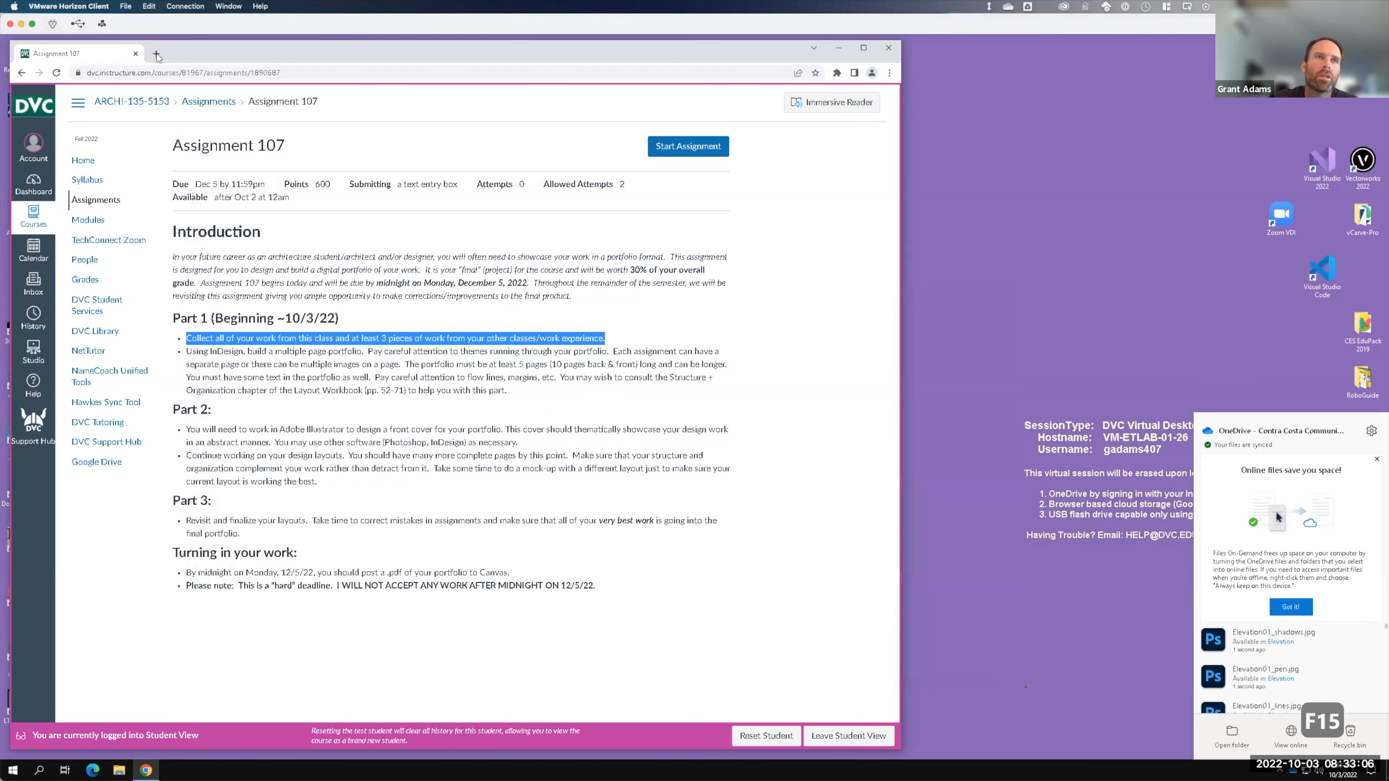
- Load visualizingarchitecture.com in a new Chrome tab
{"action": "left_click", "coordinate": [156, 53]}
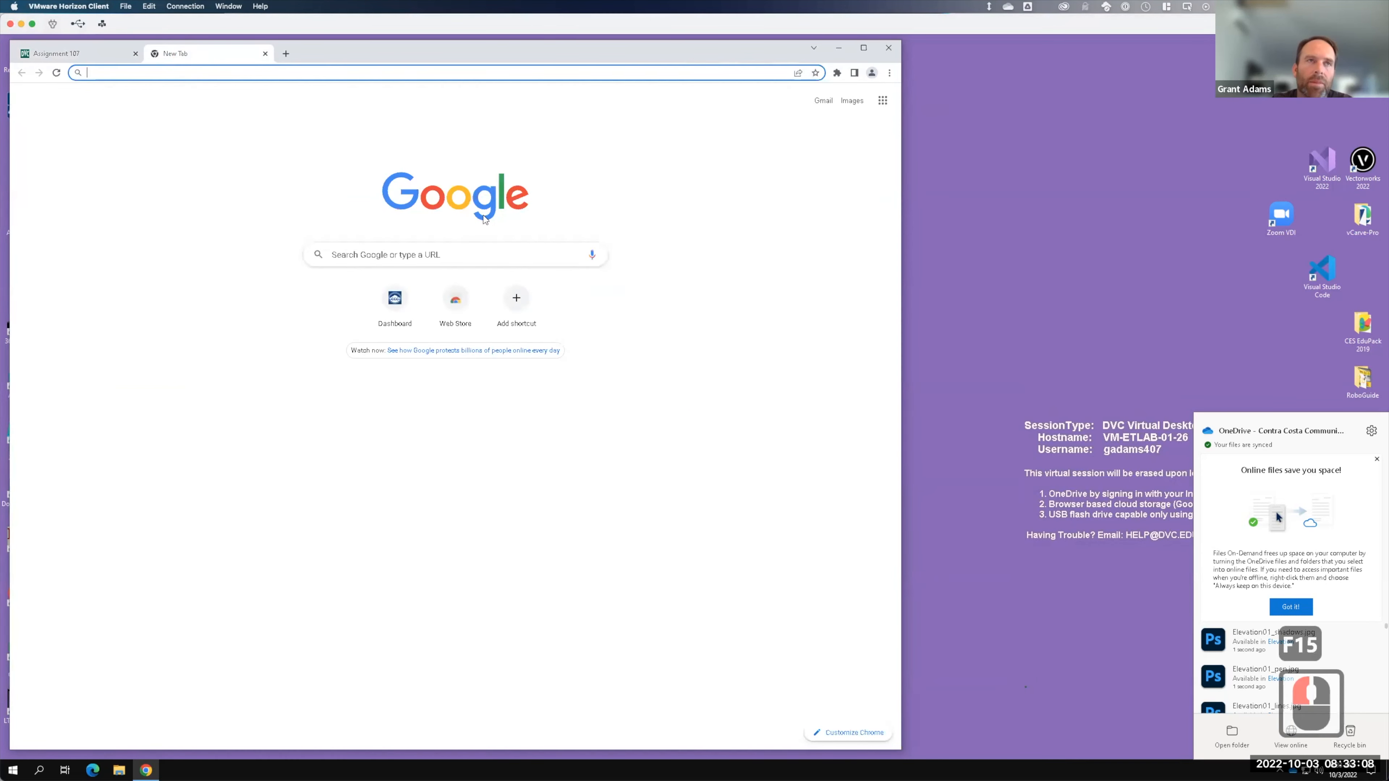
{"action": "type", "text": "visualizin"}
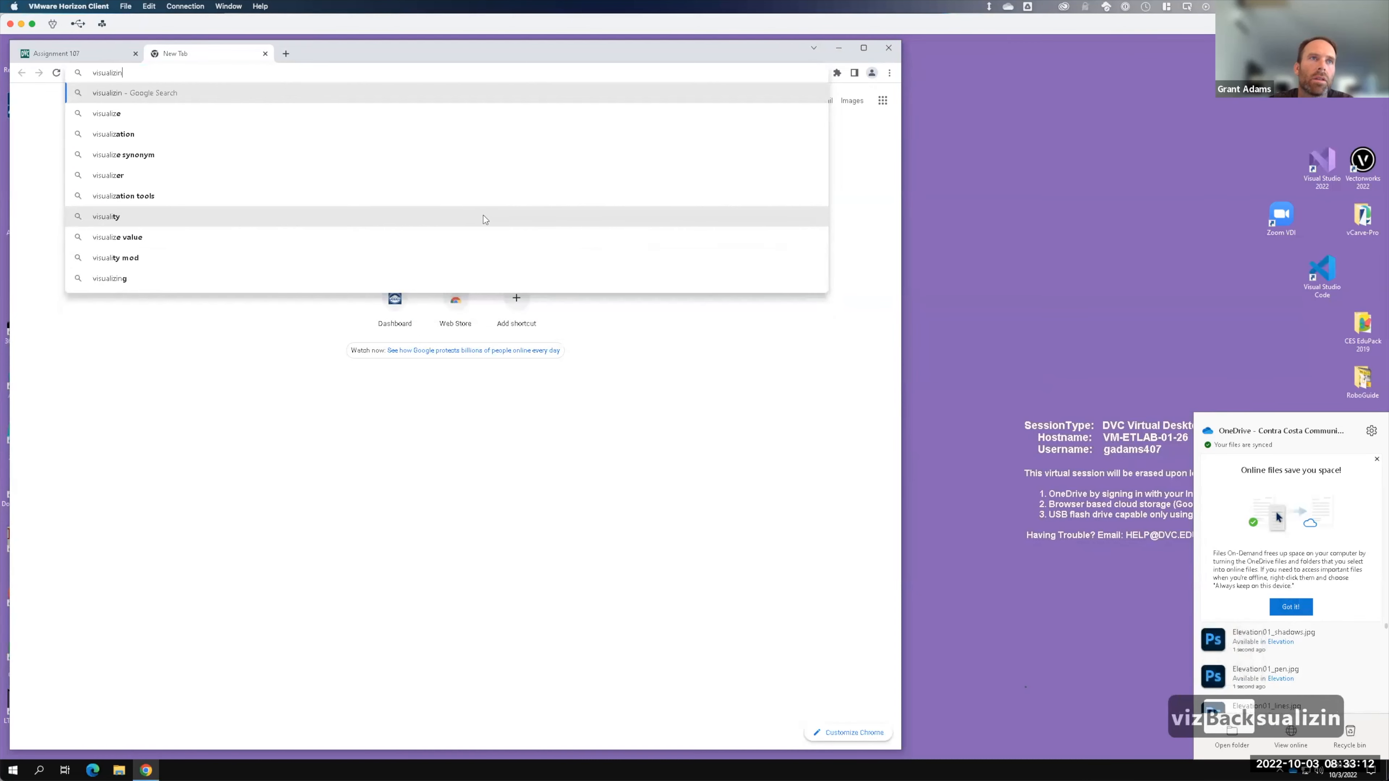
{"action": "type", "text": "garchitecture.com"}
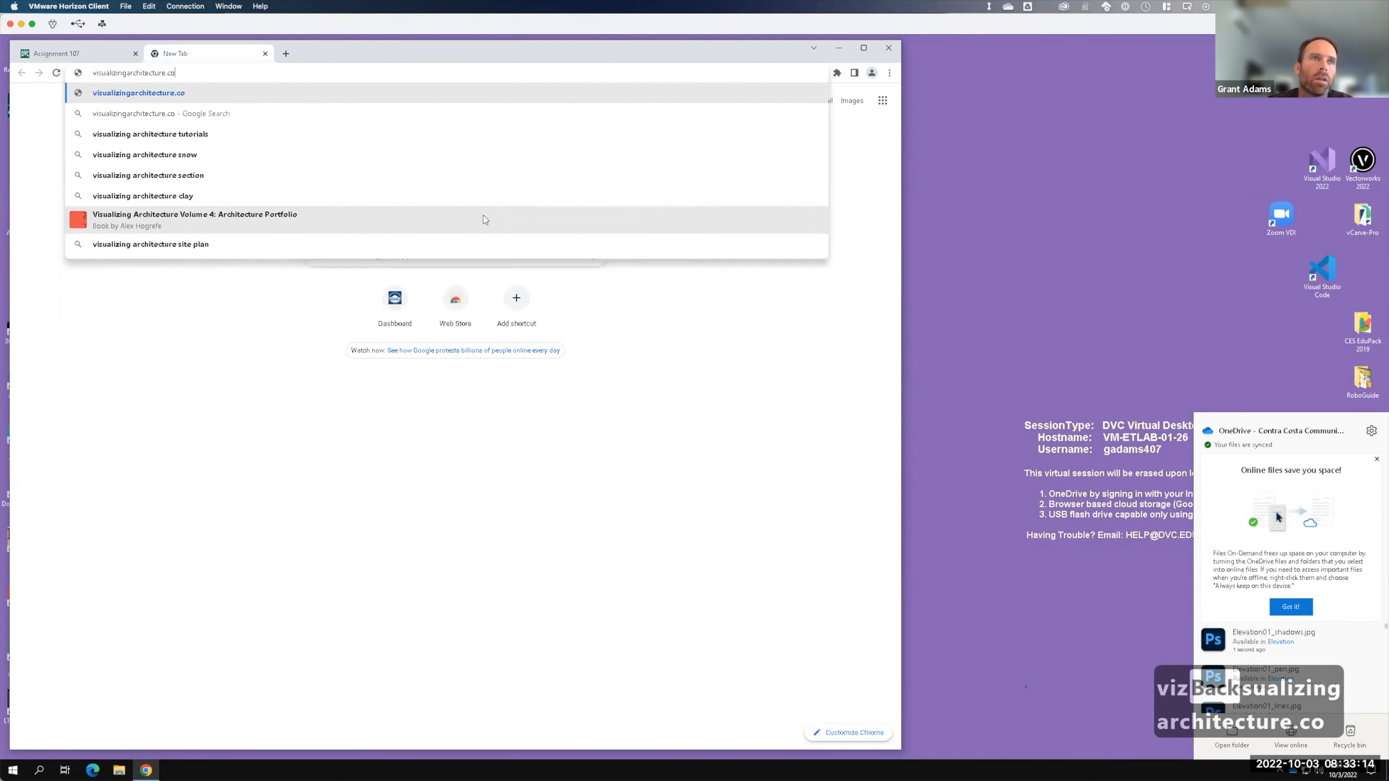
{"action": "key", "text": "Return"}
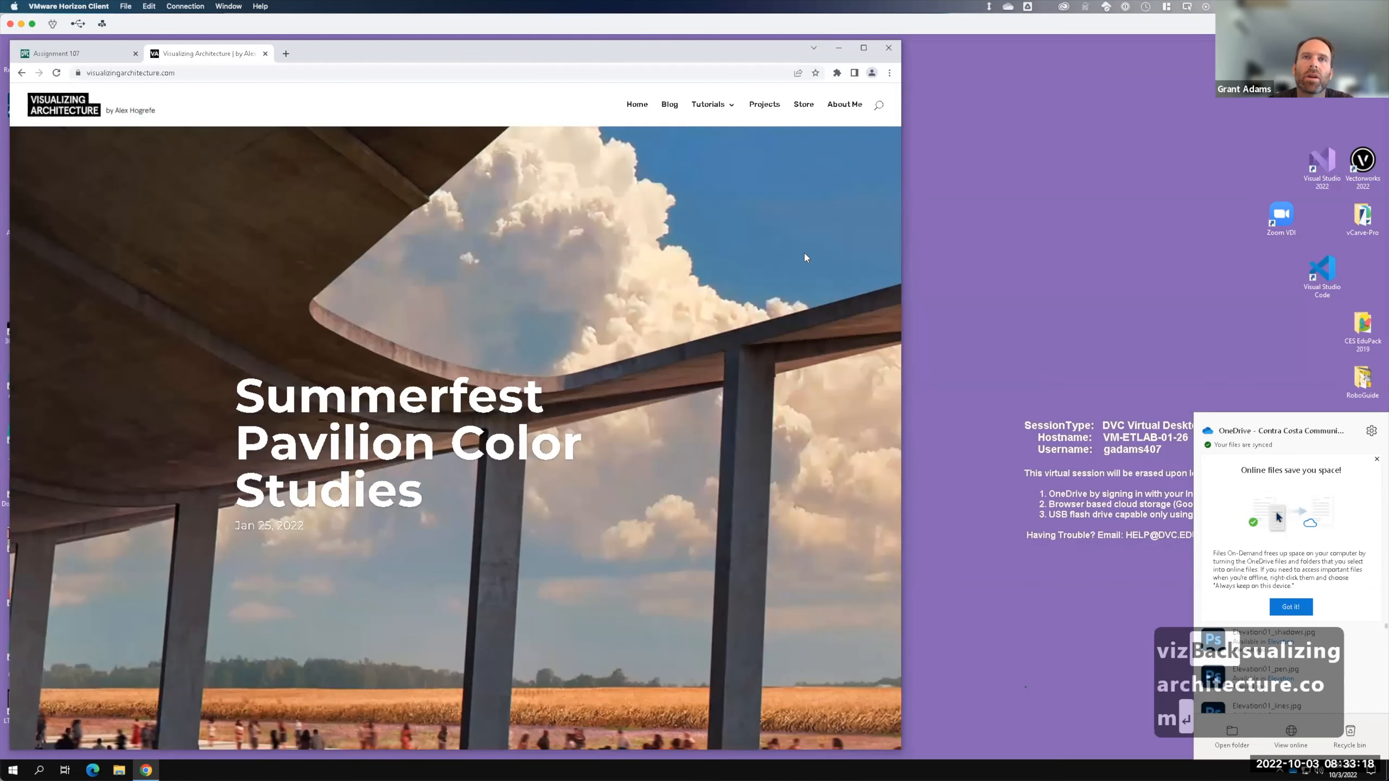
- Scroll down to Portfolios and open Portfolio Volume 05
{"action": "scroll", "coordinate": [804, 257], "scroll_direction": "down", "scroll_amount": 8}
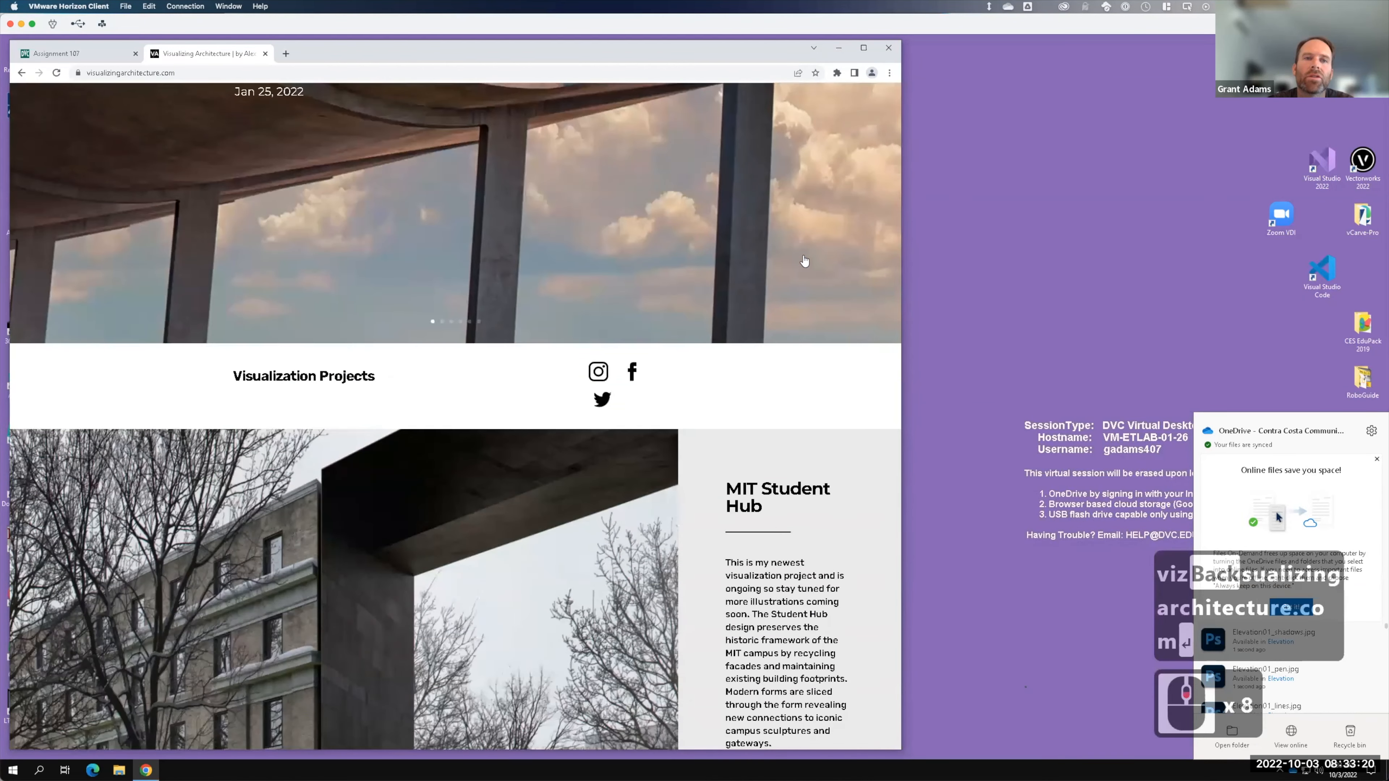
{"action": "scroll", "coordinate": [804, 260], "scroll_direction": "down", "scroll_amount": 20}
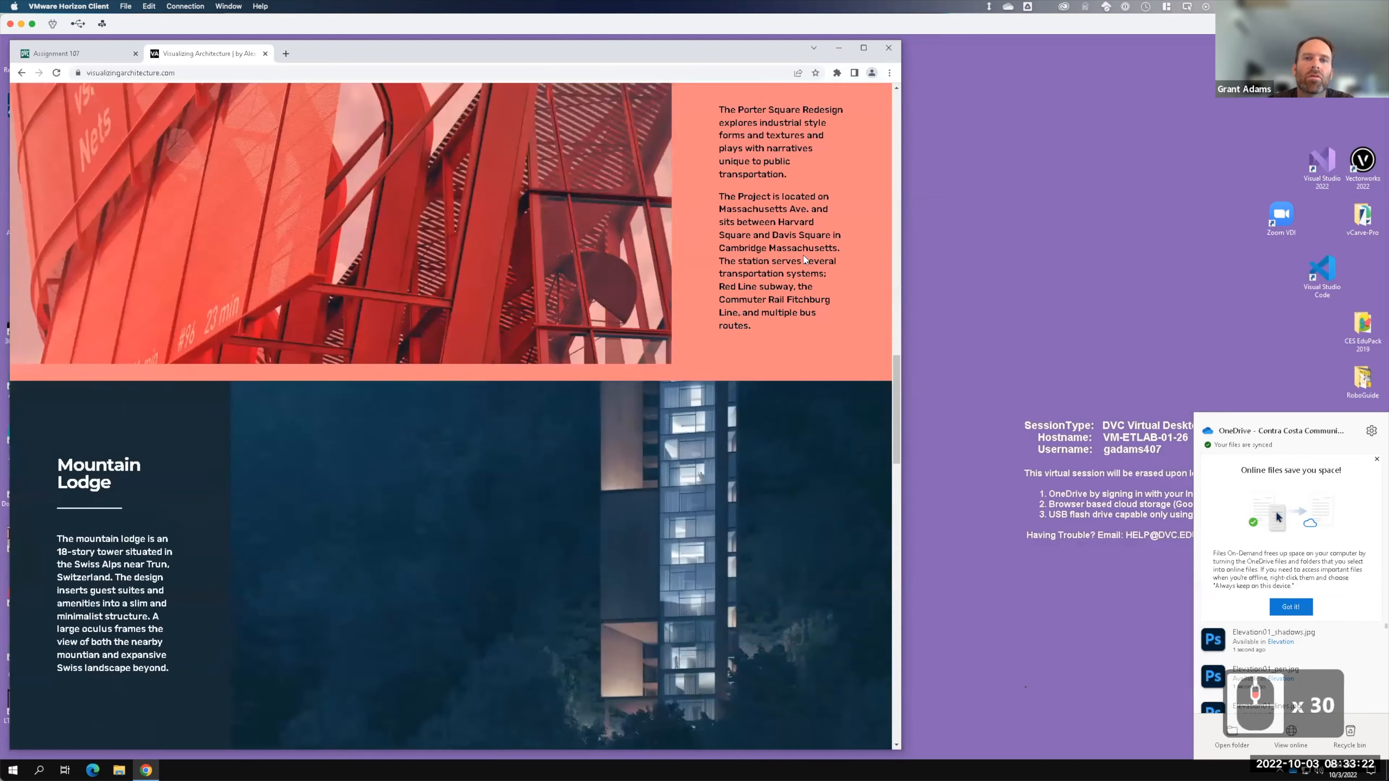
{"action": "scroll", "coordinate": [804, 259], "scroll_direction": "down", "scroll_amount": 20}
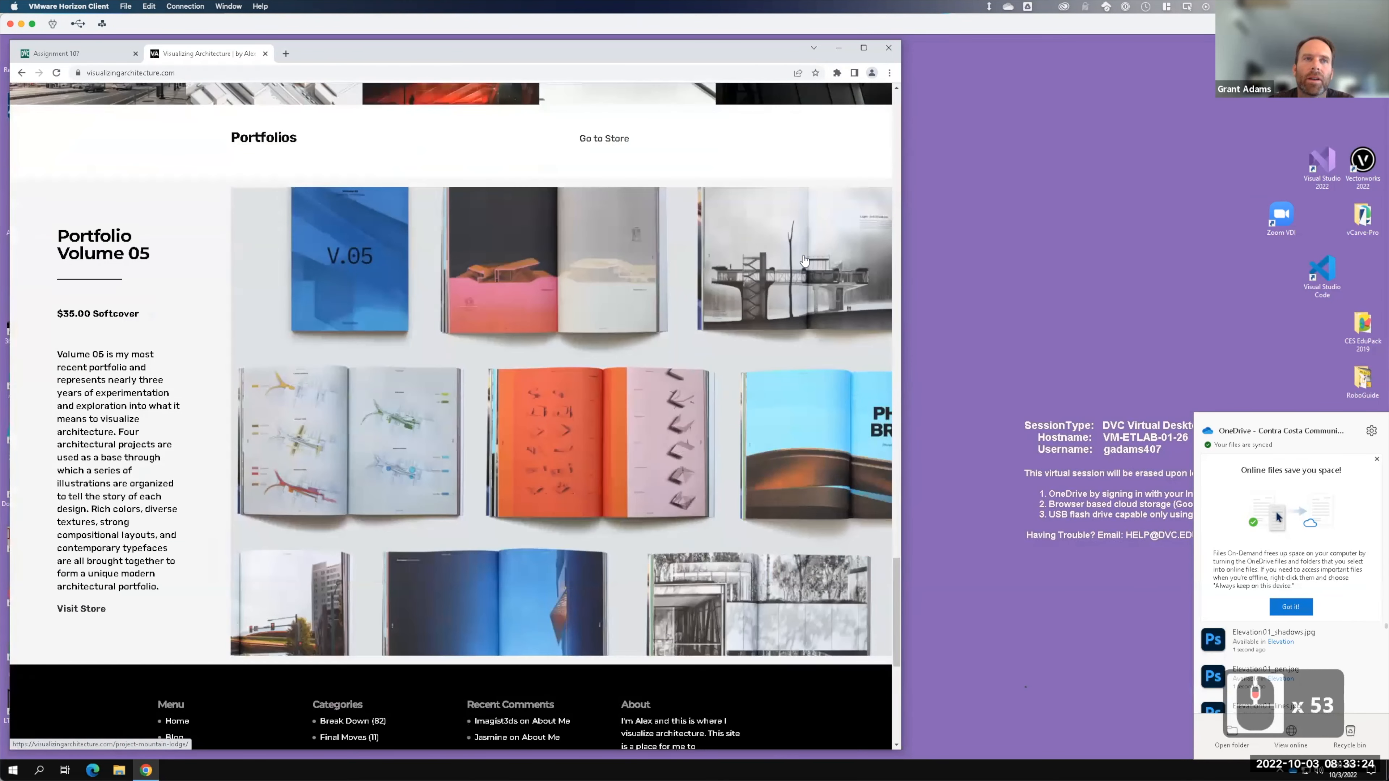
{"action": "left_click", "coordinate": [91, 252]}
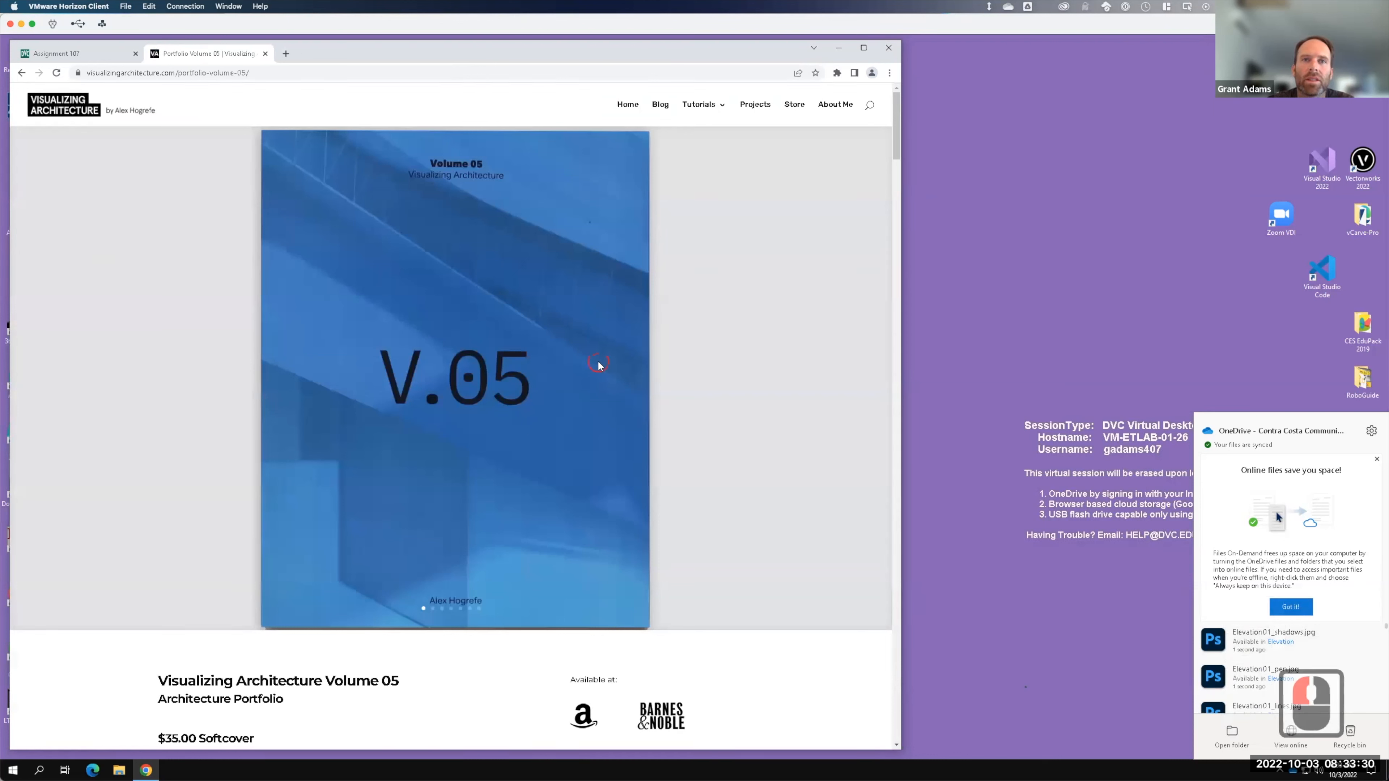
{"action": "left_click", "coordinate": [617, 363]}
{"action": "left_click", "coordinate": [818, 371]}
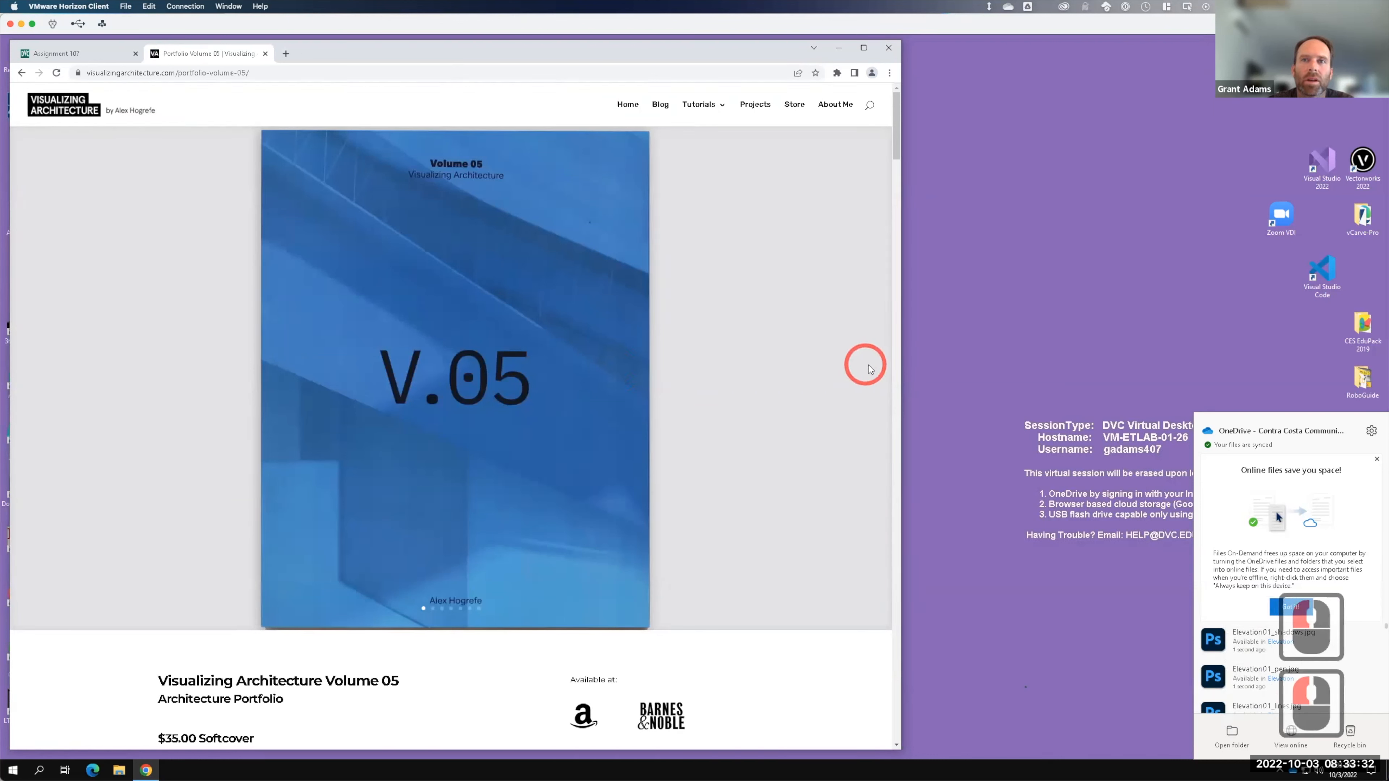
{"action": "left_click", "coordinate": [432, 610]}
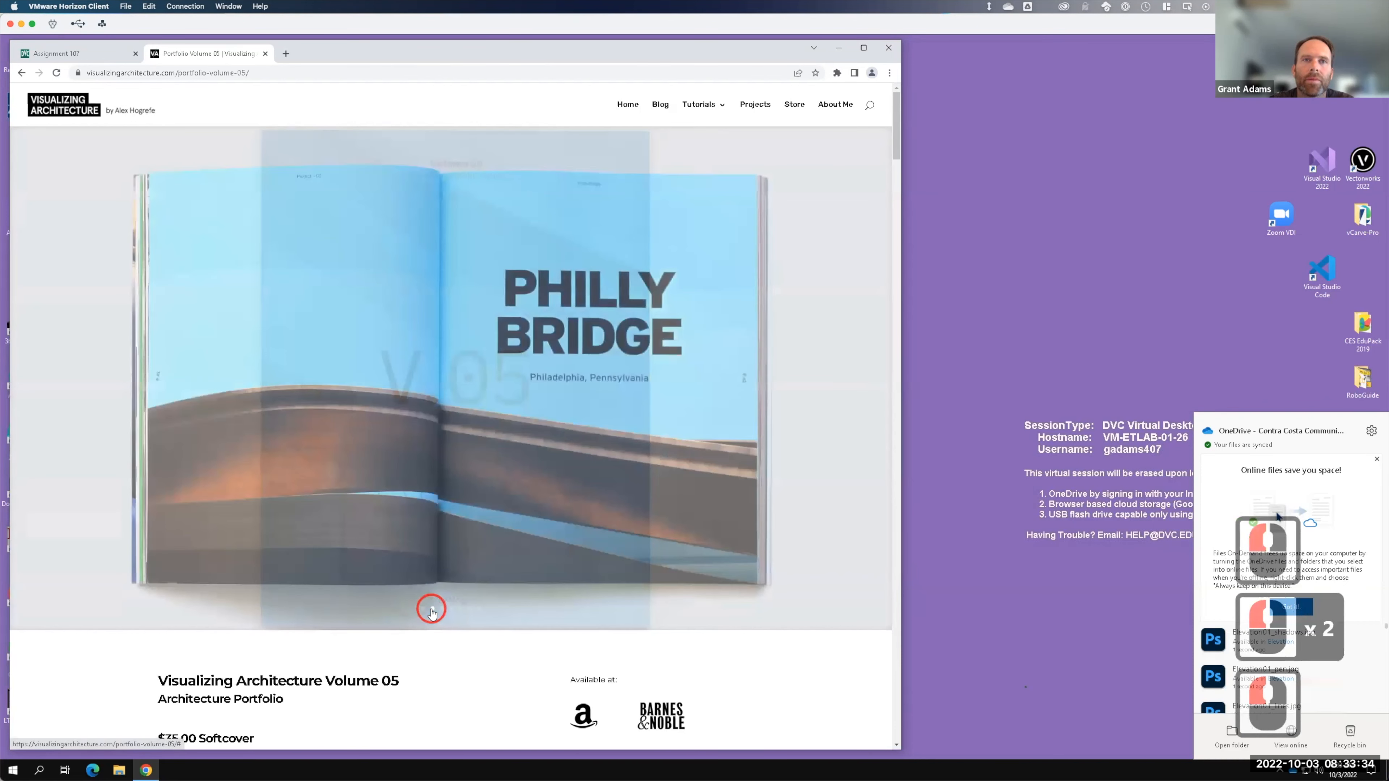
{"action": "left_click", "coordinate": [441, 609]}
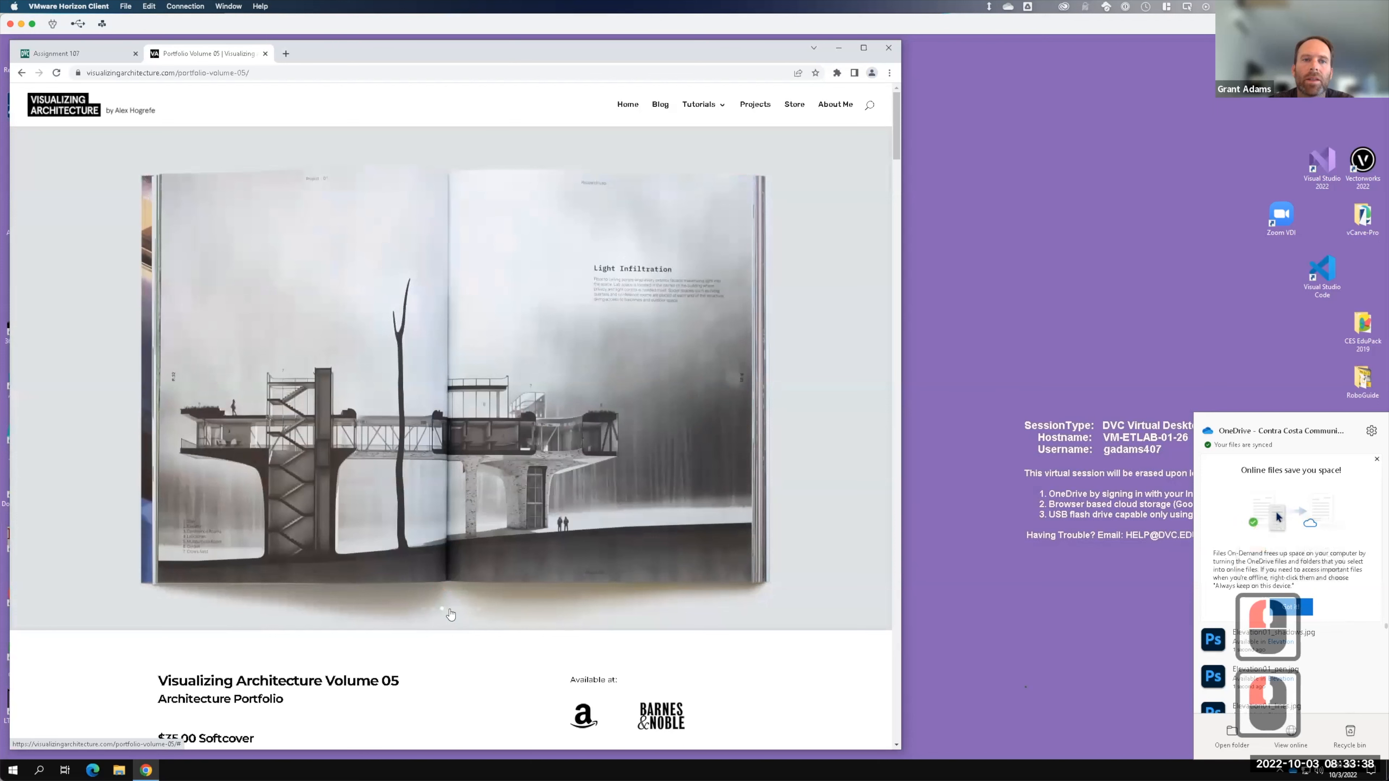
{"action": "left_click", "coordinate": [449, 609]}
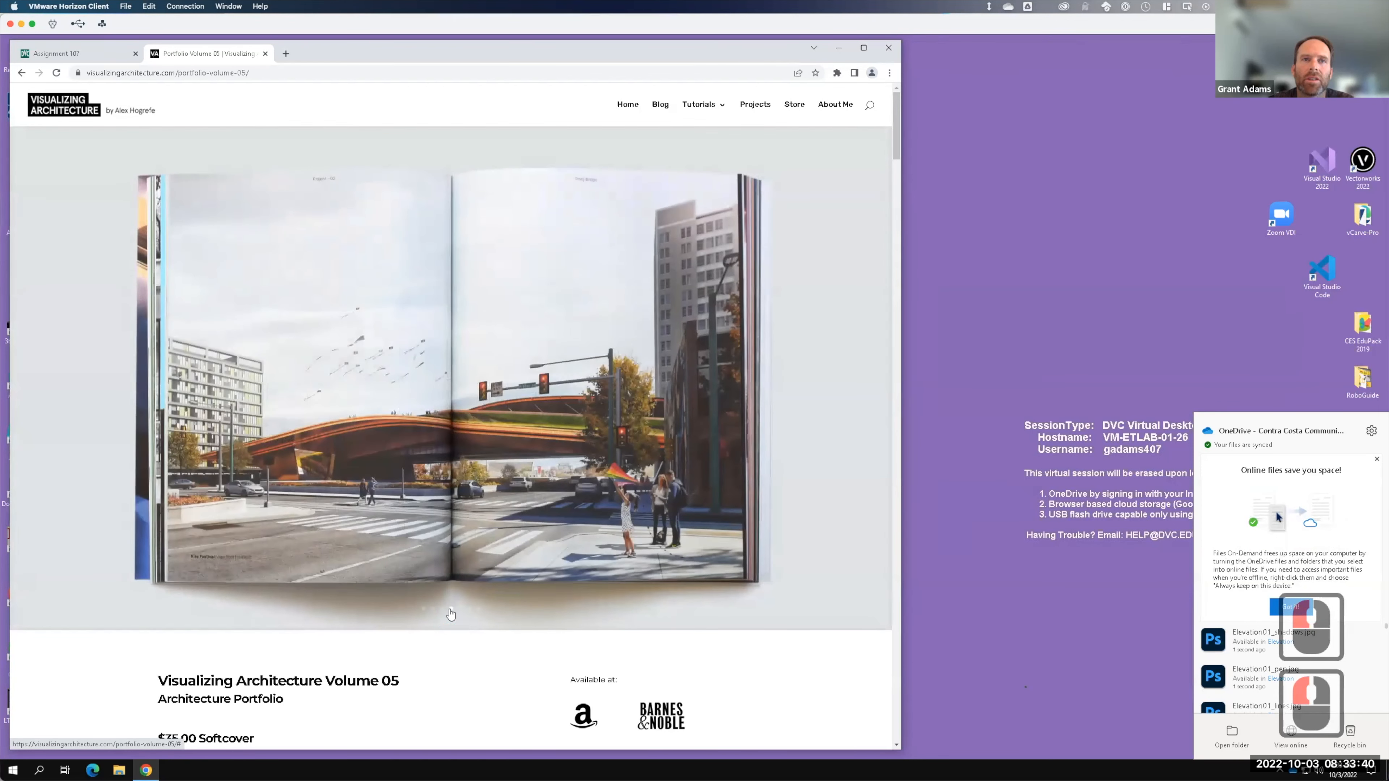
{"action": "left_click", "coordinate": [457, 609]}
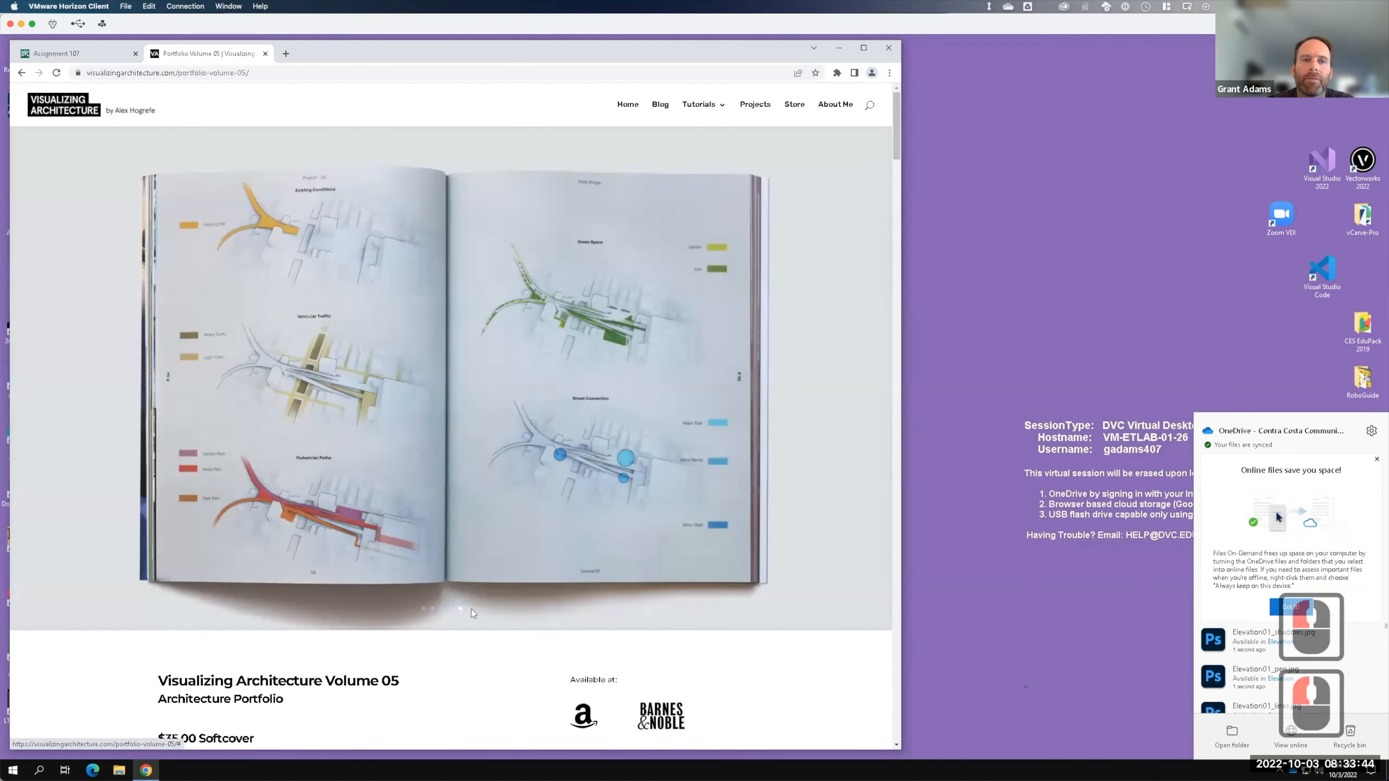
{"action": "left_click", "coordinate": [469, 609]}
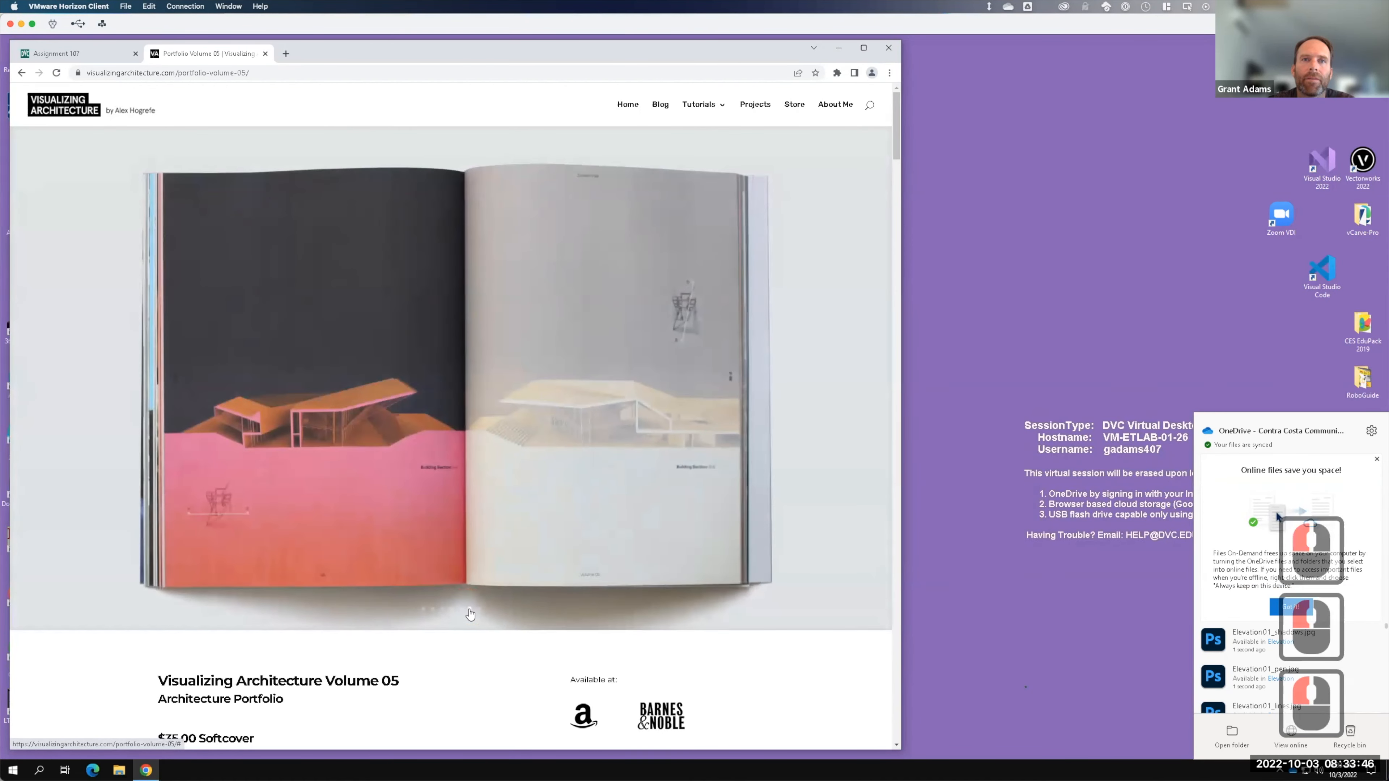
{"action": "left_click", "coordinate": [479, 609]}
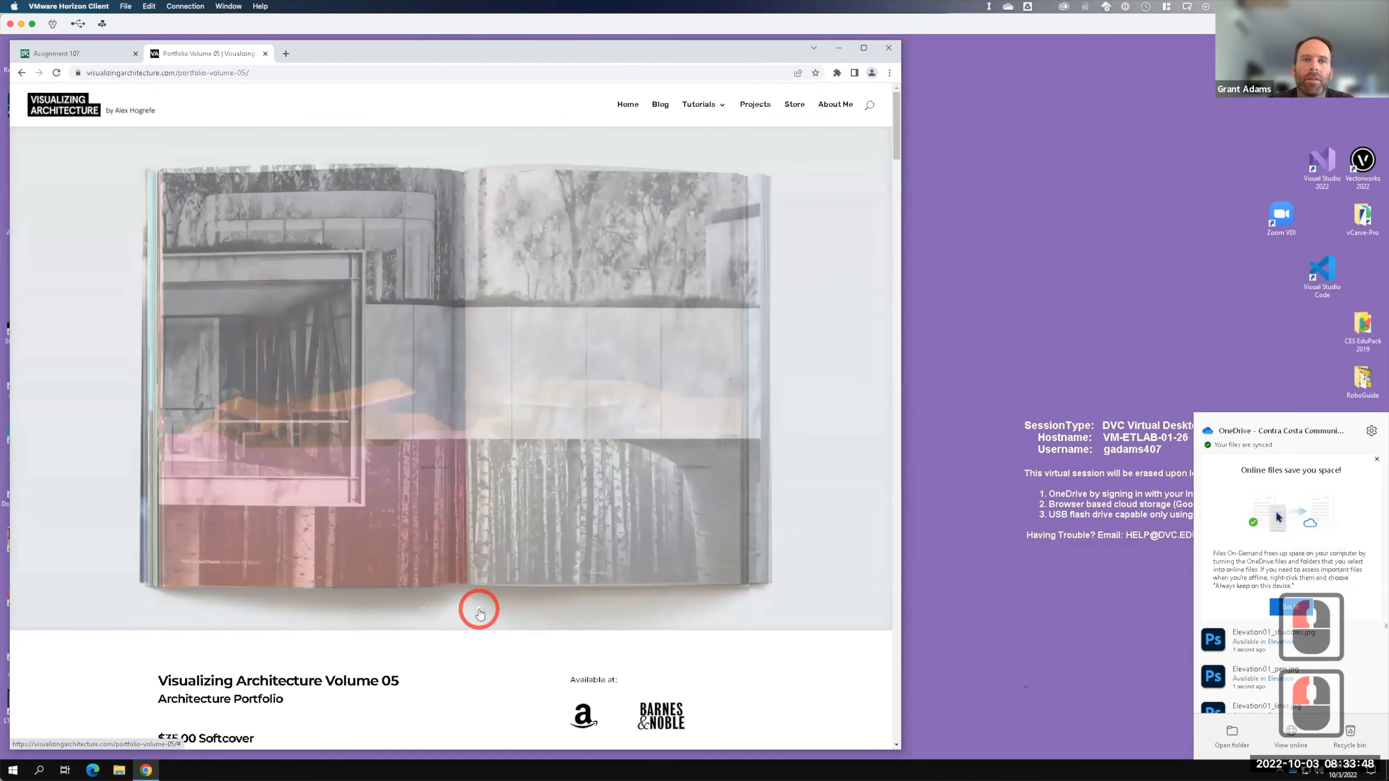
{"action": "scroll", "coordinate": [486, 424], "scroll_direction": "down", "scroll_amount": 6}
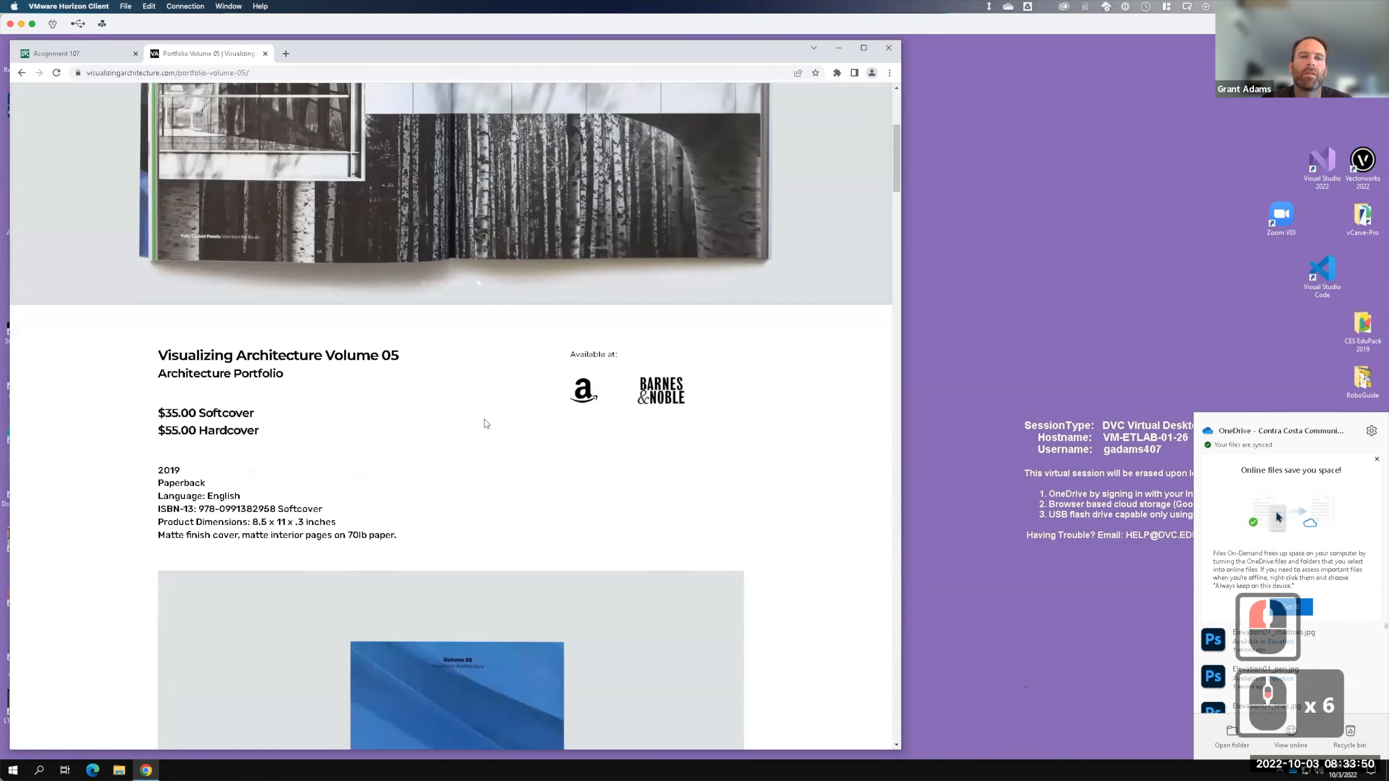
{"action": "scroll", "coordinate": [486, 423], "scroll_direction": "down", "scroll_amount": 20}
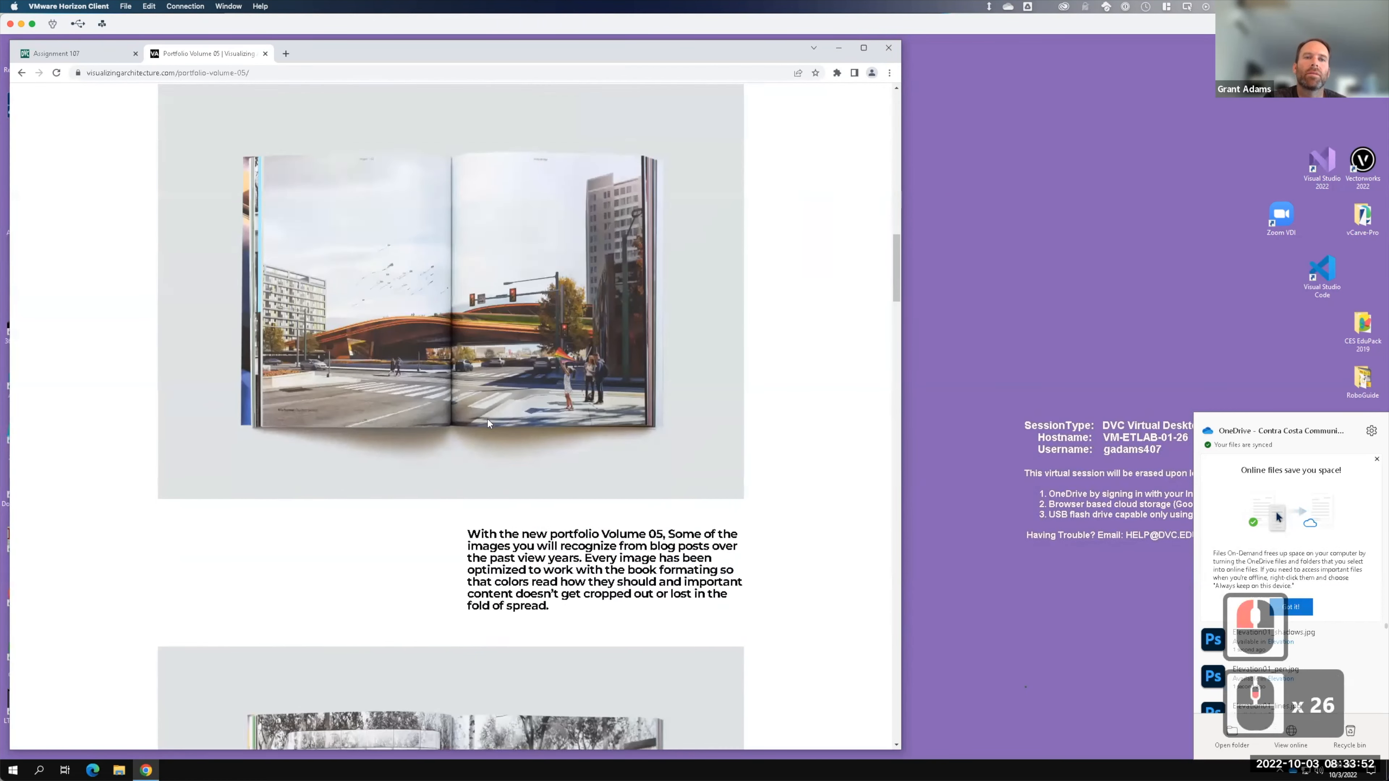
{"action": "scroll", "coordinate": [490, 421], "scroll_direction": "down", "scroll_amount": 20}
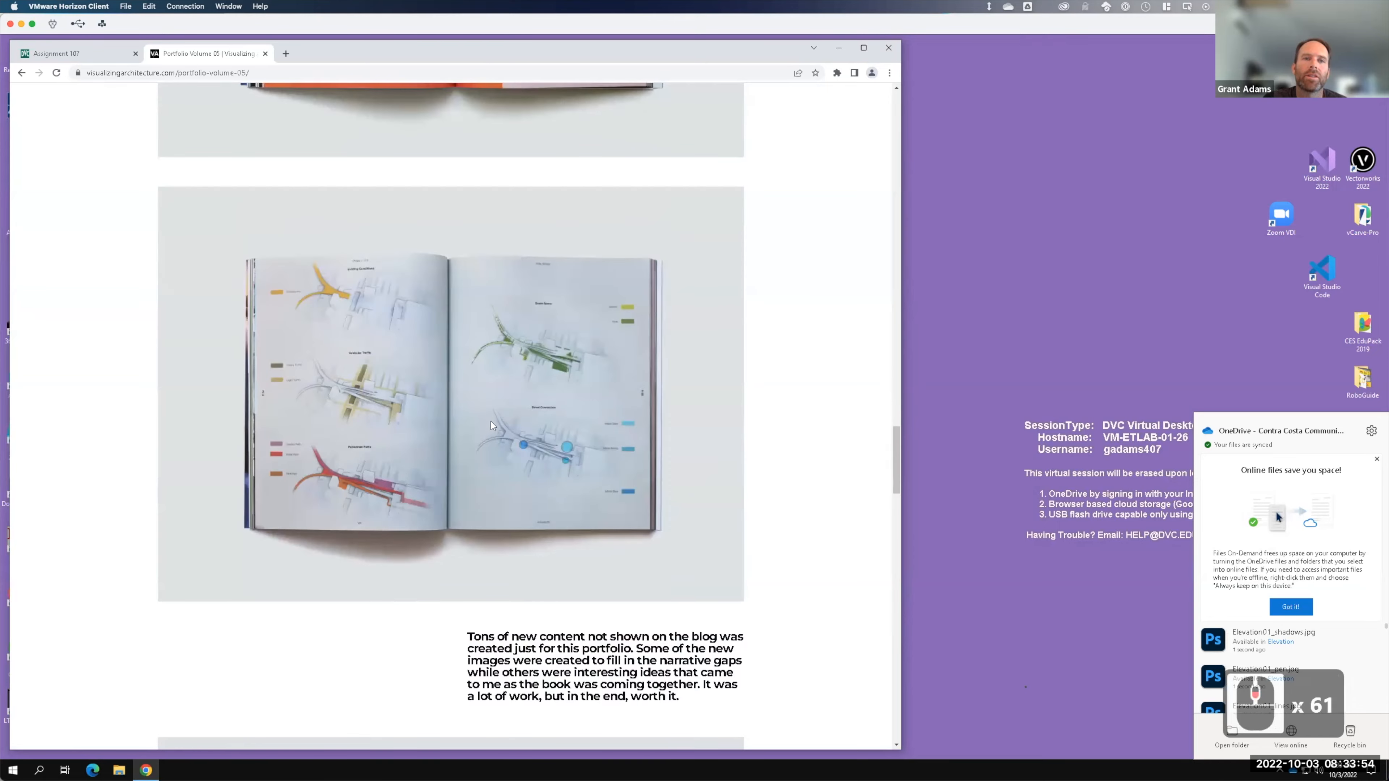
{"action": "scroll", "coordinate": [491, 426], "scroll_direction": "down", "scroll_amount": 6}
{"action": "scroll", "coordinate": [489, 378], "scroll_direction": "up", "scroll_amount": 20}
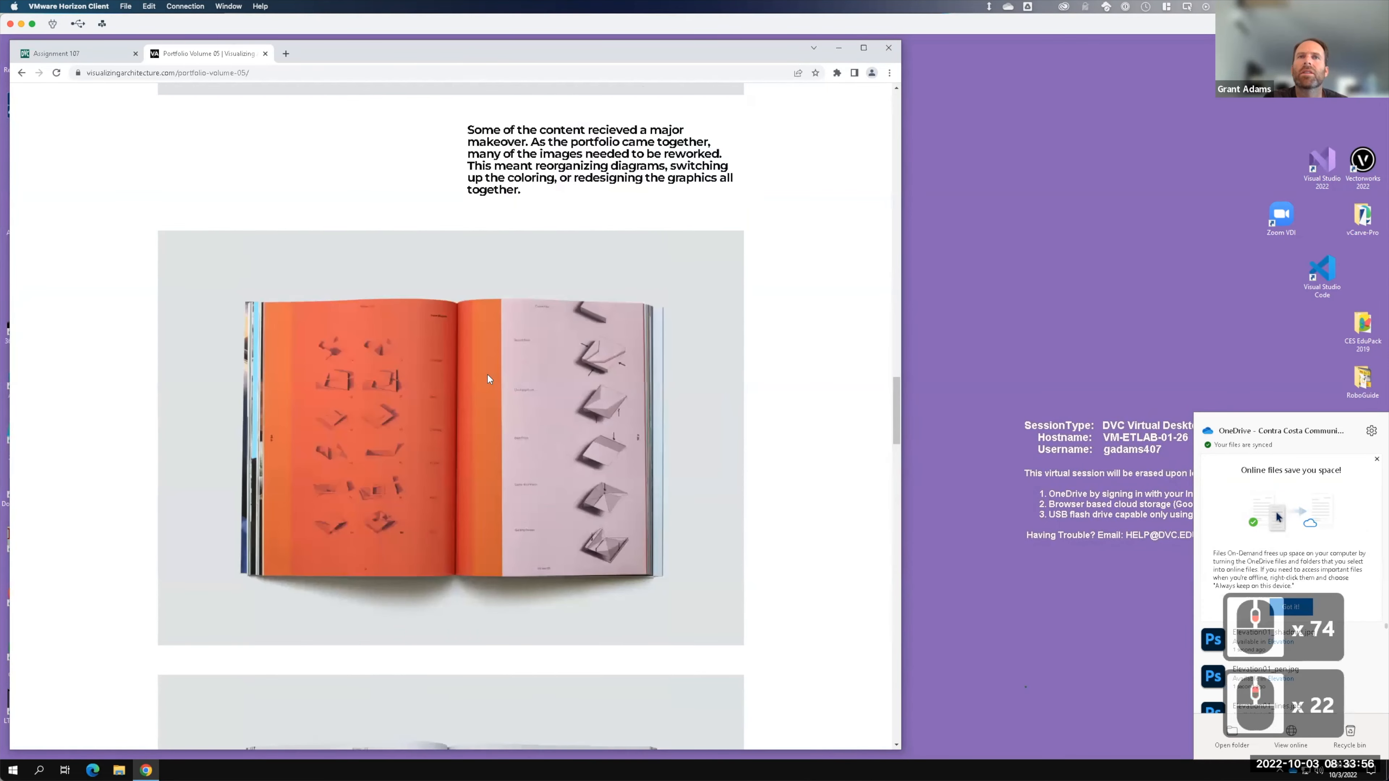
{"action": "scroll", "coordinate": [488, 383], "scroll_direction": "up", "scroll_amount": 20}
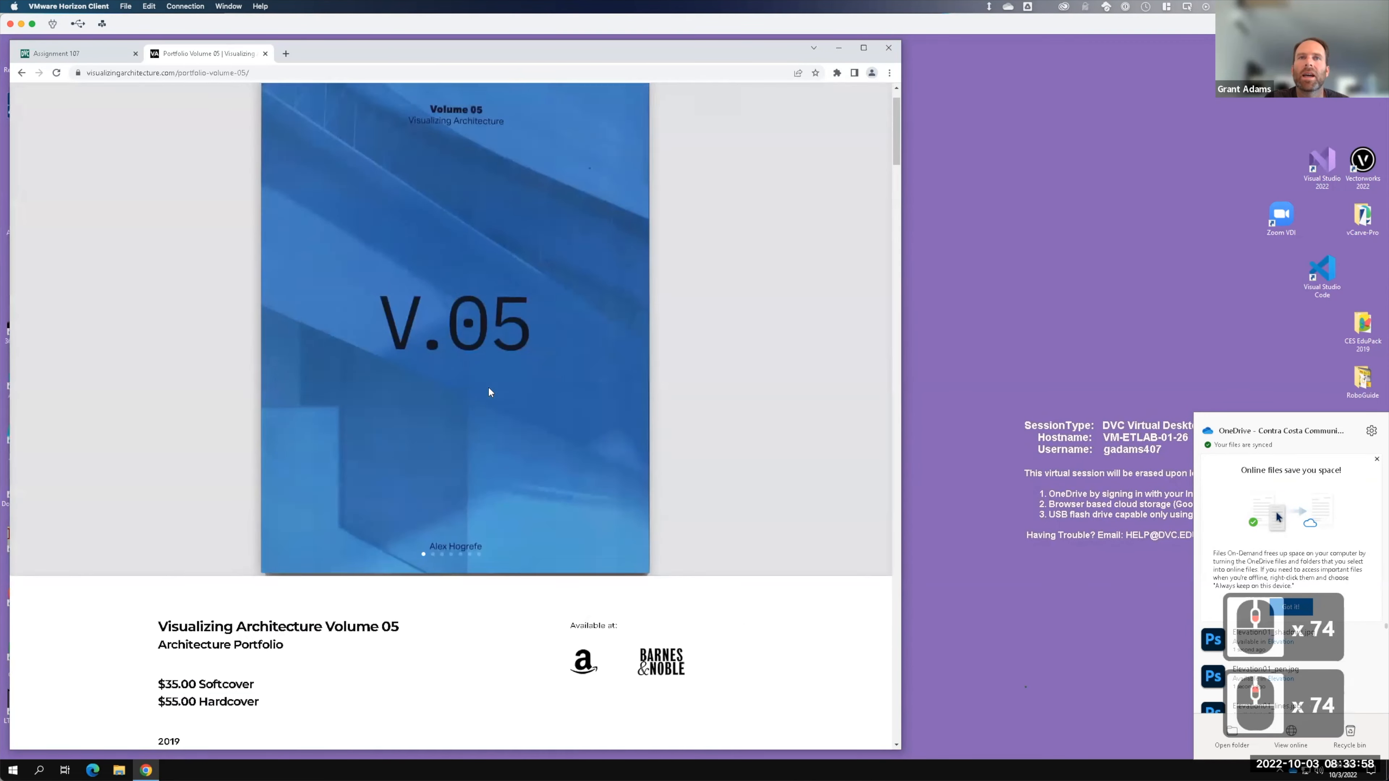
{"action": "scroll", "coordinate": [488, 392], "scroll_direction": "up", "scroll_amount": 9}
{"action": "mouse_move", "coordinate": [696, 108]}
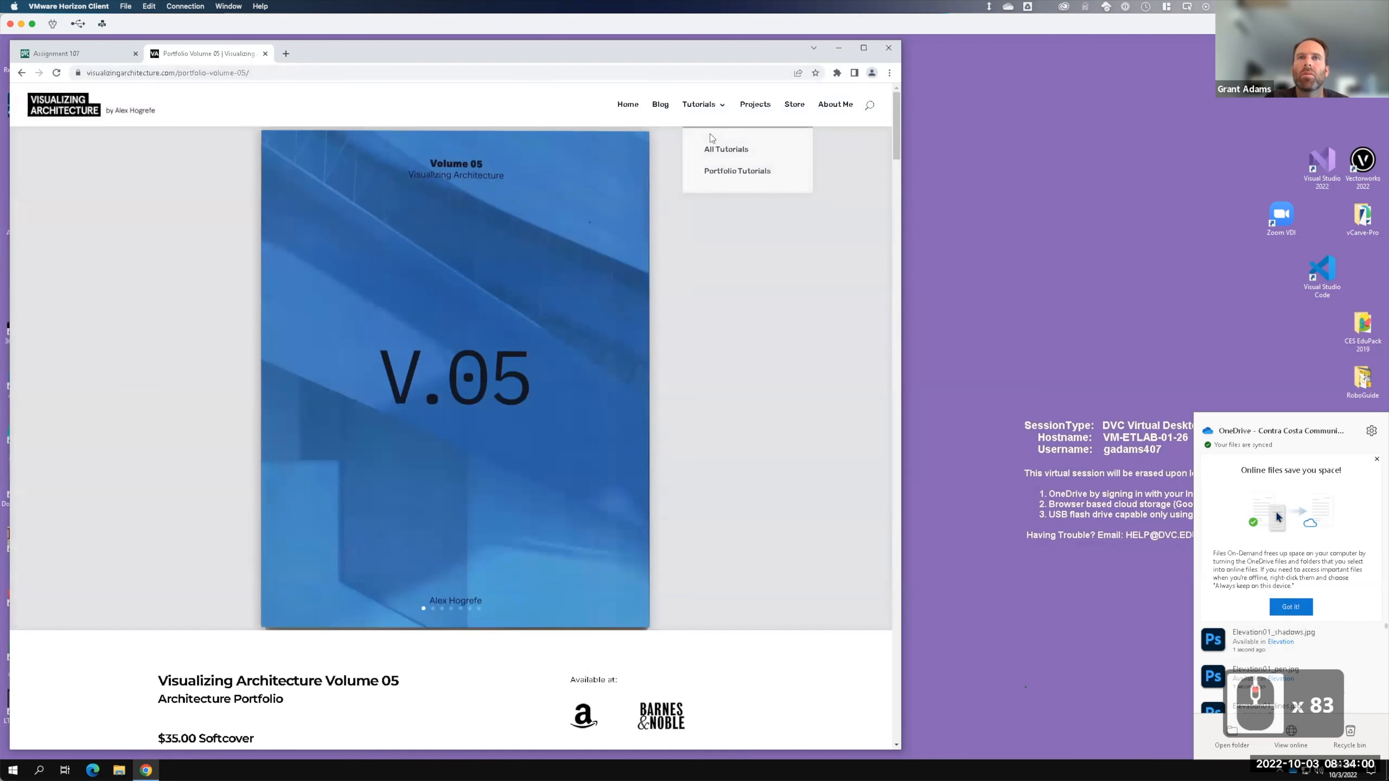
- Open the Portfolio Tutorials' 1. Cover Design article, browse its cover options, then minimize Chrome
{"action": "left_click", "coordinate": [725, 174]}
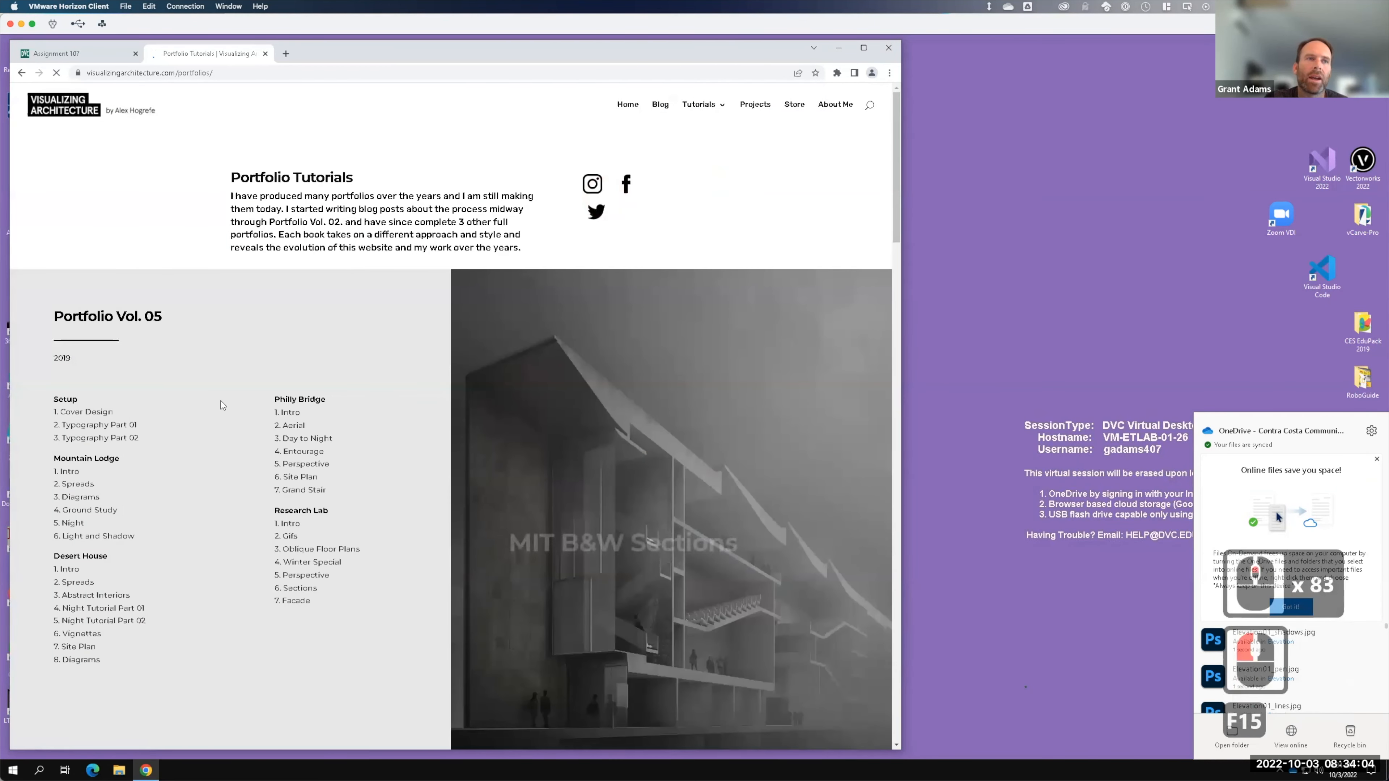
{"action": "left_click", "coordinate": [85, 413]}
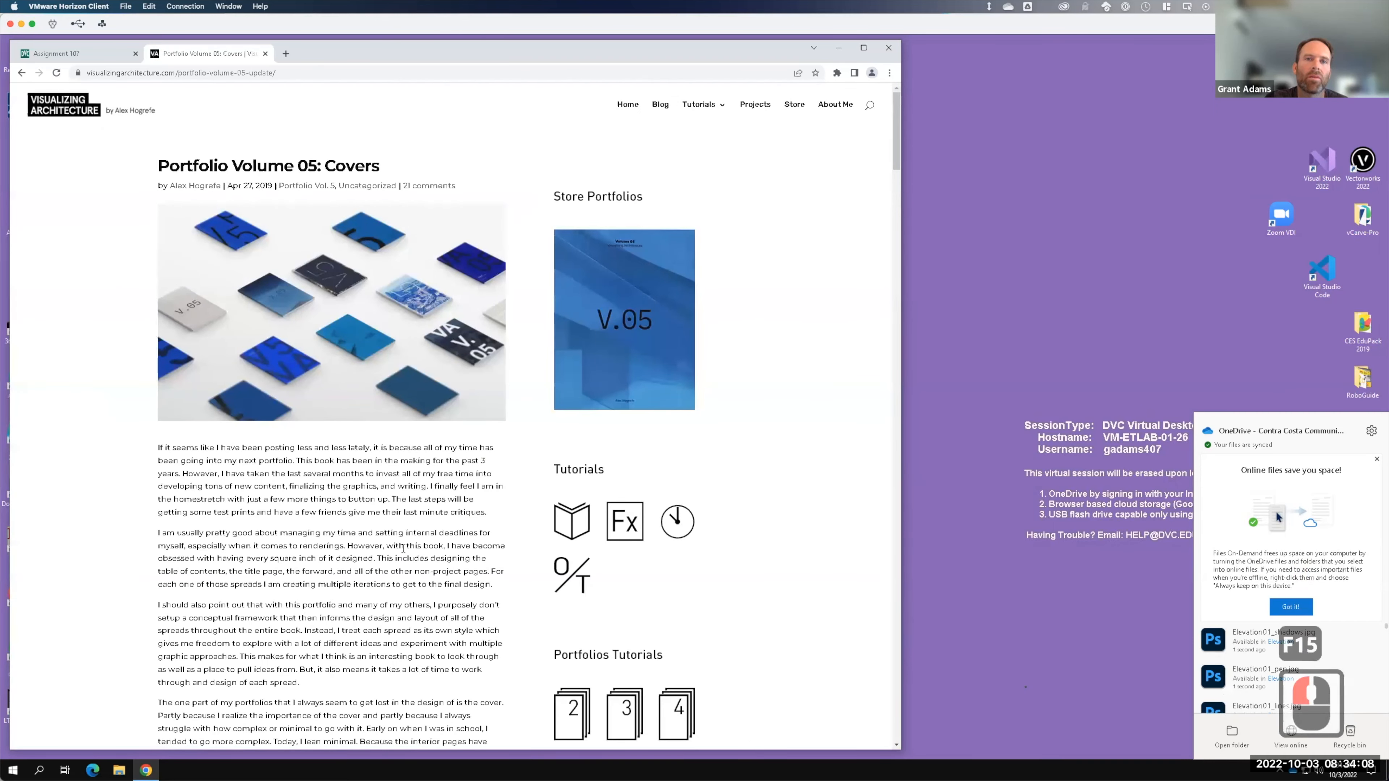
{"action": "scroll", "coordinate": [406, 510], "scroll_direction": "down", "scroll_amount": 5}
{"action": "scroll", "coordinate": [406, 510], "scroll_direction": "down", "scroll_amount": 15}
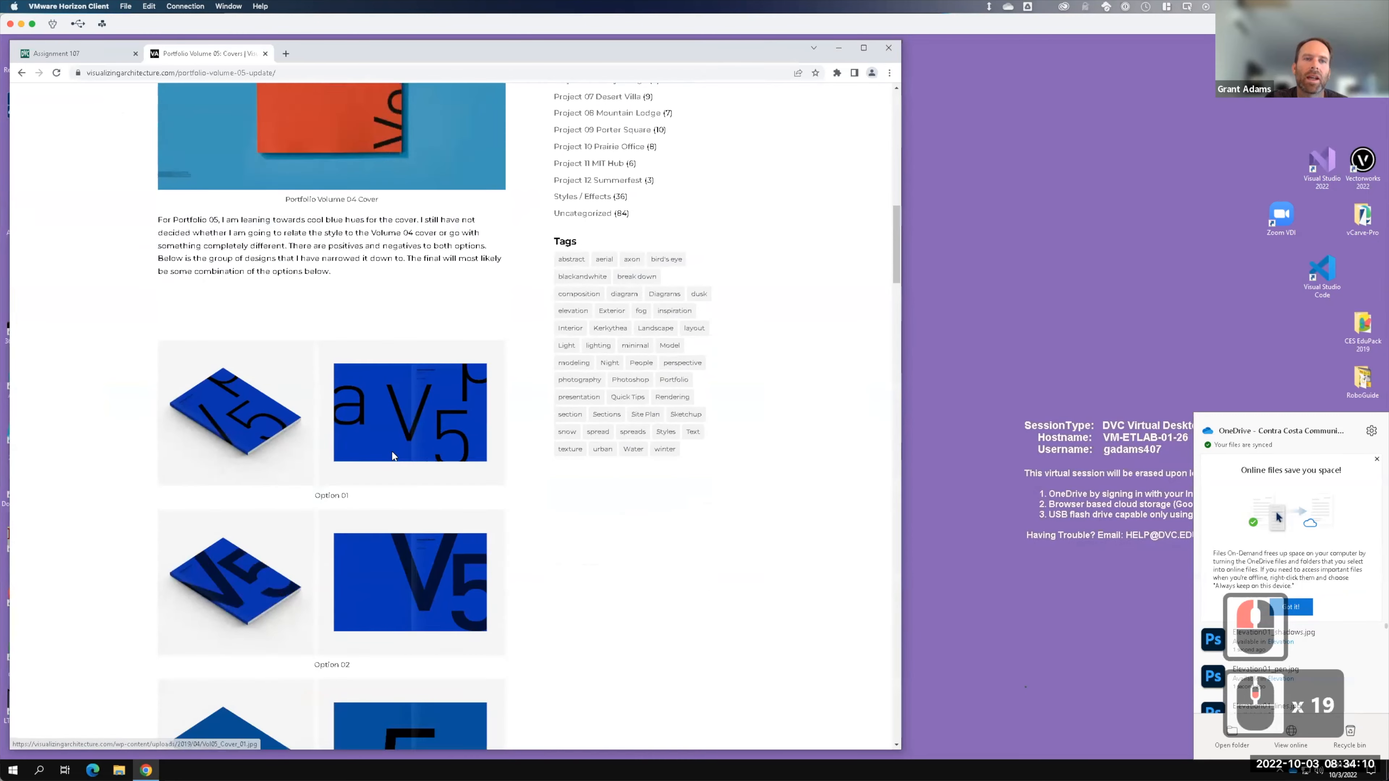
{"action": "scroll", "coordinate": [381, 419], "scroll_direction": "down", "scroll_amount": 20}
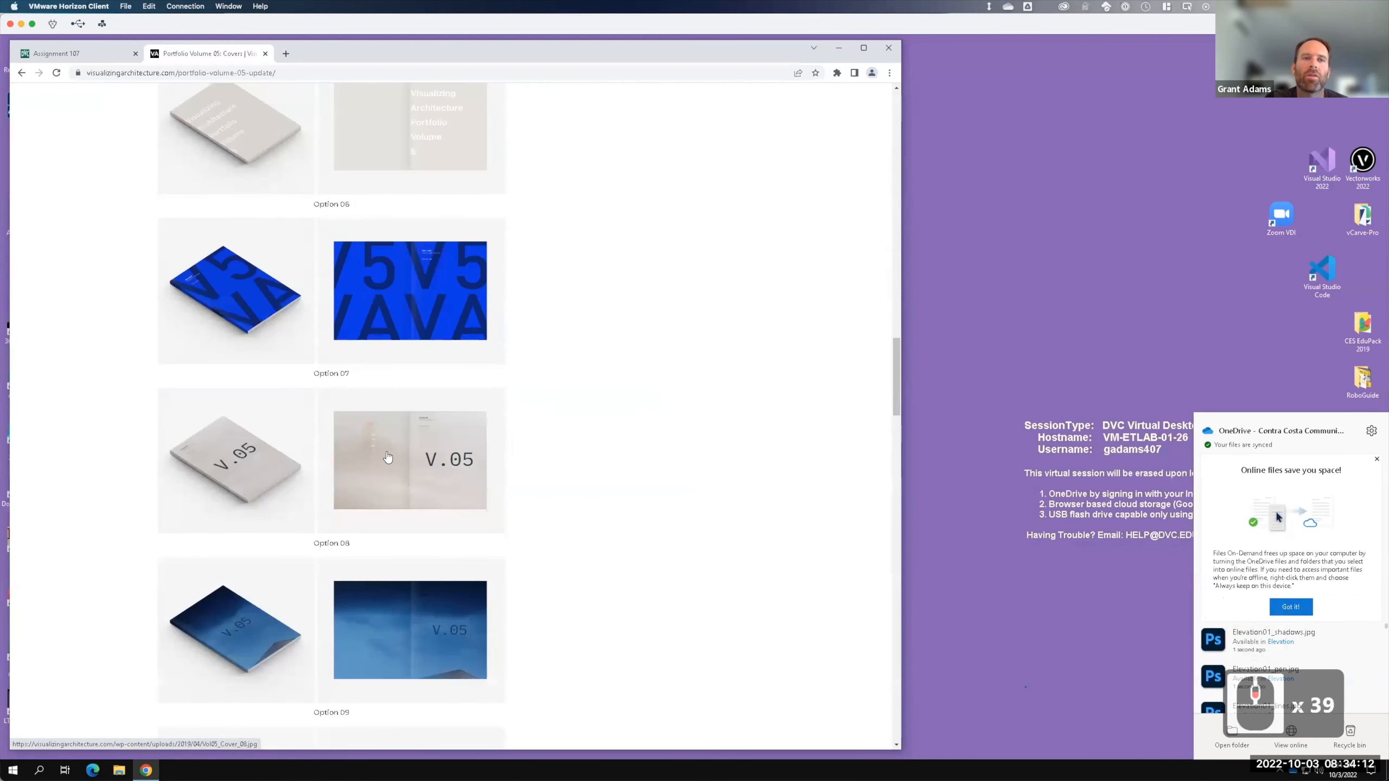
{"action": "scroll", "coordinate": [390, 473], "scroll_direction": "down", "scroll_amount": 14}
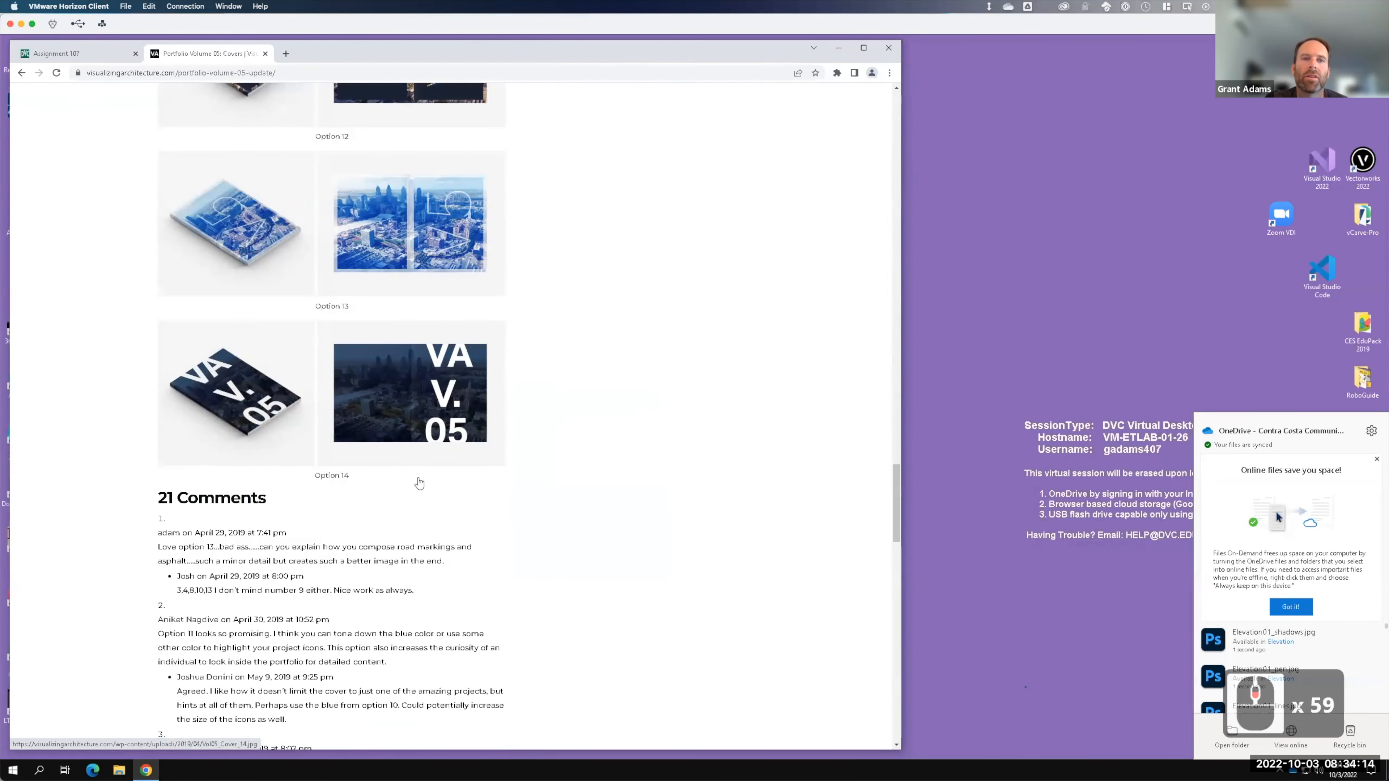
{"action": "scroll", "coordinate": [404, 448], "scroll_direction": "down", "scroll_amount": 7}
{"action": "scroll", "coordinate": [369, 423], "scroll_direction": "up", "scroll_amount": 20}
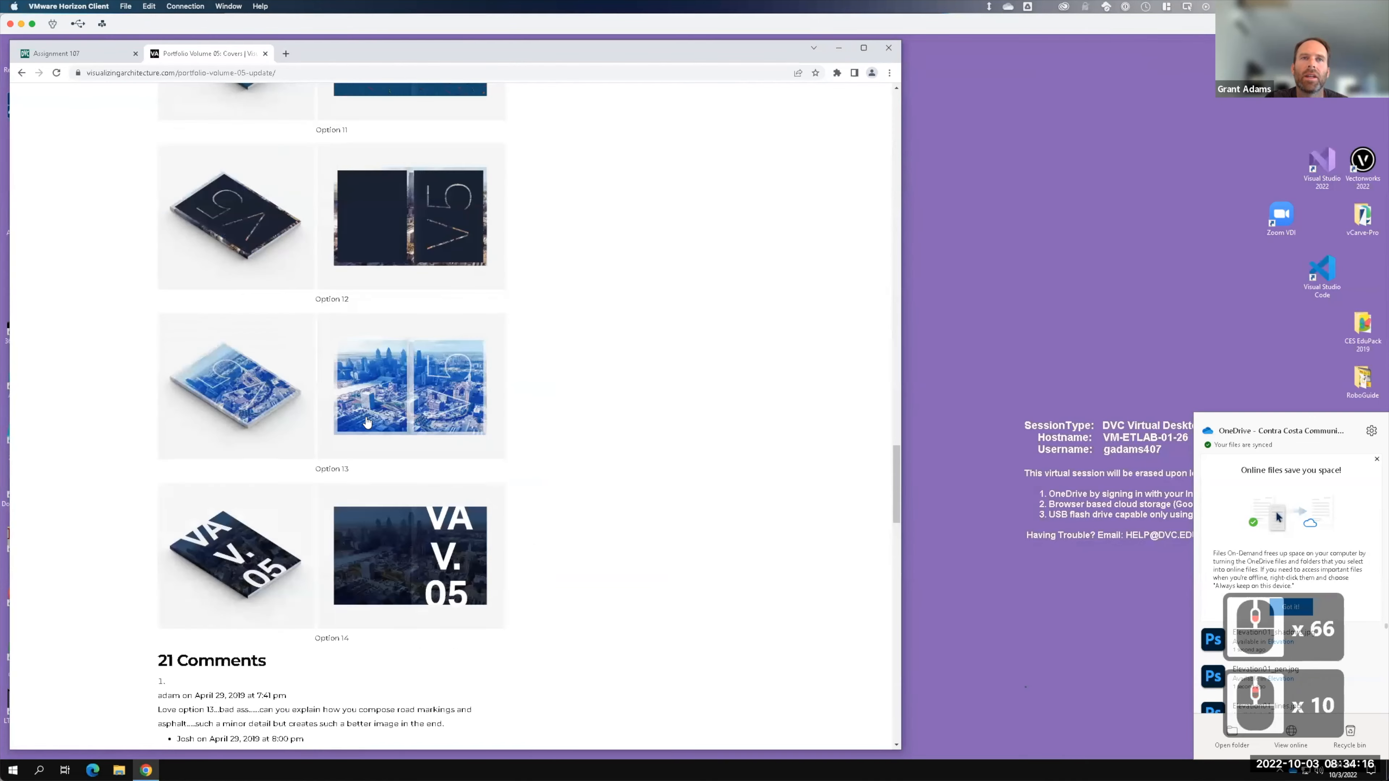
{"action": "scroll", "coordinate": [372, 411], "scroll_direction": "up", "scroll_amount": 20}
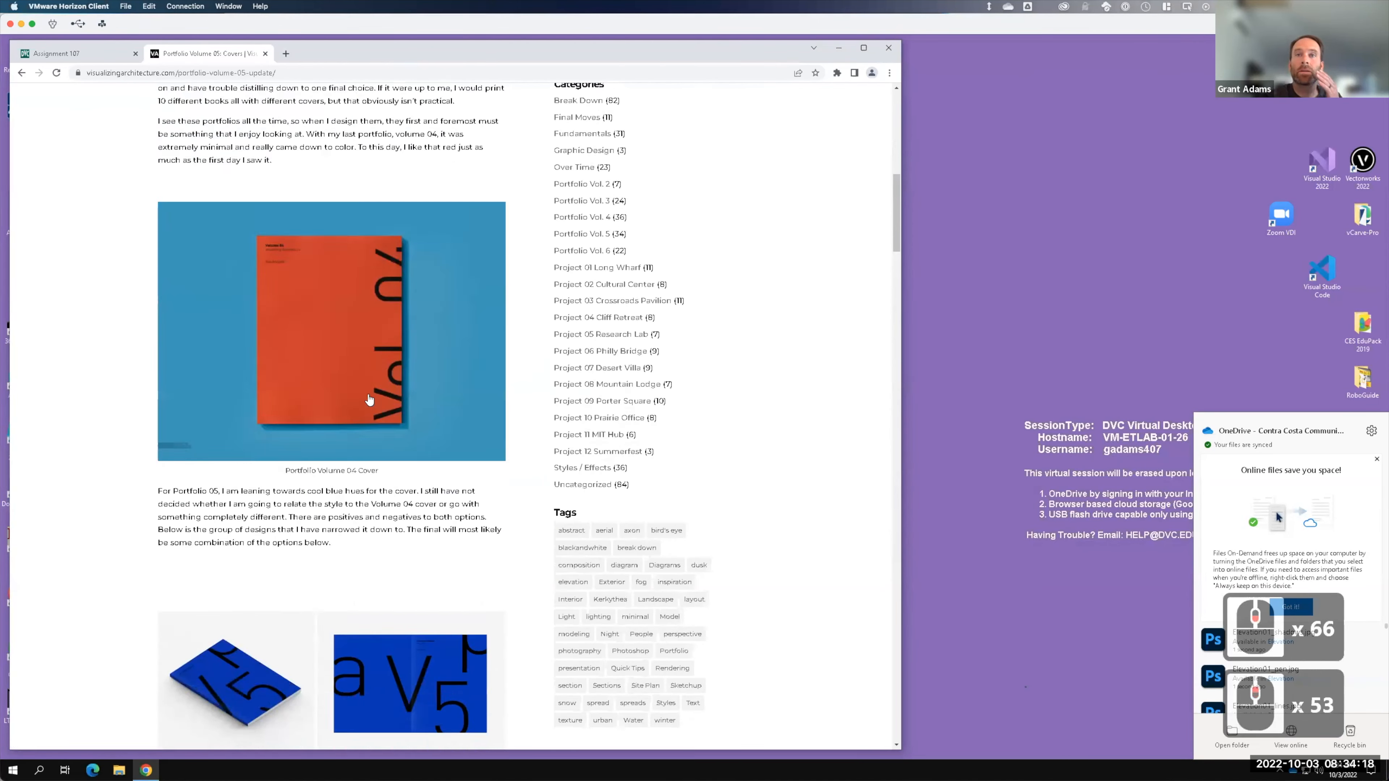
{"action": "scroll", "coordinate": [372, 394], "scroll_direction": "up", "scroll_amount": 18}
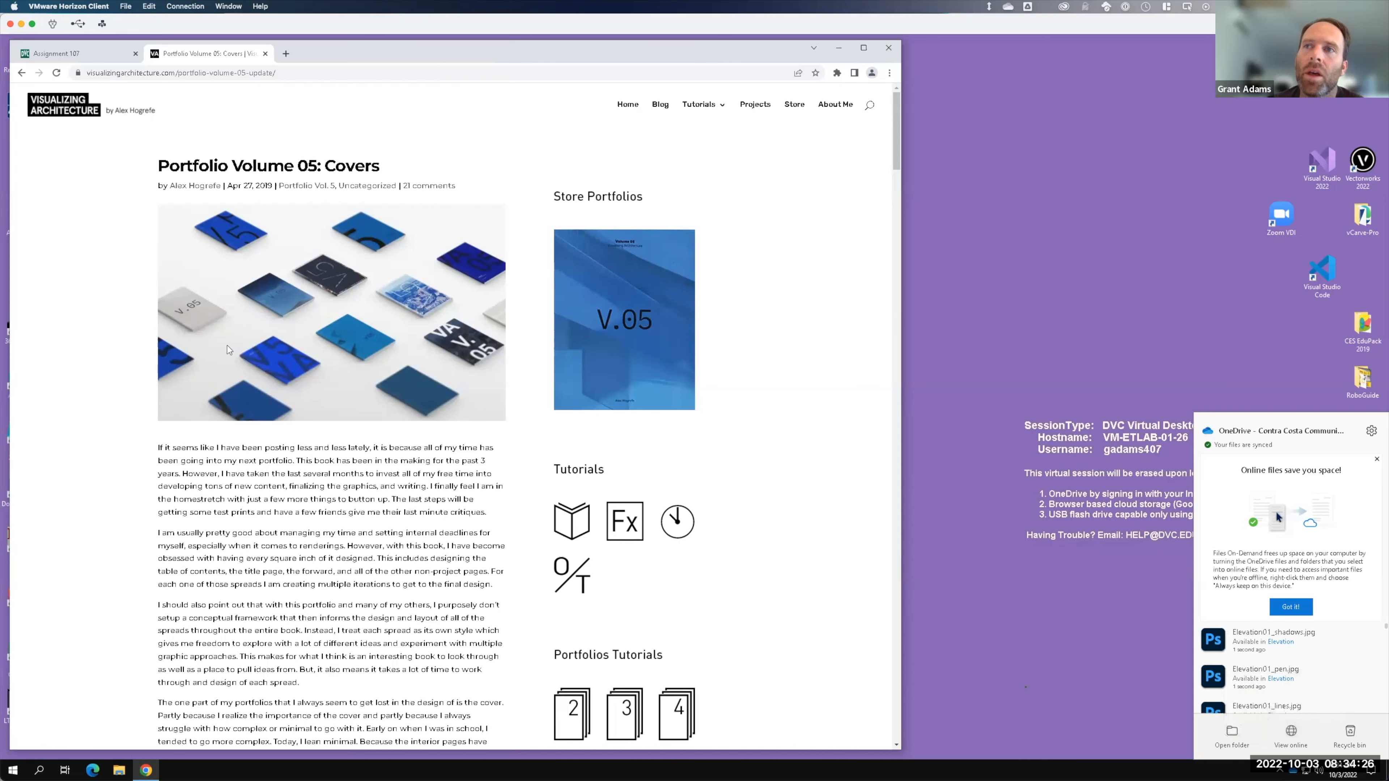
{"action": "left_click", "coordinate": [838, 48]}
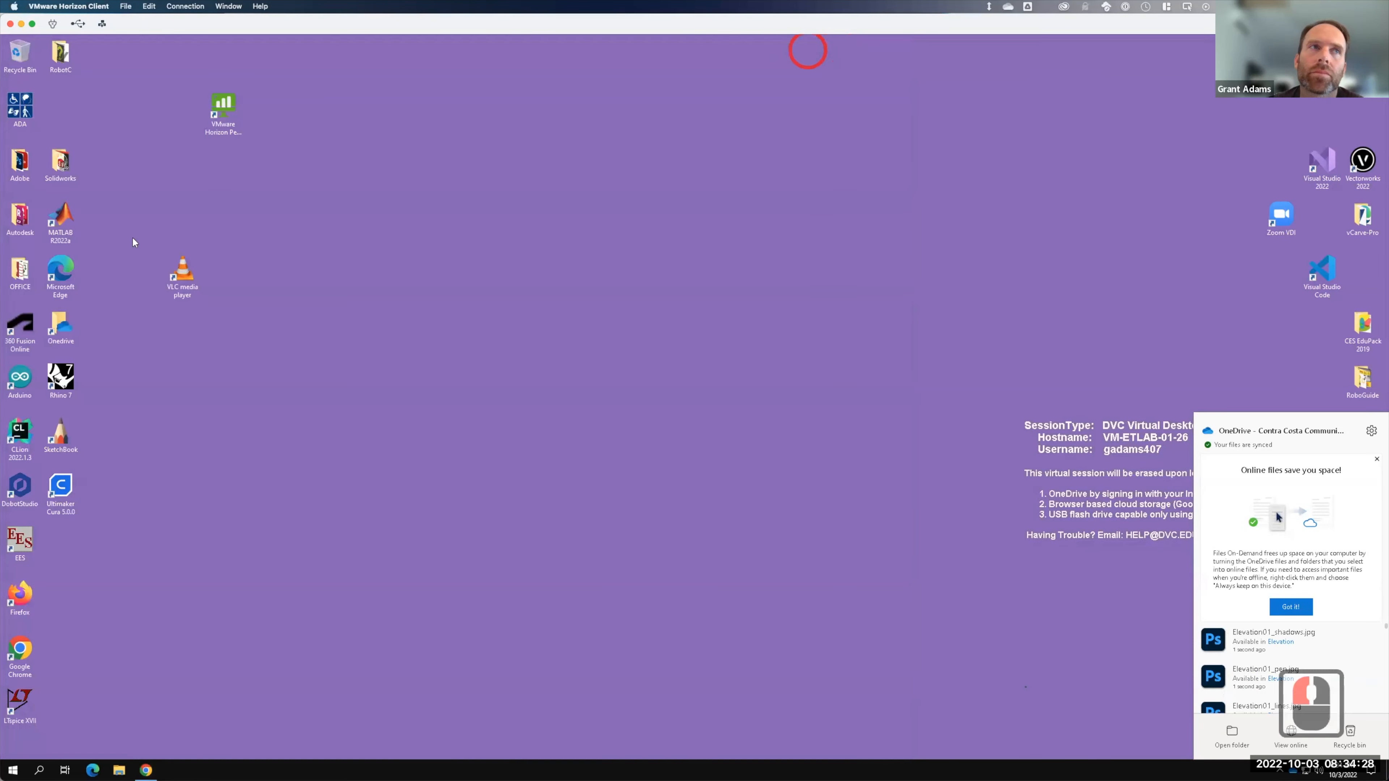
- Launch Adobe InDesign 2022 from the Adobe shortcuts folder
{"action": "double_click", "coordinate": [25, 161]}
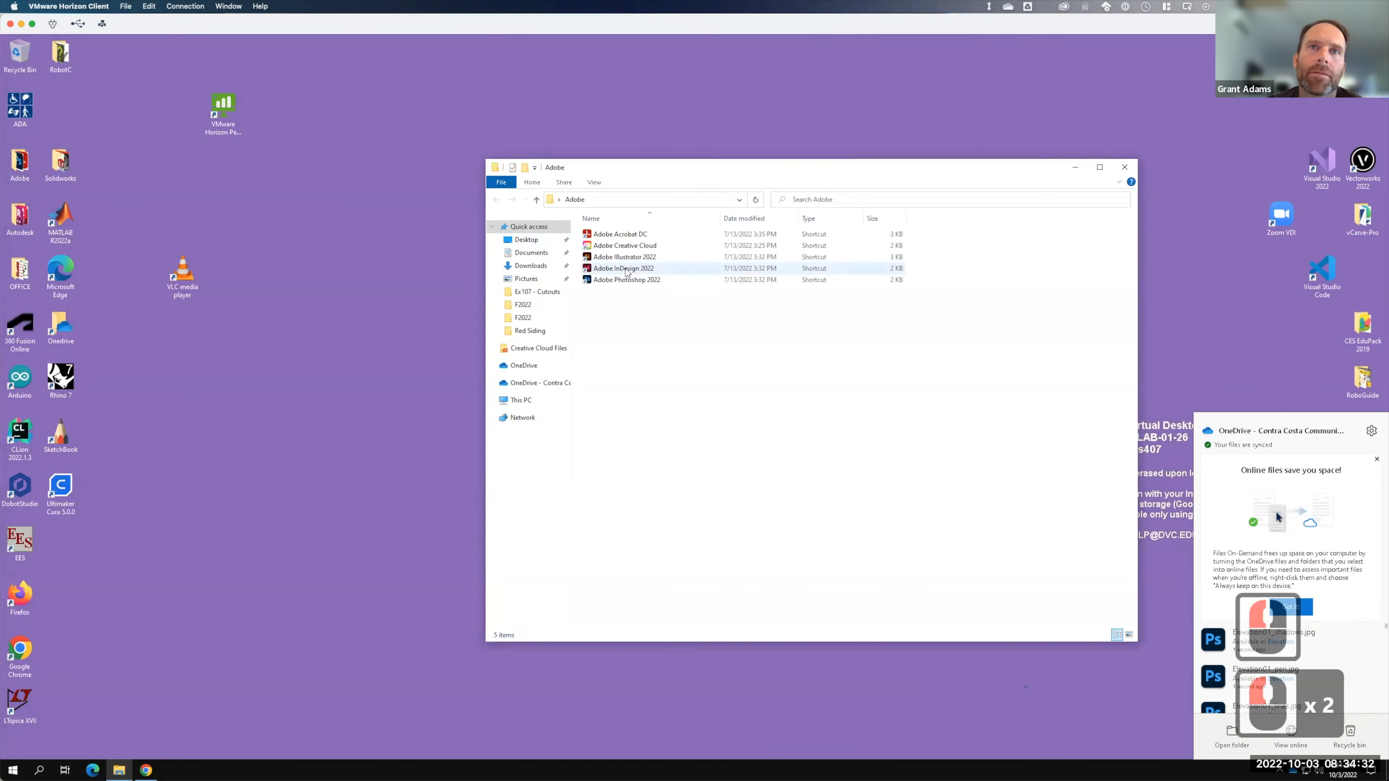
{"action": "left_click", "coordinate": [625, 269]}
{"action": "double_click", "coordinate": [626, 270]}
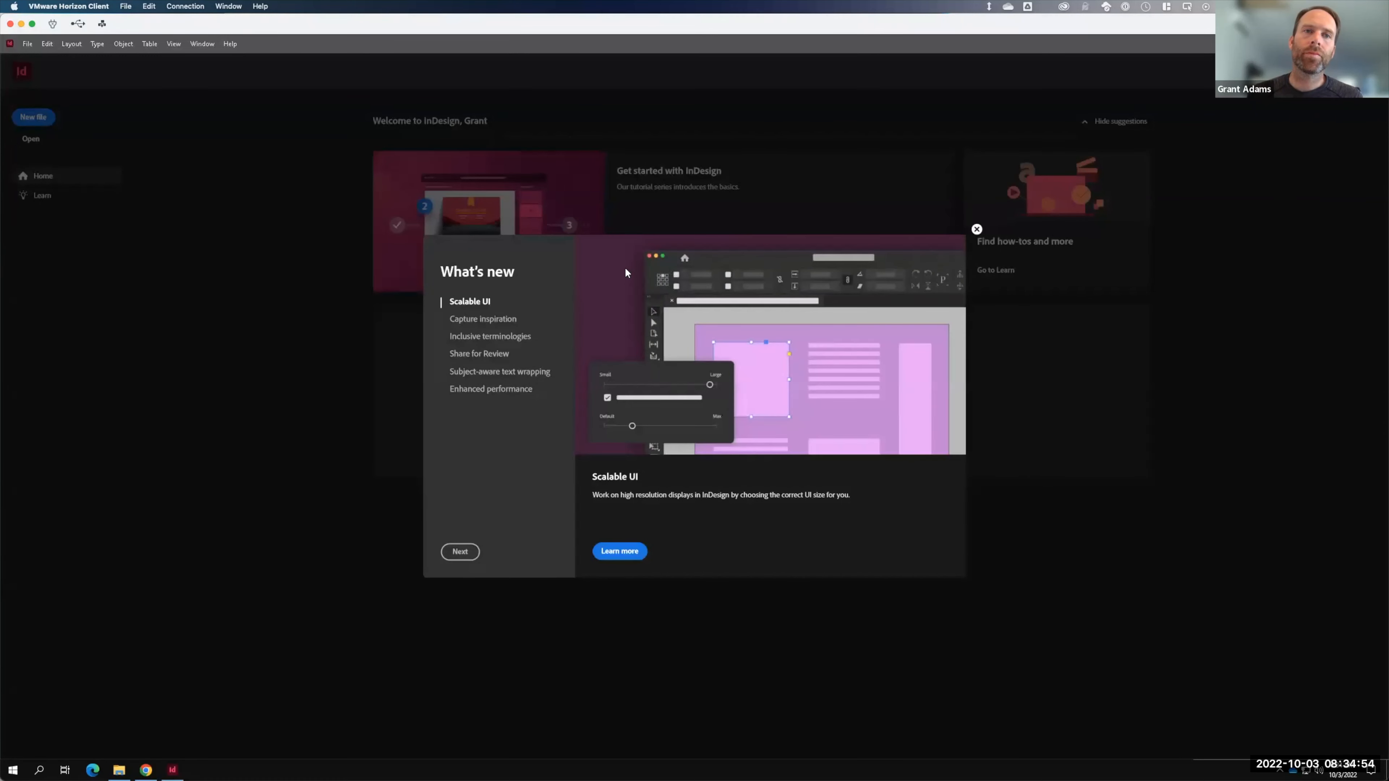
- Dismiss the What's new dialog and open New Document through More Presets
{"action": "left_click", "coordinate": [976, 229]}
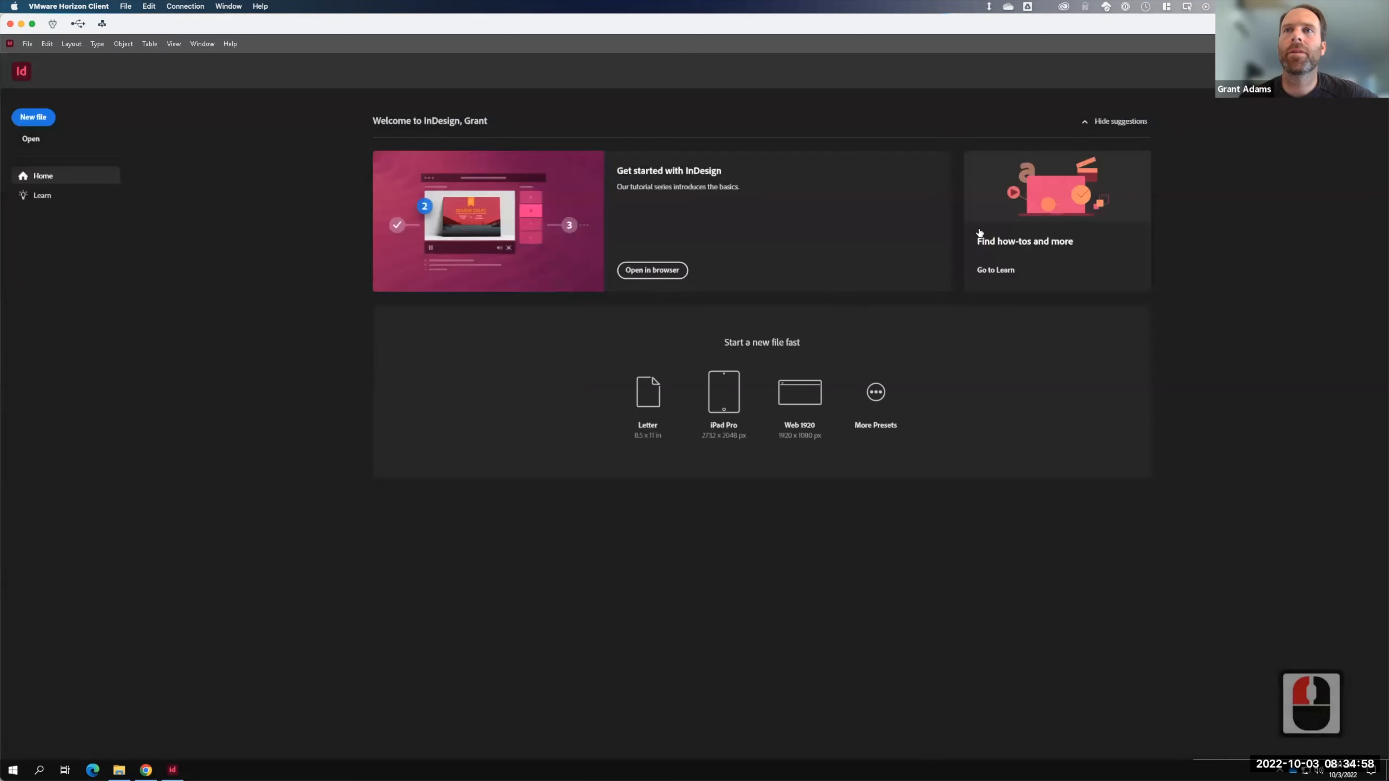
{"action": "left_click", "coordinate": [979, 230]}
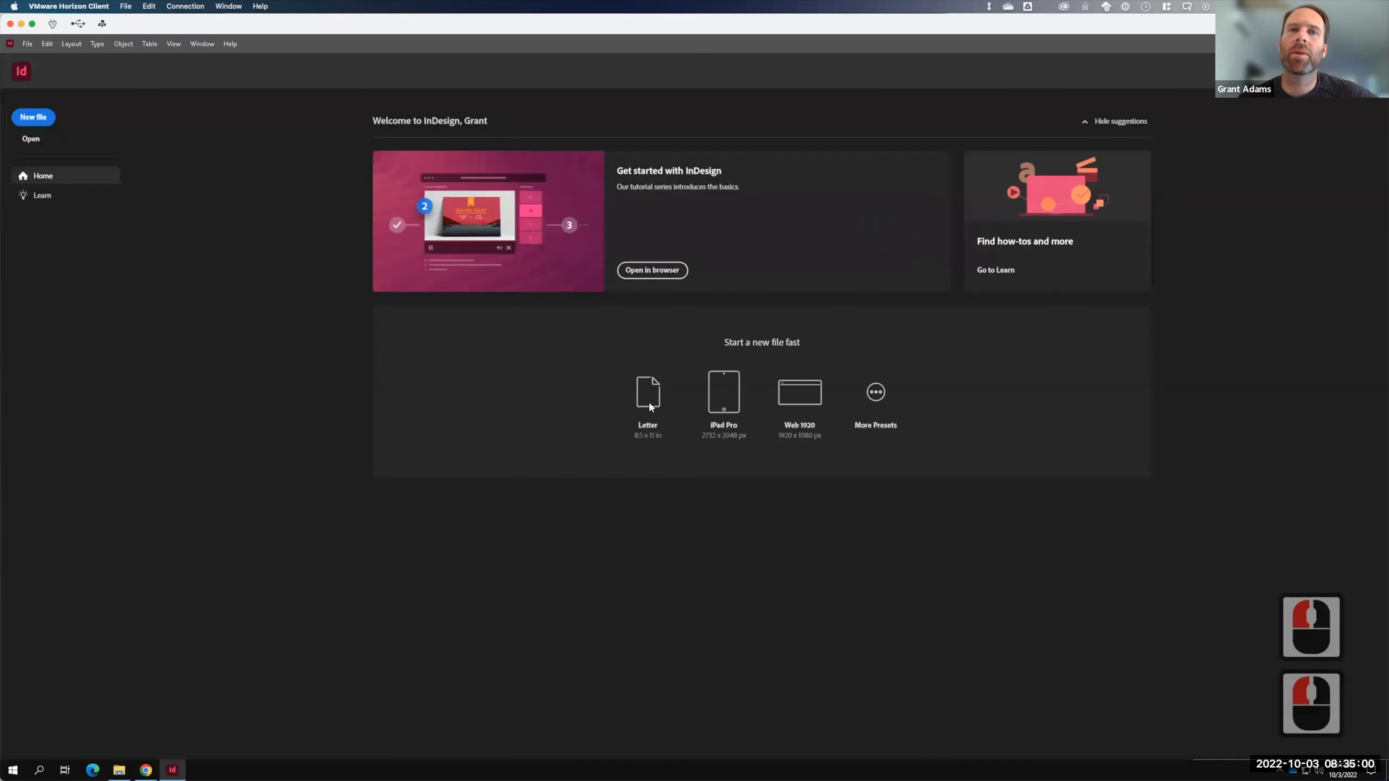
{"action": "left_click", "coordinate": [875, 390]}
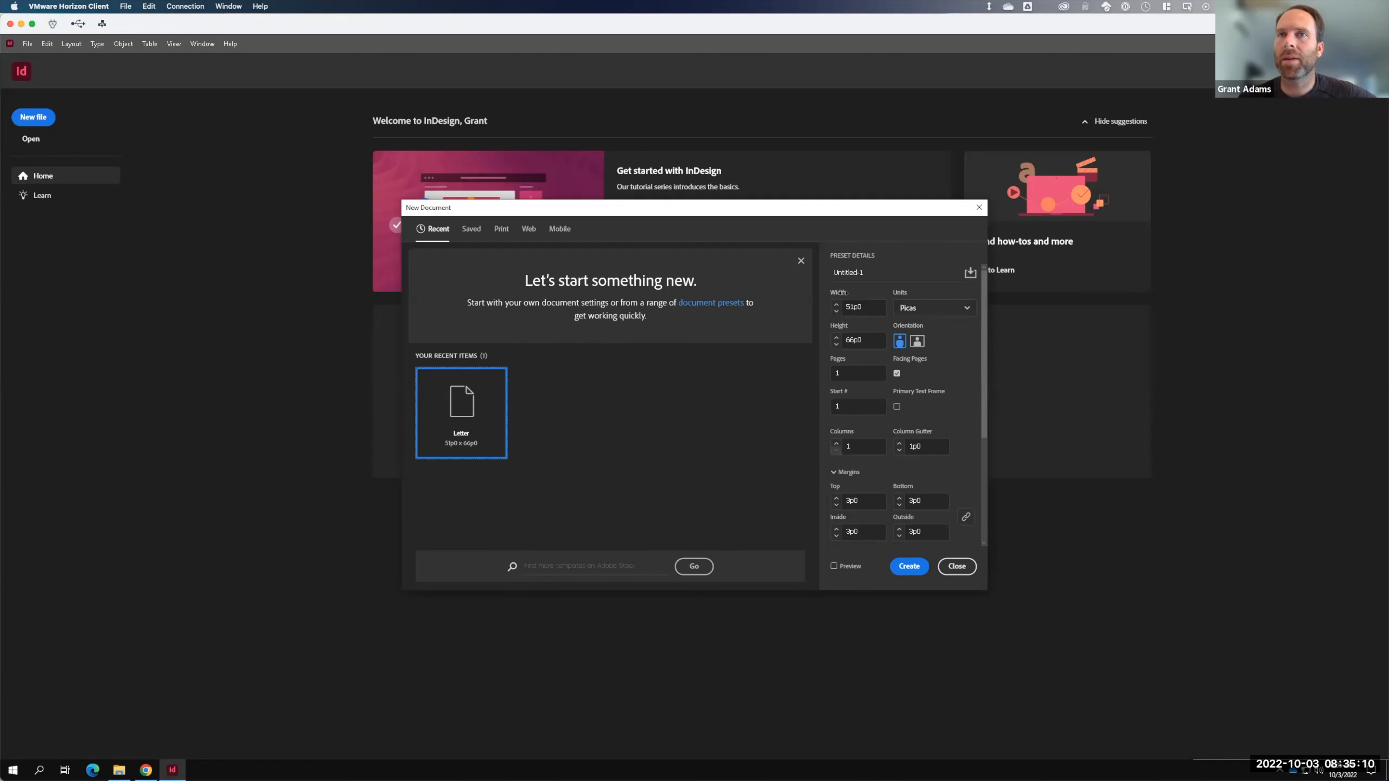
- Switch New Document units to Inches and orientation to landscape, 11 × 8.5 in
{"action": "left_click", "coordinate": [909, 310]}
{"action": "left_click", "coordinate": [911, 366]}
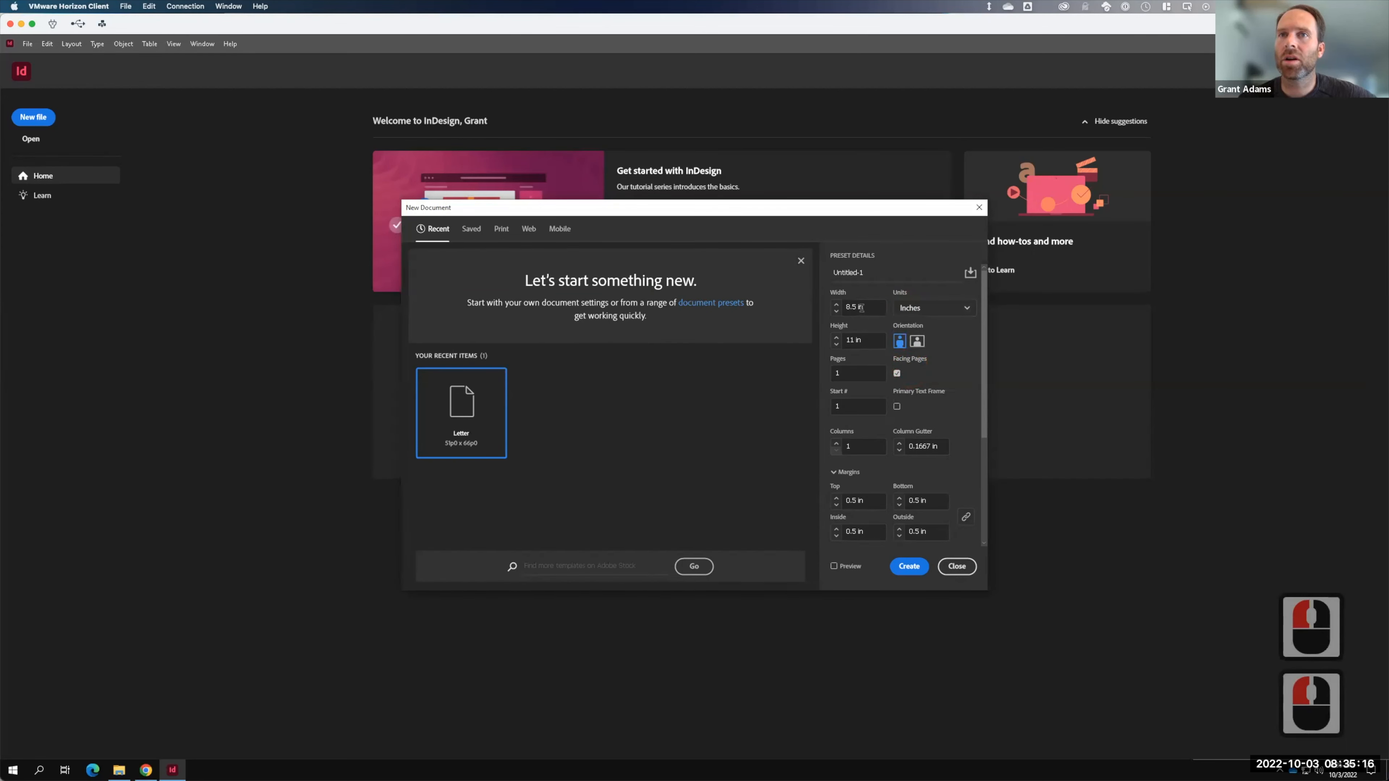
{"action": "left_click", "coordinate": [917, 341]}
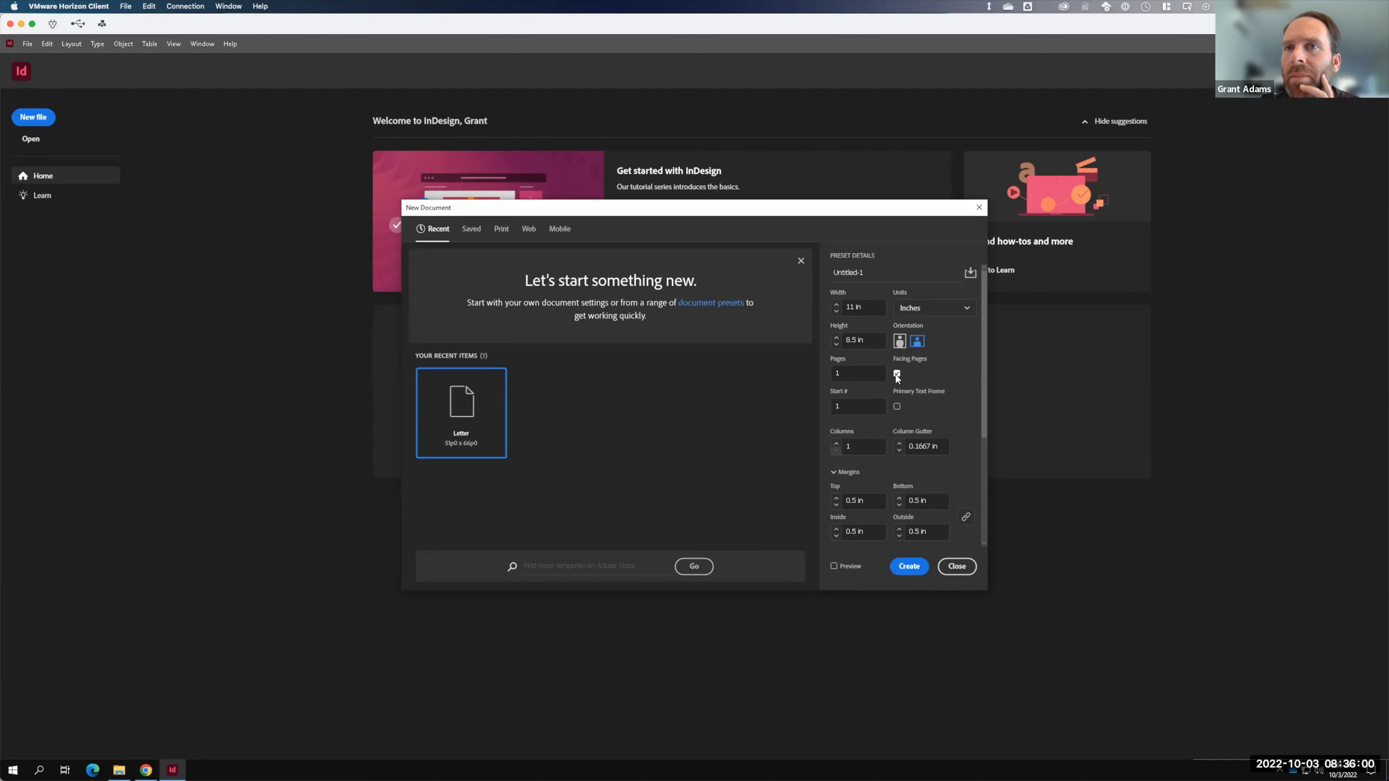
{"action": "key", "text": "F15"}
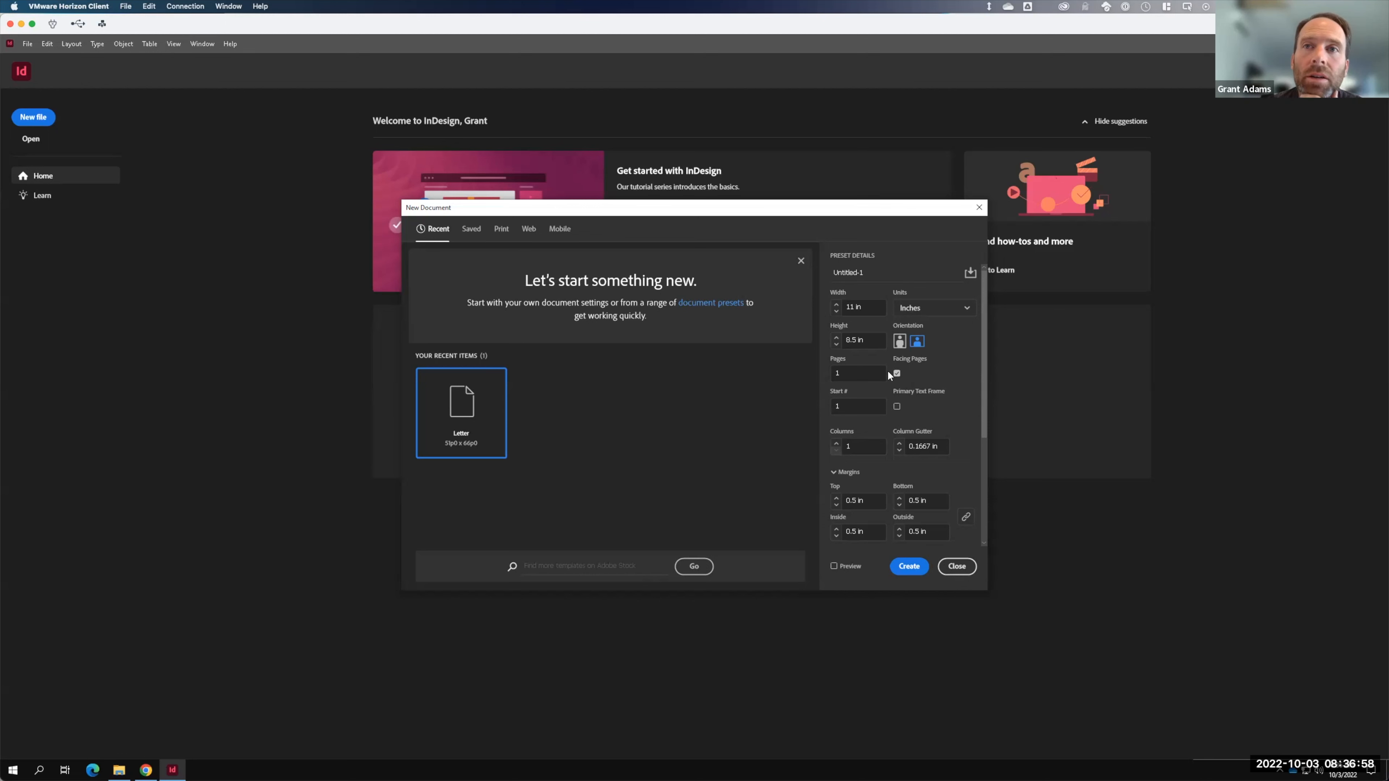
{"action": "left_click", "coordinate": [897, 372]}
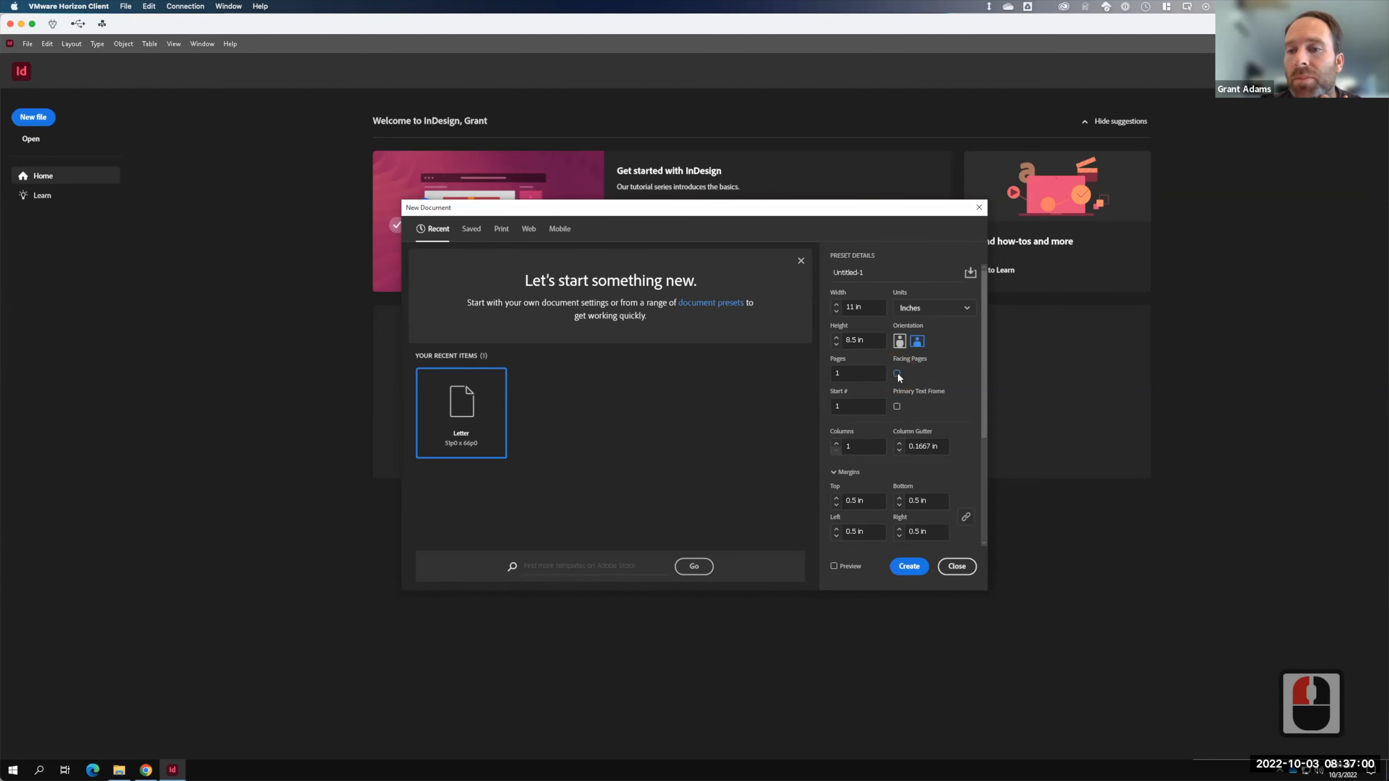
{"action": "key", "text": "F15"}
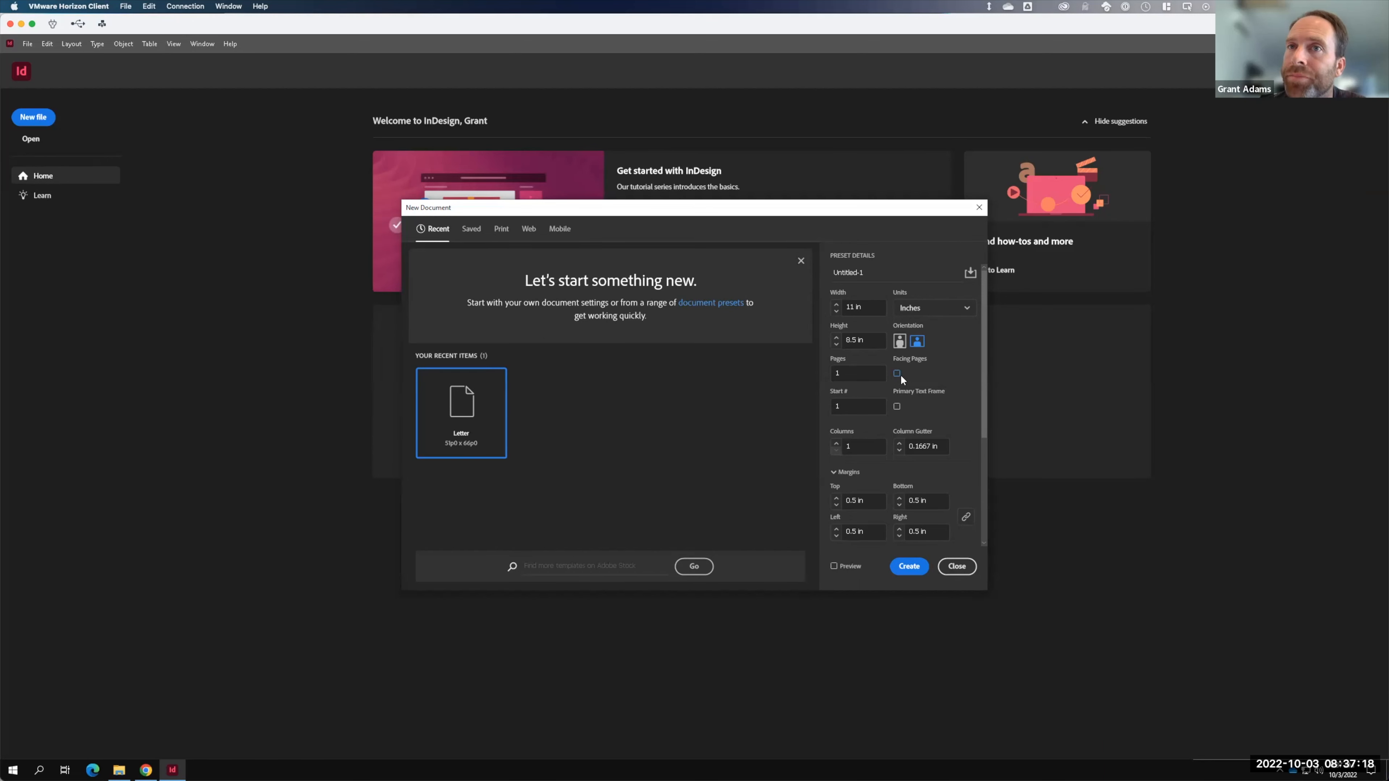
{"action": "left_click", "coordinate": [897, 374]}
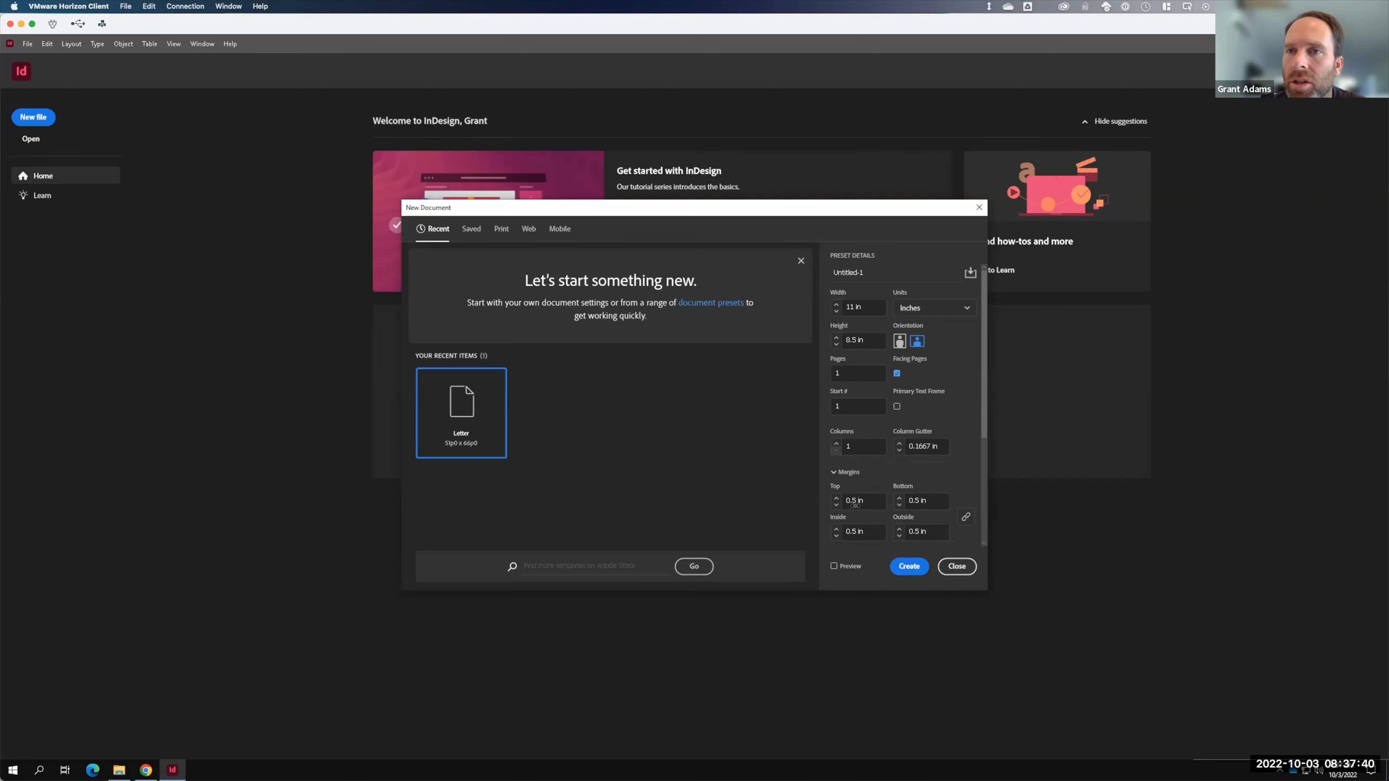
- Unlink margins and set top, bottom and outside to 0.25 in, leaving inside at 0.5 in
{"action": "left_click", "coordinate": [968, 518]}
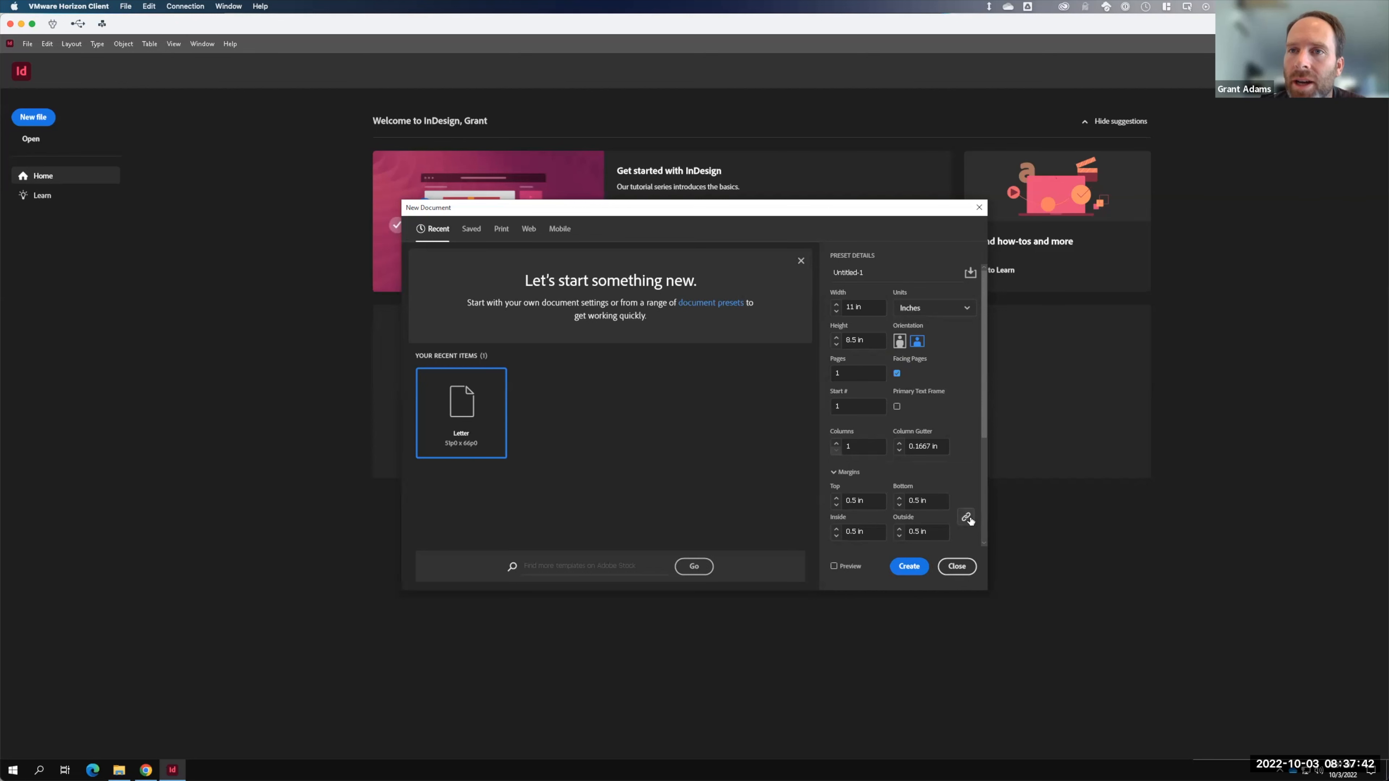
{"action": "left_click", "coordinate": [968, 518]}
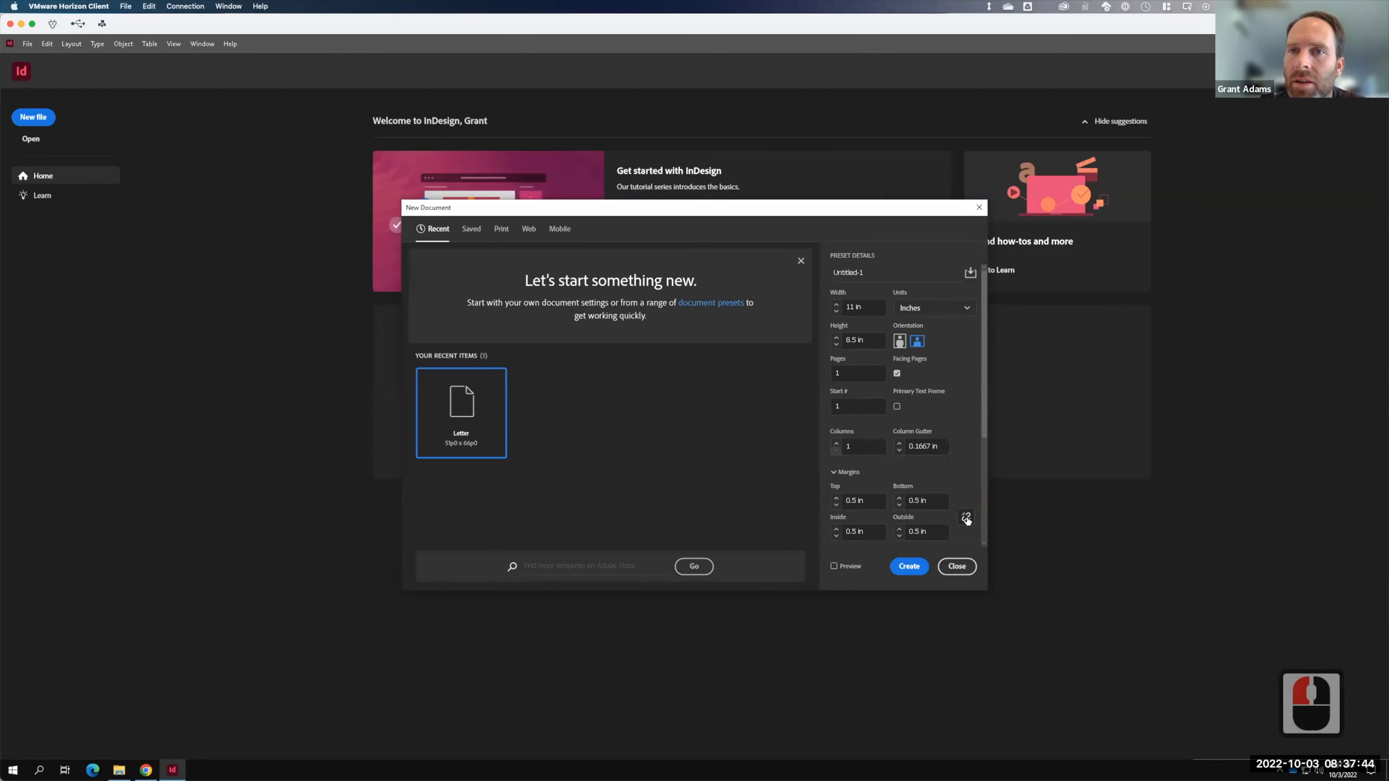
{"action": "left_click", "coordinate": [851, 500]}
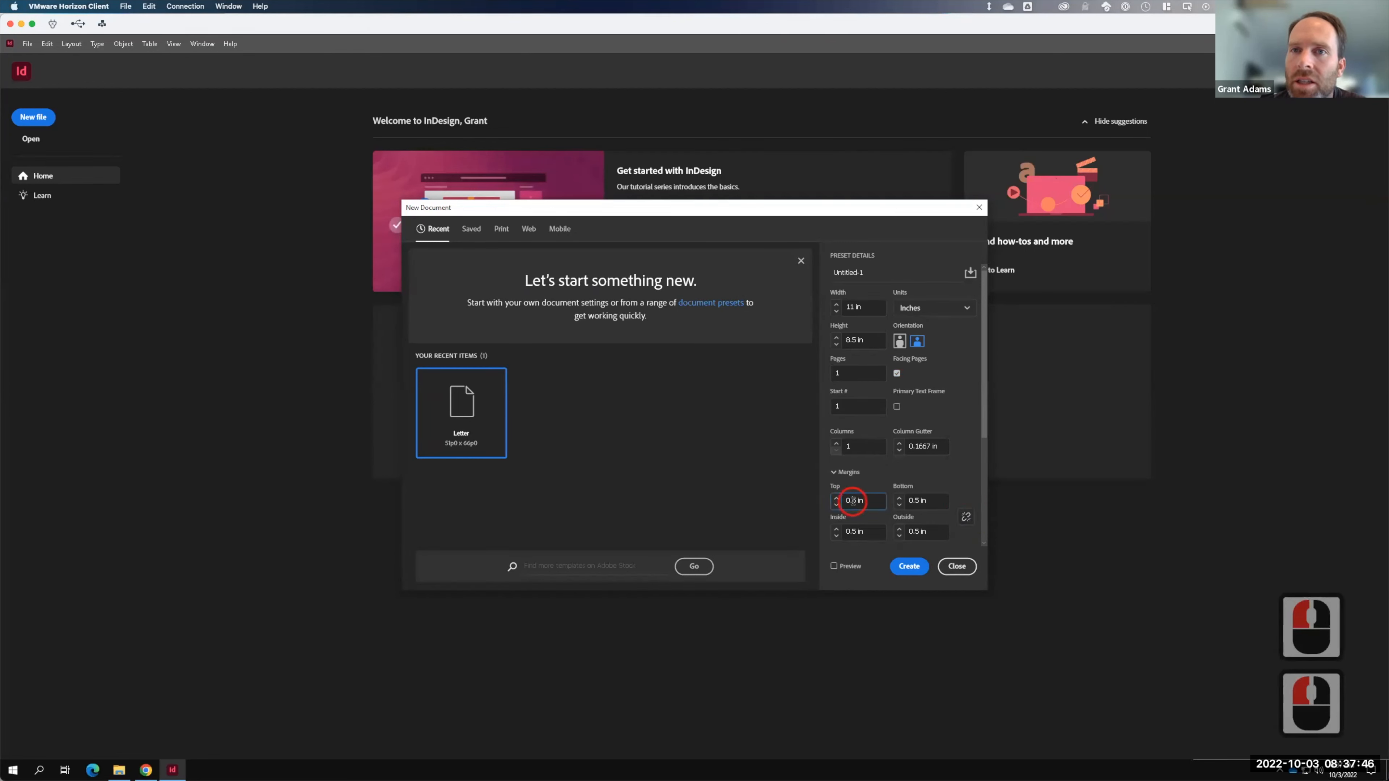
{"action": "type", "text": "2"}
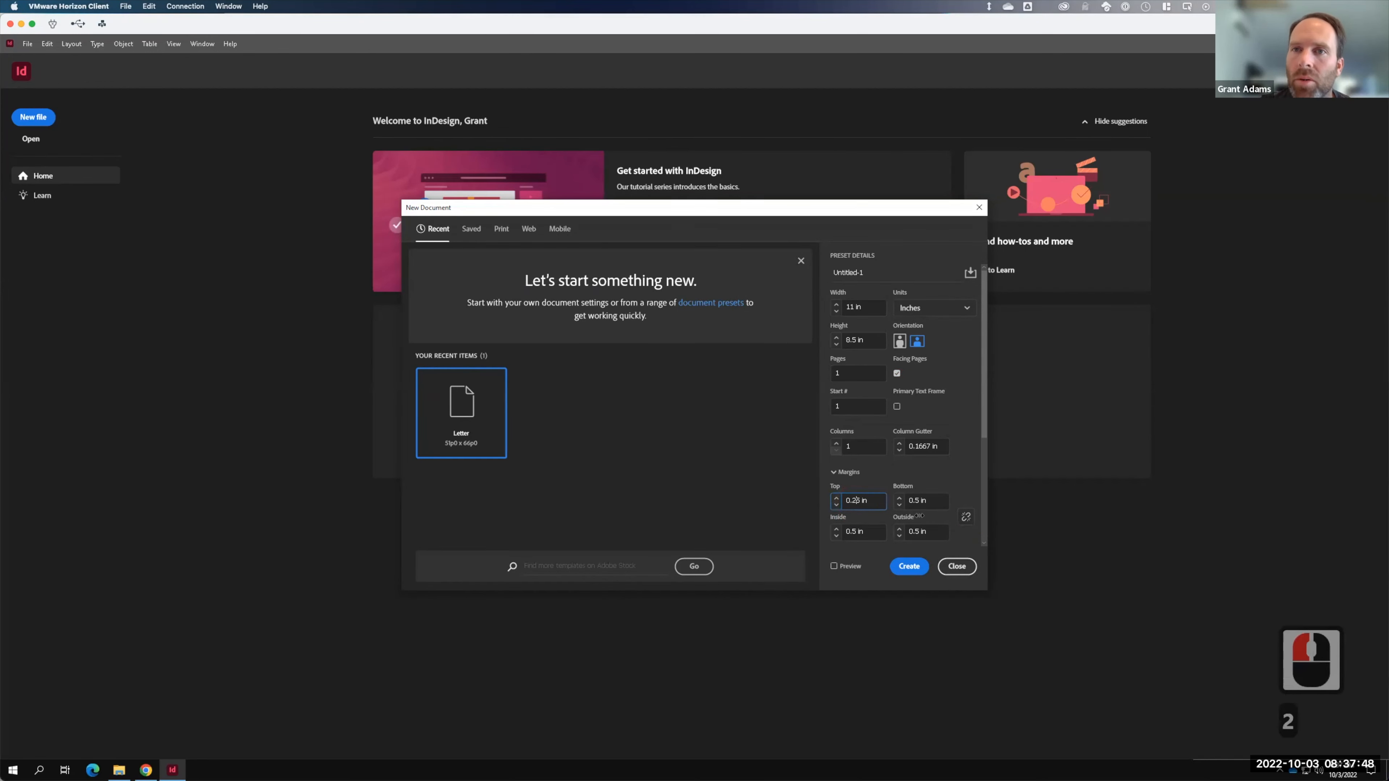
{"action": "left_click", "coordinate": [916, 500]}
{"action": "type", "text": "2"}
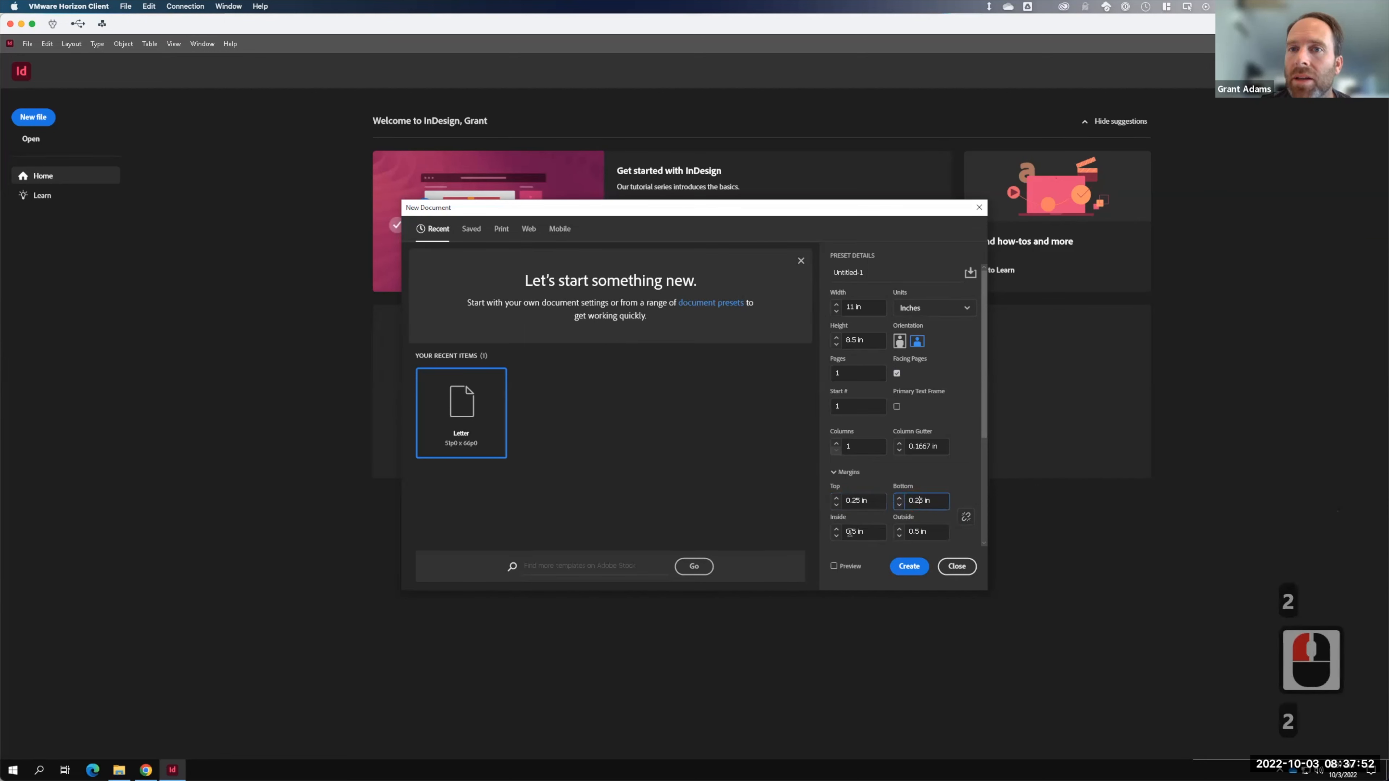
{"action": "left_click", "coordinate": [914, 530]}
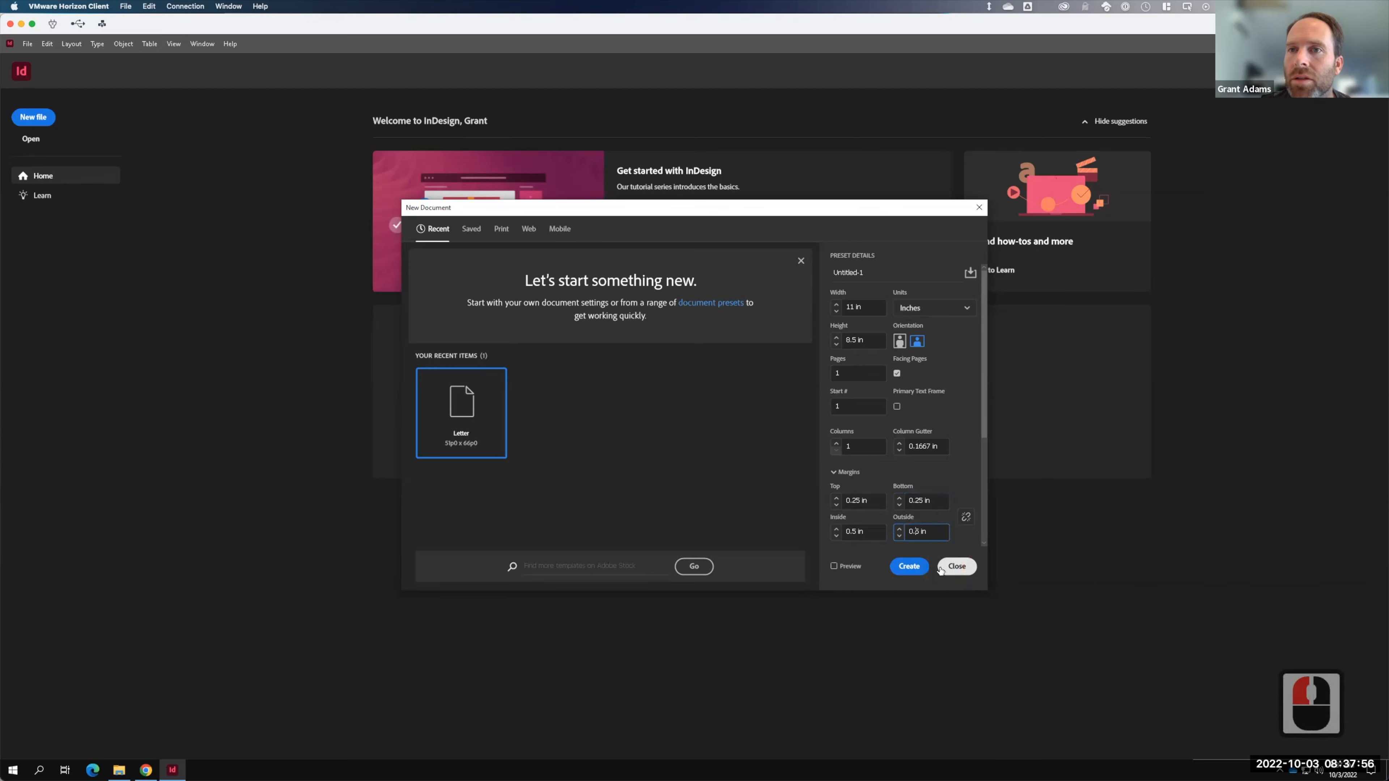
{"action": "type", "text": "2"}
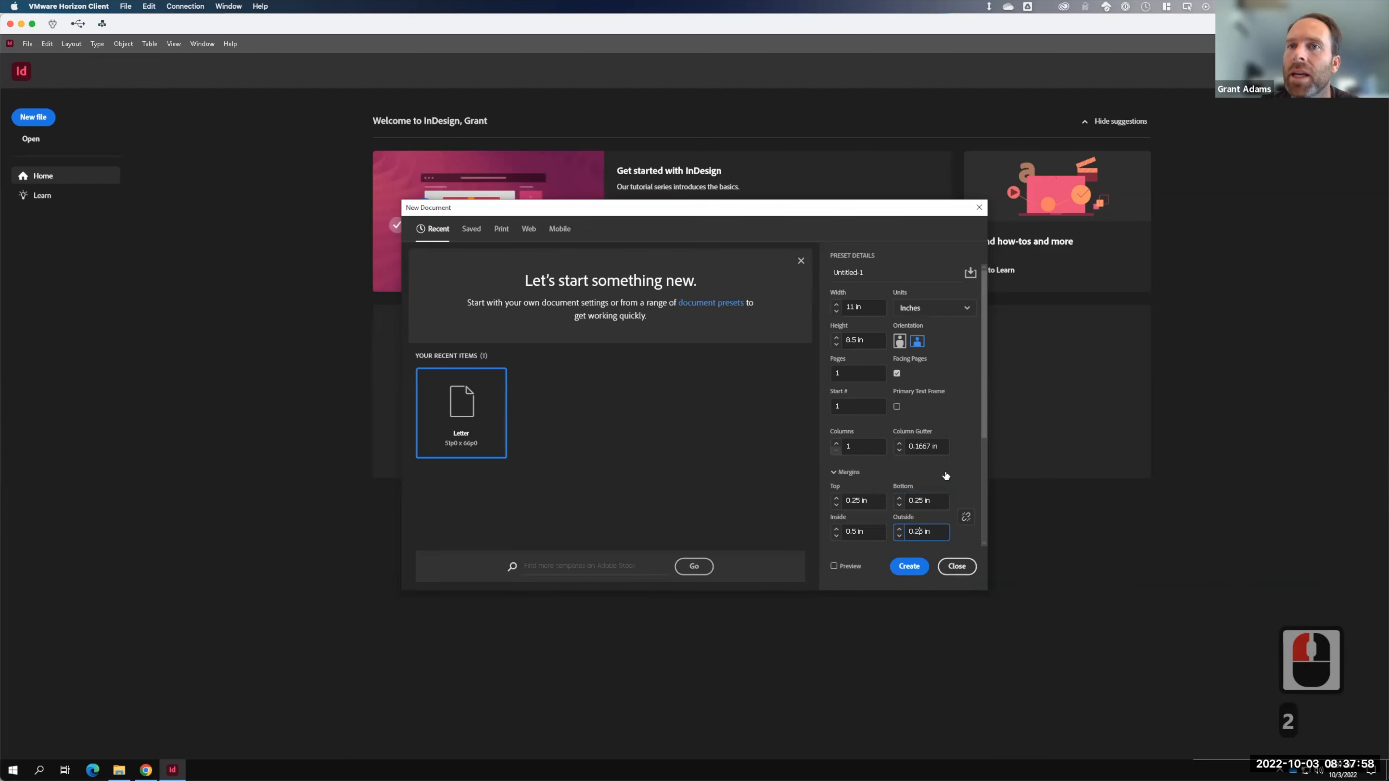
{"action": "scroll", "coordinate": [973, 438], "scroll_direction": "down", "scroll_amount": 4}
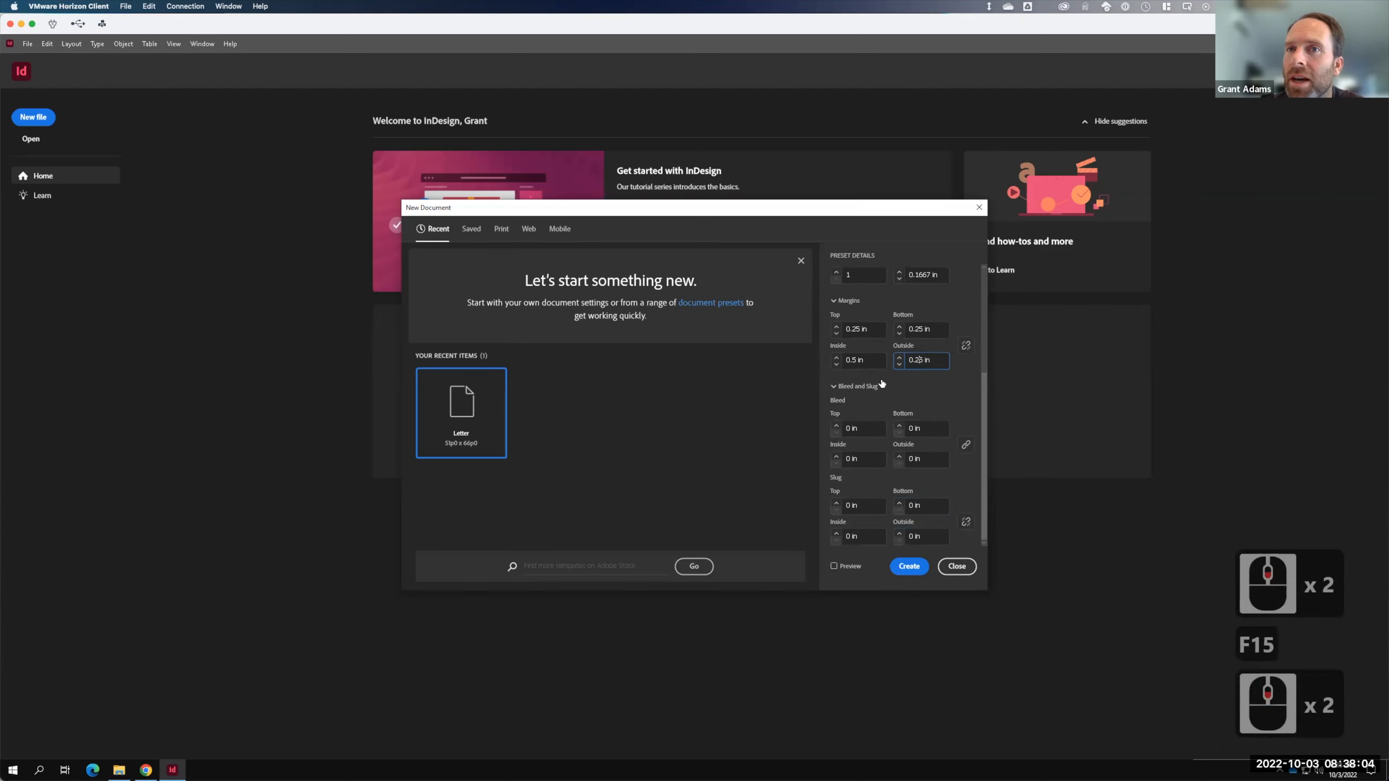
- Set bleed to 0.125 in on all sides, then unlink and make the inside bleed 0 in
{"action": "left_click", "coordinate": [851, 428]}
{"action": "left_click_drag", "start_coordinate": [851, 428], "coordinate": [843, 428]}
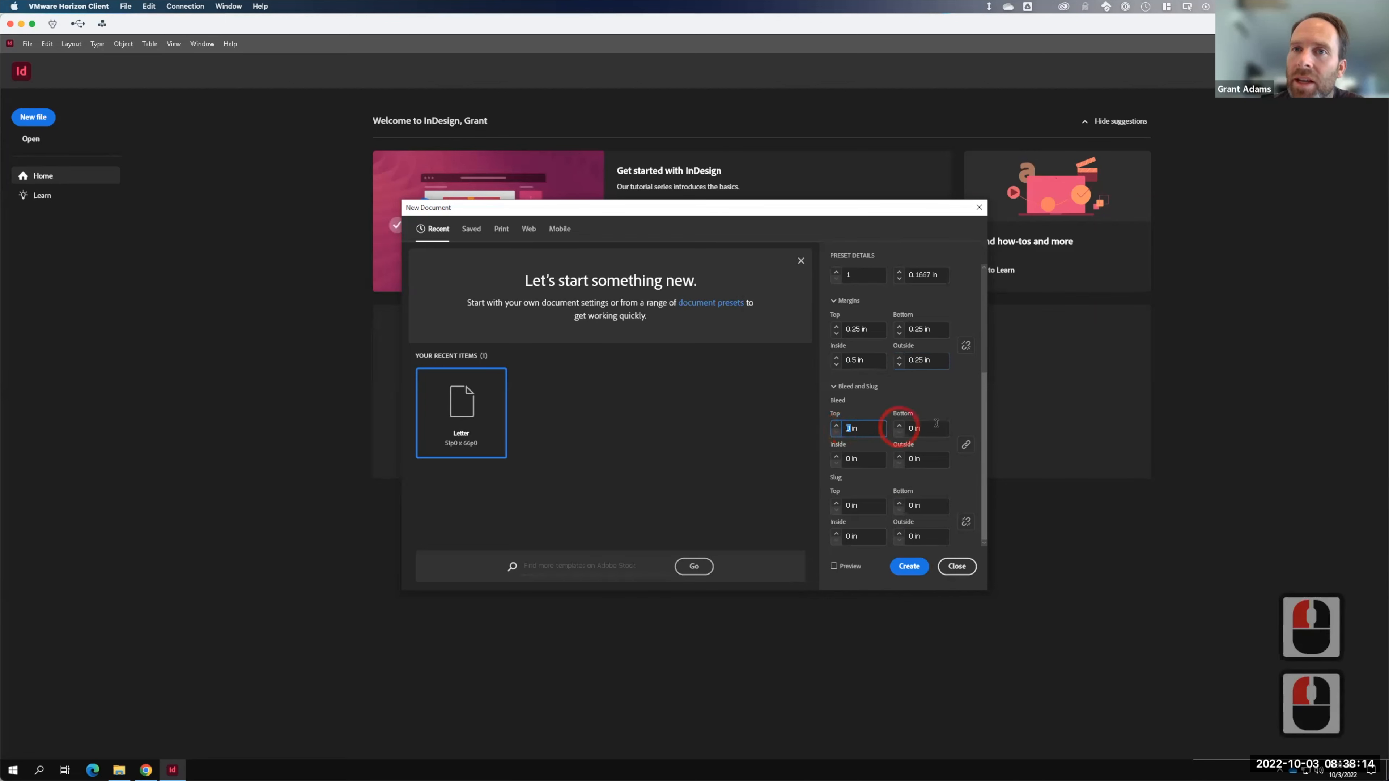
{"action": "type", "text": ".125"}
{"action": "key", "text": "Tab"}
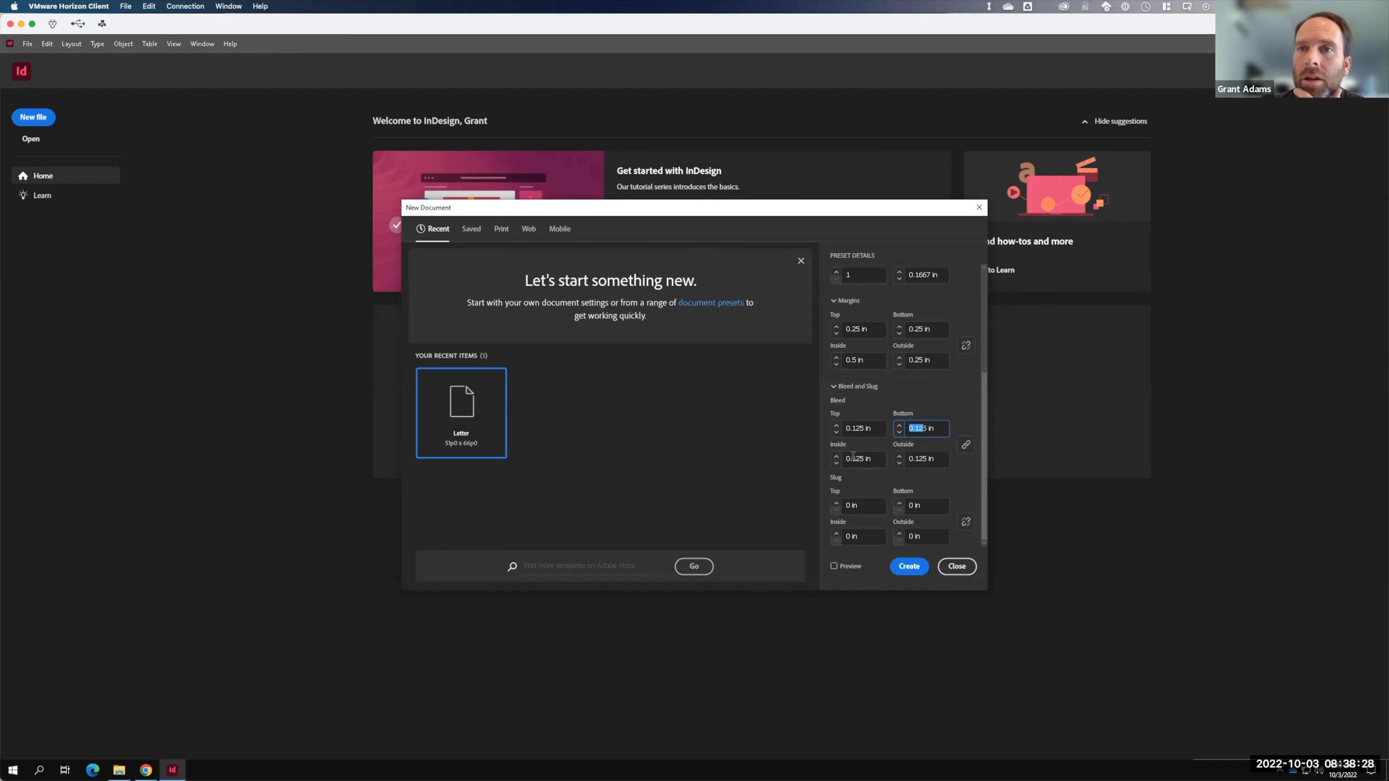
{"action": "left_click", "coordinate": [966, 443]}
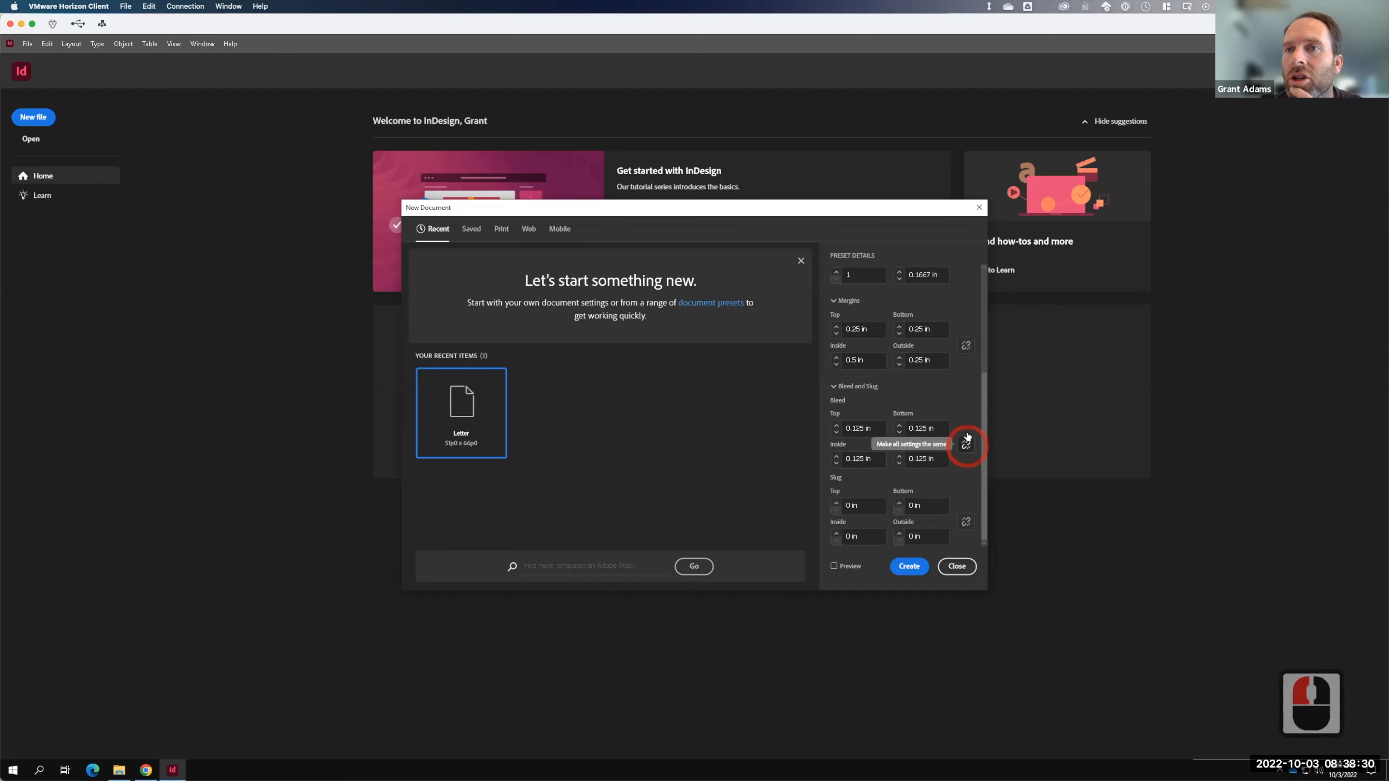
{"action": "left_click", "coordinate": [863, 458]}
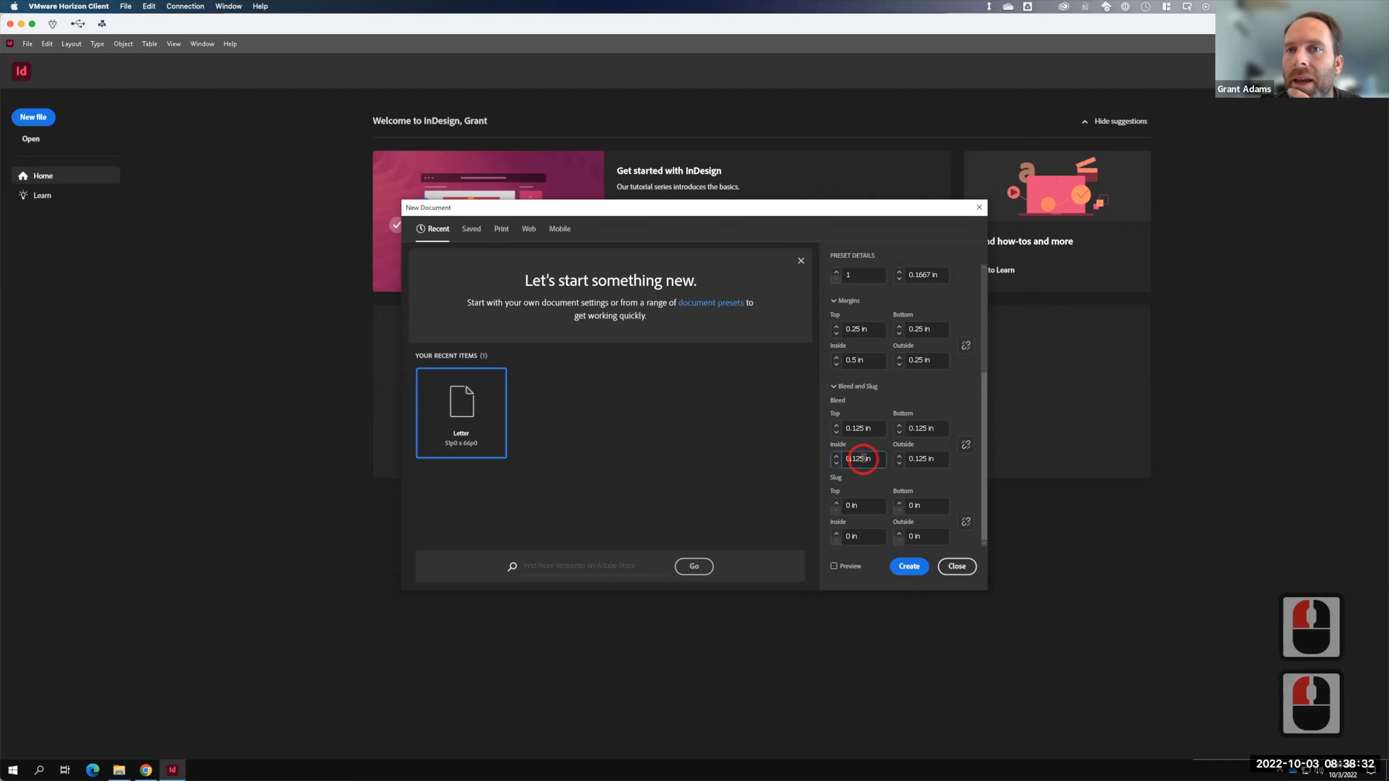
{"action": "left_click_drag", "start_coordinate": [877, 458], "coordinate": [814, 459]}
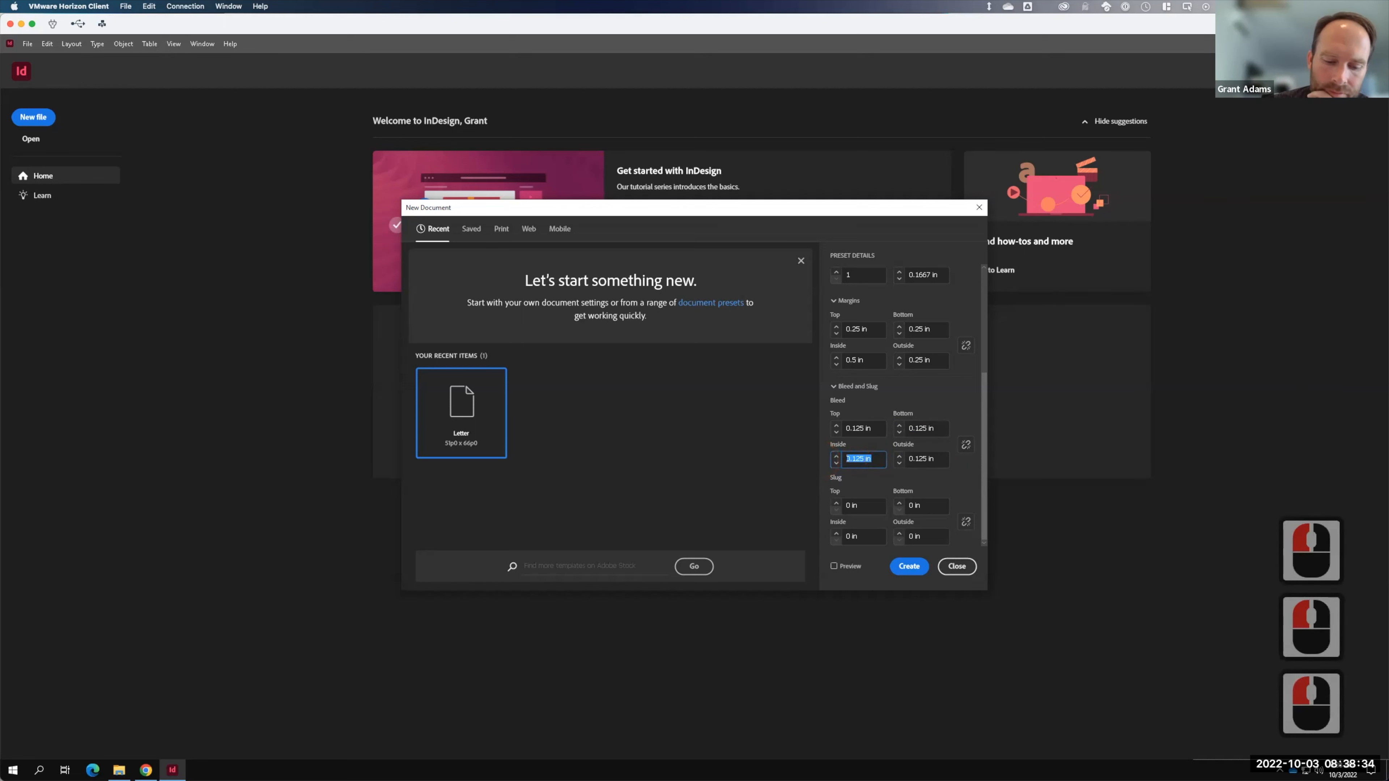
{"action": "type", "text": "0"}
{"action": "key", "text": "Tab"}
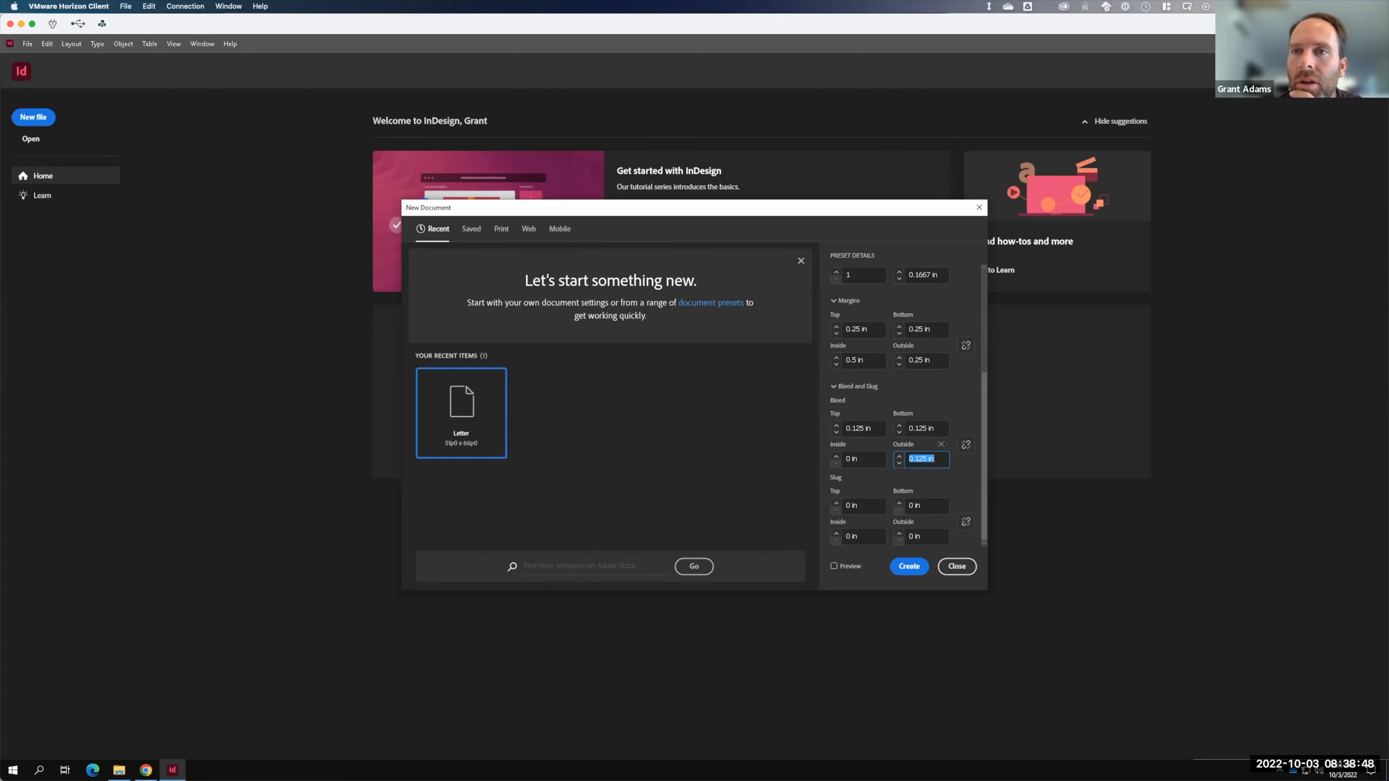
{"action": "scroll", "coordinate": [940, 445], "scroll_direction": "down", "scroll_amount": 1}
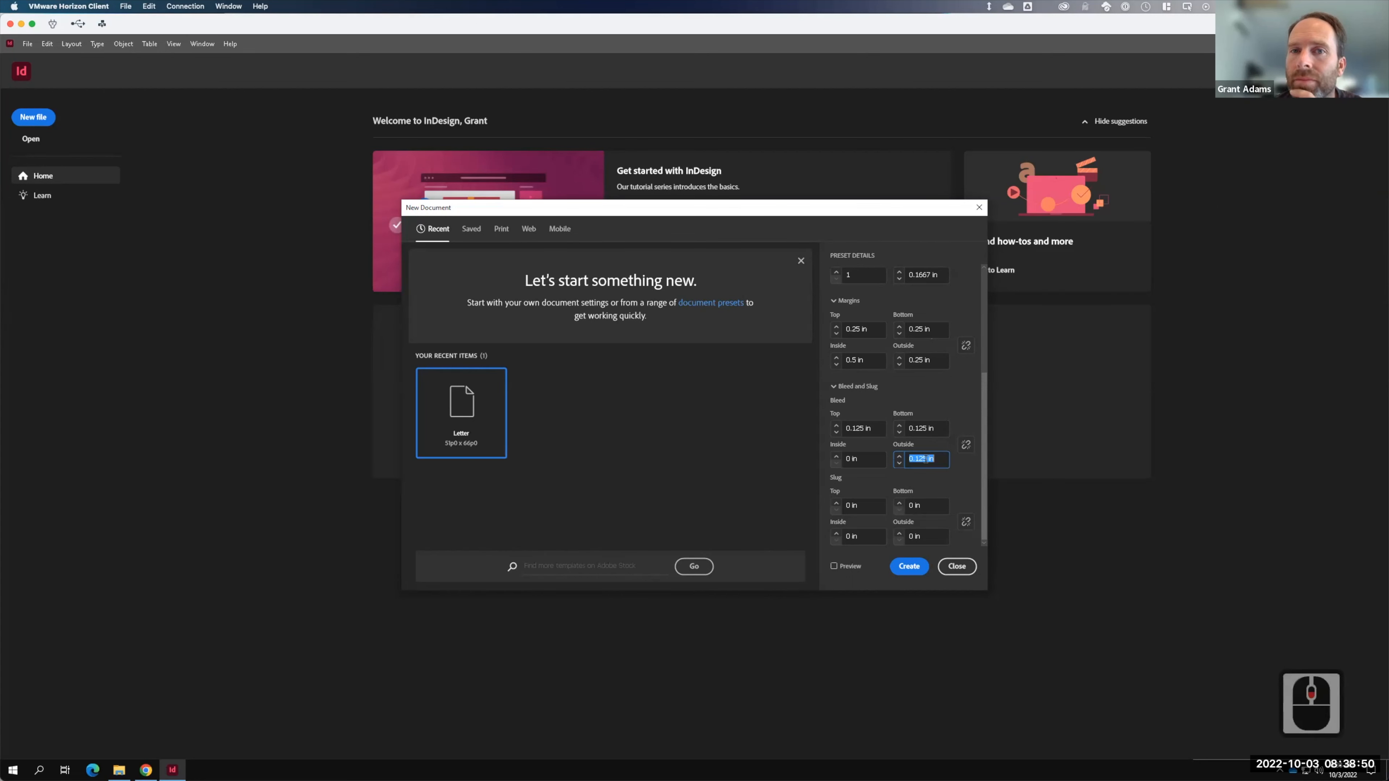
- Create the 11 × 8.5 in landscape document, dismiss the welcome tour, and show the Pages panel
{"action": "left_click", "coordinate": [916, 571]}
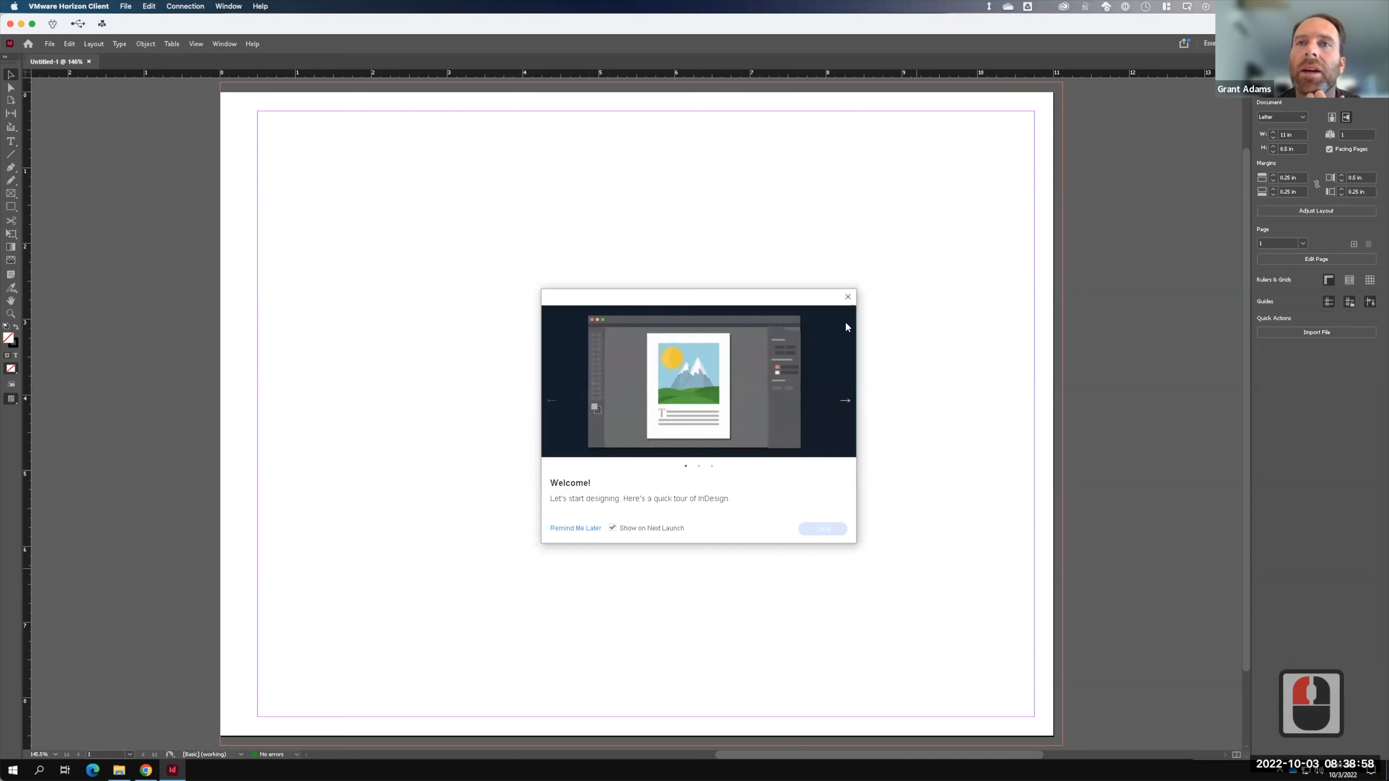
{"action": "left_click", "coordinate": [848, 297]}
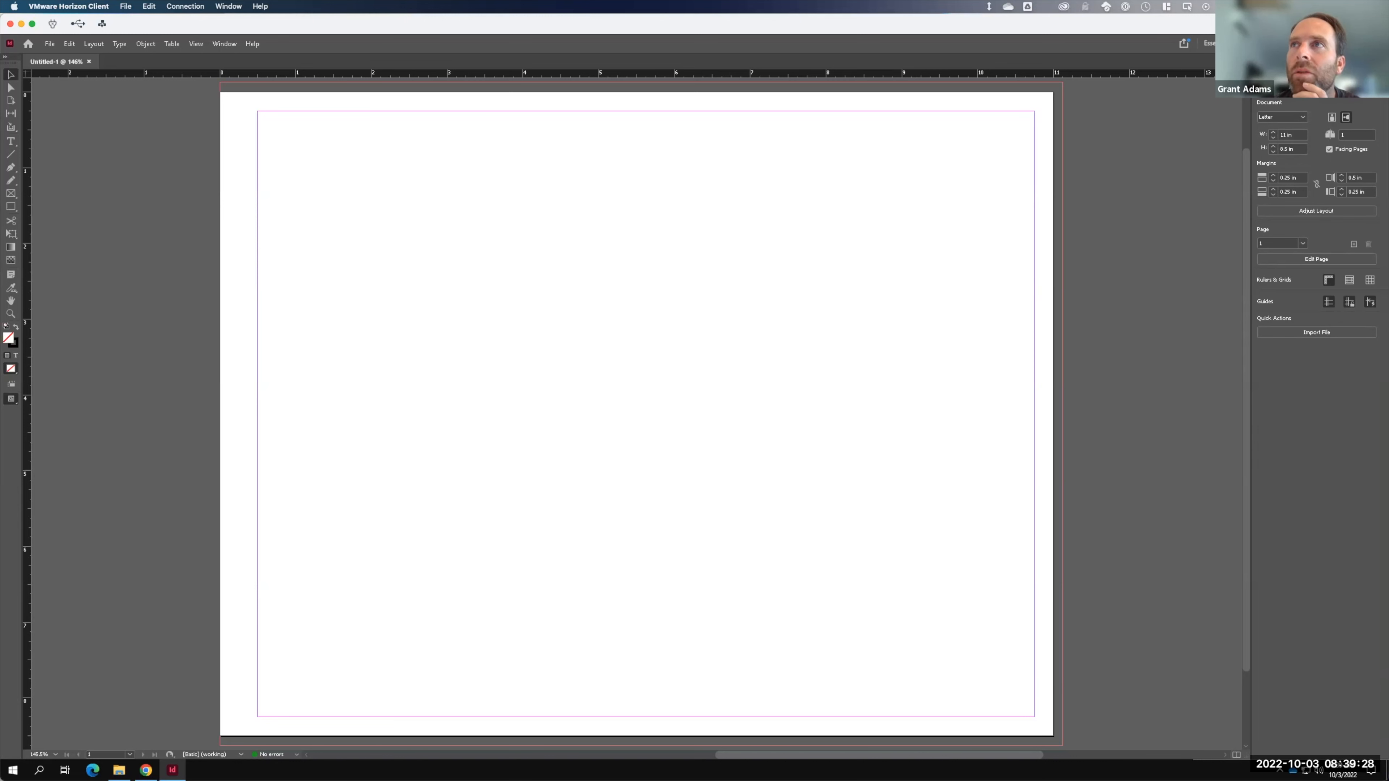
{"action": "left_click", "coordinate": [1297, 61]}
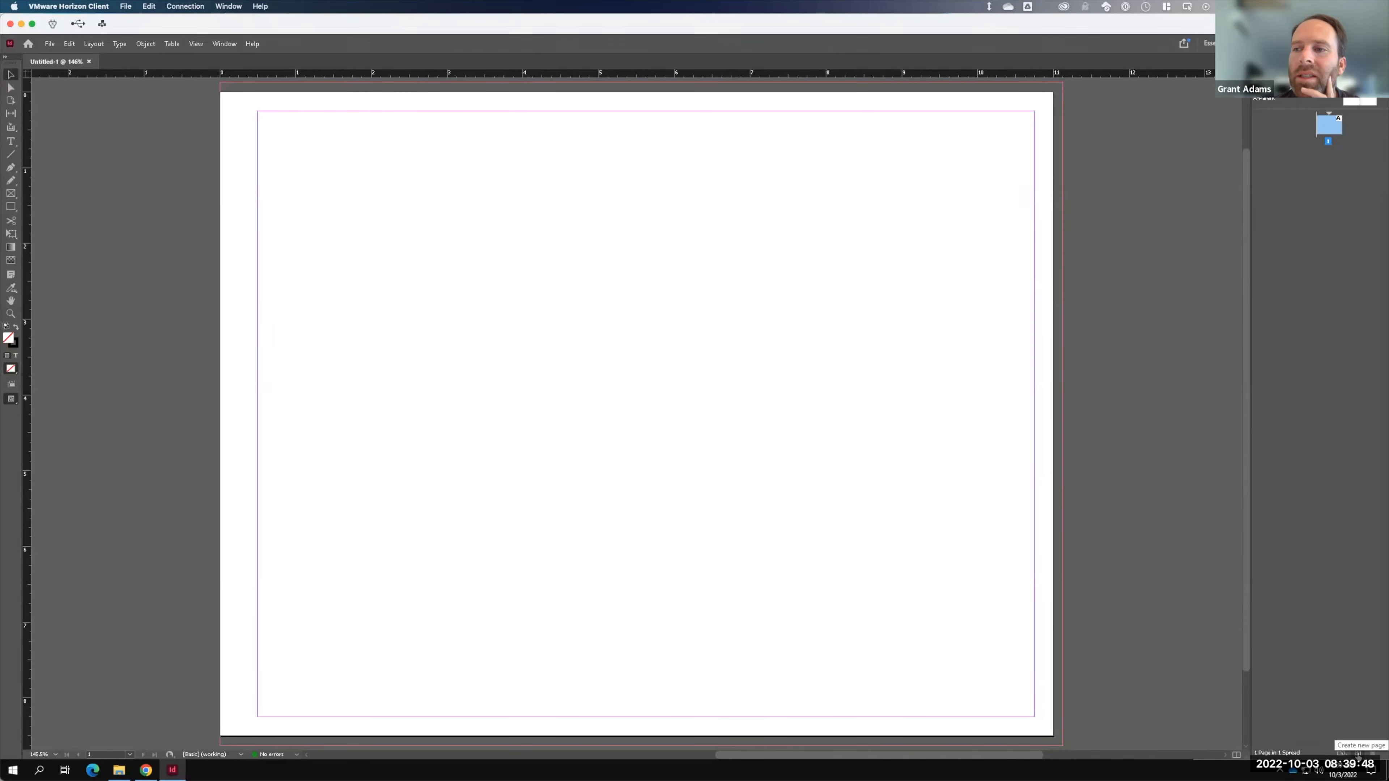
- Add two more pages so pages 2–3 form a facing spread, then open the File menu
{"action": "left_click", "coordinate": [1358, 752]}
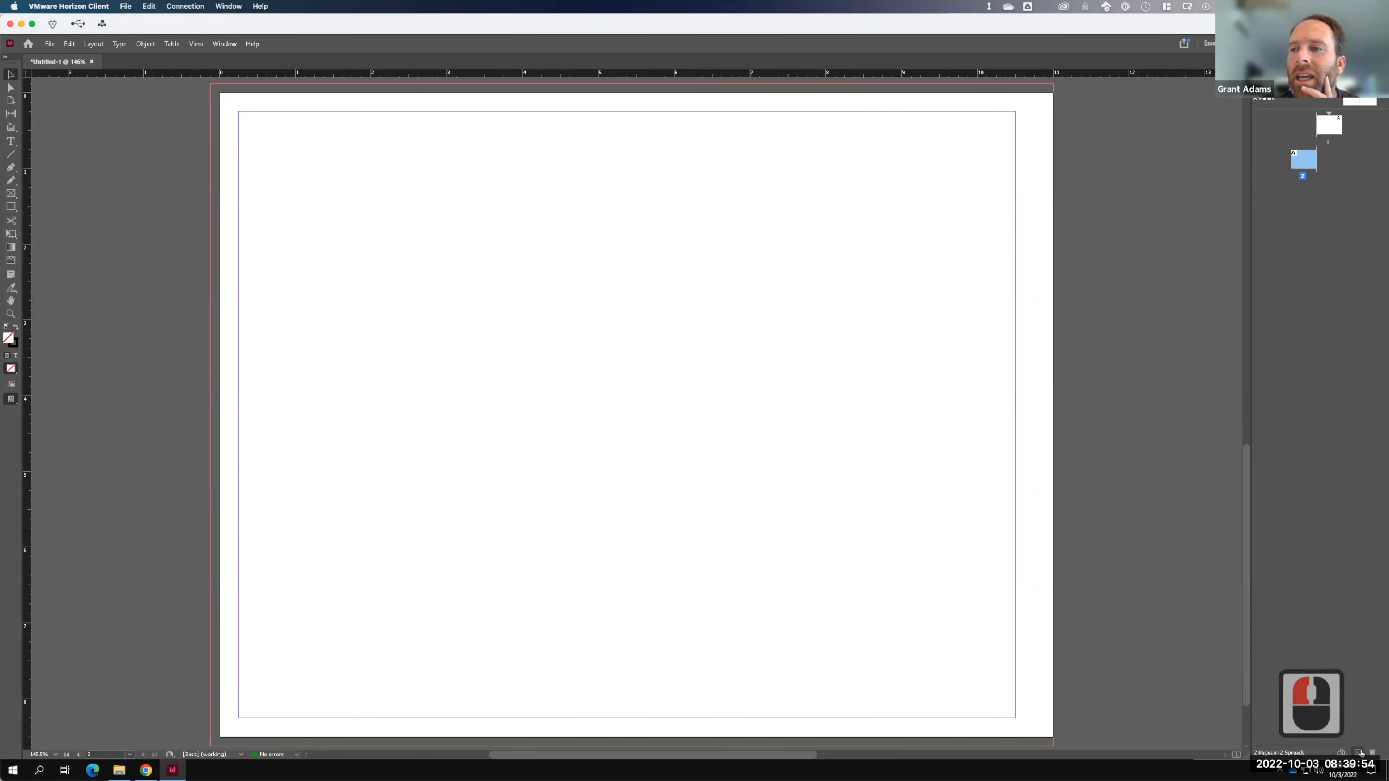
{"action": "left_click", "coordinate": [1357, 752]}
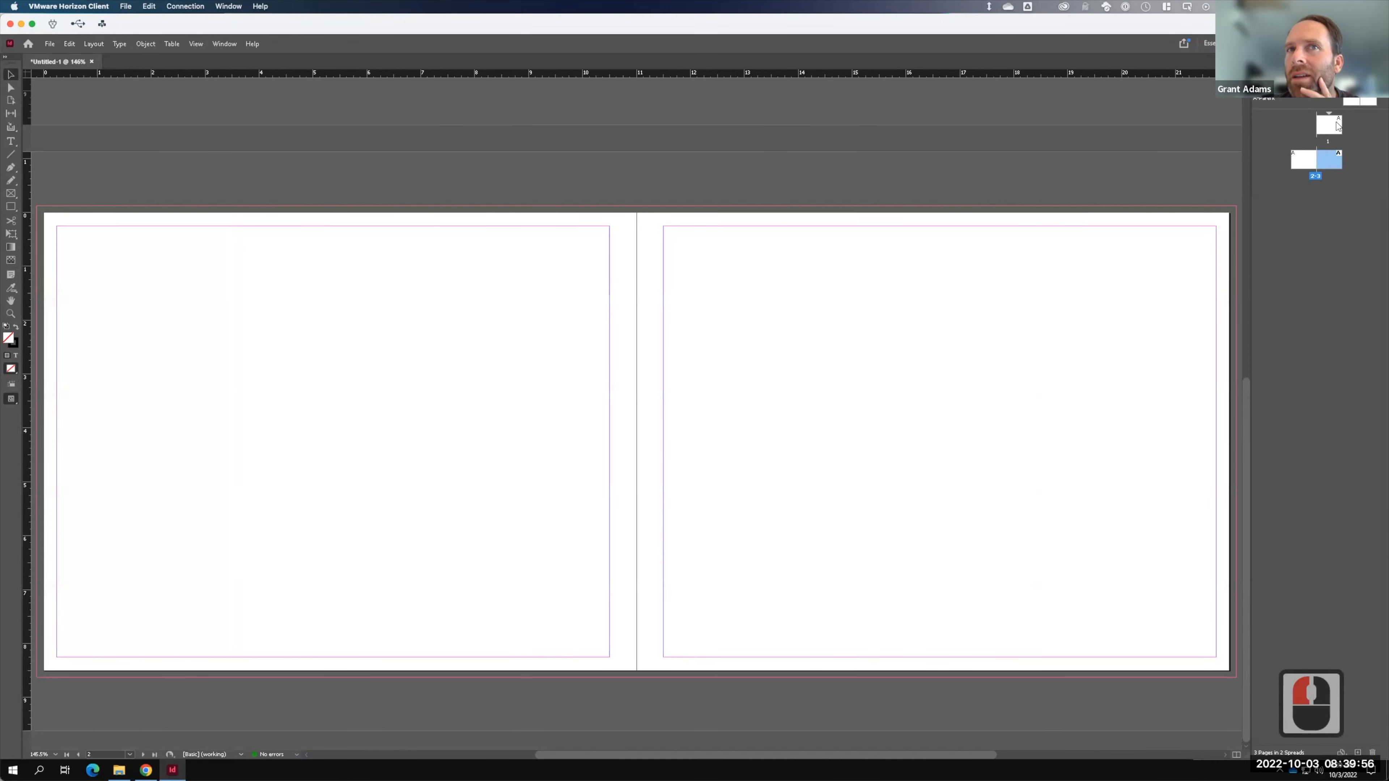
{"action": "scroll", "coordinate": [965, 194], "scroll_direction": "up", "scroll_amount": 8}
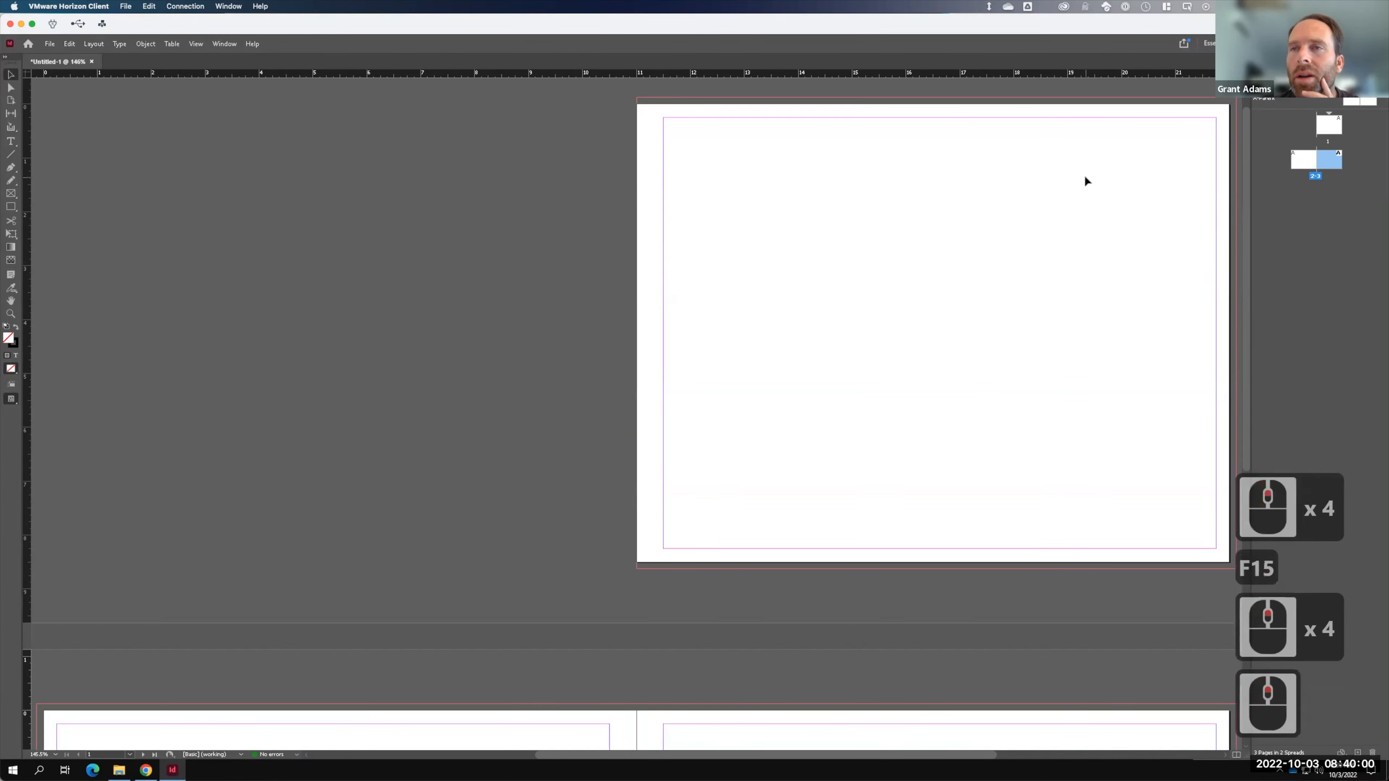
{"action": "scroll", "coordinate": [1083, 176], "scroll_direction": "down", "scroll_amount": 5}
{"action": "scroll", "coordinate": [1085, 178], "scroll_direction": "down", "scroll_amount": 4}
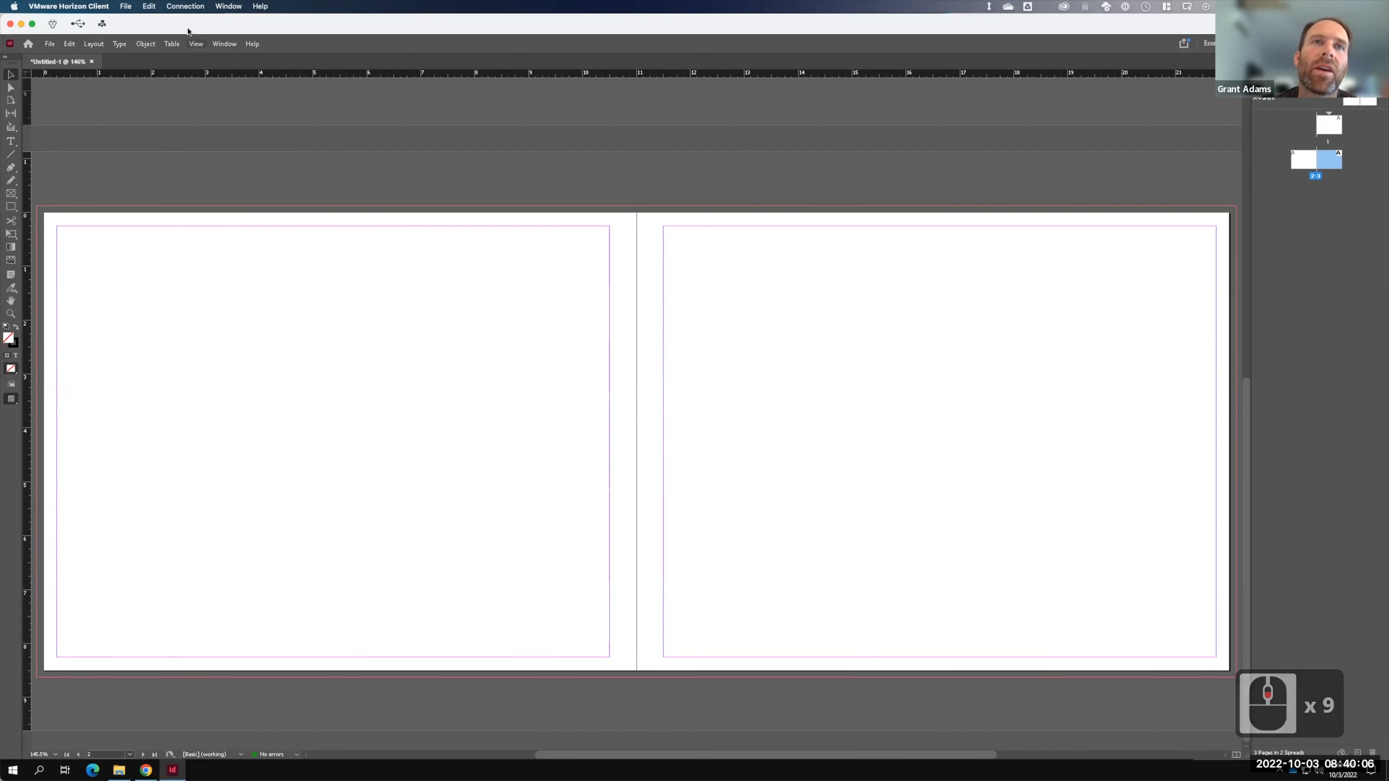
{"action": "left_click", "coordinate": [50, 43]}
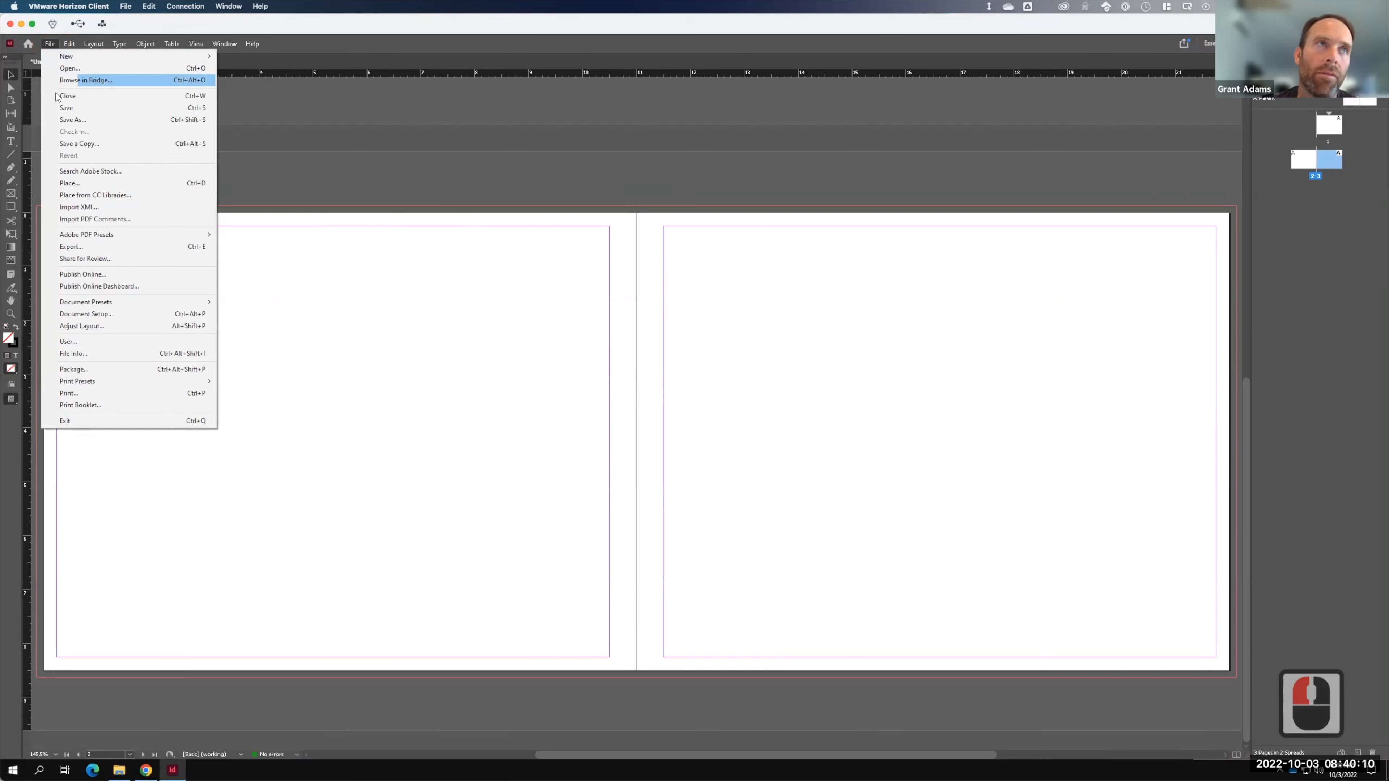
- Start Save As and browse to OneDrive > Live Demonstrations > Live - A135 Exercises > Ex111
{"action": "left_click", "coordinate": [67, 108]}
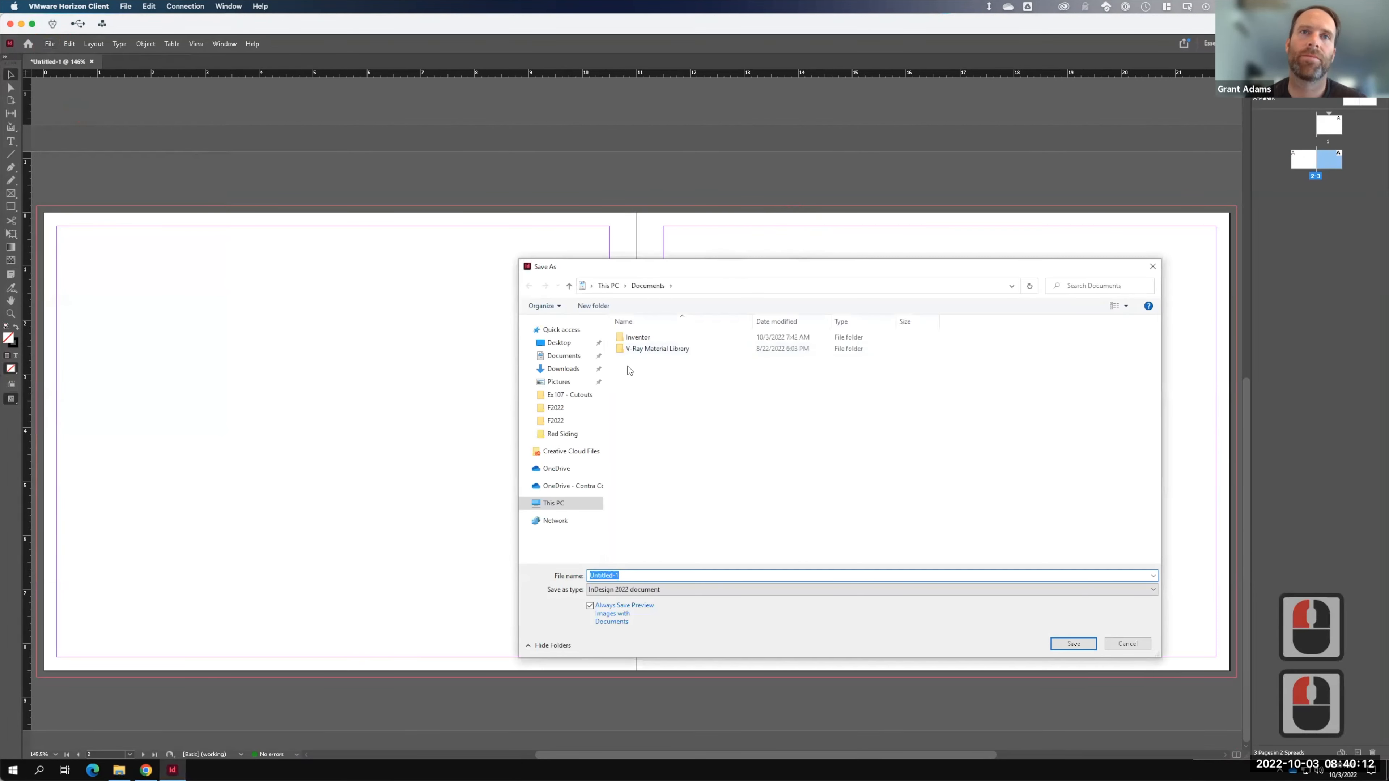
{"action": "left_click", "coordinate": [580, 485]}
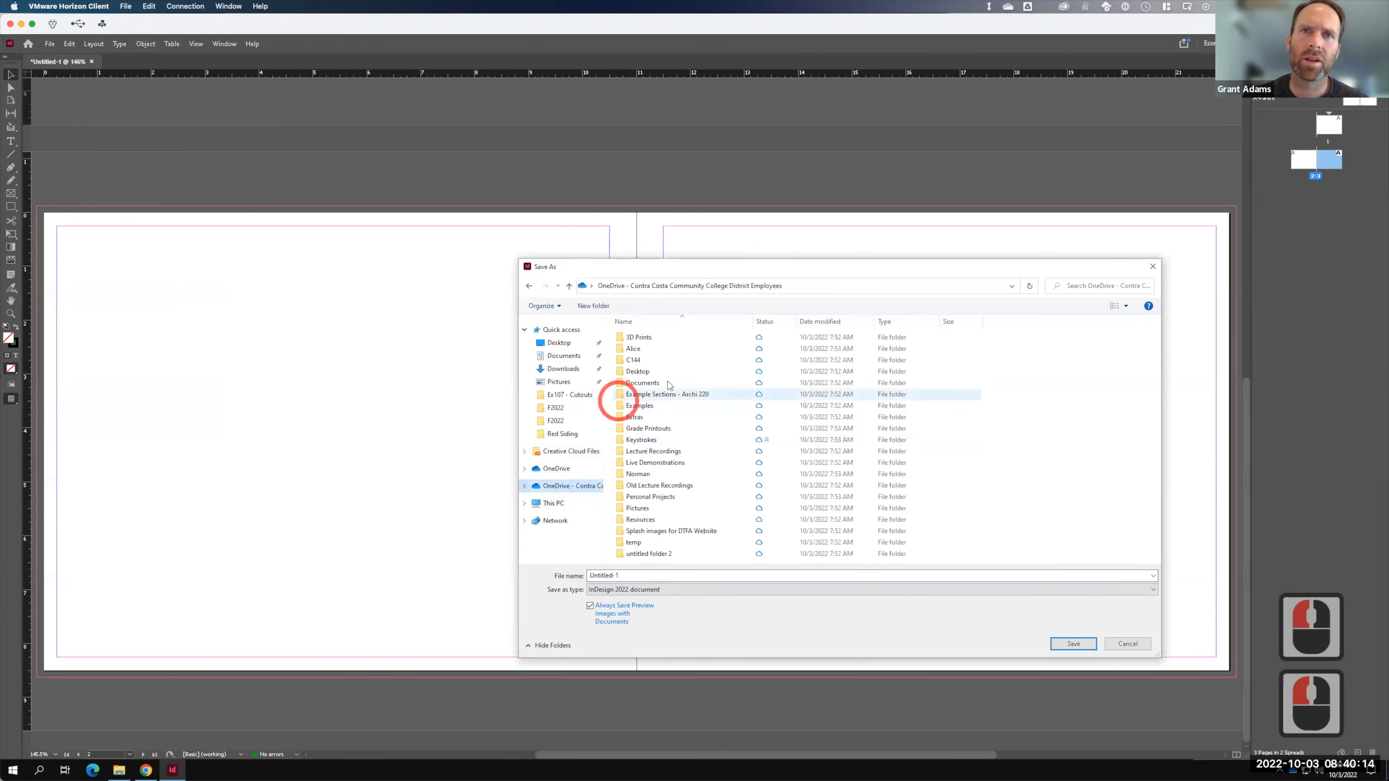
{"action": "double_click", "coordinate": [658, 463]}
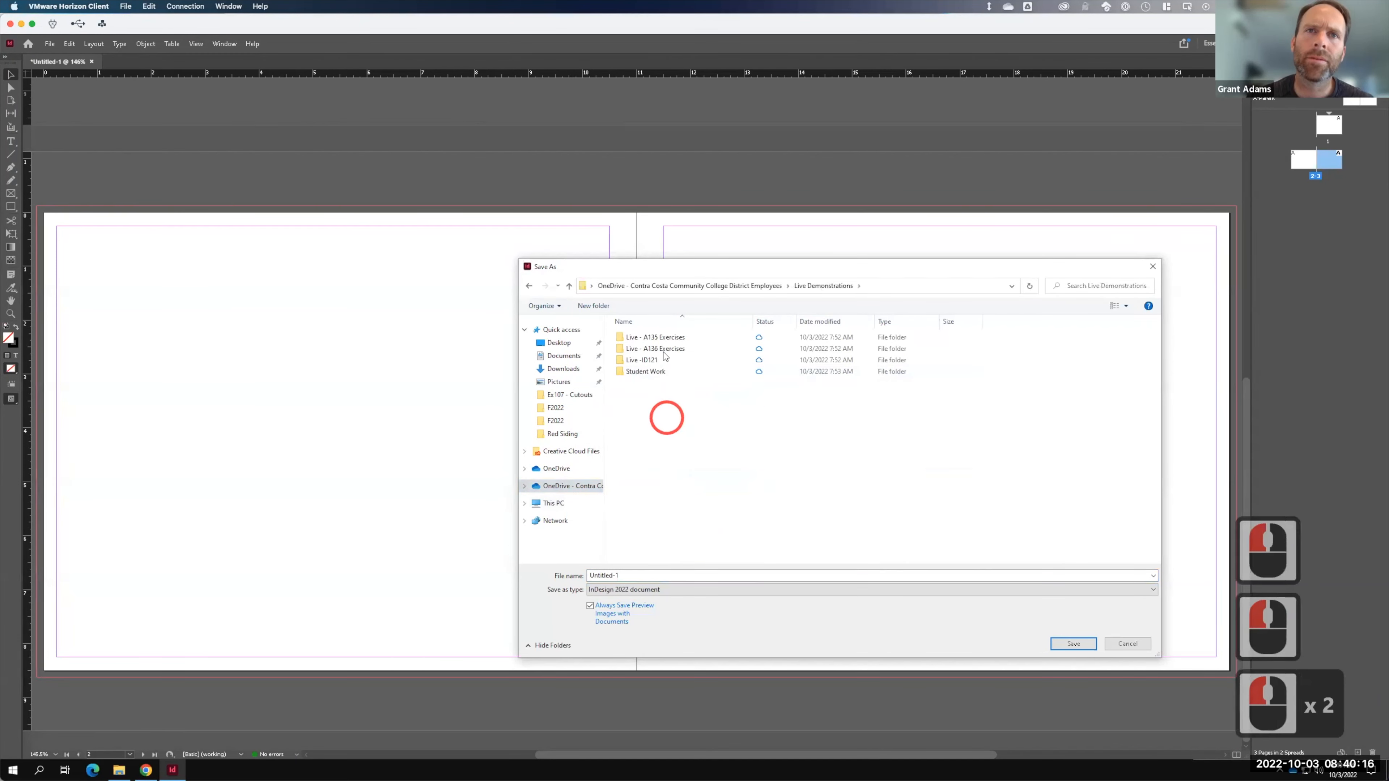
{"action": "double_click", "coordinate": [661, 337]}
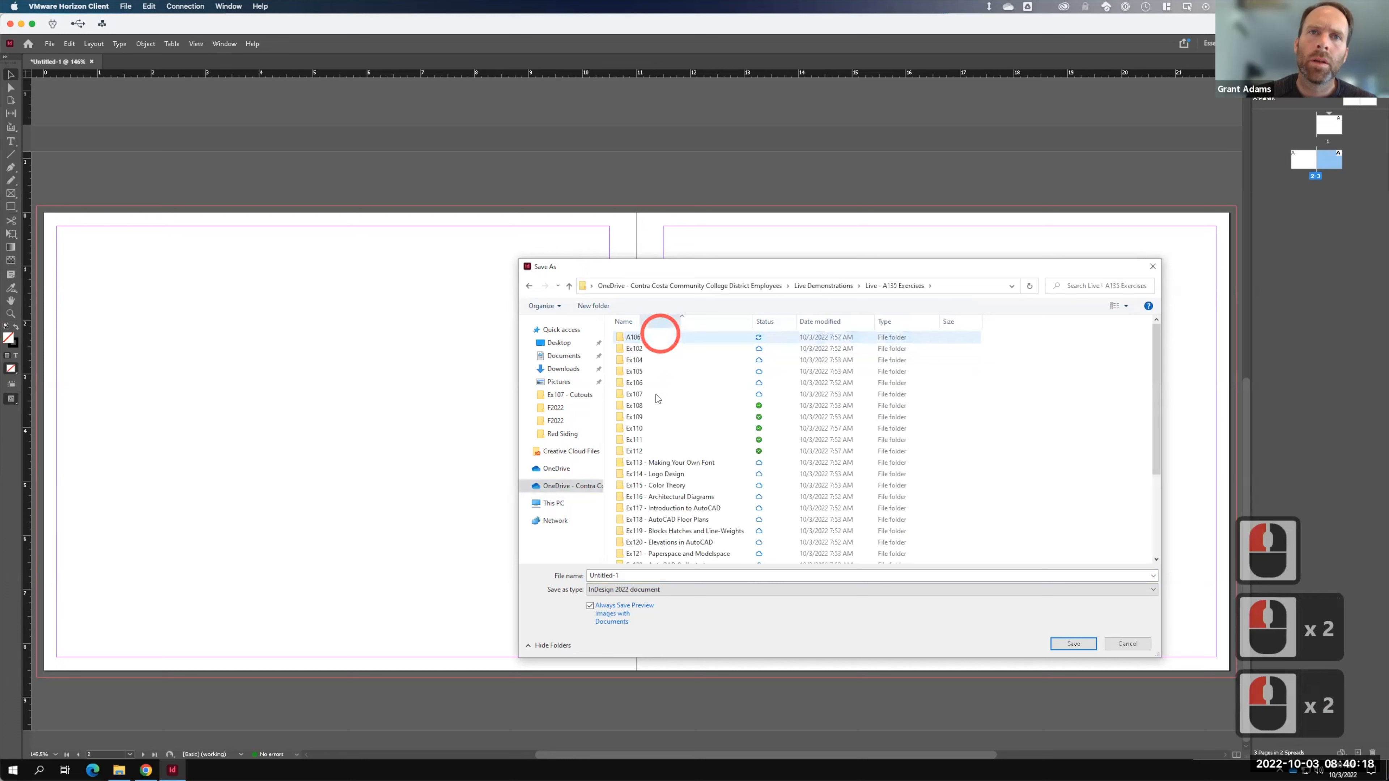
{"action": "double_click", "coordinate": [634, 440]}
- Create an F2022 folder and save the file inside it as FacingPages_F2022
{"action": "left_click", "coordinate": [596, 305]}
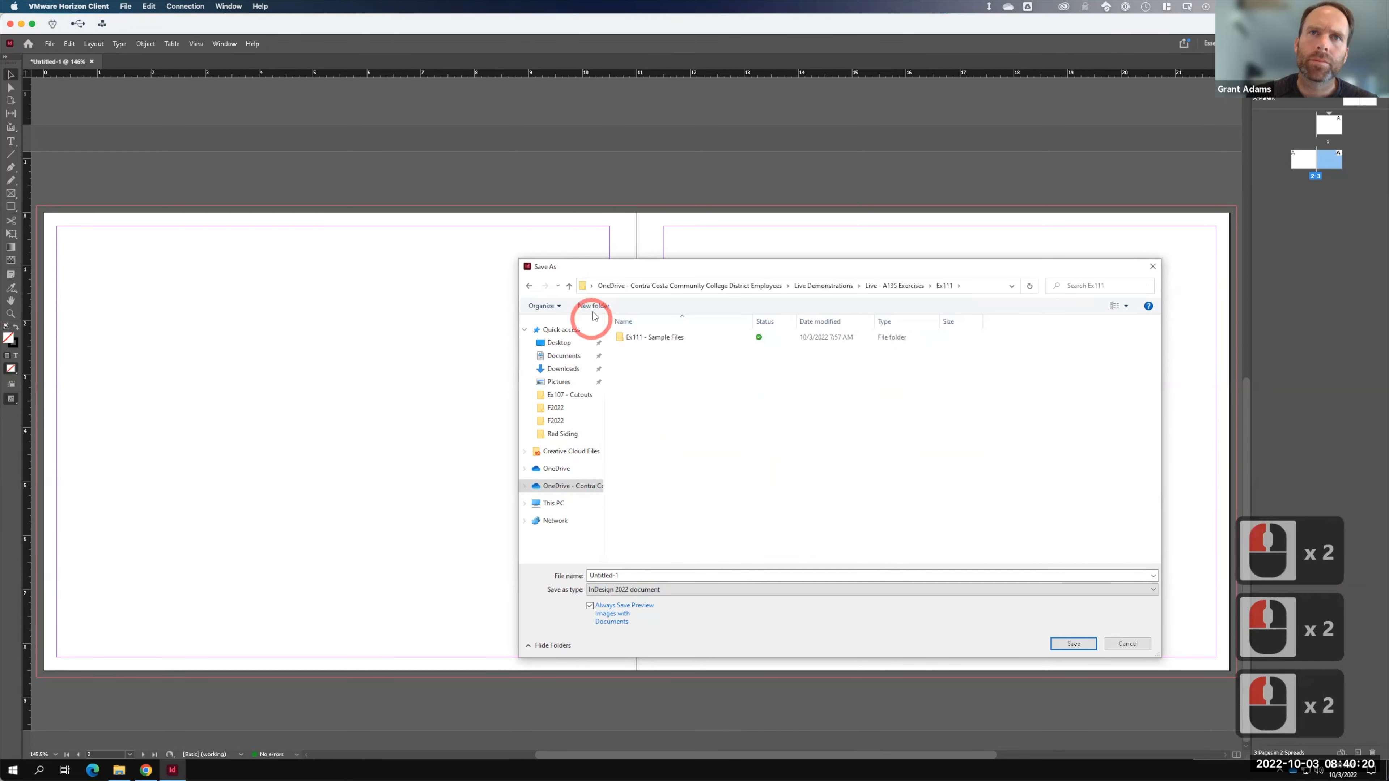
{"action": "type", "text": "F2022"}
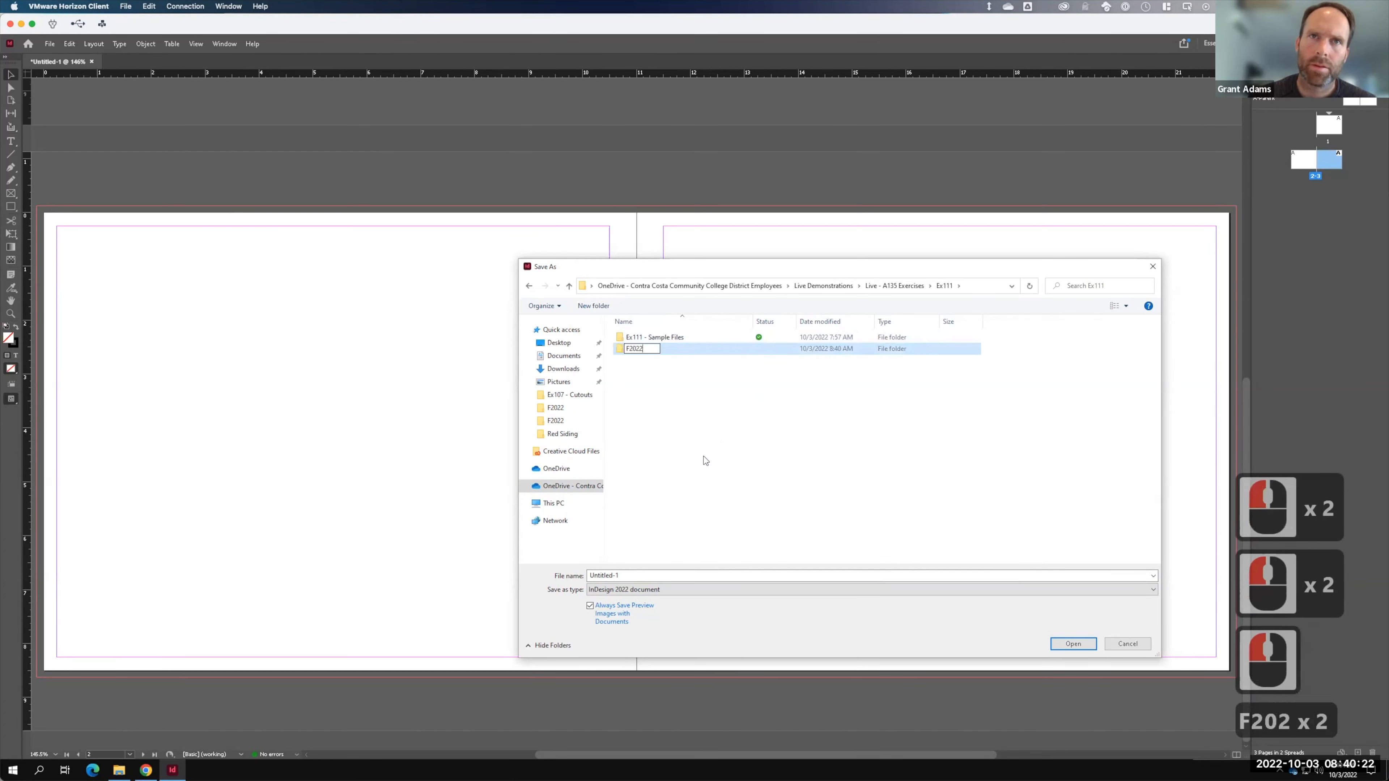
{"action": "key", "text": "Return"}
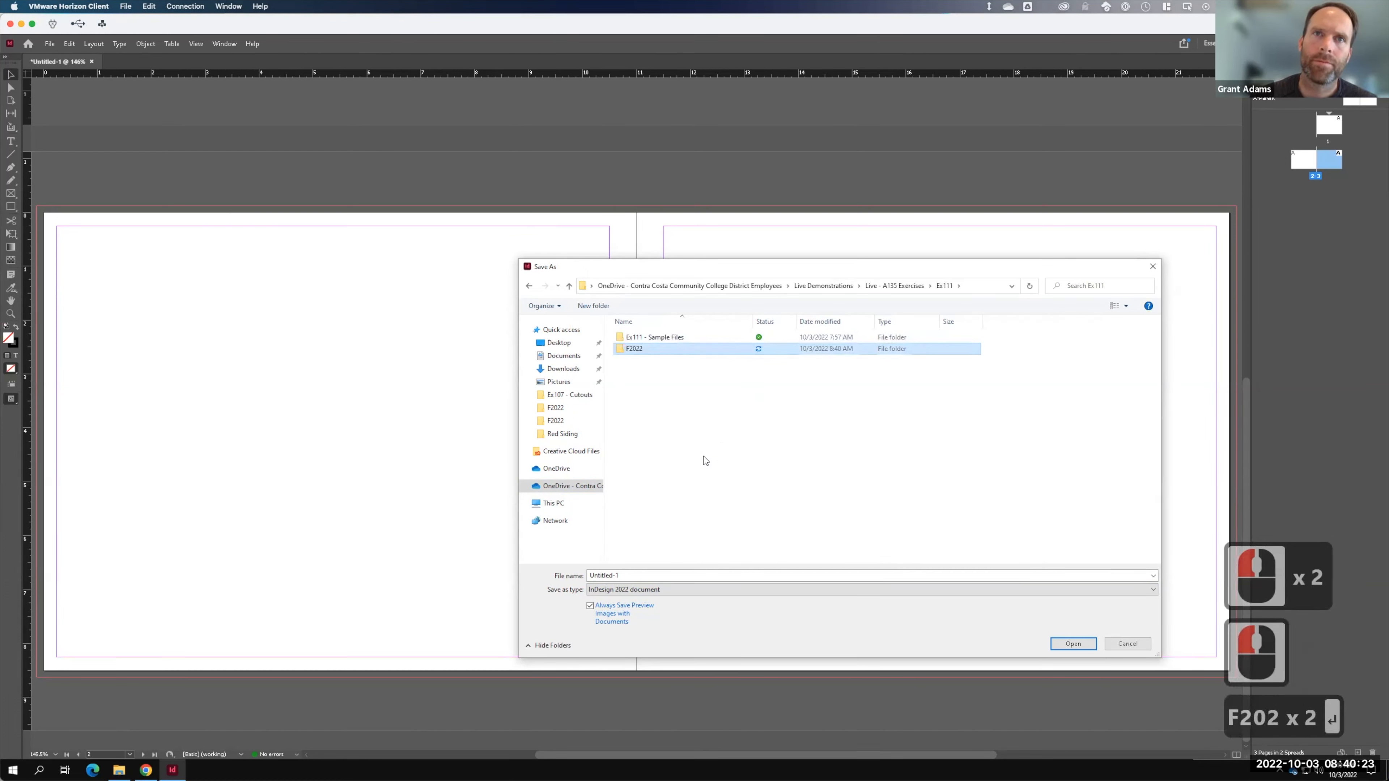
{"action": "double_click", "coordinate": [656, 349]}
{"action": "triple_click", "coordinate": [635, 577]}
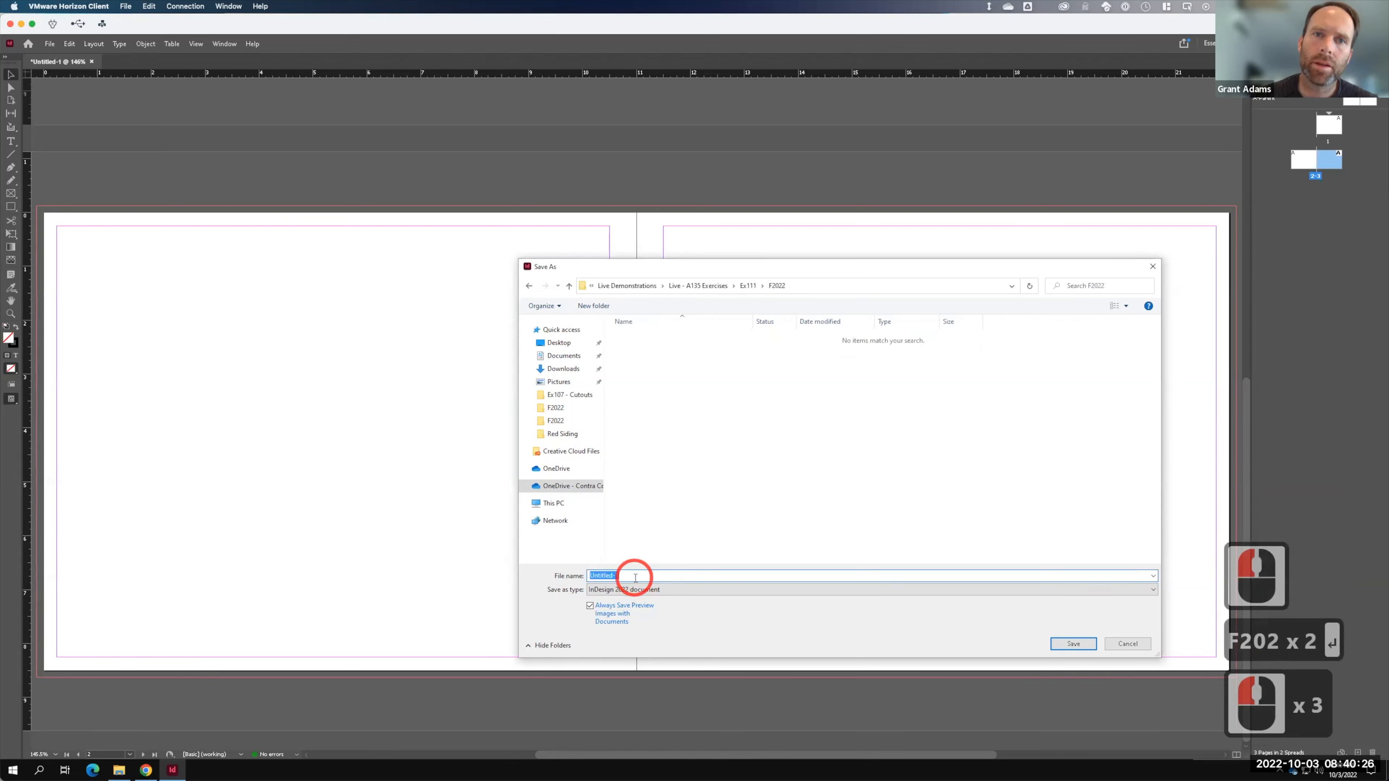
{"action": "type", "text": "FacingPages"}
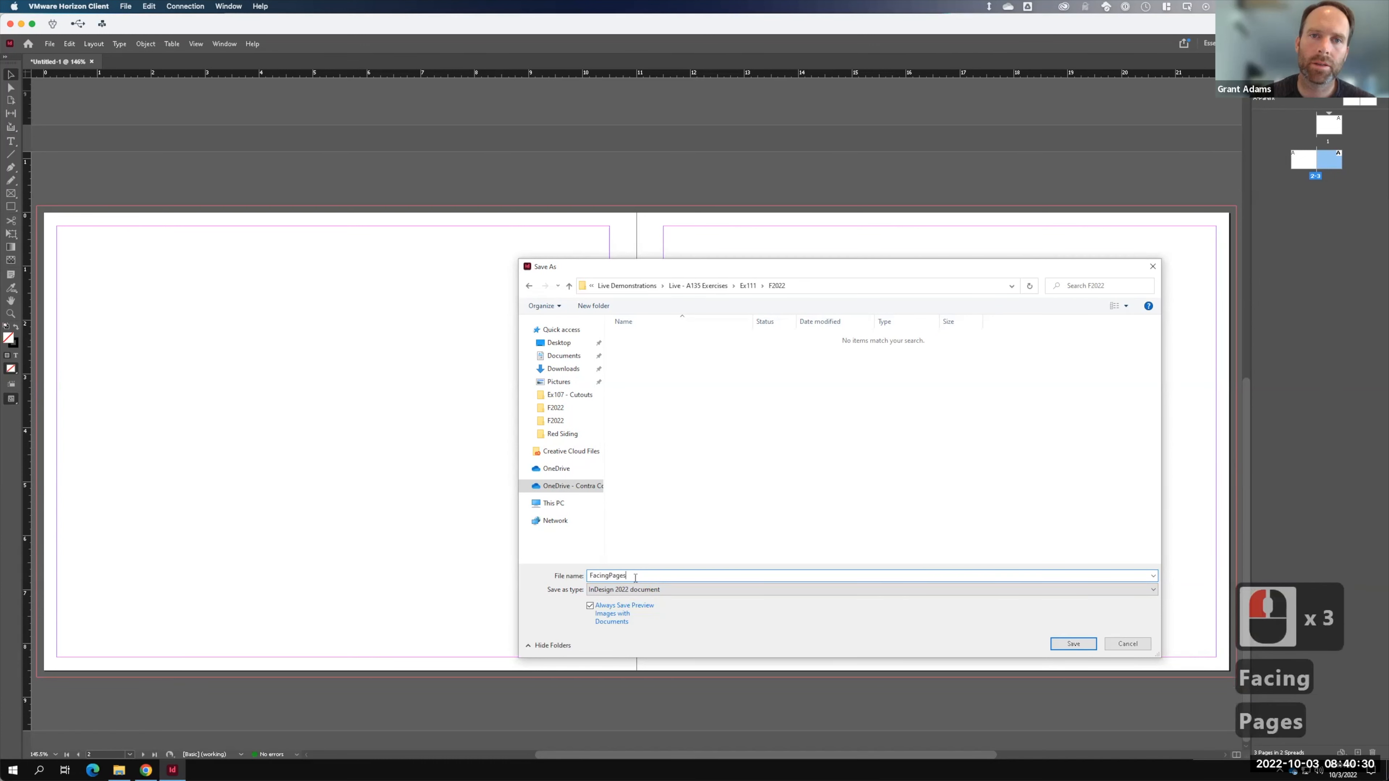
{"action": "type", "text": "_F2022"}
{"action": "key", "text": "Return"}
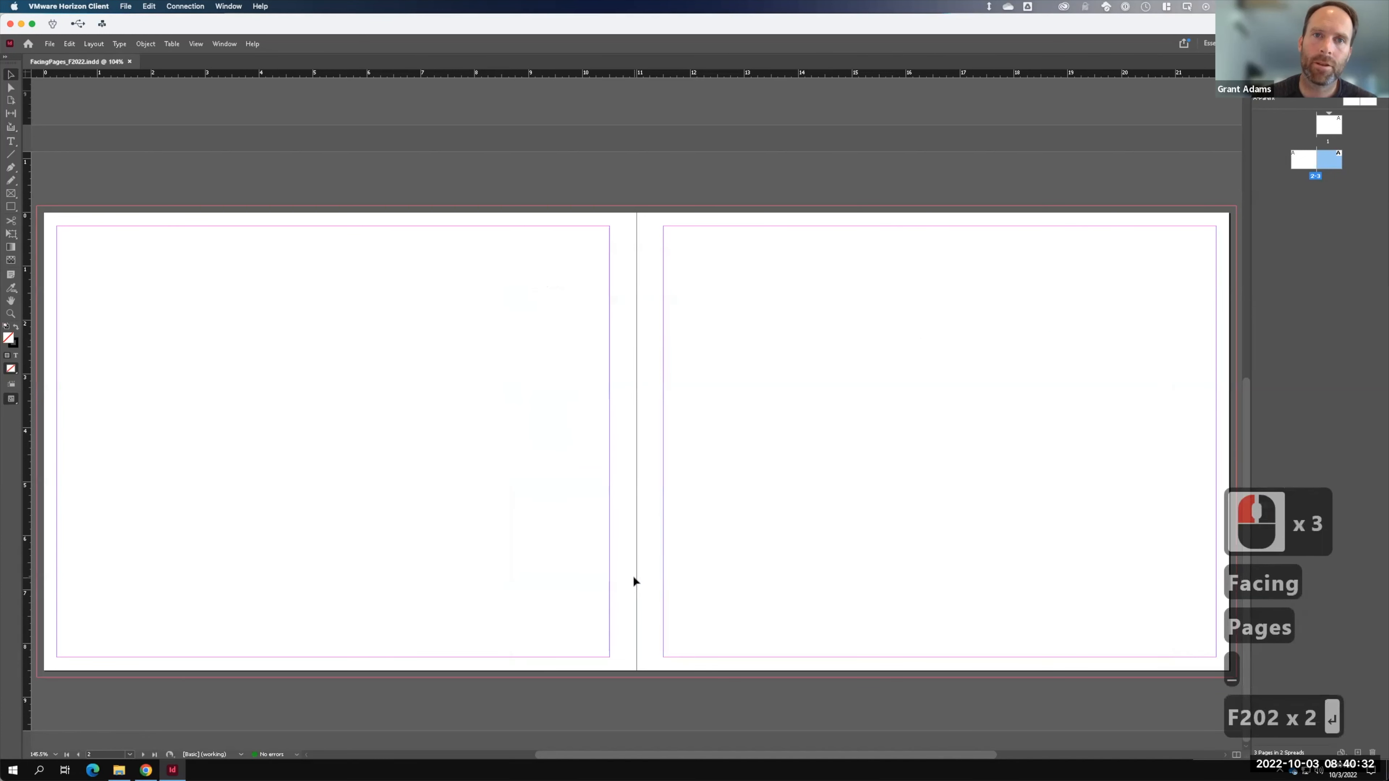
- Start a new document measured in inches with Facing Pages turned off
{"action": "left_click", "coordinate": [49, 44]}
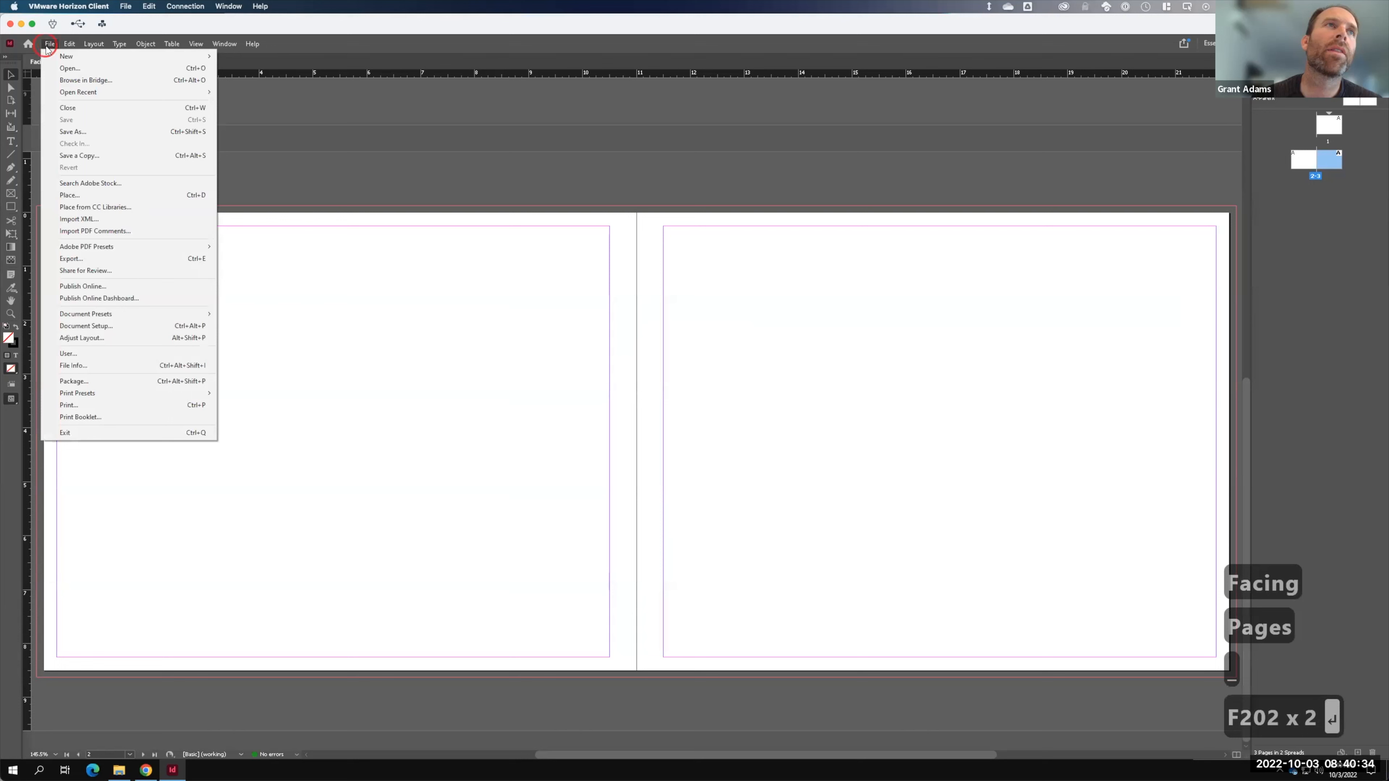
{"action": "mouse_move", "coordinate": [55, 56]}
{"action": "left_click", "coordinate": [245, 58]}
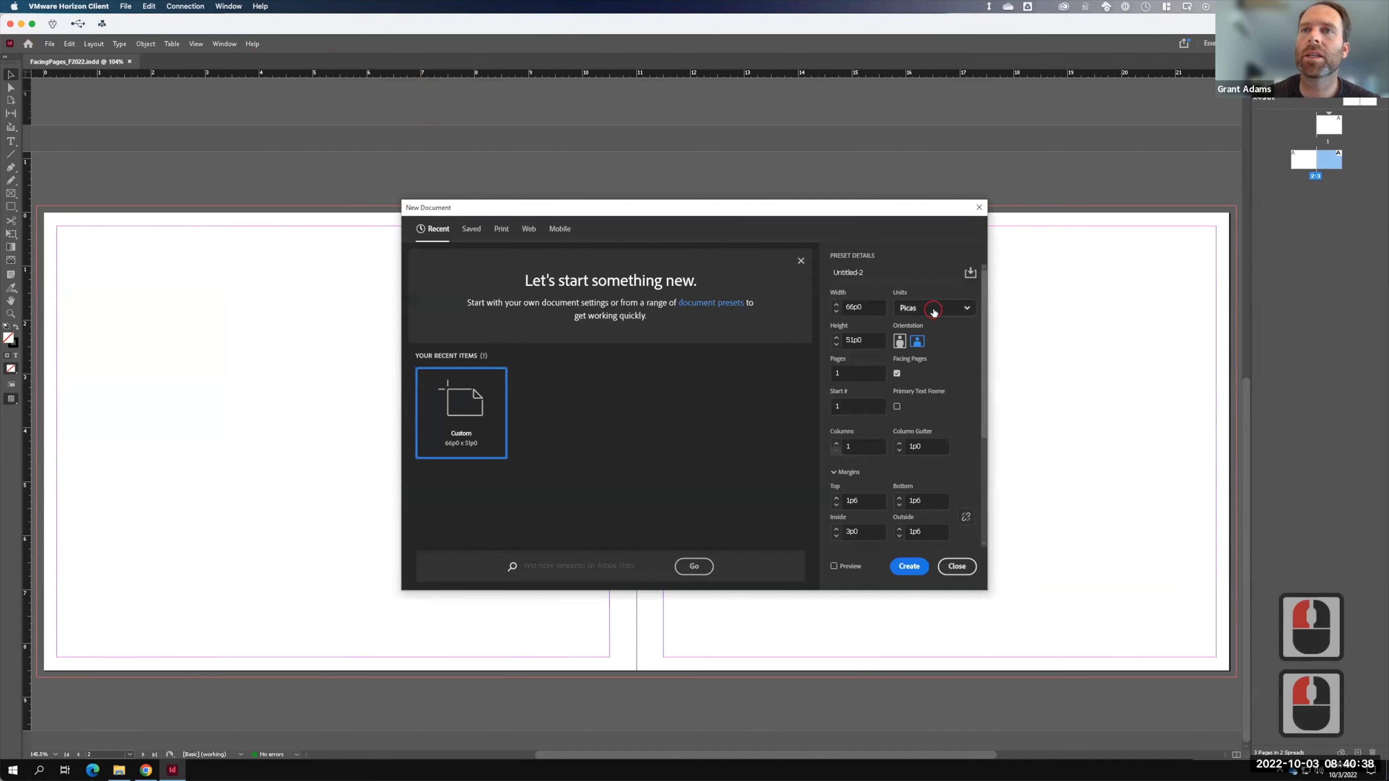
{"action": "left_click", "coordinate": [931, 308]}
{"action": "left_click", "coordinate": [910, 364]}
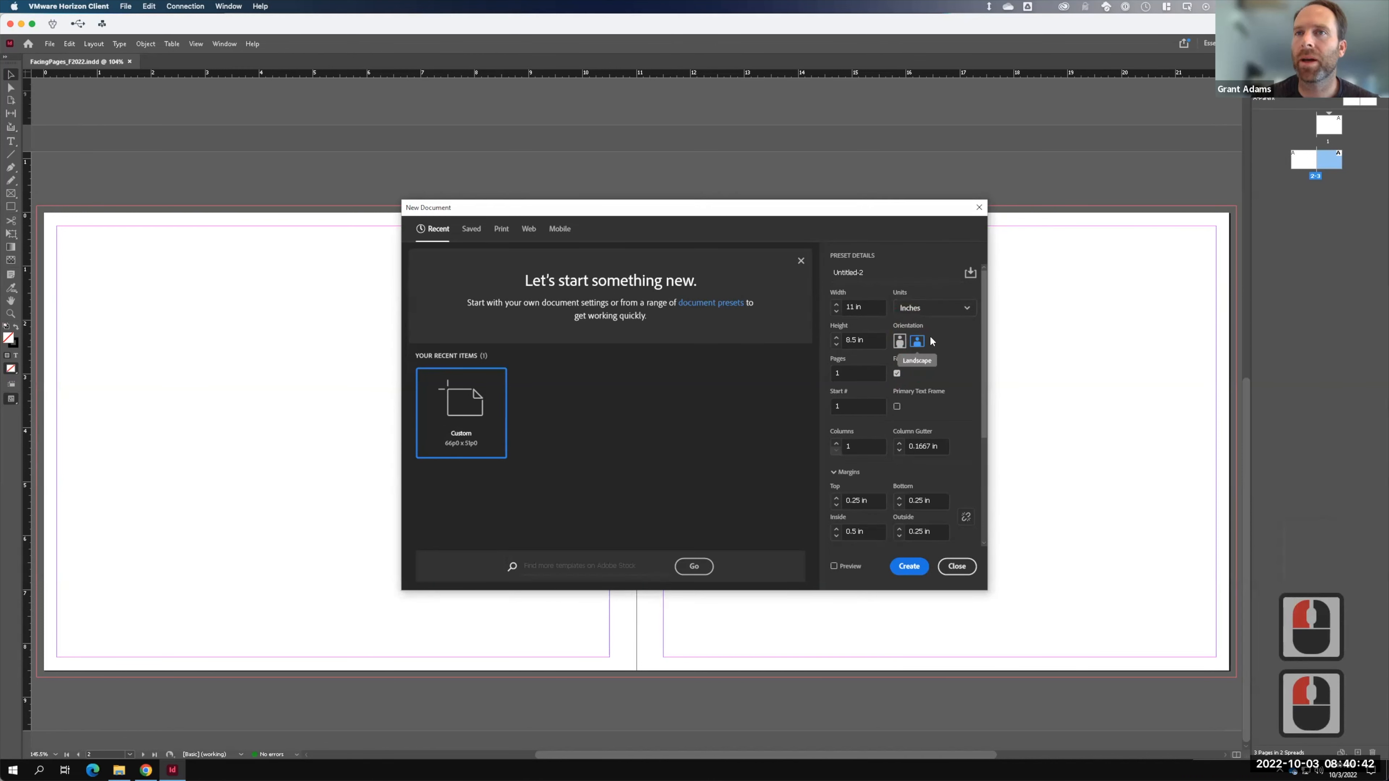
{"action": "left_click", "coordinate": [897, 373]}
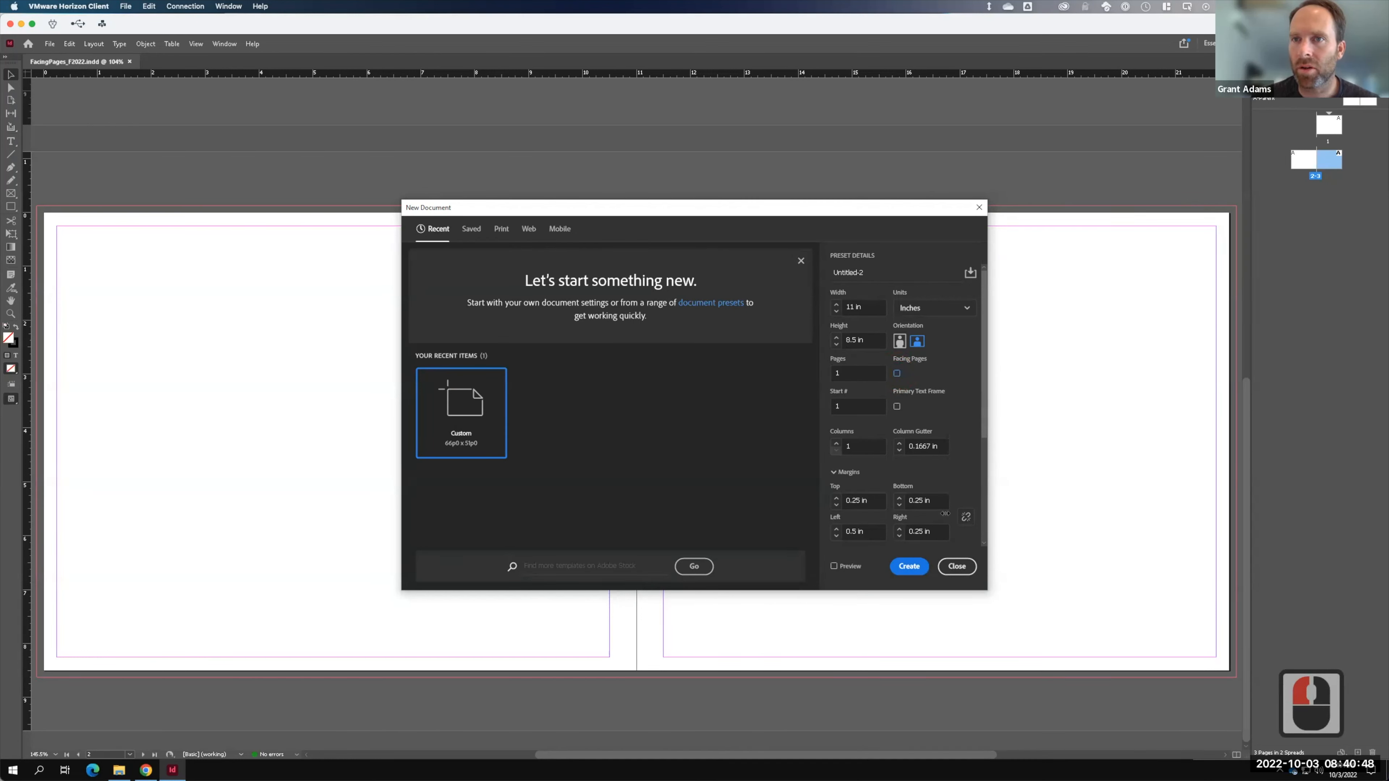
- Set 0.25 in margins and 0.125 in bleed, then create the 11 × 8.5 in document
{"action": "left_click", "coordinate": [866, 532]}
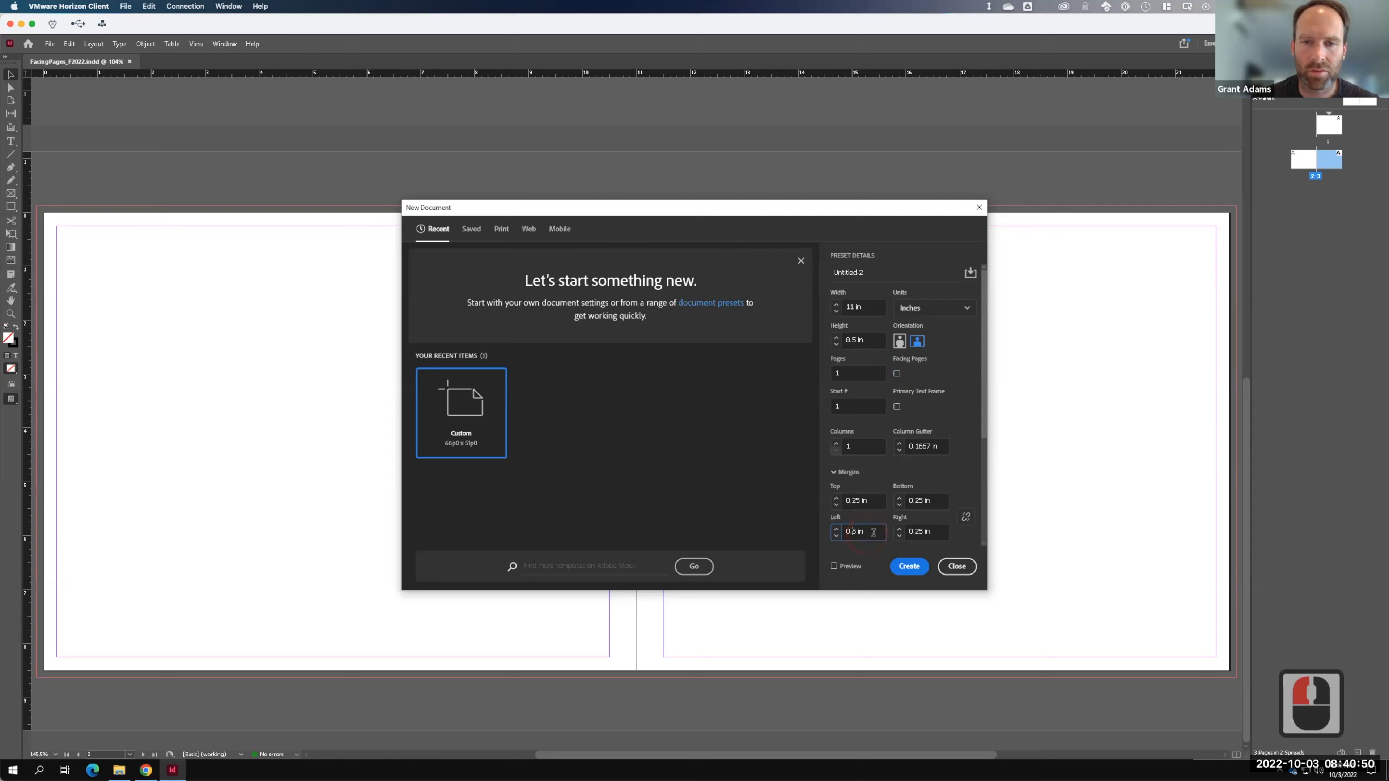
{"action": "type", "text": "2"}
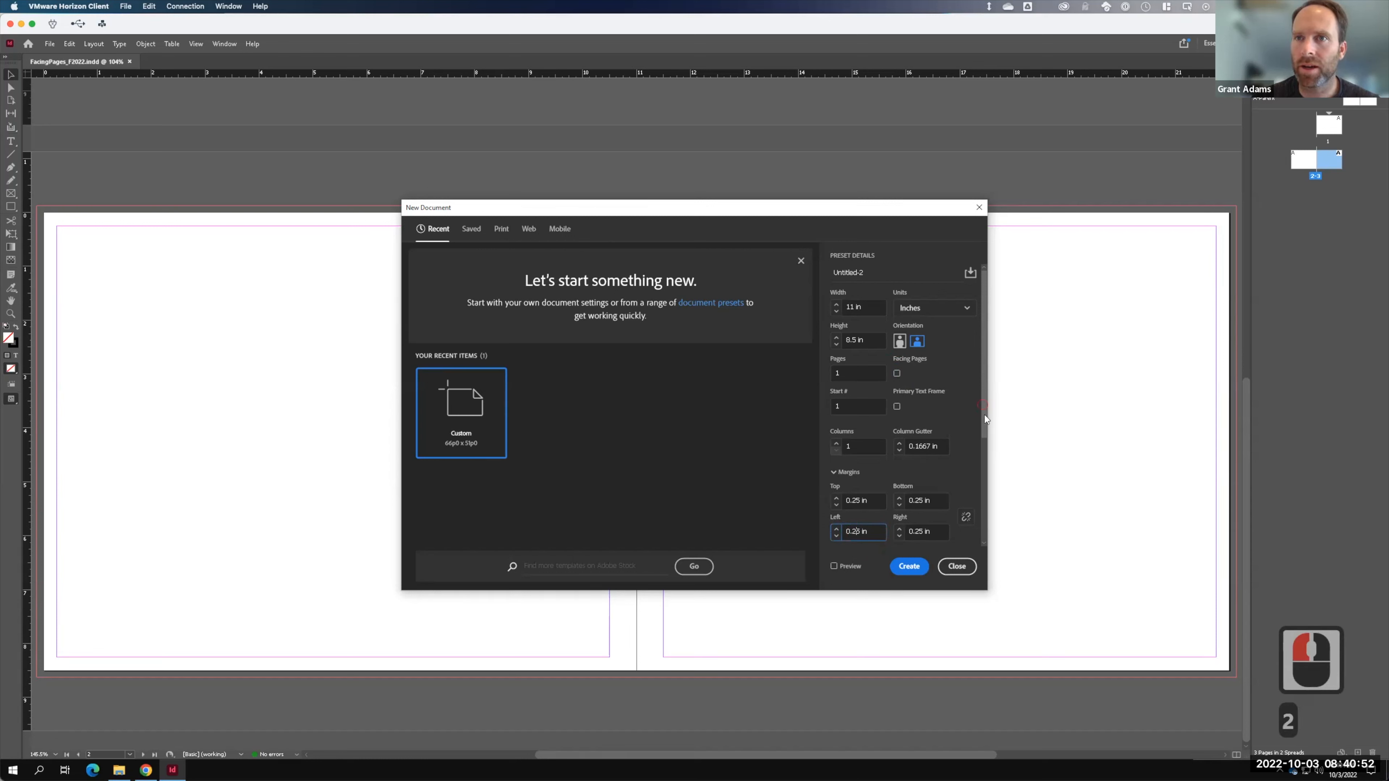
{"action": "left_click_drag", "start_coordinate": [984, 415], "coordinate": [964, 523]}
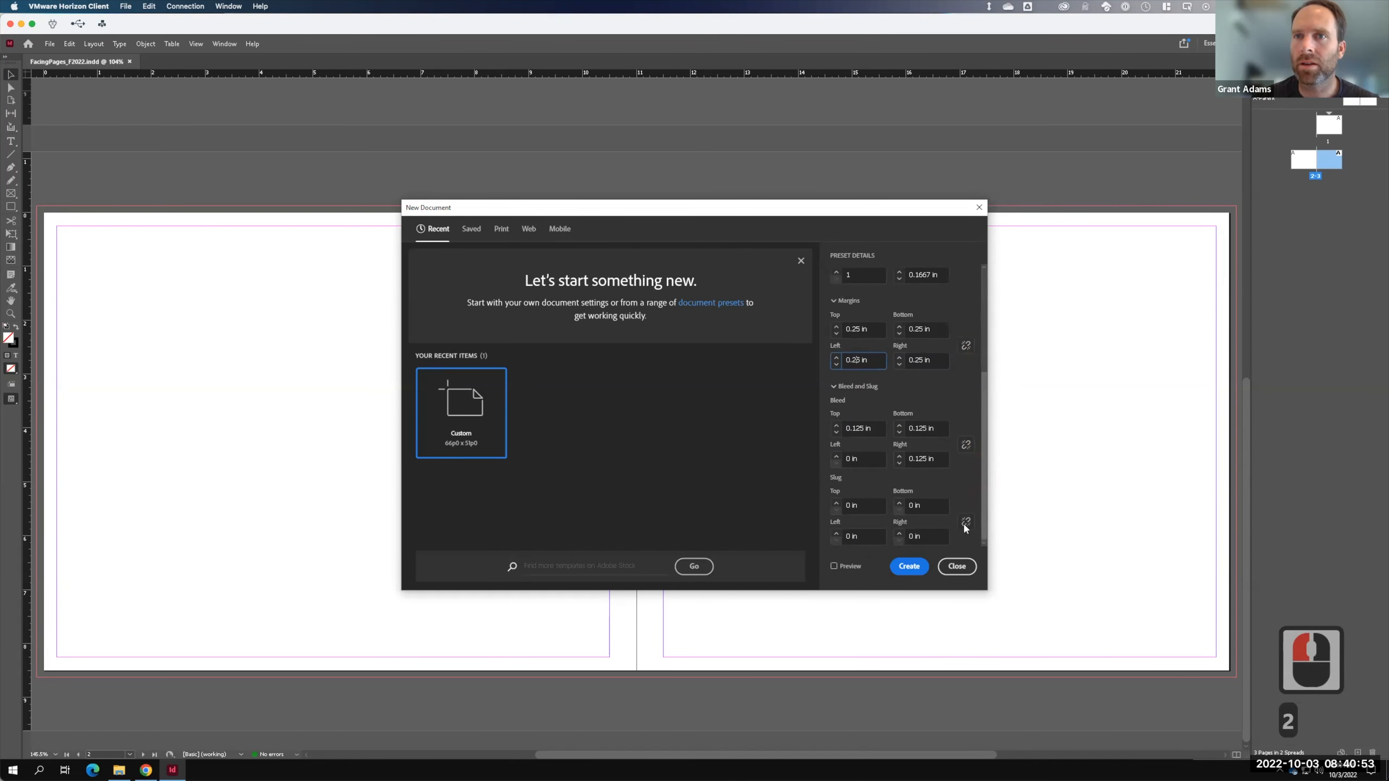
{"action": "double_click", "coordinate": [849, 458]}
{"action": "left_click", "coordinate": [831, 459]}
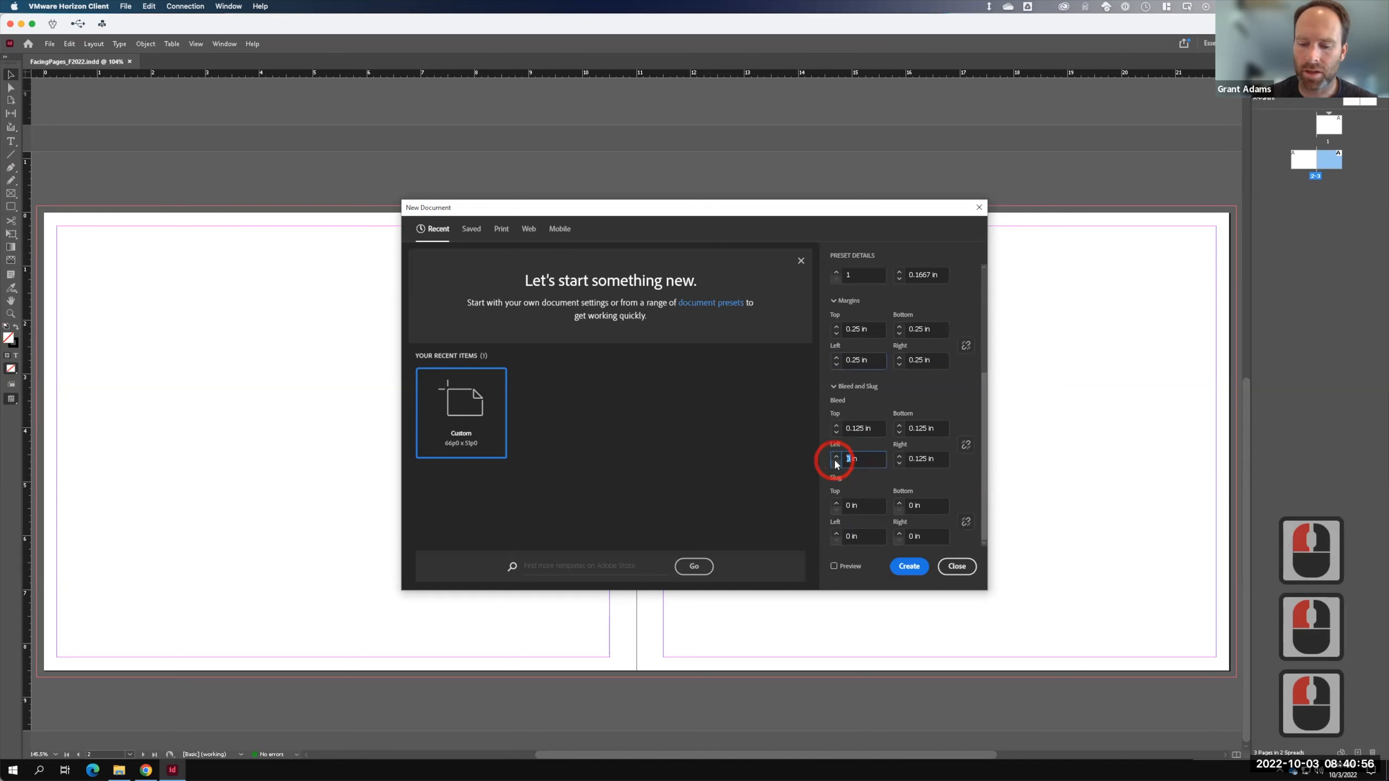
{"action": "type", "text": ".125"}
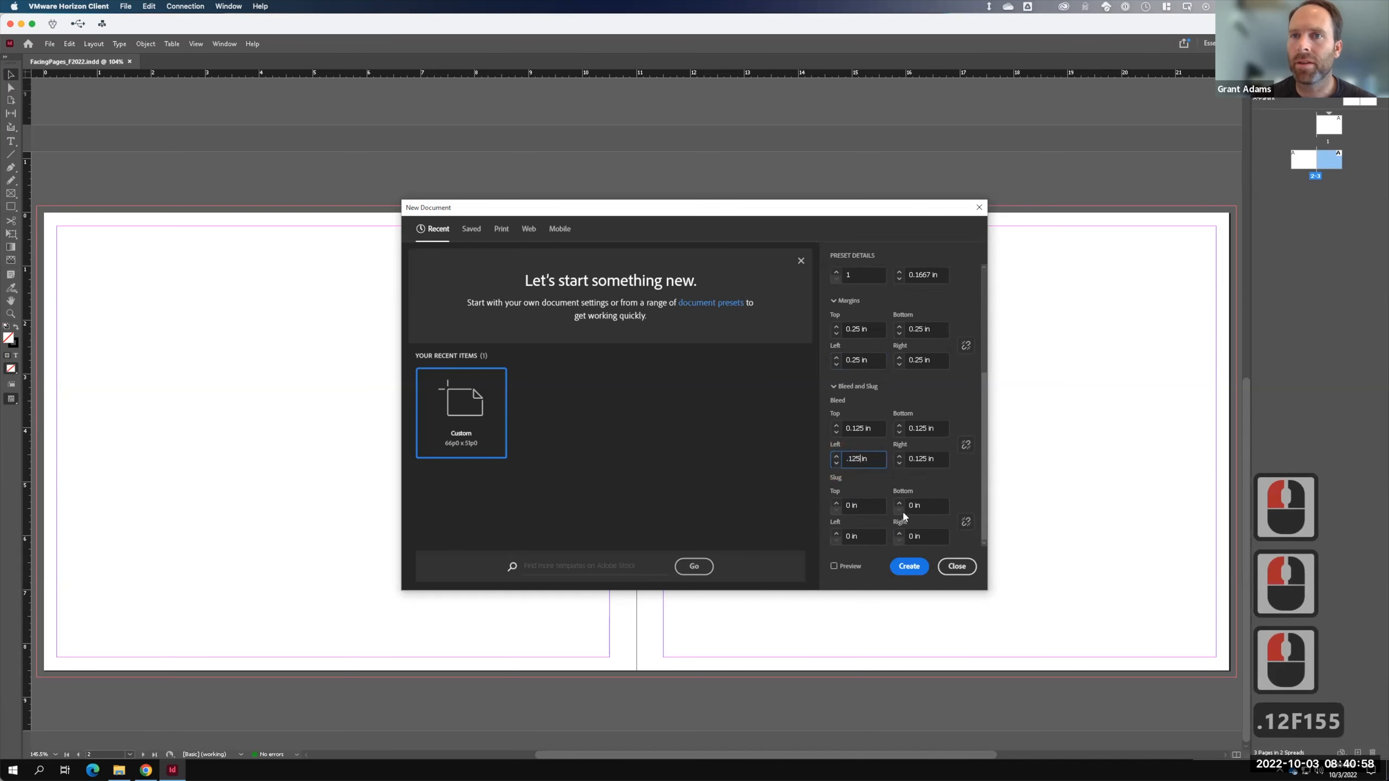
{"action": "left_click", "coordinate": [908, 567]}
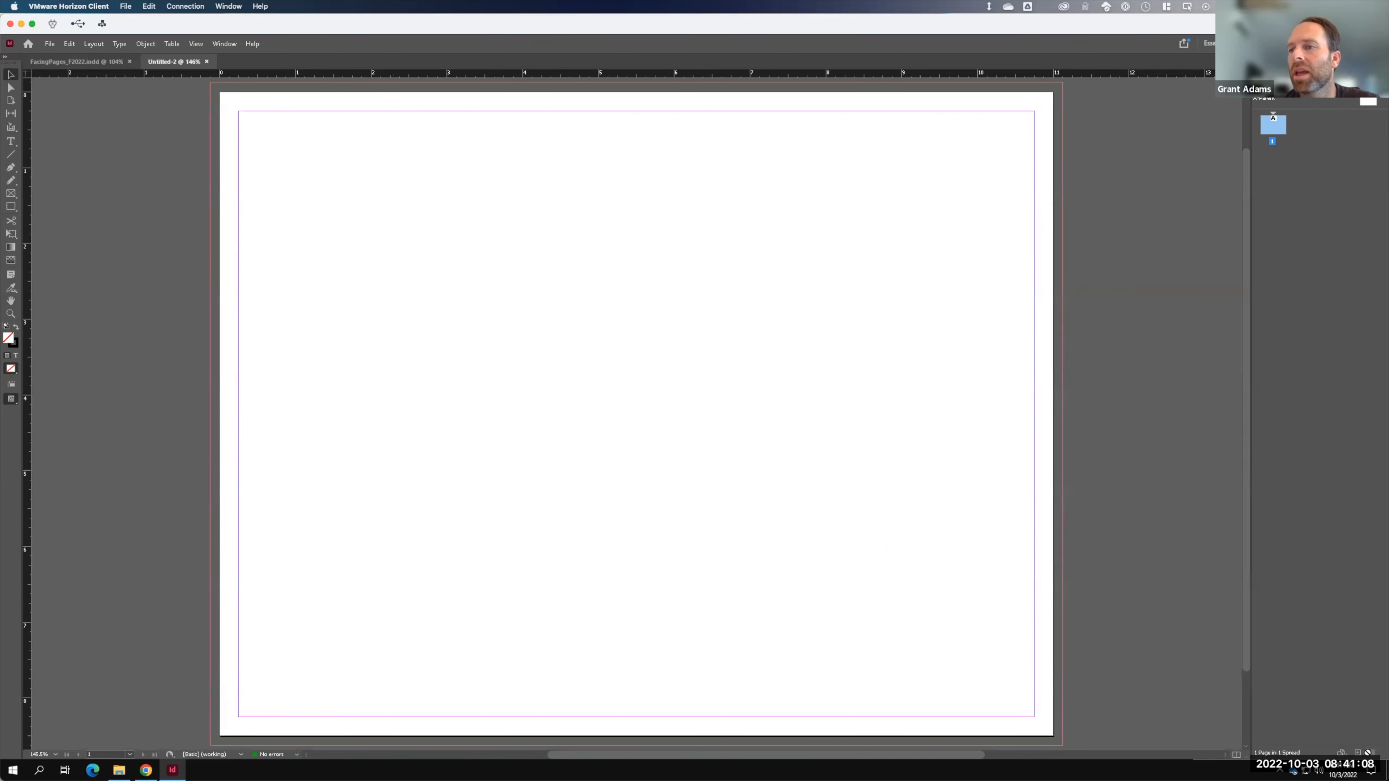
- Add two pages to Untitled-2, then compare it with the FacingPages_F2022 spread
{"action": "left_click", "coordinate": [1358, 753]}
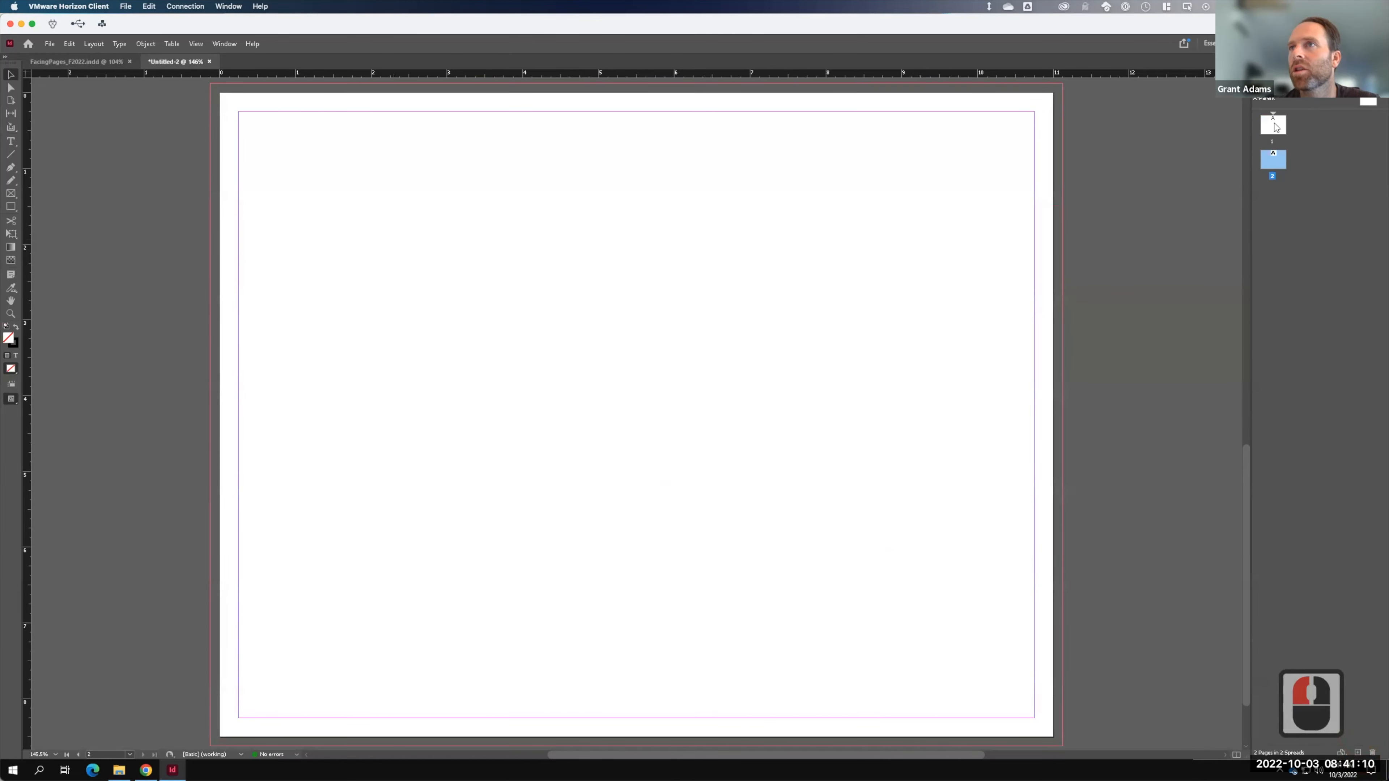
{"action": "left_click", "coordinate": [1358, 753]}
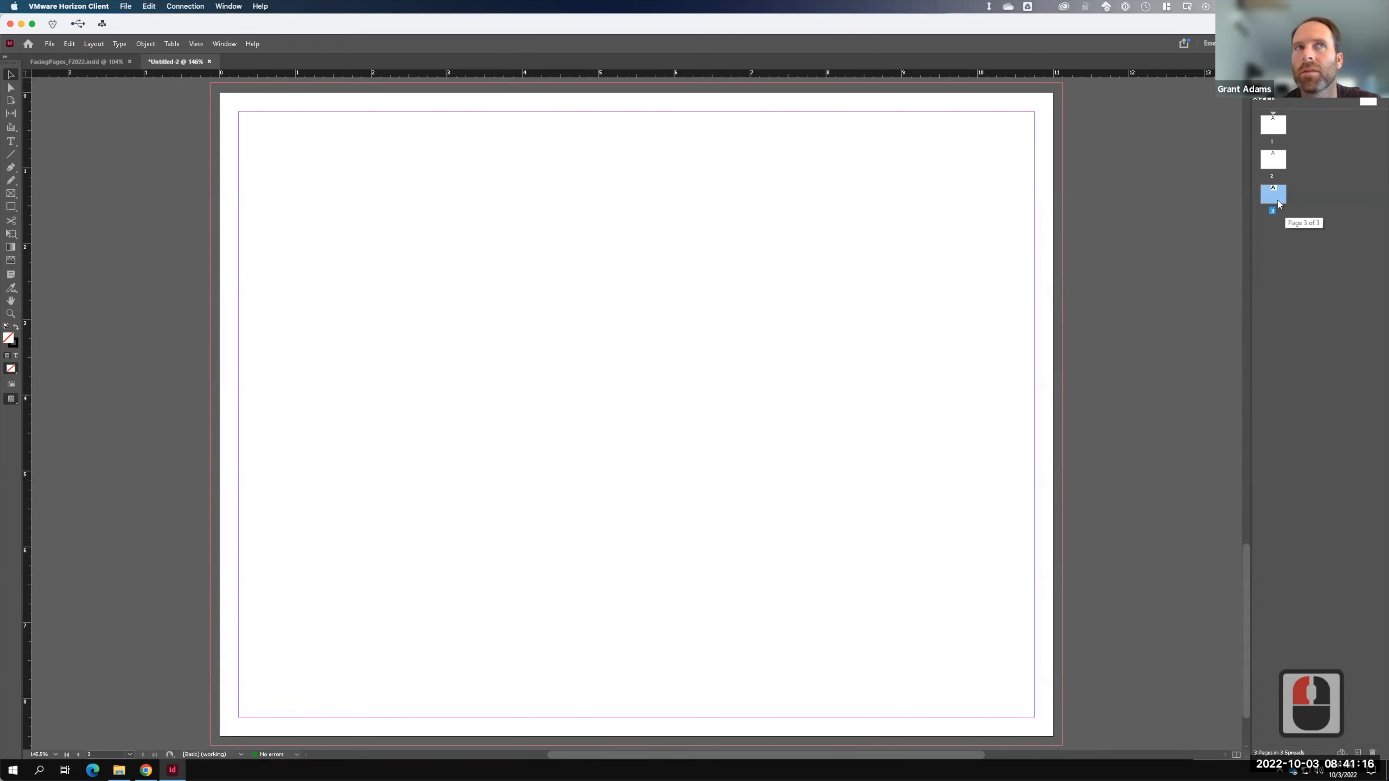
{"action": "left_click", "coordinate": [103, 63]}
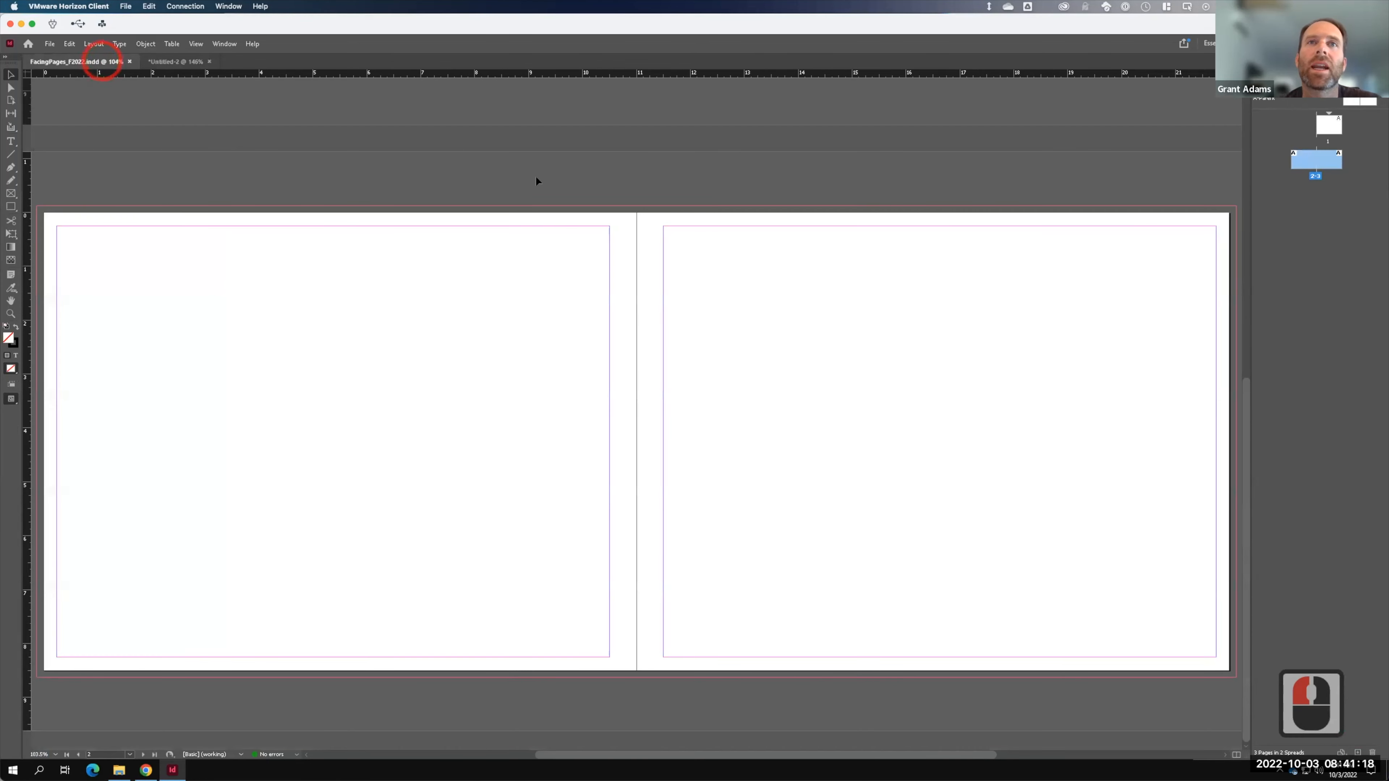
{"action": "scroll", "coordinate": [1160, 280], "scroll_direction": "up", "scroll_amount": 2}
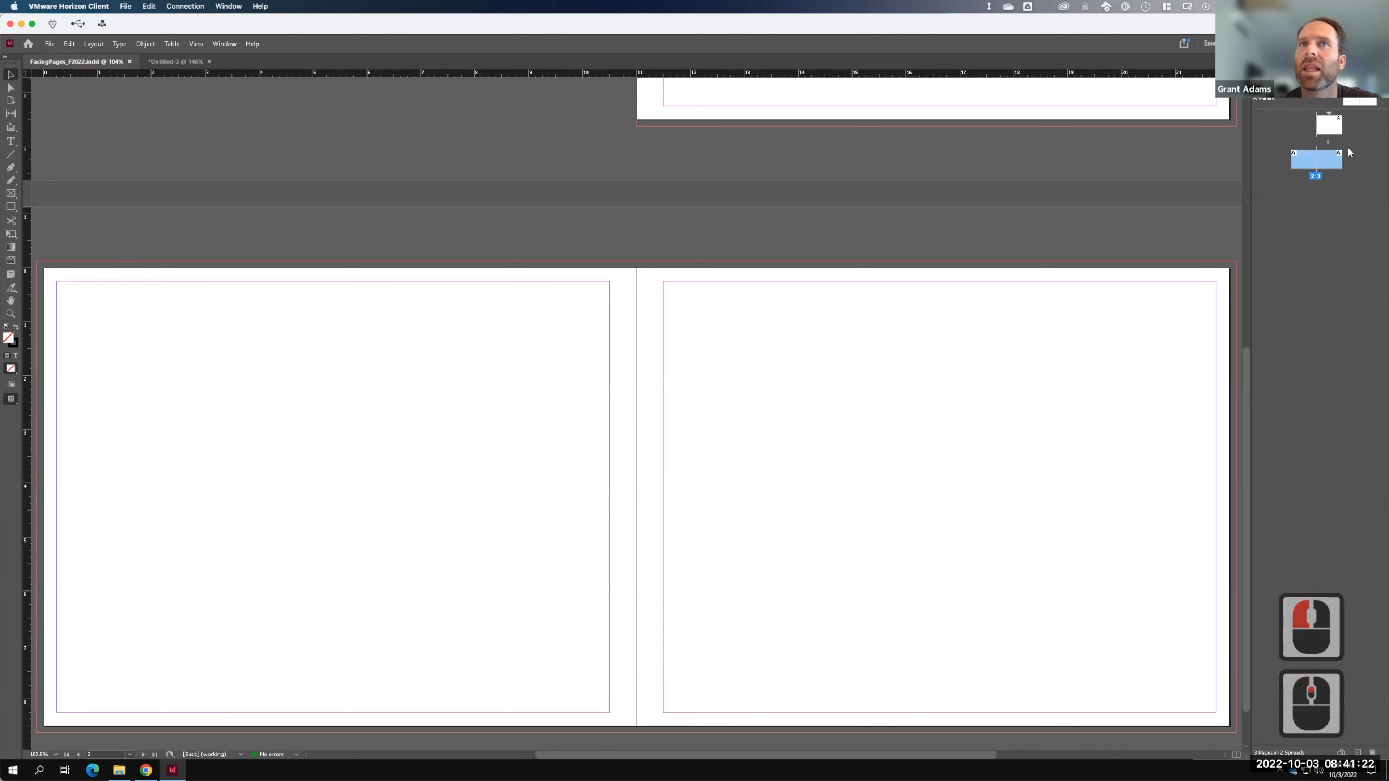
{"action": "left_click", "coordinate": [182, 61]}
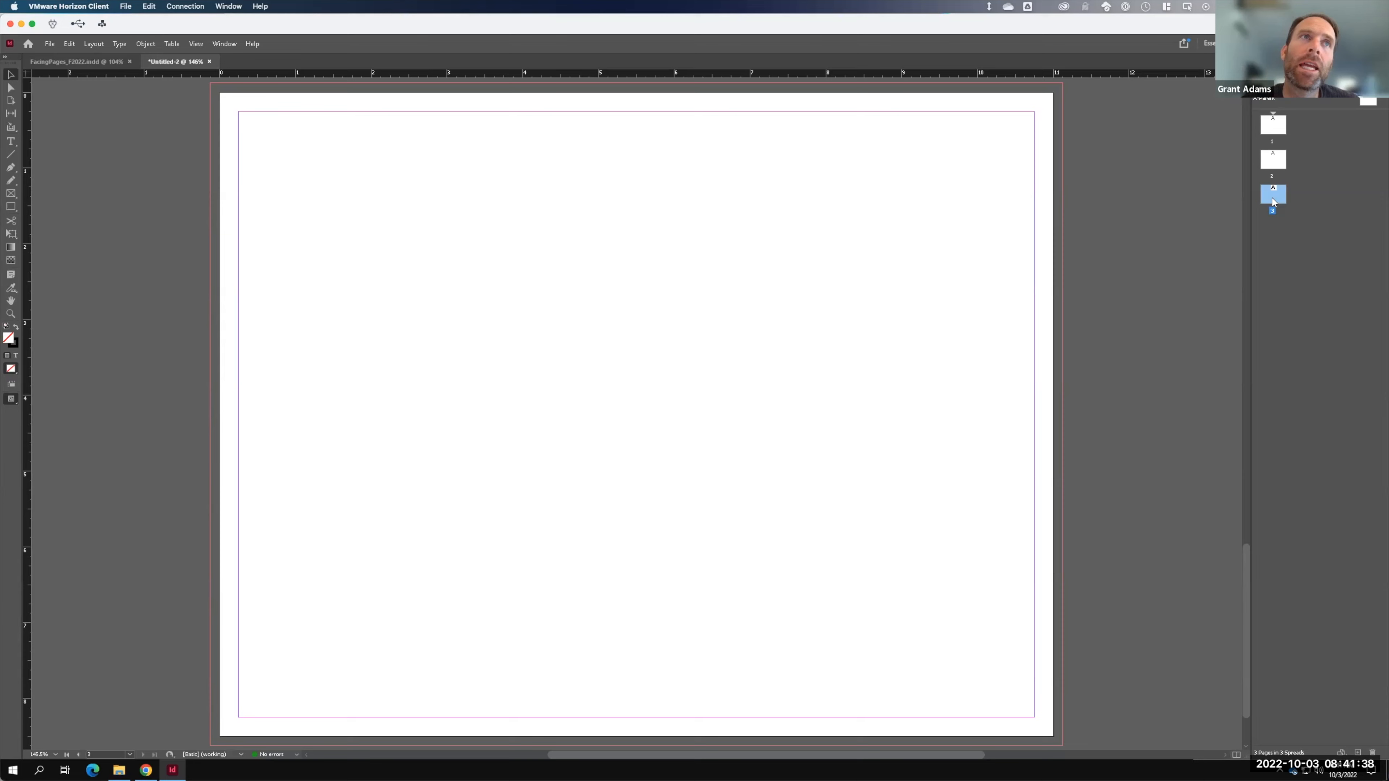
- Check page 2 of Untitled-2, then return to FacingPages_F2022
{"action": "left_click", "coordinate": [49, 62]}
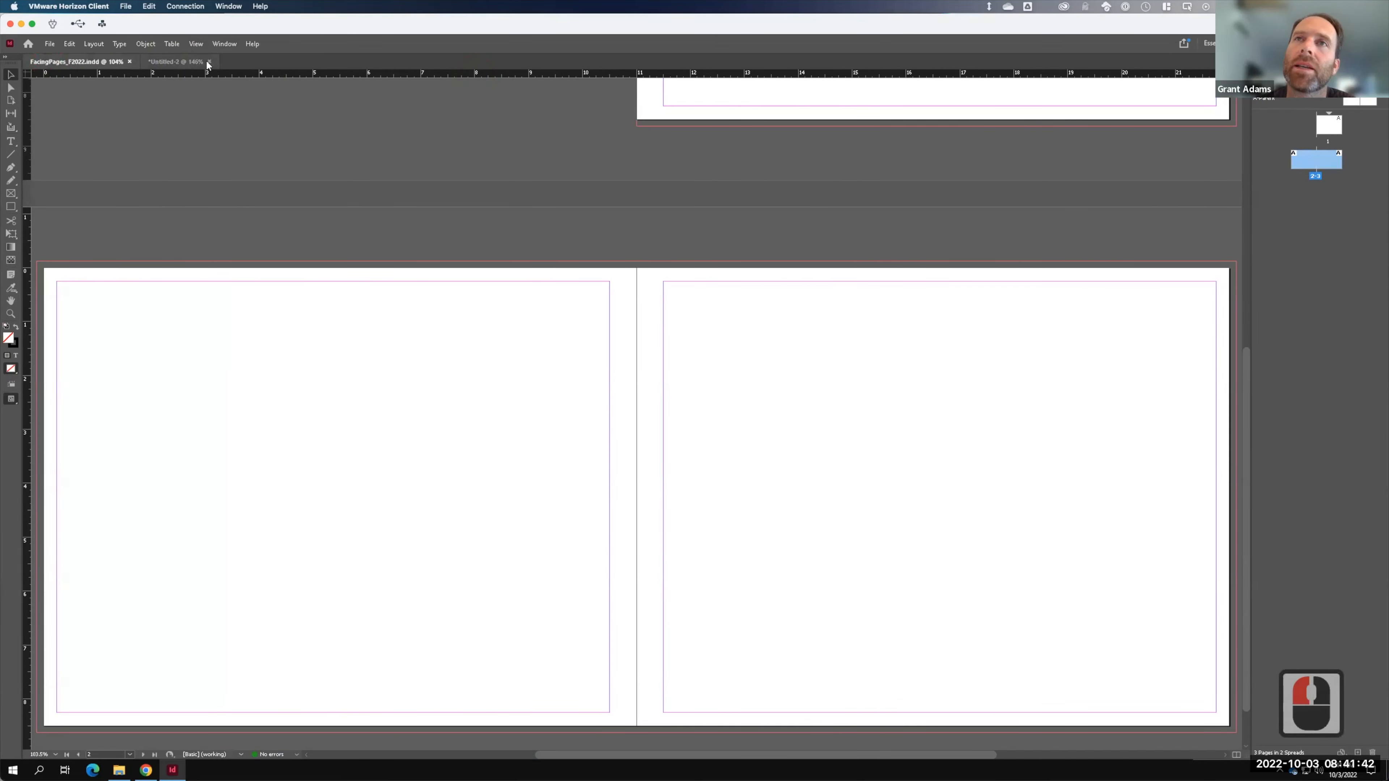
{"action": "scroll", "coordinate": [867, 361], "scroll_direction": "up", "scroll_amount": 7}
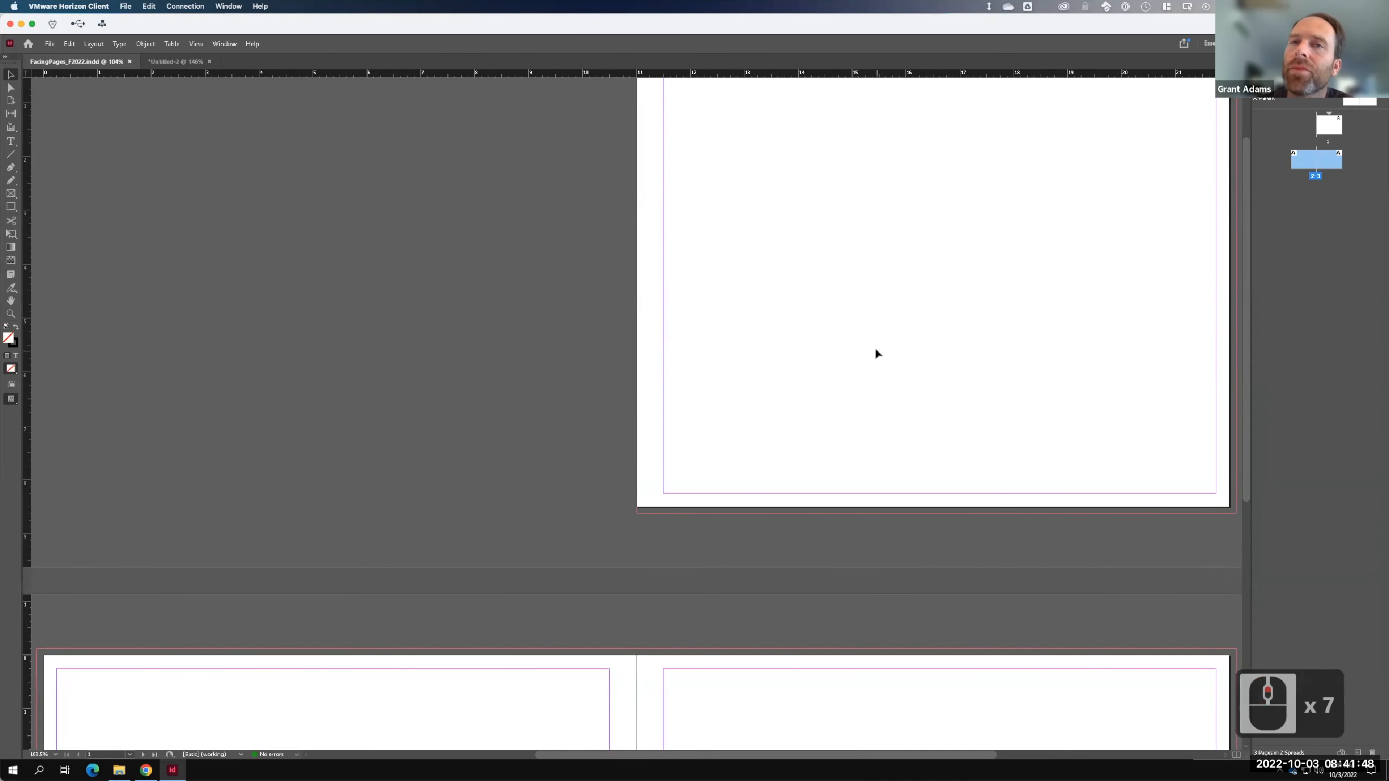
{"action": "scroll", "coordinate": [874, 350], "scroll_direction": "down", "scroll_amount": 8}
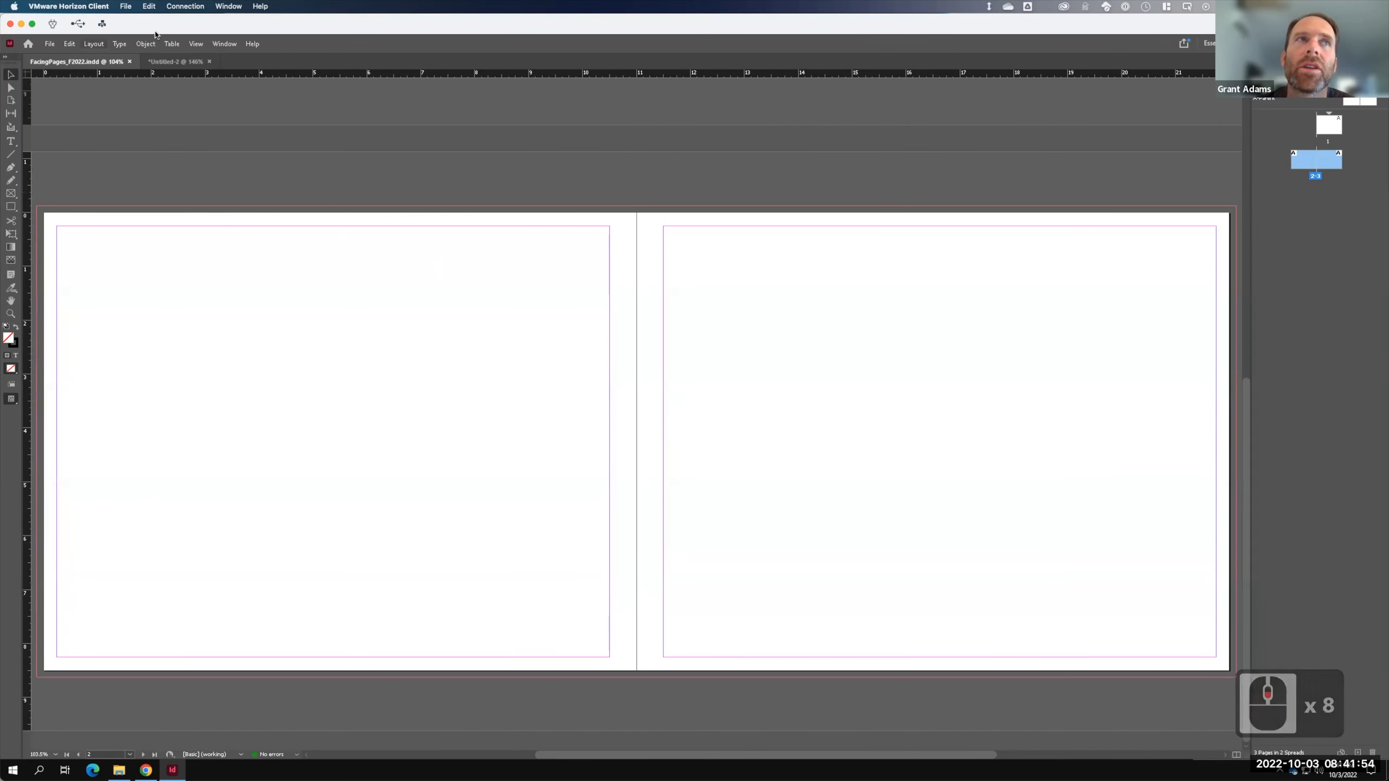
{"action": "left_click", "coordinate": [175, 61]}
{"action": "left_click", "coordinate": [777, 164]}
{"action": "key", "text": "F15"}
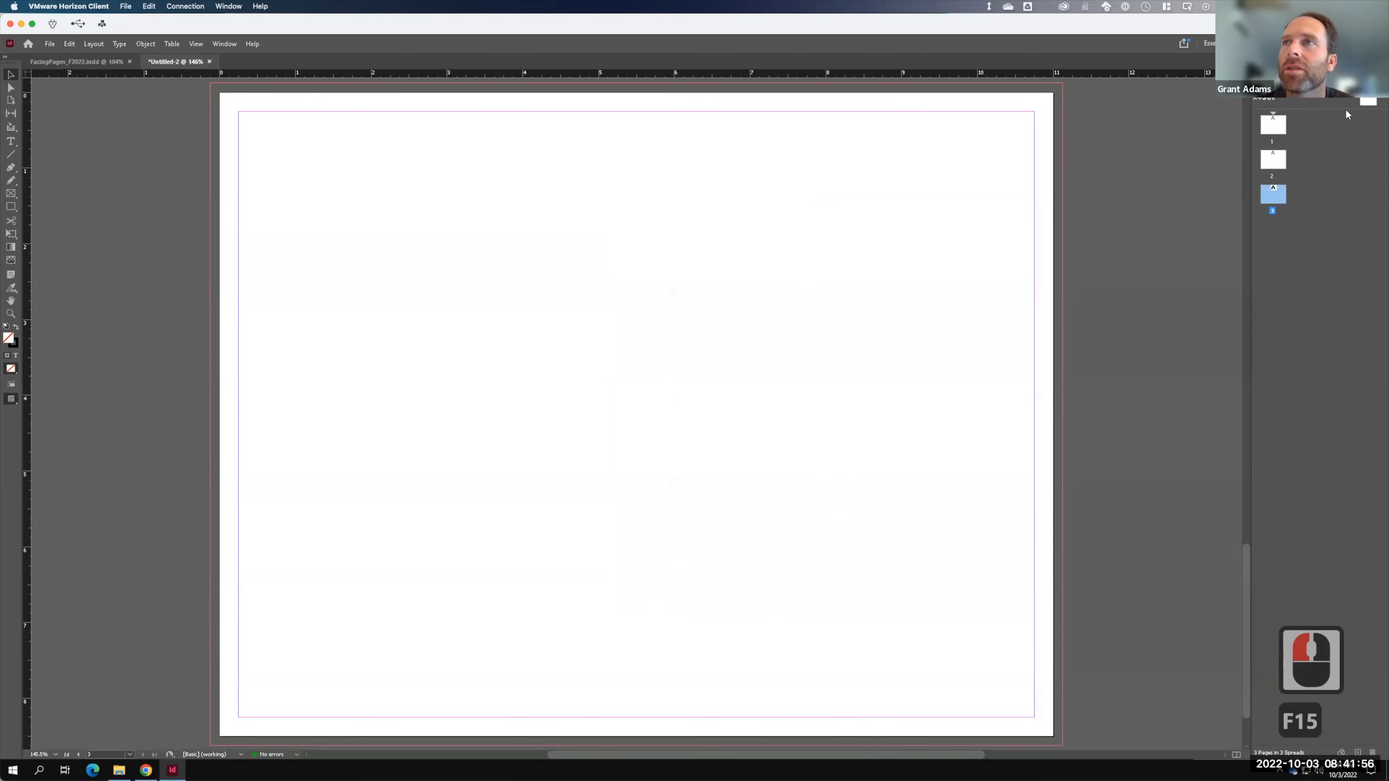
{"action": "double_click", "coordinate": [1277, 162]}
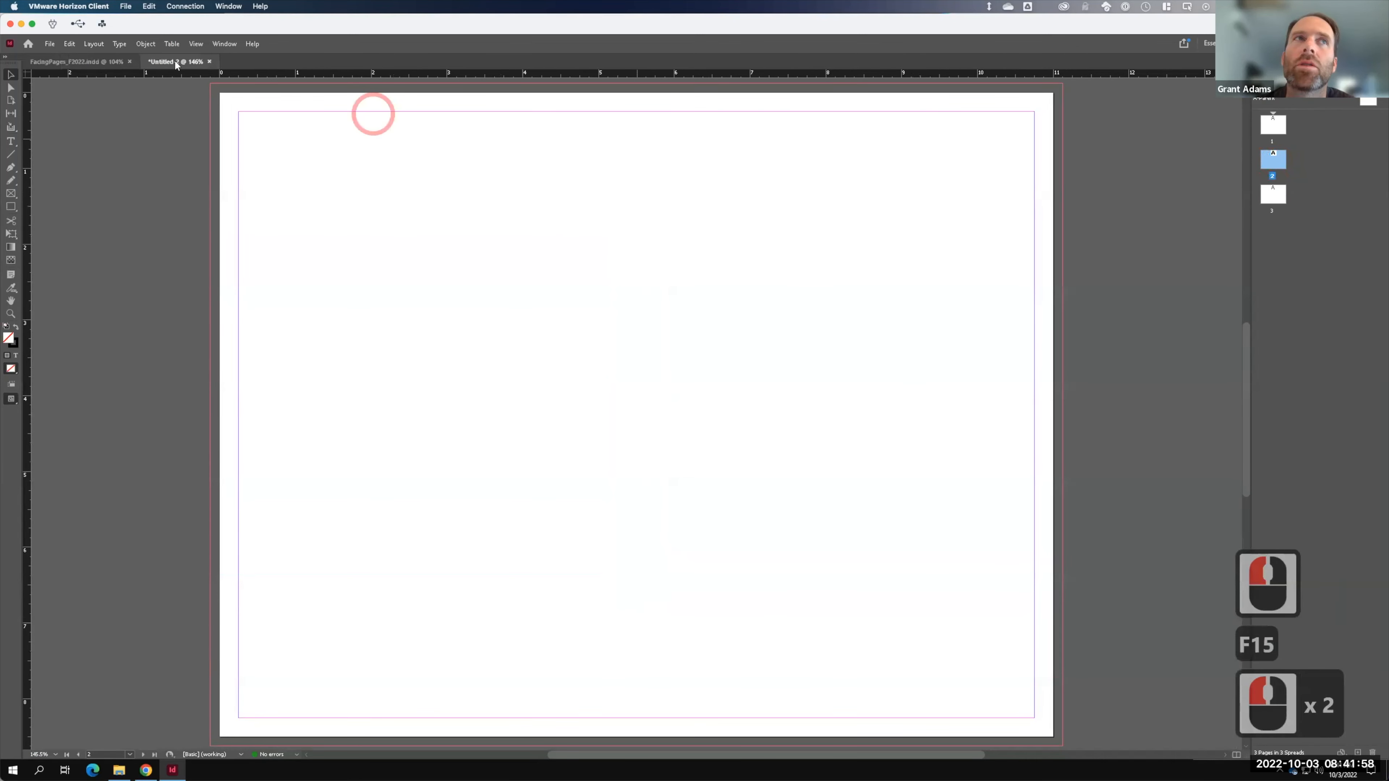
{"action": "left_click", "coordinate": [100, 62]}
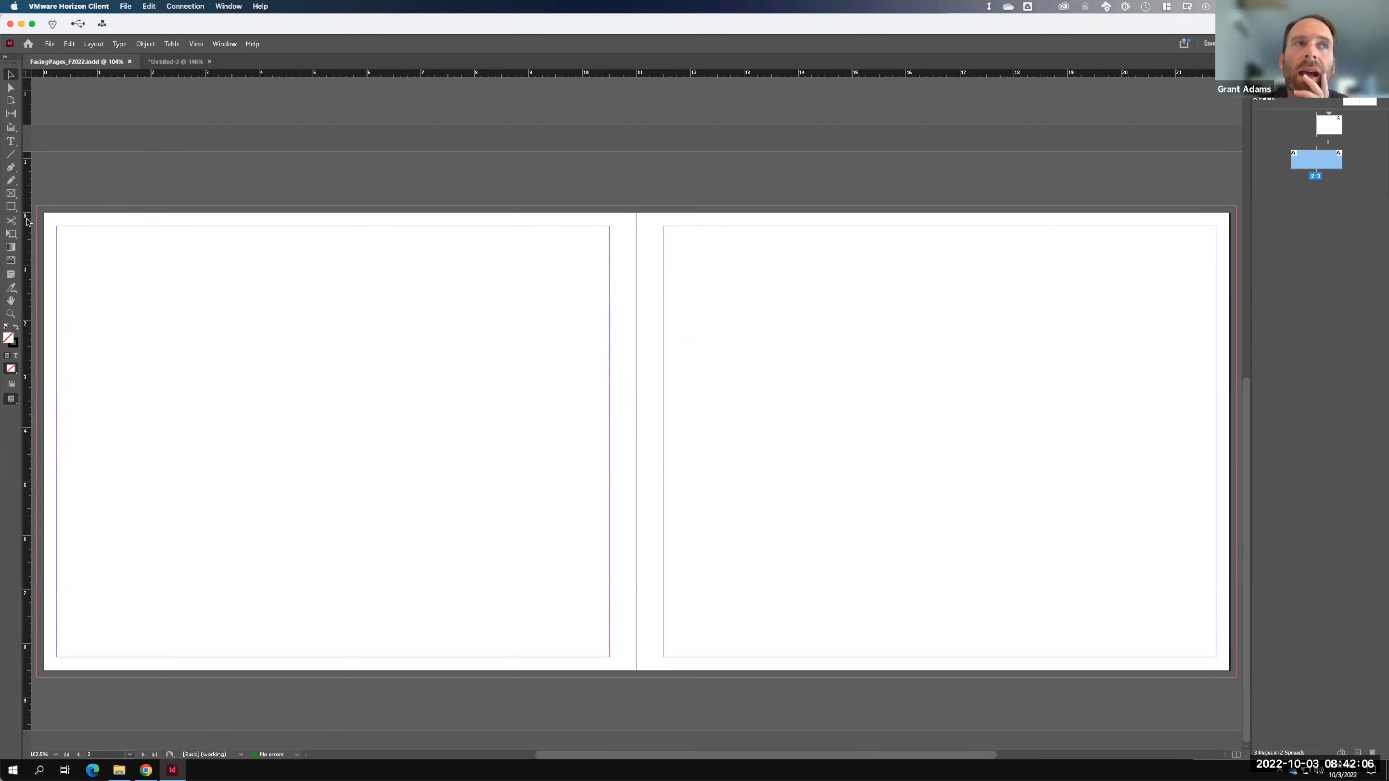
- Place a vertical guide at about 18 in on page 3 and add pages 4-5 as a new spread
{"action": "left_click_drag", "start_coordinate": [46, 225], "coordinate": [1014, 371]}
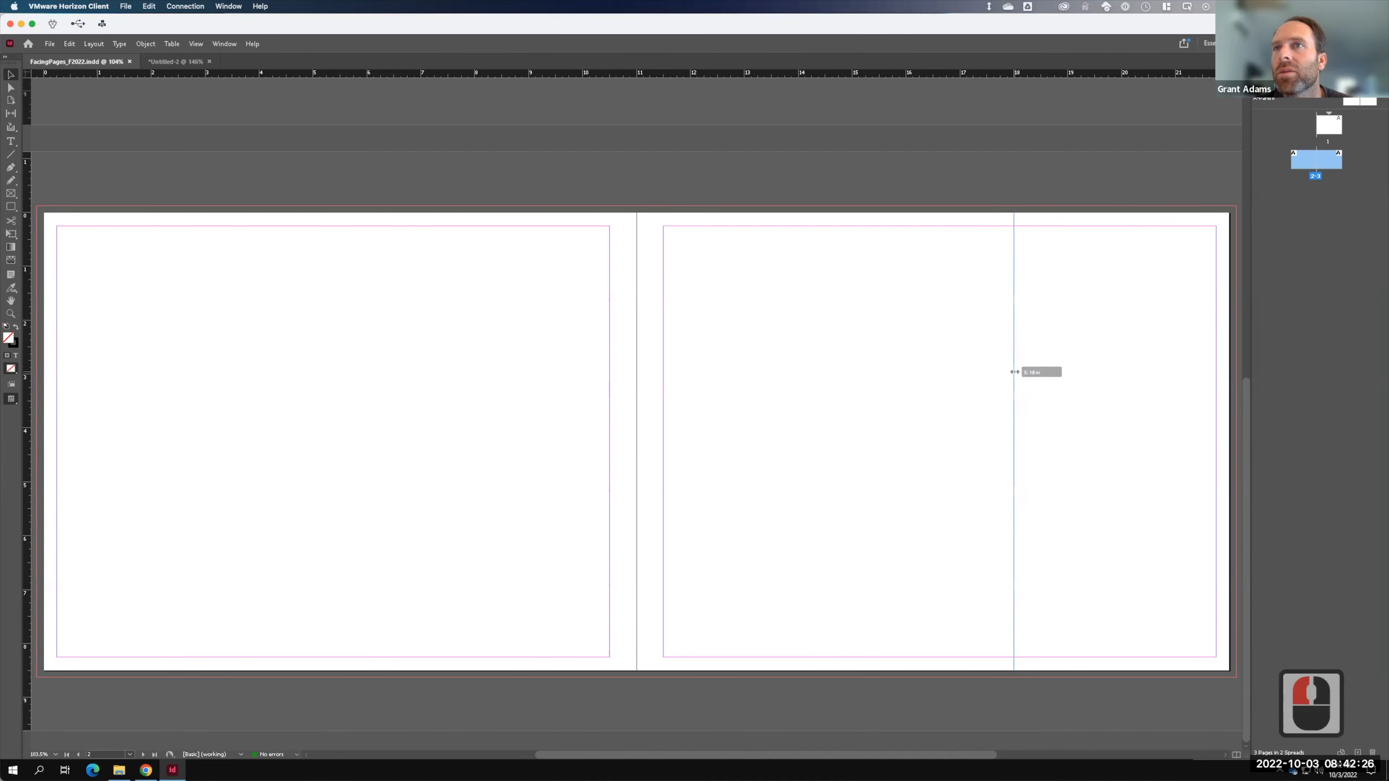
{"action": "left_click_drag", "start_coordinate": [1014, 372], "coordinate": [1013, 372]}
{"action": "left_click", "coordinate": [1196, 554], "text": "shift"}
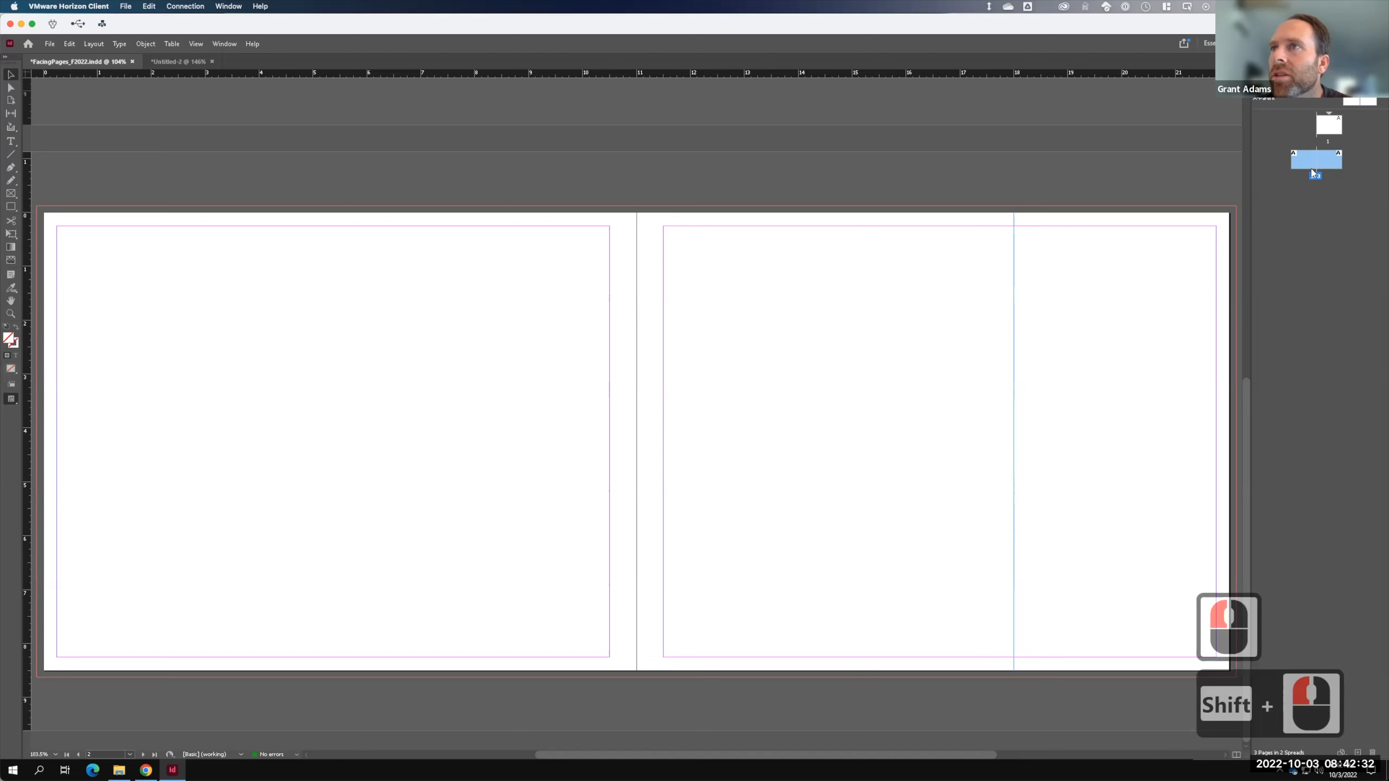
{"action": "left_click", "coordinate": [1357, 753]}
{"action": "left_click", "coordinate": [1358, 752]}
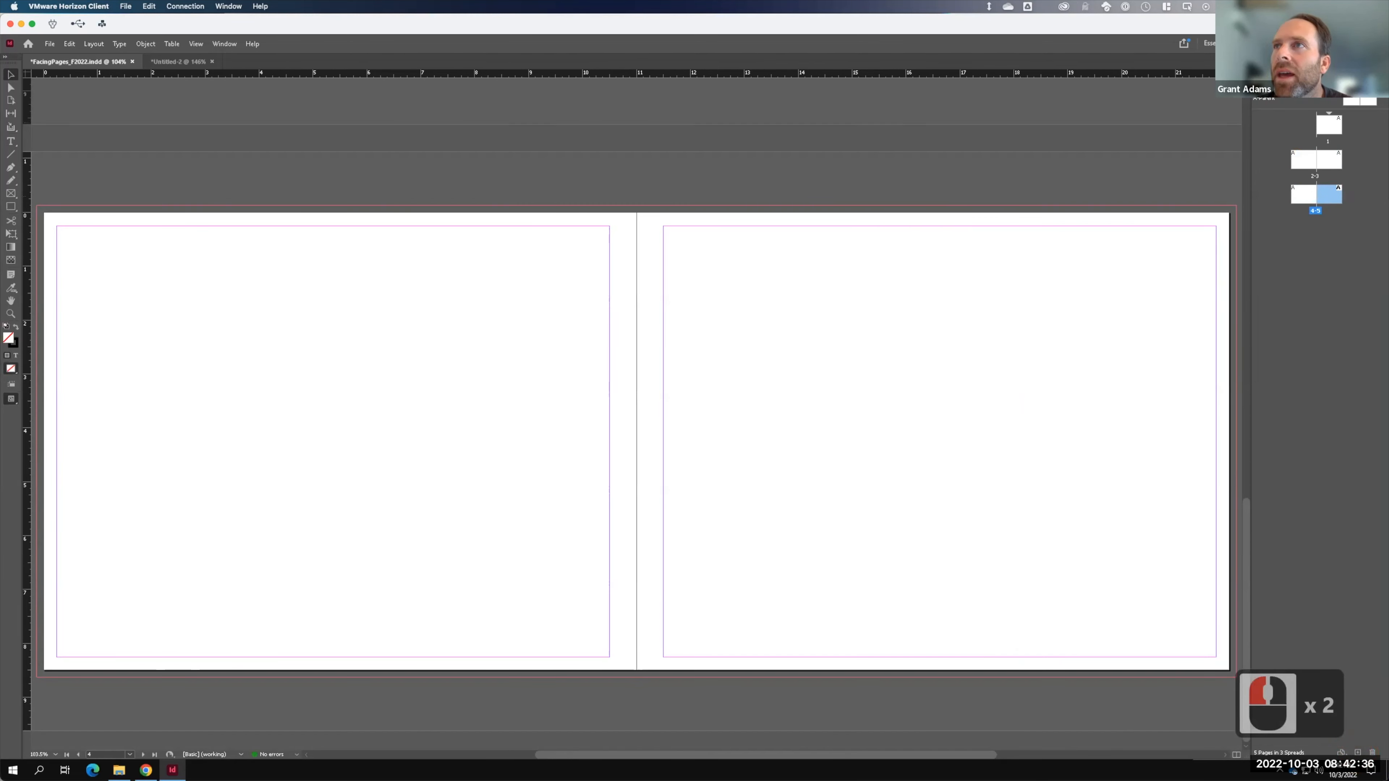
- View page 3, then move to the blank 4-5 spread
{"action": "double_click", "coordinate": [1337, 157]}
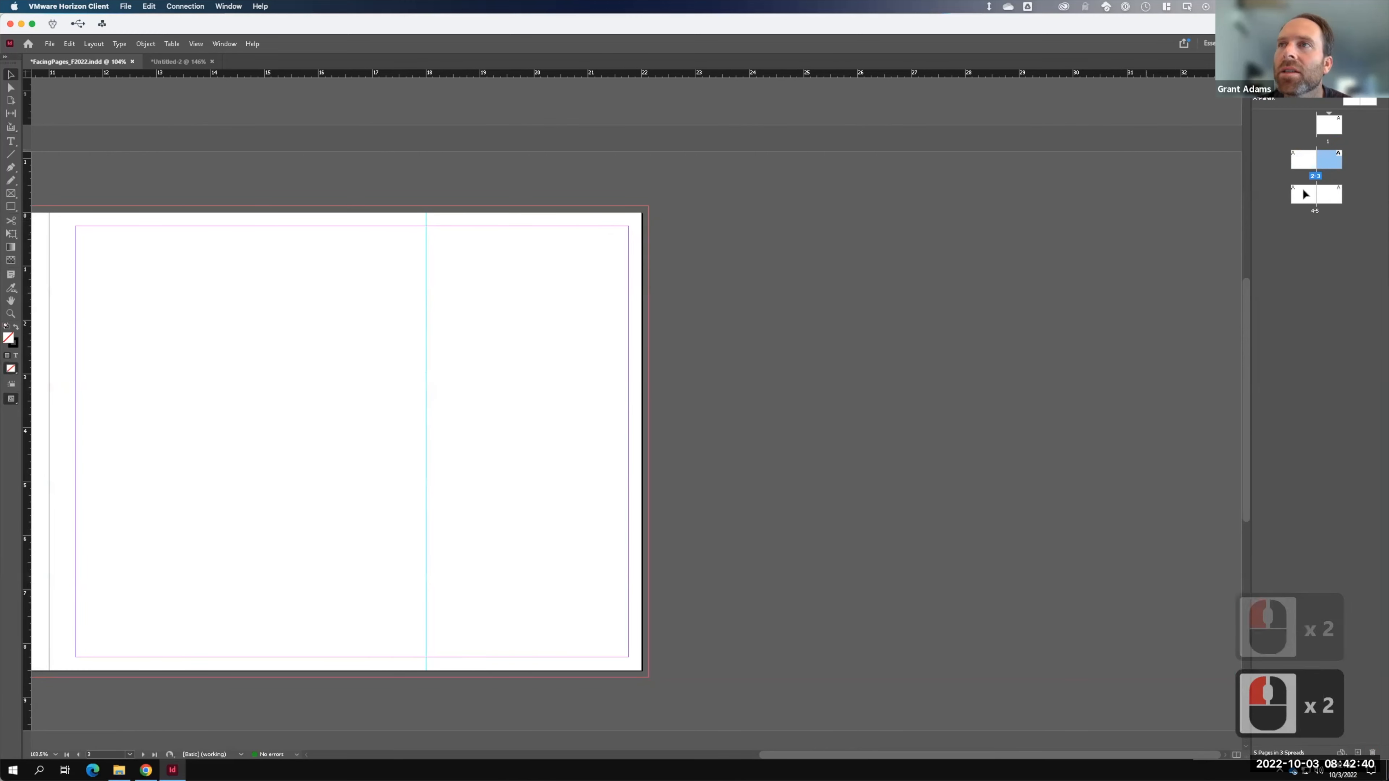
{"action": "left_click", "coordinate": [1327, 198]}
{"action": "double_click", "coordinate": [1327, 199]}
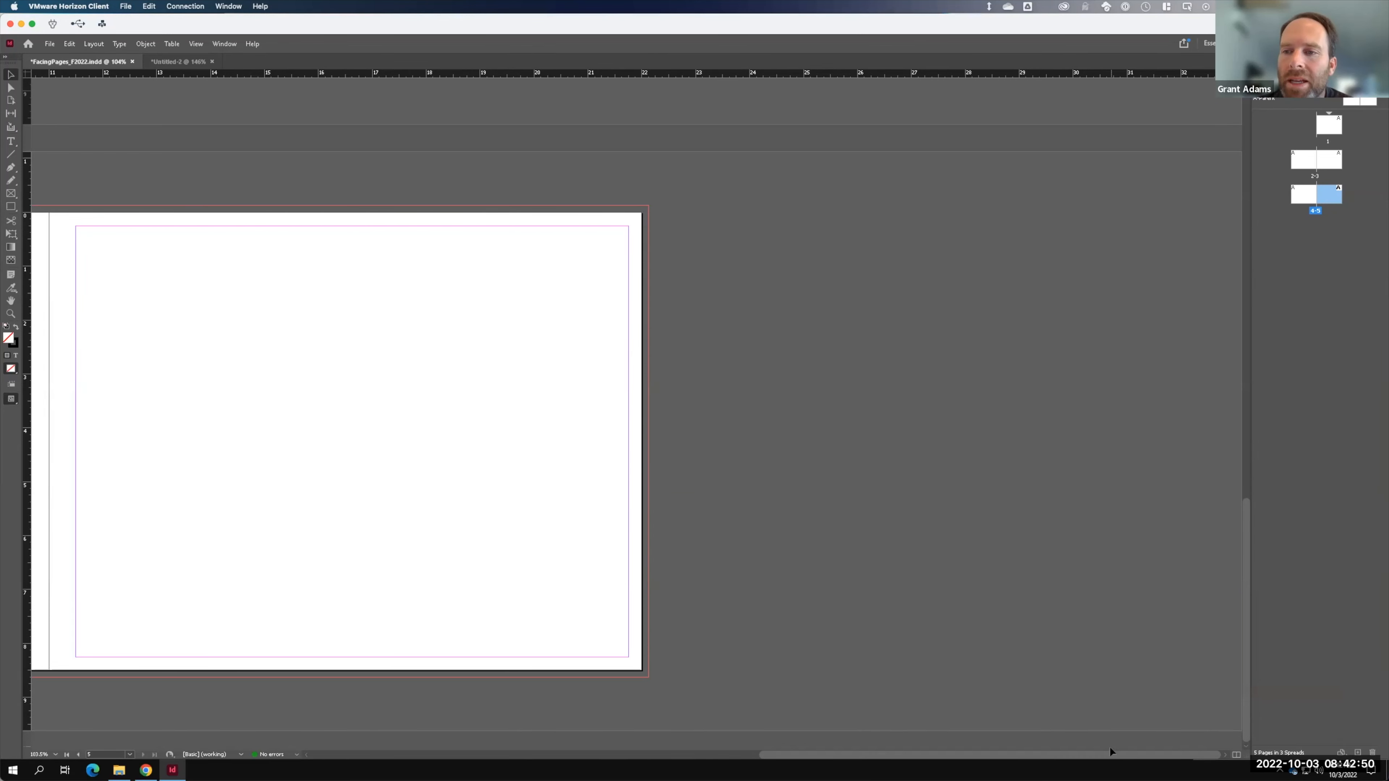
{"action": "left_click_drag", "start_coordinate": [1110, 753], "coordinate": [885, 744]}
{"action": "key", "text": "F15"}
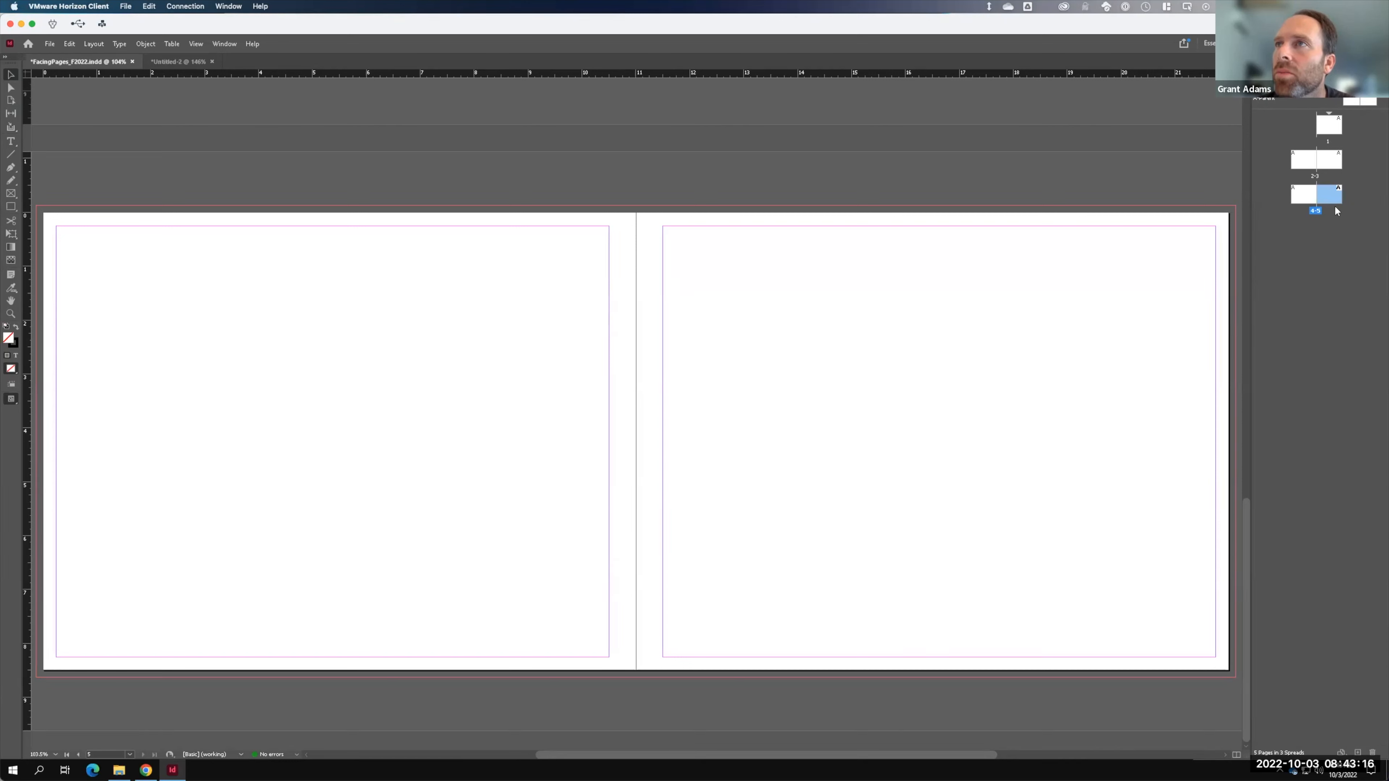
- Enlarge the parent-pages area of the Pages panel below A-Parent
{"action": "left_click", "coordinate": [1274, 101]}
{"action": "left_click_drag", "start_coordinate": [1288, 112], "coordinate": [1289, 161]}
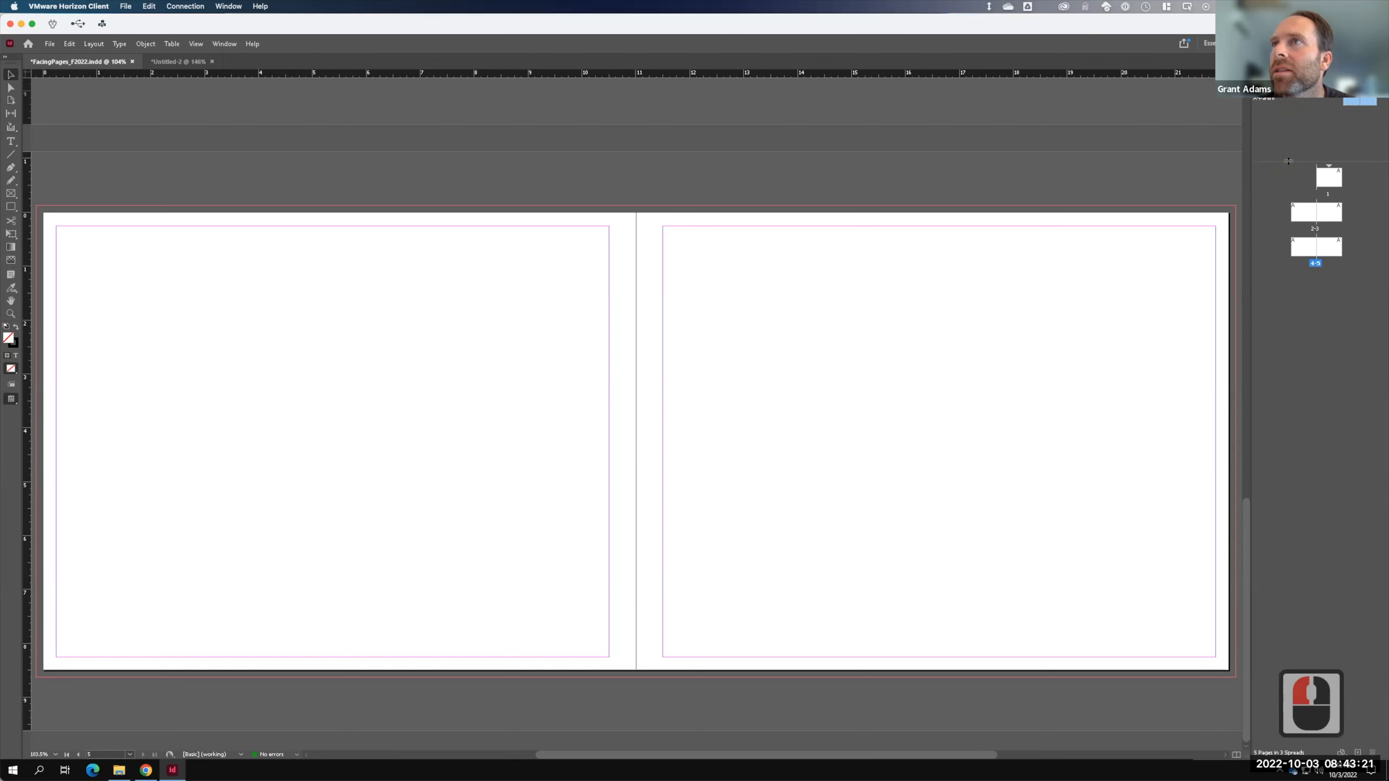
{"action": "left_click", "coordinate": [1290, 123]}
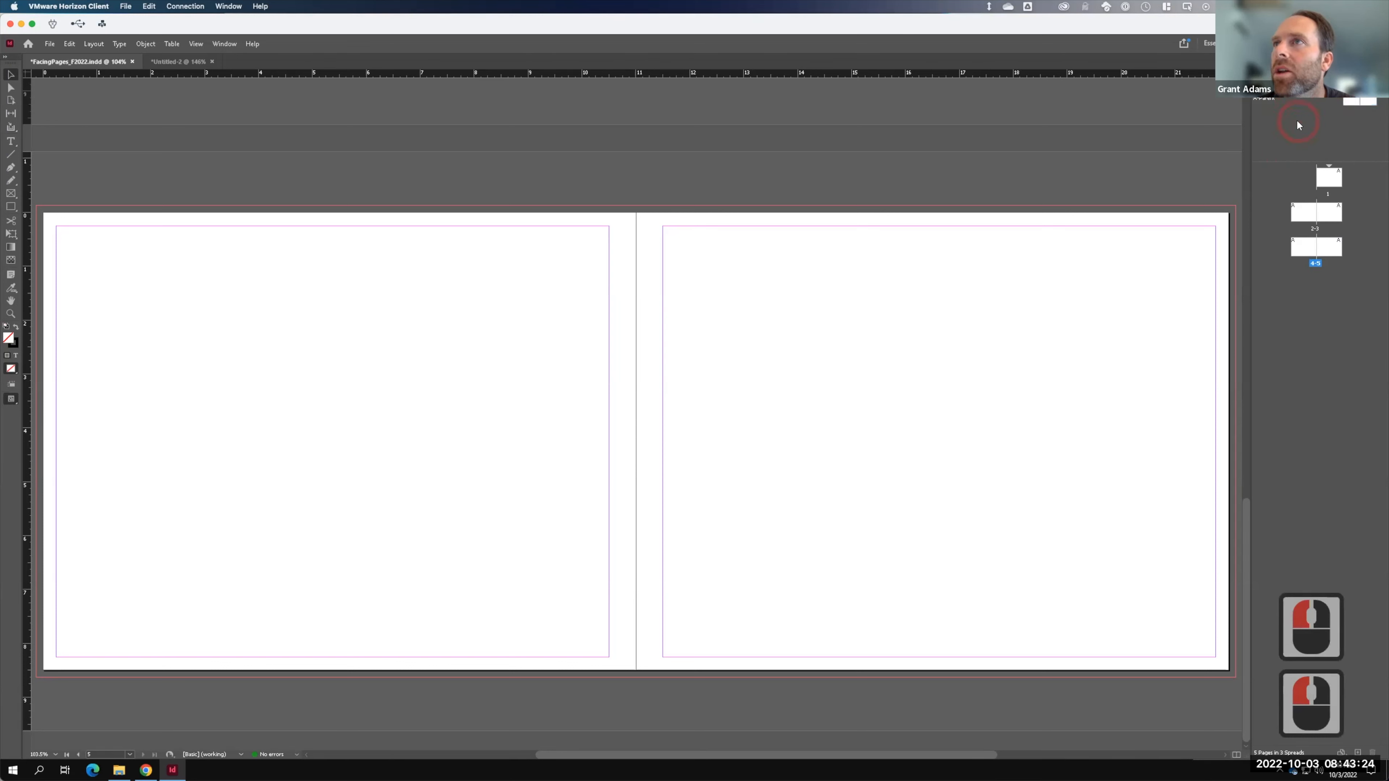
- Create a new B-Parent spread and open it for editing at 125% zoom
{"action": "right_click", "coordinate": [1274, 121]}
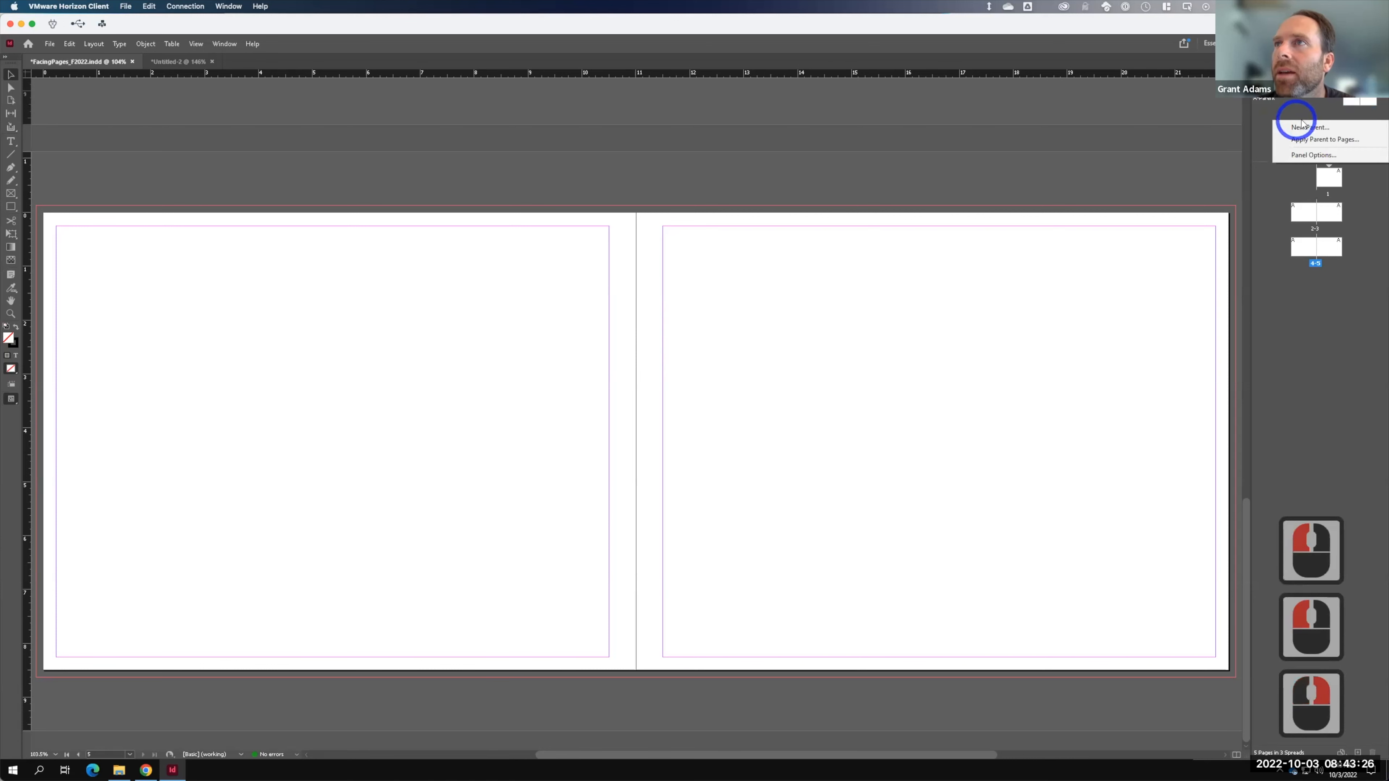
{"action": "left_click", "coordinate": [1314, 129]}
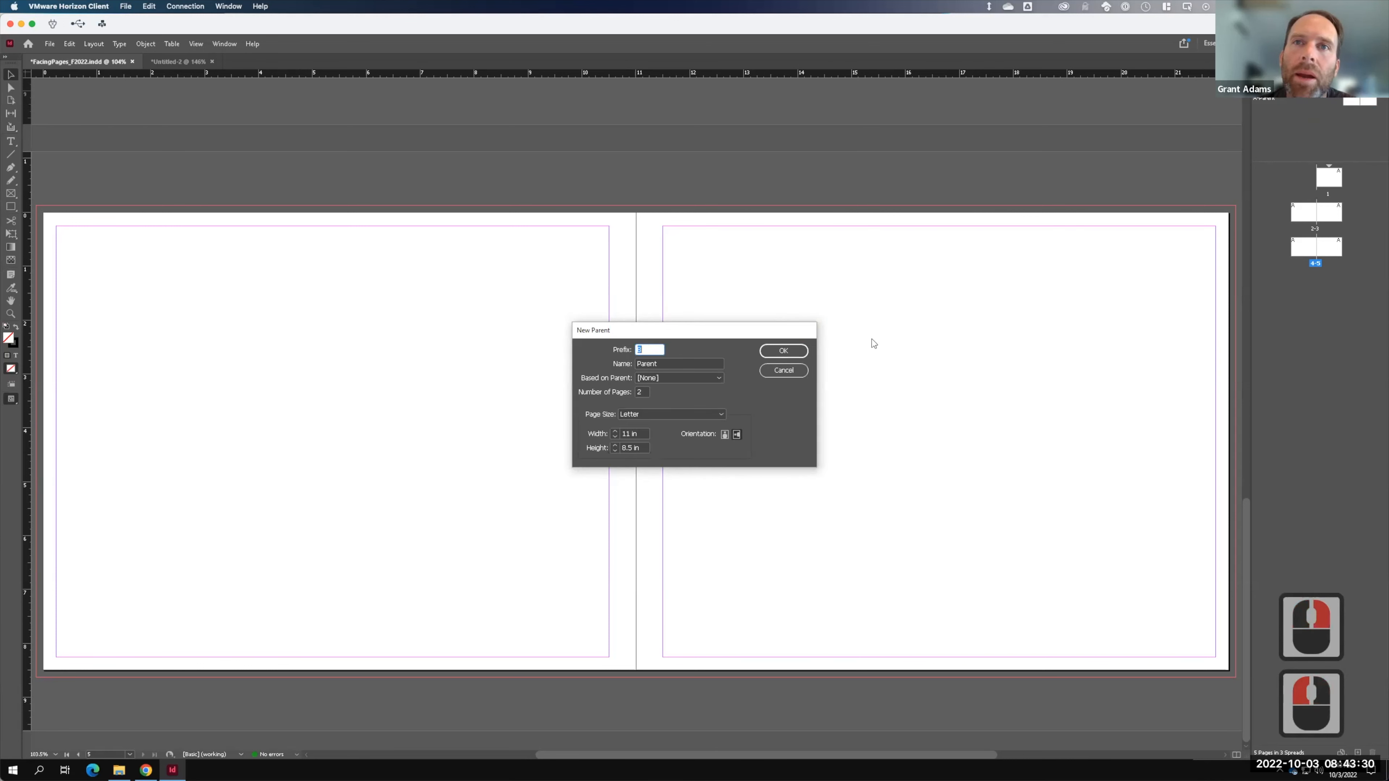
{"action": "left_click", "coordinate": [783, 350]}
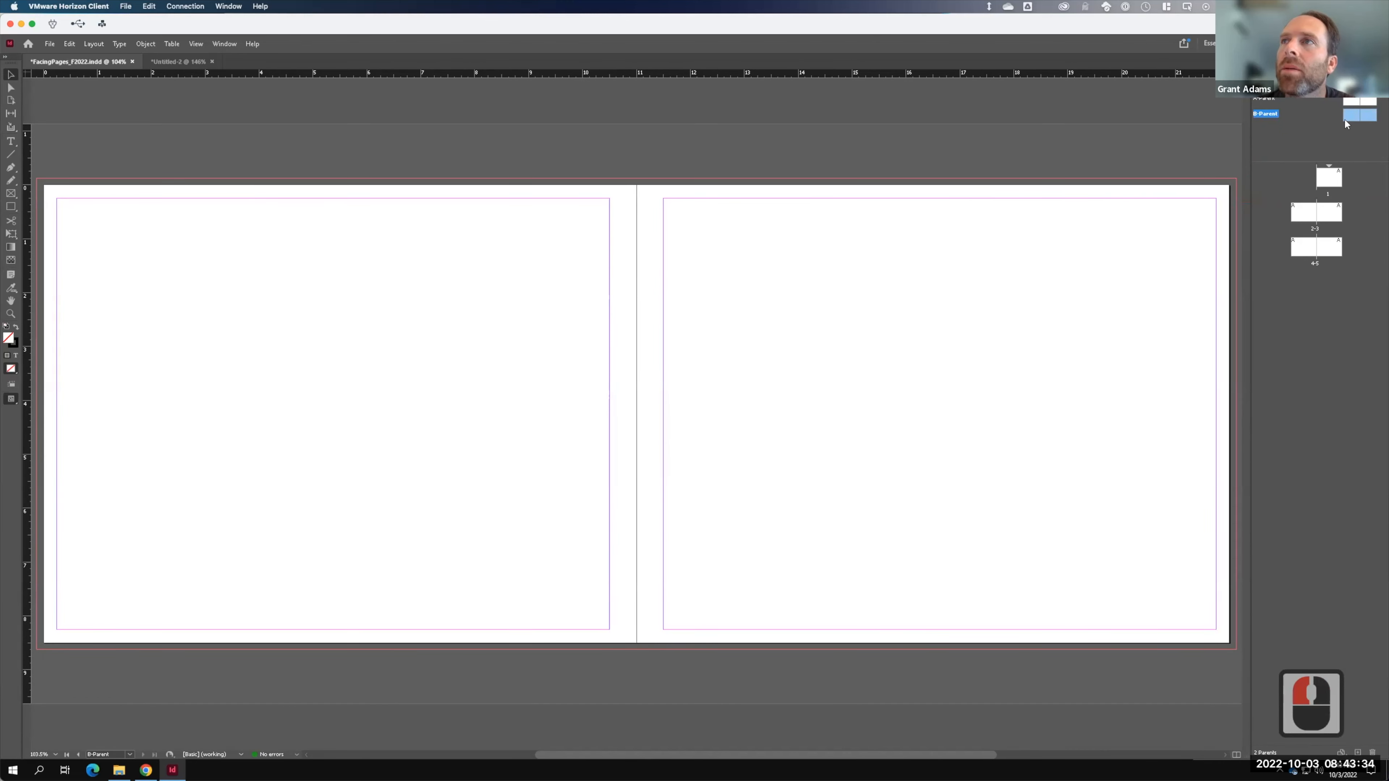
{"action": "double_click", "coordinate": [1355, 117]}
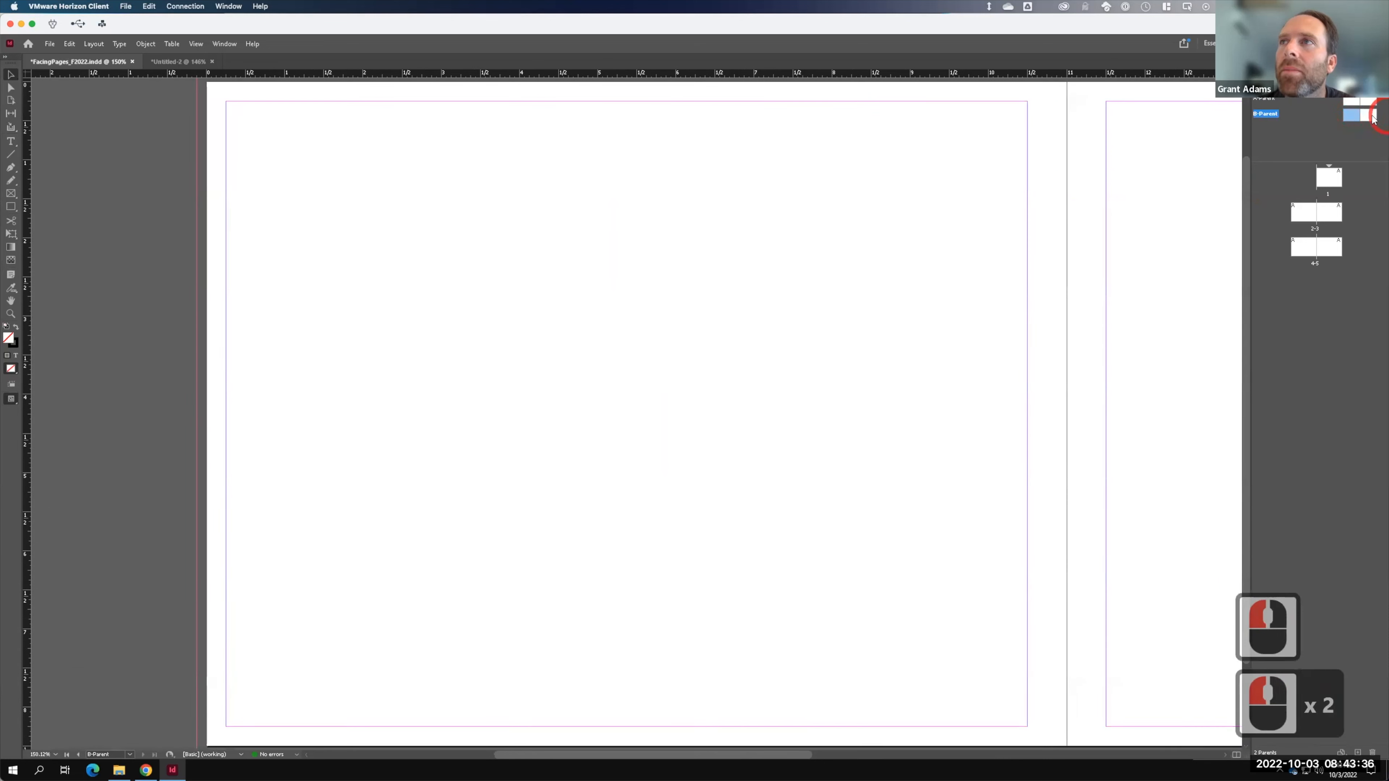
{"action": "left_click", "coordinate": [1369, 116]}
{"action": "left_click", "coordinate": [1368, 117]}
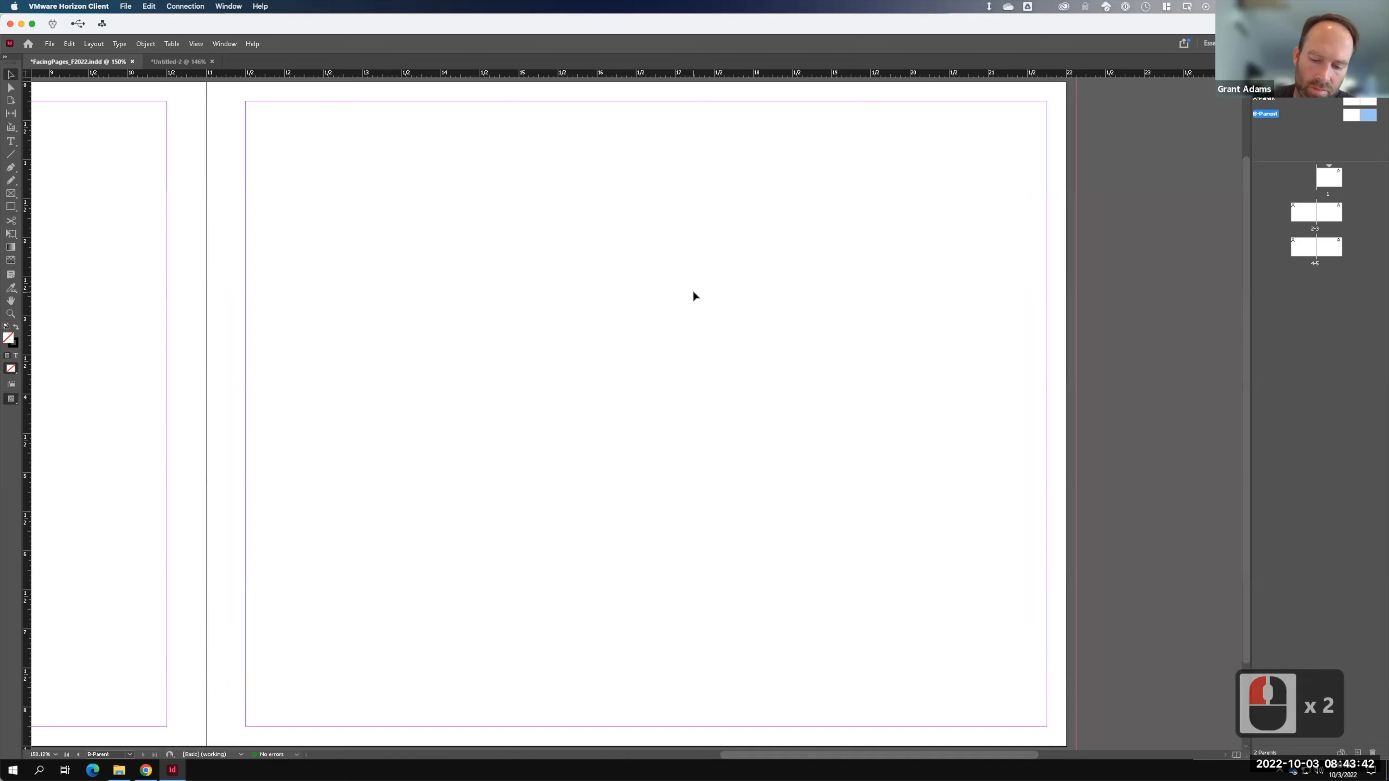
{"action": "key", "text": "ctrl+minus"}
{"action": "key", "text": "ctrl+minus"}
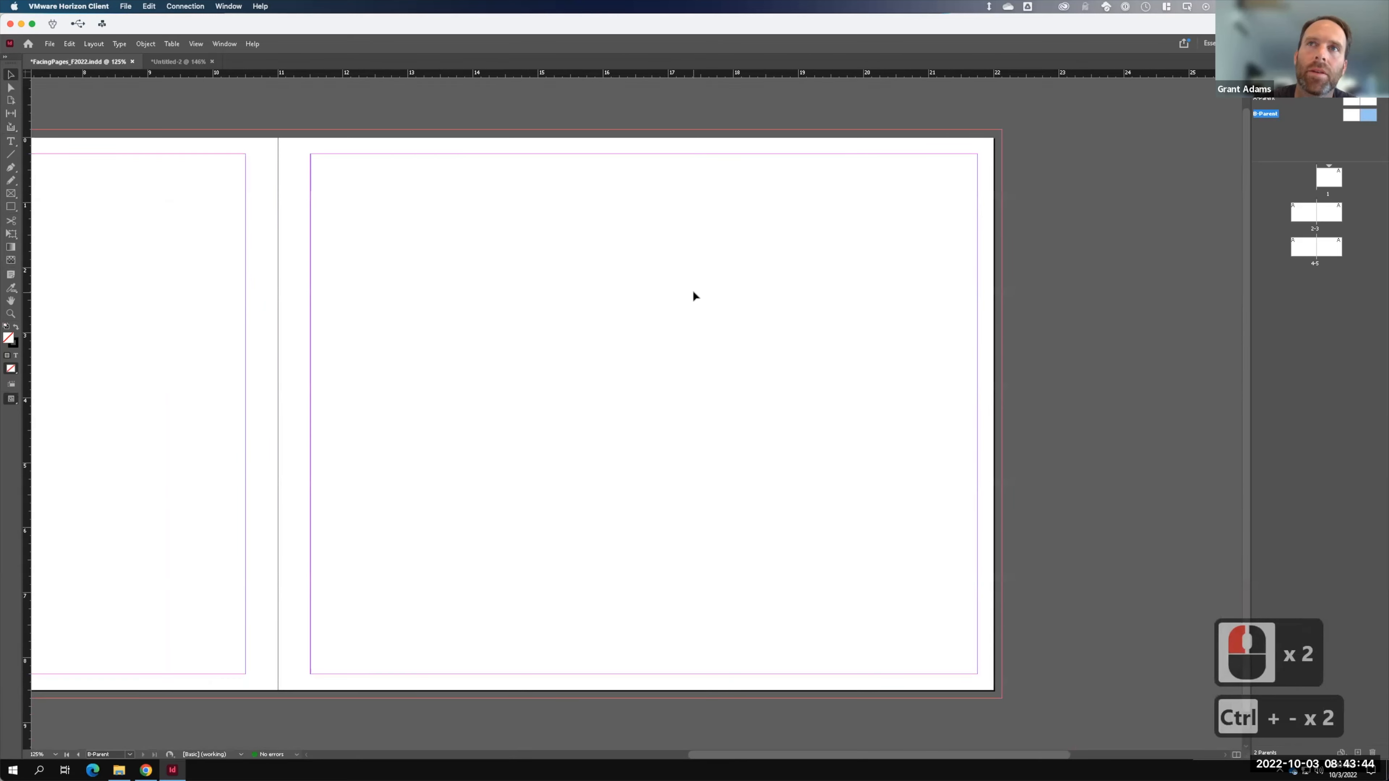
{"action": "key", "text": "ctrl+minus"}
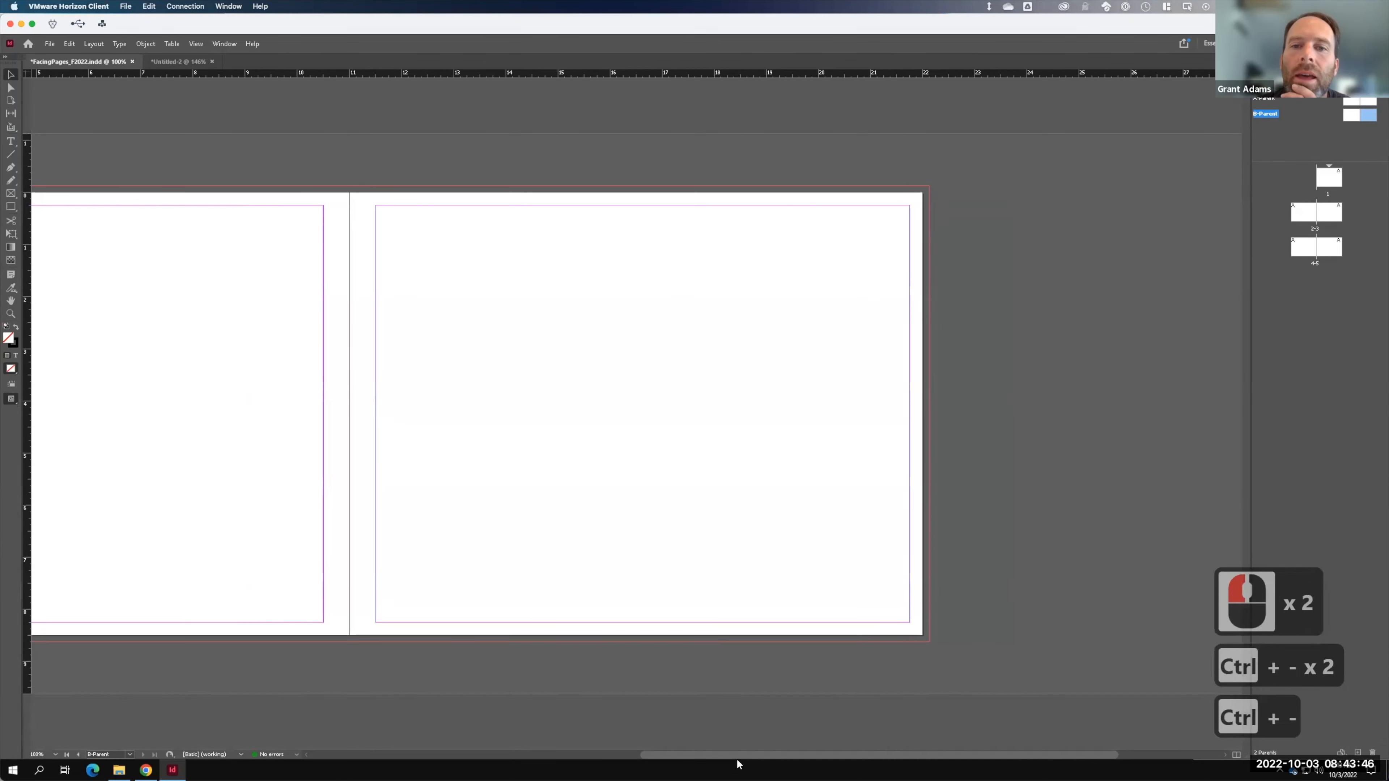
- Add vertical guides at 17.5 in on the right page and 4 in on the left page
{"action": "left_click_drag", "start_coordinate": [738, 755], "coordinate": [649, 747]}
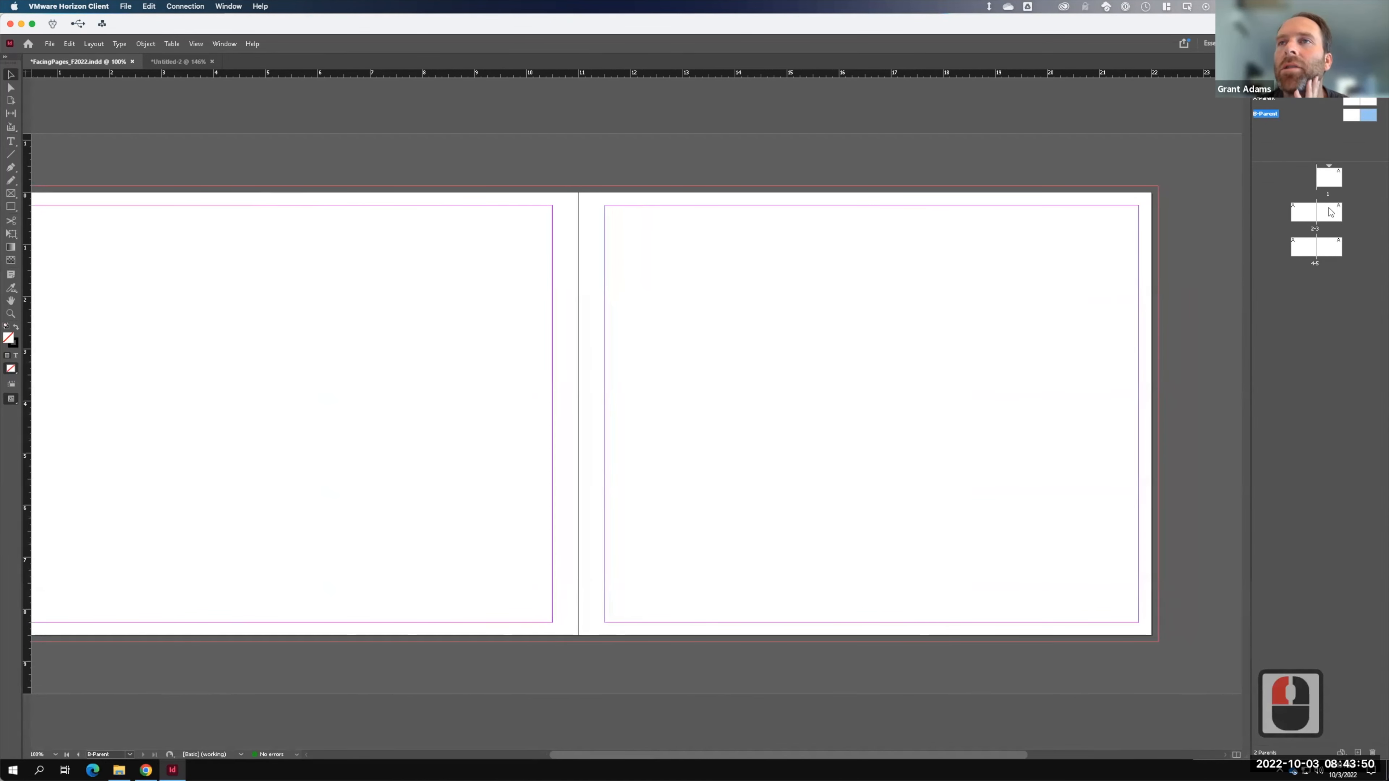
{"action": "left_click_drag", "start_coordinate": [26, 240], "coordinate": [941, 296]}
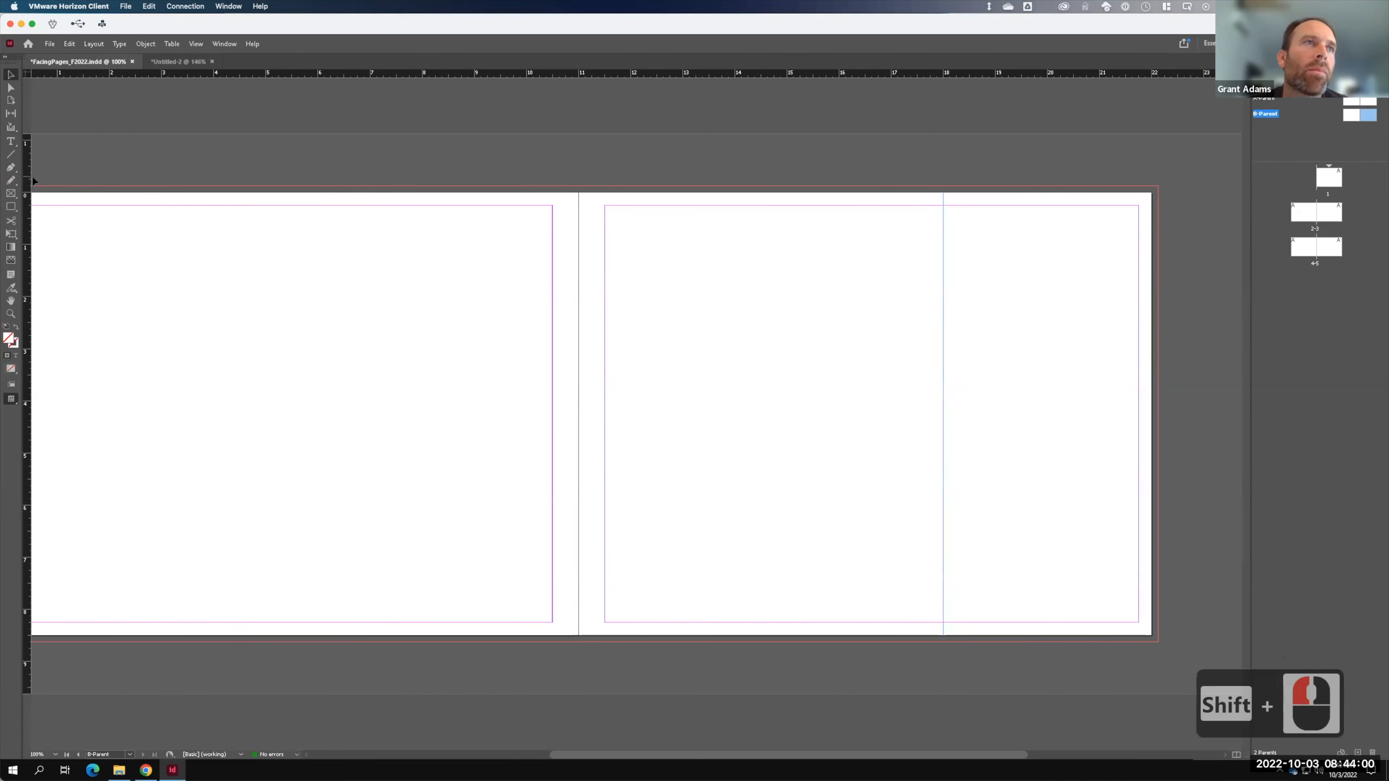
{"action": "left_click_drag", "start_coordinate": [26, 176], "coordinate": [212, 315]}
{"action": "left_click", "coordinate": [254, 319], "text": "shift"}
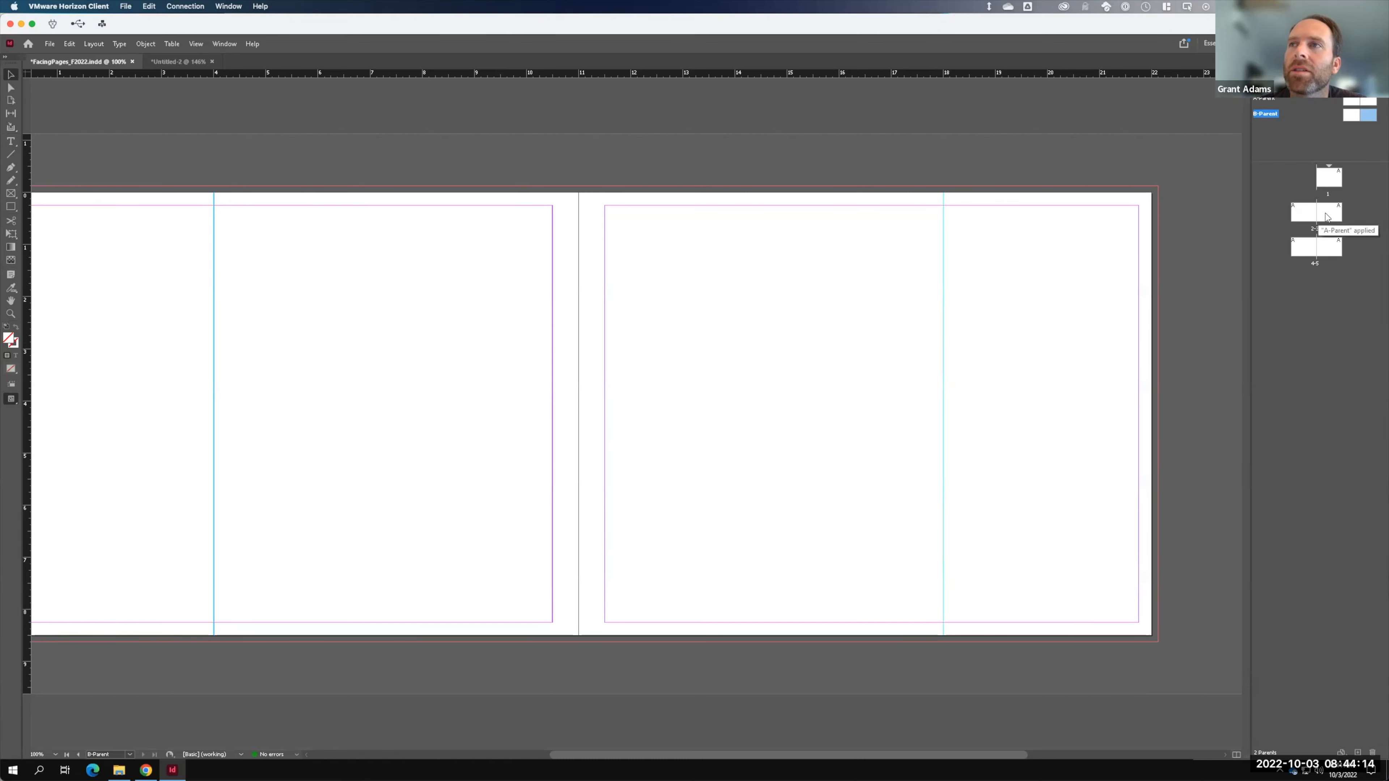
- Delete the leftover vertical guide on page 3 of spread 2-3
{"action": "double_click", "coordinate": [1310, 217]}
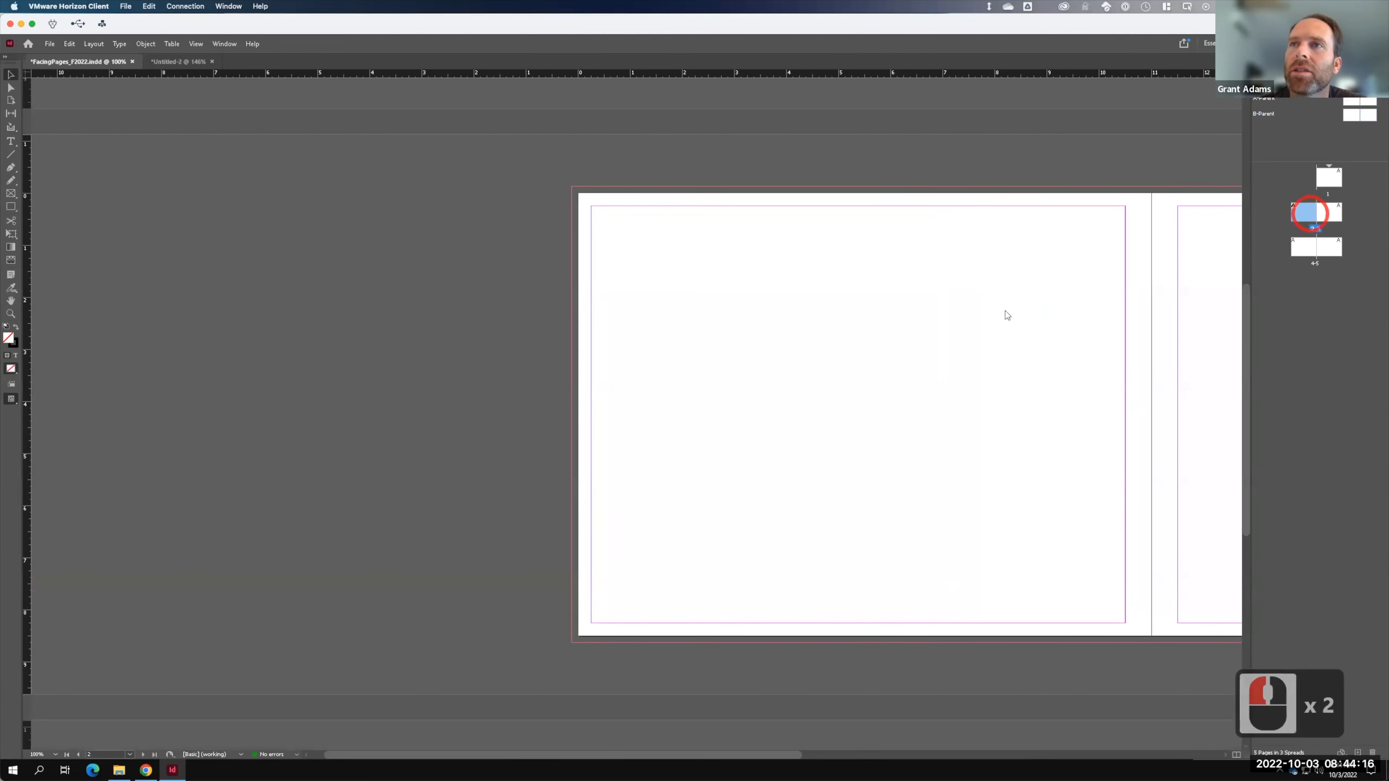
{"action": "left_click_drag", "start_coordinate": [1089, 413], "coordinate": [657, 390]}
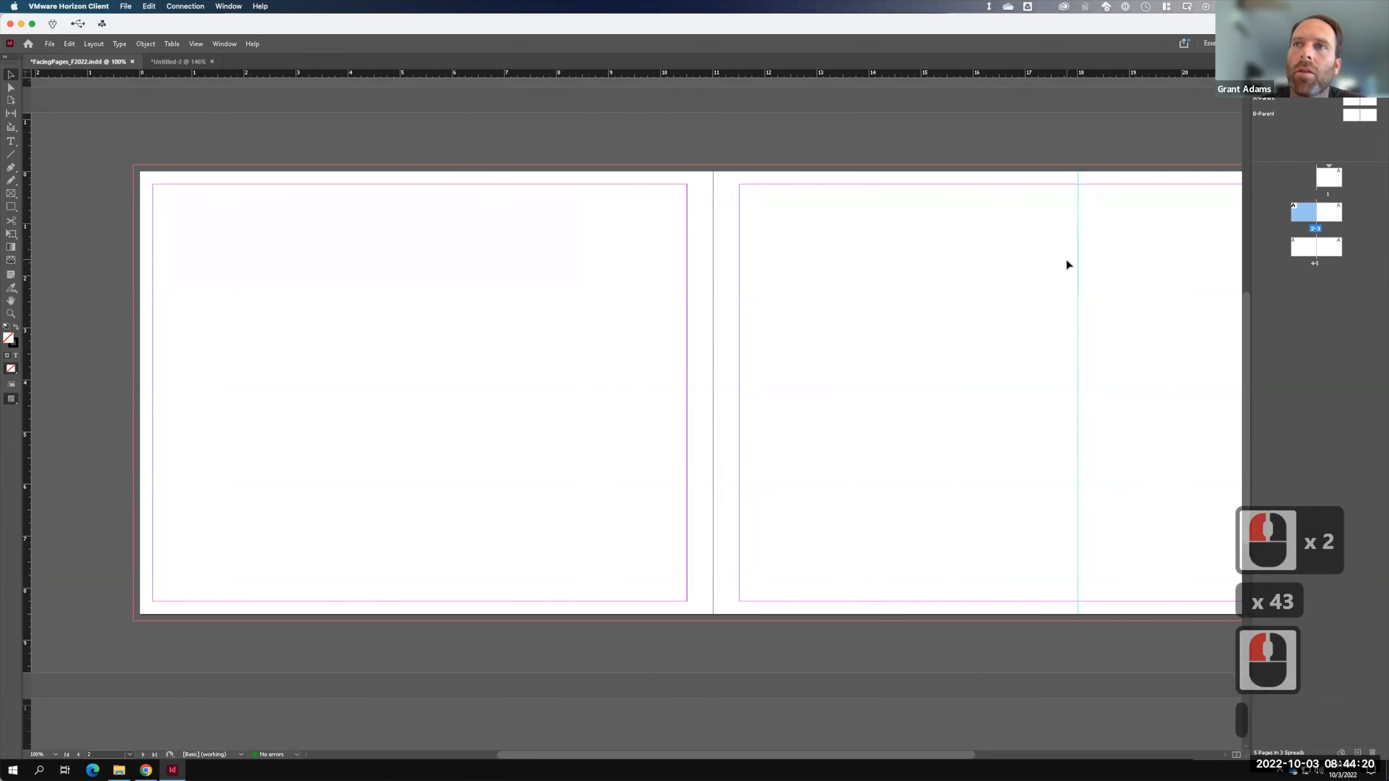
{"action": "left_click", "coordinate": [1078, 266]}
{"action": "key", "text": "BackSpace"}
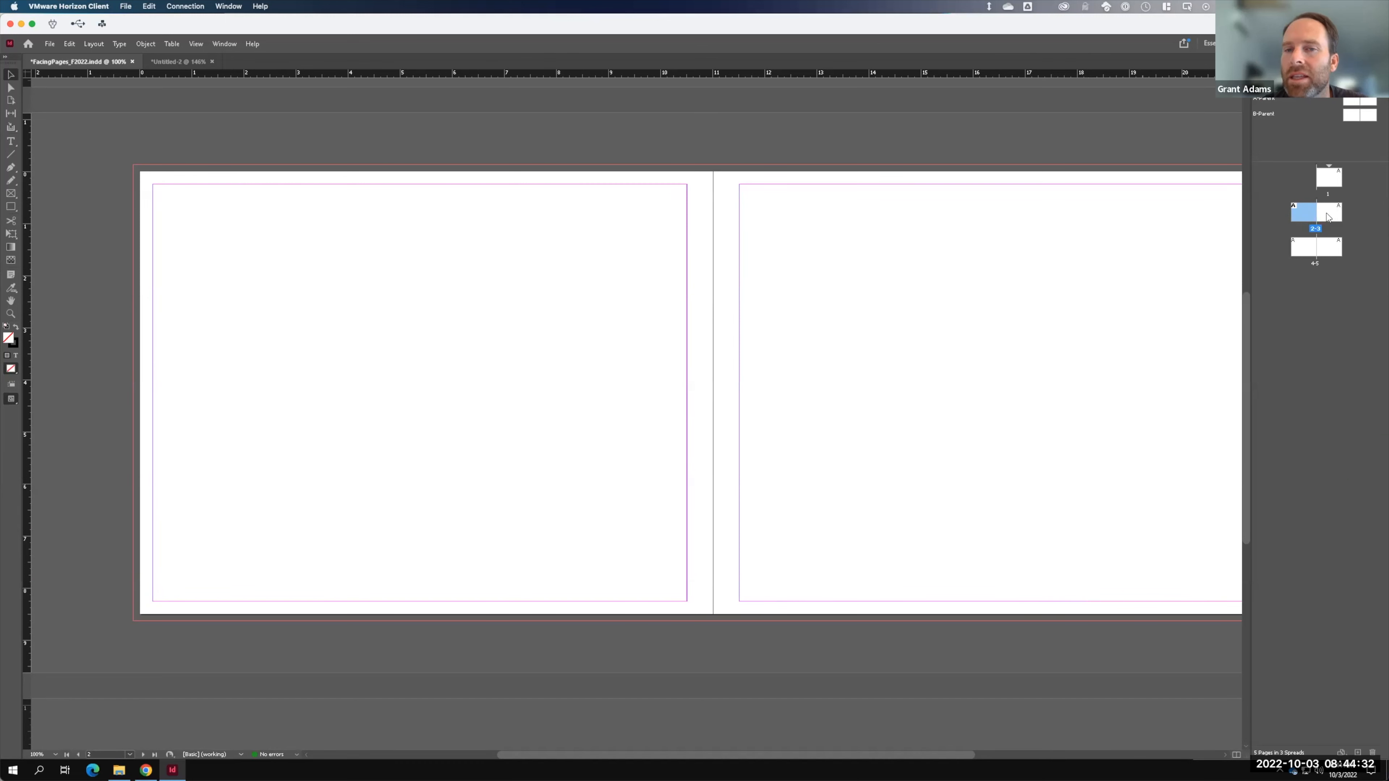
- Apply B-Parent to pages 2-3
{"action": "left_click", "coordinate": [1327, 218], "text": "shift"}
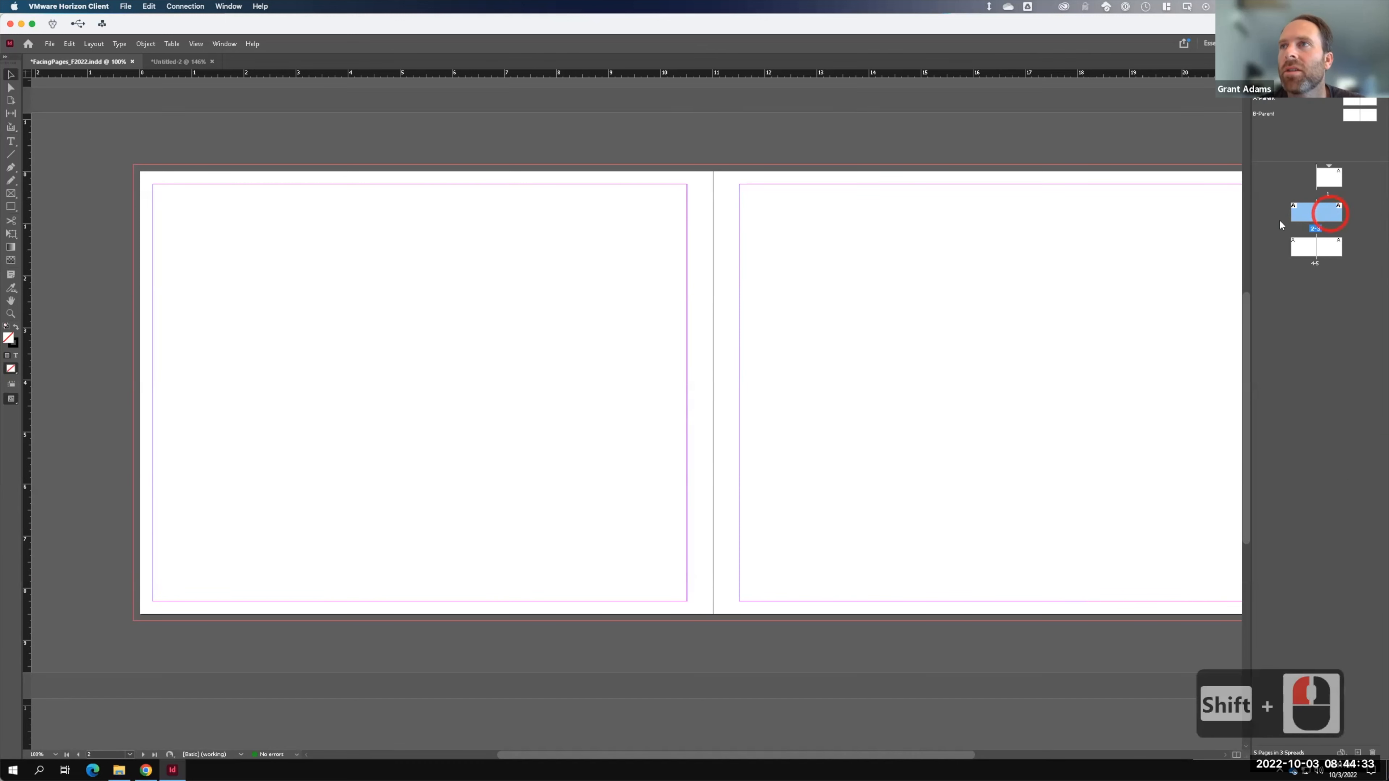
{"action": "right_click", "coordinate": [1322, 217]}
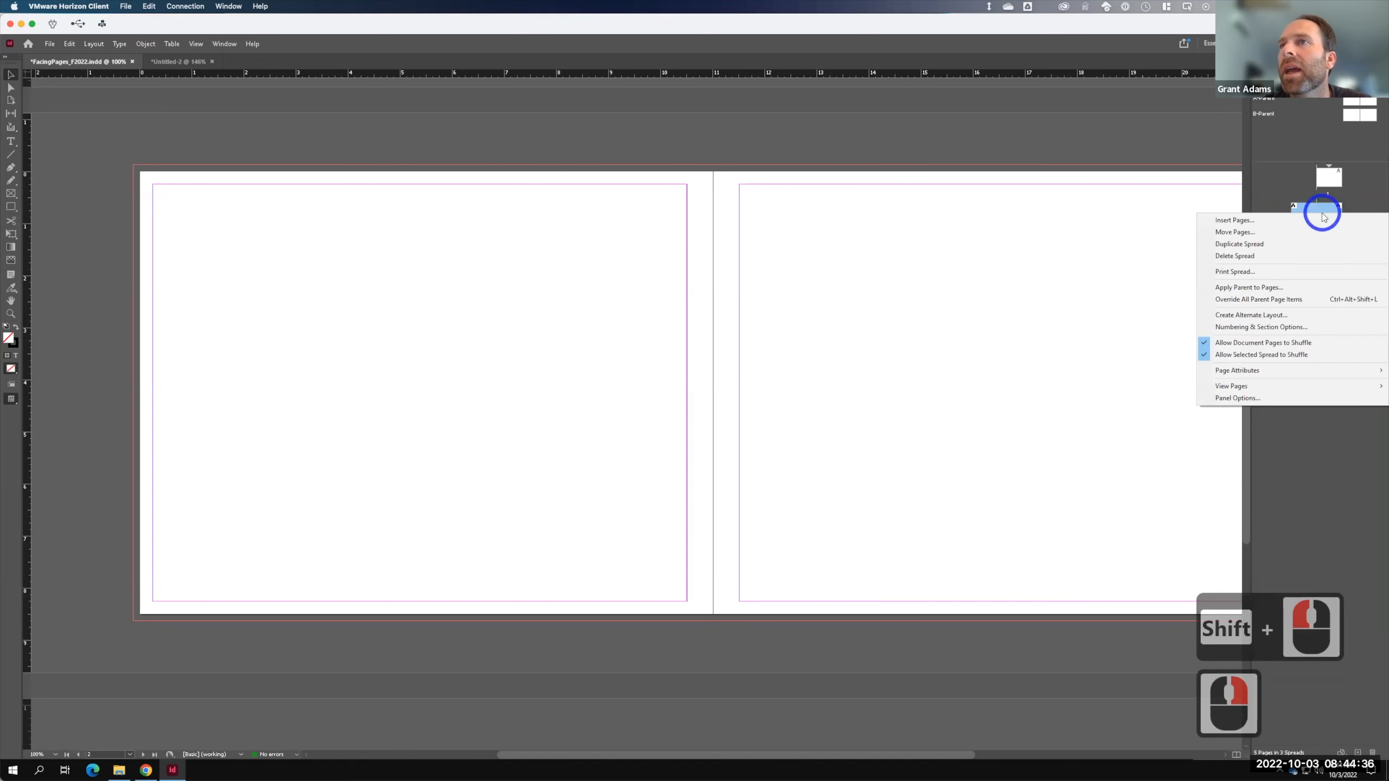
{"action": "left_click", "coordinate": [1255, 288]}
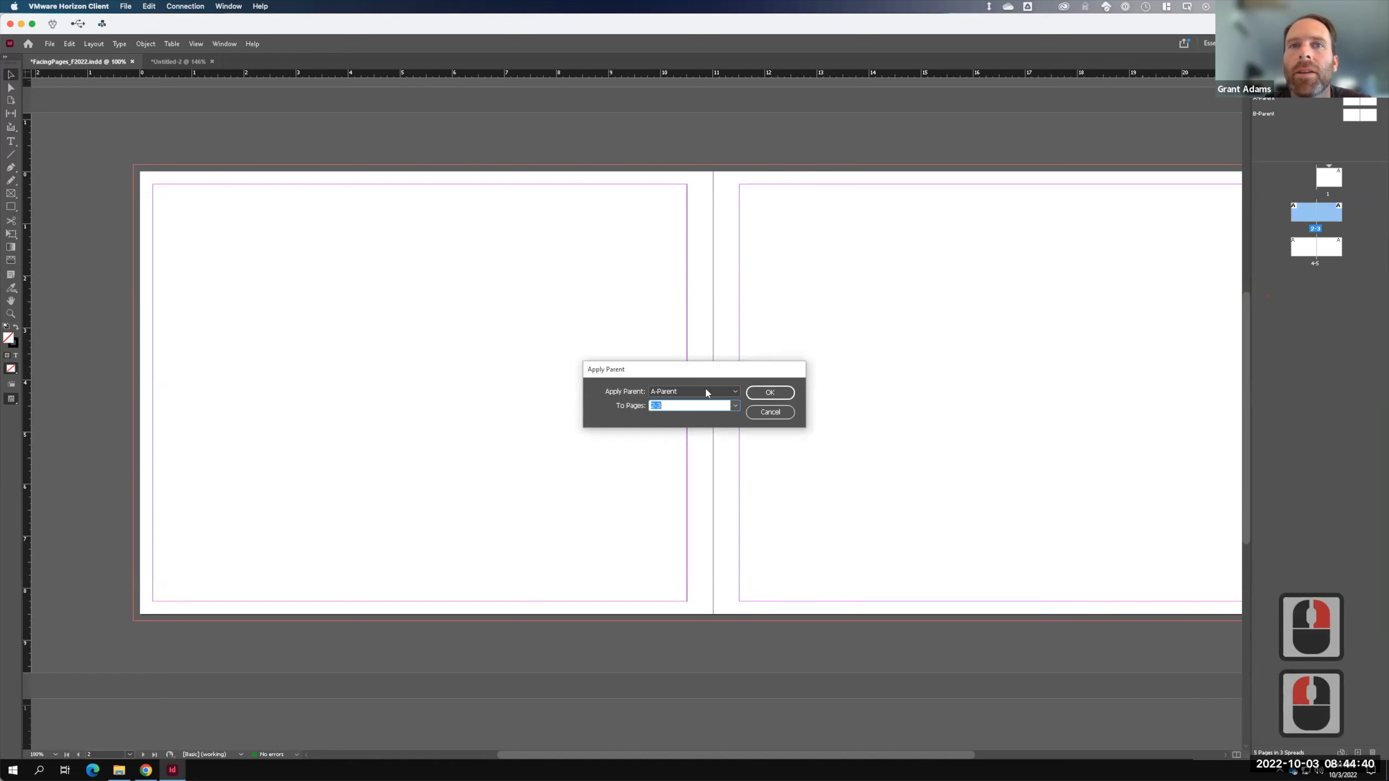
{"action": "left_click", "coordinate": [737, 392]}
{"action": "left_click", "coordinate": [667, 425]}
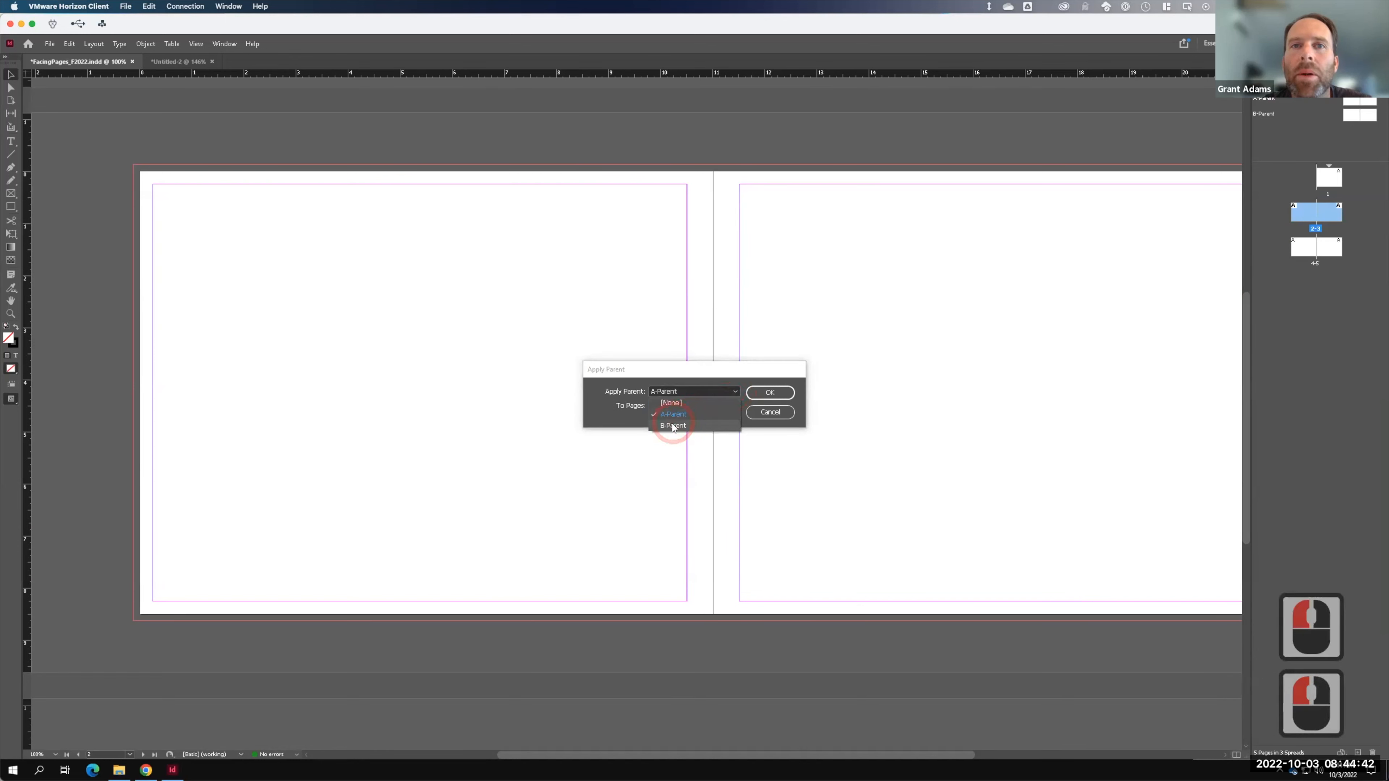
{"action": "left_click", "coordinate": [774, 395]}
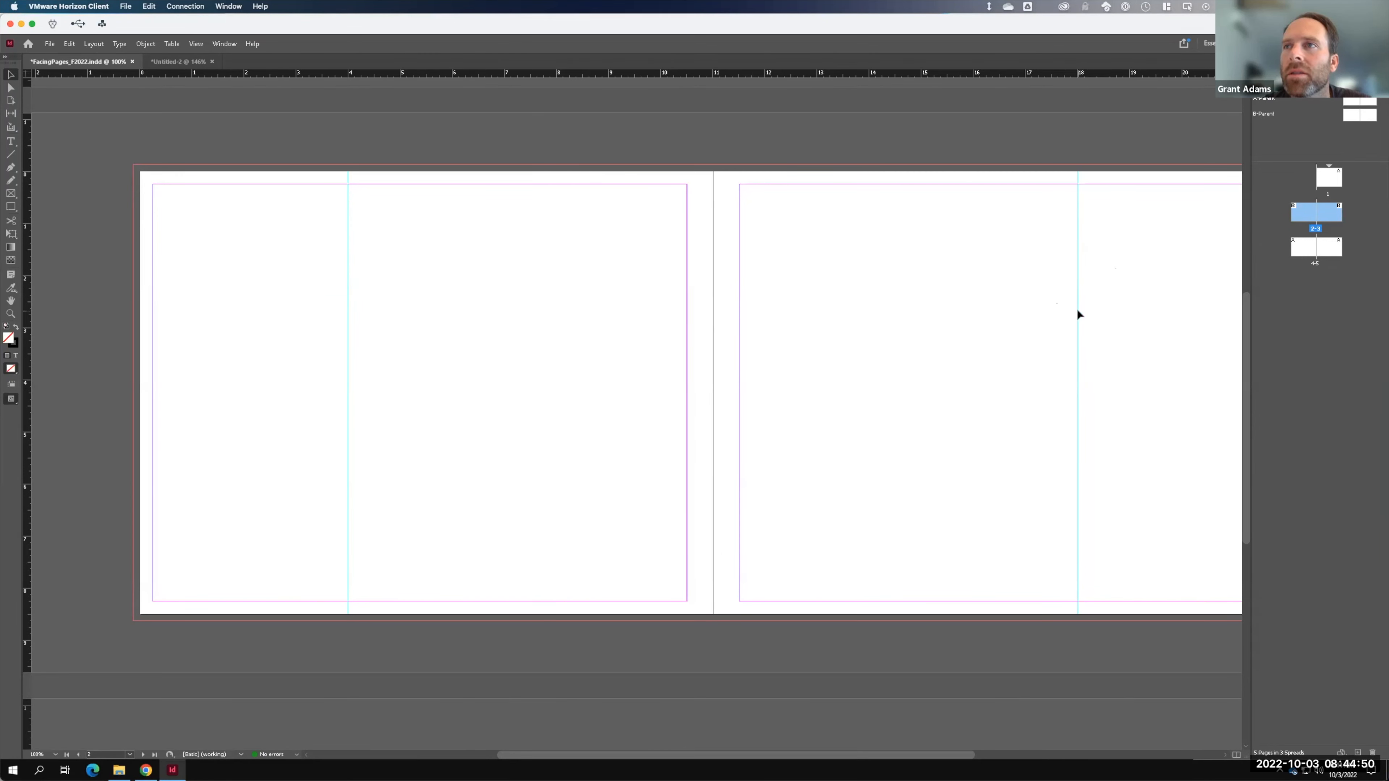
- Apply B-Parent to pages 4-5
{"action": "double_click", "coordinate": [1309, 254]}
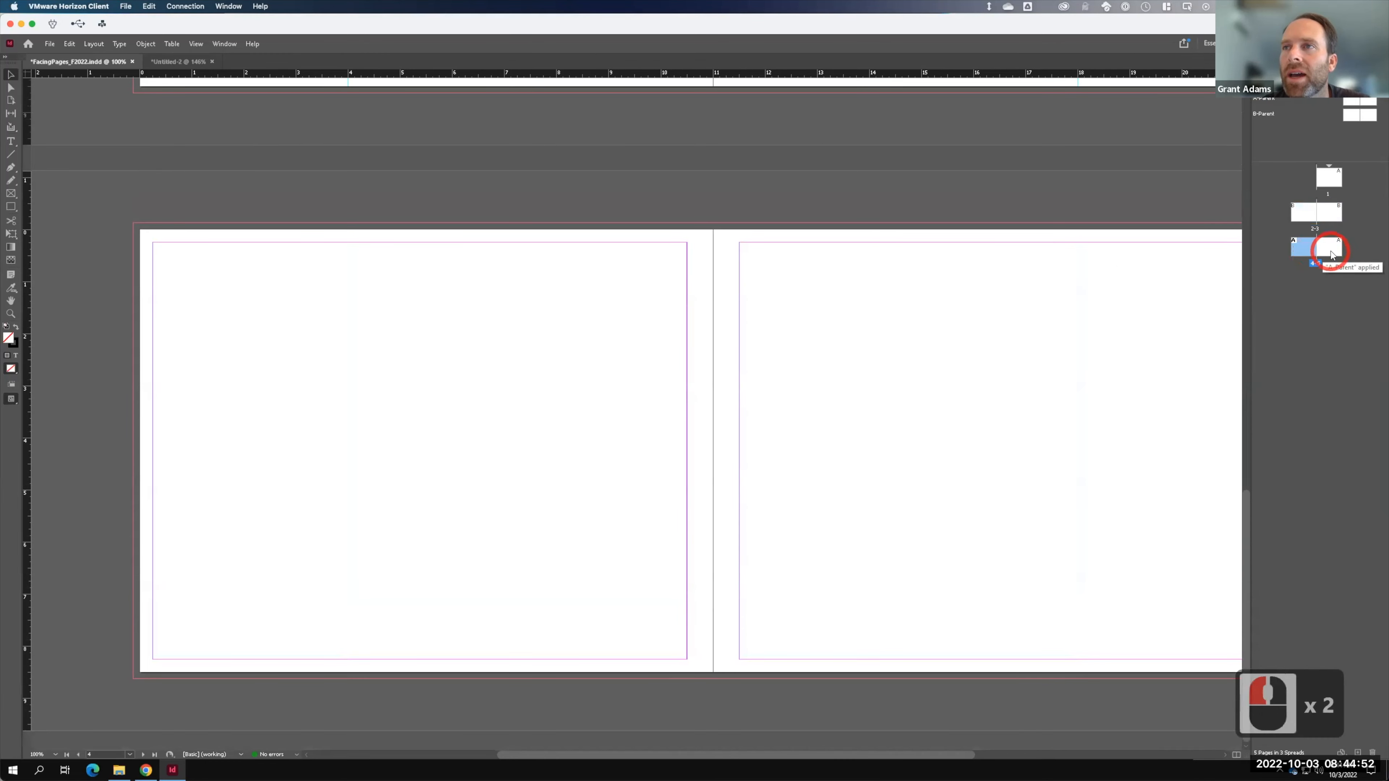
{"action": "left_click", "coordinate": [1338, 253], "text": "shift"}
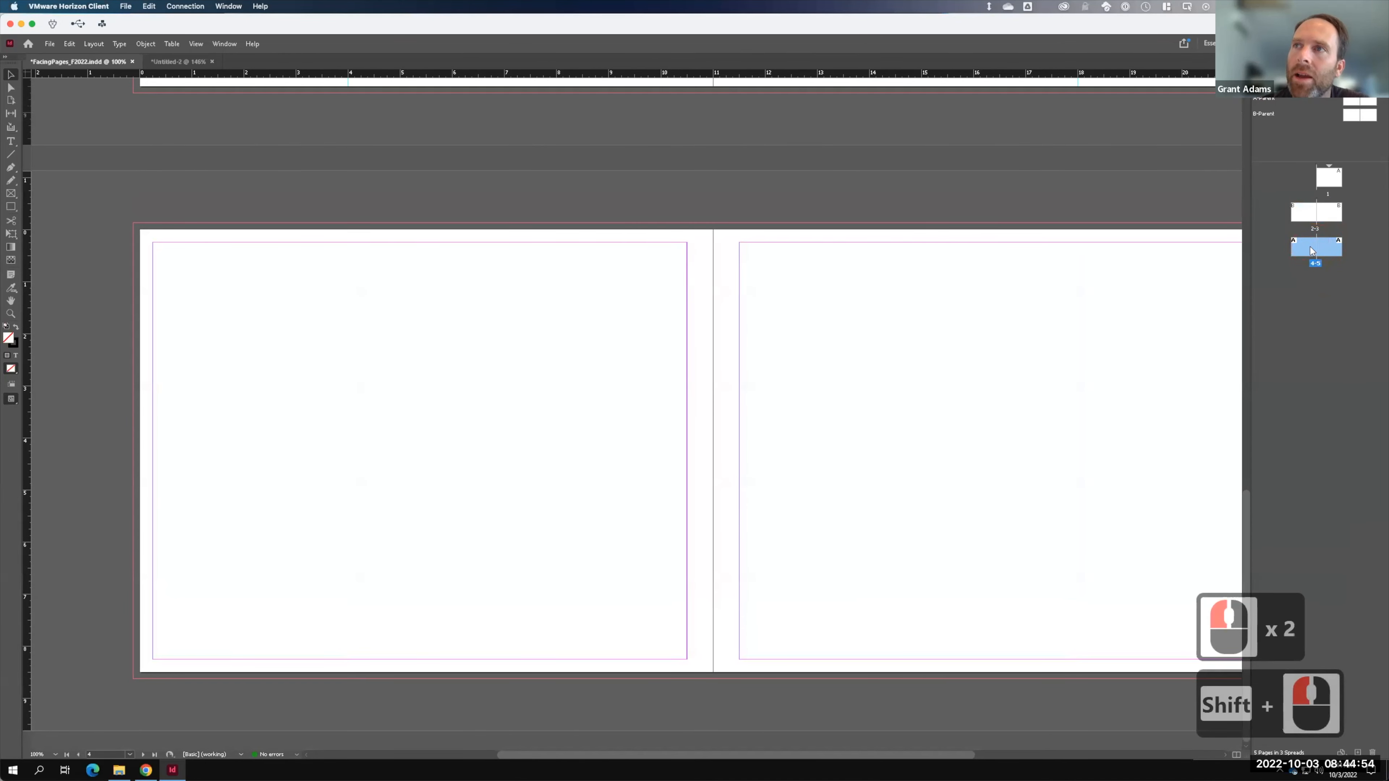
{"action": "right_click", "coordinate": [1310, 251]}
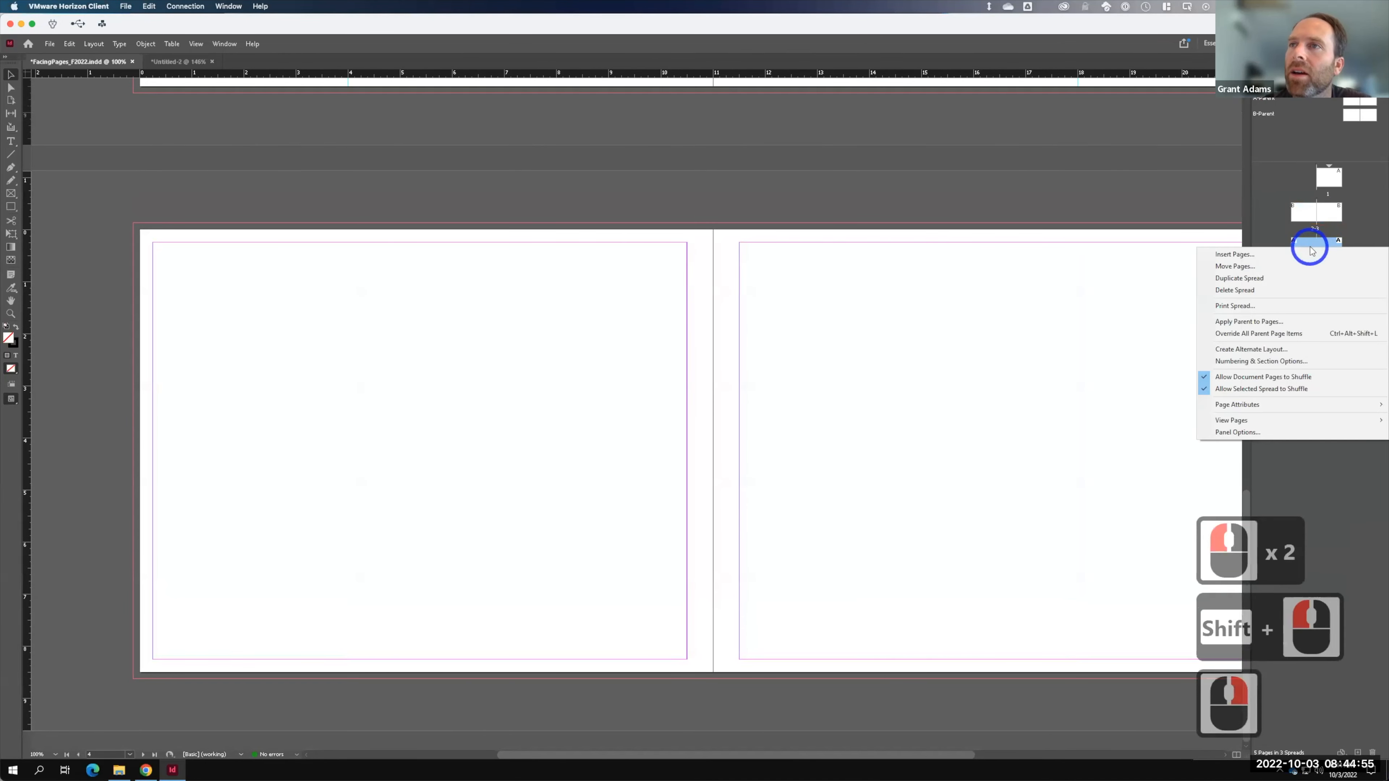
{"action": "left_click", "coordinate": [1251, 322]}
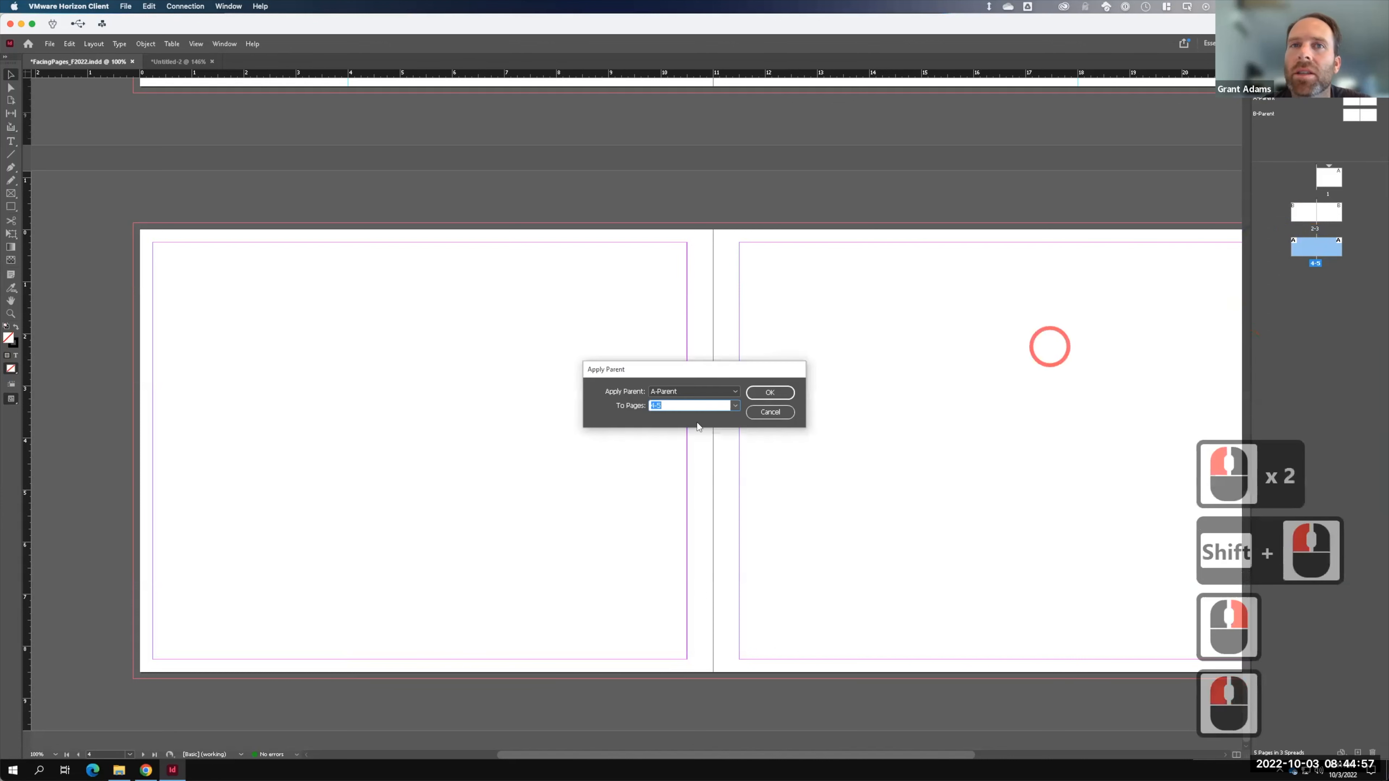
{"action": "left_click", "coordinate": [735, 405]}
{"action": "left_click", "coordinate": [673, 415]}
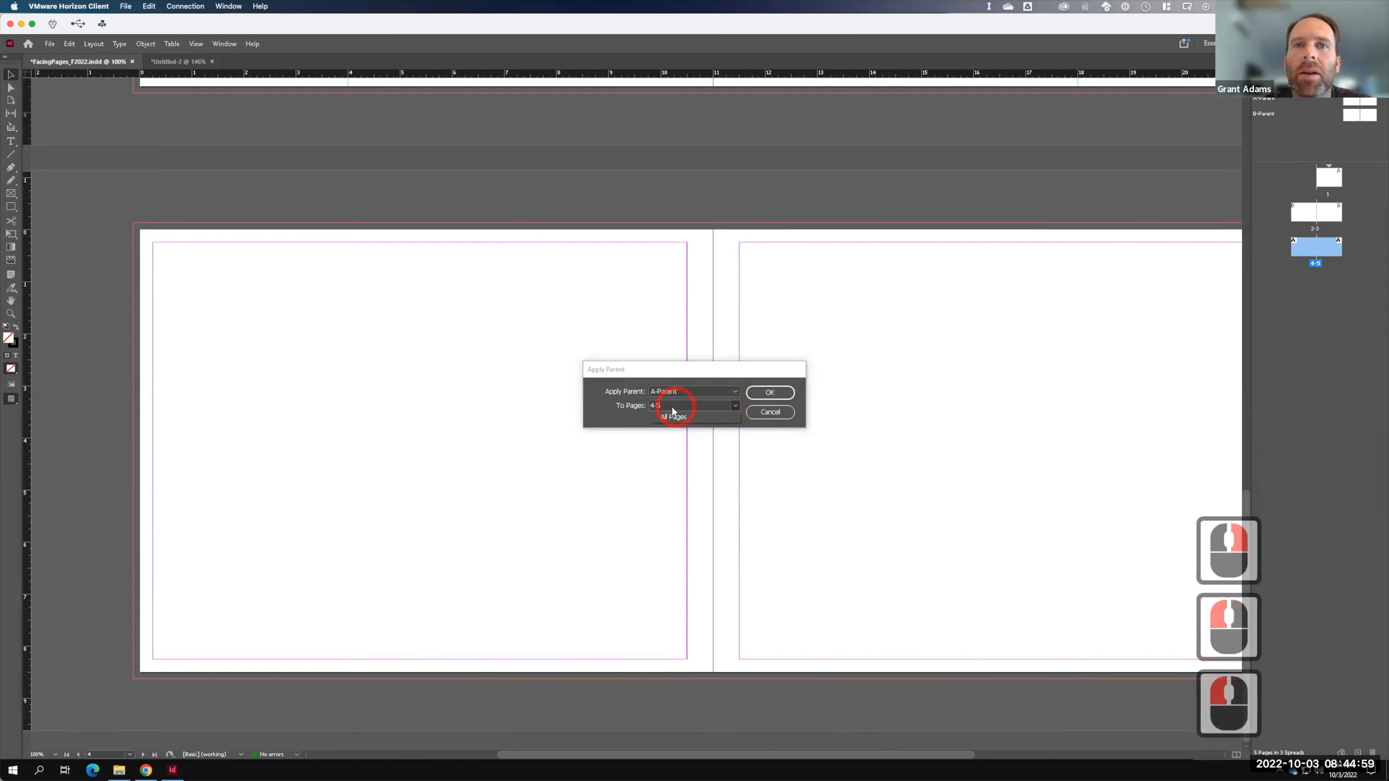
{"action": "left_click", "coordinate": [697, 391]}
{"action": "left_click", "coordinate": [677, 425]}
{"action": "left_click", "coordinate": [764, 393]}
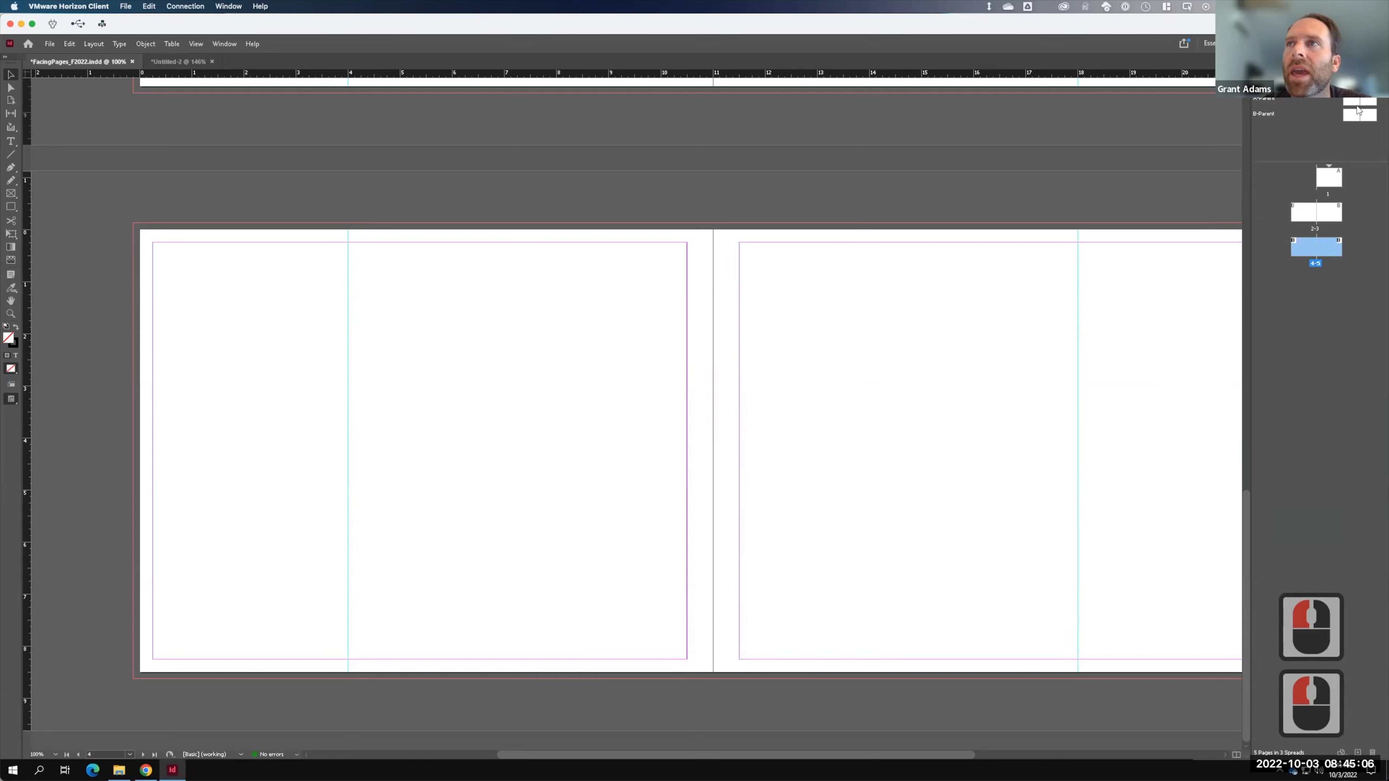
- Add B-Parent horizontal guides at 1.39 in and 7.25 in, deleting a stray one near 8.625 in
{"action": "double_click", "coordinate": [1358, 112]}
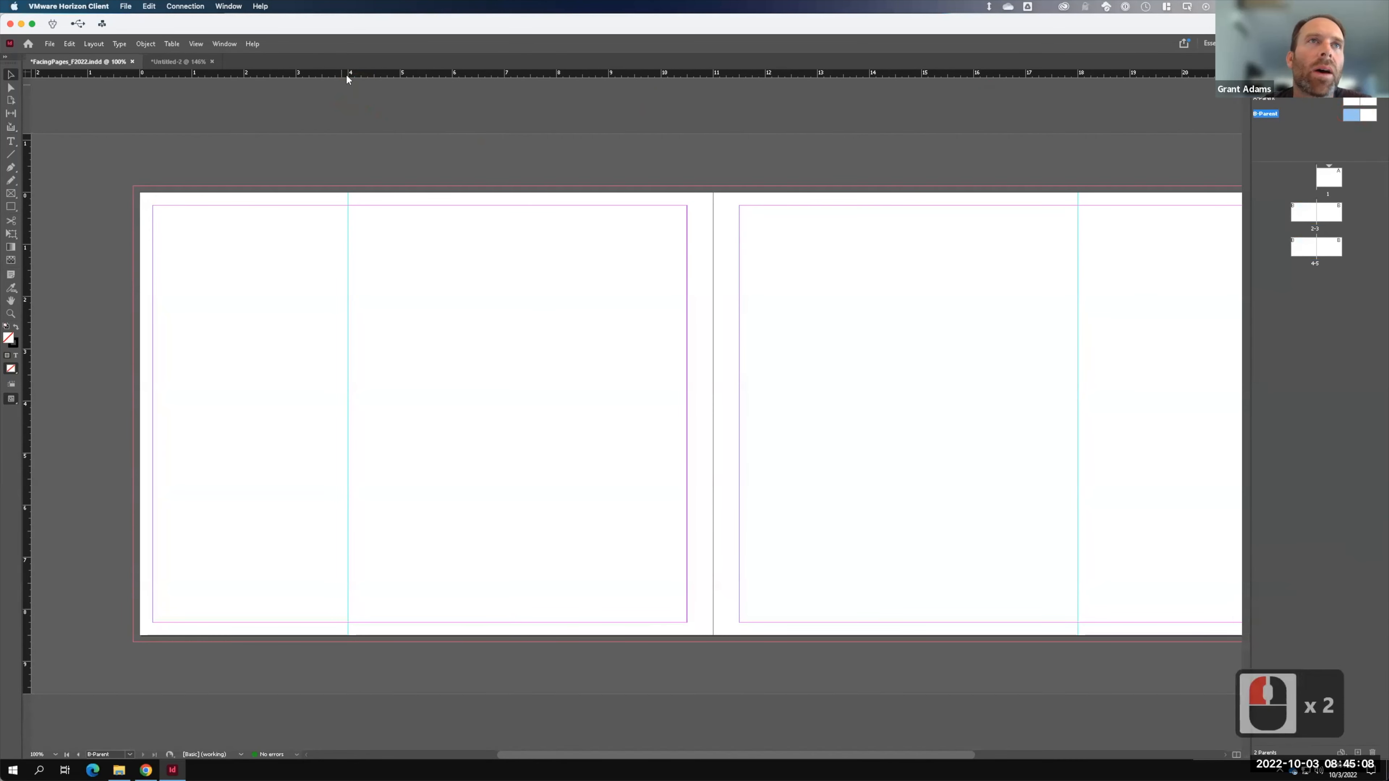
{"action": "mouse_move", "coordinate": [369, 74]}
{"action": "left_mouse_down"}
{"action": "mouse_move", "coordinate": [371, 264]}
{"action": "mouse_move", "coordinate": [123, 257]}
{"action": "mouse_move", "coordinate": [101, 258]}
{"action": "mouse_move", "coordinate": [308, 267]}
{"action": "mouse_move", "coordinate": [79, 272]}
{"action": "mouse_move", "coordinate": [80, 253]}
{"action": "mouse_move", "coordinate": [80, 284]}
{"action": "mouse_move", "coordinate": [77, 268]}
{"action": "left_mouse_up"}
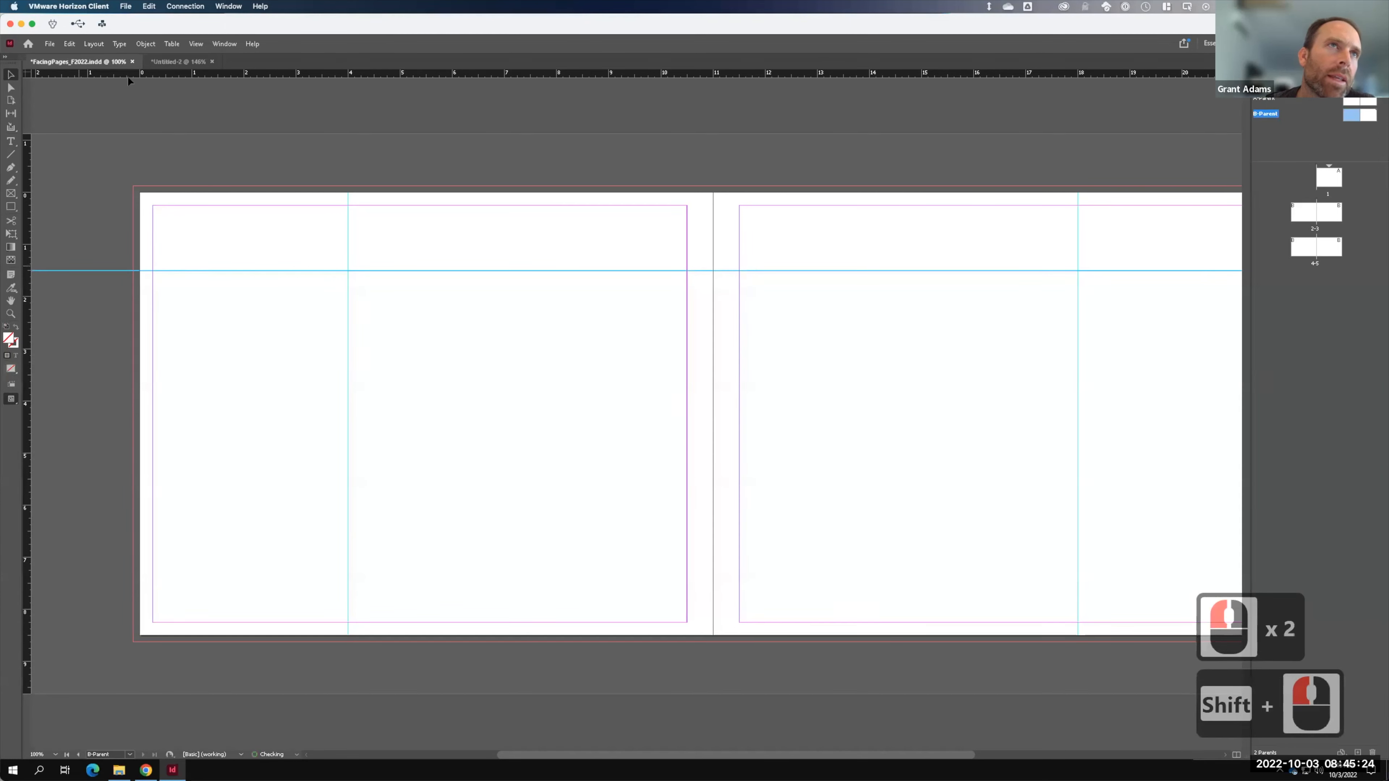
{"action": "left_click_drag", "start_coordinate": [125, 71], "coordinate": [249, 557]}
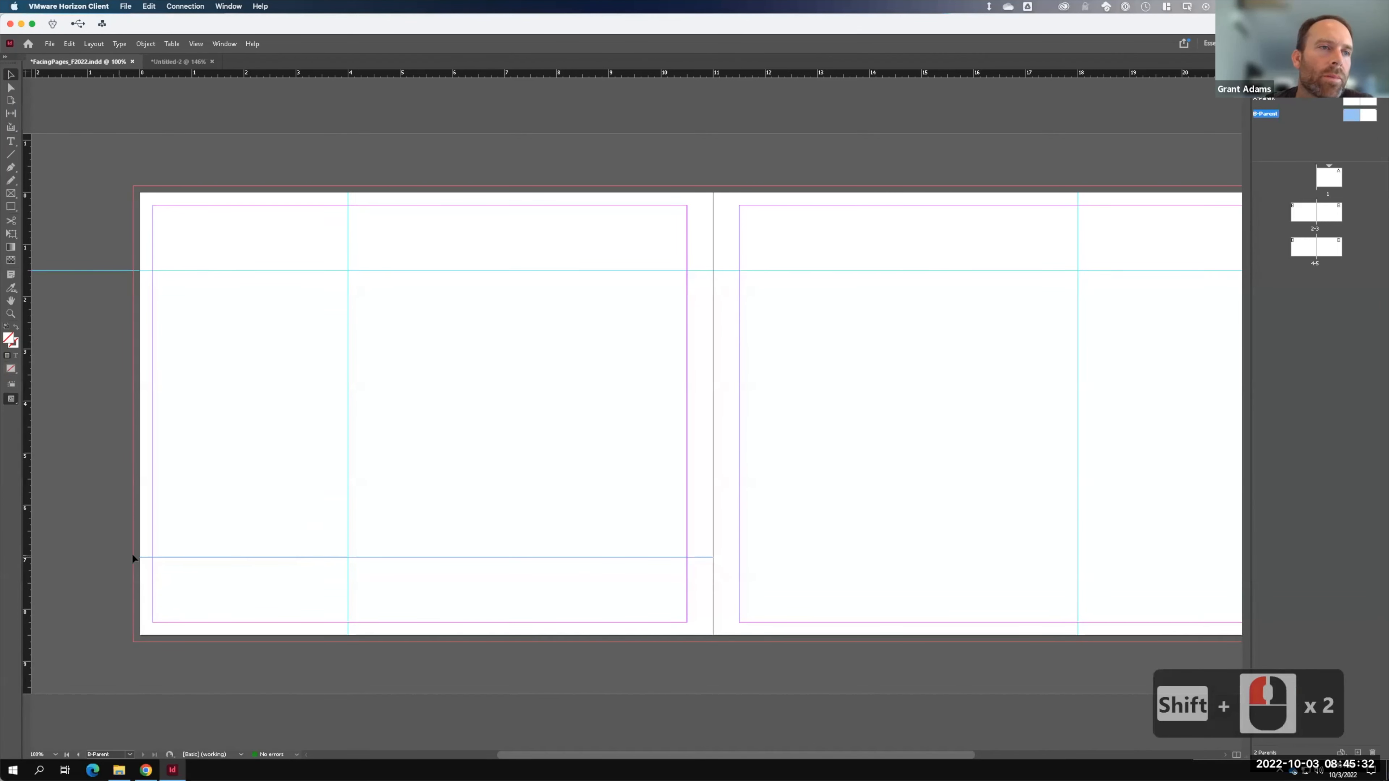
{"action": "key", "text": "BackSpace"}
{"action": "left_click_drag", "start_coordinate": [195, 68], "coordinate": [69, 557]}
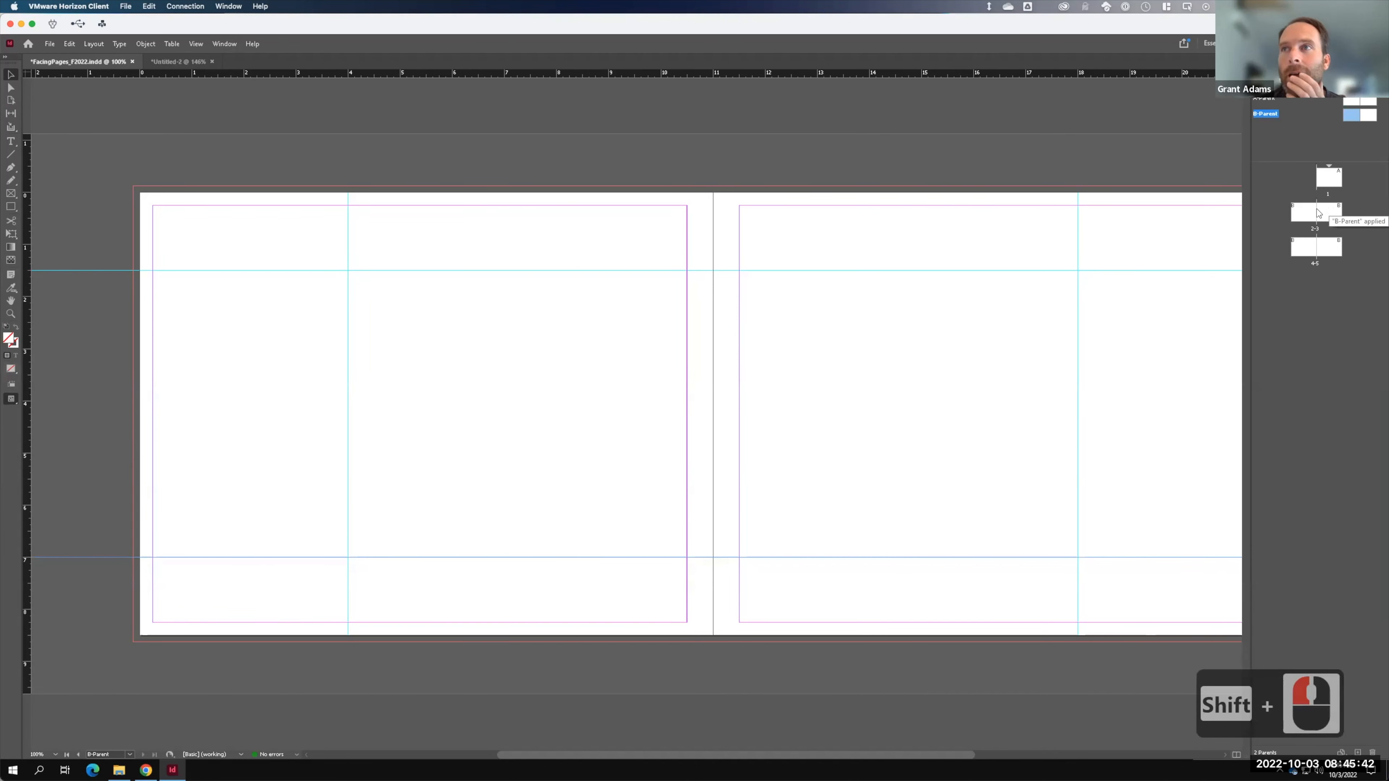
- Check that the new guides appear on spreads 2-3 and 4-5
{"action": "double_click", "coordinate": [1333, 219]}
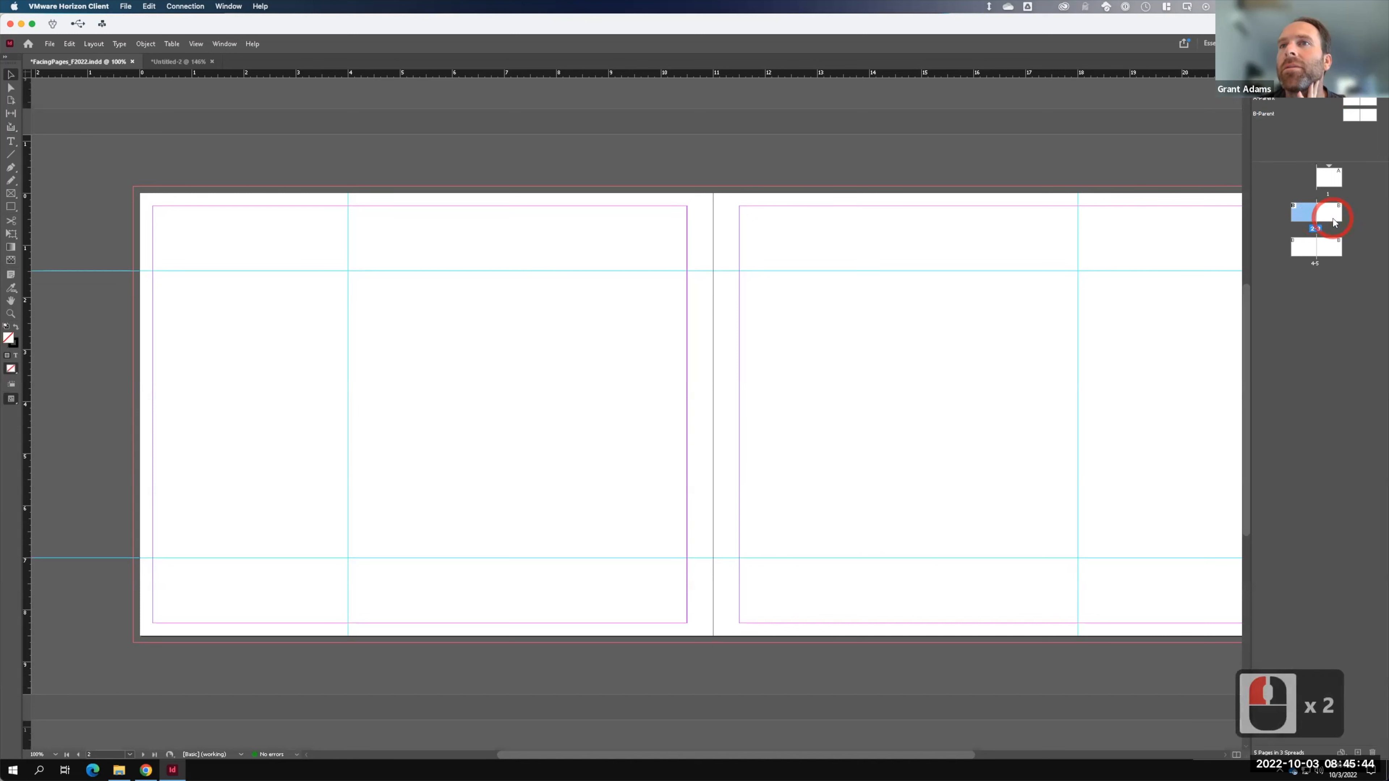
{"action": "left_click", "coordinate": [1333, 220]}
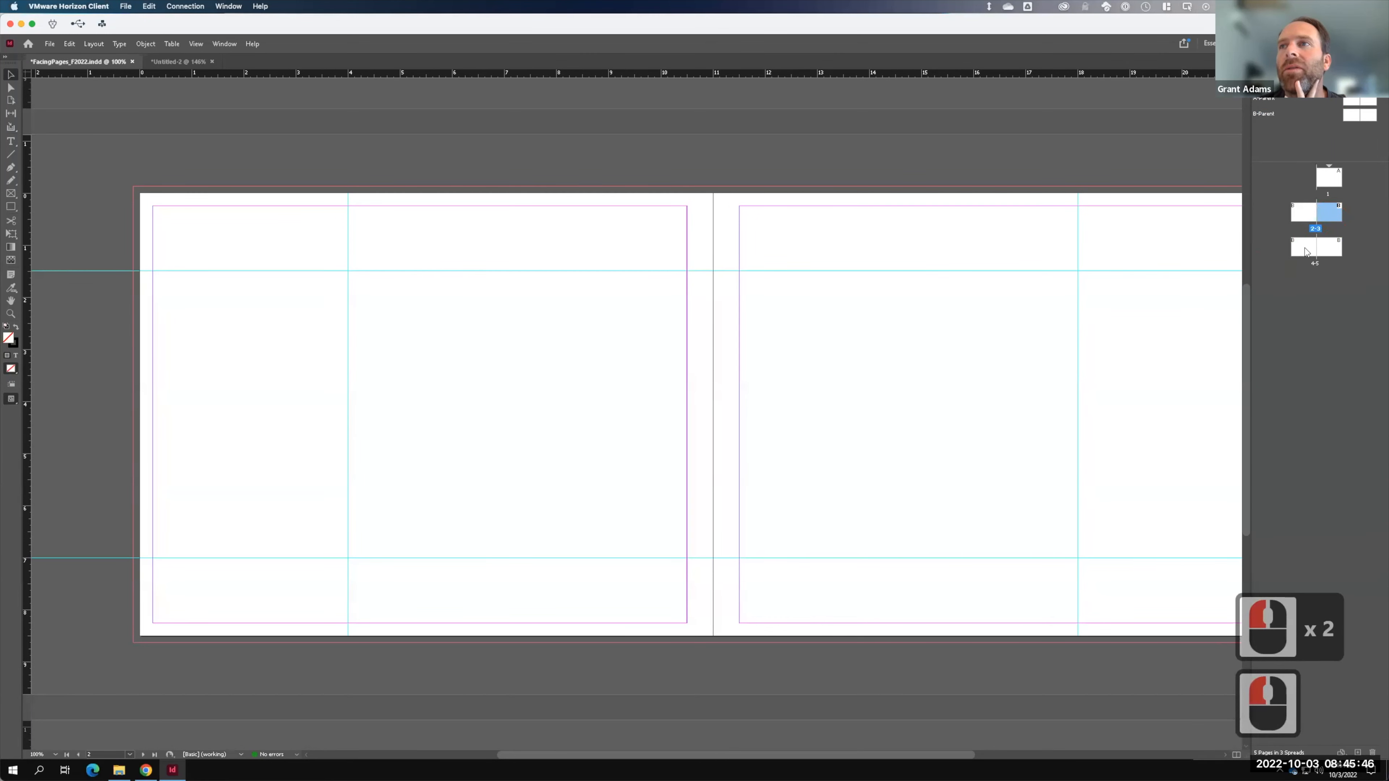
{"action": "double_click", "coordinate": [1328, 247]}
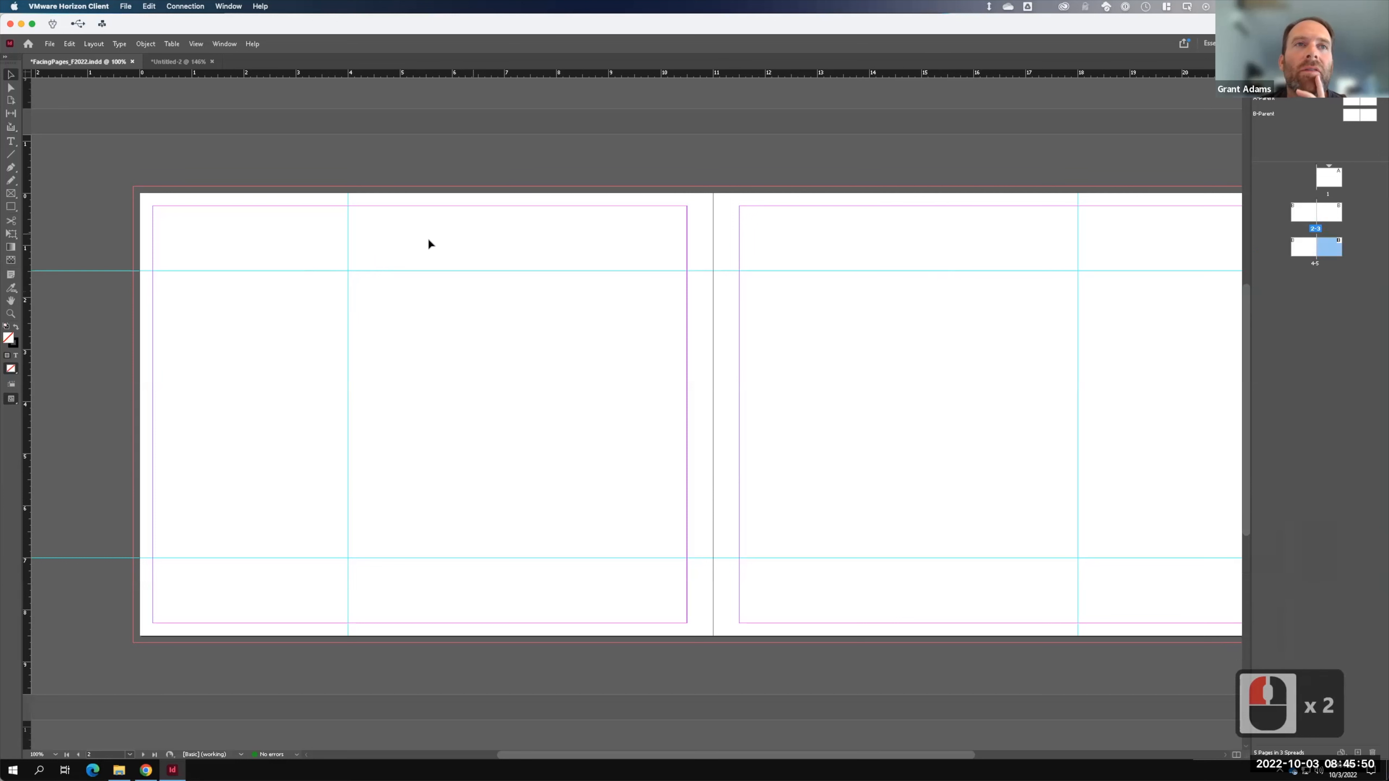
{"action": "left_click_drag", "start_coordinate": [382, 278], "coordinate": [295, 337]}
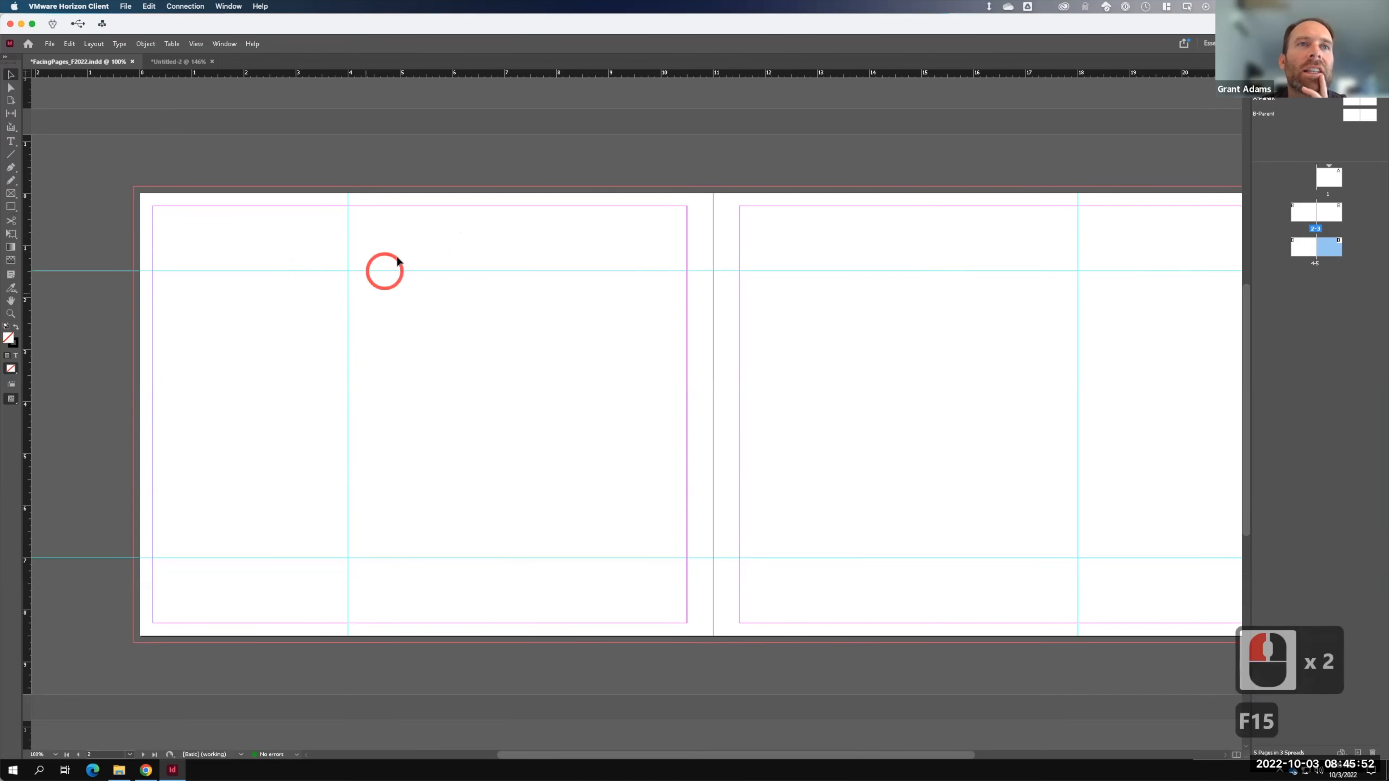
{"action": "left_click_drag", "start_coordinate": [394, 261], "coordinate": [300, 335]}
{"action": "left_click", "coordinate": [1227, 262]}
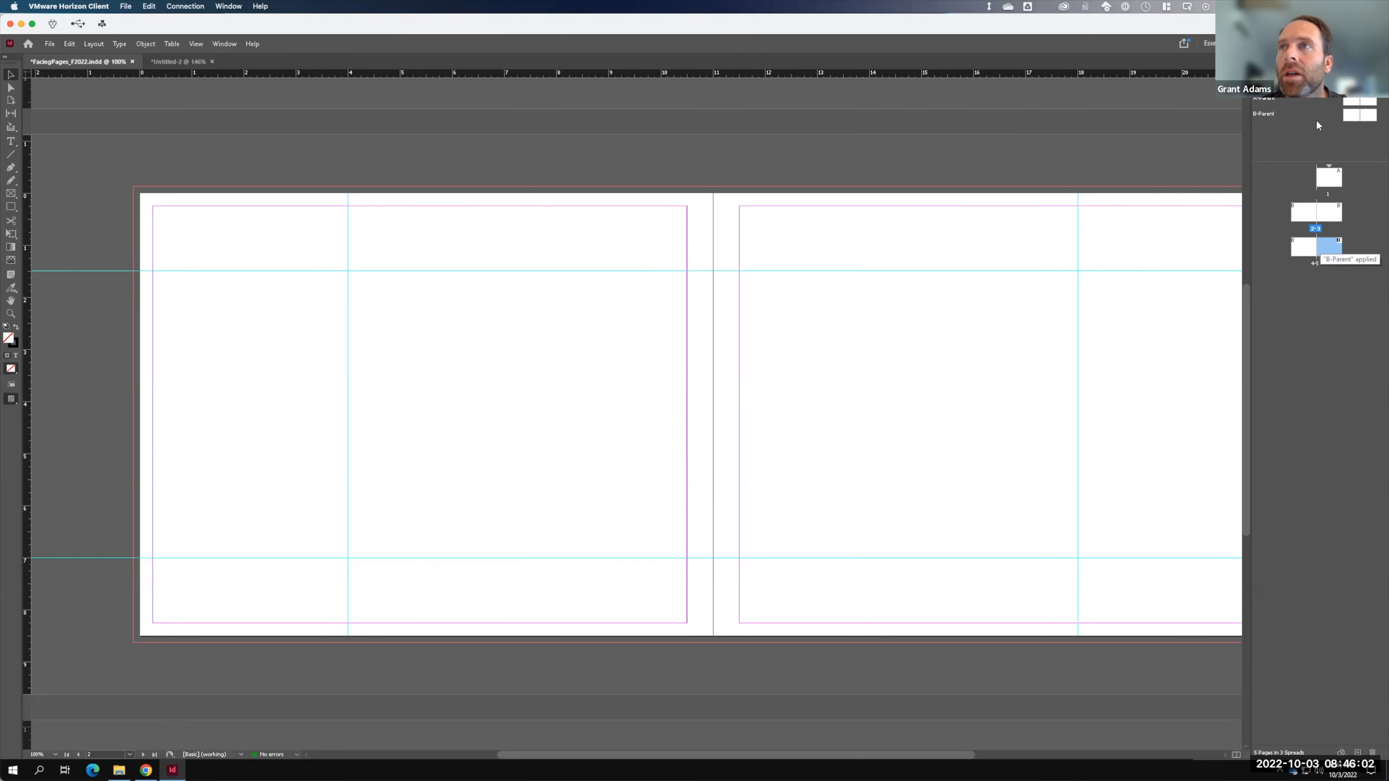
- Draw a graphics frame on the B-Parent's right page, stretched to the guide and full page height
{"action": "double_click", "coordinate": [1357, 118]}
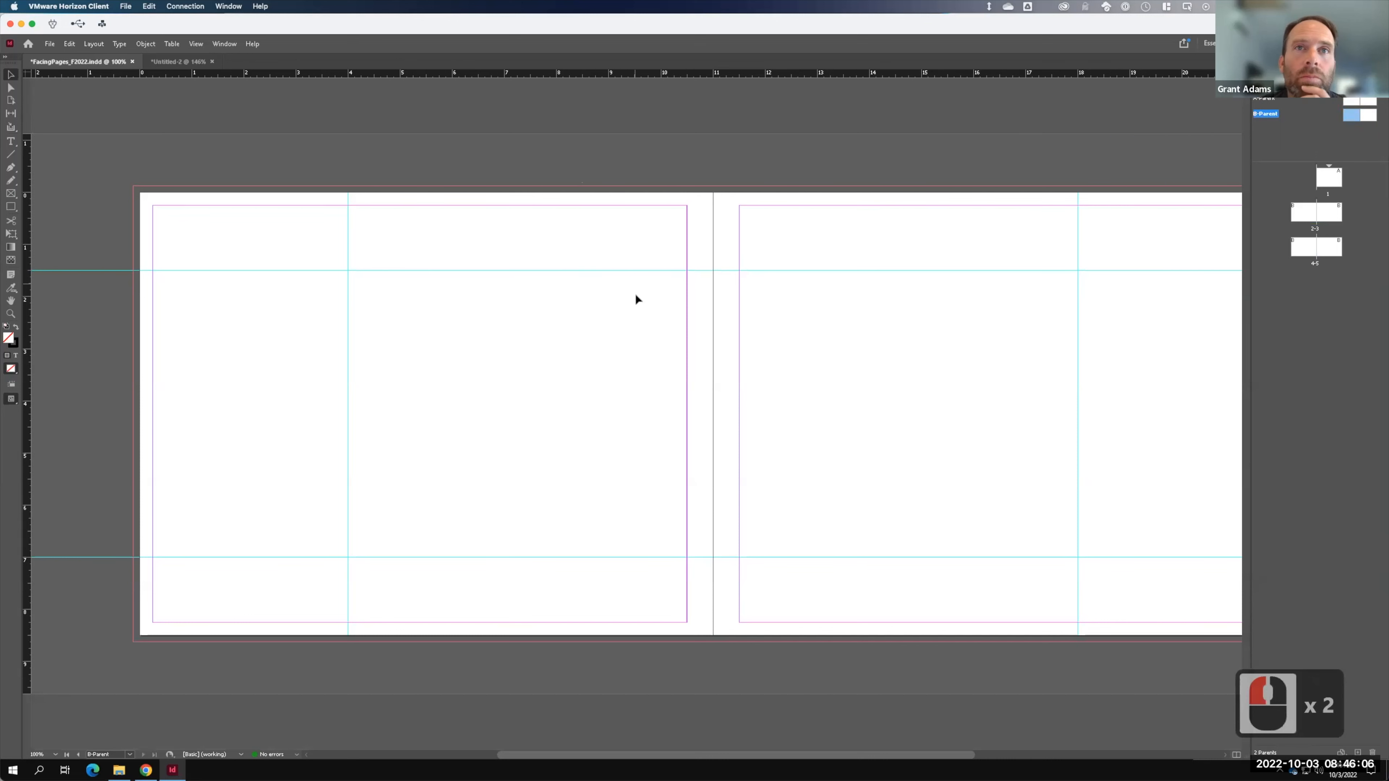
{"action": "left_click", "coordinate": [13, 194]}
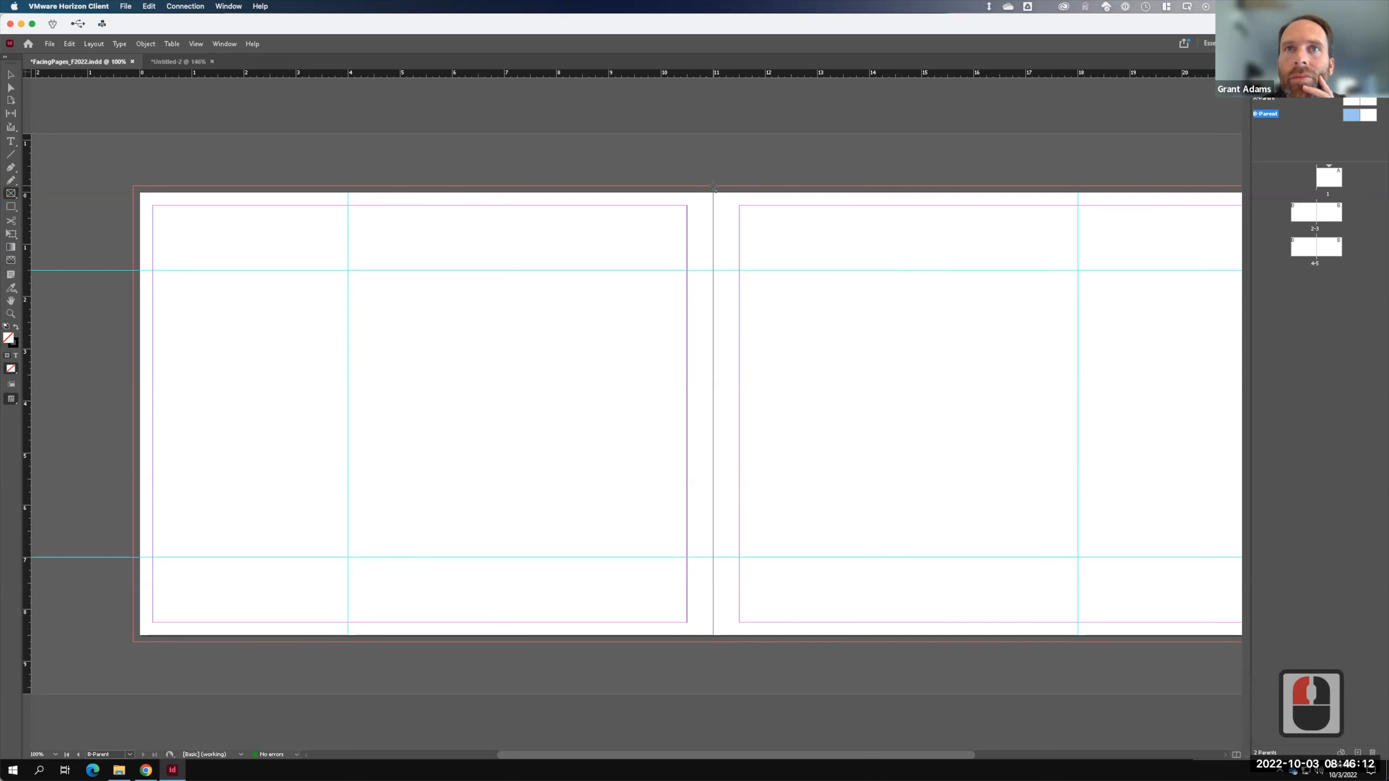
{"action": "left_click_drag", "start_coordinate": [713, 188], "coordinate": [1078, 646]}
{"action": "key", "text": "shift"}
{"action": "left_click_drag", "start_coordinate": [1077, 644], "coordinate": [1079, 645]}
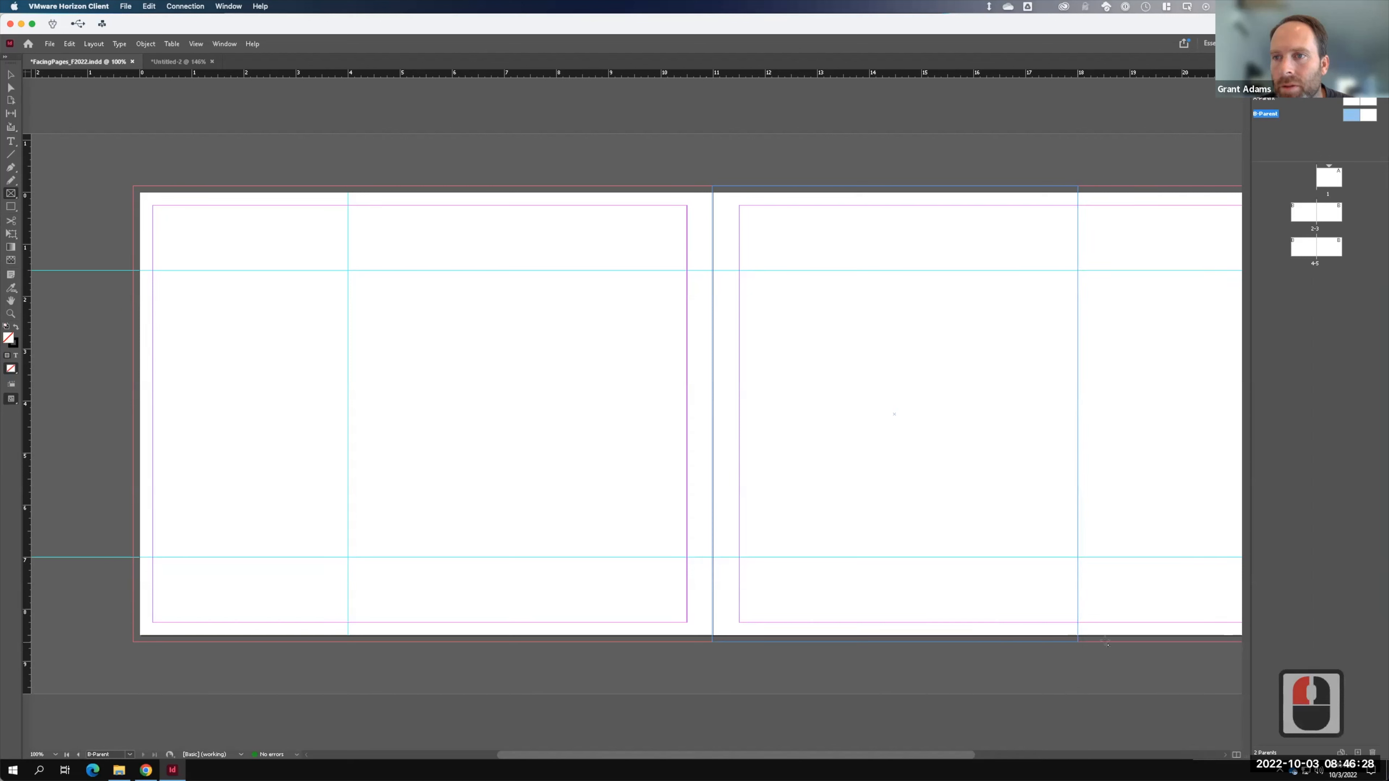
{"action": "key", "text": "v"}
{"action": "left_click", "coordinate": [712, 283]}
{"action": "left_click_drag", "start_coordinate": [712, 414], "coordinate": [713, 416]}
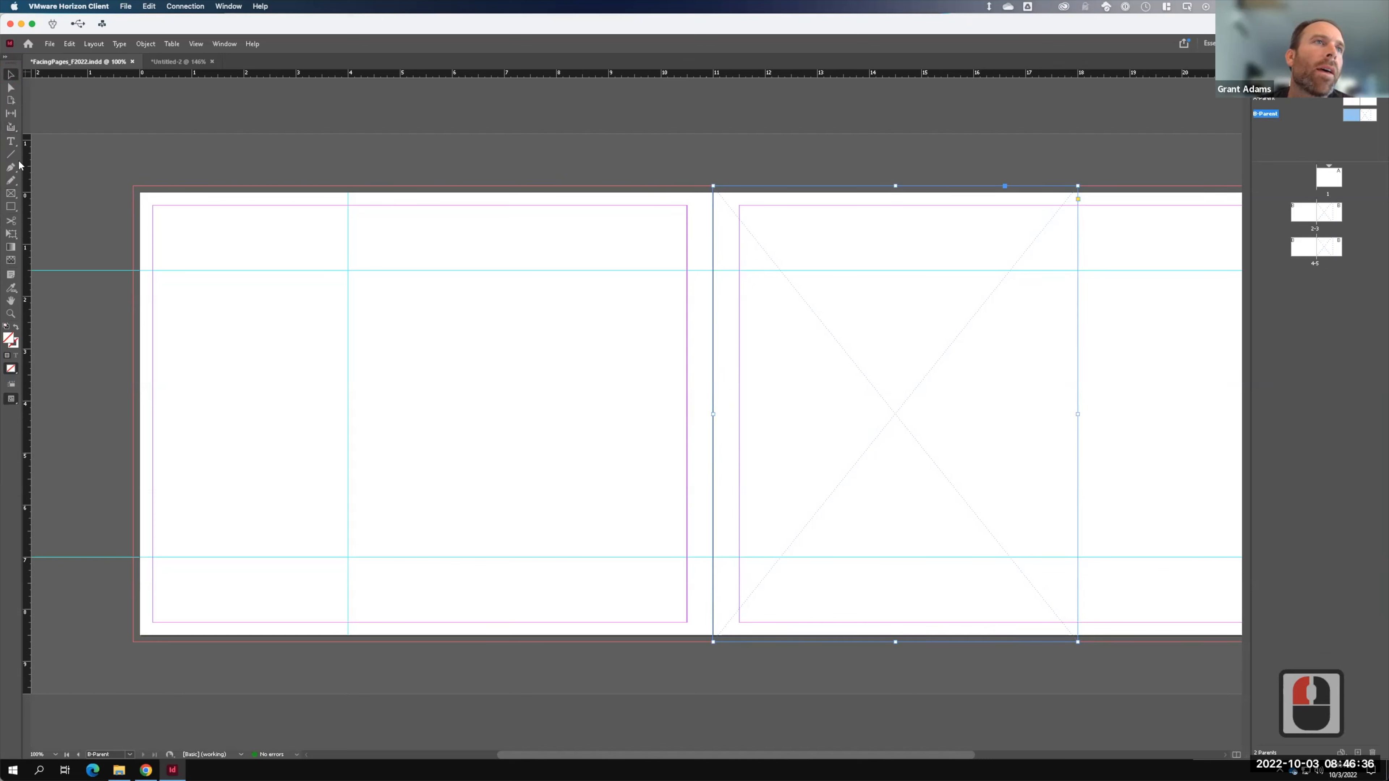
- Draw a frame covering the whole left page, then check it on spread 2-3
{"action": "left_click", "coordinate": [11, 193]}
{"action": "mouse_move", "coordinate": [135, 189]}
{"action": "left_mouse_down"}
{"action": "mouse_move", "coordinate": [356, 356]}
{"action": "mouse_move", "coordinate": [611, 615]}
{"action": "mouse_move", "coordinate": [682, 651]}
{"action": "mouse_move", "coordinate": [713, 641]}
{"action": "left_mouse_up"}
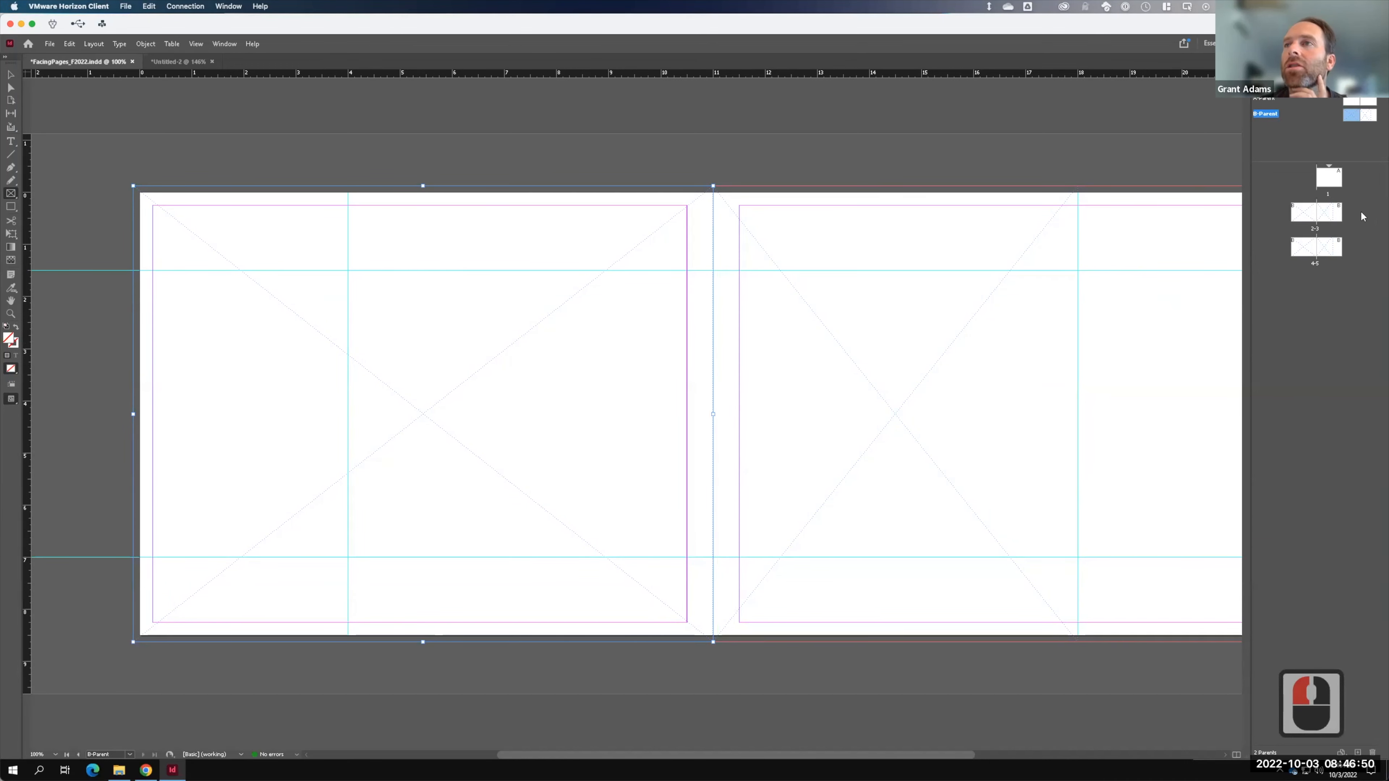
{"action": "double_click", "coordinate": [1302, 212]}
{"action": "key", "text": "F15"}
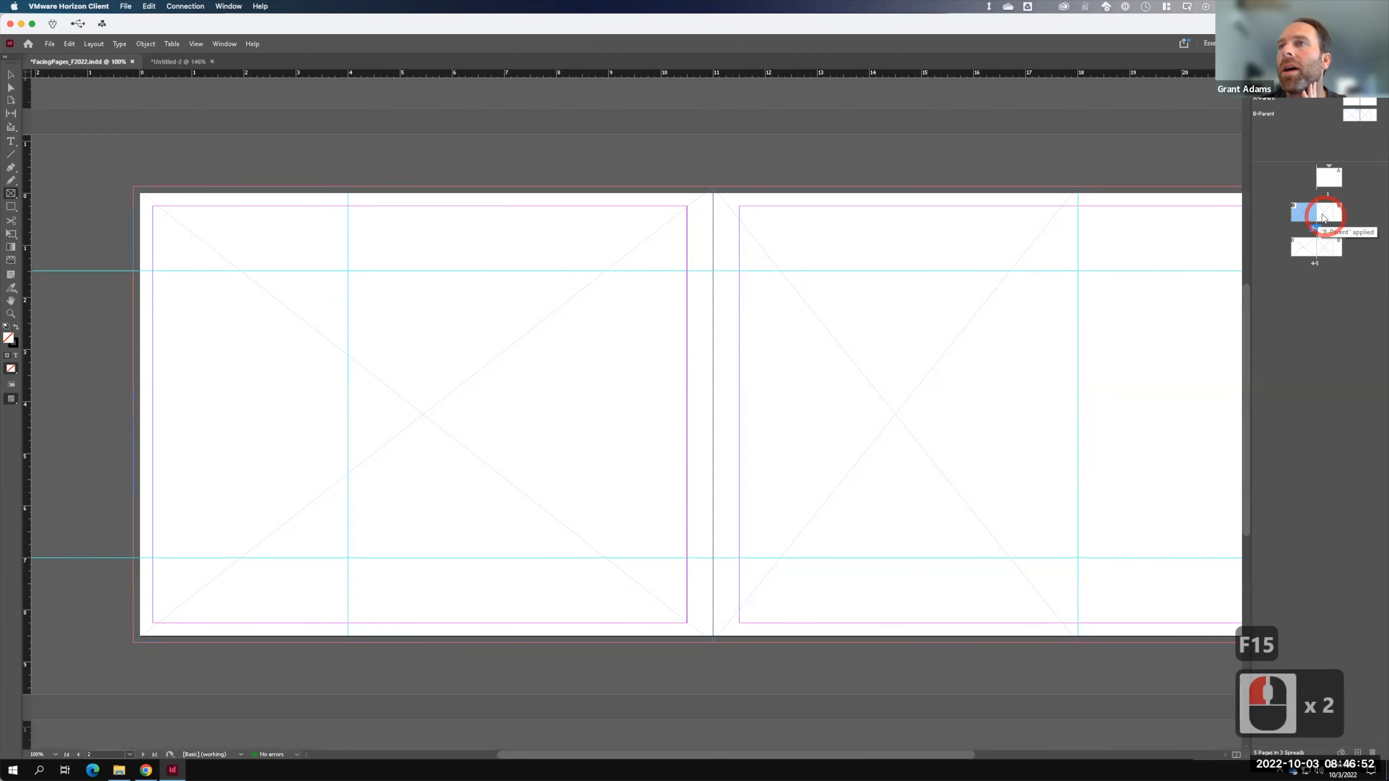
- Draw a small frame at the upper left of the B-Parent's left page
{"action": "left_click", "coordinate": [1328, 213]}
{"action": "double_click", "coordinate": [1302, 248]}
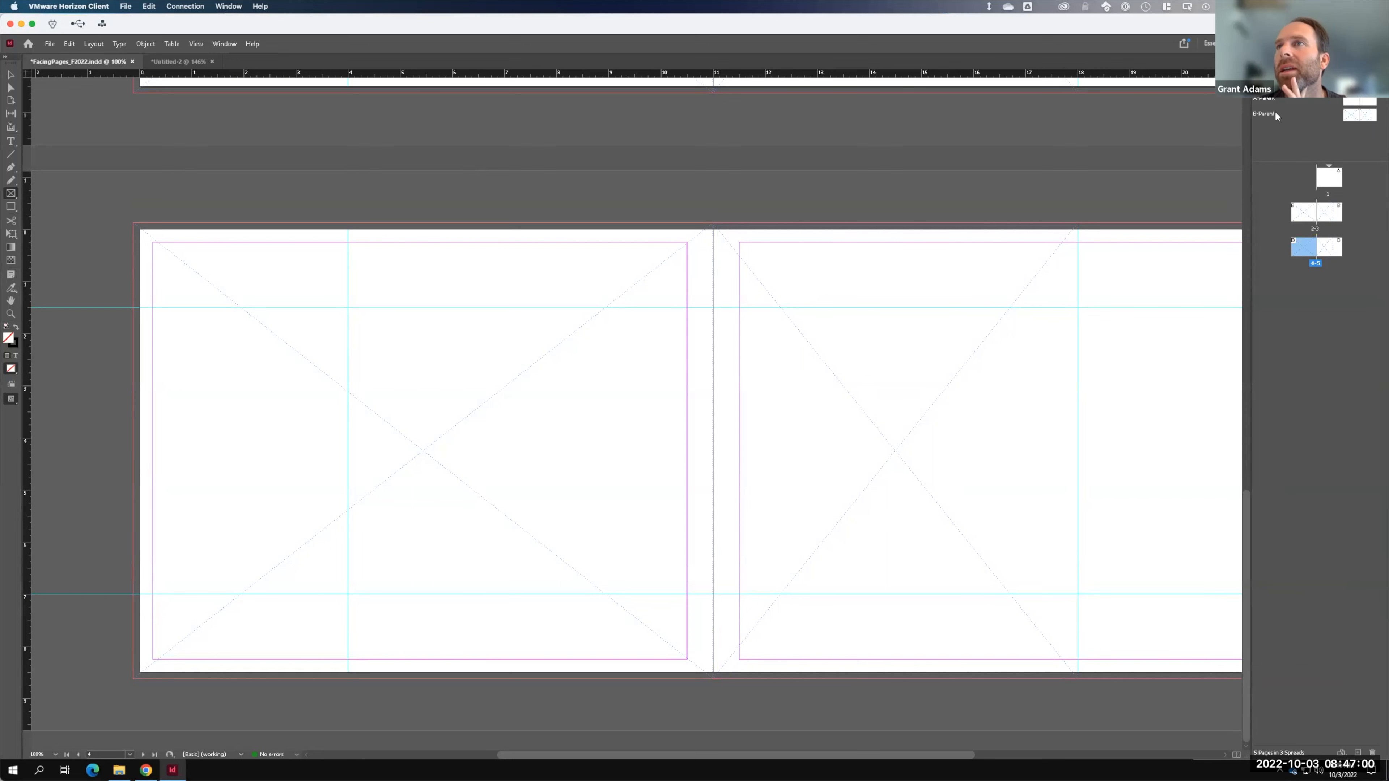
{"action": "double_click", "coordinate": [1355, 115]}
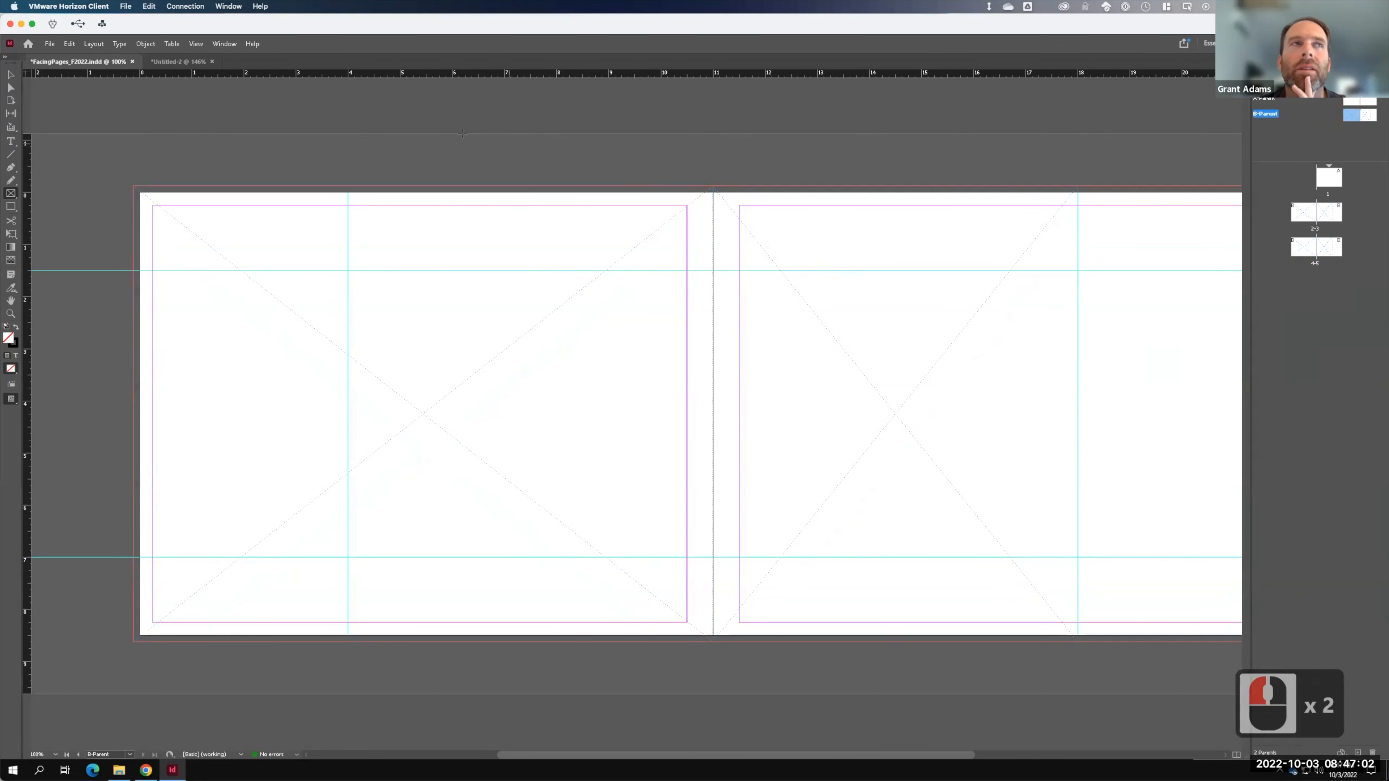
{"action": "left_click", "coordinate": [11, 75]}
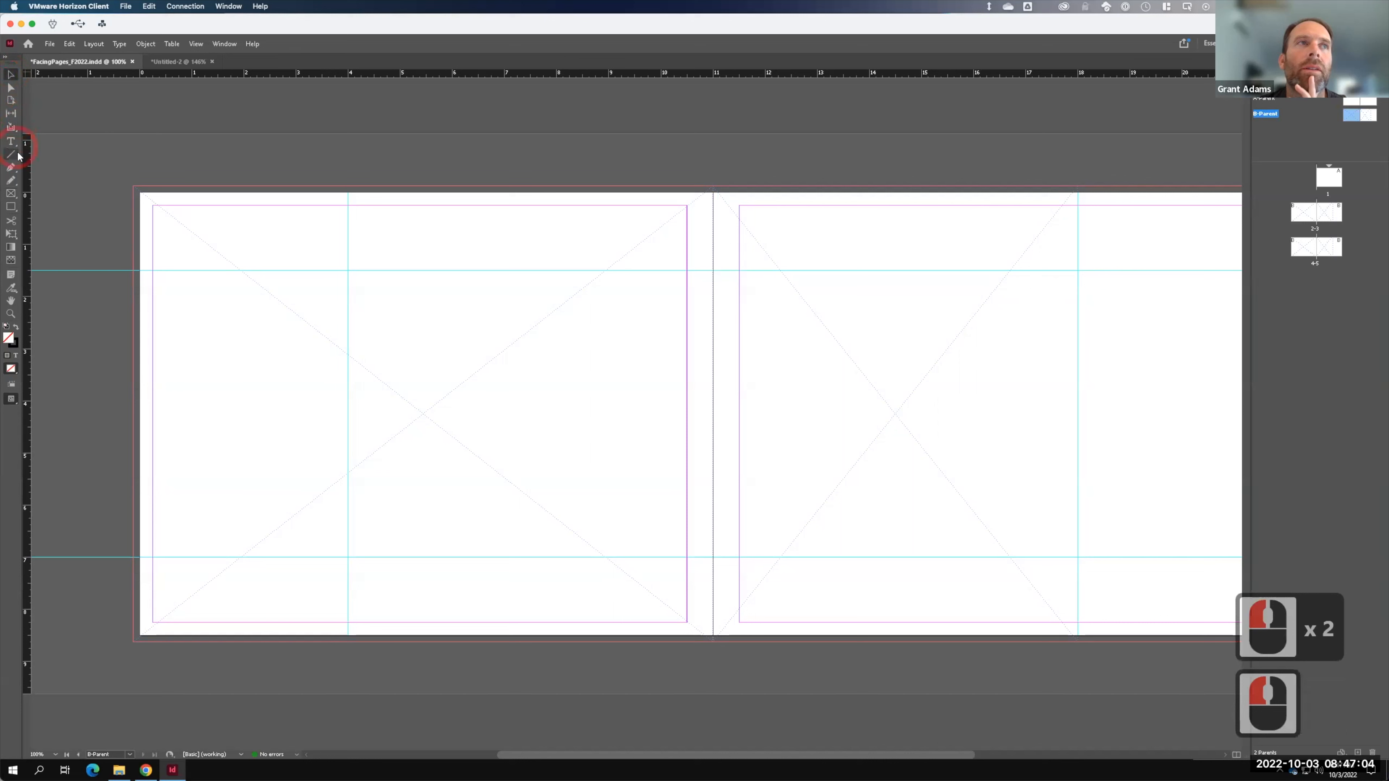
{"action": "left_click", "coordinate": [11, 193]}
{"action": "left_click_drag", "start_coordinate": [204, 311], "coordinate": [363, 463]}
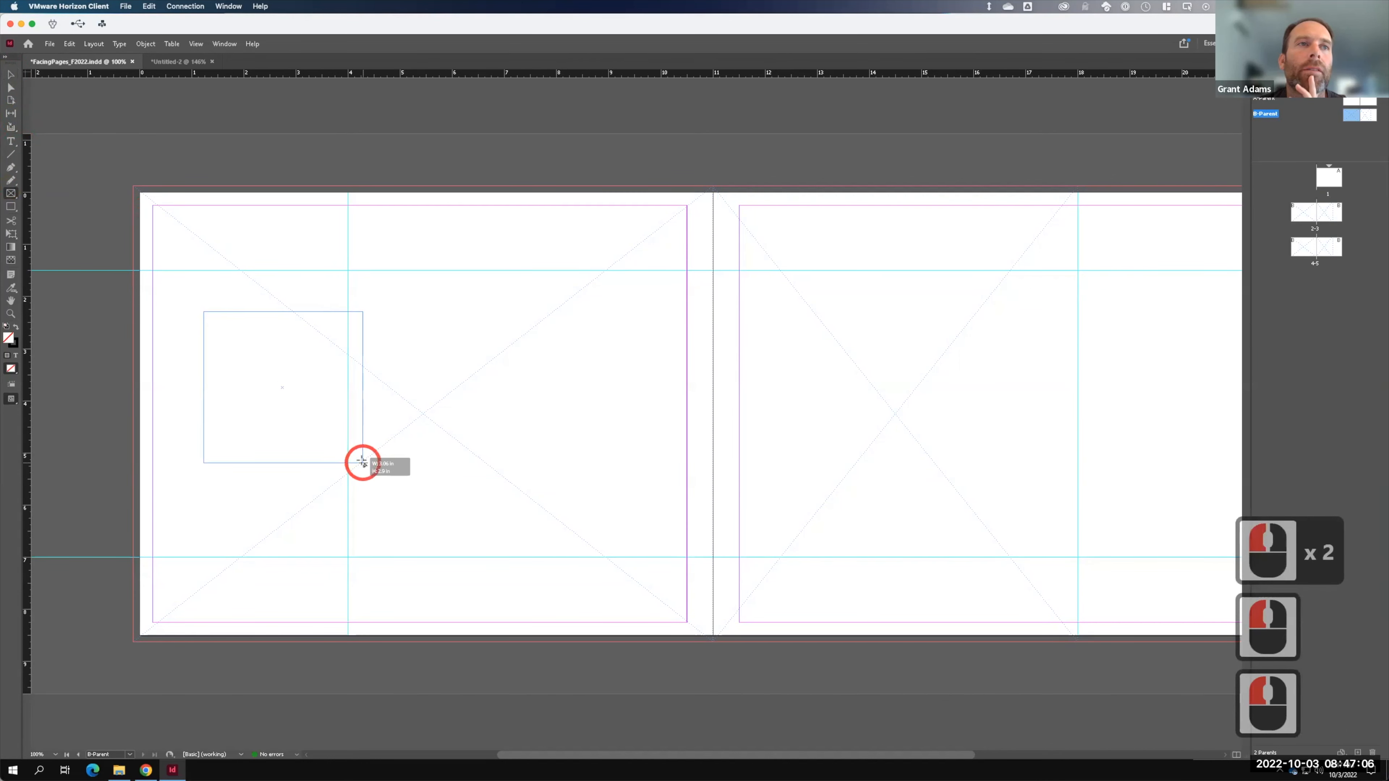
- Place the abstract black-and-white image from Ex111 - Sample Files into the frame
{"action": "left_click", "coordinate": [49, 44]}
{"action": "left_click", "coordinate": [88, 194]}
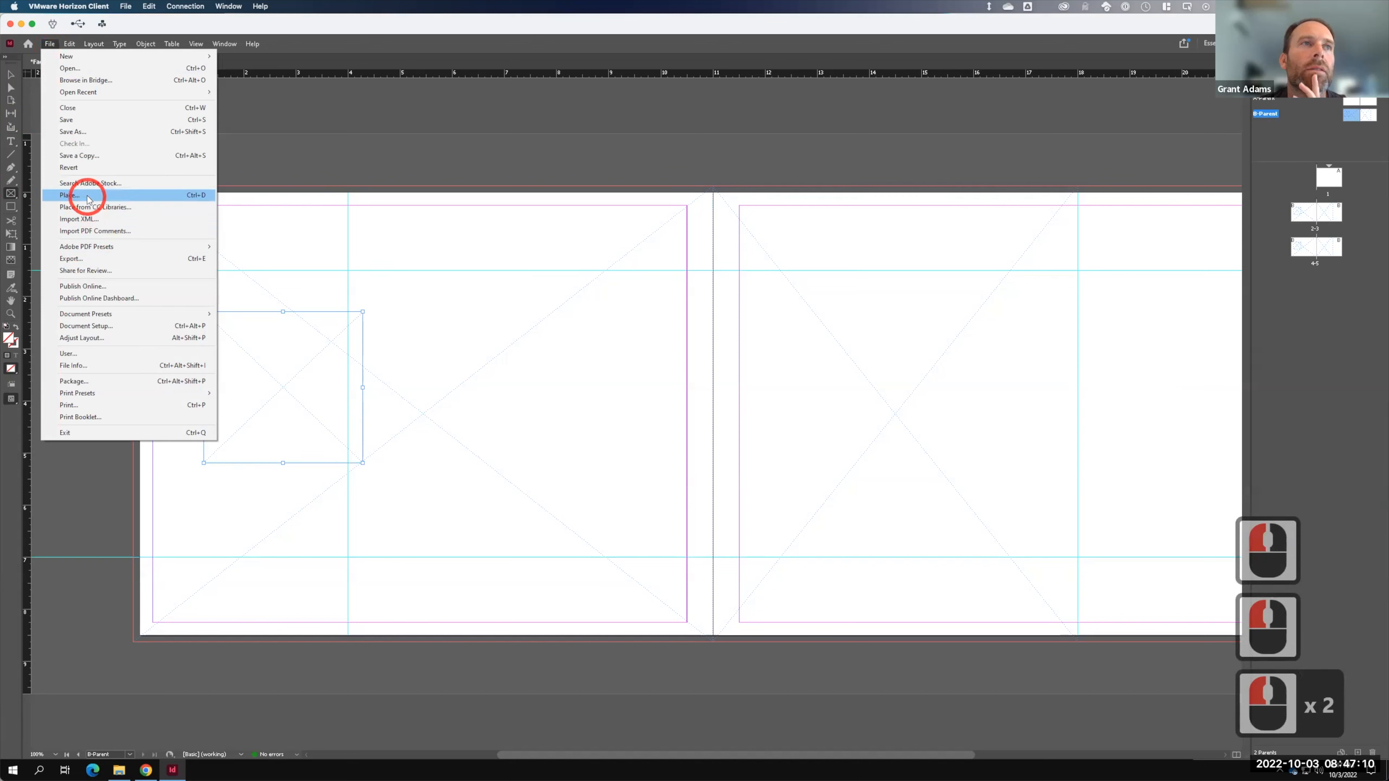
{"action": "left_click", "coordinate": [702, 287]}
{"action": "left_click", "coordinate": [642, 397]}
{"action": "left_click", "coordinate": [642, 441]}
{"action": "double_click", "coordinate": [642, 441]}
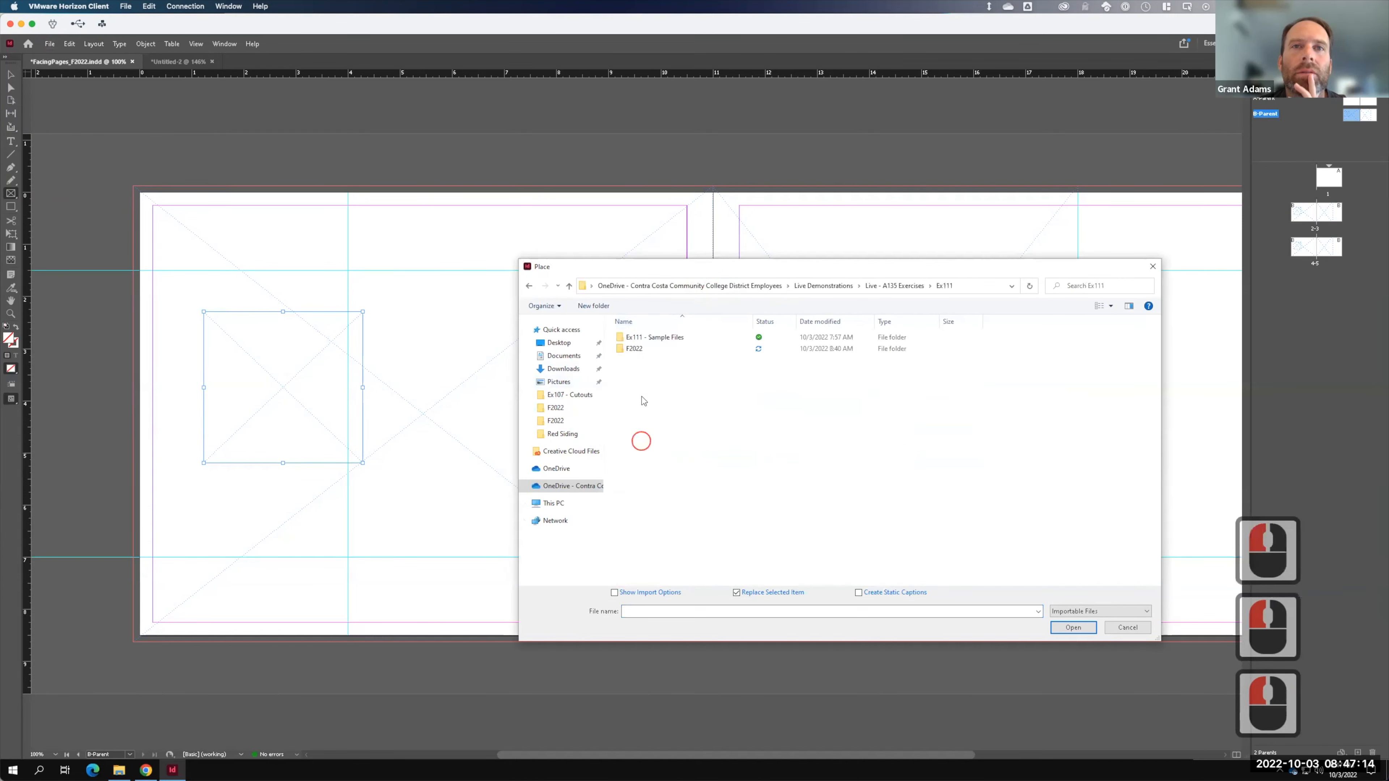
{"action": "double_click", "coordinate": [646, 338]}
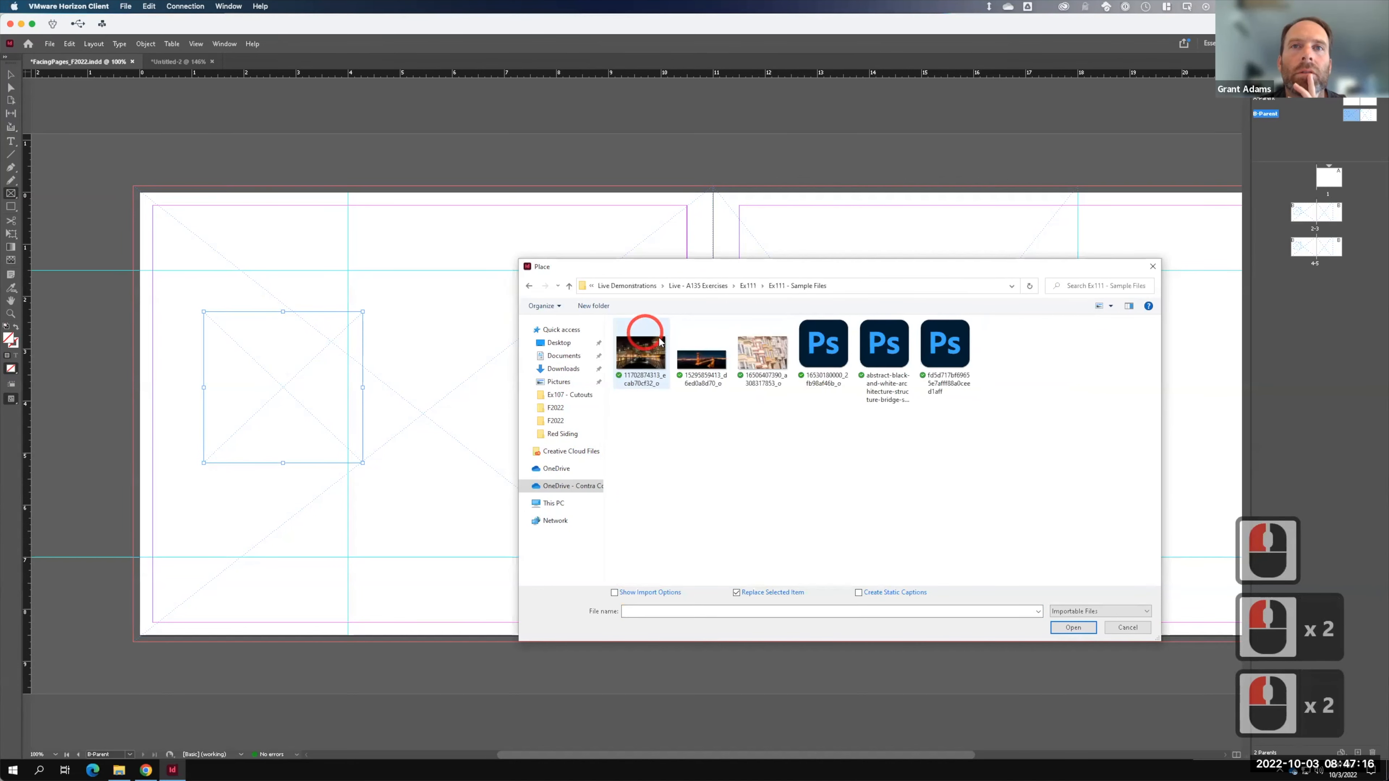
{"action": "left_click", "coordinate": [773, 360]}
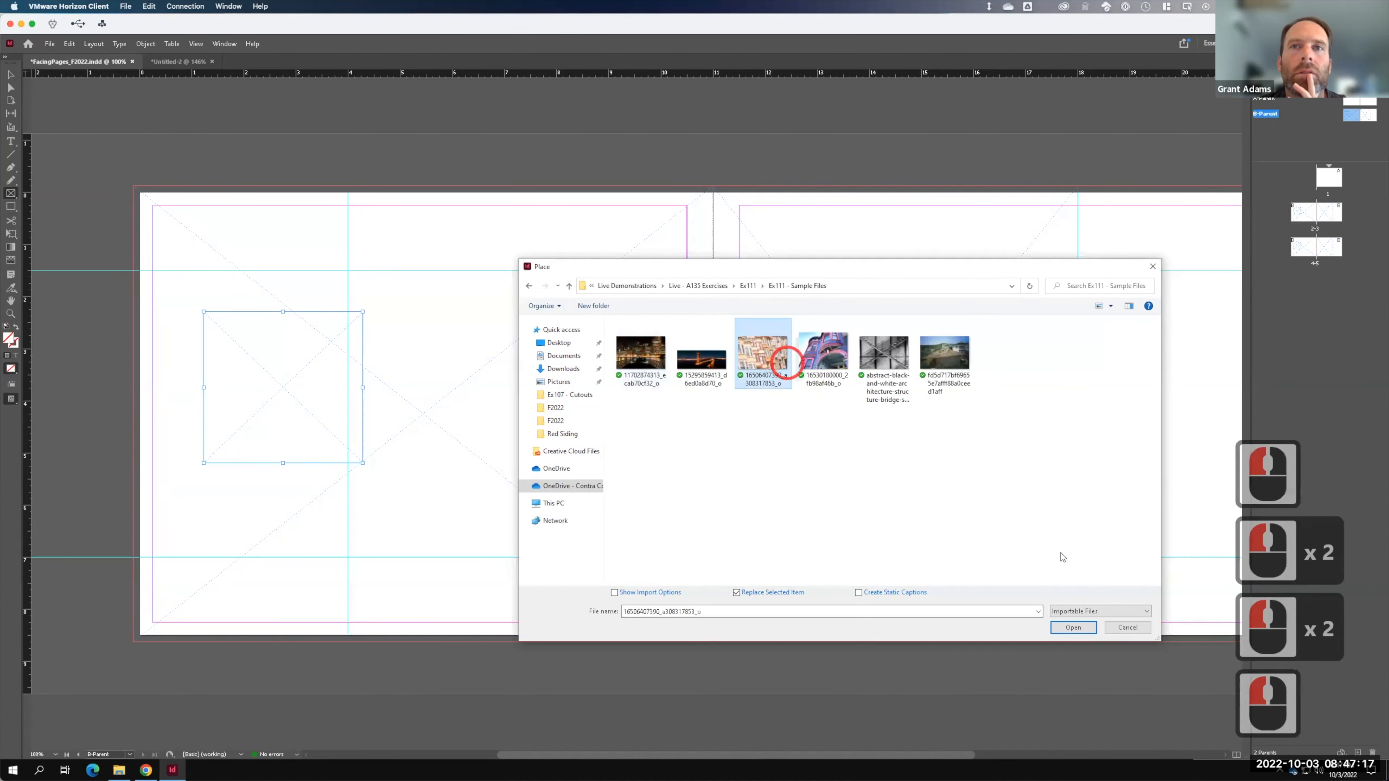
{"action": "left_click", "coordinate": [886, 361]}
{"action": "left_click", "coordinate": [1069, 627]}
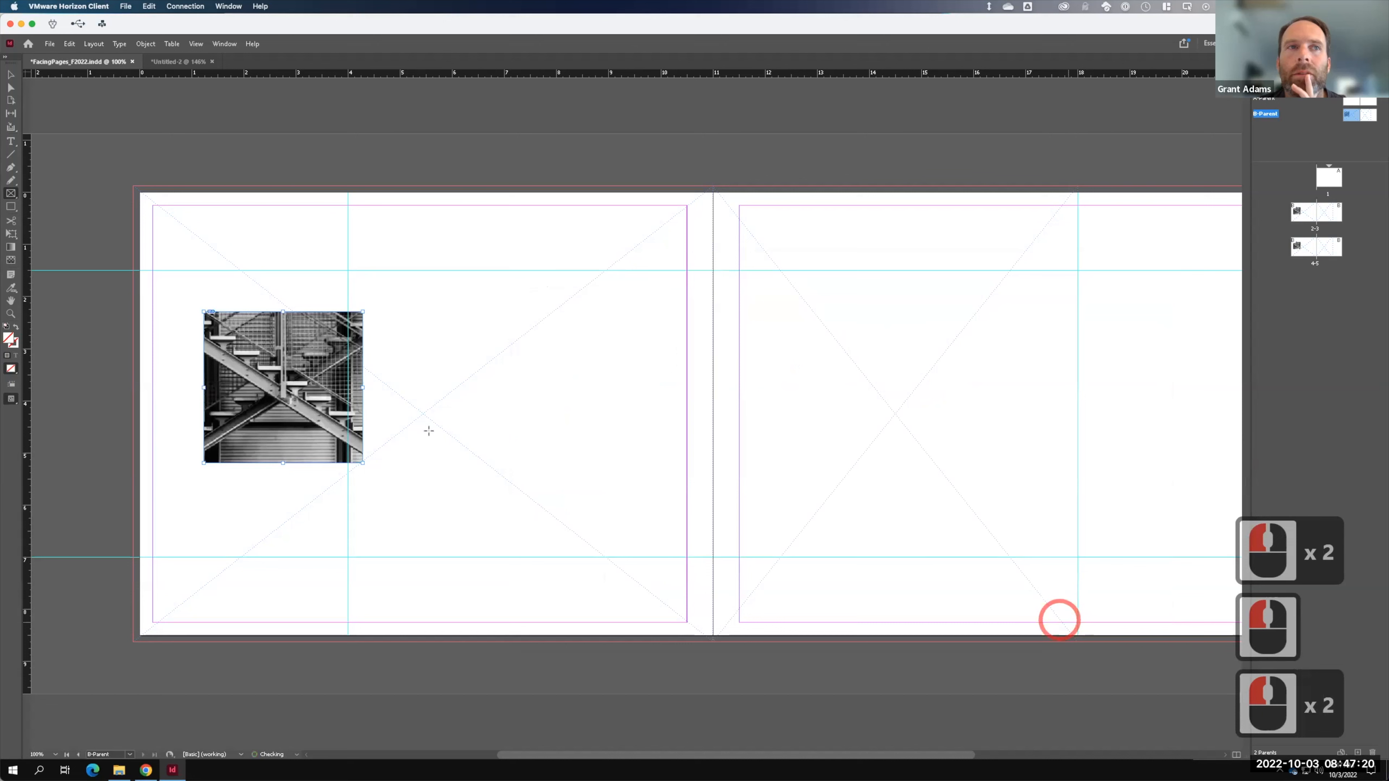
- Delete the staircase photo from the B-Parent's left page
{"action": "double_click", "coordinate": [1311, 215]}
{"action": "double_click", "coordinate": [1307, 249]}
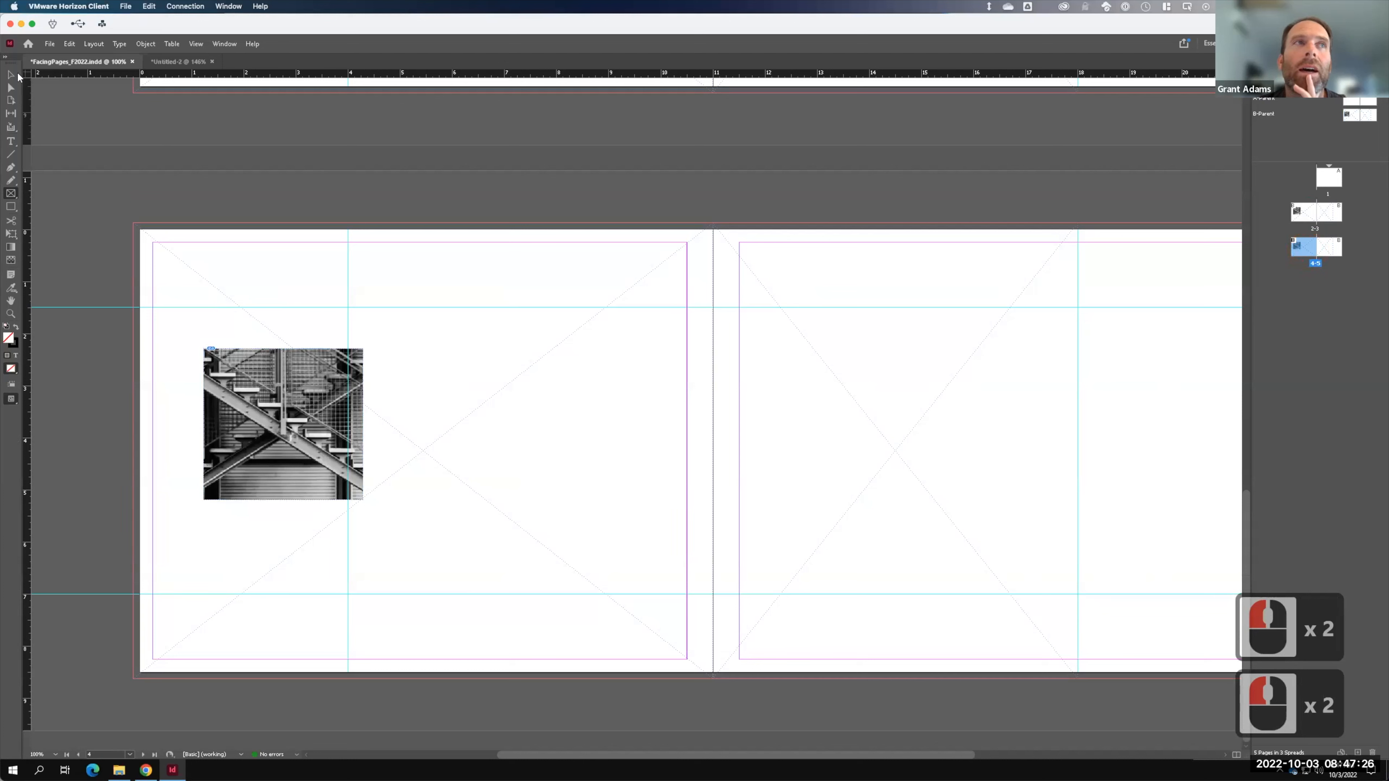
{"action": "left_click", "coordinate": [16, 74]}
{"action": "left_click", "coordinate": [300, 323]}
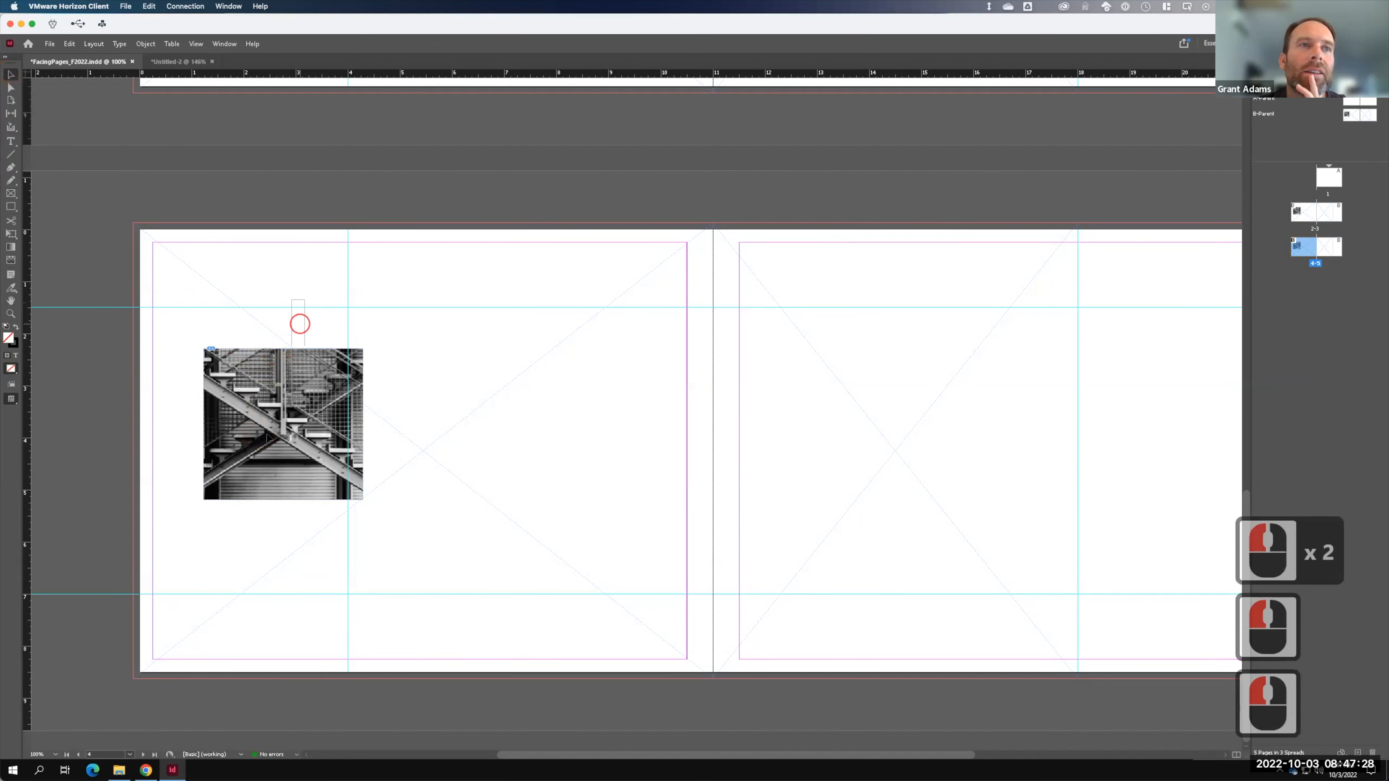
{"action": "double_click", "coordinate": [307, 403]}
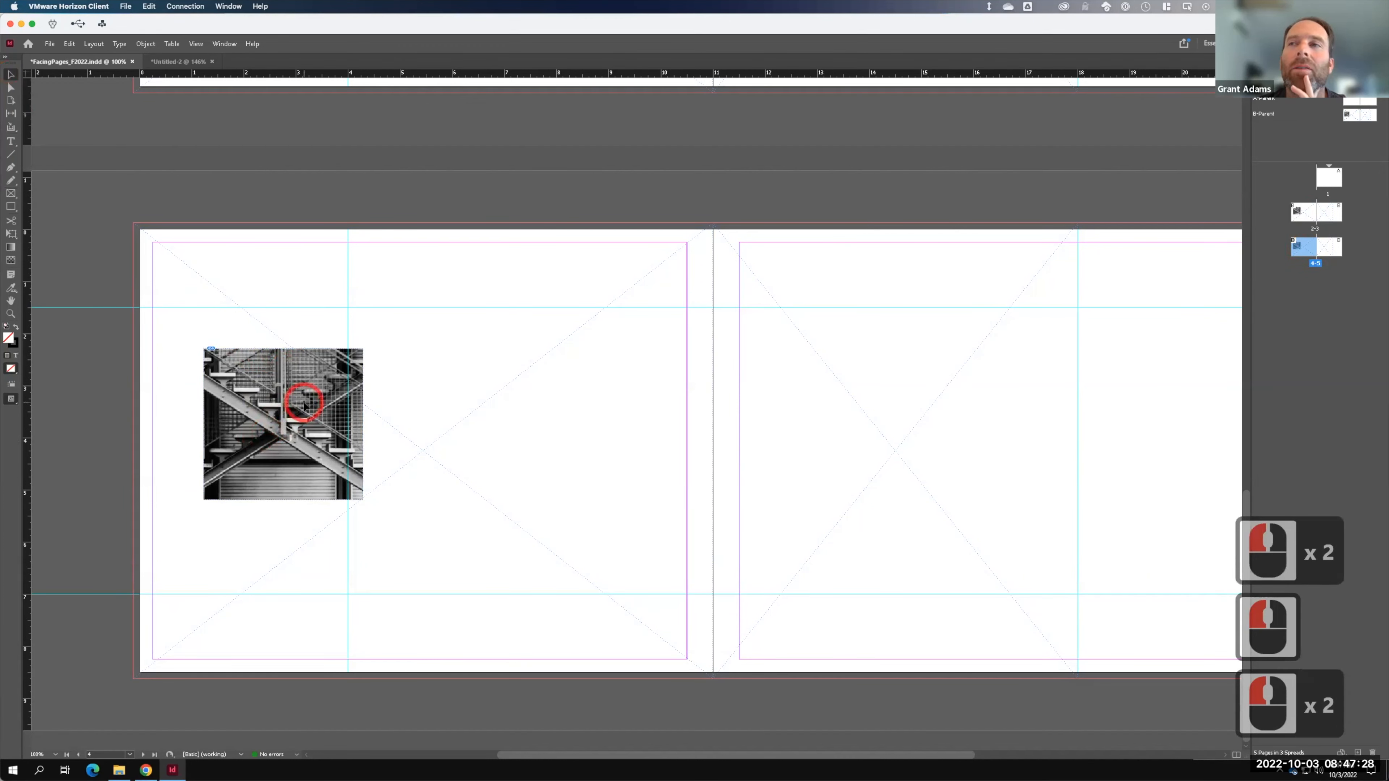
{"action": "double_click", "coordinate": [1346, 116]}
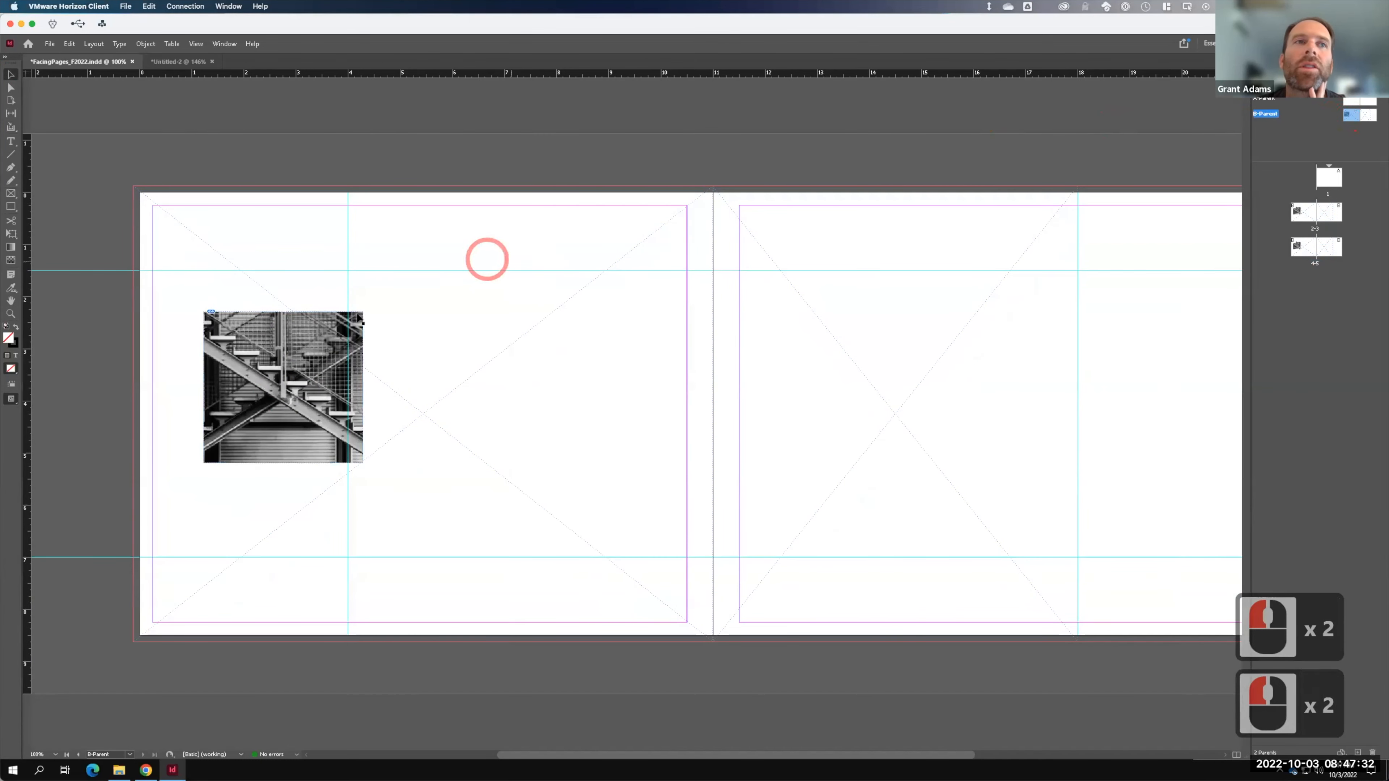
{"action": "left_click", "coordinate": [258, 361]}
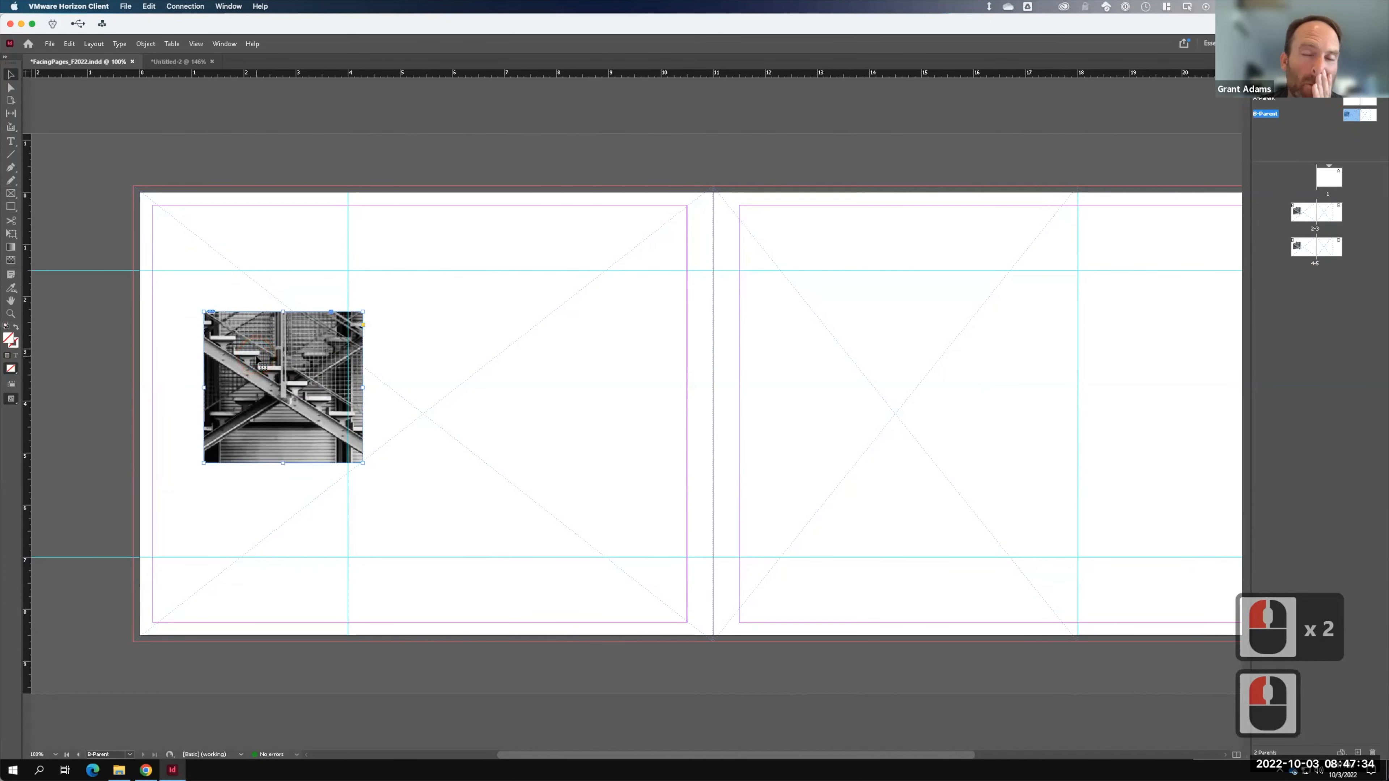
{"action": "key", "text": "BackSpace"}
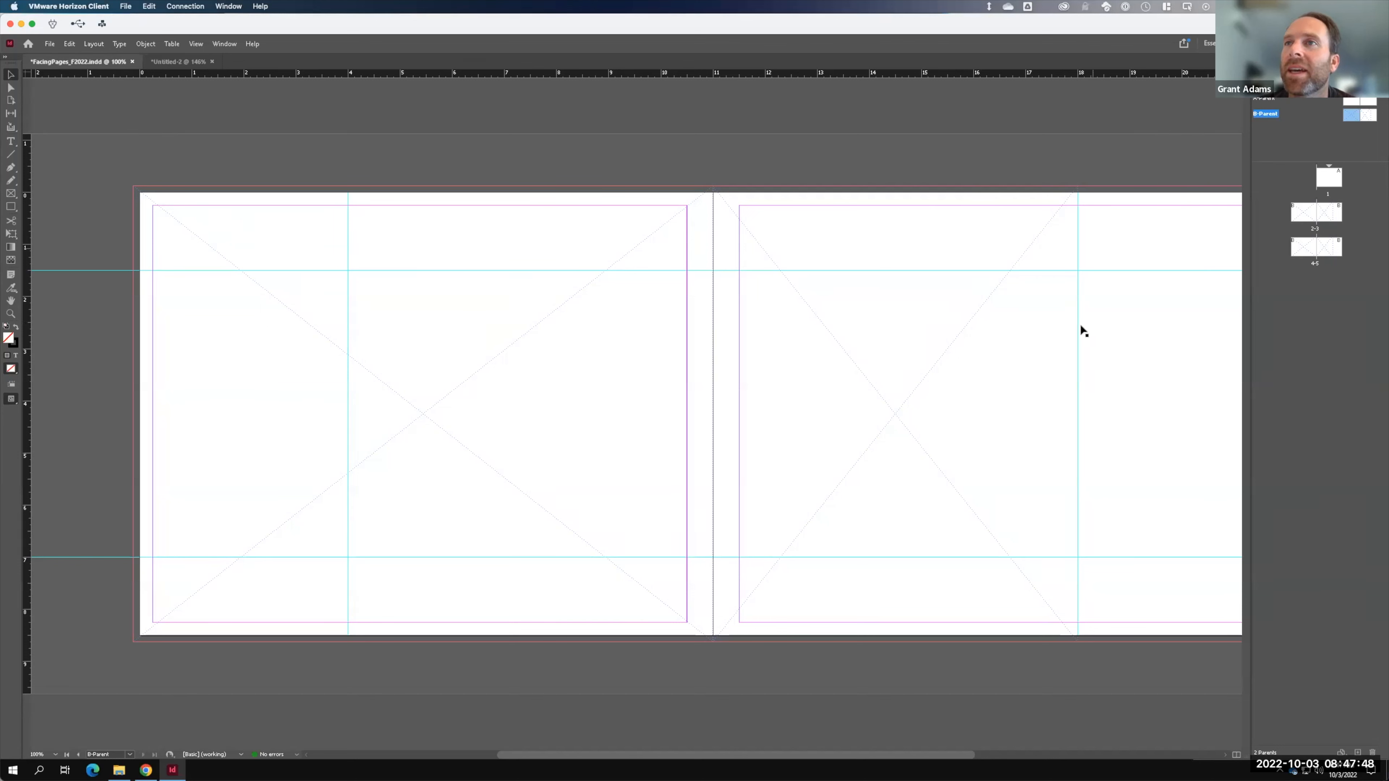
- Delete the left page's large placeholder graphics frame
{"action": "key", "text": "F15"}
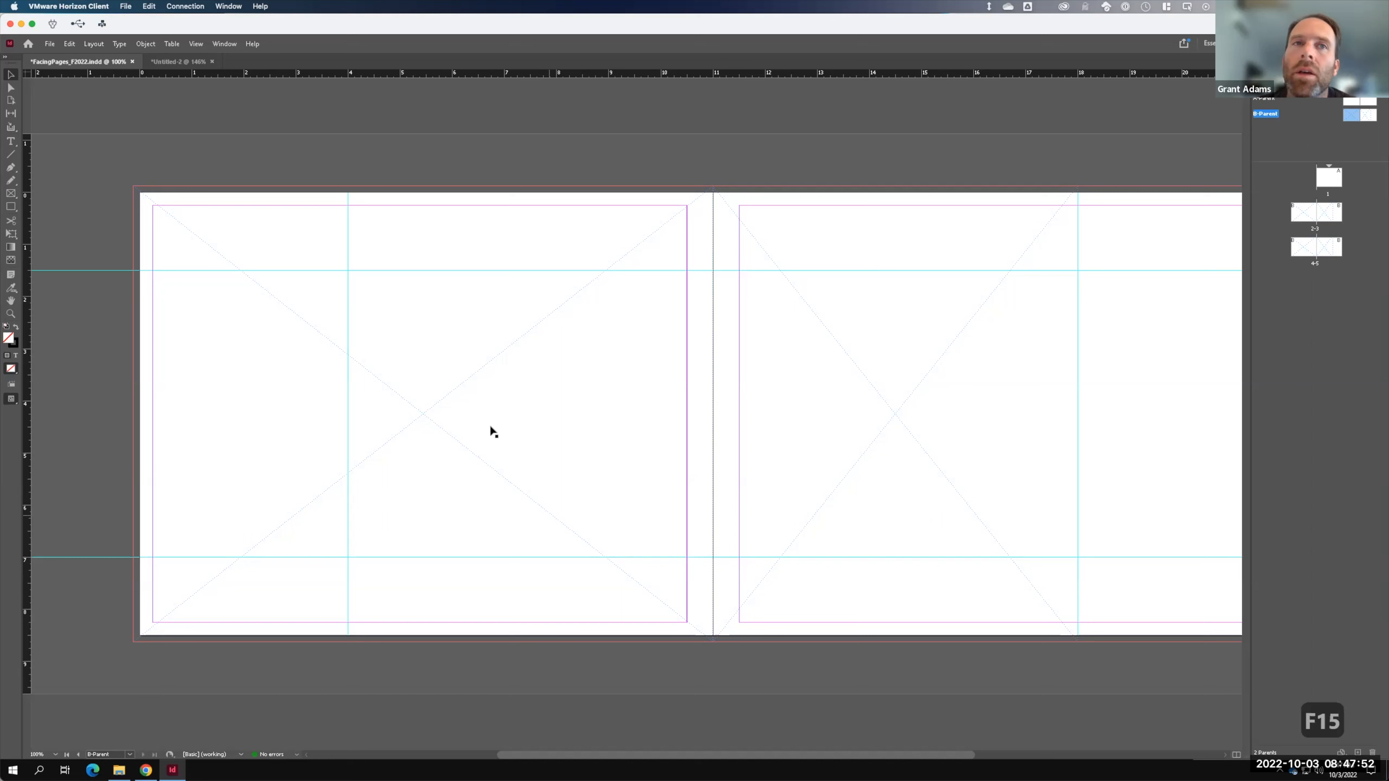
{"action": "left_click", "coordinate": [484, 372]}
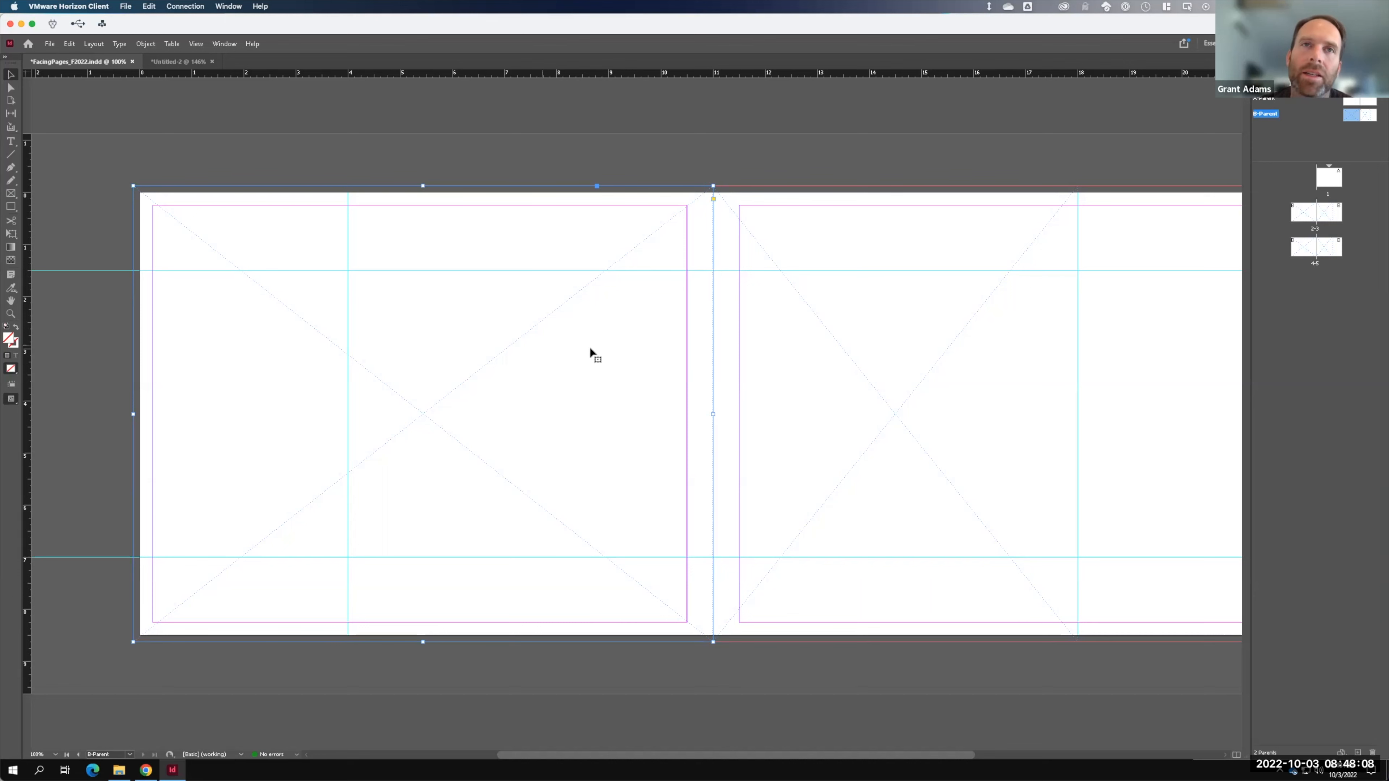
{"action": "key", "text": "BackSpace"}
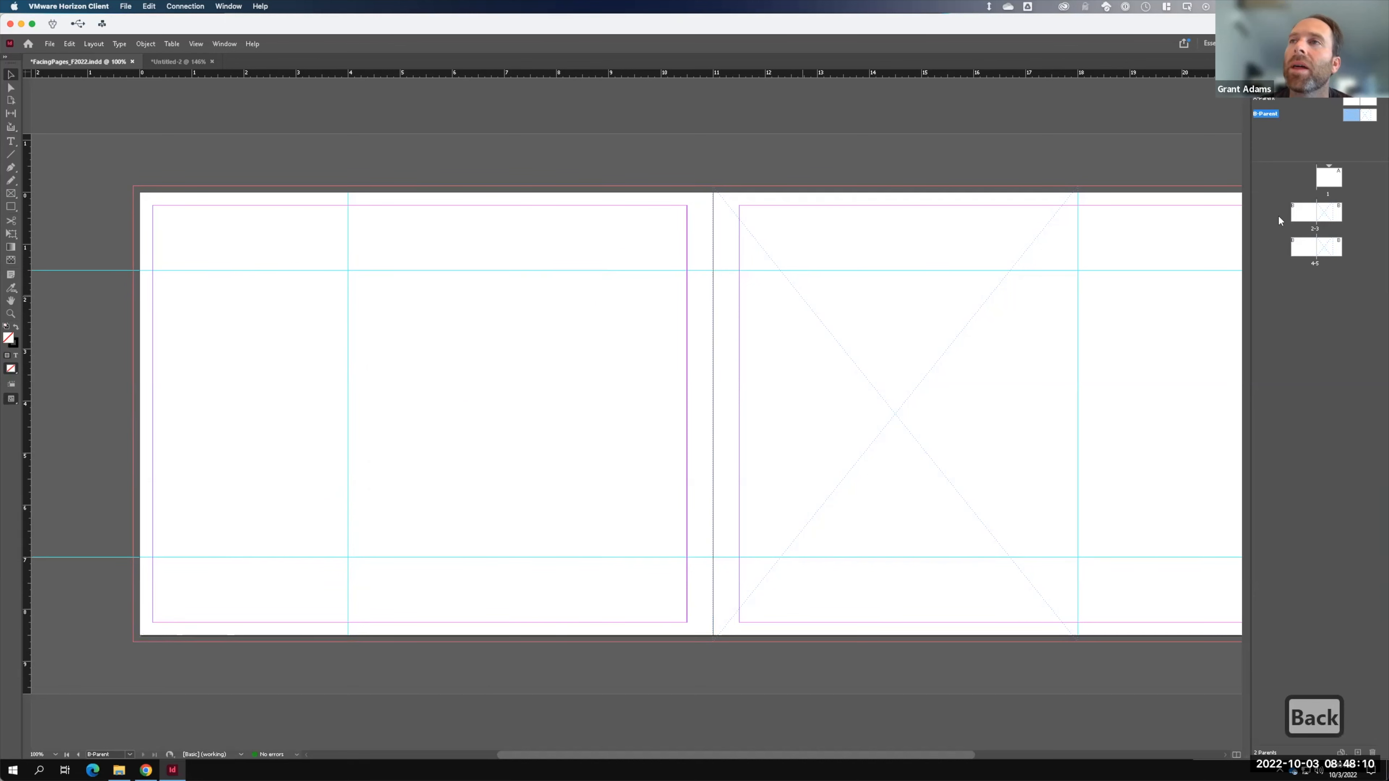
- Go to spread 2-3 and place the night city photo into page 3's empty frame
{"action": "double_click", "coordinate": [1325, 213]}
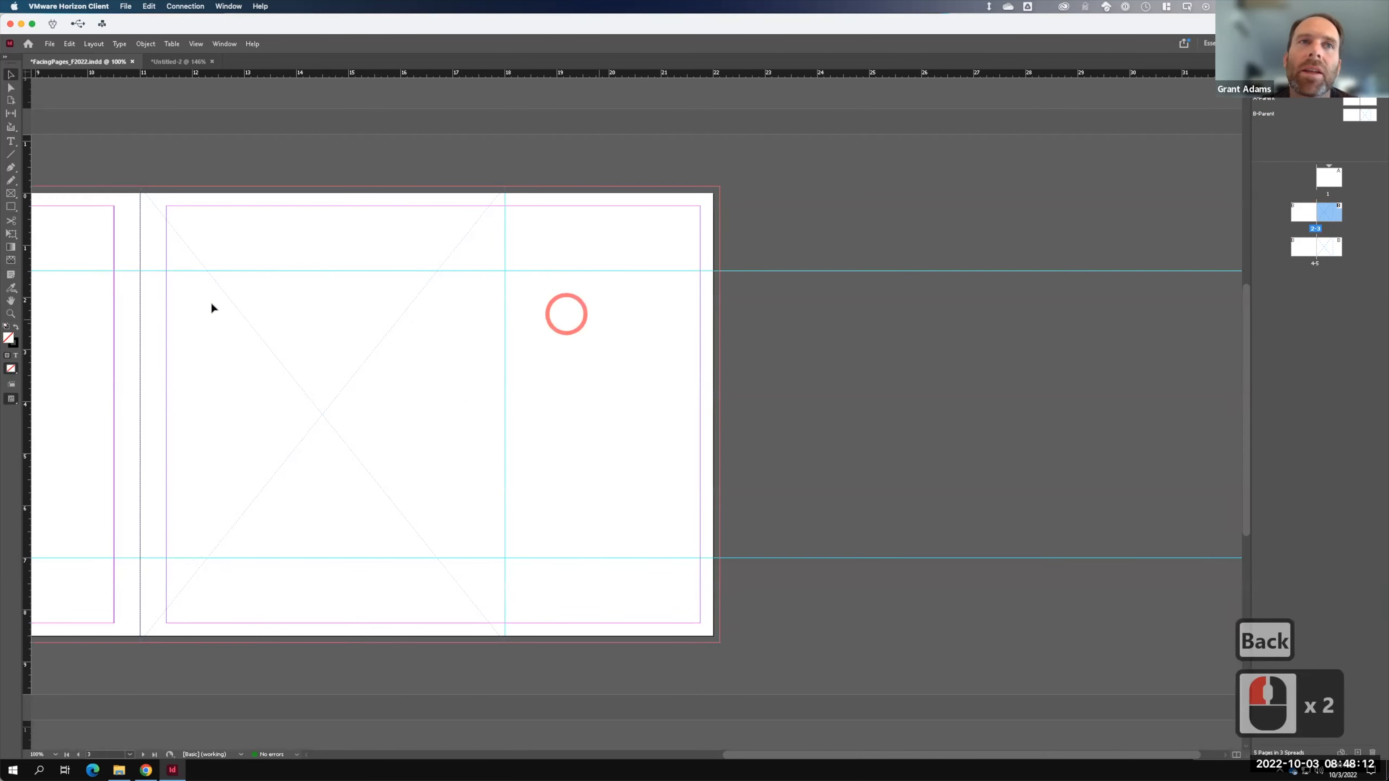
{"action": "left_click", "coordinate": [383, 328]}
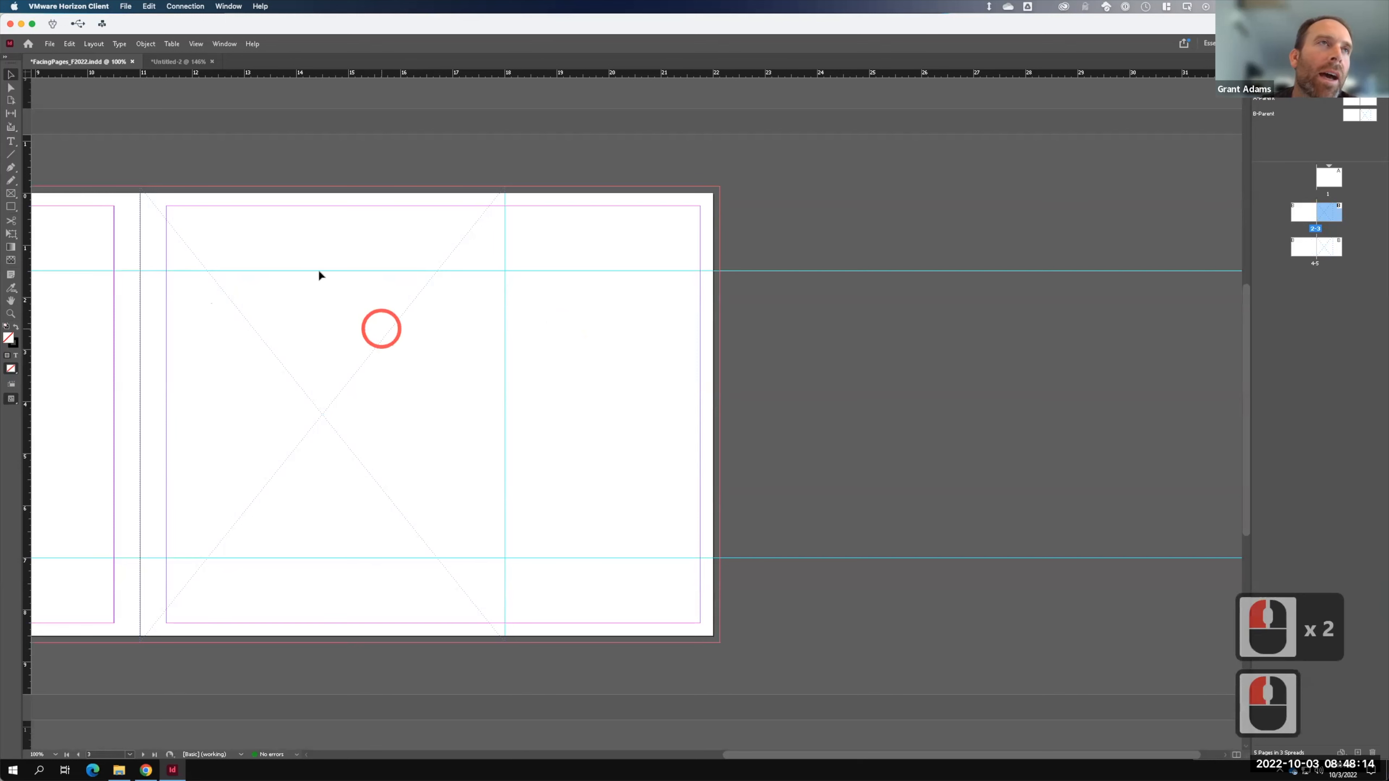
{"action": "left_click", "coordinate": [49, 43]}
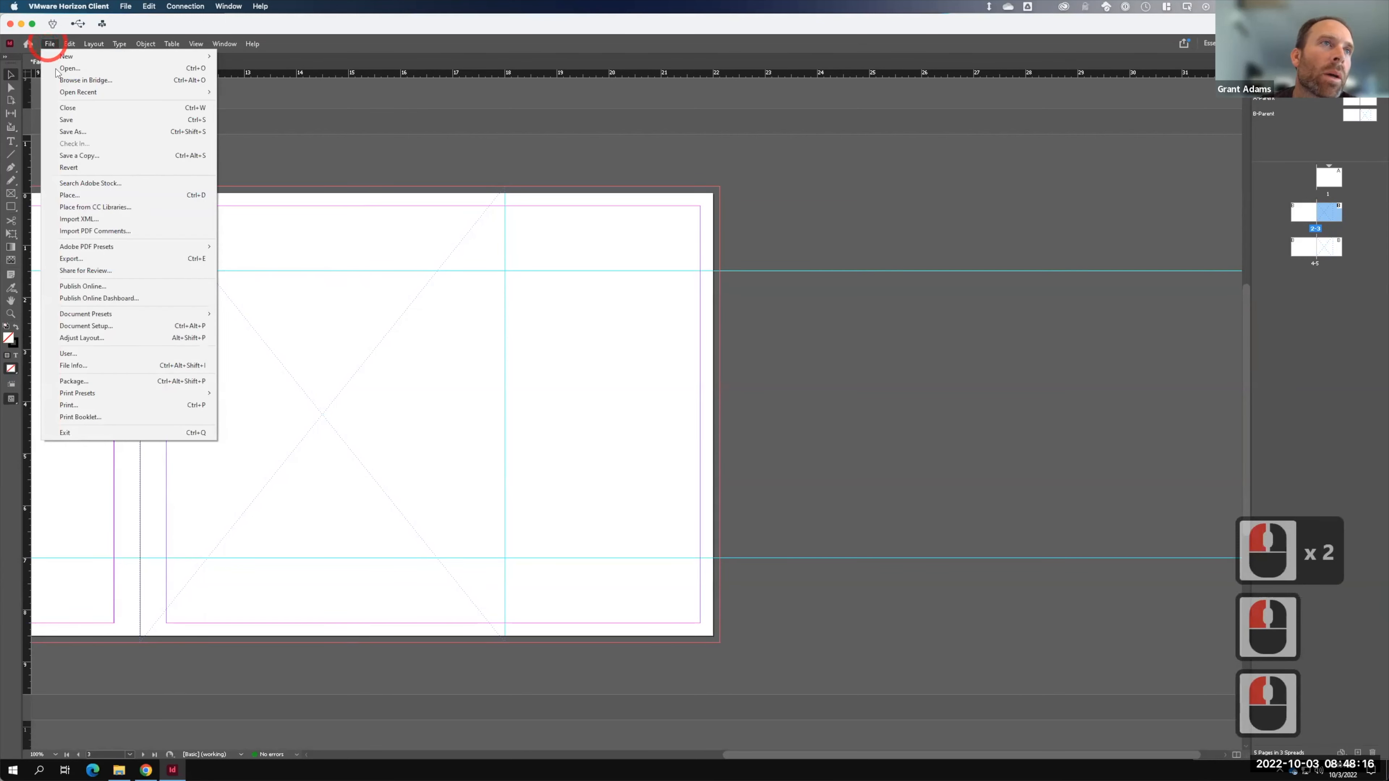
{"action": "left_click", "coordinate": [73, 192]}
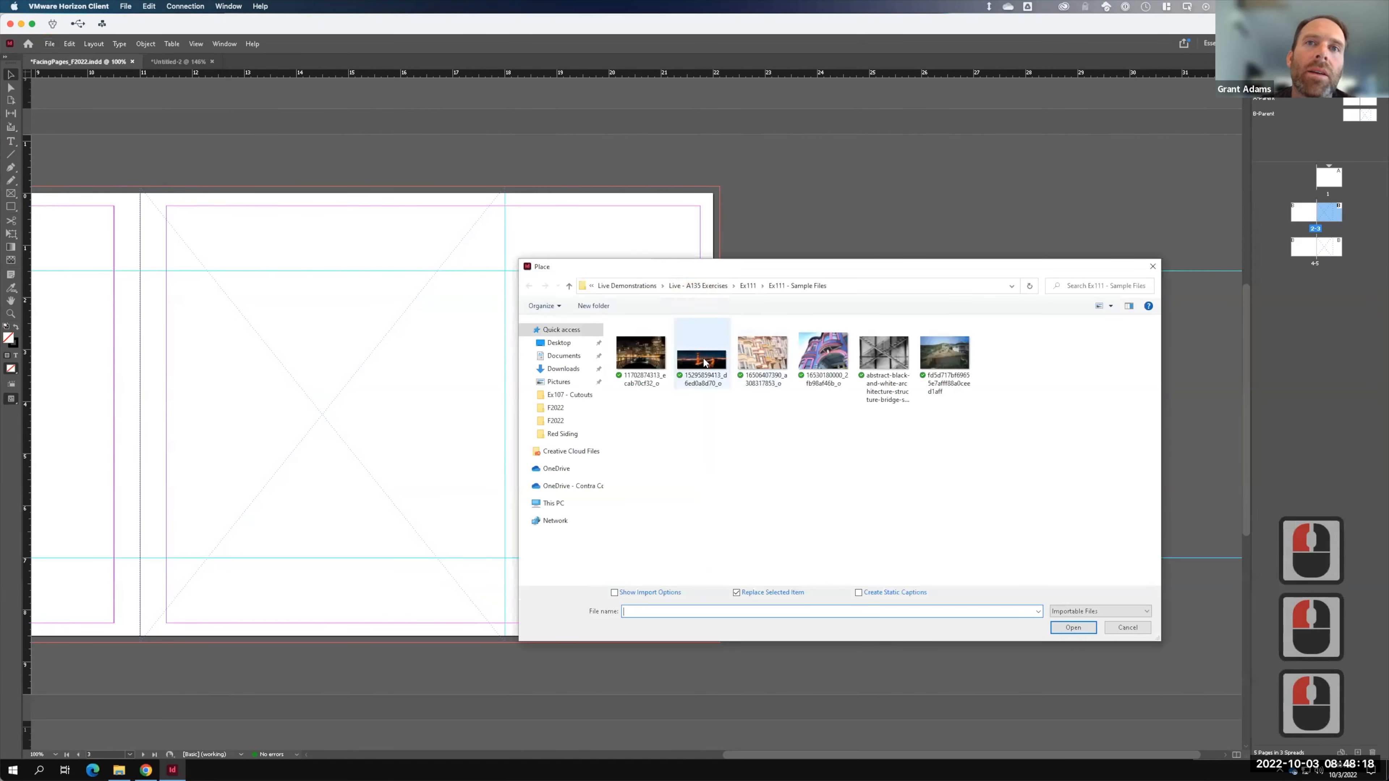
{"action": "left_click", "coordinate": [641, 356]}
{"action": "left_click", "coordinate": [1073, 627]}
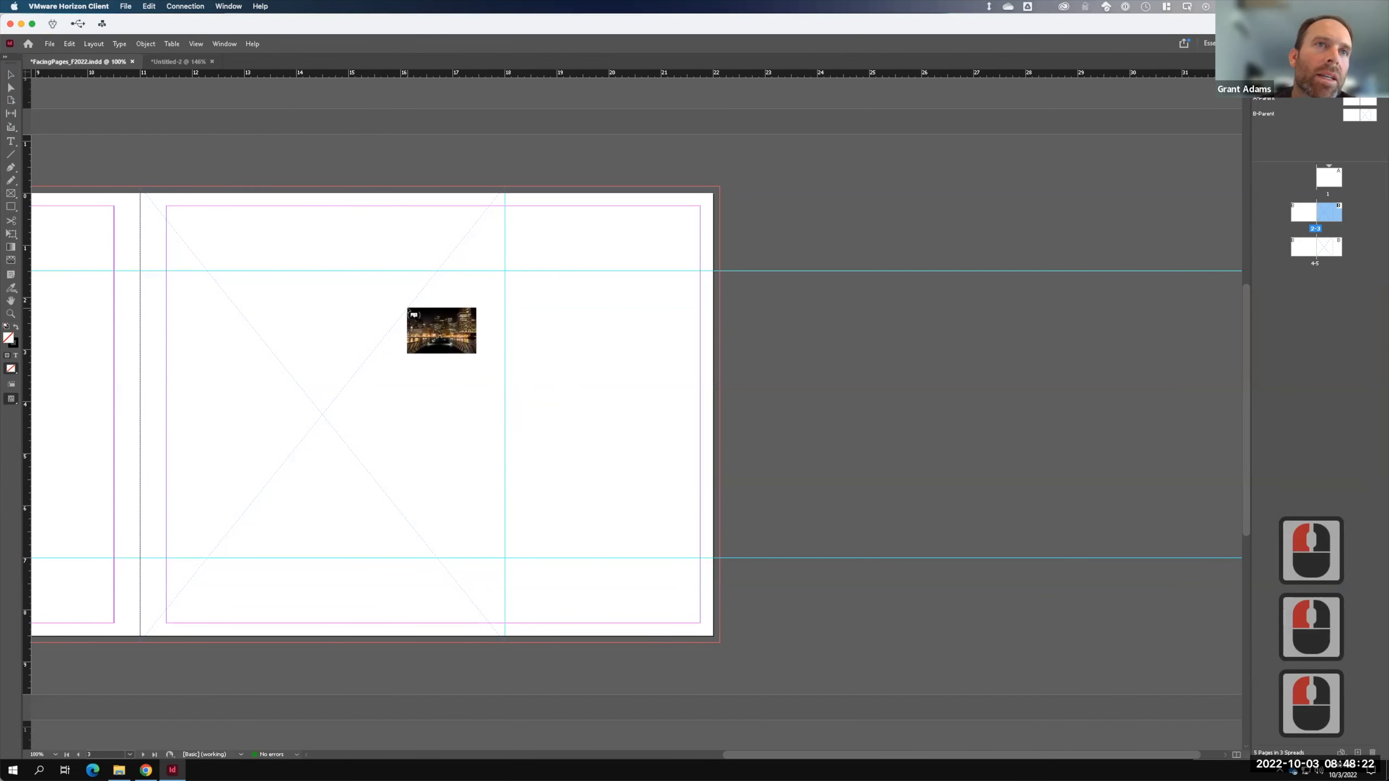
{"action": "left_click", "coordinate": [405, 308]}
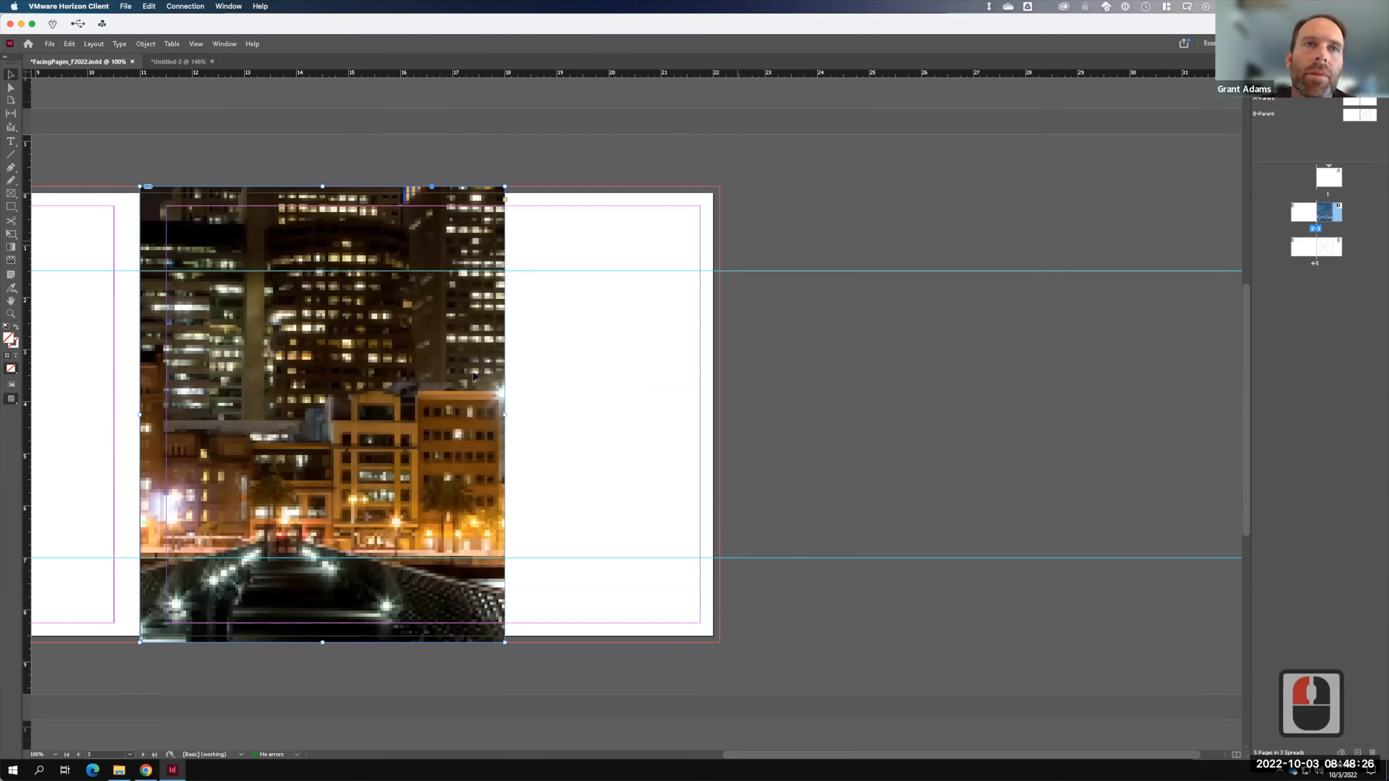
- Fit the city photo with Fill Frame Proportionally, then delete it
{"action": "right_click", "coordinate": [375, 378]}
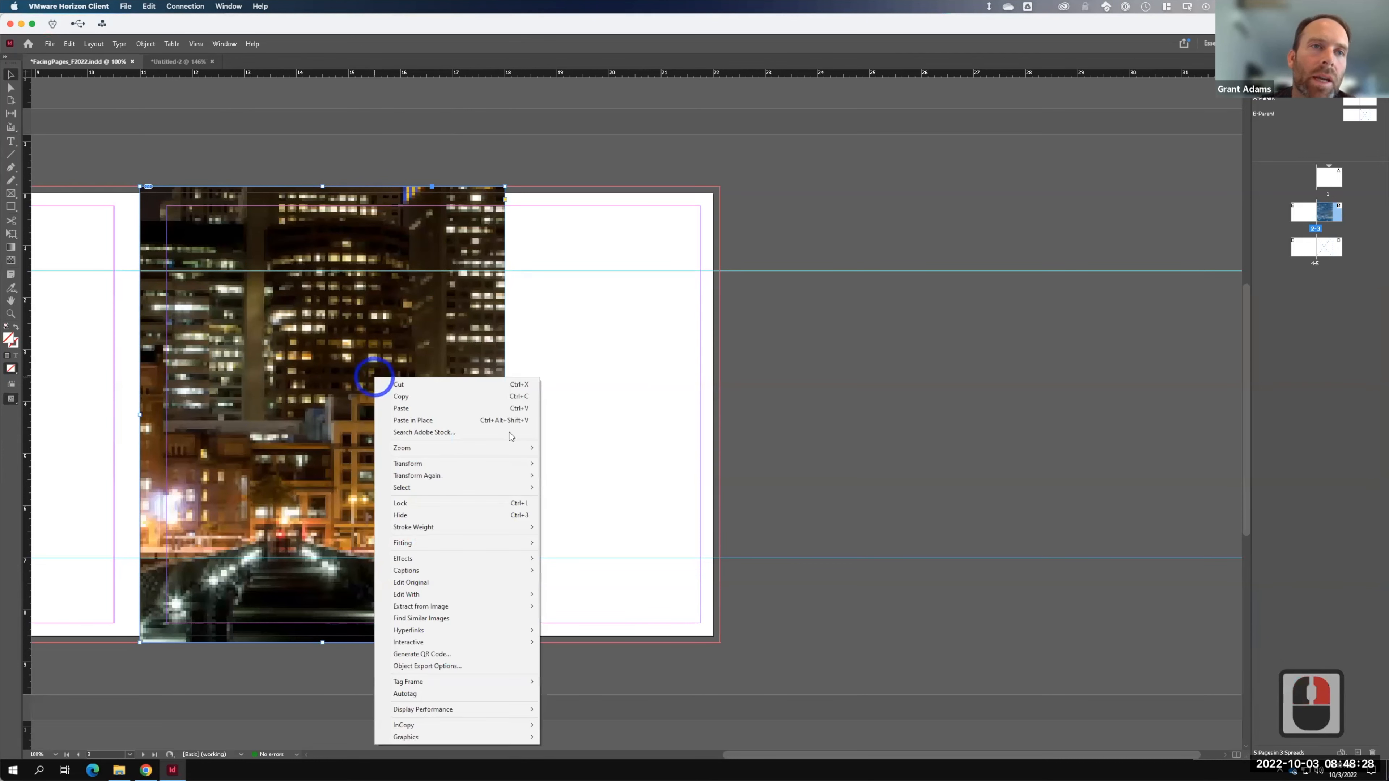
{"action": "mouse_move", "coordinate": [457, 544]}
{"action": "left_click", "coordinate": [621, 543]}
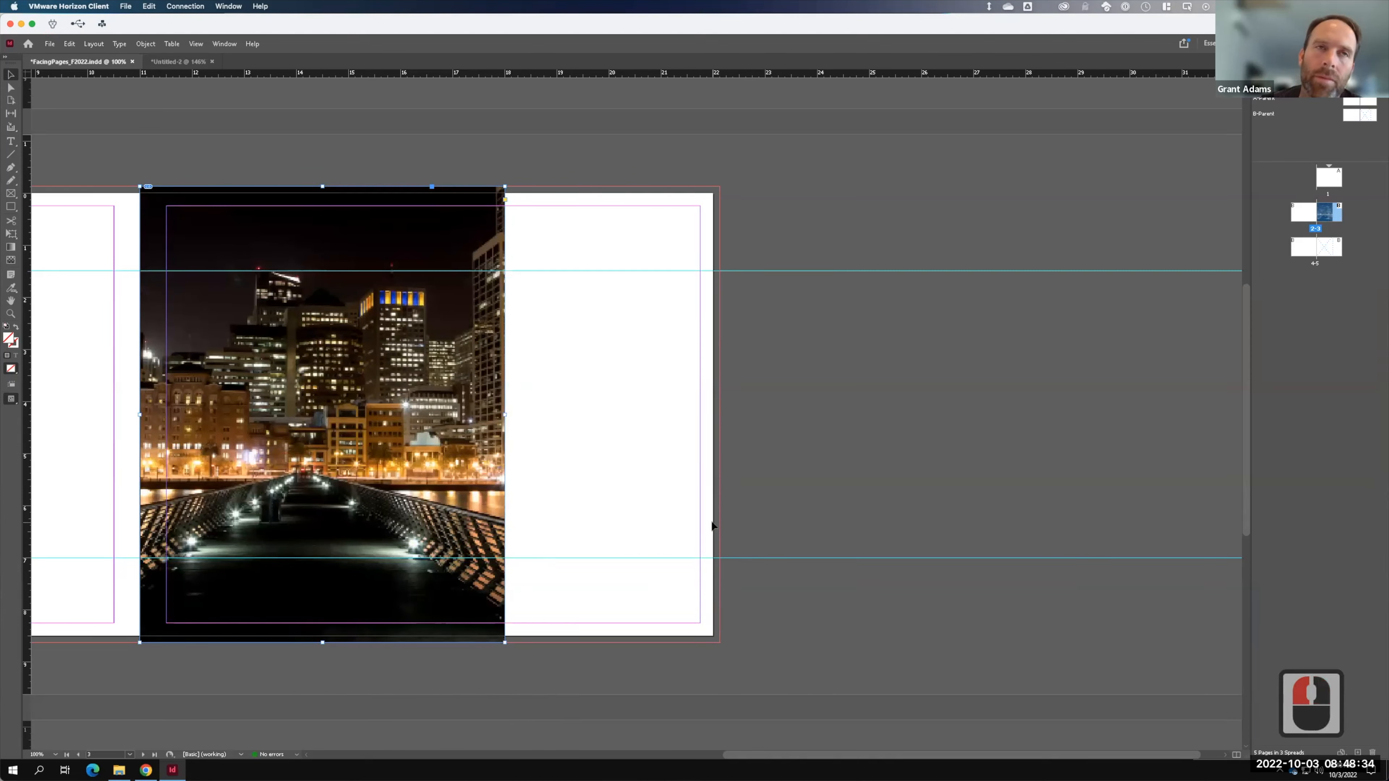
{"action": "key", "text": "BackSpace"}
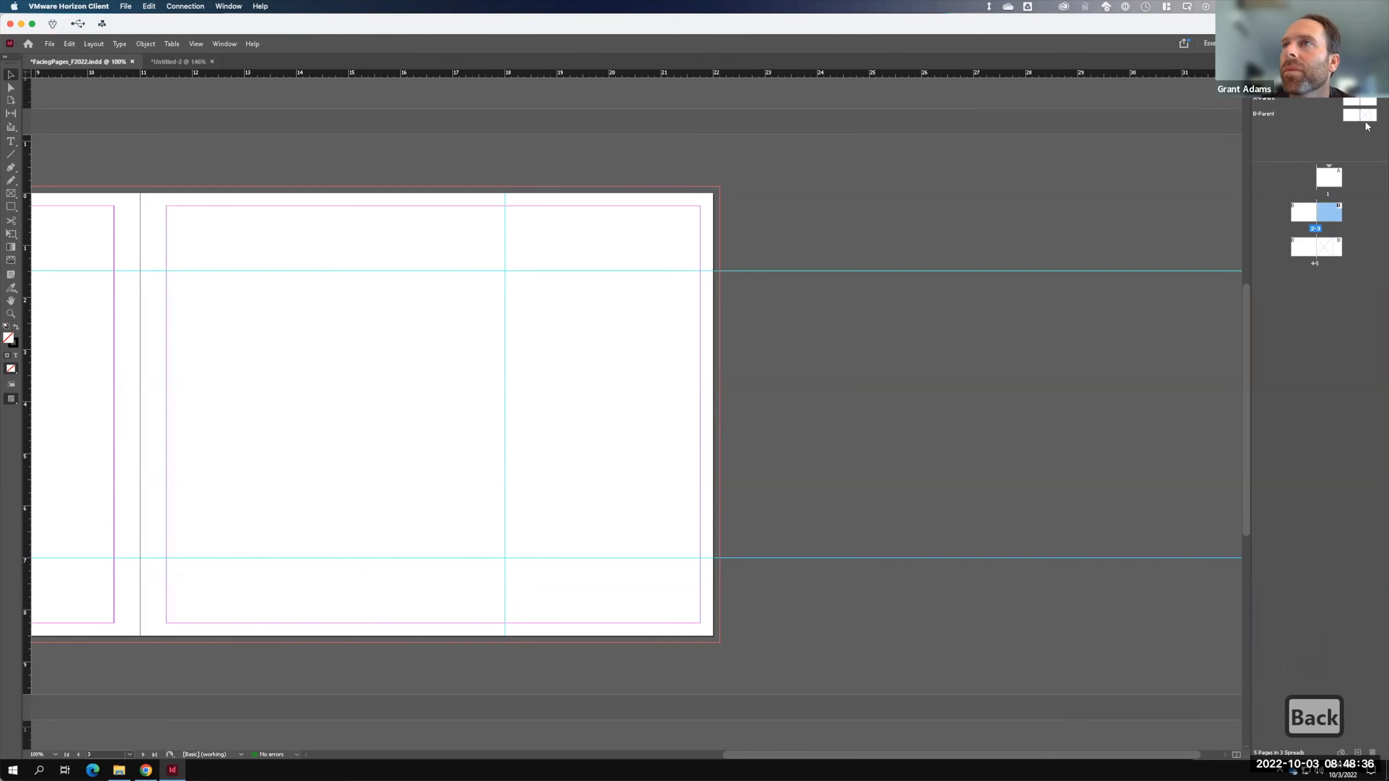
- Delete the X placeholder frame from B-Parent's right page and return to page 3
{"action": "double_click", "coordinate": [1369, 115]}
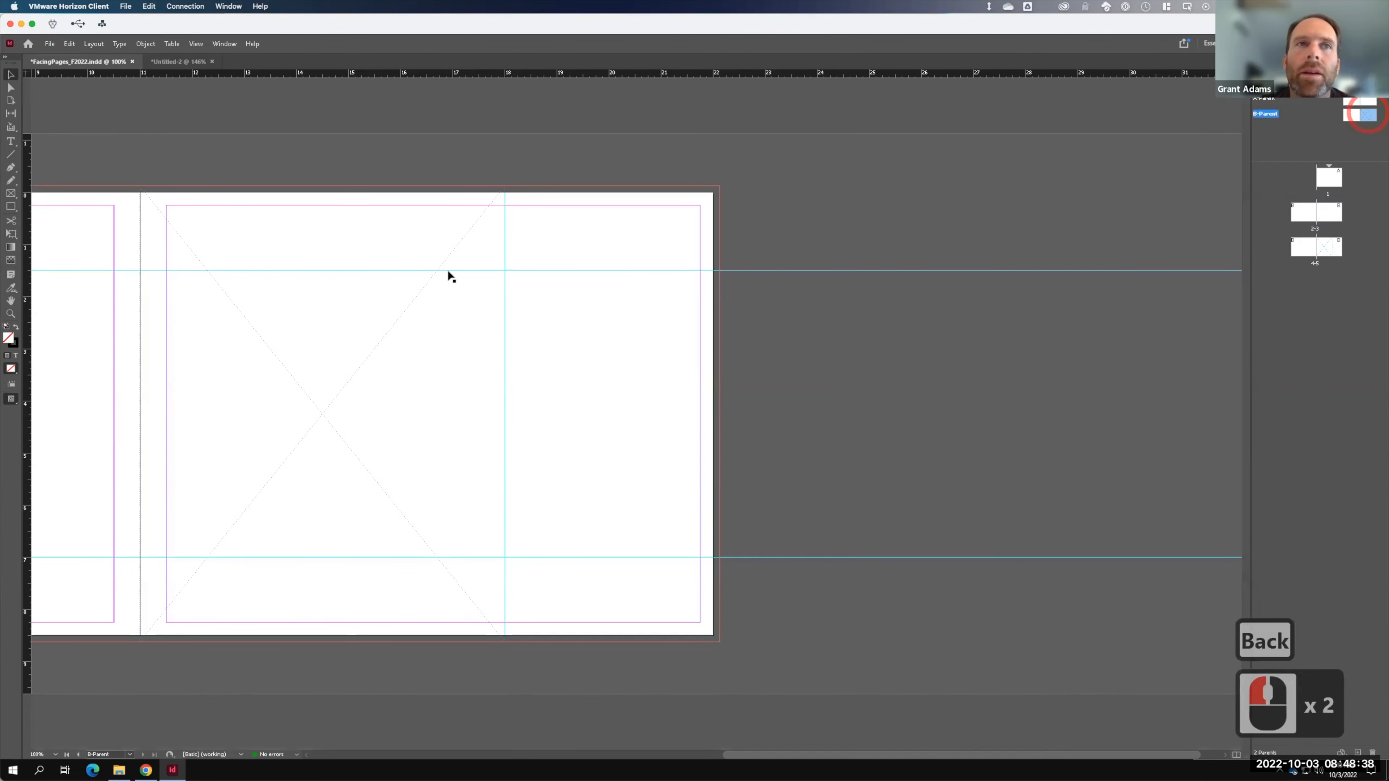
{"action": "left_click", "coordinate": [428, 289]}
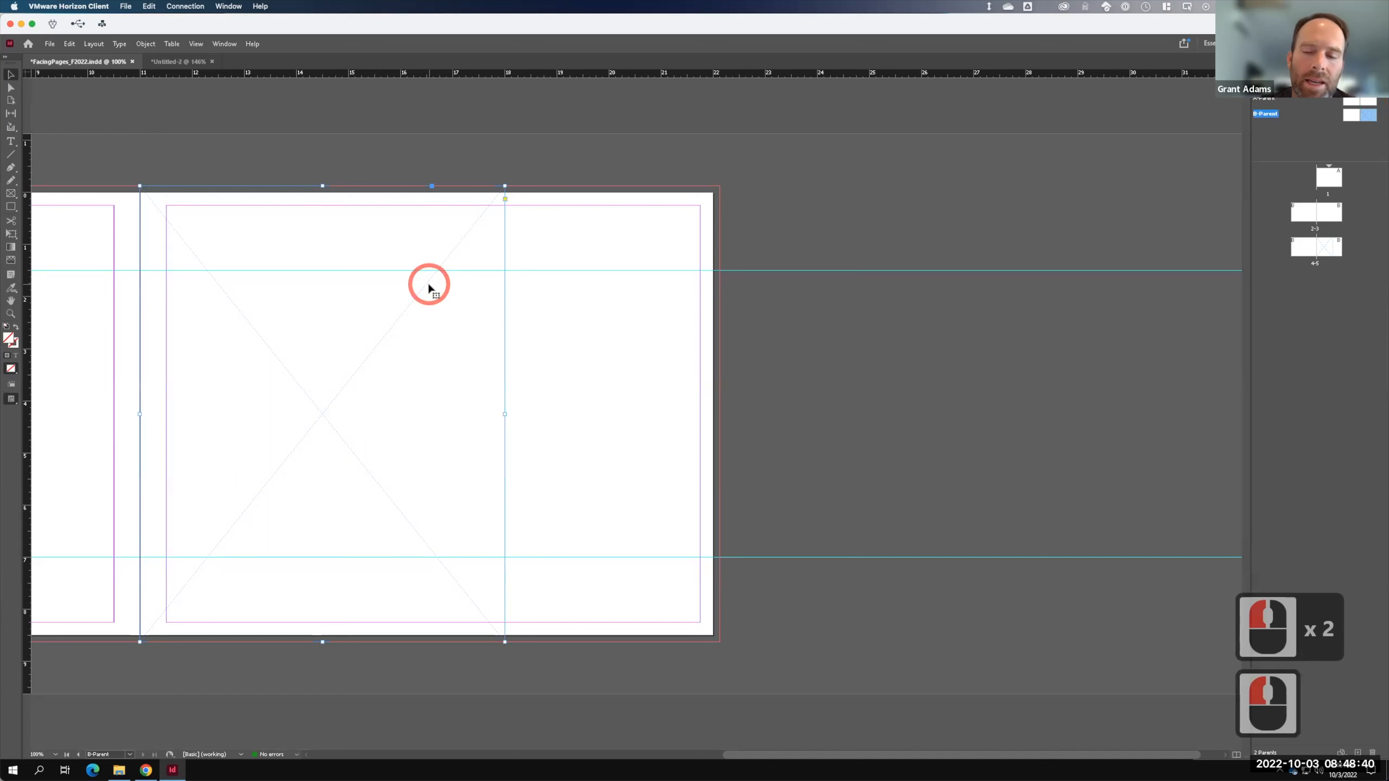
{"action": "key", "text": "BackSpace"}
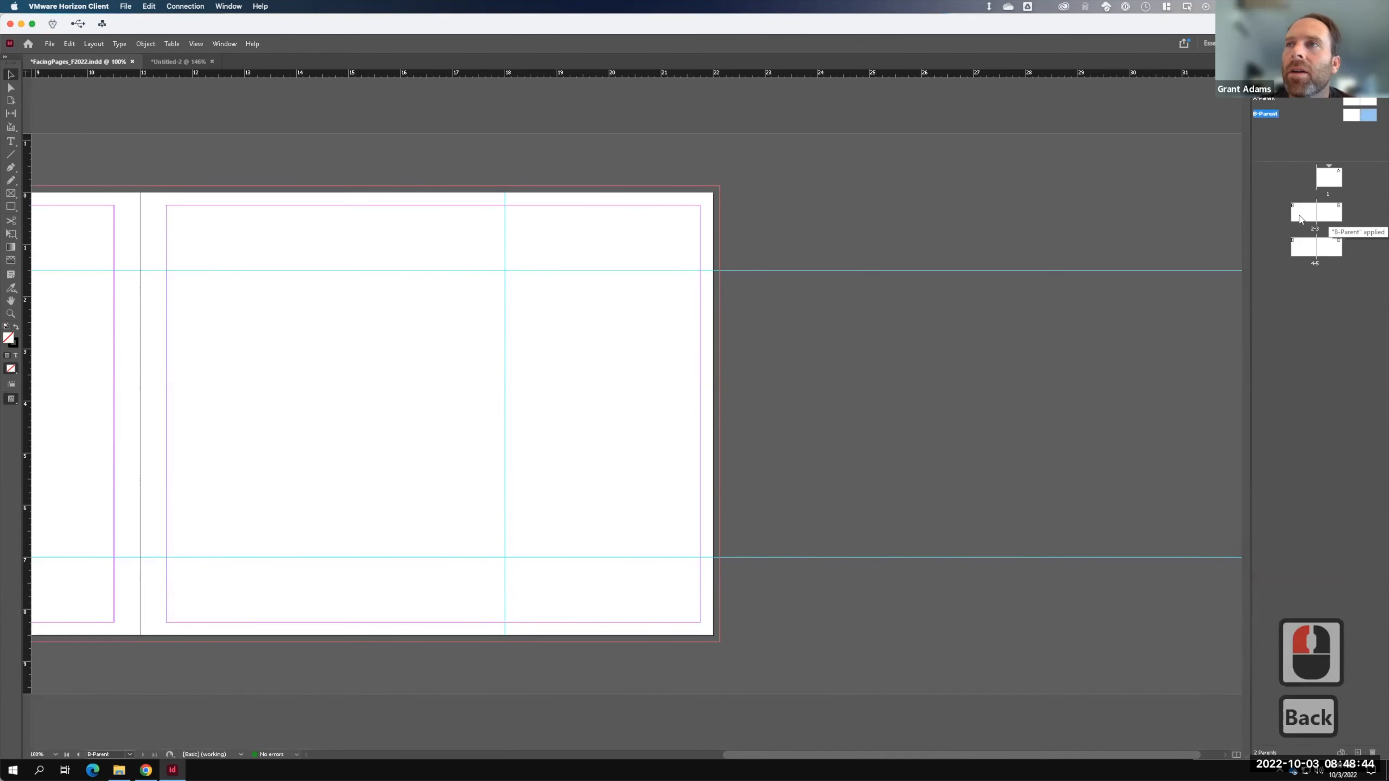
{"action": "double_click", "coordinate": [1326, 218]}
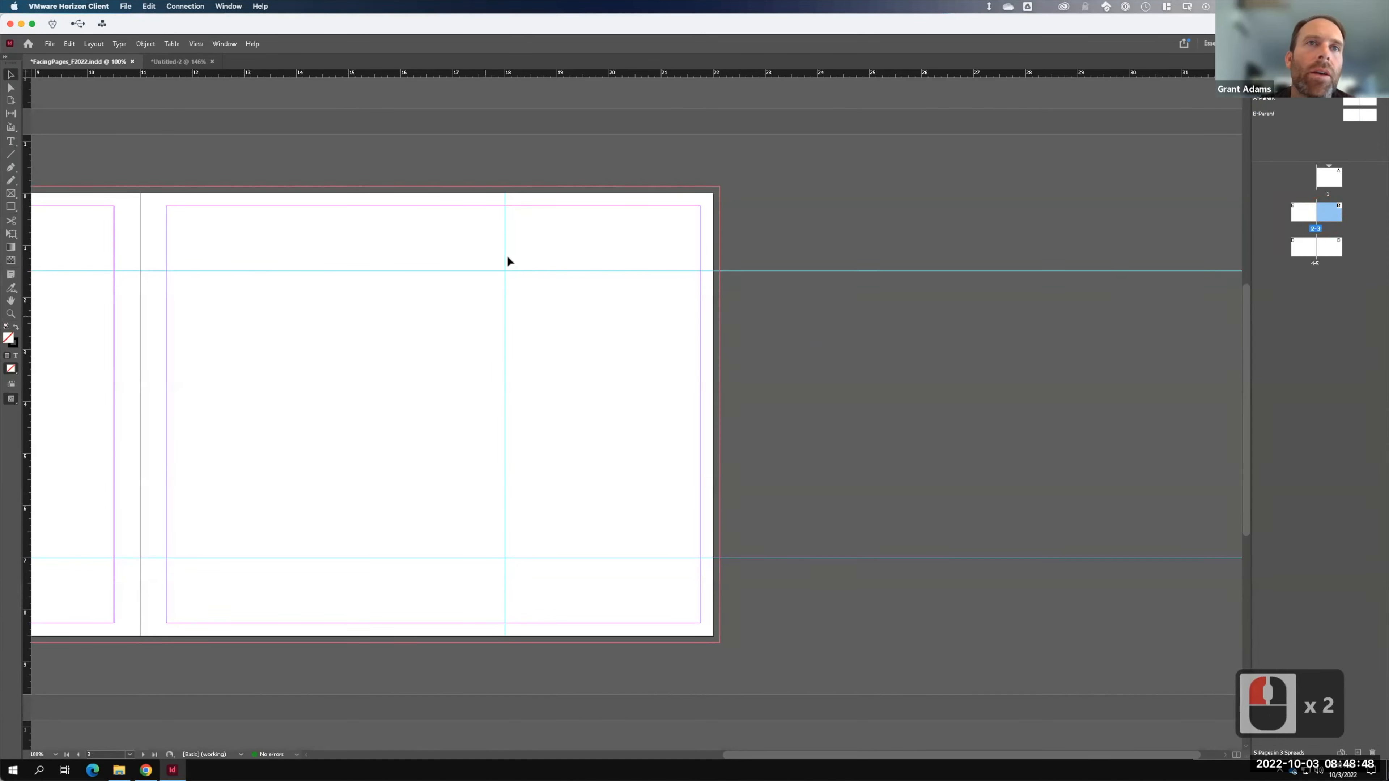
{"action": "key", "text": "F15"}
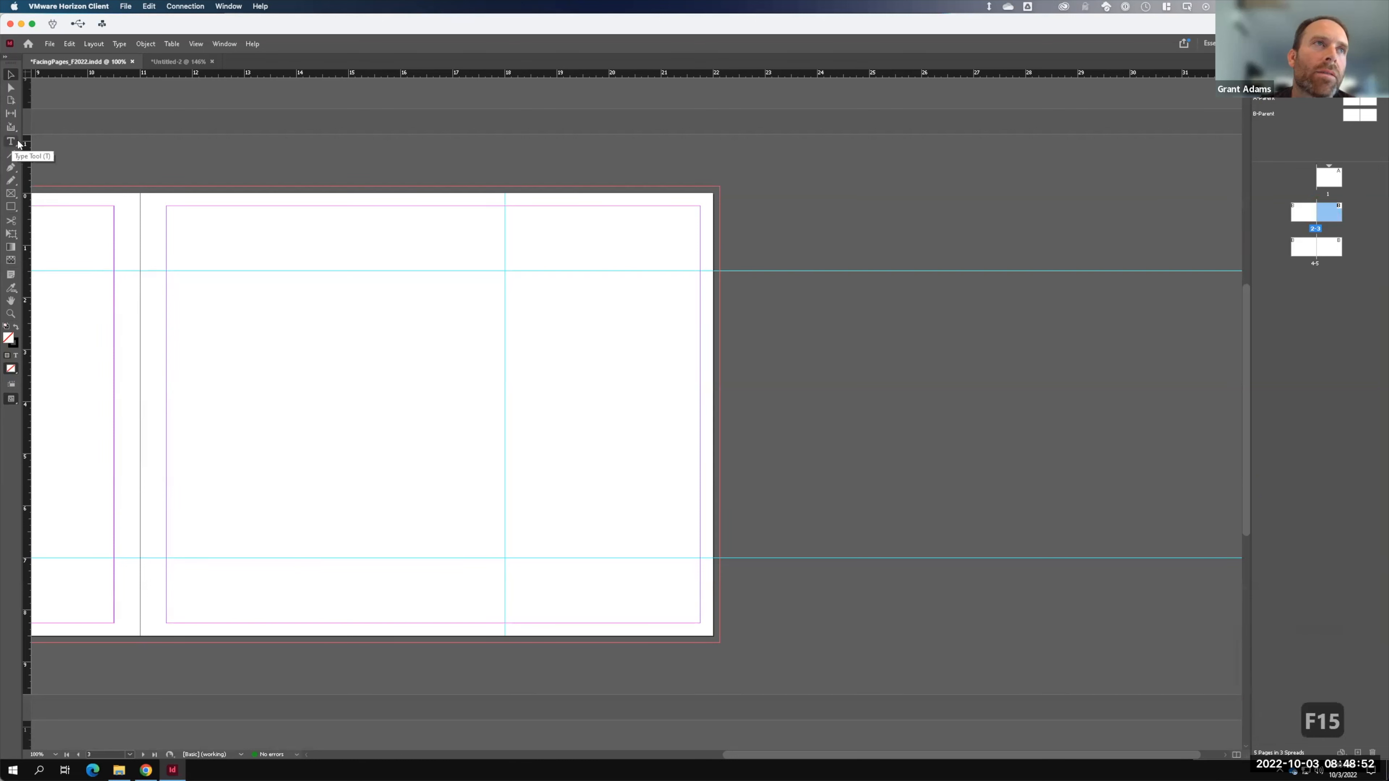
- Draw a text frame near the top of page 3 containing 'Contents' and show its character properties
{"action": "left_click", "coordinate": [18, 143]}
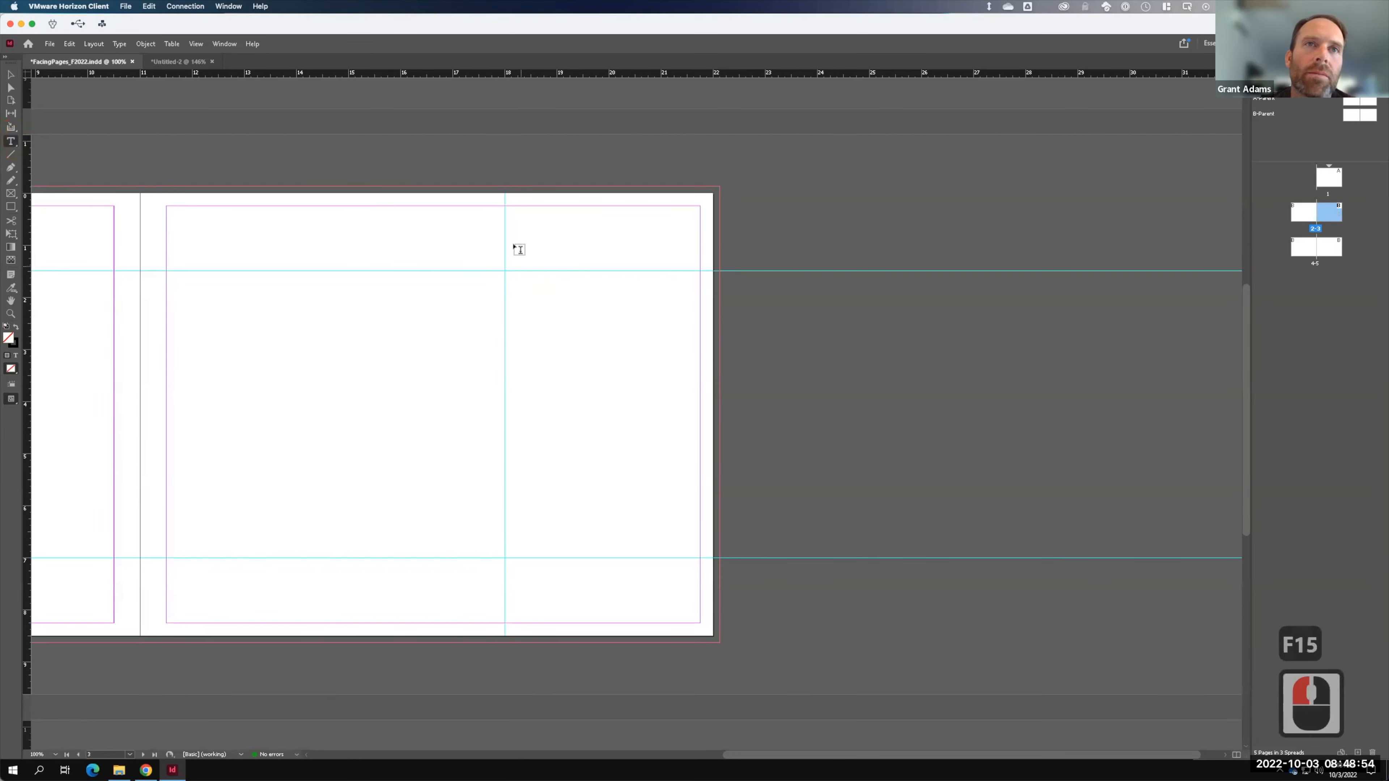
{"action": "left_click_drag", "start_coordinate": [505, 245], "coordinate": [683, 269]}
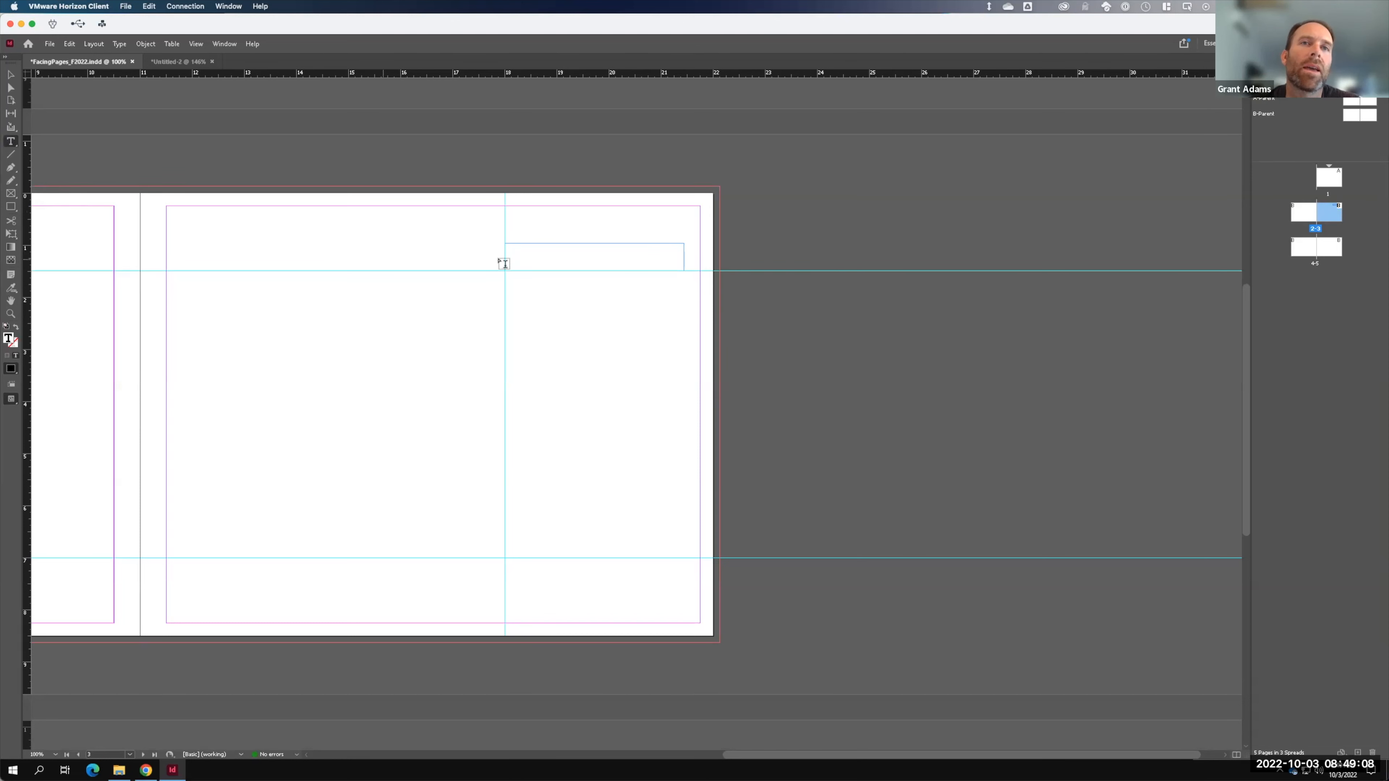
{"action": "left_click", "coordinate": [525, 250]}
{"action": "type", "text": "Contents"}
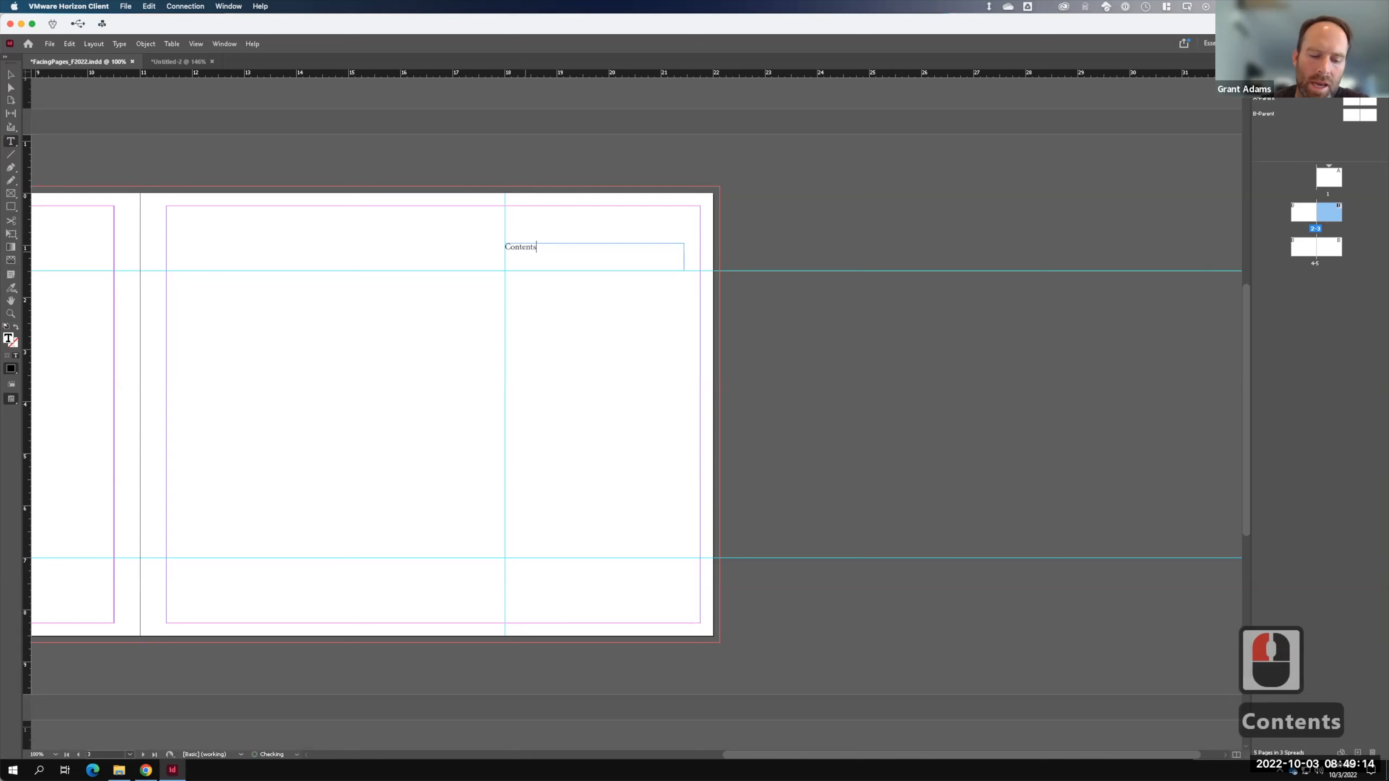
{"action": "key", "text": "ctrl+a"}
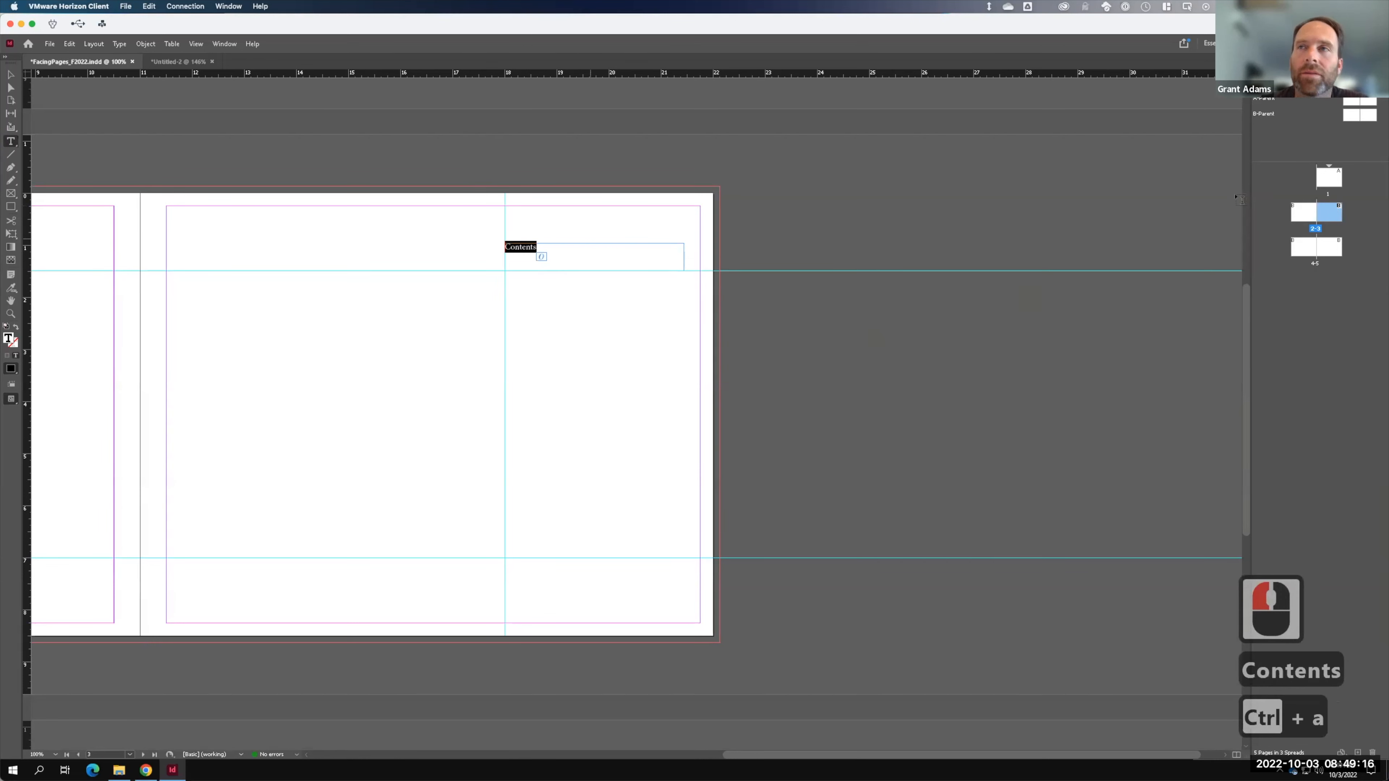
{"action": "left_click", "coordinate": [1270, 65]}
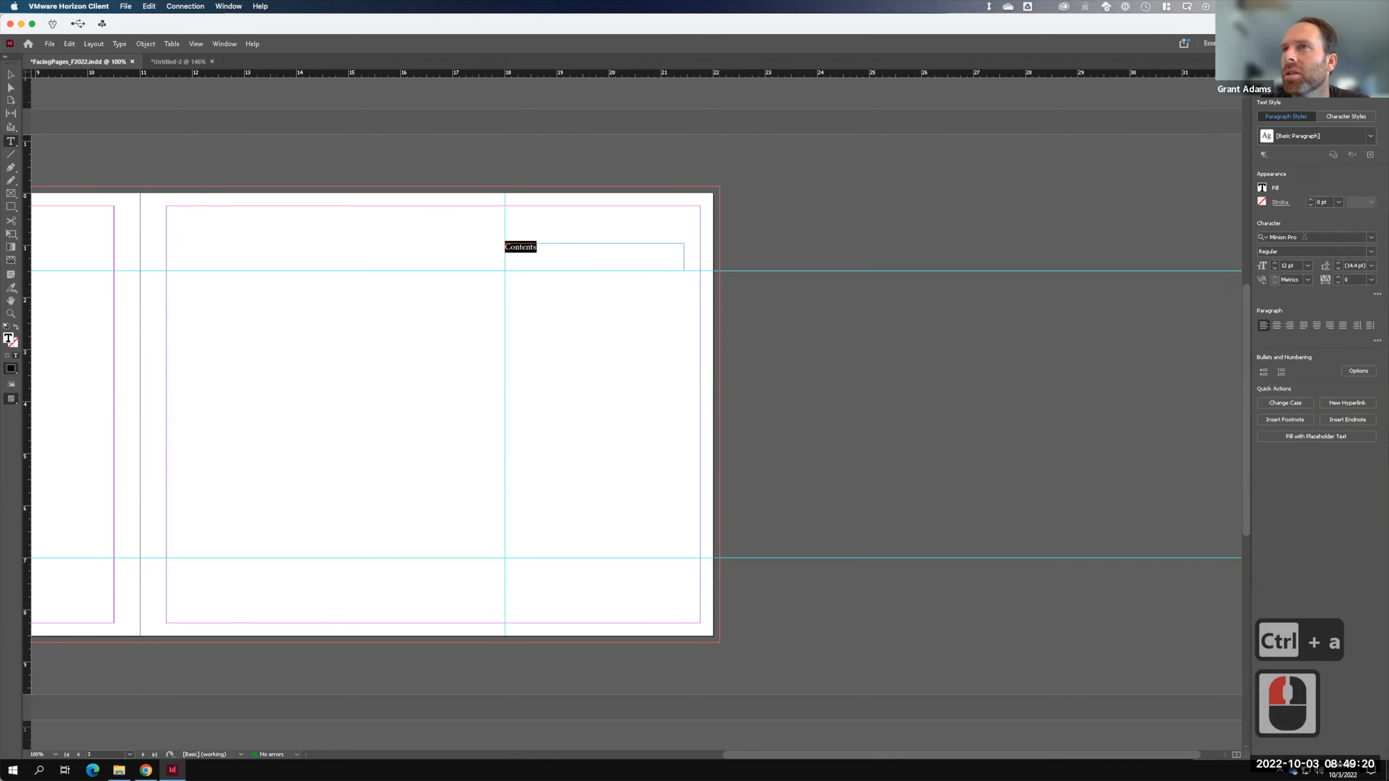
- Set the heading font to Arial Black and retype it as 'CONTENTS' in capitals
{"action": "left_click", "coordinate": [1304, 236]}
{"action": "type", "text": "Ariua"}
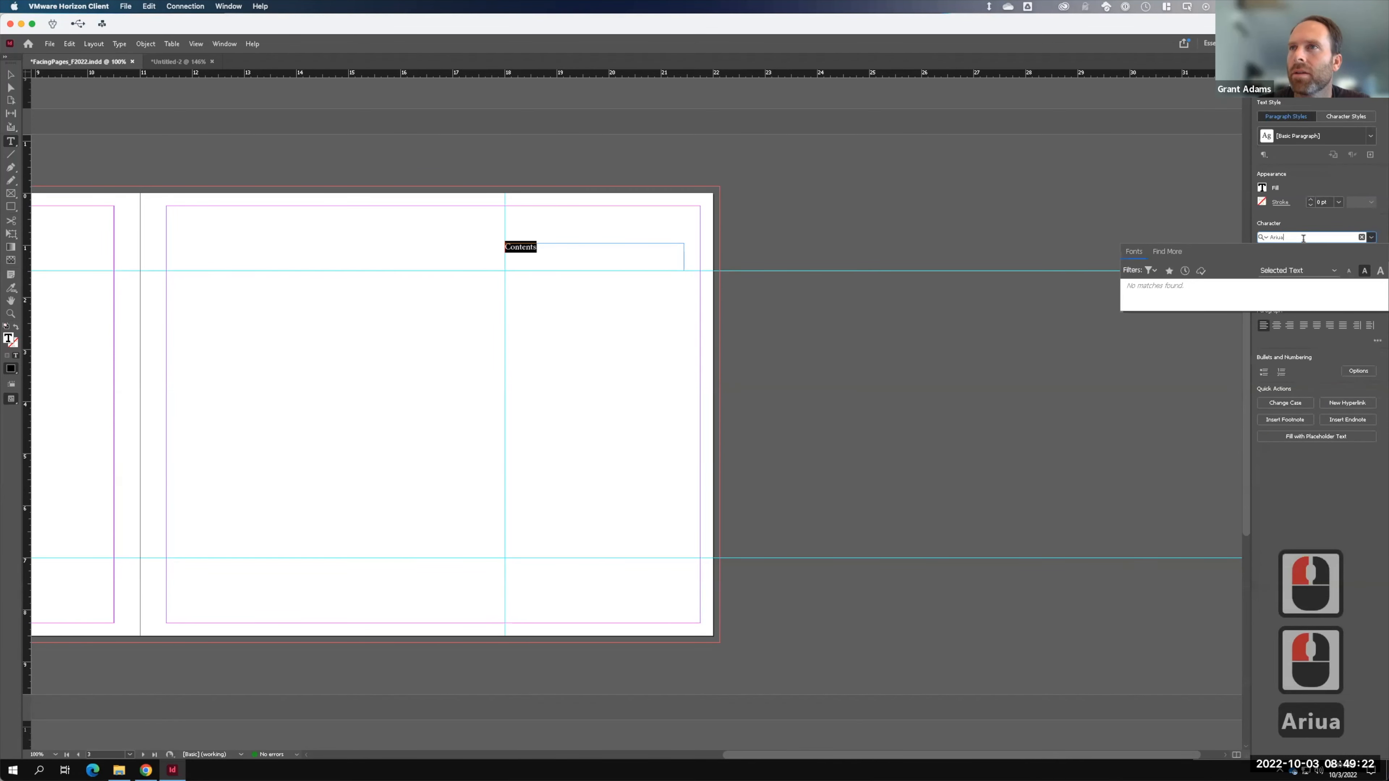
{"action": "key", "text": "BackSpace"}
{"action": "key", "text": "BackSpace"}
{"action": "key", "text": "BackSpace"}
{"action": "type", "text": "ial"}
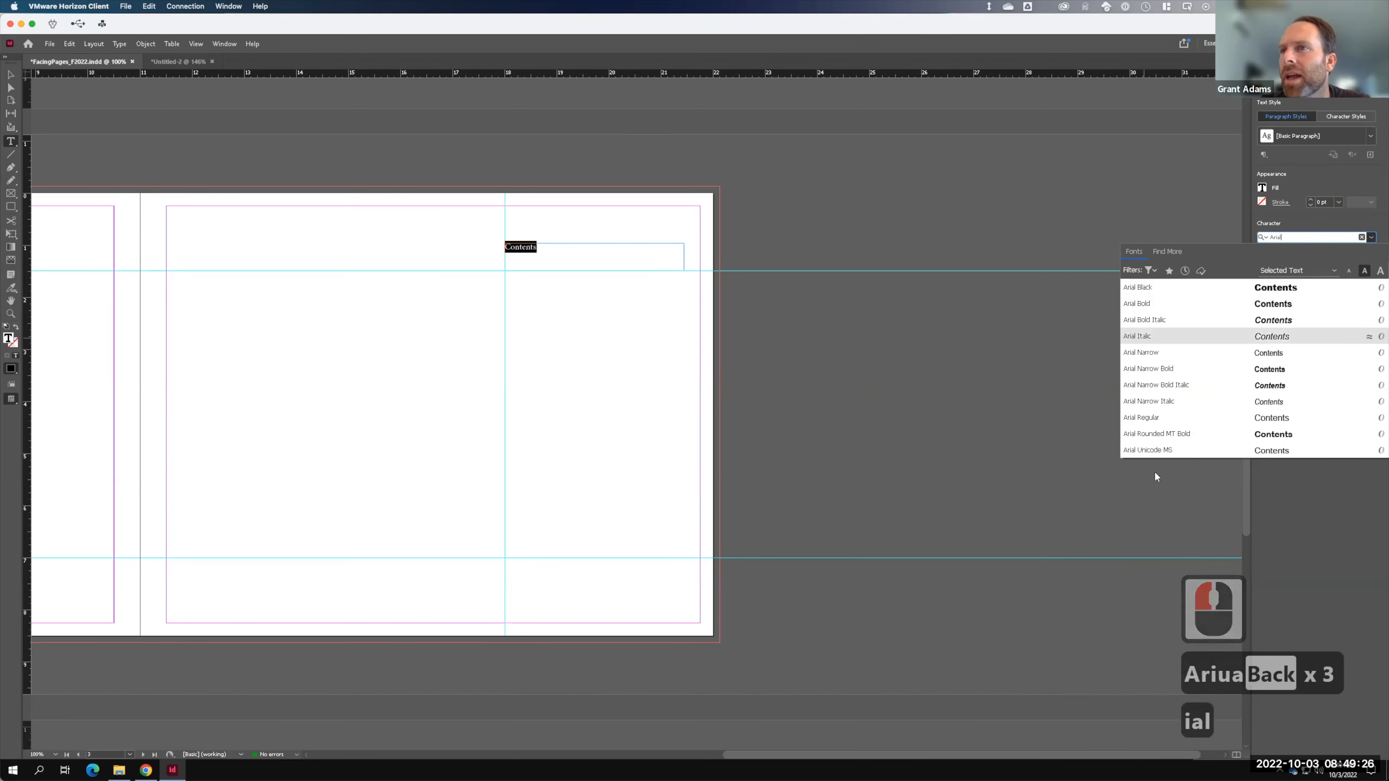
{"action": "left_click", "coordinate": [1148, 288]}
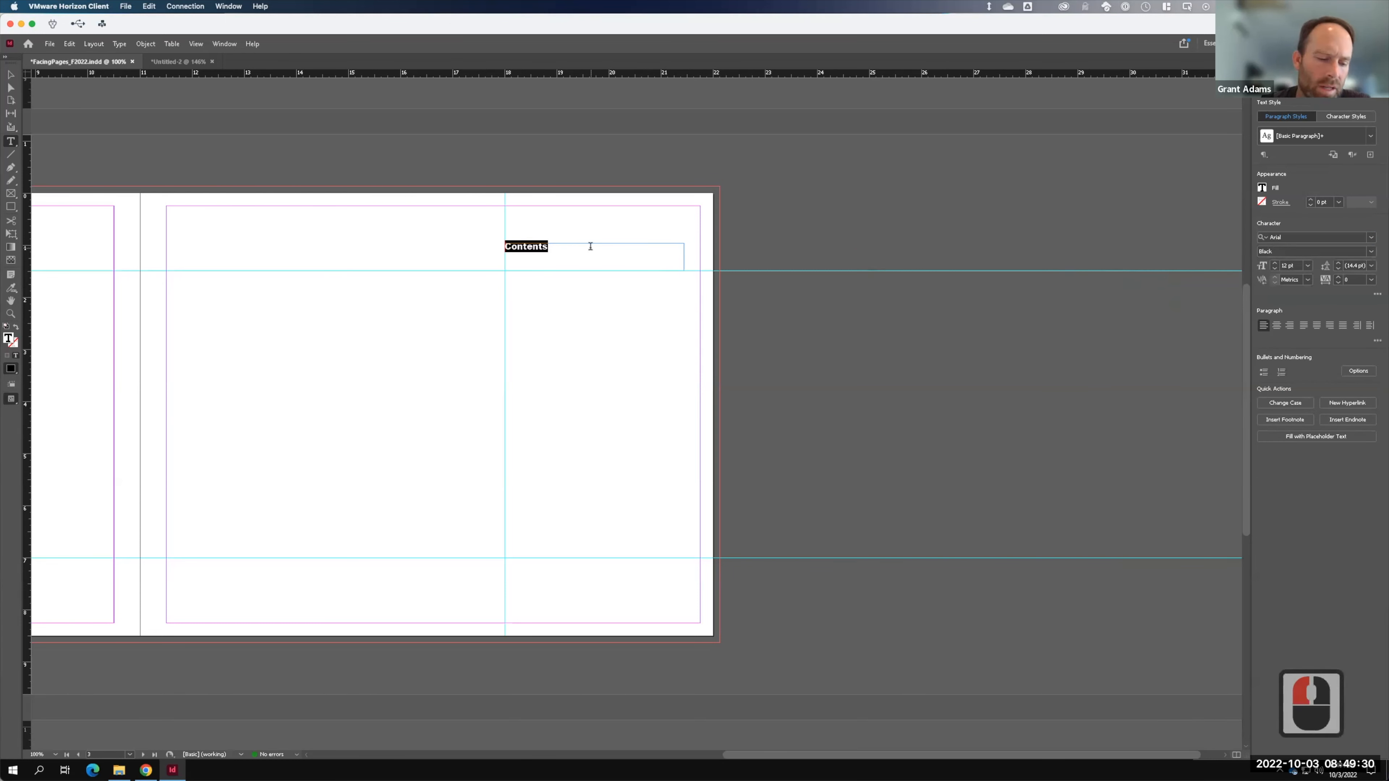
{"action": "key", "text": "Caps_Lock"}
{"action": "type", "text": "CONTENTS"}
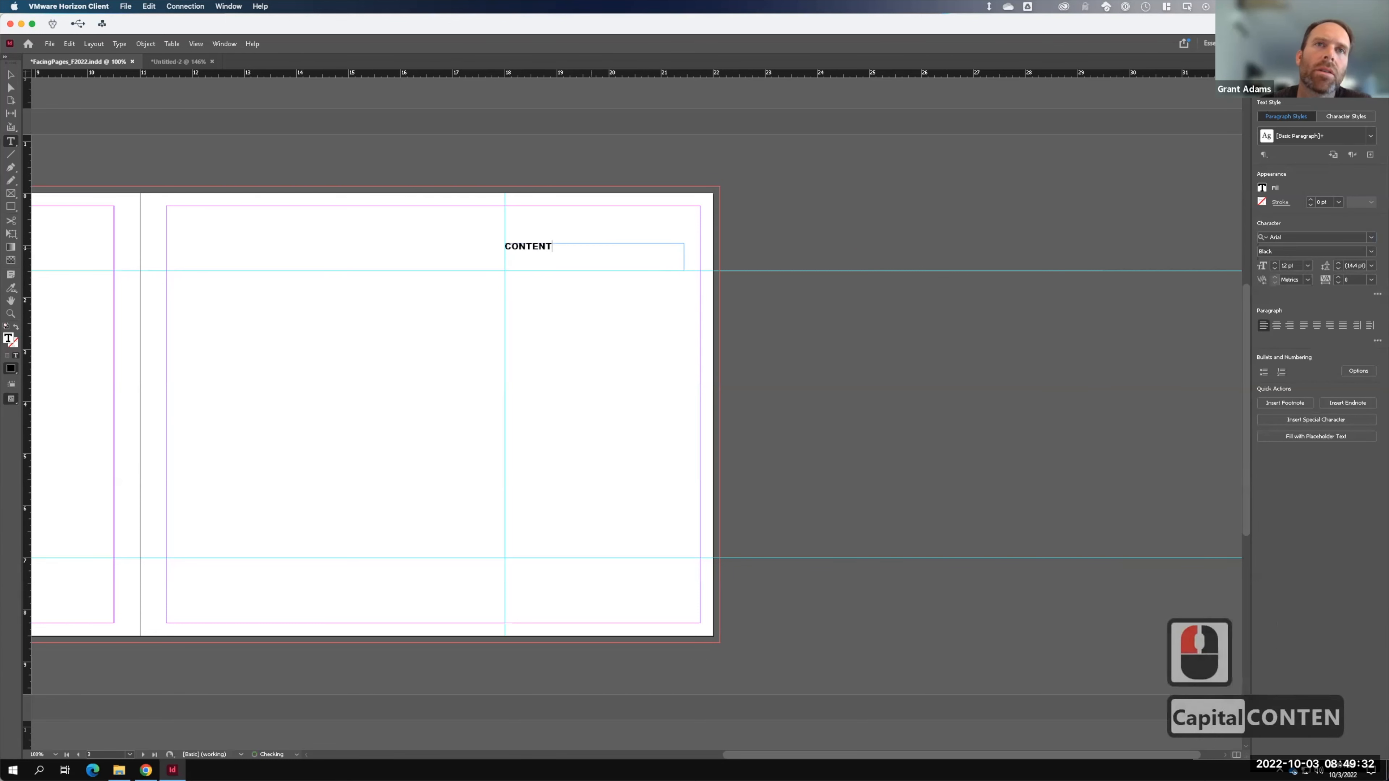
- Enlarge the CONTENTS heading's font size, stepping up past 14 pt
{"action": "left_click", "coordinate": [1274, 264]}
{"action": "left_click", "coordinate": [1275, 265]}
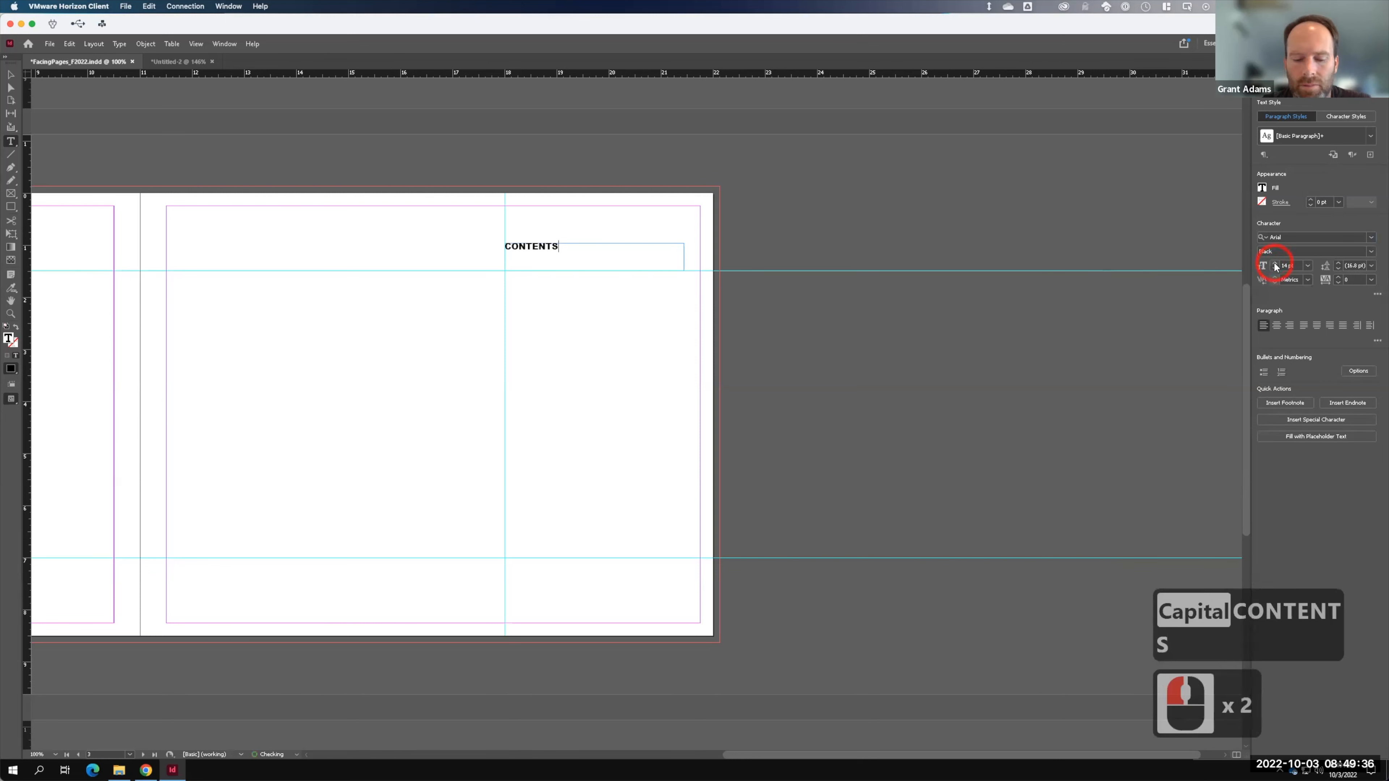
{"action": "key", "text": "ctrl+a"}
{"action": "left_click", "coordinate": [1275, 264]}
{"action": "left_click", "coordinate": [1275, 264]}
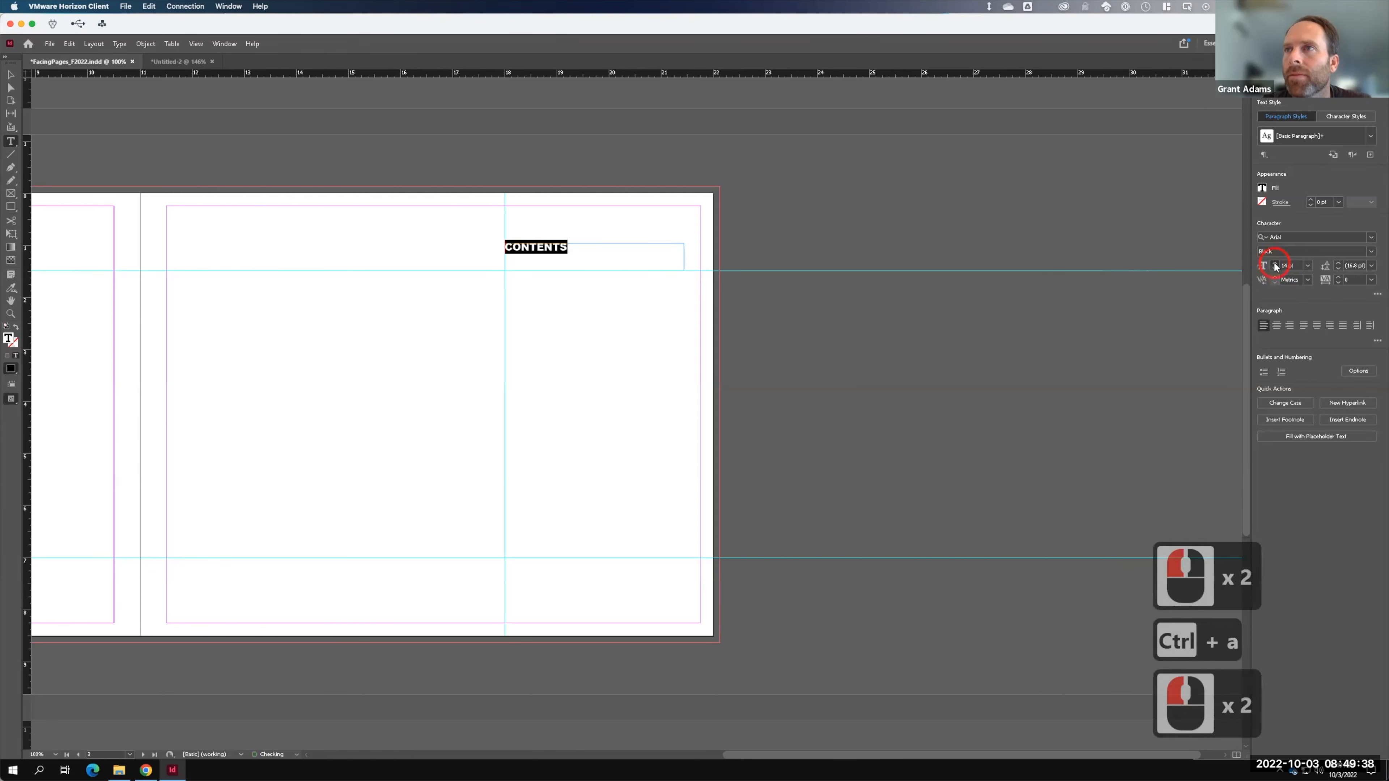
{"action": "left_click", "coordinate": [1275, 265]}
{"action": "left_click", "coordinate": [1275, 264]}
{"action": "left_click", "coordinate": [1275, 264]}
{"action": "left_click", "coordinate": [1275, 265]}
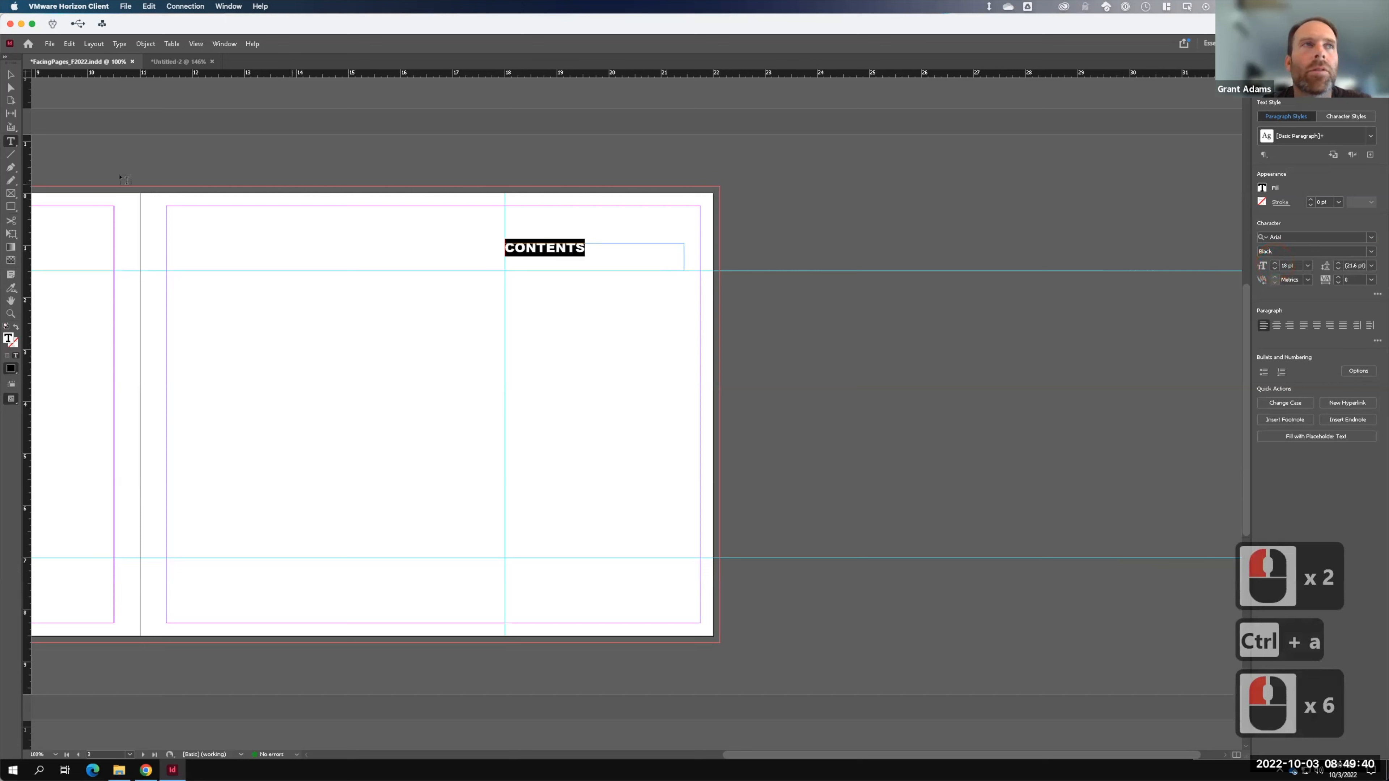
- Trim the CONTENTS frame from top and bottom to a slim 0.2 in strip
{"action": "left_click", "coordinate": [12, 75]}
{"action": "left_click", "coordinate": [528, 244]}
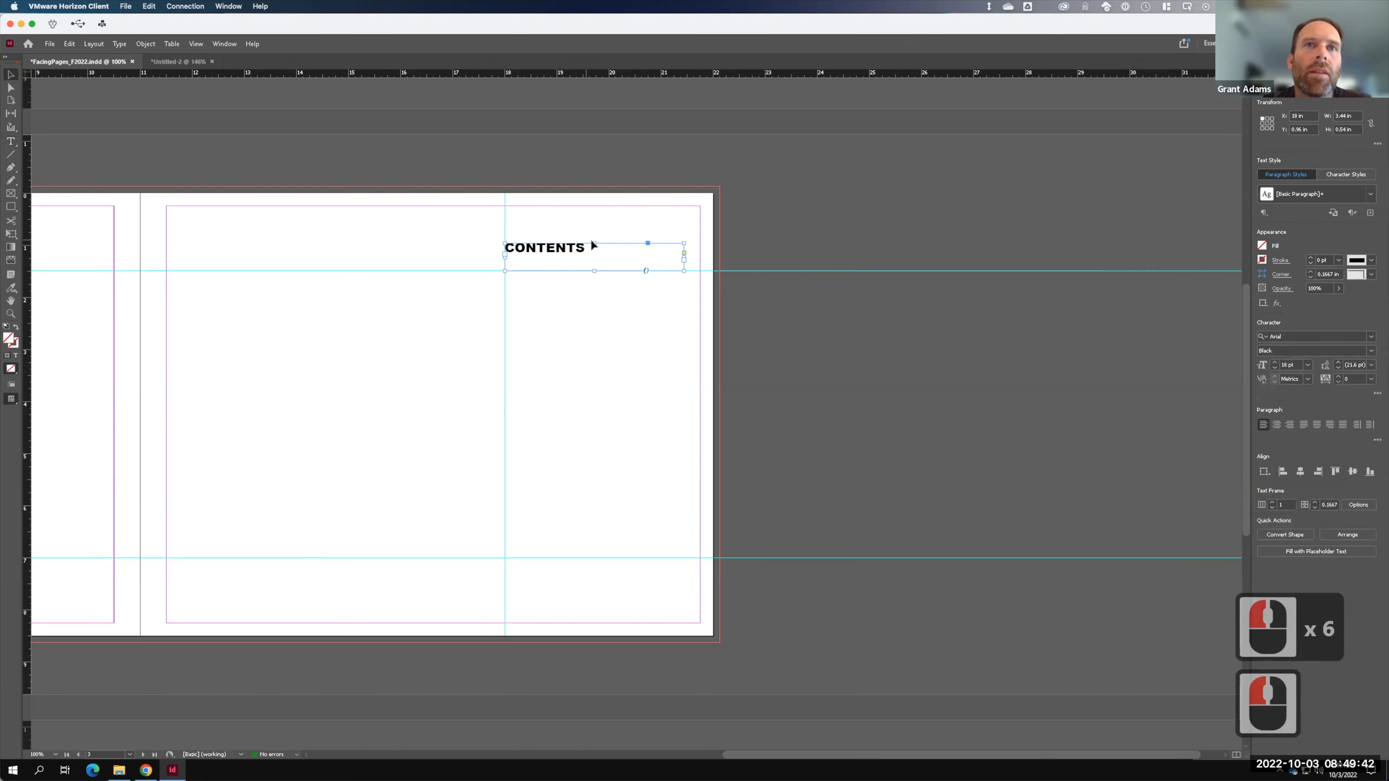
{"action": "left_click_drag", "start_coordinate": [595, 244], "coordinate": [593, 255]}
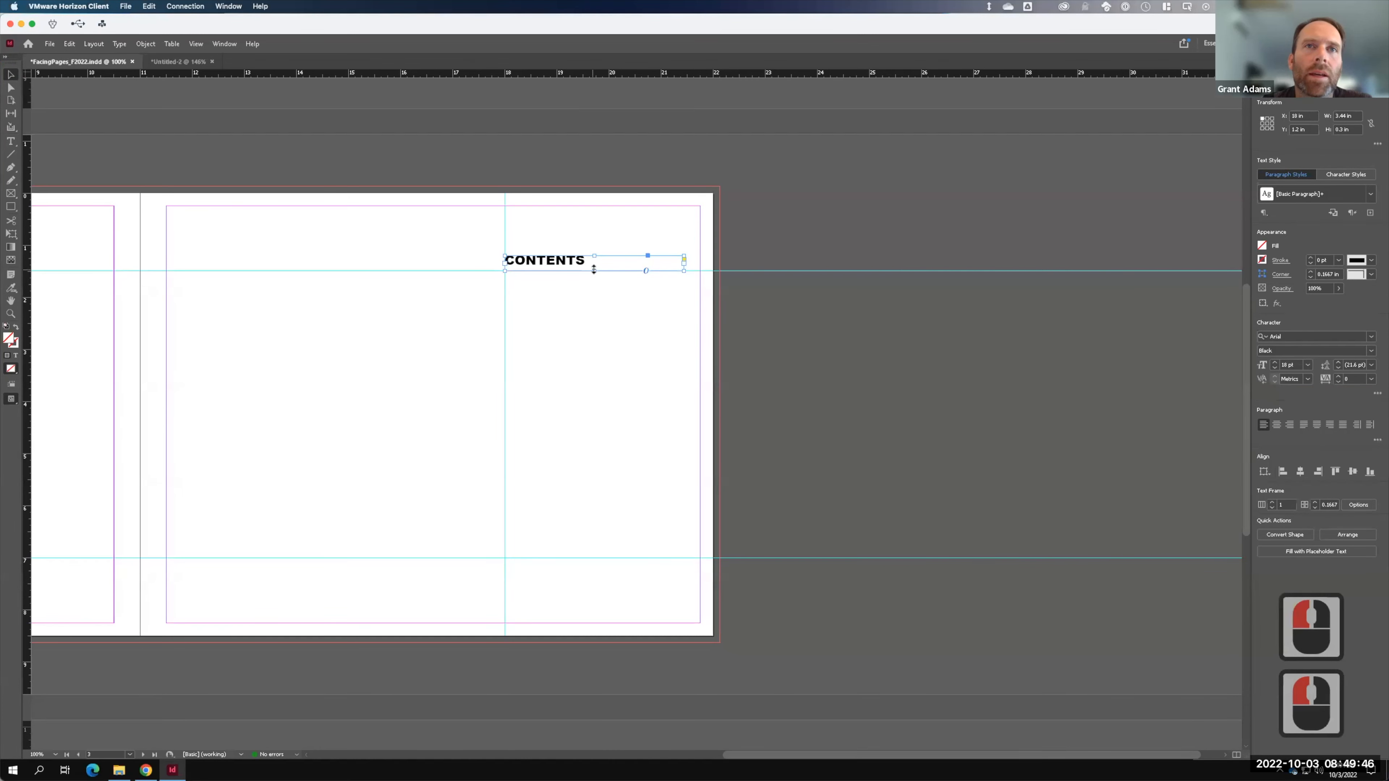
{"action": "left_click_drag", "start_coordinate": [594, 269], "coordinate": [594, 267]}
{"action": "key", "text": "F15"}
- Nudge CONTENTS slightly down and draw a tall narrow text frame below it
{"action": "key", "text": "Down"}
{"action": "key", "text": "Down"}
{"action": "key", "text": "Down"}
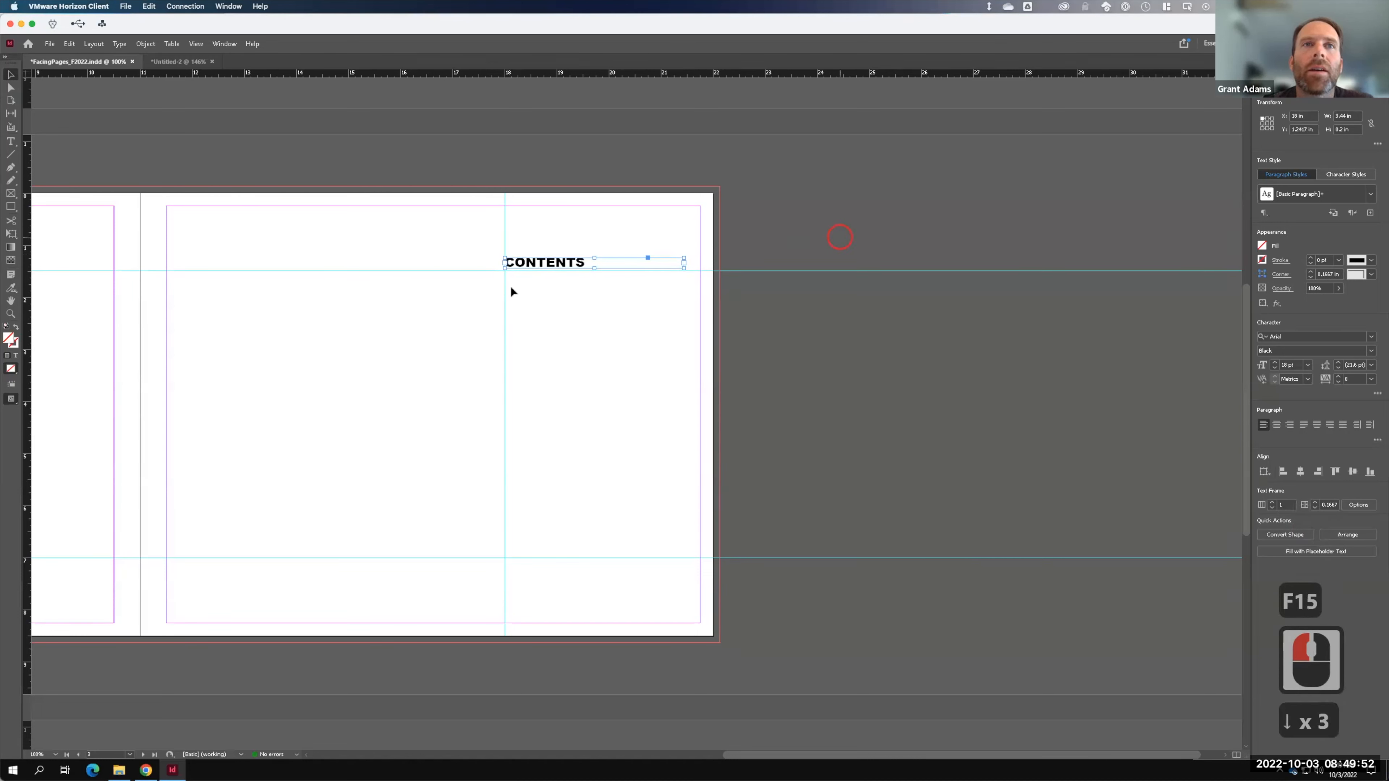
{"action": "left_click", "coordinate": [763, 265]}
{"action": "key", "text": "t"}
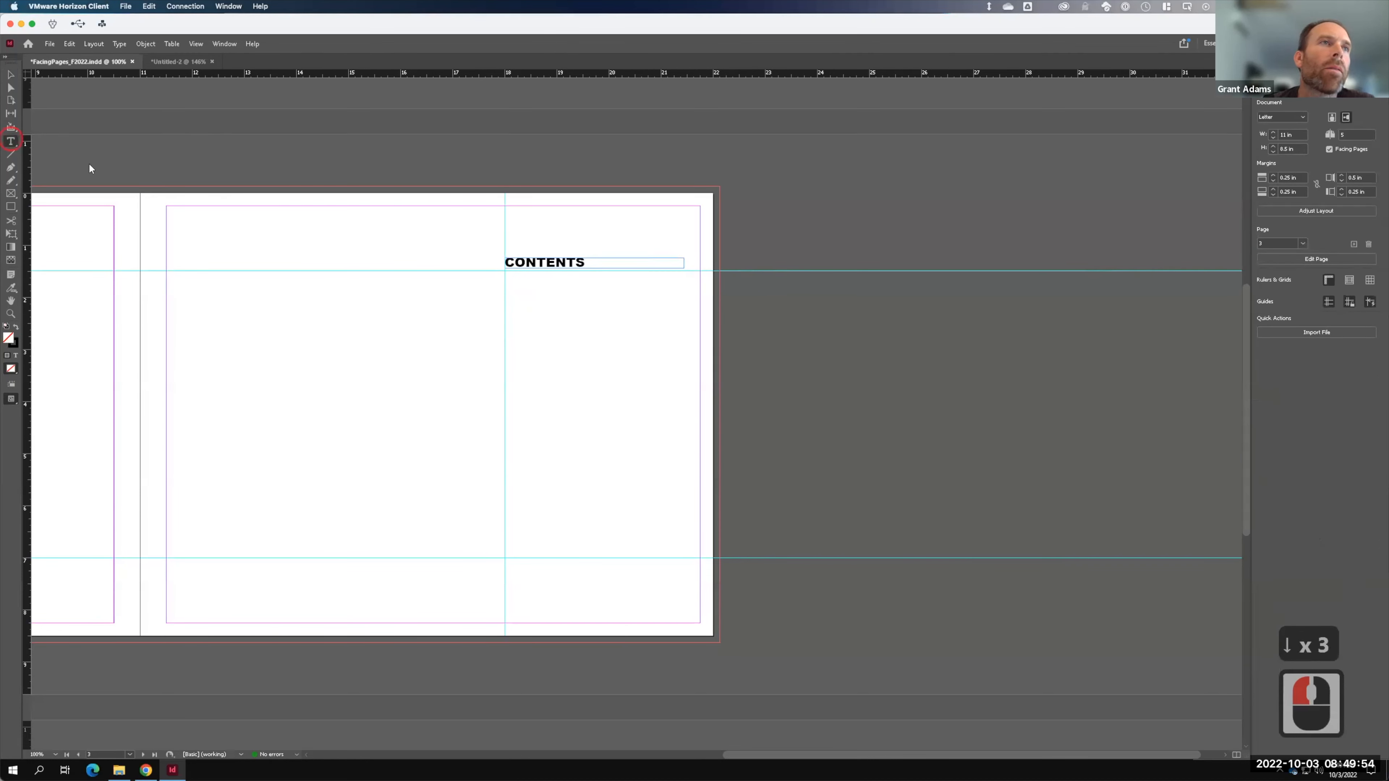
{"action": "left_click", "coordinate": [510, 281]}
{"action": "left_click_drag", "start_coordinate": [505, 275], "coordinate": [525, 558]}
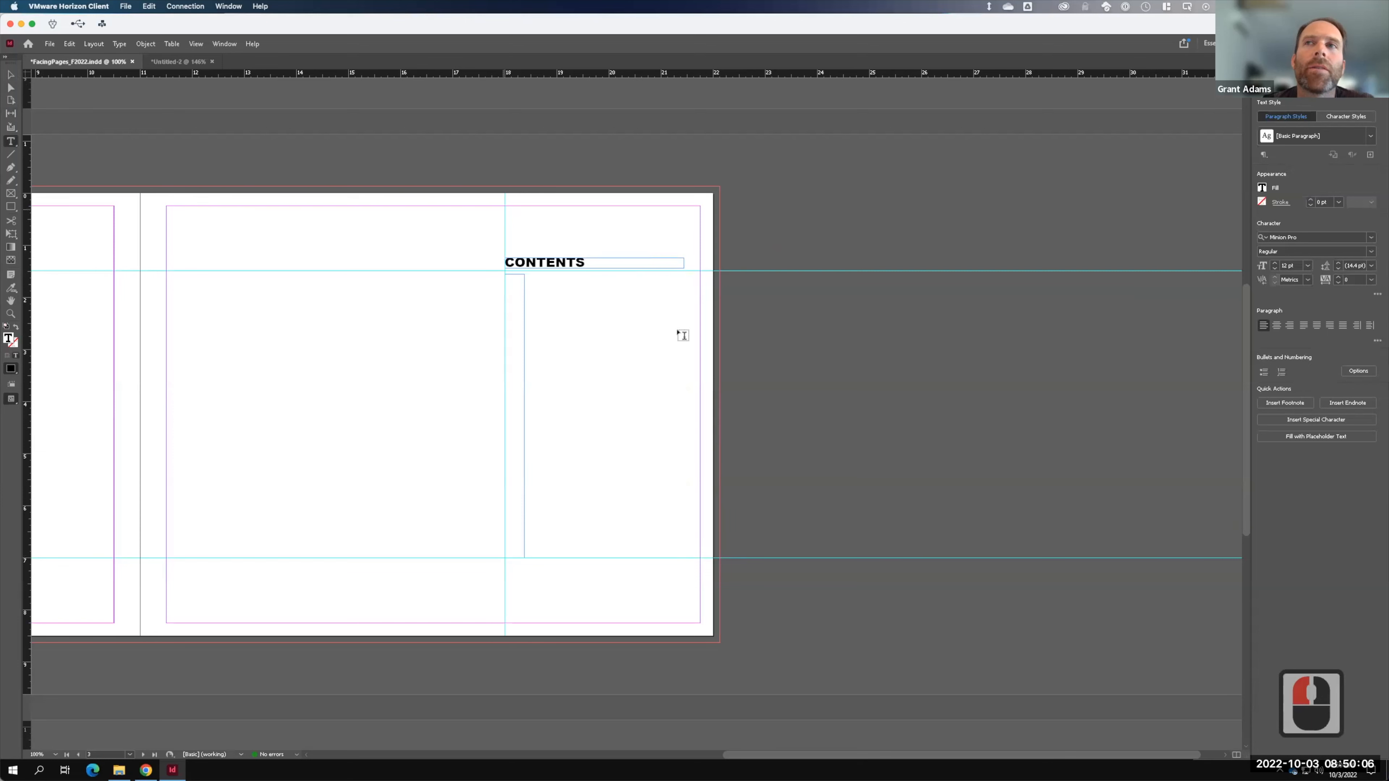
- Set the new frame's font to Arial Regular at 103 pt
{"action": "left_click", "coordinate": [1319, 237]}
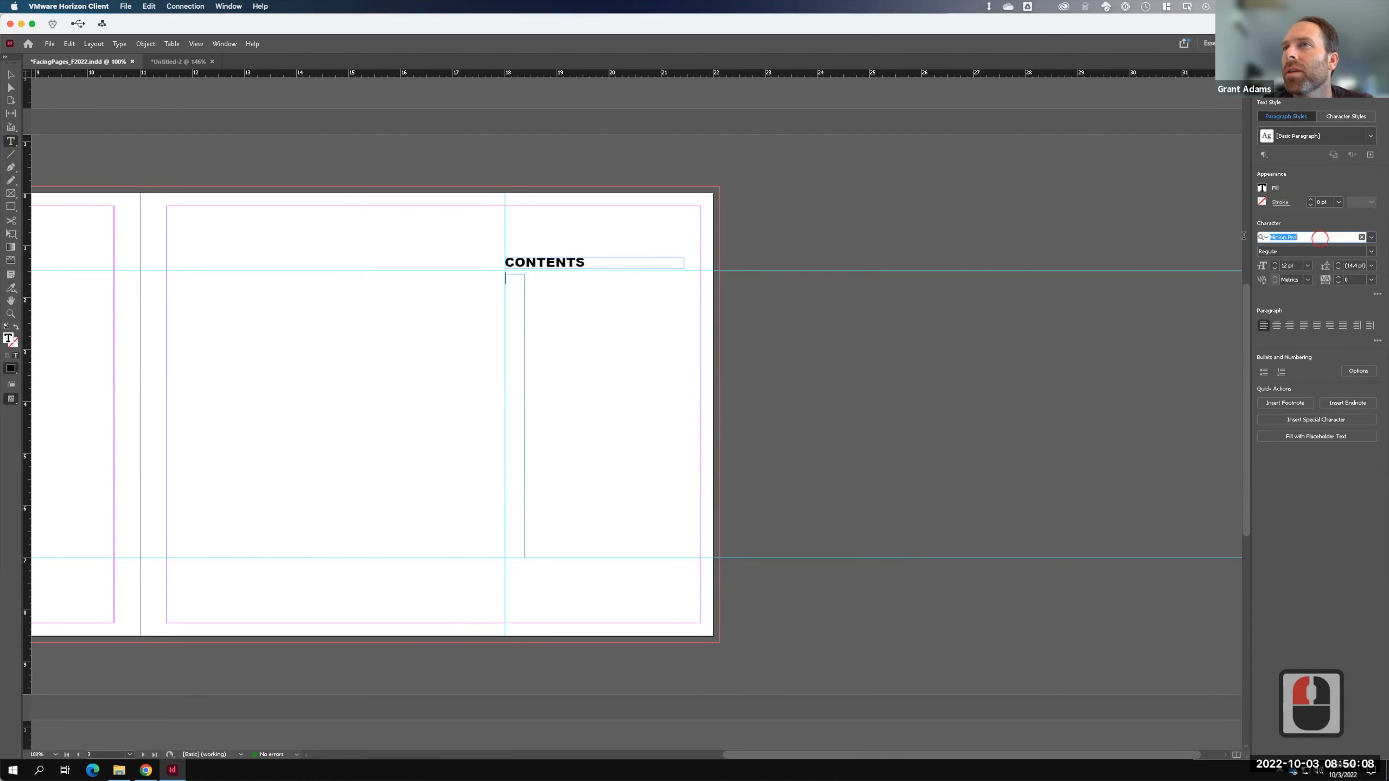
{"action": "type", "text": "aRAI"}
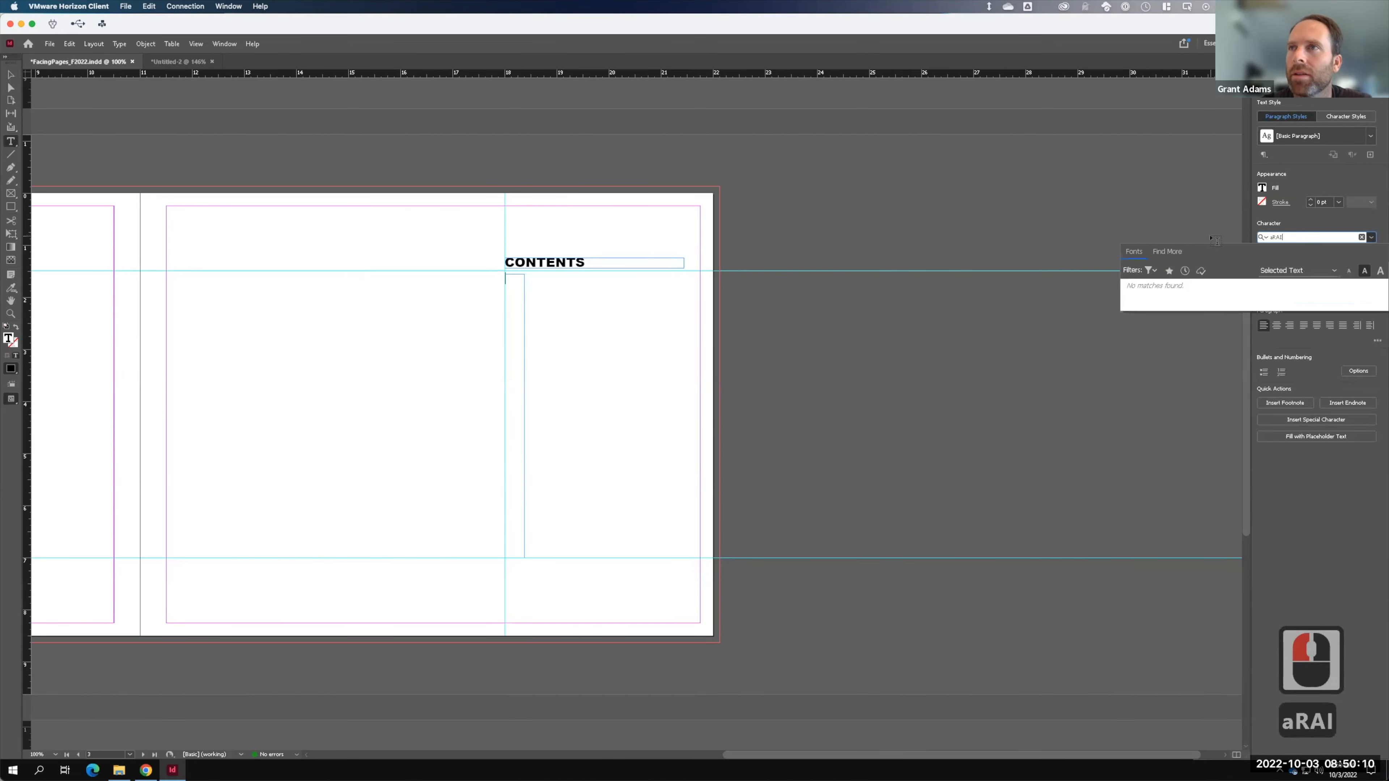
{"action": "key", "text": "BackSpace"}
{"action": "key", "text": "BackSpace"}
{"action": "type", "text": "IAL"}
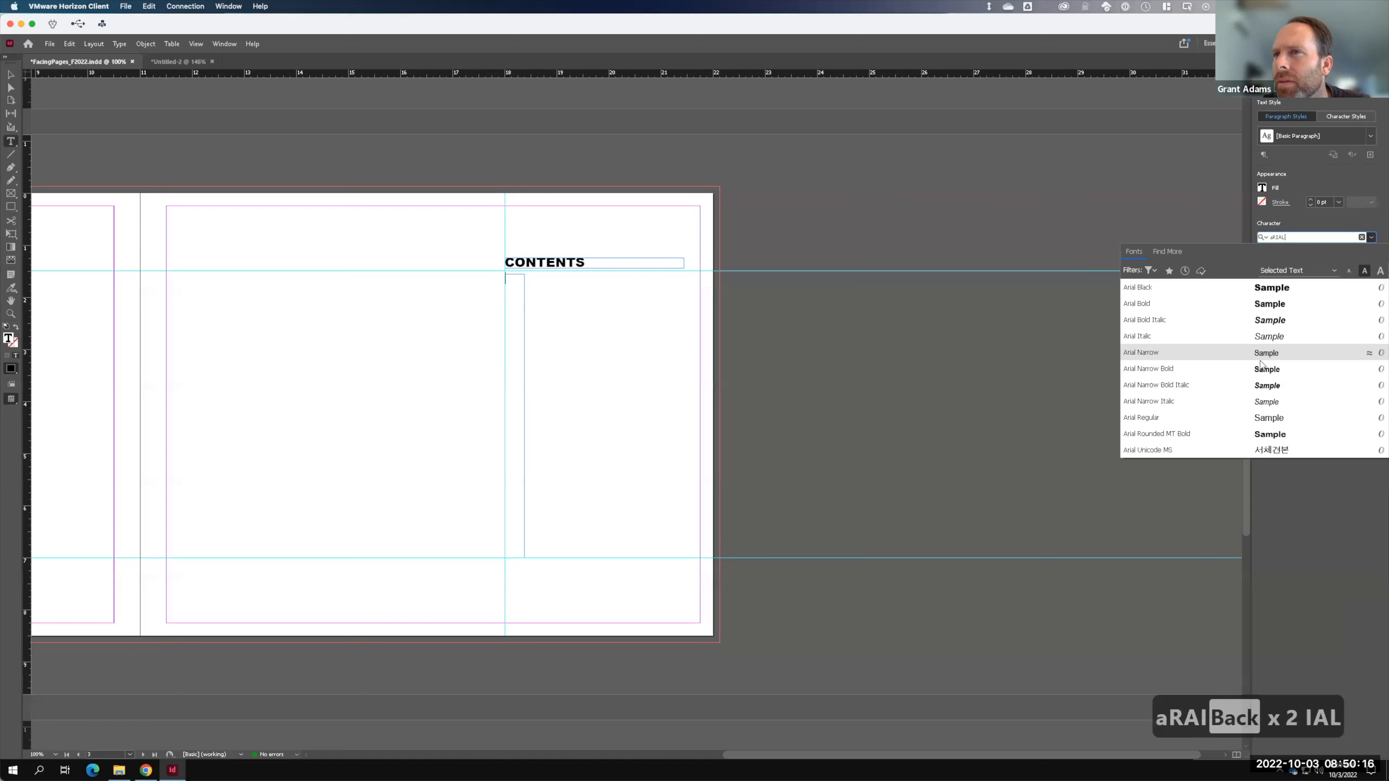
{"action": "left_click", "coordinate": [1261, 422]}
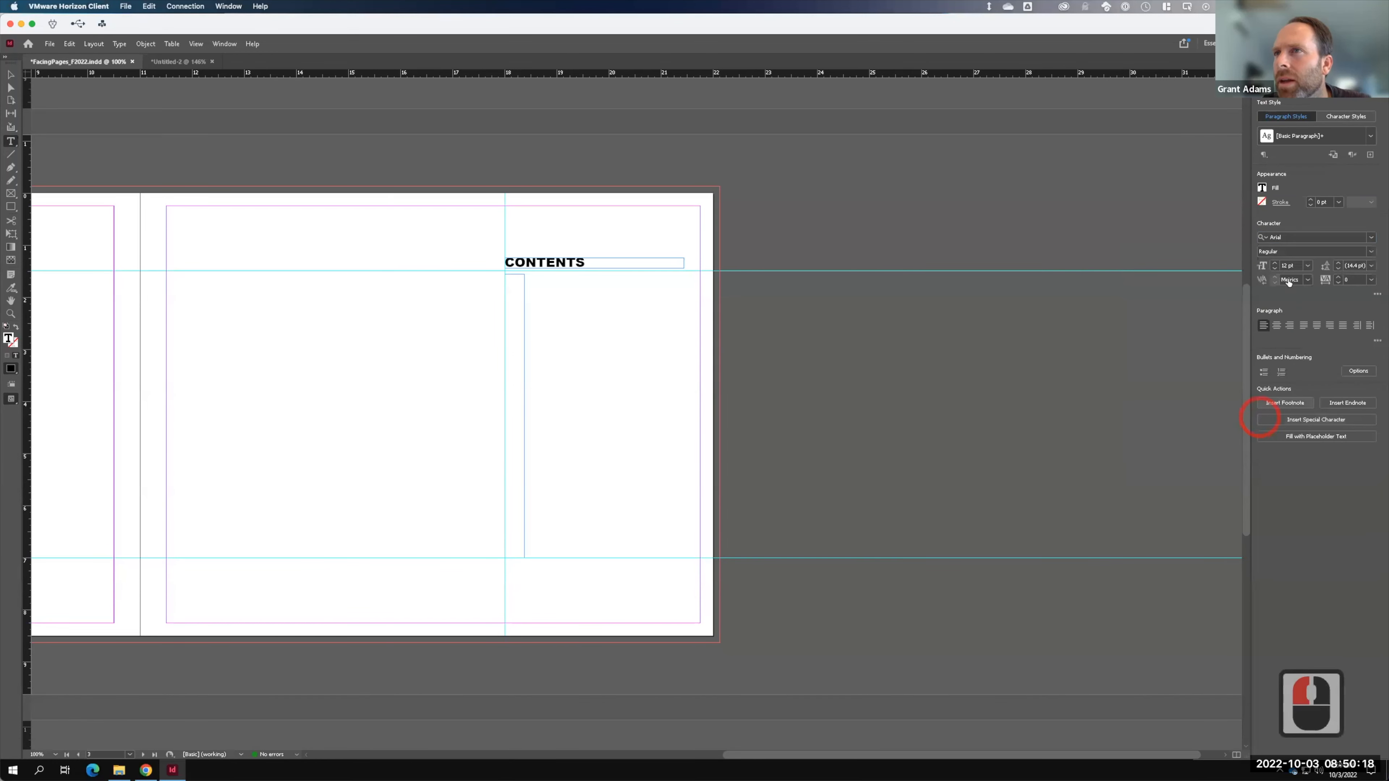
{"action": "left_click", "coordinate": [1286, 265]}
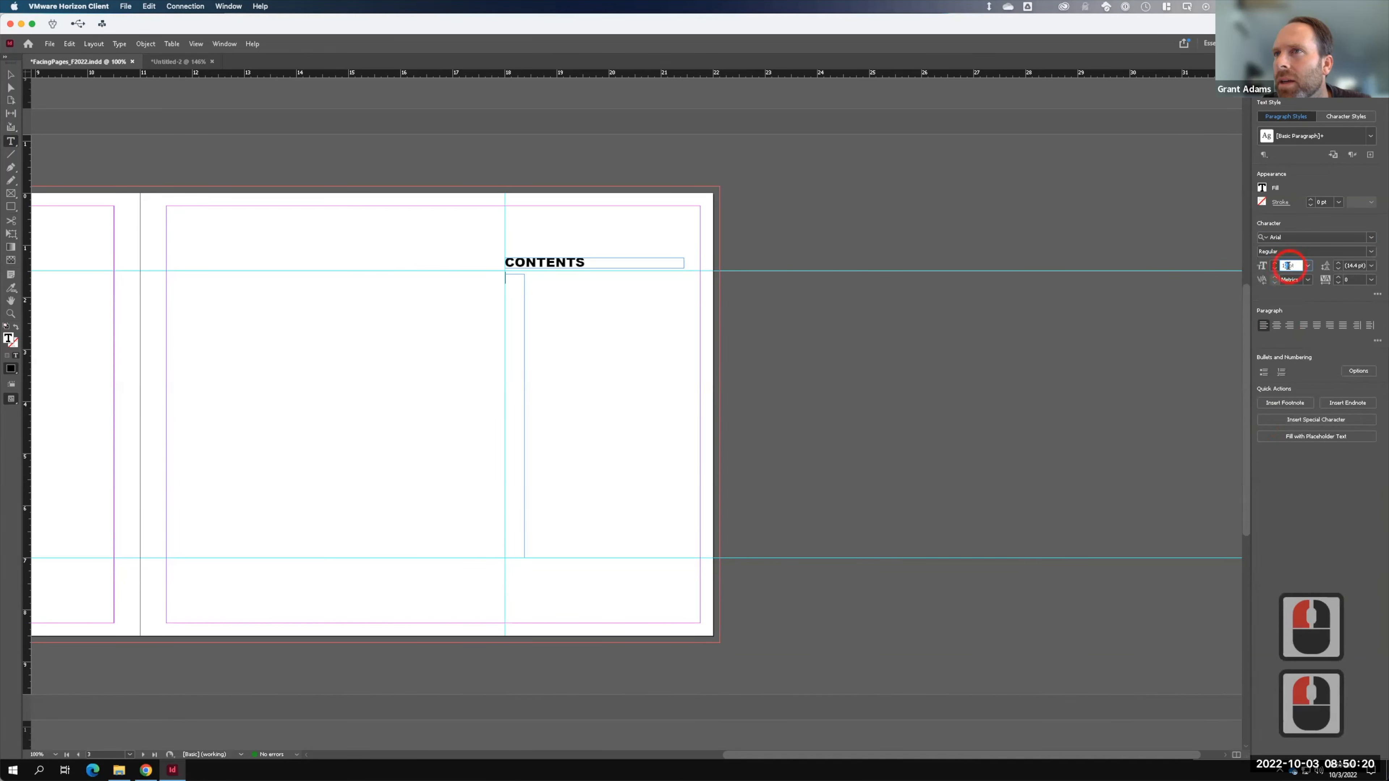
{"action": "left_click", "coordinate": [1288, 266]}
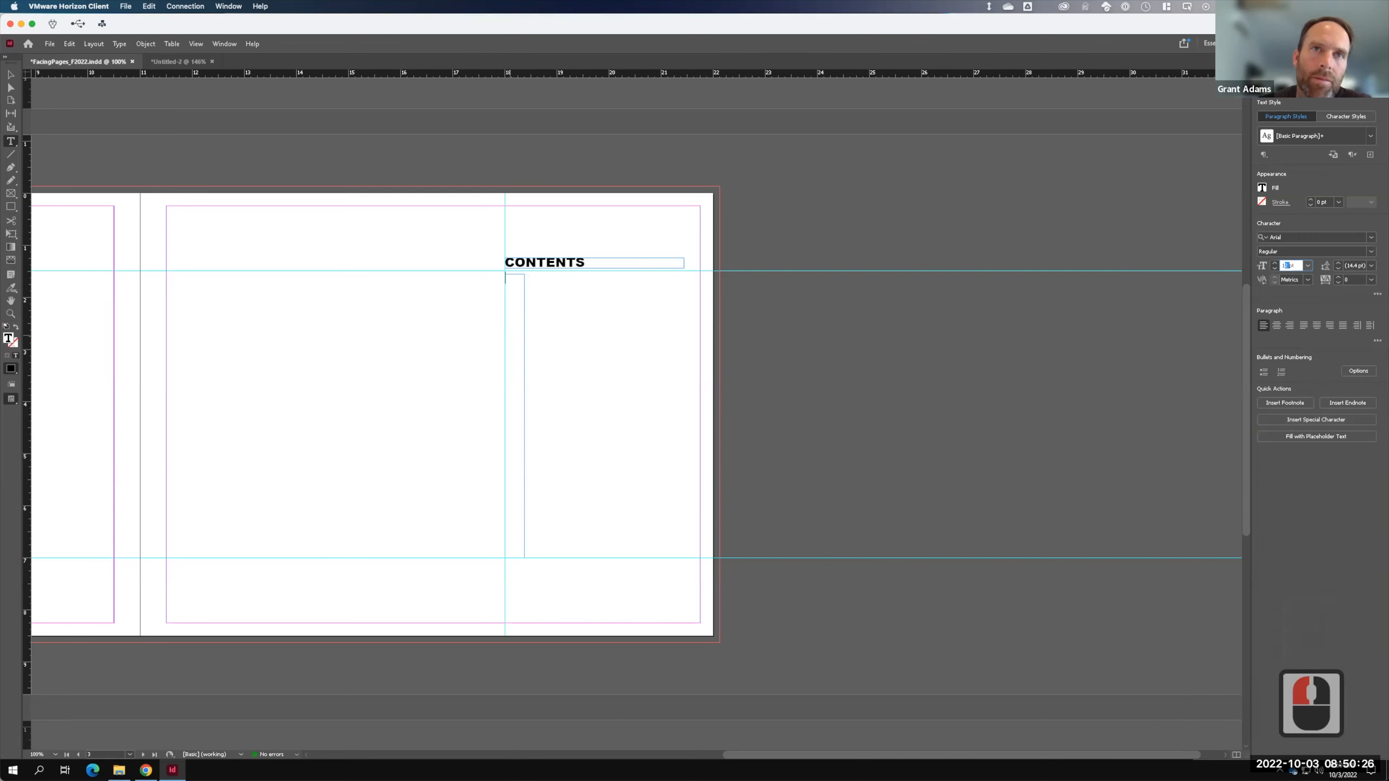
{"action": "type", "text": "03"}
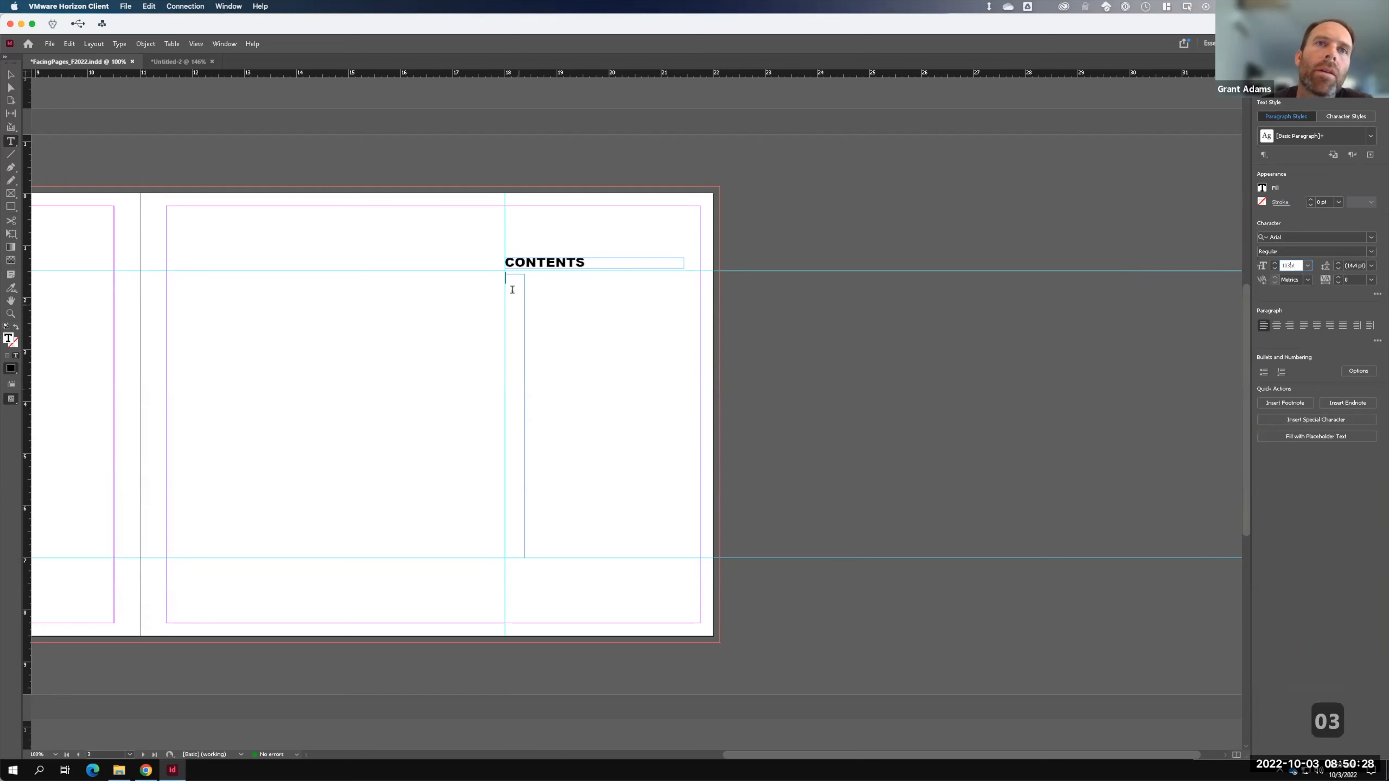
{"action": "left_click", "coordinate": [512, 288]}
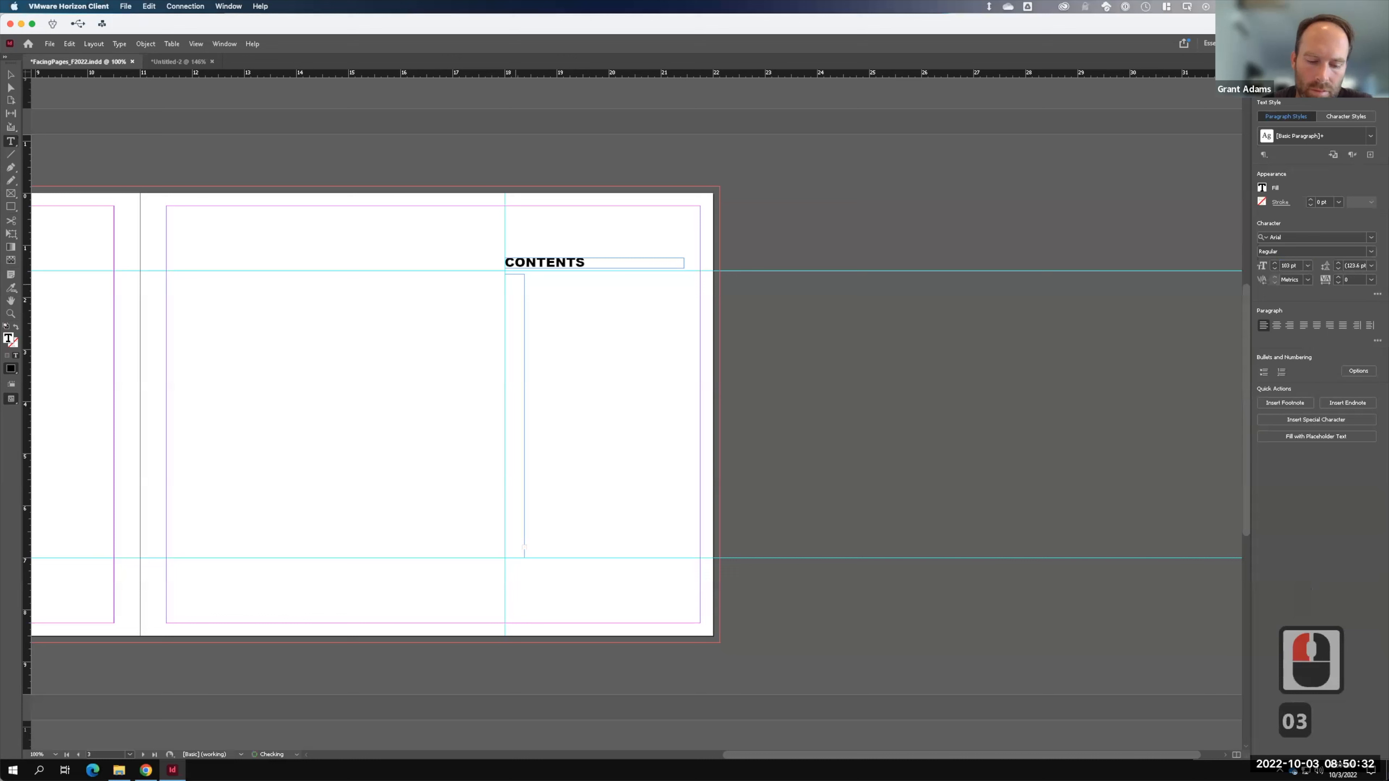
- Correct the frame's font size from 103 pt to 12 pt
{"action": "key", "text": "ctrl+a"}
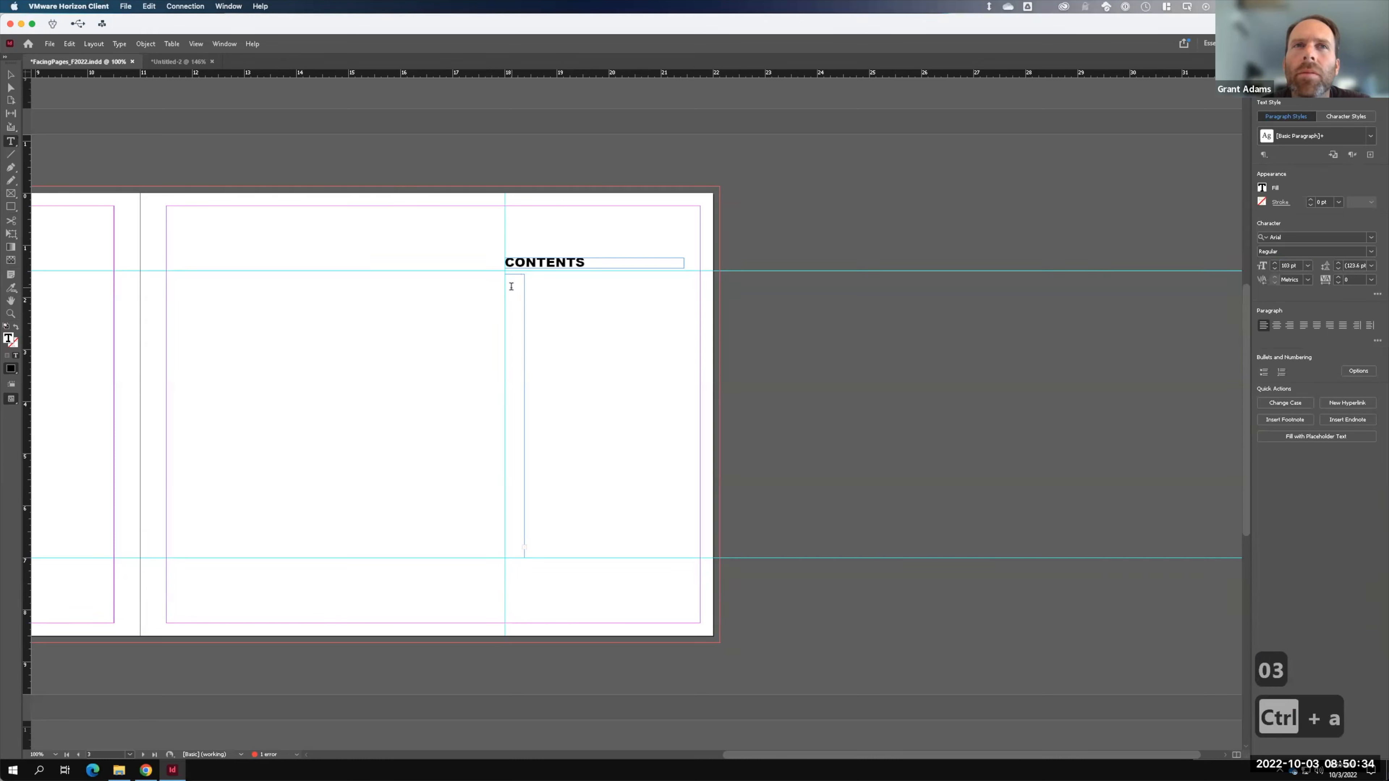
{"action": "left_click", "coordinate": [508, 284]}
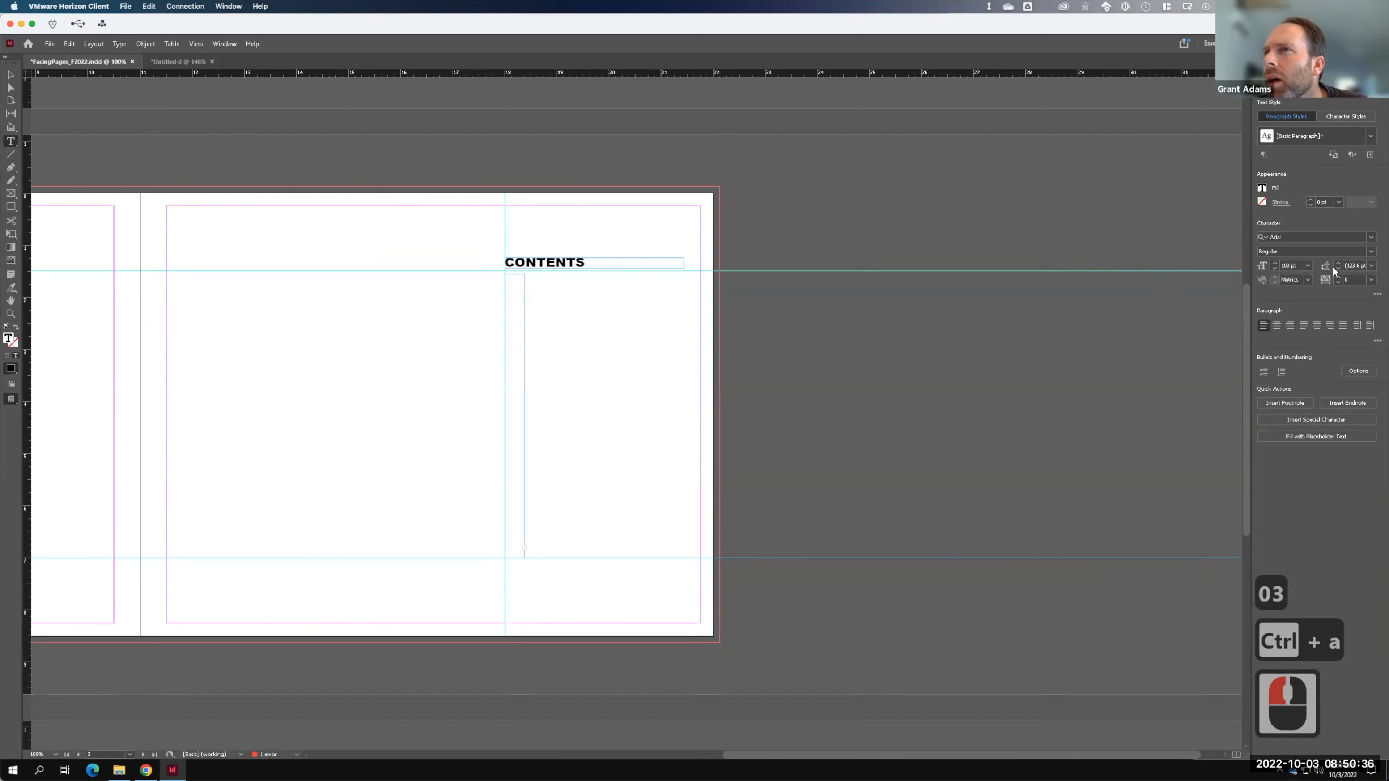
{"action": "left_click", "coordinate": [1289, 265]}
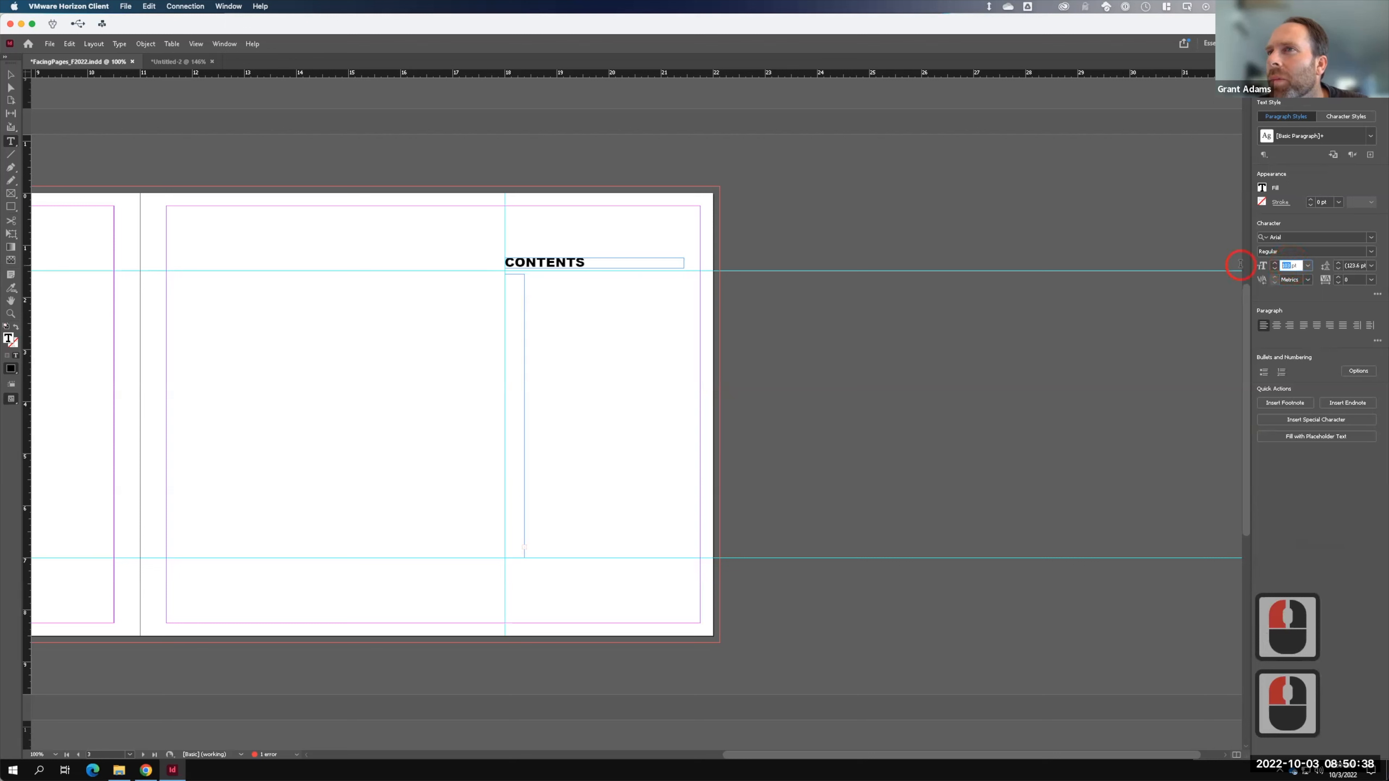
{"action": "left_click_drag", "start_coordinate": [1240, 265], "coordinate": [1237, 266]}
{"action": "type", "text": "10"}
{"action": "key", "text": "BackSpace"}
{"action": "type", "text": "2"}
{"action": "key", "text": "Tab"}
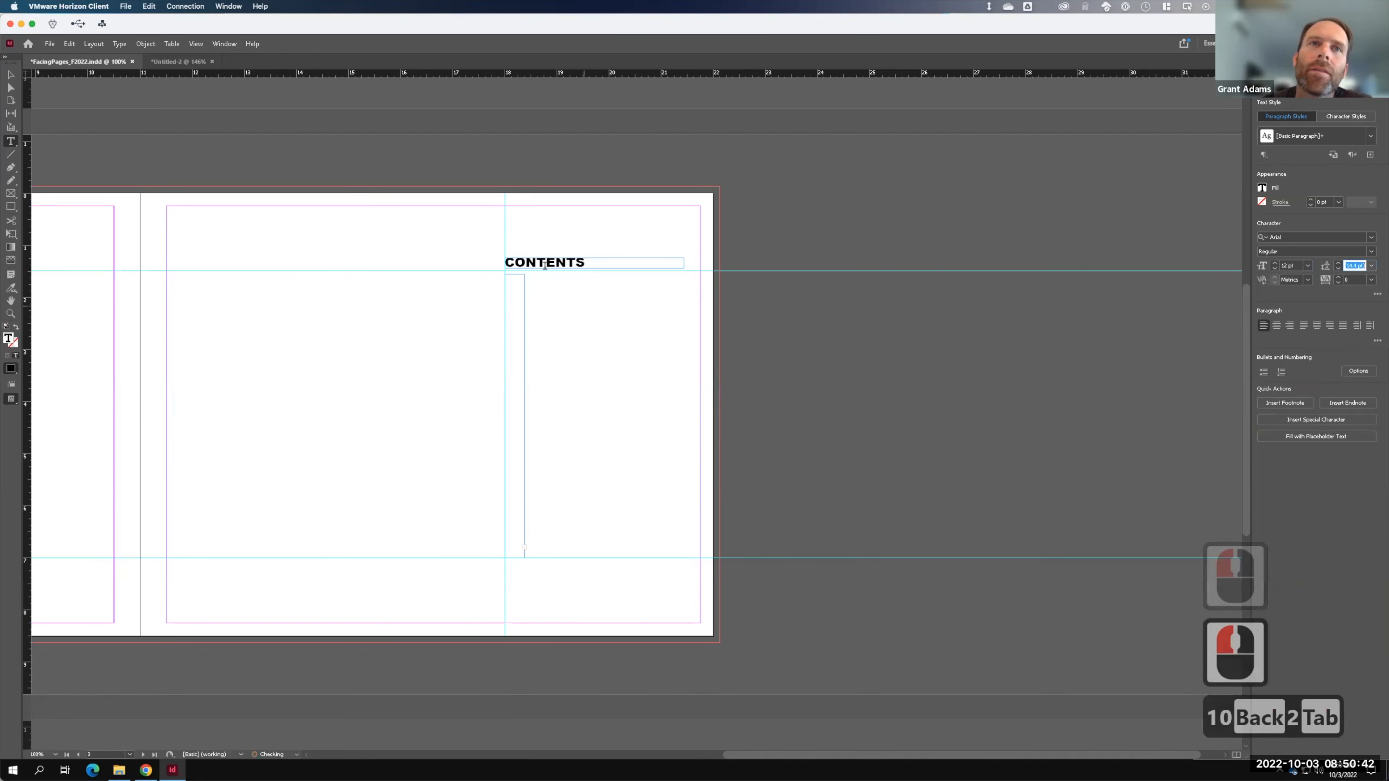
- Enter page numbers 03 and 04-07 on separate lines in 12 pt Arial
{"action": "left_click", "coordinate": [512, 283]}
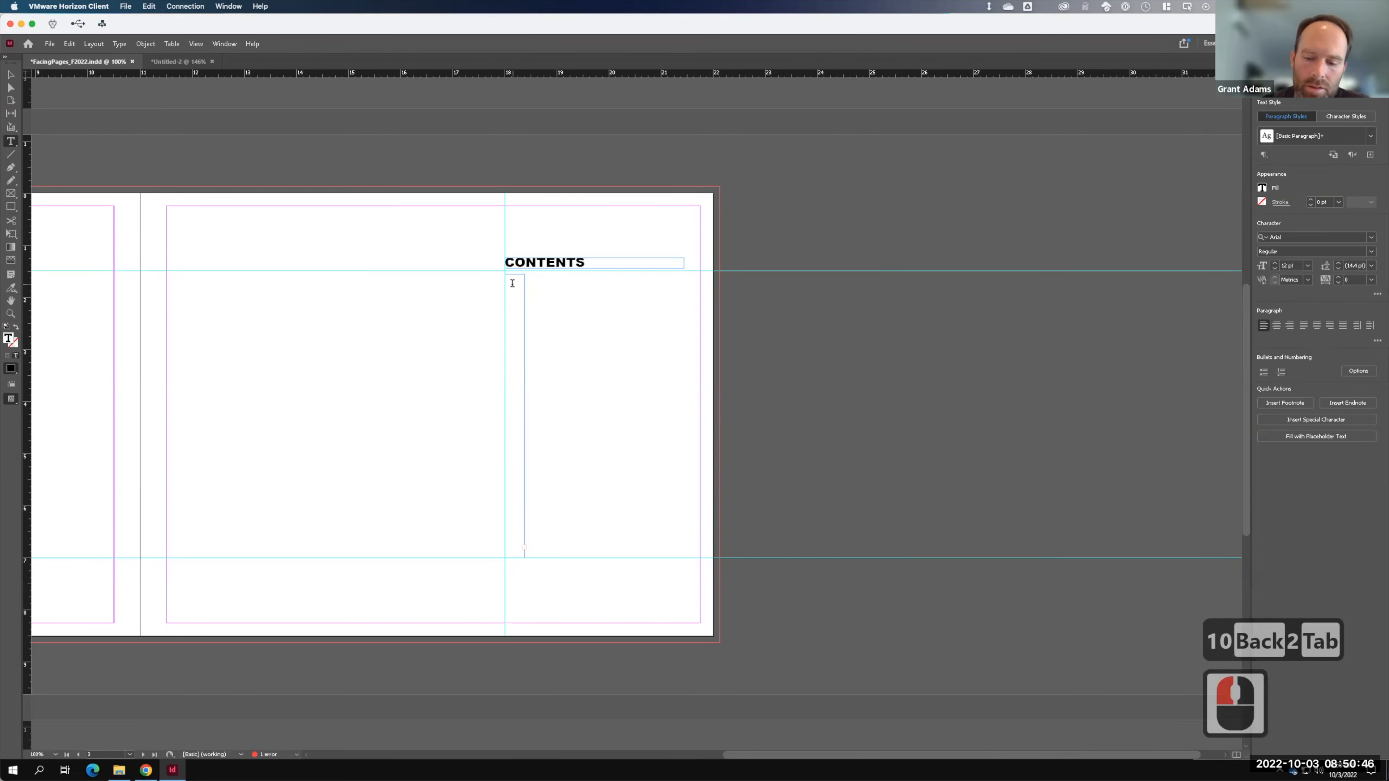
{"action": "type", "text": "03"}
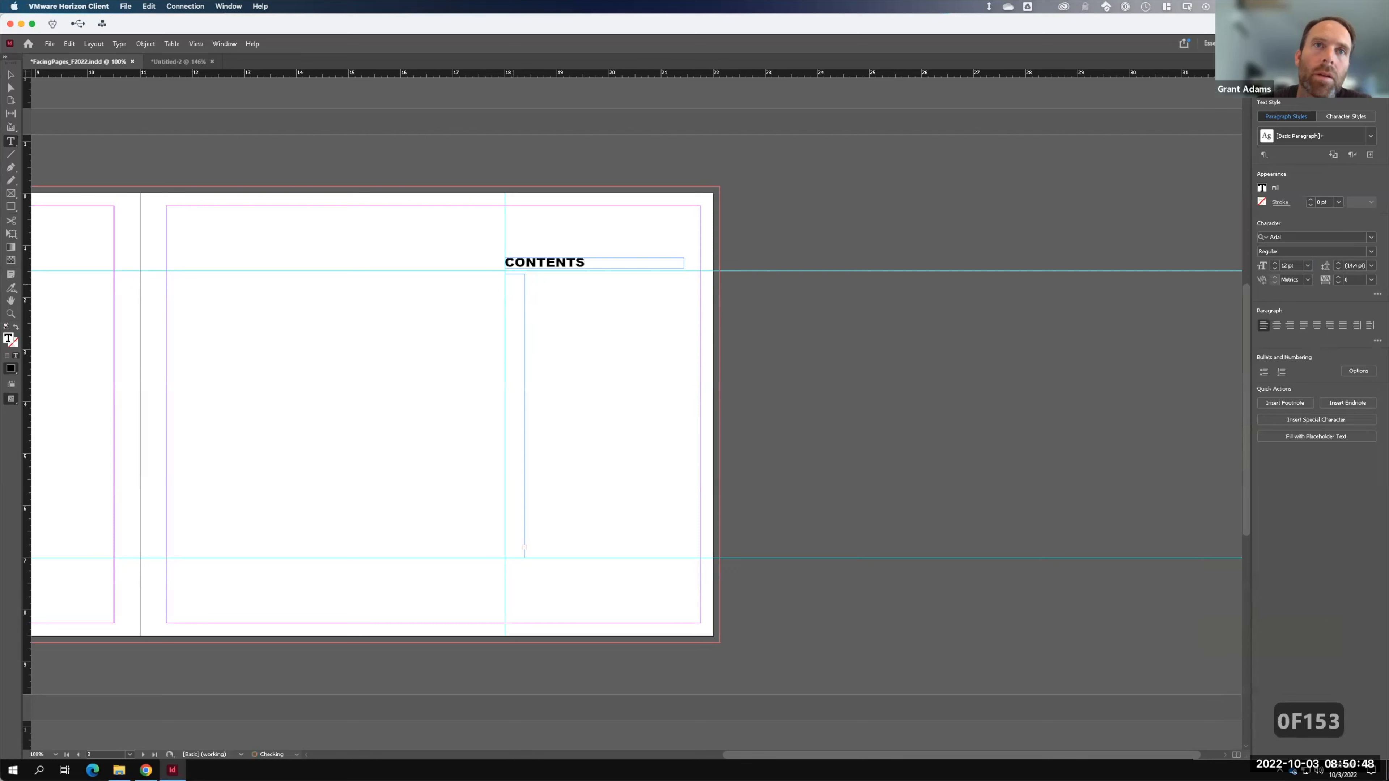
{"action": "key", "text": "ctrl+a"}
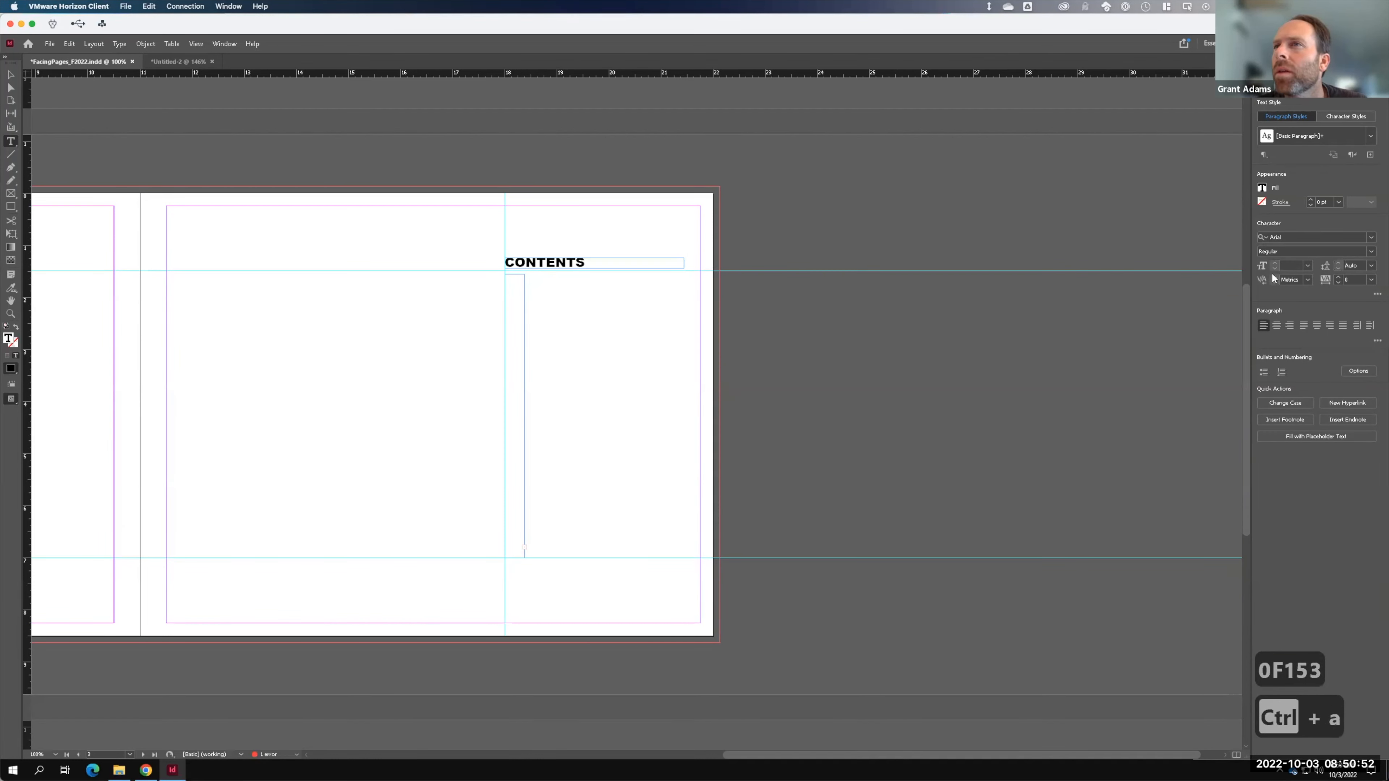
{"action": "left_click", "coordinate": [1308, 265]}
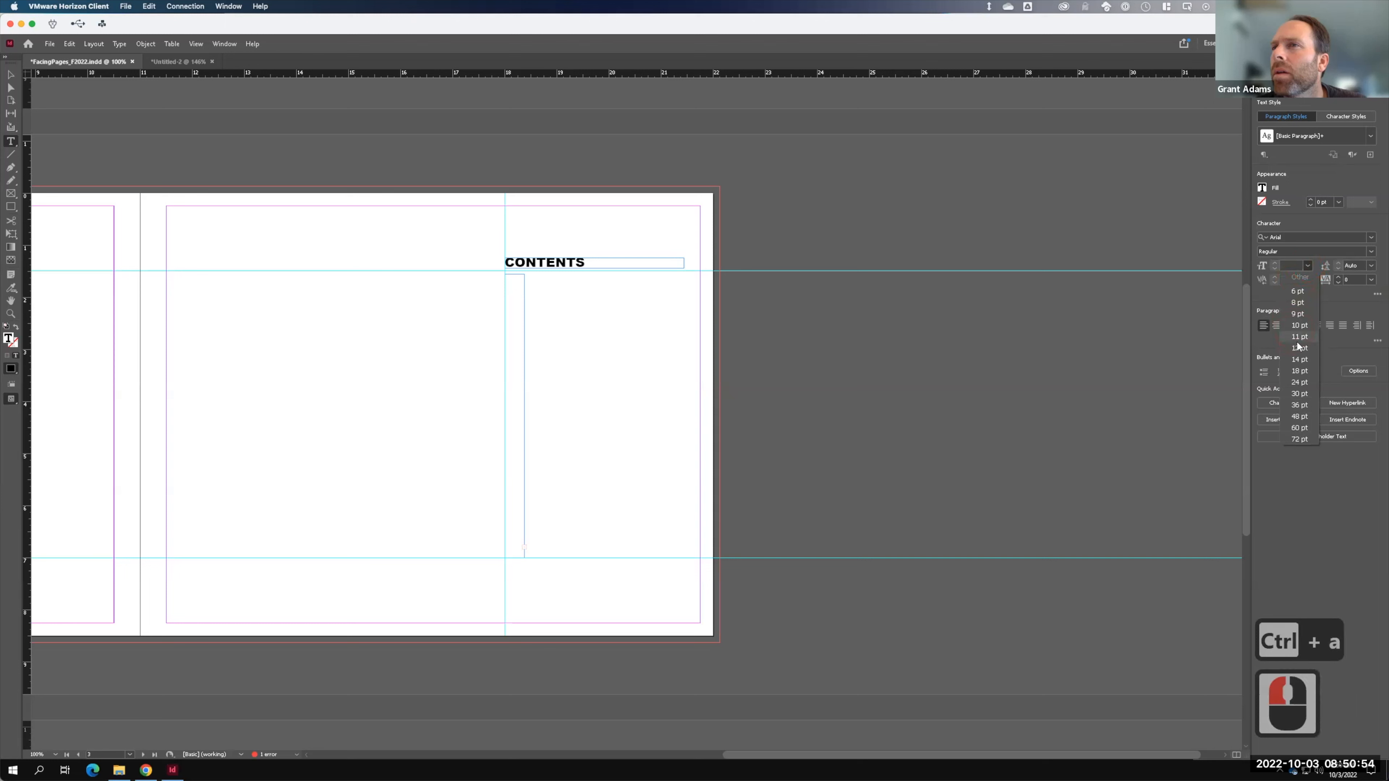
{"action": "left_click", "coordinate": [1299, 348]}
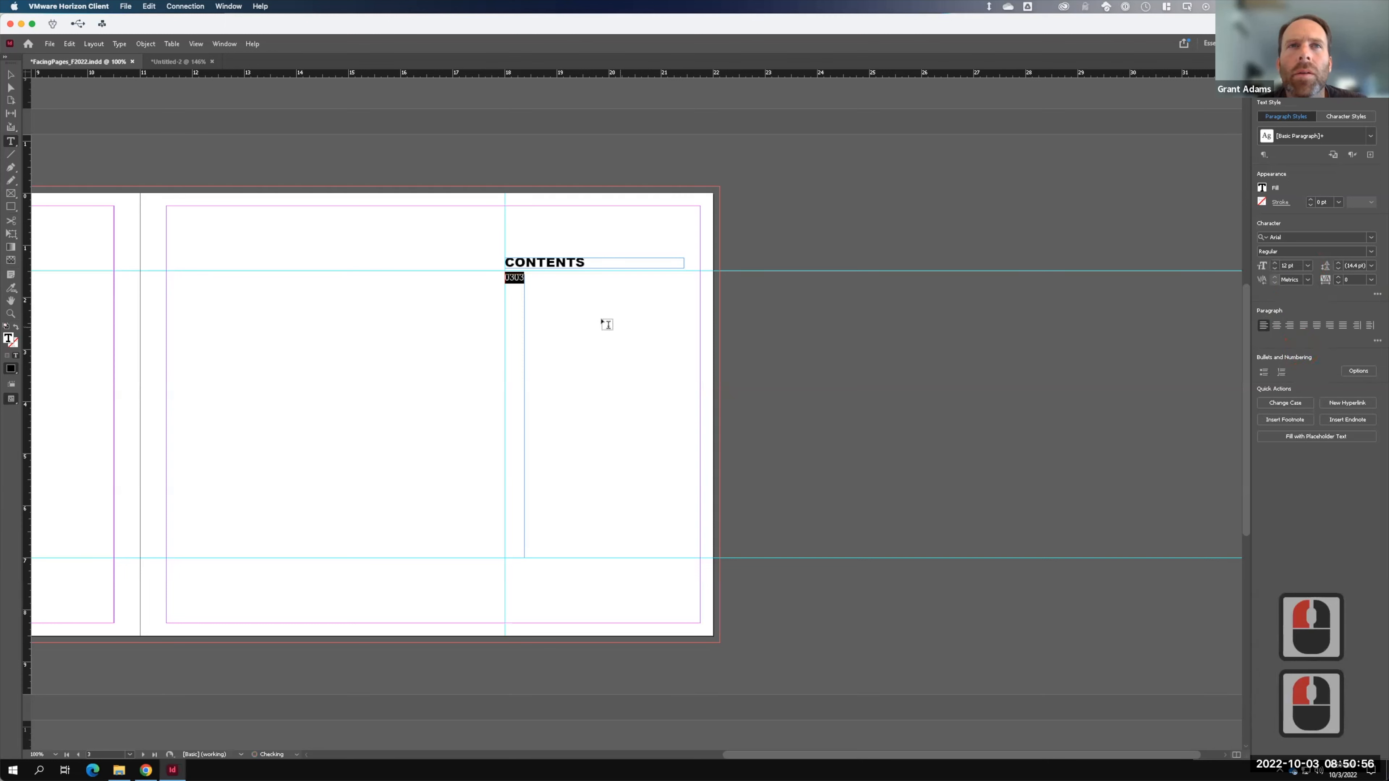
{"action": "left_click", "coordinate": [515, 277]}
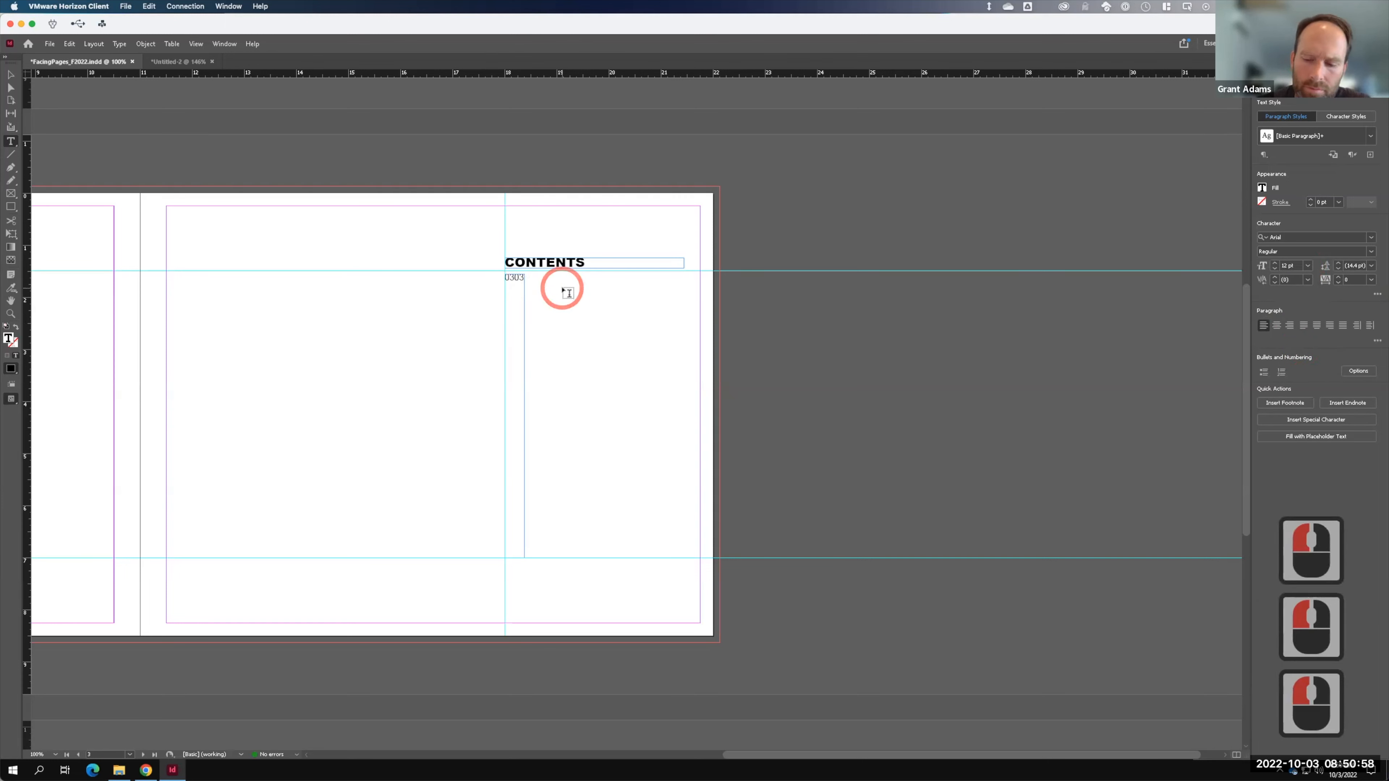
{"action": "key", "text": "BackSpace"}
{"action": "key", "text": "BackSpace"}
{"action": "left_click", "coordinate": [515, 277]}
{"action": "key", "text": "Return"}
{"action": "key", "text": "Return"}
{"action": "key", "text": "Return"}
{"action": "key", "text": "BackSpace"}
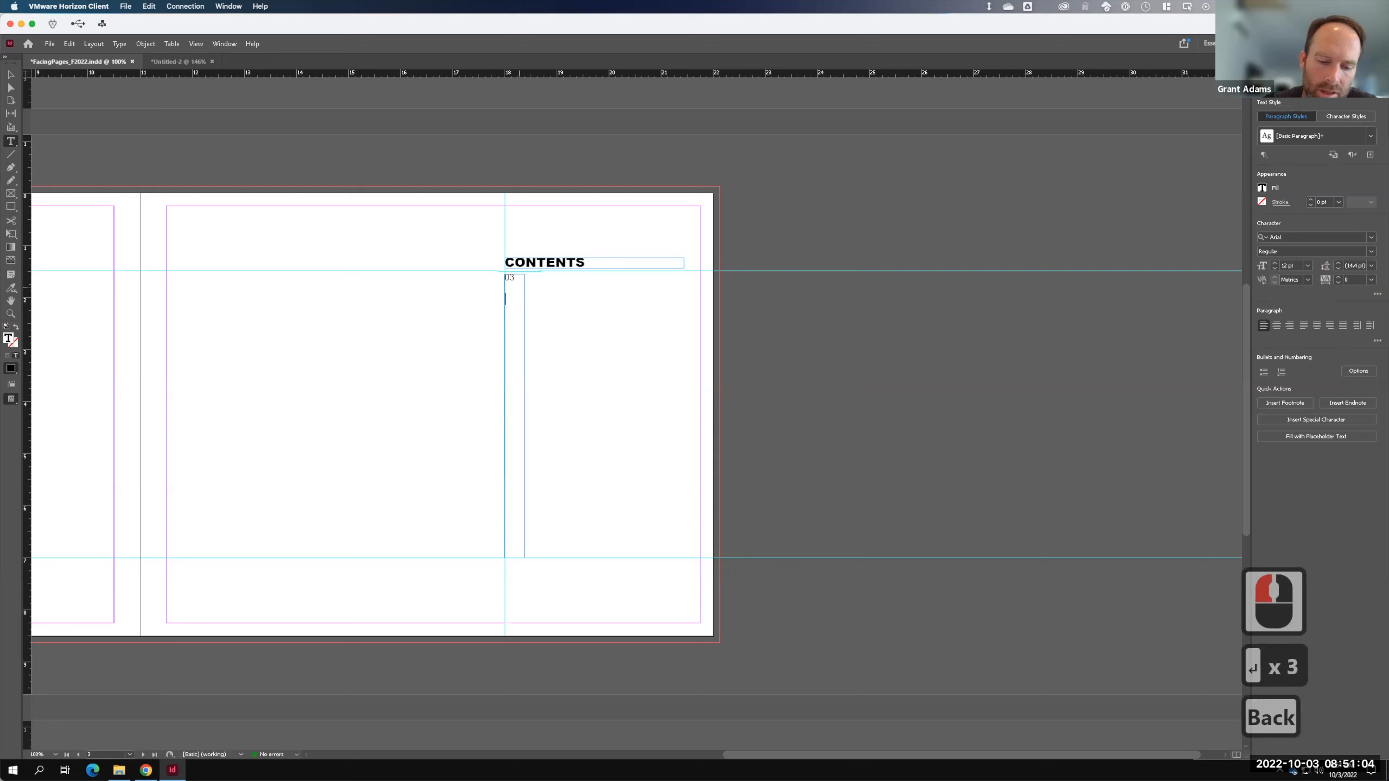
{"action": "type", "text": "04-07"}
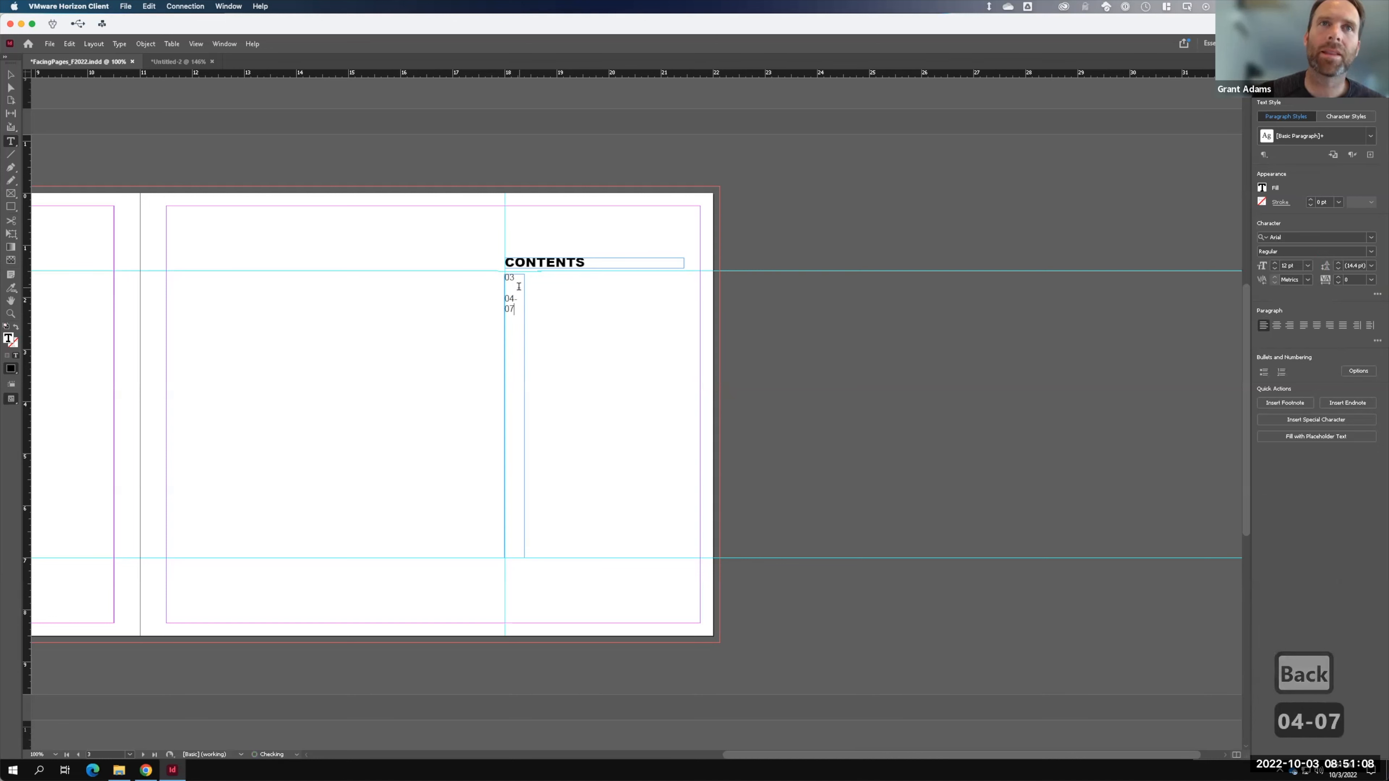
- Widen the page-number frame so 04-07 fits on one line, then copy and paste it
{"action": "left_click", "coordinate": [15, 73]}
{"action": "left_click", "coordinate": [529, 416]}
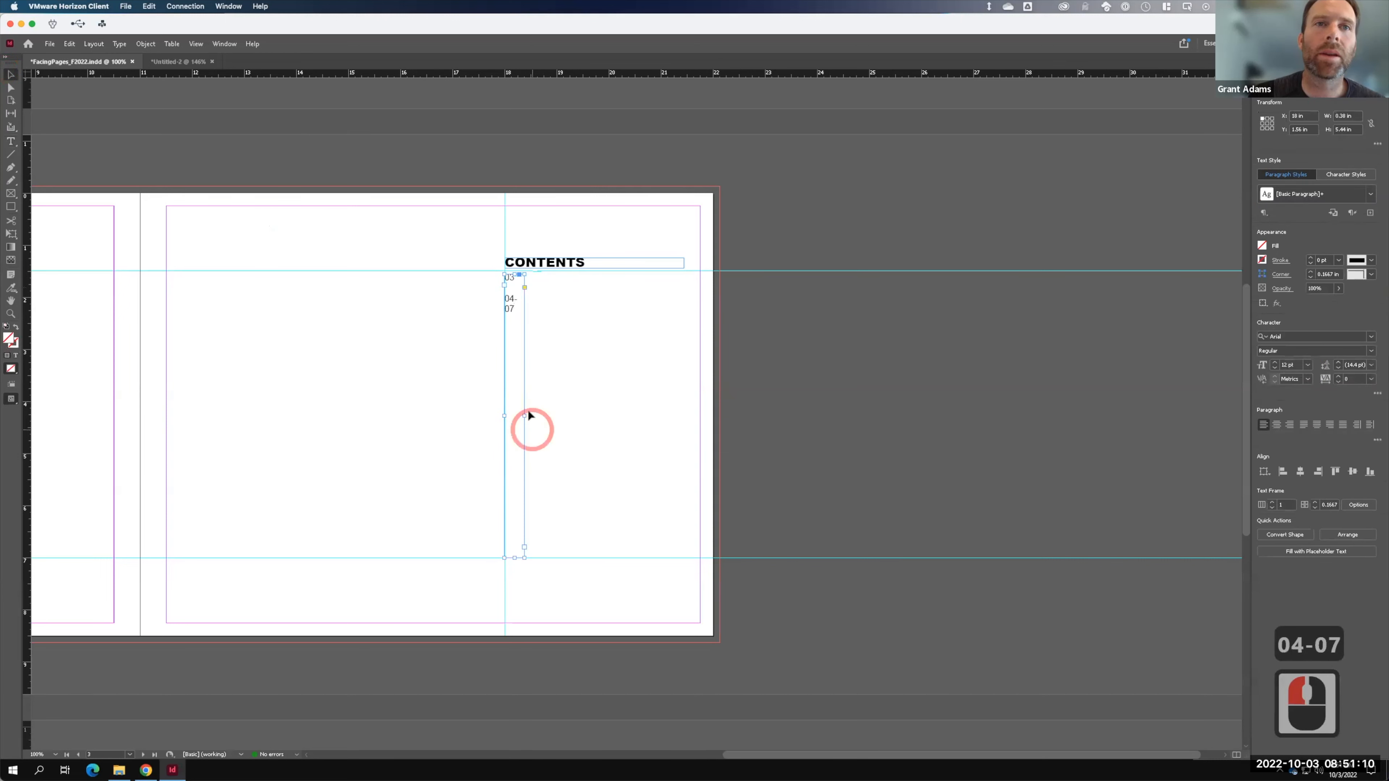
{"action": "left_click_drag", "start_coordinate": [525, 416], "coordinate": [530, 416]}
{"action": "left_click", "coordinate": [12, 141]}
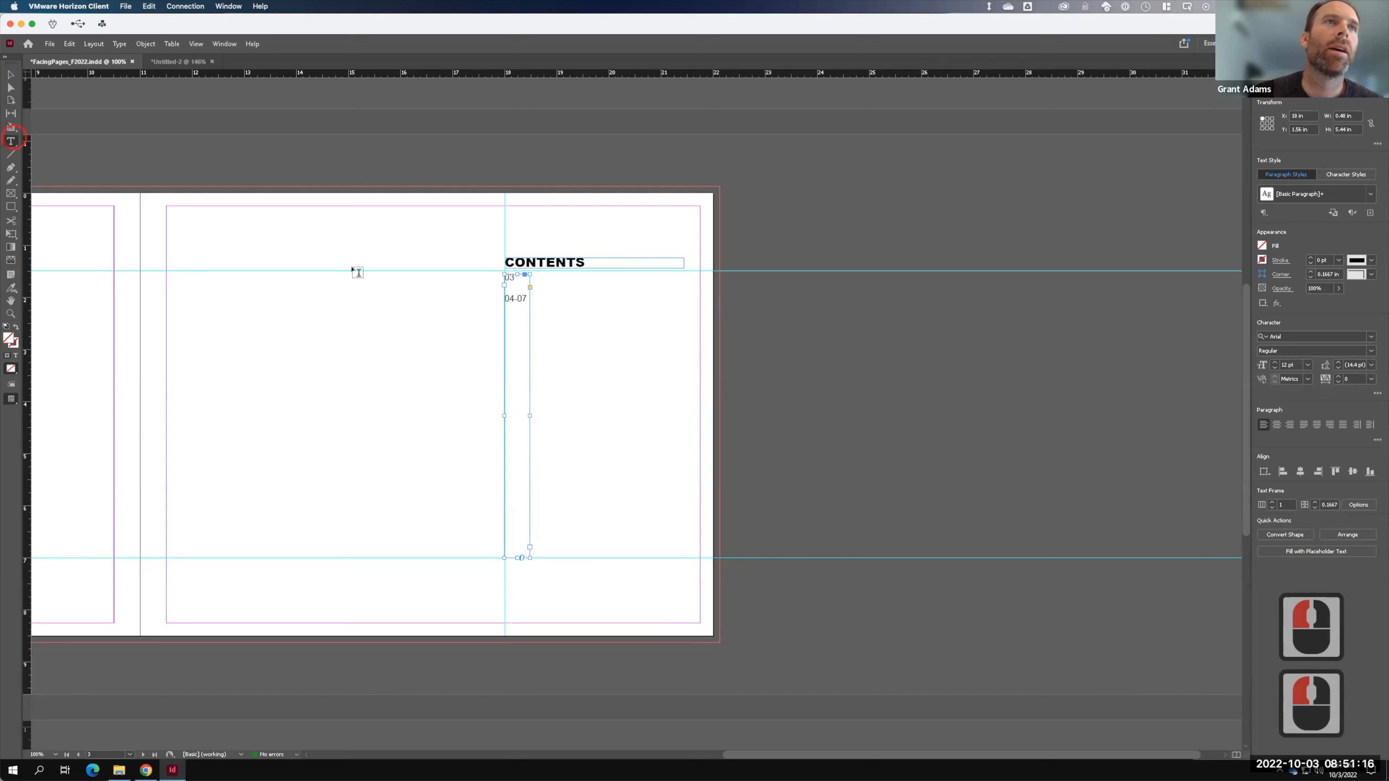
{"action": "left_click", "coordinate": [70, 43]}
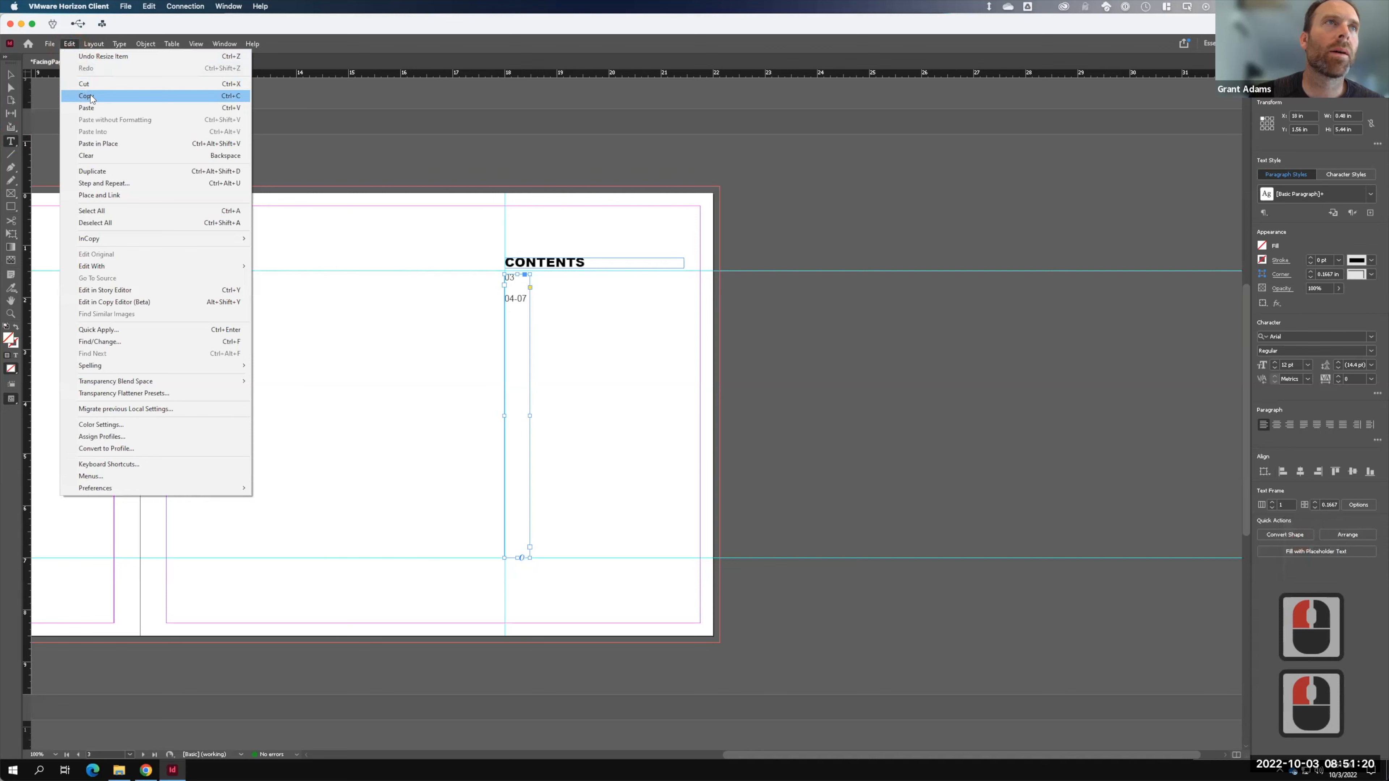
{"action": "left_click", "coordinate": [68, 64]}
{"action": "left_click", "coordinate": [68, 45]}
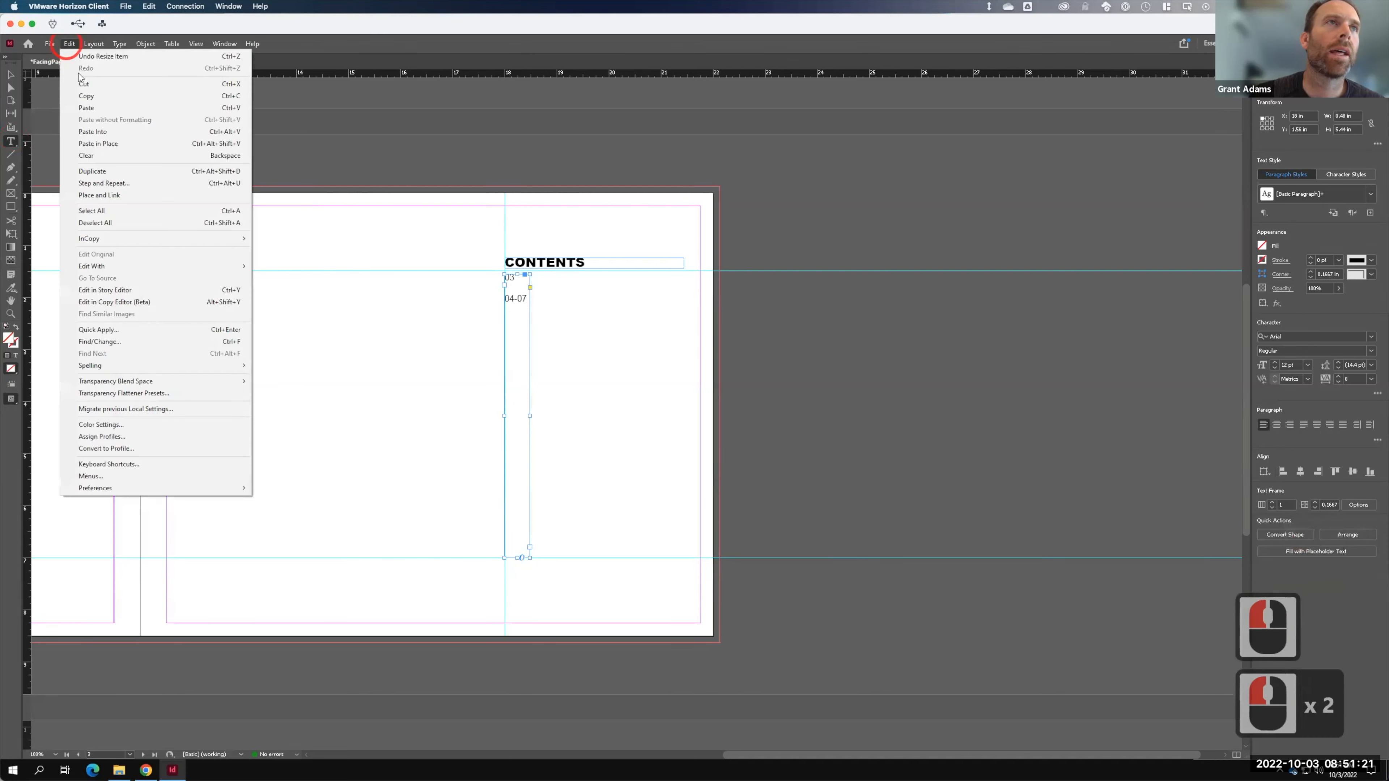
{"action": "left_click", "coordinate": [82, 106]}
- Move the copy beside the page numbers and widen it to 2.88 in for titles
{"action": "key", "text": "Escape"}
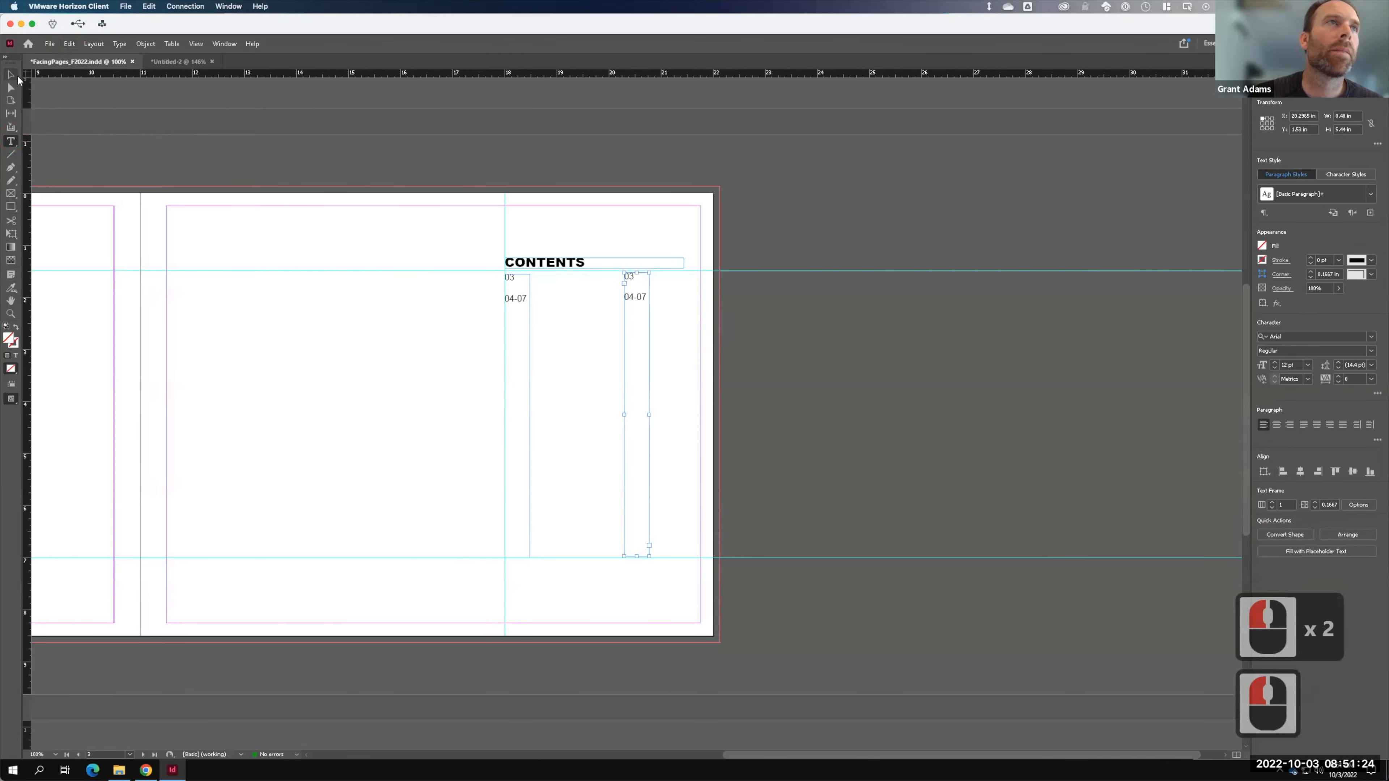
{"action": "left_click", "coordinate": [638, 277]}
{"action": "left_click_drag", "start_coordinate": [634, 296], "coordinate": [545, 304]}
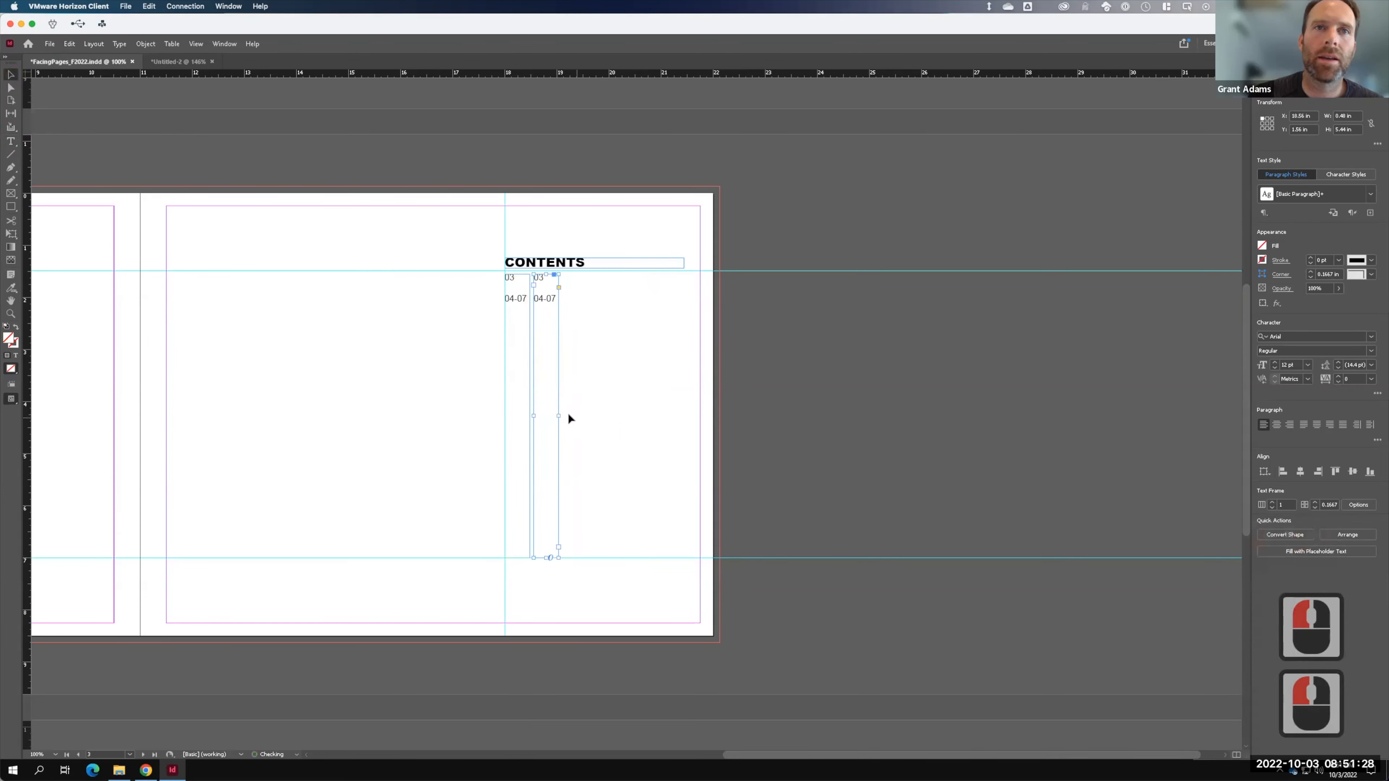
{"action": "left_click_drag", "start_coordinate": [575, 415], "coordinate": [683, 412]}
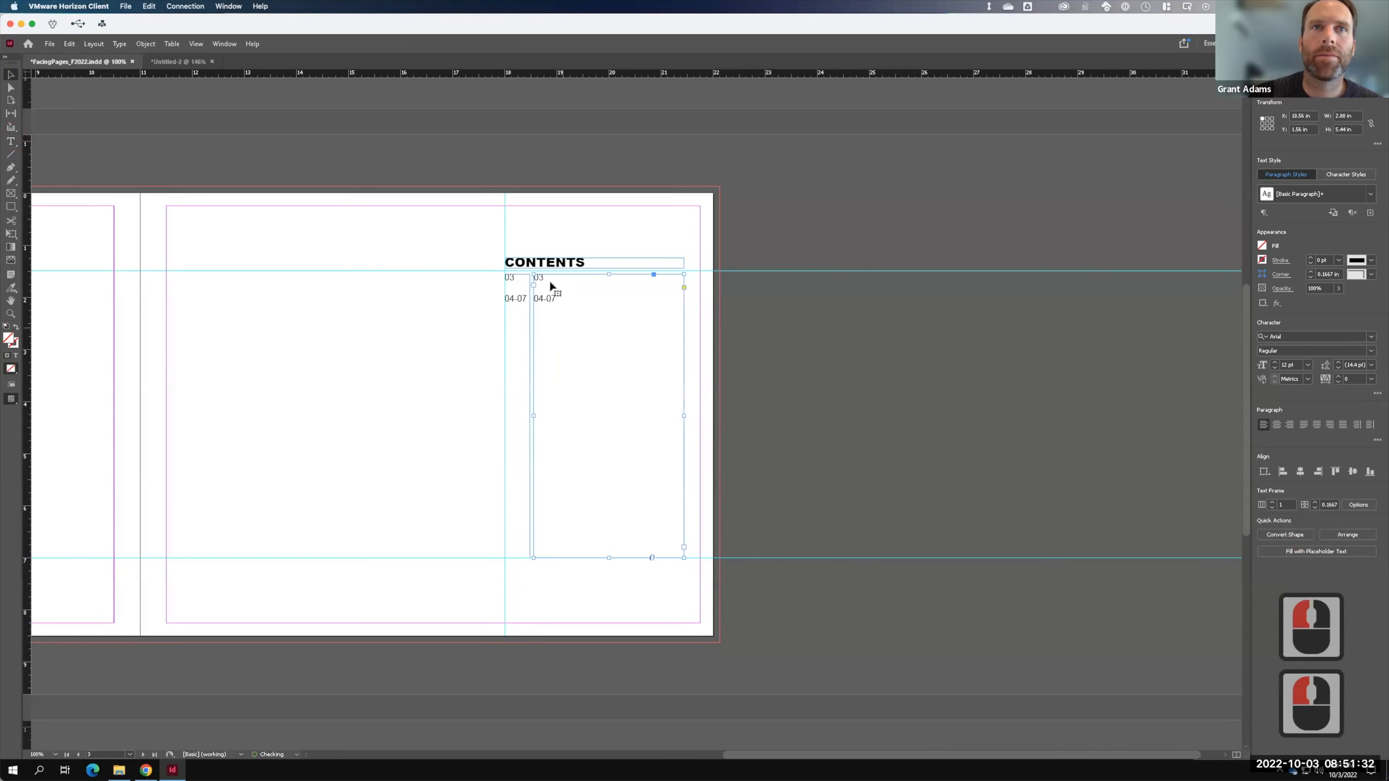
{"action": "left_click", "coordinate": [512, 280]}
{"action": "left_click", "coordinate": [513, 279]}
- Change the first page number from 03 to 02-03
{"action": "left_click", "coordinate": [514, 277]}
{"action": "left_click_drag", "start_coordinate": [515, 278], "coordinate": [508, 279]}
{"action": "type", "text": "02-03"}
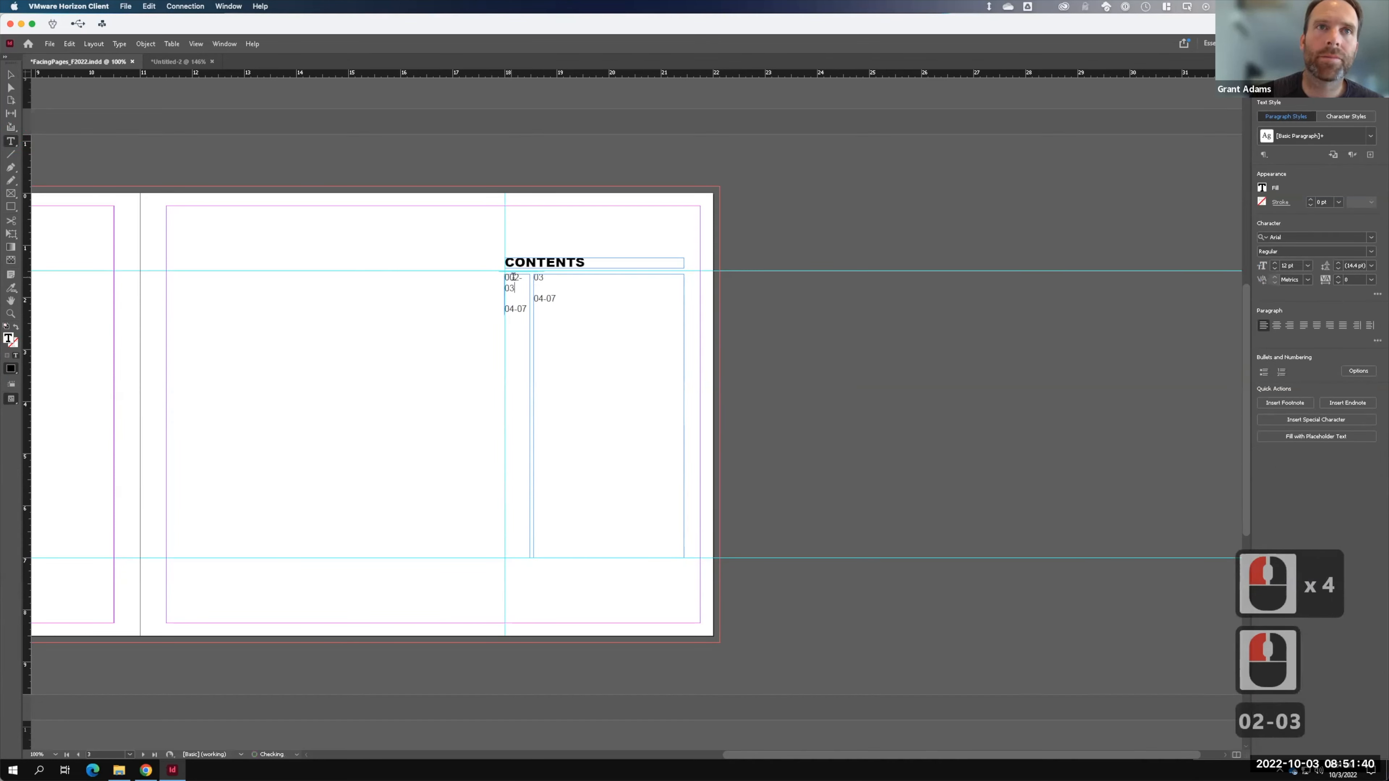
{"action": "left_click", "coordinate": [511, 277]}
{"action": "key", "text": "BackSpace"}
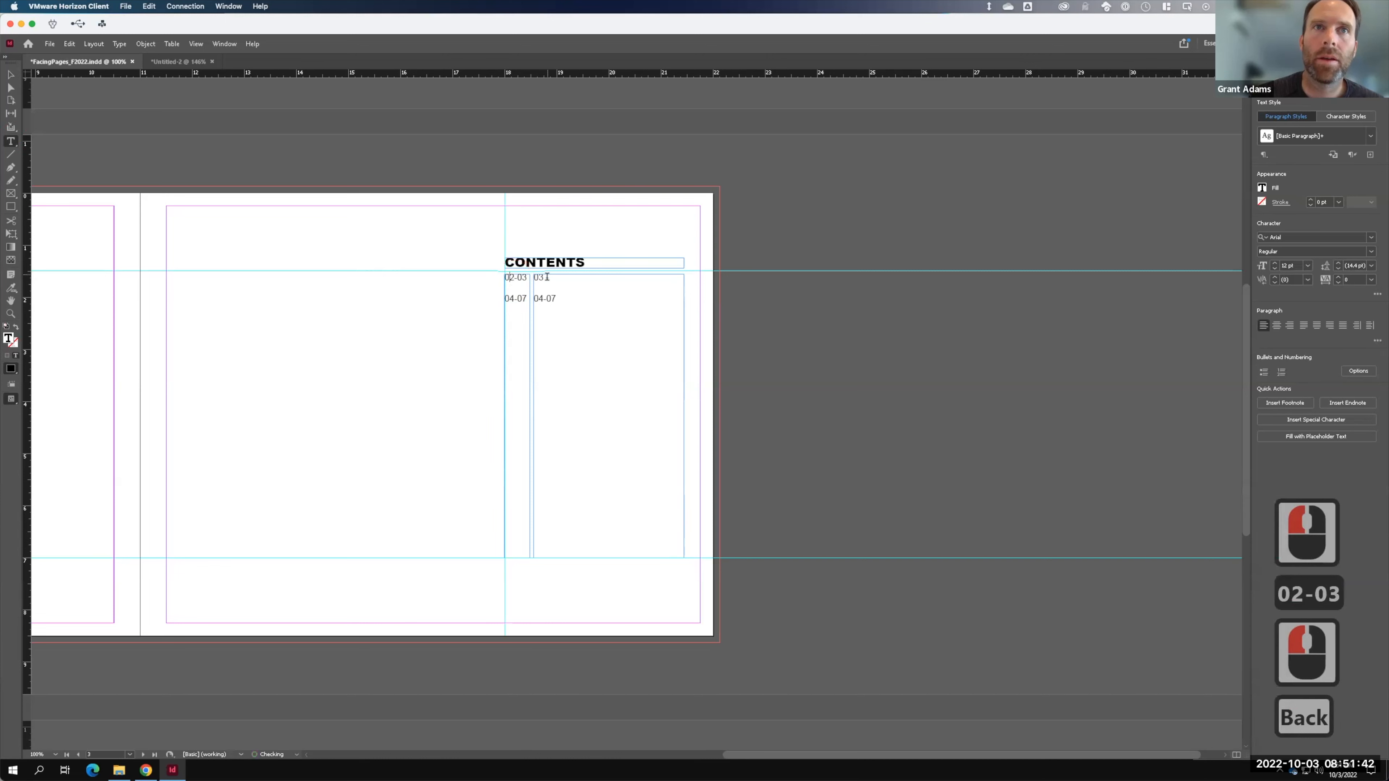
- Replace the title column's 03 and 04-07 with INTRODUCTION and PROJECT 1
{"action": "left_click", "coordinate": [563, 280]}
{"action": "key", "text": "BackSpace"}
{"action": "key", "text": "BackSpace"}
{"action": "key", "text": "BackSpace"}
{"action": "key", "text": "BackSpace"}
{"action": "key", "text": "Caps_Lock"}
{"action": "type", "text": "int"}
{"action": "key", "text": "BackSpace"}
{"action": "key", "text": "BackSpace"}
{"action": "key", "text": "BackSpace"}
{"action": "key", "text": "Caps_Lock"}
{"action": "key", "text": "F15"}
{"action": "type", "text": "INTRODUCTION"}
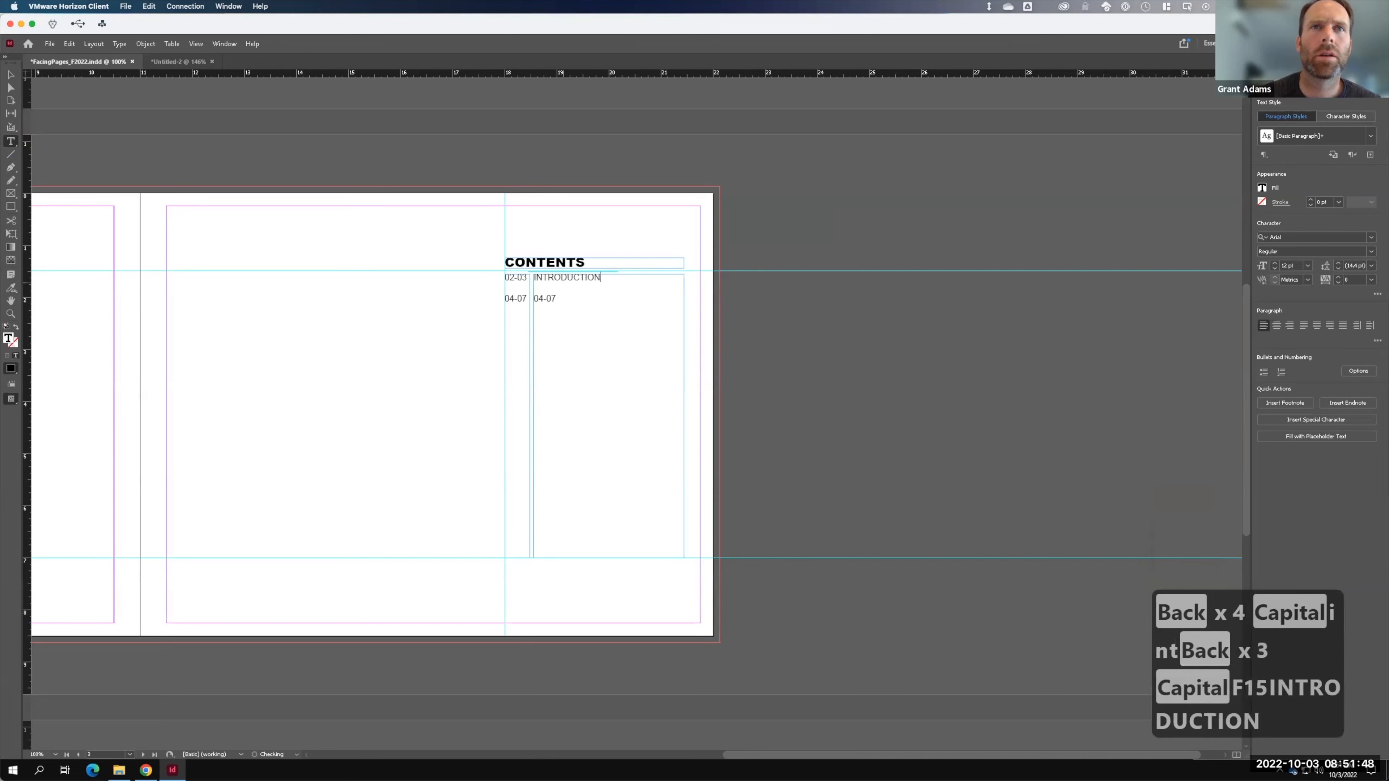
{"action": "left_click_drag", "start_coordinate": [560, 301], "coordinate": [524, 299]}
{"action": "type", "text": "PROJECT 1"}
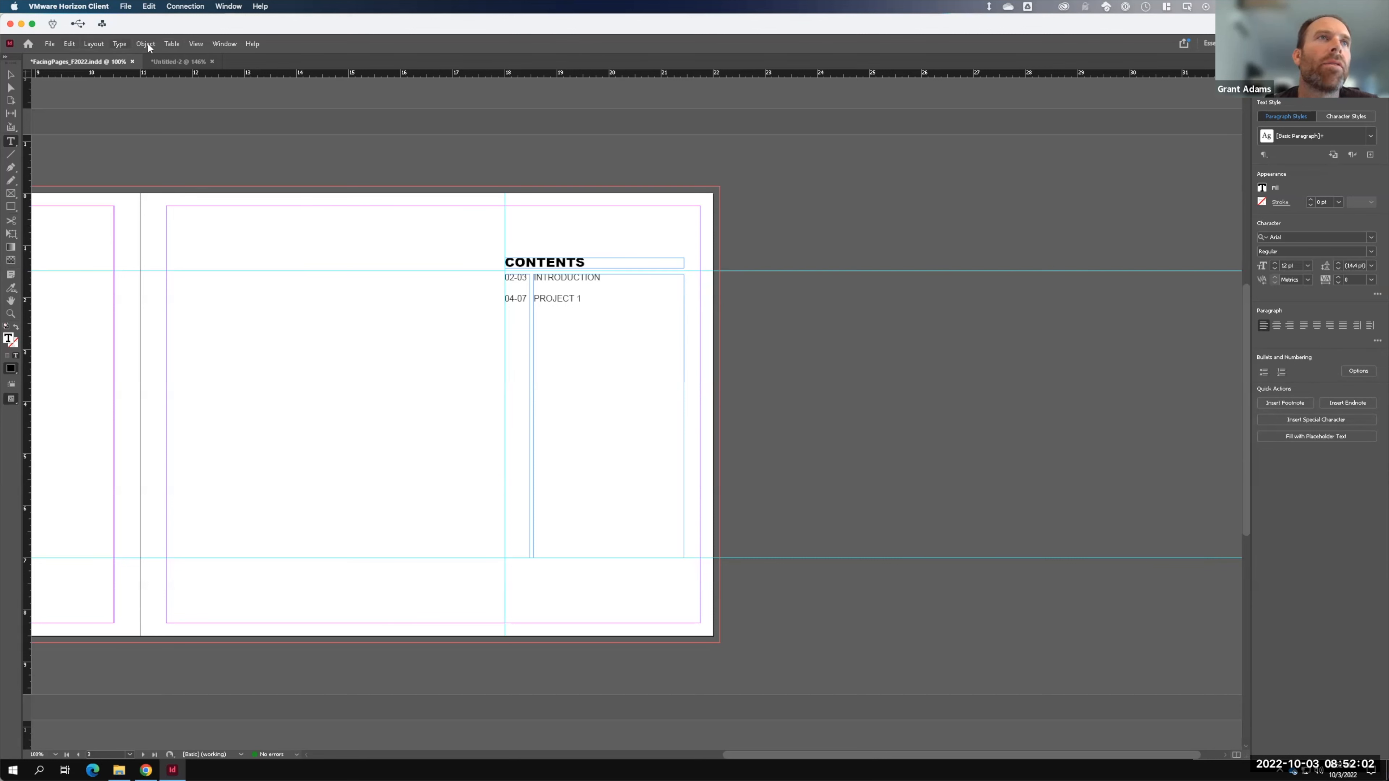
{"action": "left_click", "coordinate": [193, 44]}
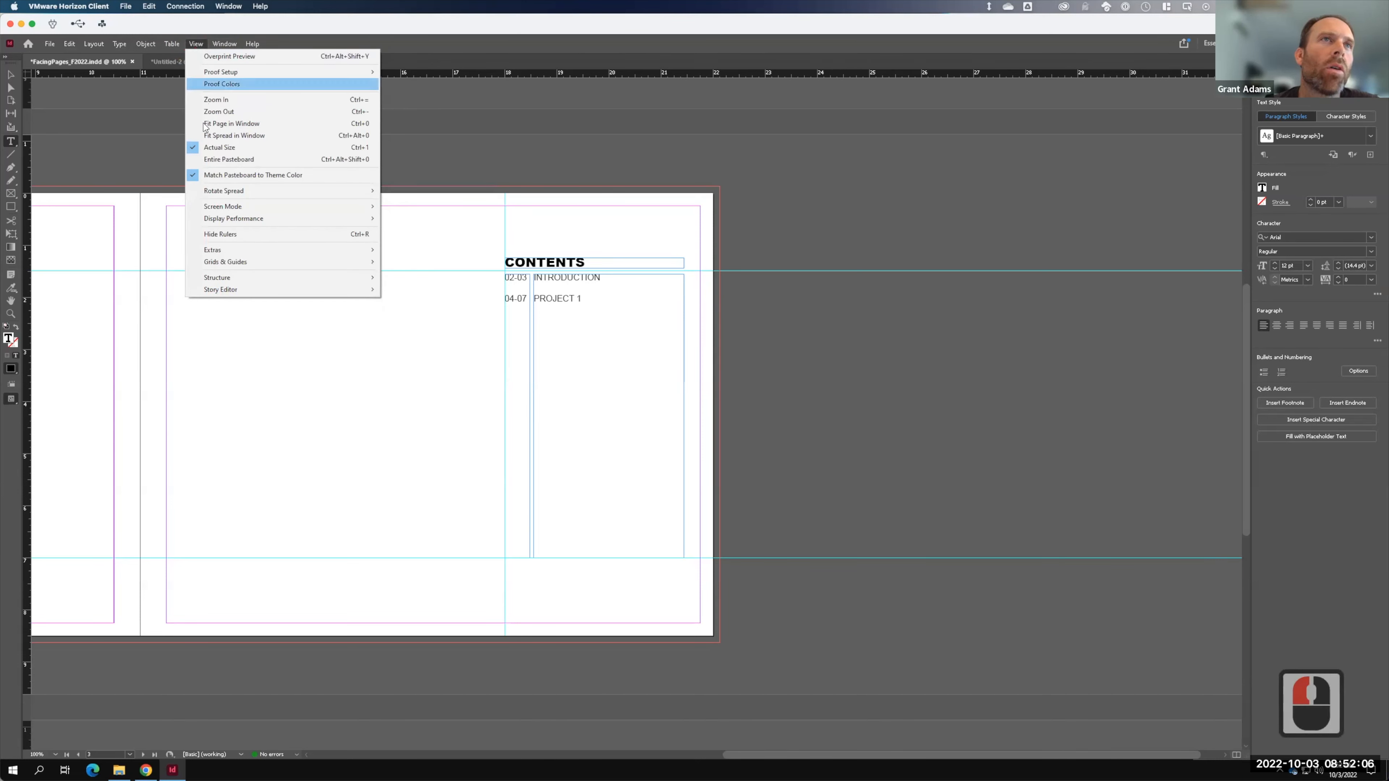
{"action": "mouse_move", "coordinate": [299, 217]}
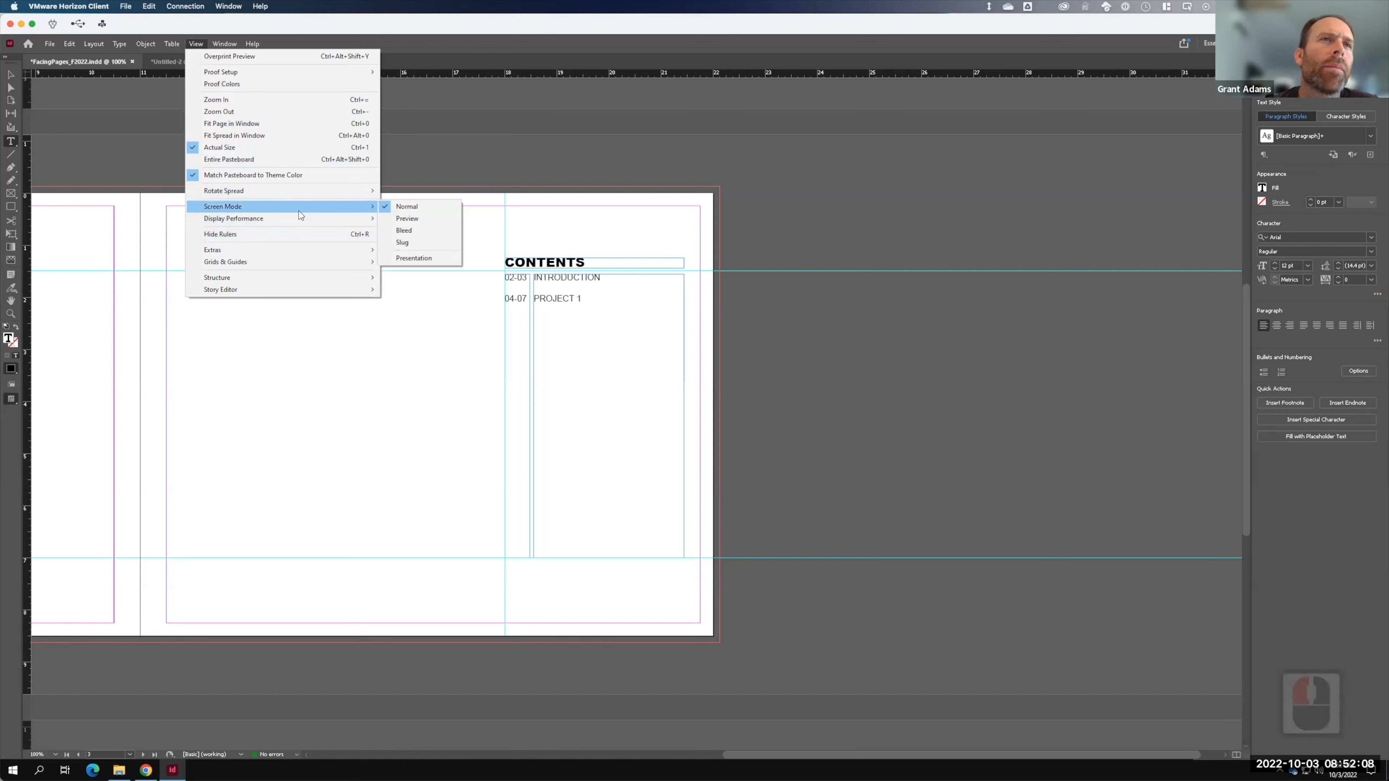
{"action": "left_click", "coordinate": [441, 218]}
{"action": "left_click", "coordinate": [752, 140]}
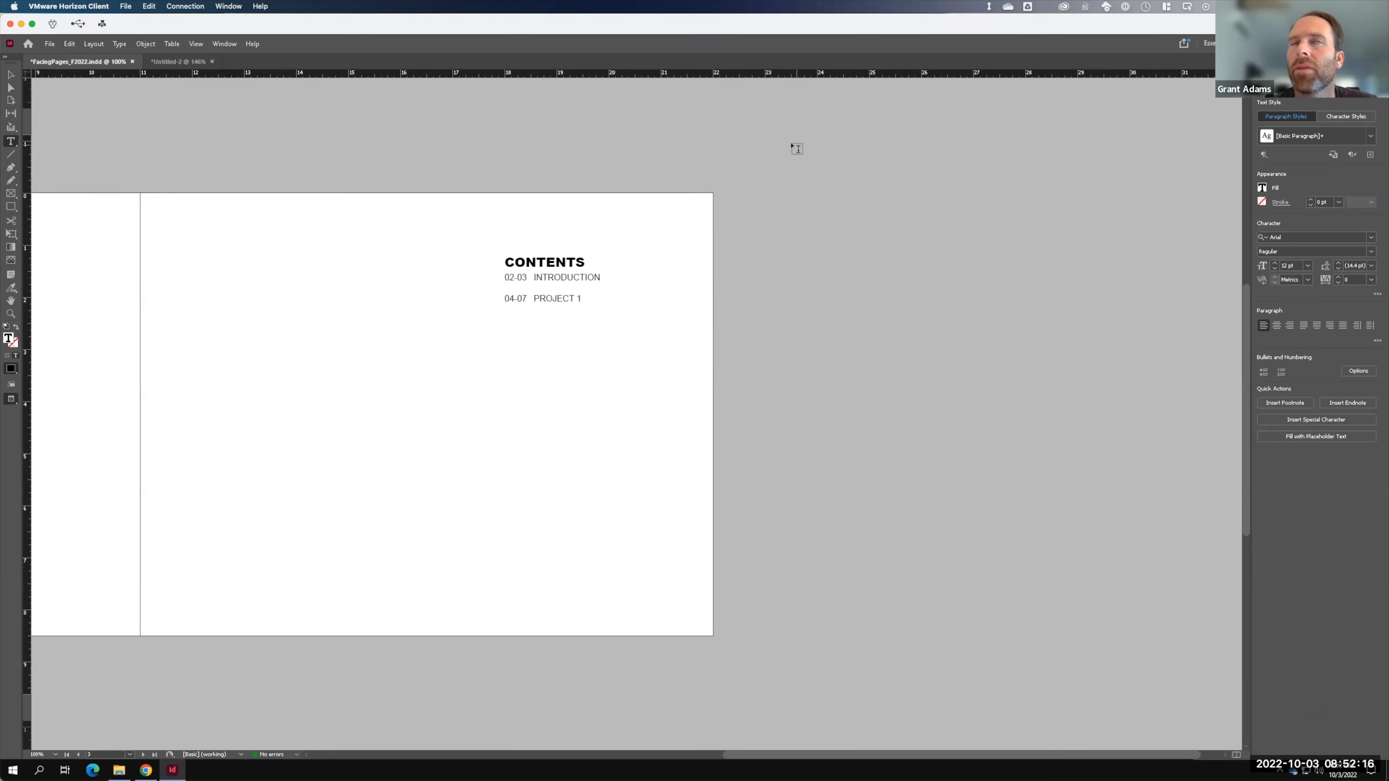
{"action": "left_click", "coordinate": [142, 47]}
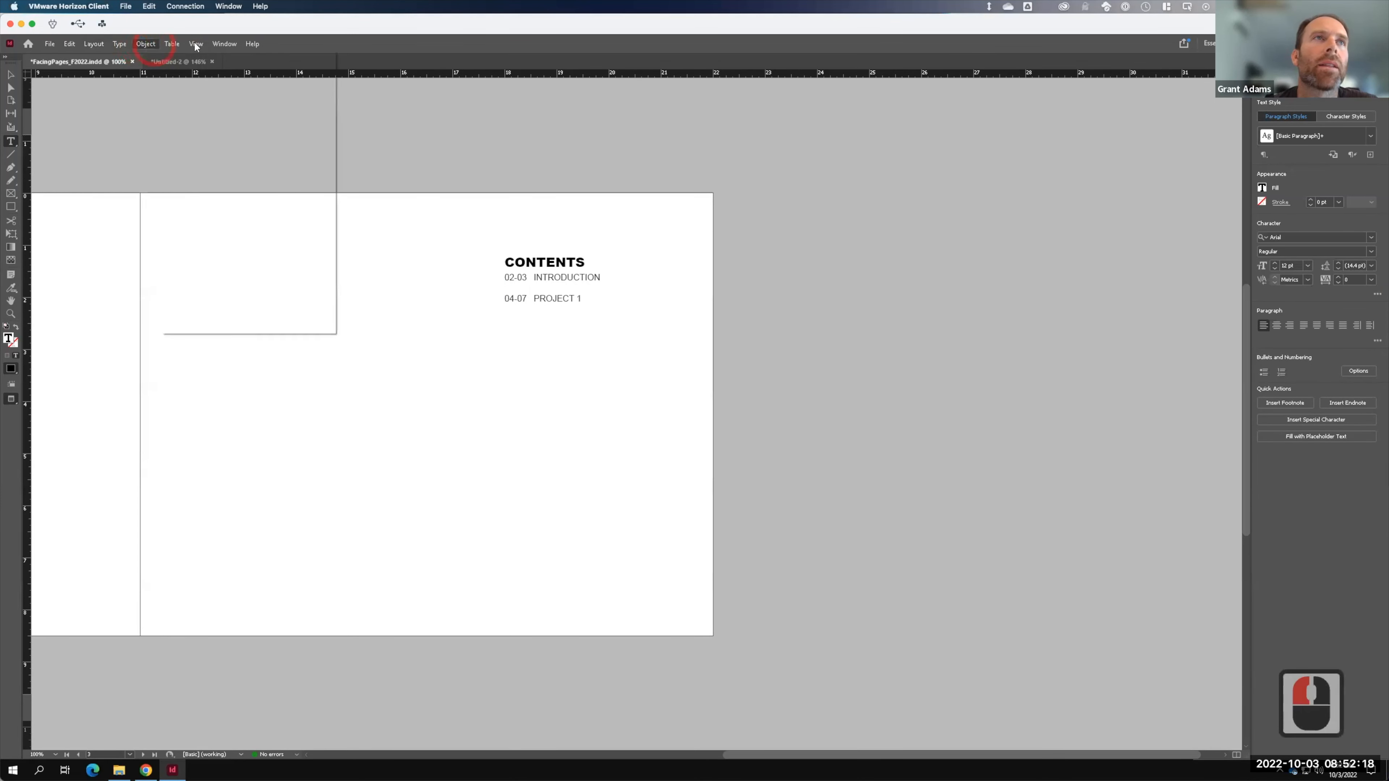
{"action": "mouse_move", "coordinate": [195, 46]}
{"action": "mouse_move", "coordinate": [235, 206]}
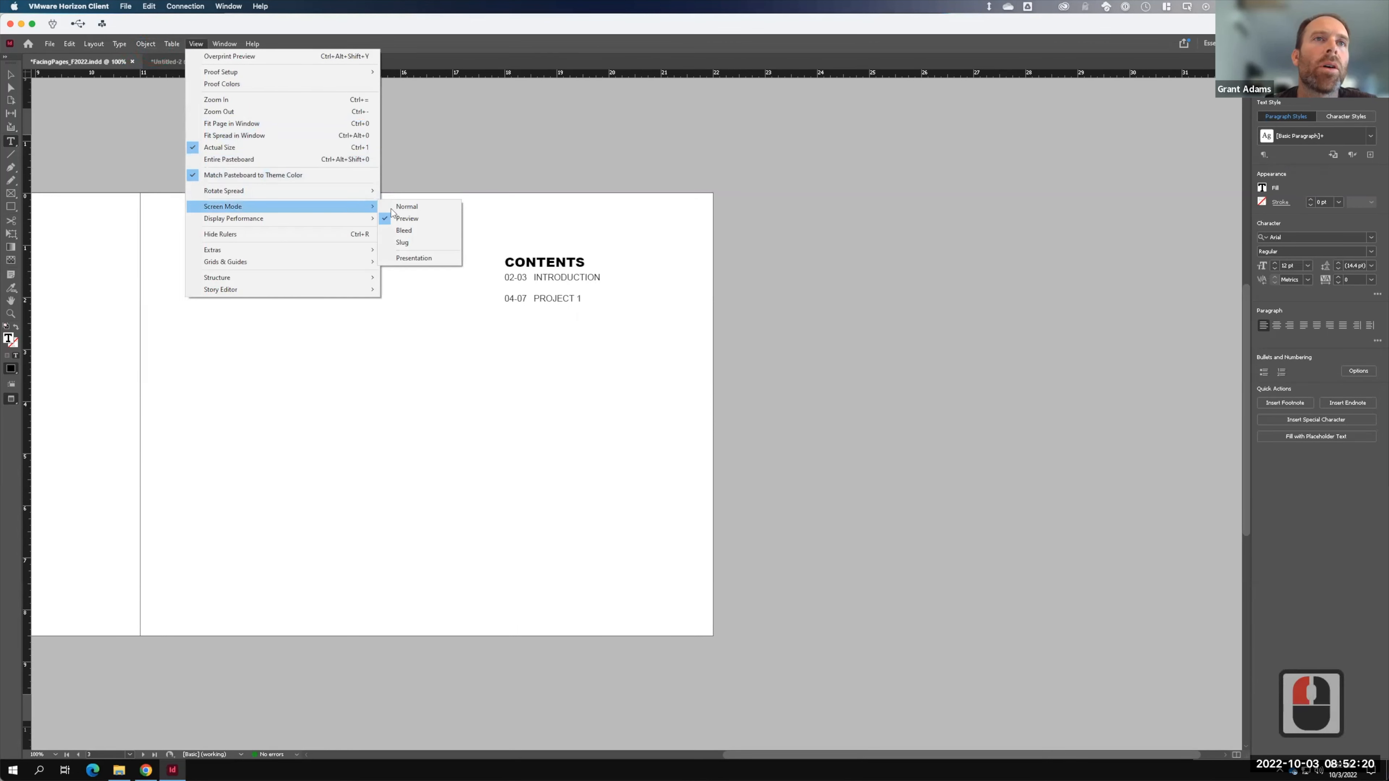
{"action": "left_click", "coordinate": [421, 206]}
{"action": "left_click", "coordinate": [12, 75]}
{"action": "left_click", "coordinate": [553, 261]}
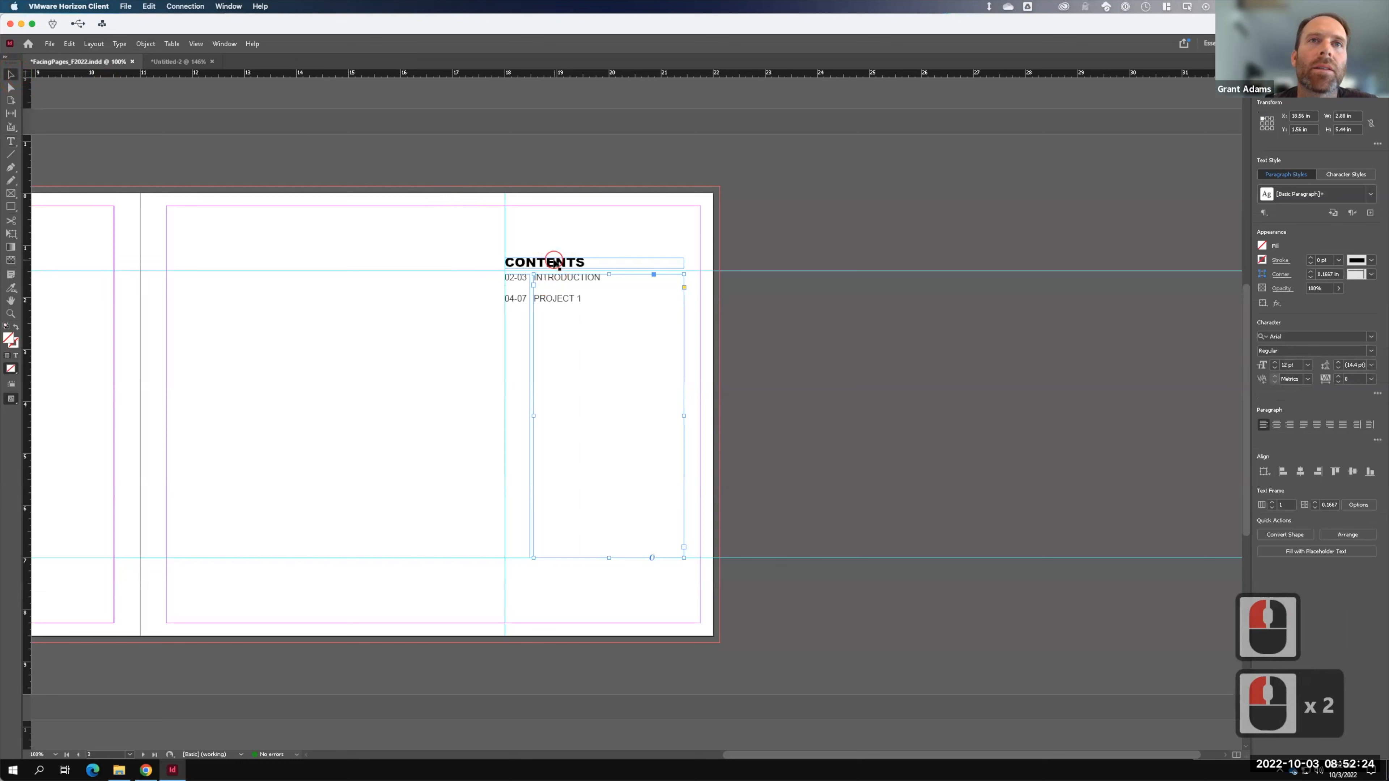
- Nudge the CONTENTS heading up and add a PROJECT 2 line below PROJECT 1
{"action": "left_click", "coordinate": [556, 263]}
{"action": "key", "text": "Up"}
{"action": "key", "text": "Up"}
{"action": "key", "text": "Up"}
{"action": "key", "text": "Up"}
{"action": "key", "text": "Up"}
{"action": "key", "text": "Up"}
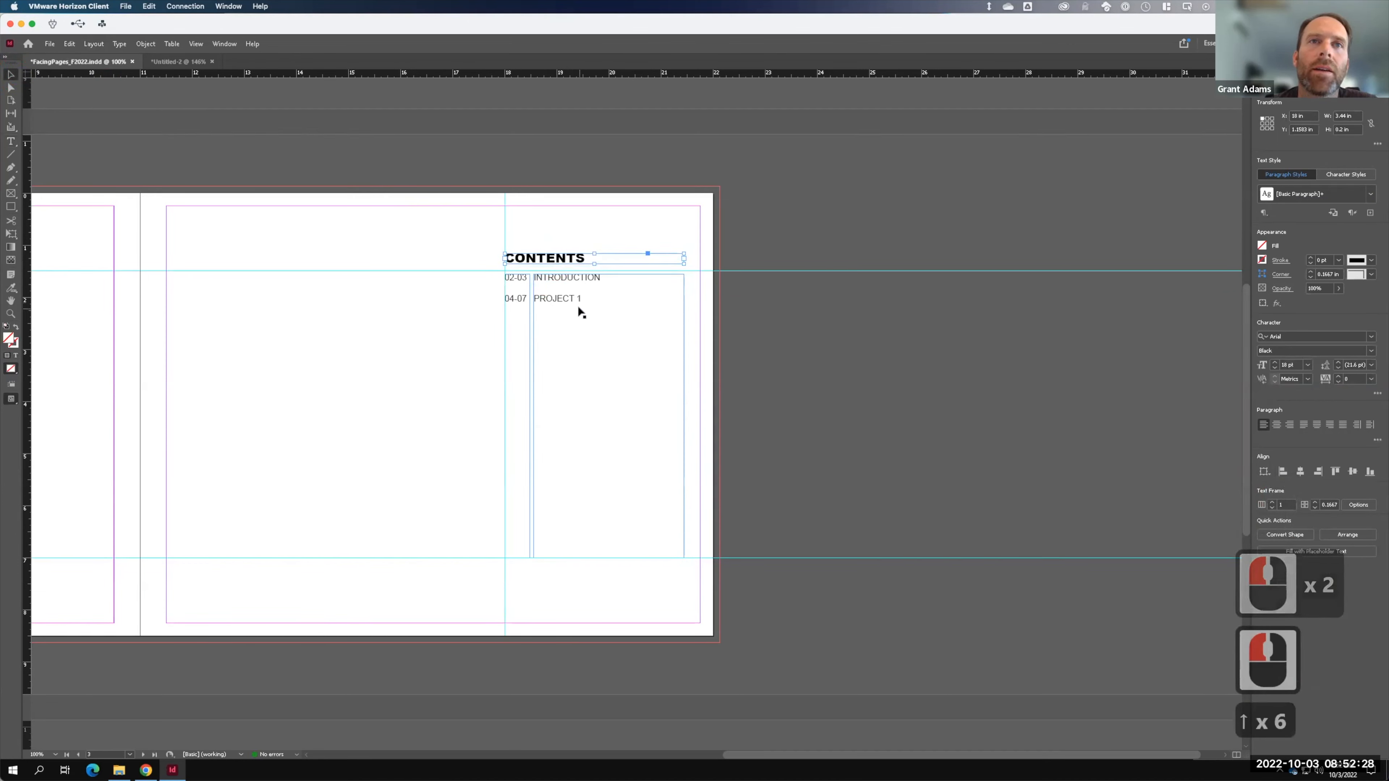
{"action": "left_click", "coordinate": [593, 303]}
{"action": "left_click", "coordinate": [595, 305]}
{"action": "double_click", "coordinate": [595, 304]}
{"action": "key", "text": "Return"}
{"action": "key", "text": "Return"}
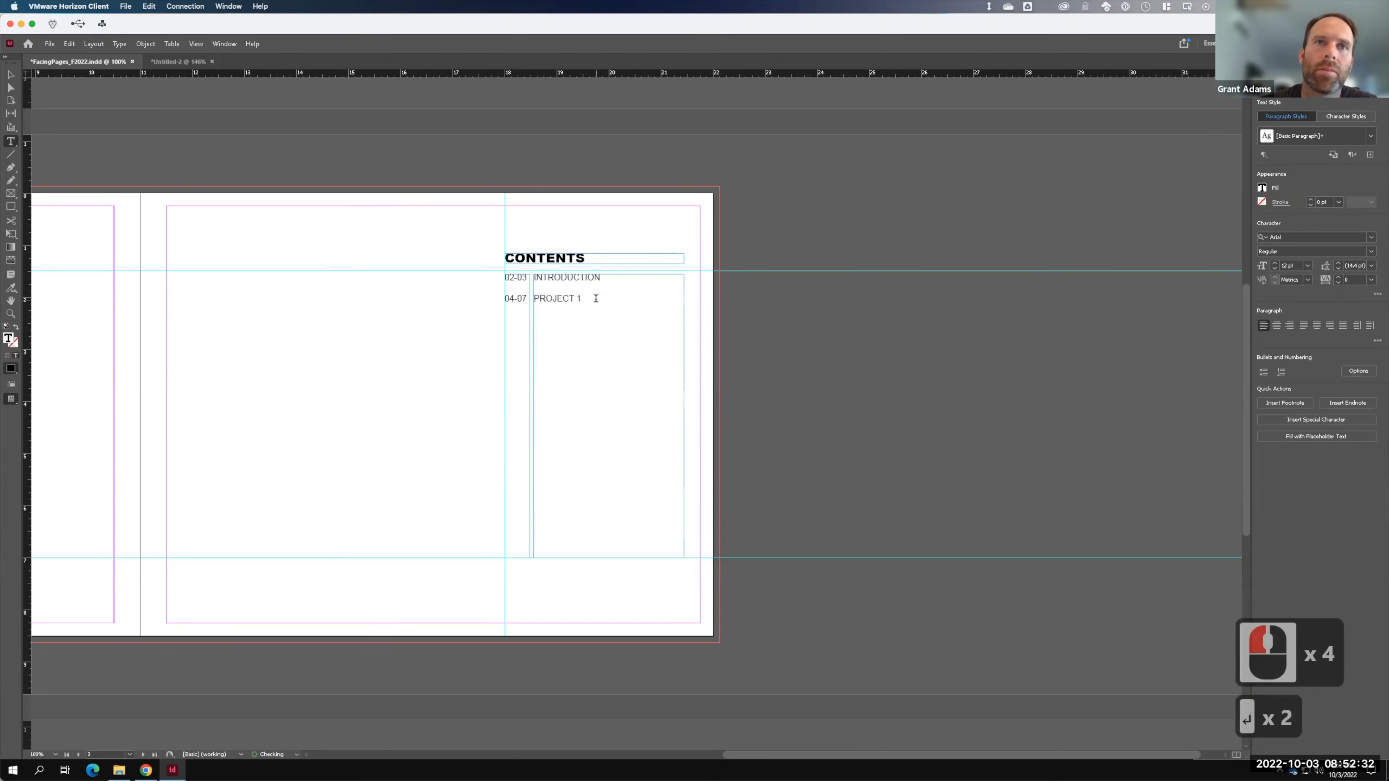
{"action": "type", "text": "pROJECT 2"}
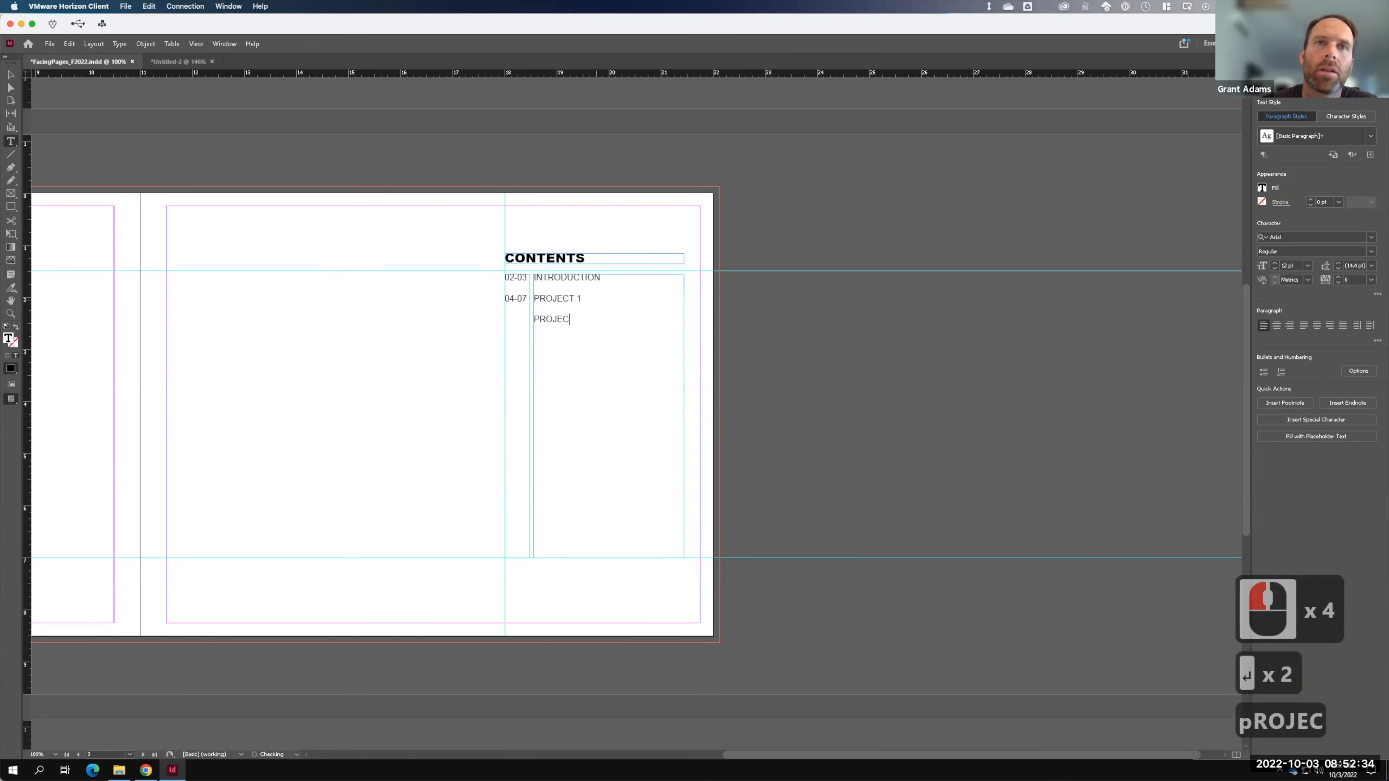
- Add PROJECT 3 and PROJECT 4 lines to the title column
{"action": "key", "text": "Return"}
{"action": "key", "text": "Return"}
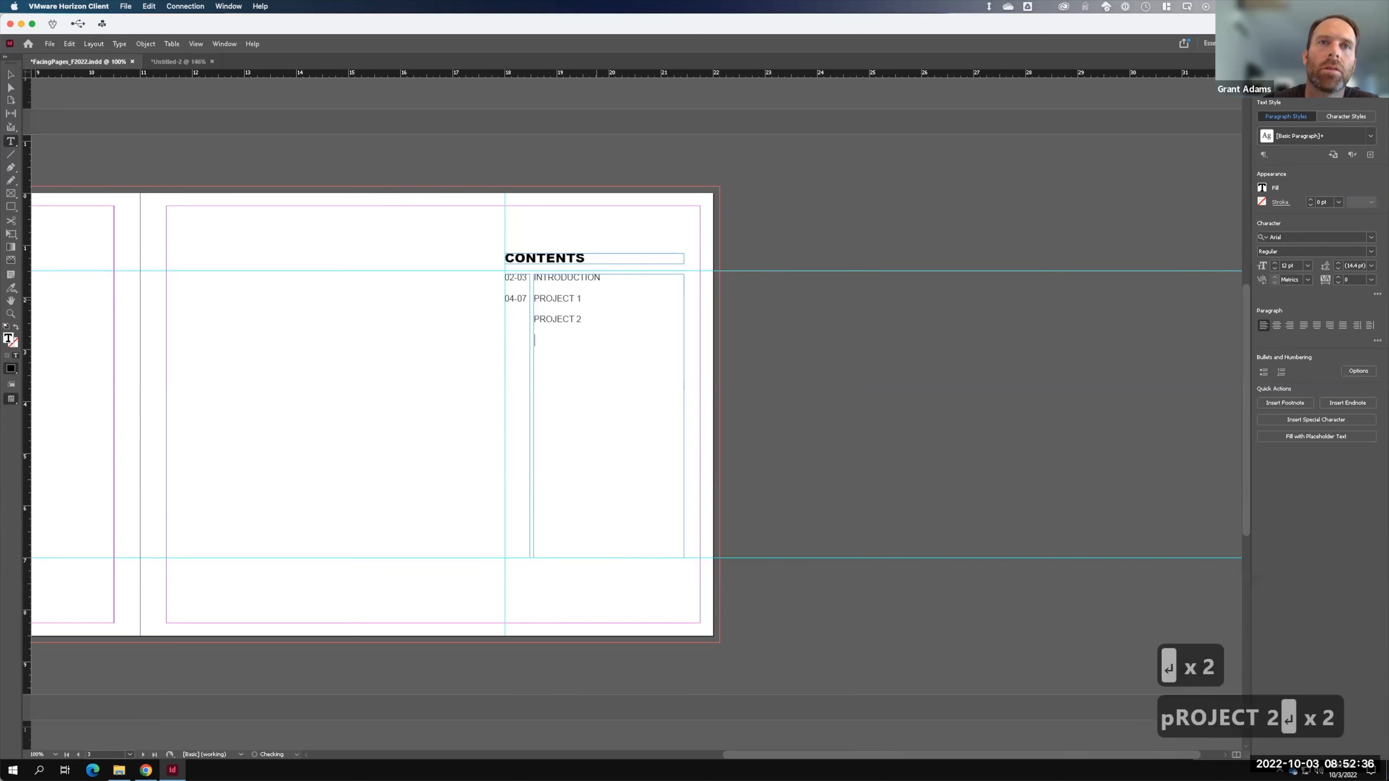
{"action": "type", "text": "PROJECT 3"}
{"action": "key", "text": "Return"}
{"action": "type", "text": "PROJE"}
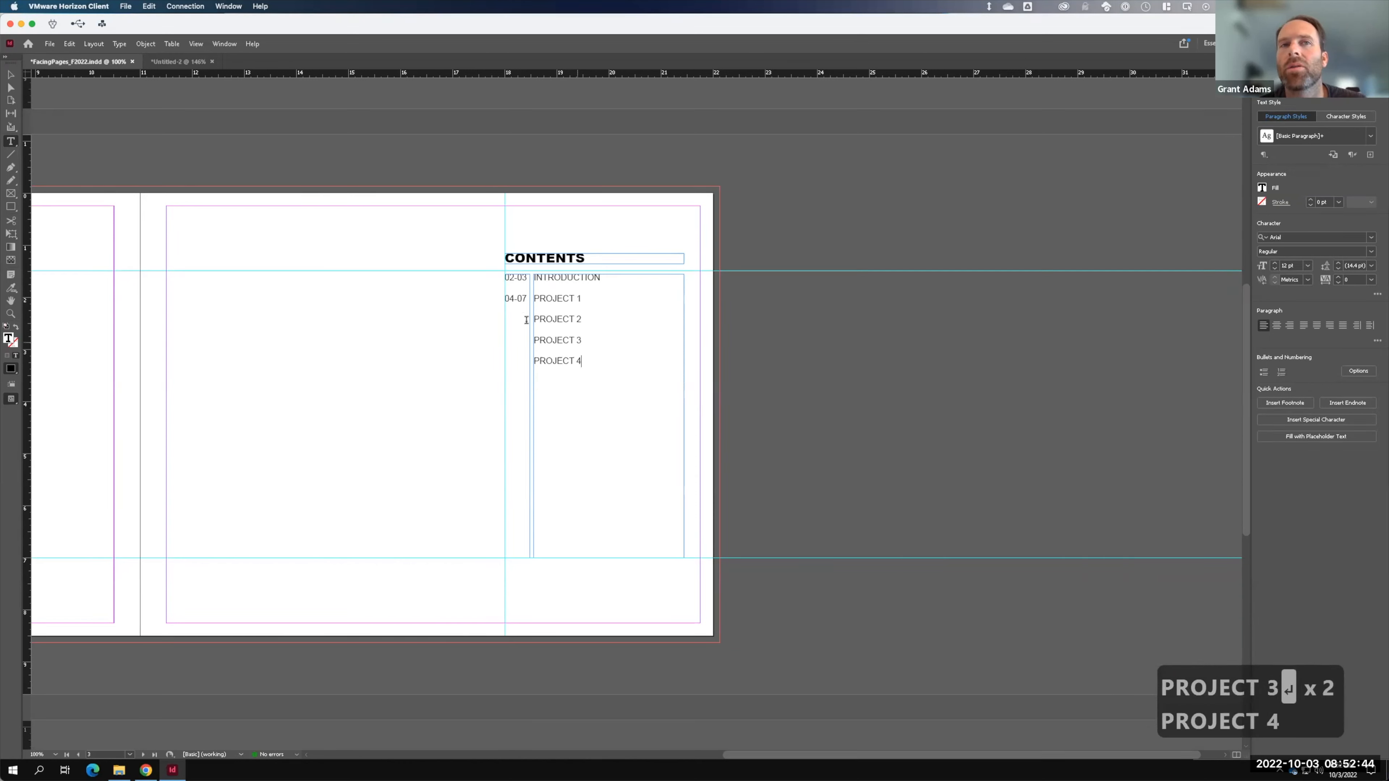
{"action": "key", "text": "F15"}
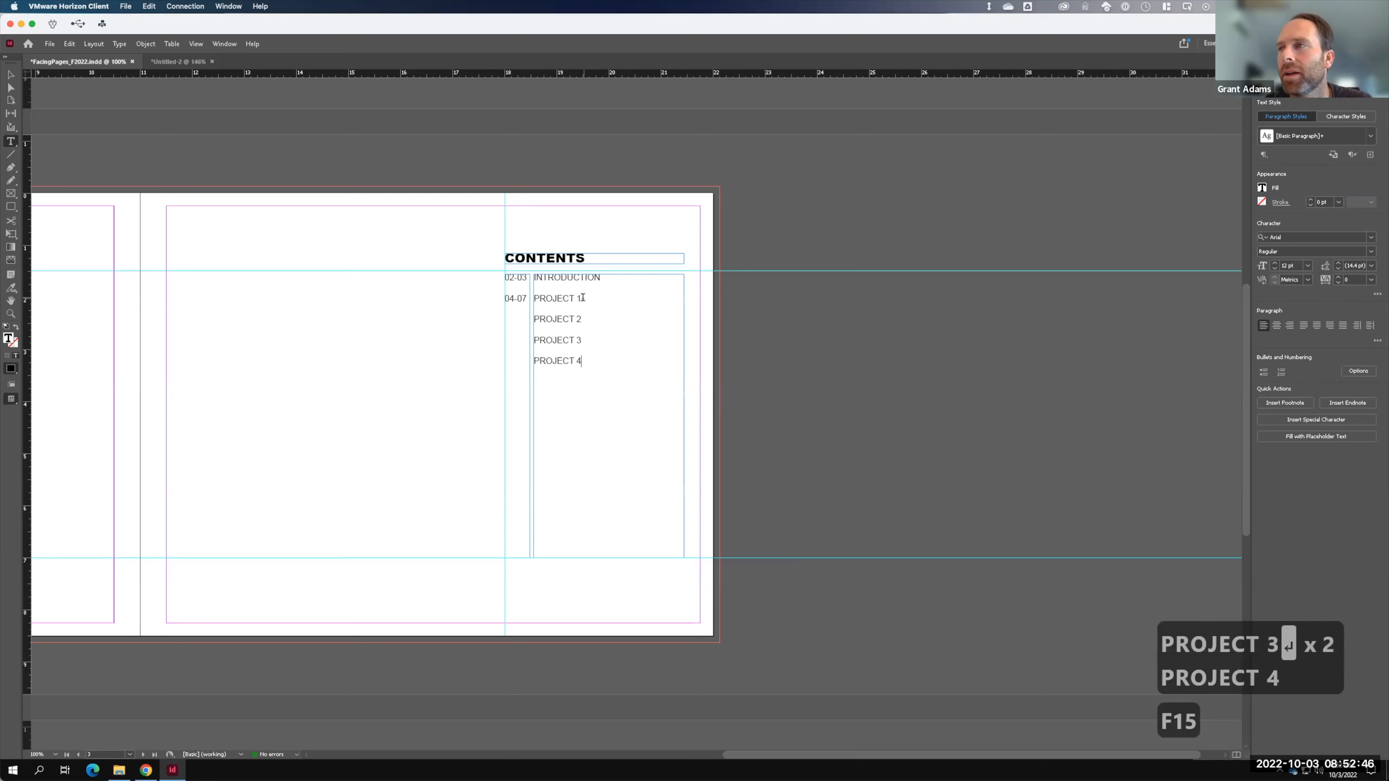
{"action": "left_click_drag", "start_coordinate": [583, 298], "coordinate": [531, 292]}
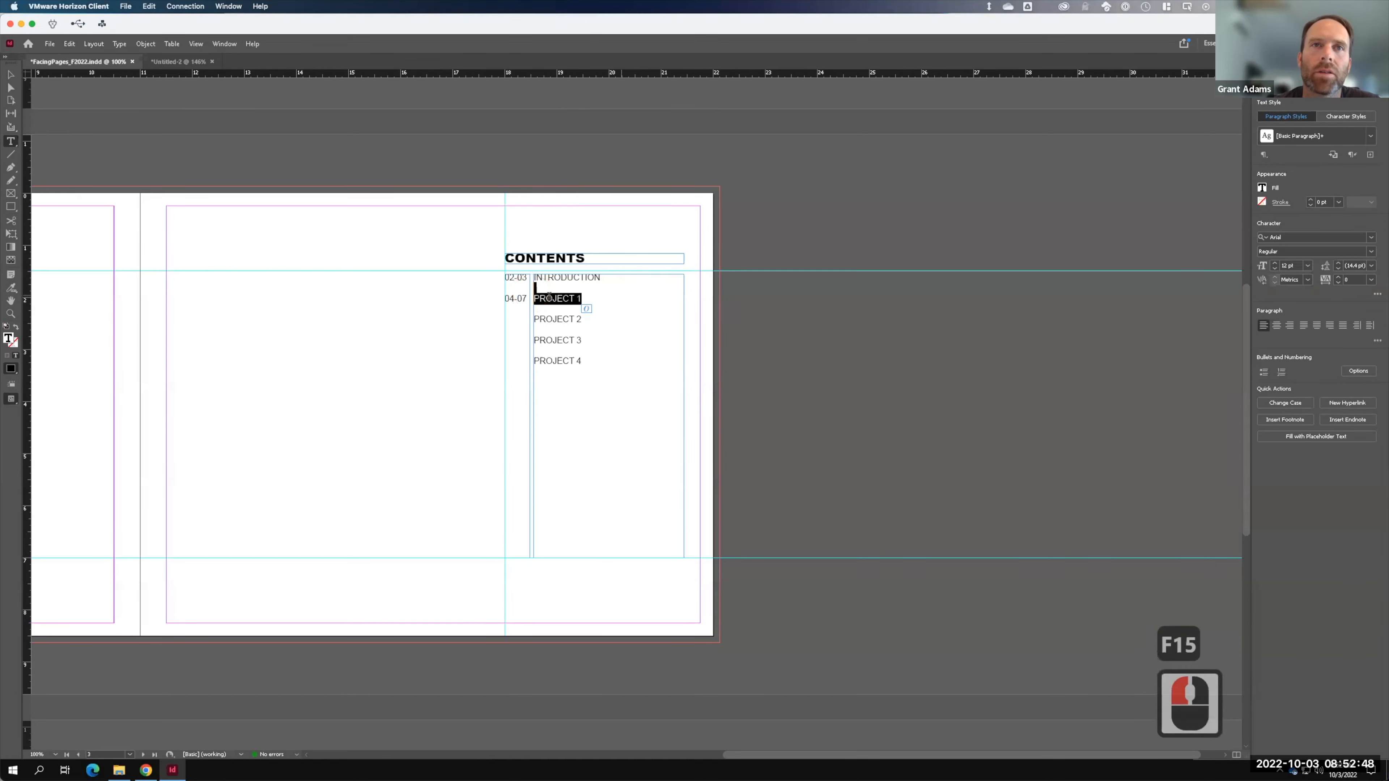
{"action": "left_click", "coordinate": [581, 295]}
- Replace PROJECT 1–3 with BEST PHOTOGRAPH, COMBINING IMAGES and LECTURE SERIES POSTER
{"action": "triple_click", "coordinate": [581, 296]}
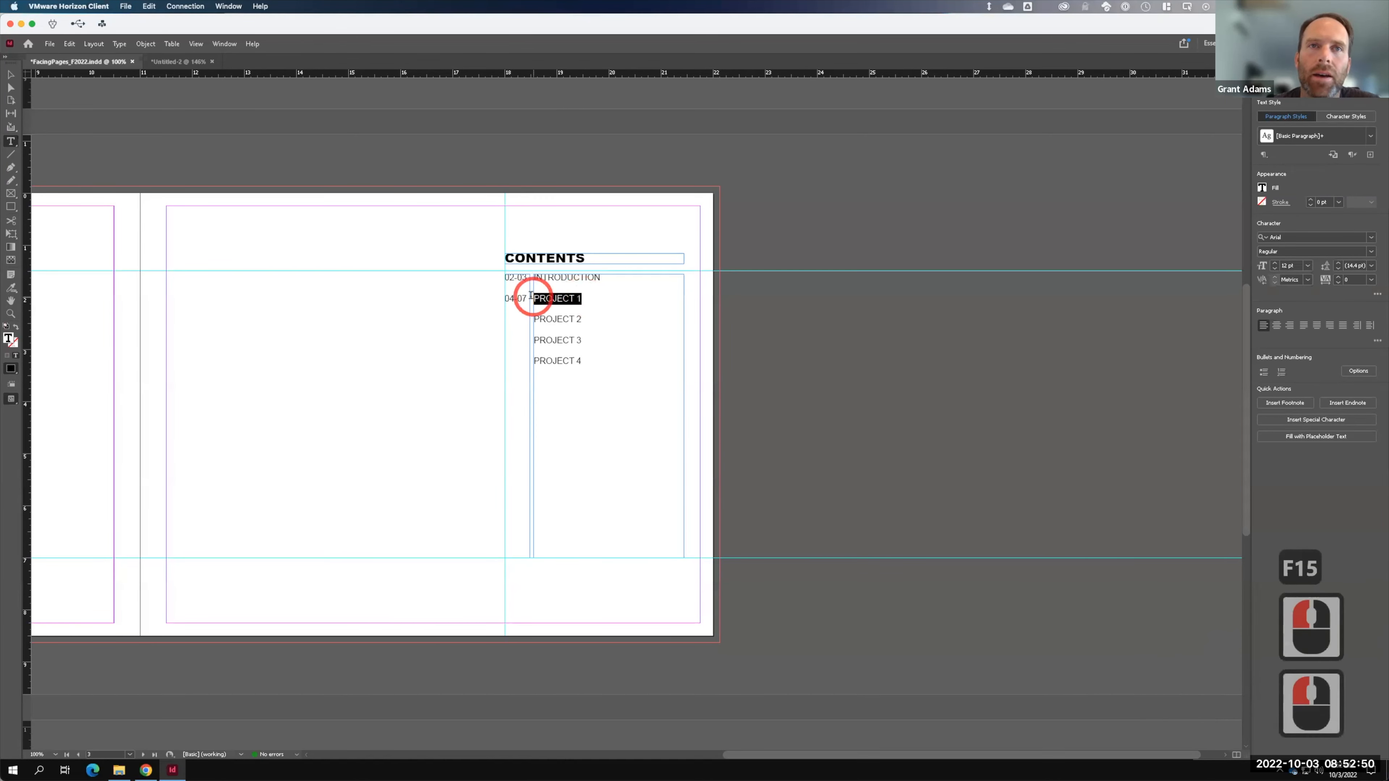
{"action": "type", "text": "BEST PHO"}
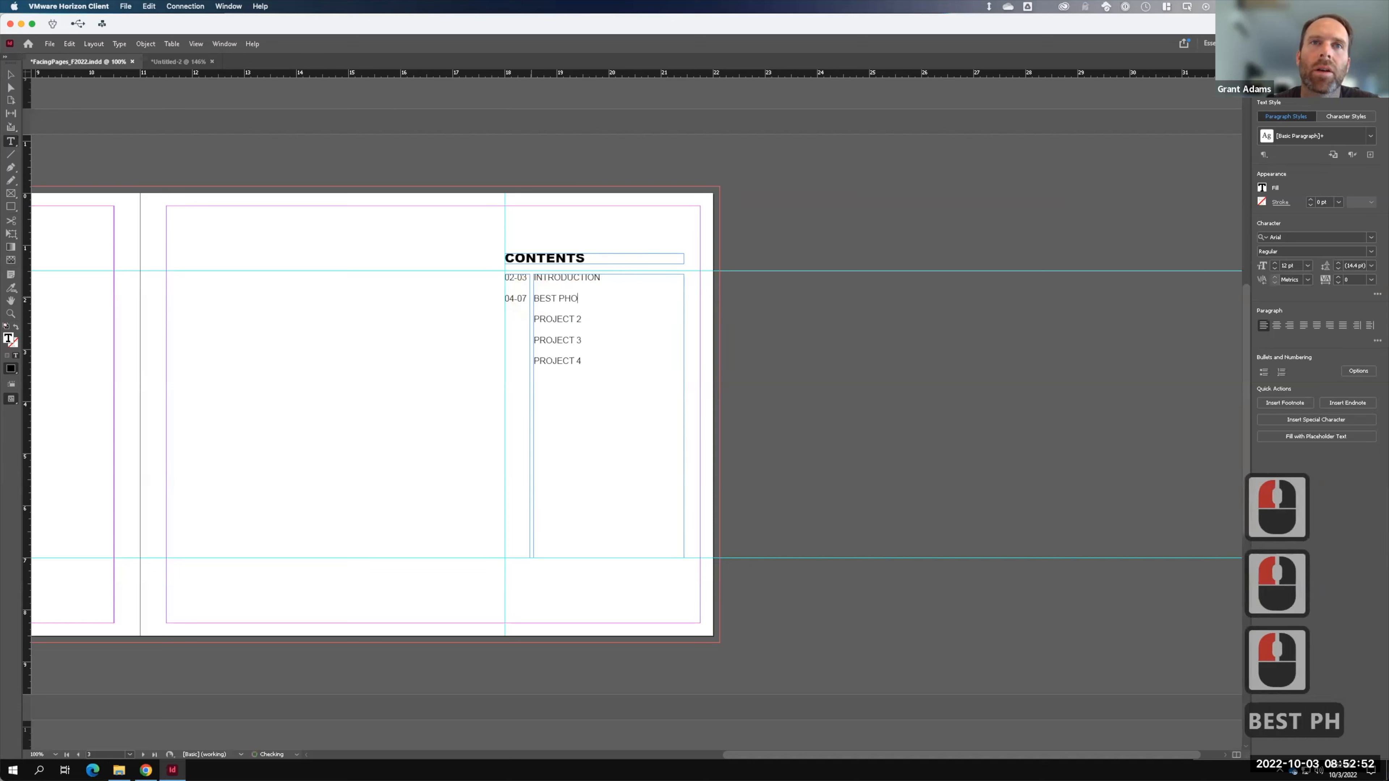
{"action": "type", "text": "TOGRAPH"}
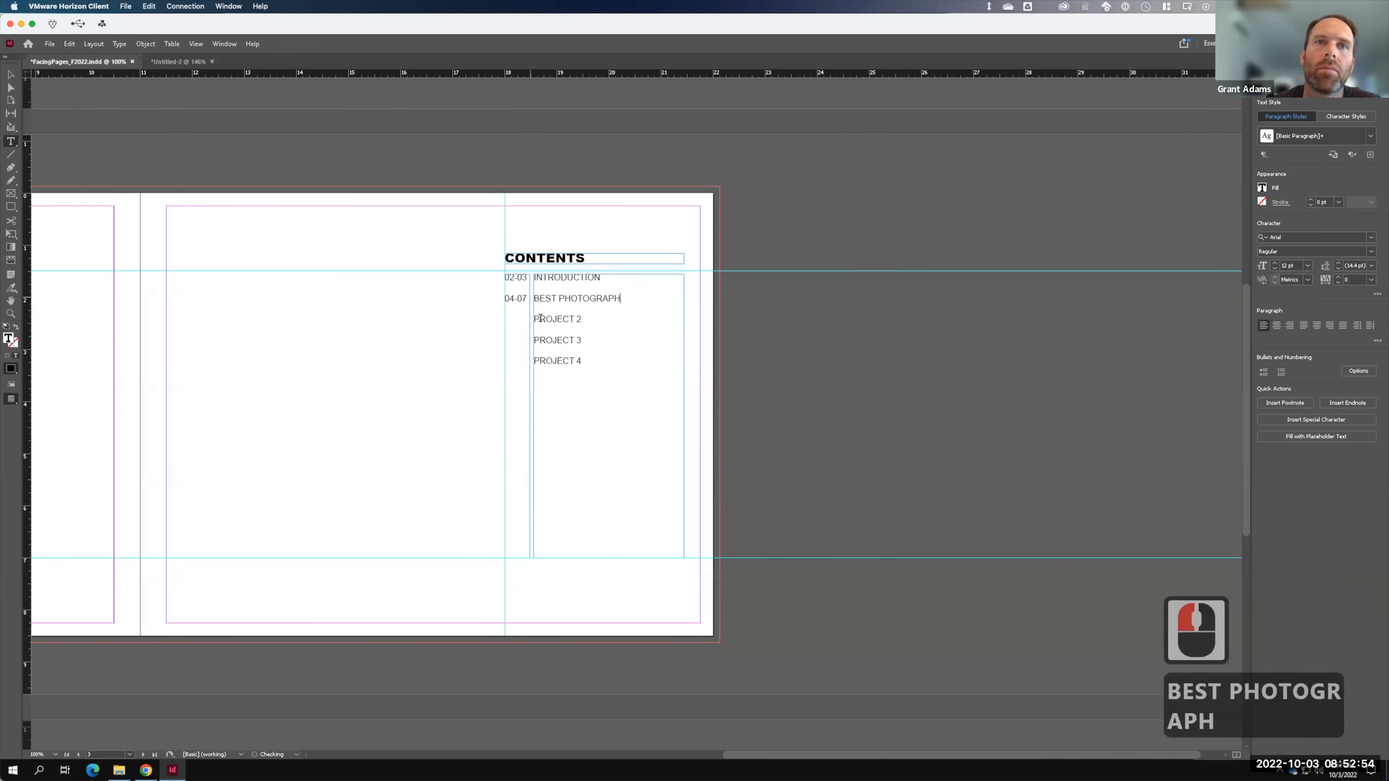
{"action": "triple_click", "coordinate": [573, 319]}
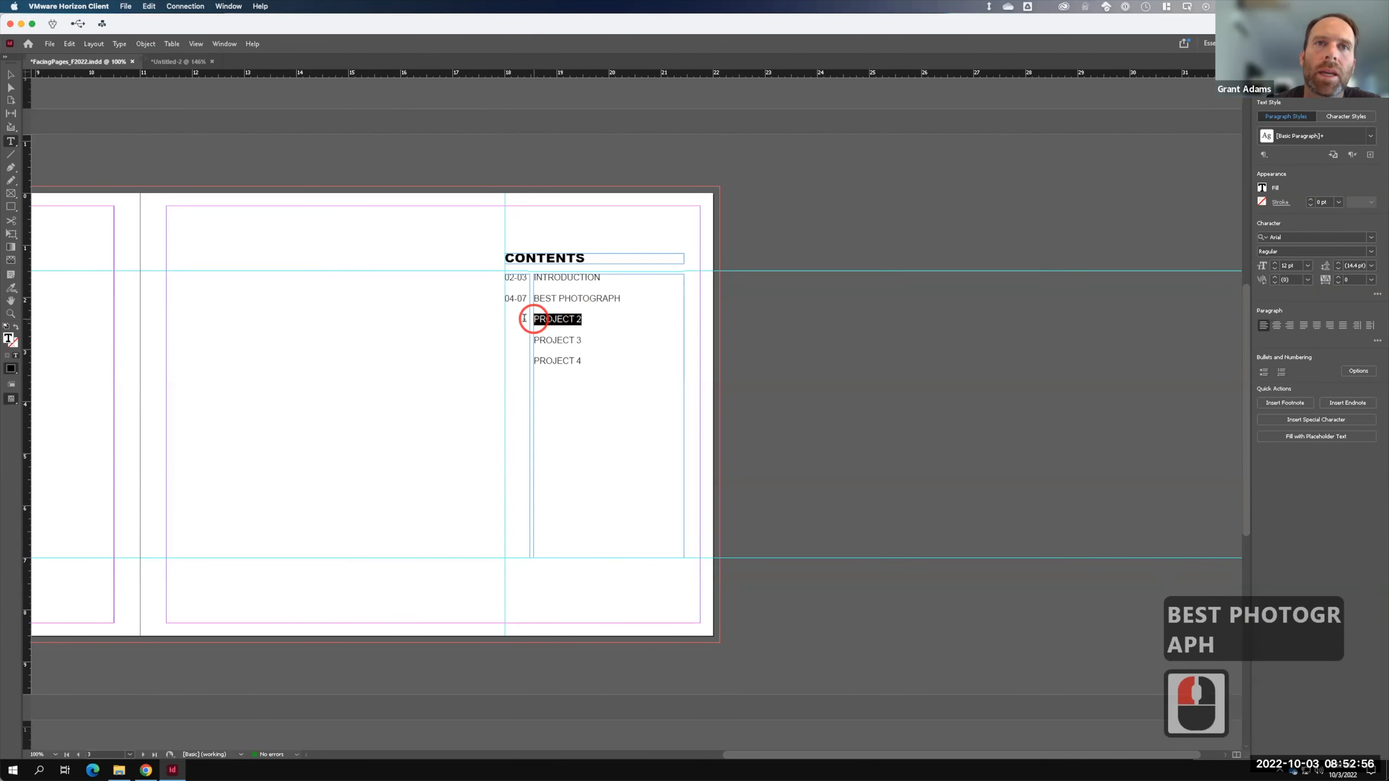
{"action": "type", "text": "COMBINING IMAGES"}
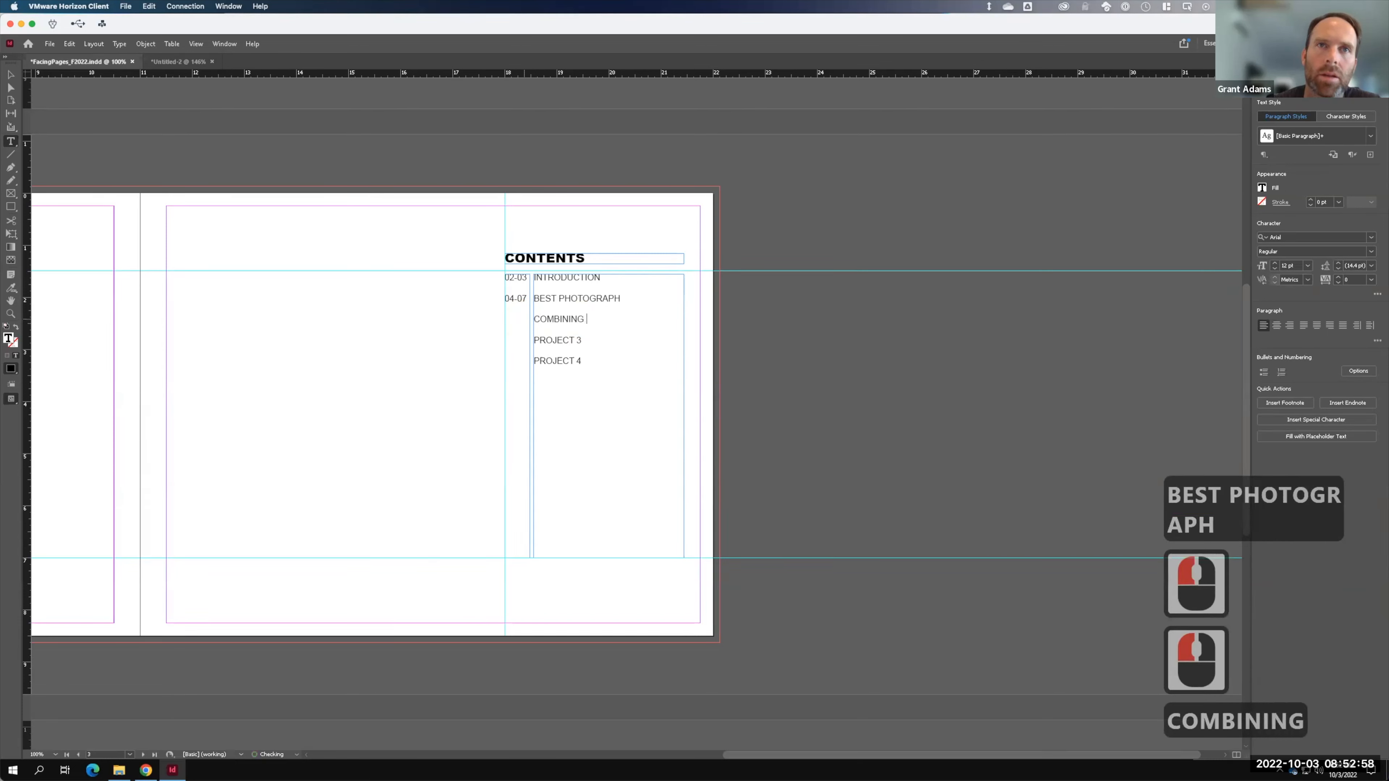
{"action": "double_click", "coordinate": [557, 339]}
{"action": "left_click", "coordinate": [579, 341]}
{"action": "left_click_drag", "start_coordinate": [578, 341], "coordinate": [534, 340]}
{"action": "type", "text": "LECTURE SER"}
{"action": "type", "text": "POSTER\\"}
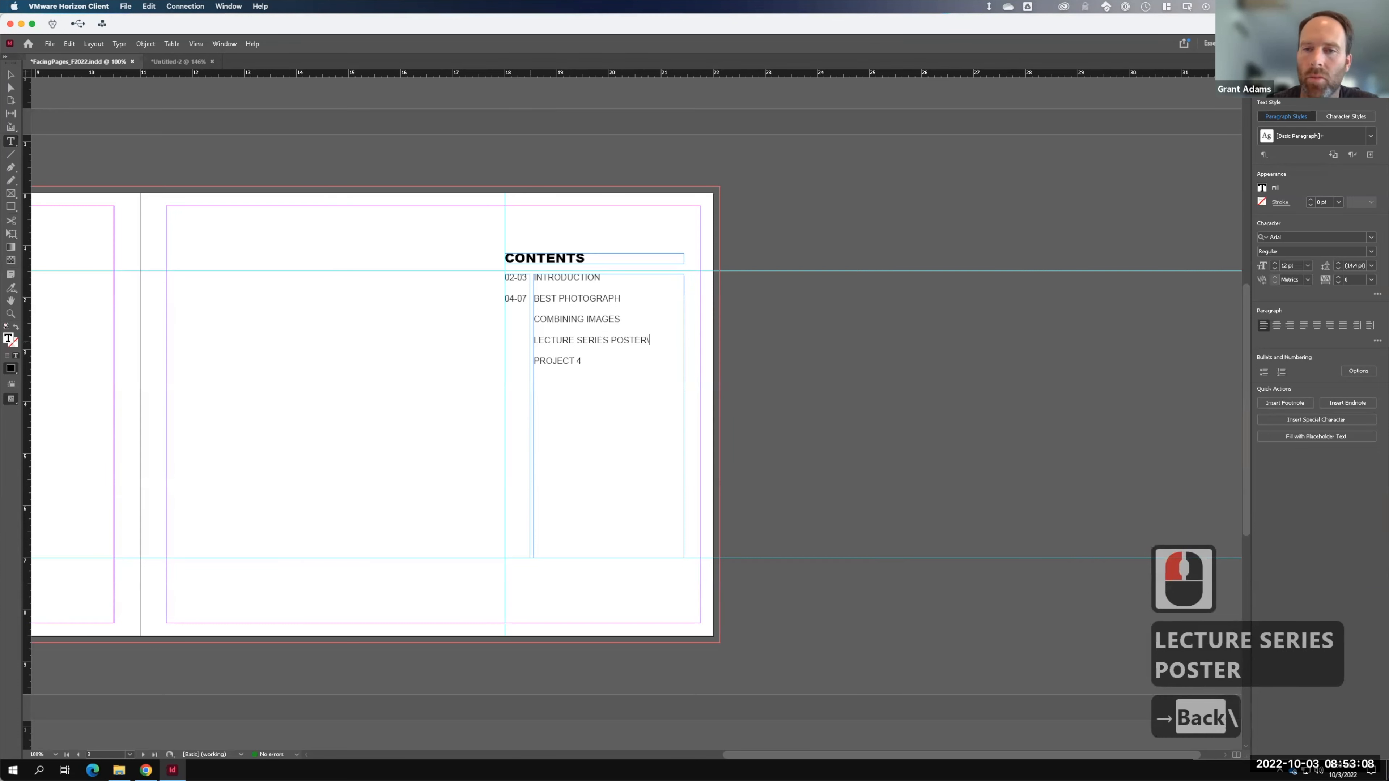
{"action": "key", "text": "BackSpace"}
- Add two new lines at the end of the page-number column
{"action": "left_click", "coordinate": [534, 320]}
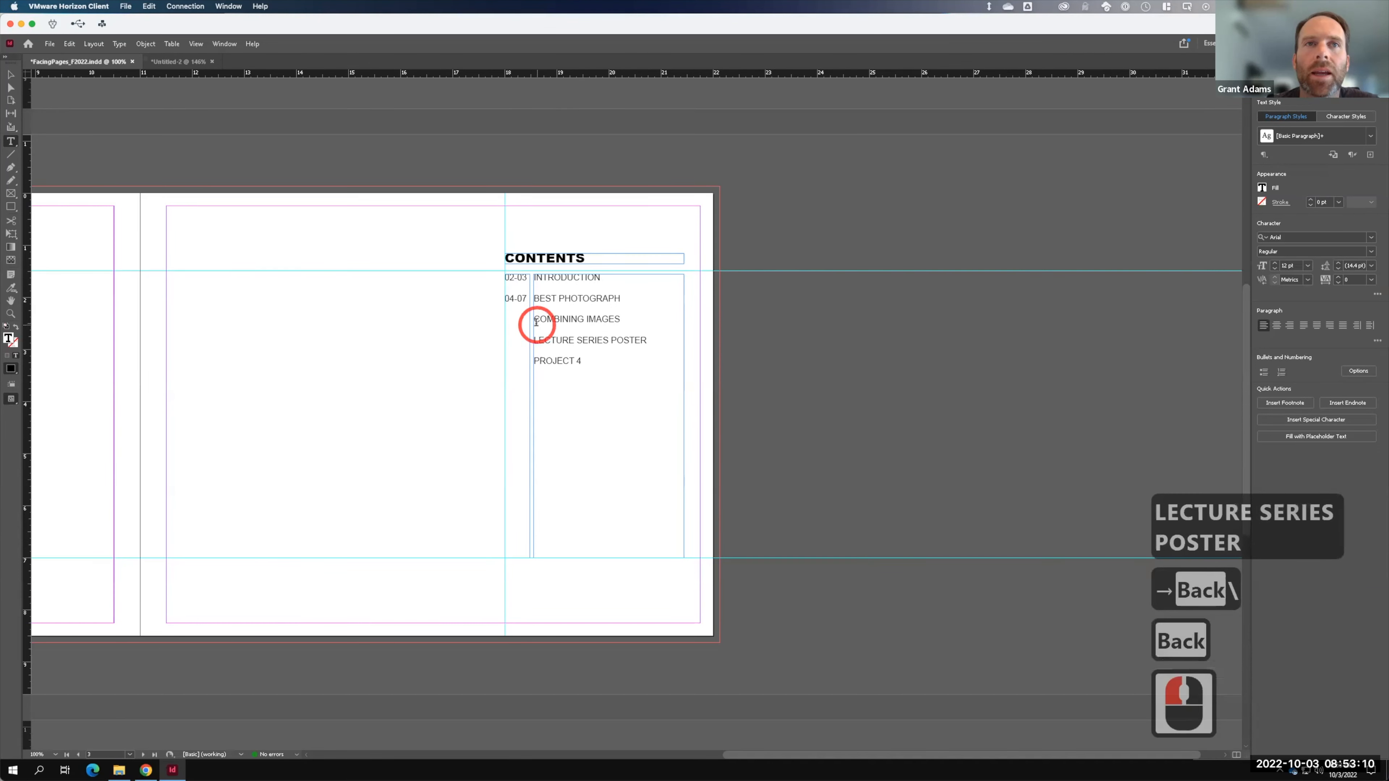
{"action": "key", "text": "Return"}
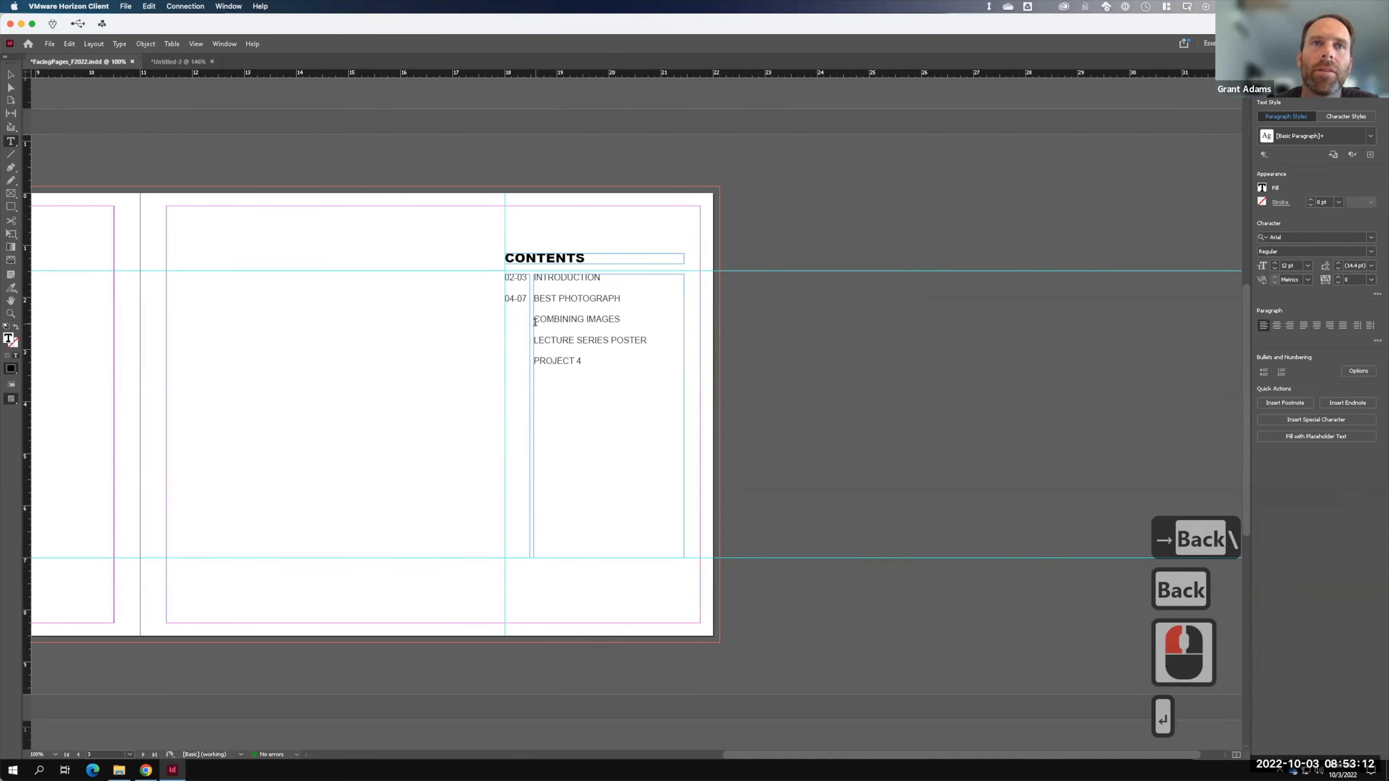
{"action": "key", "text": "Return"}
{"action": "left_click", "coordinate": [517, 320]}
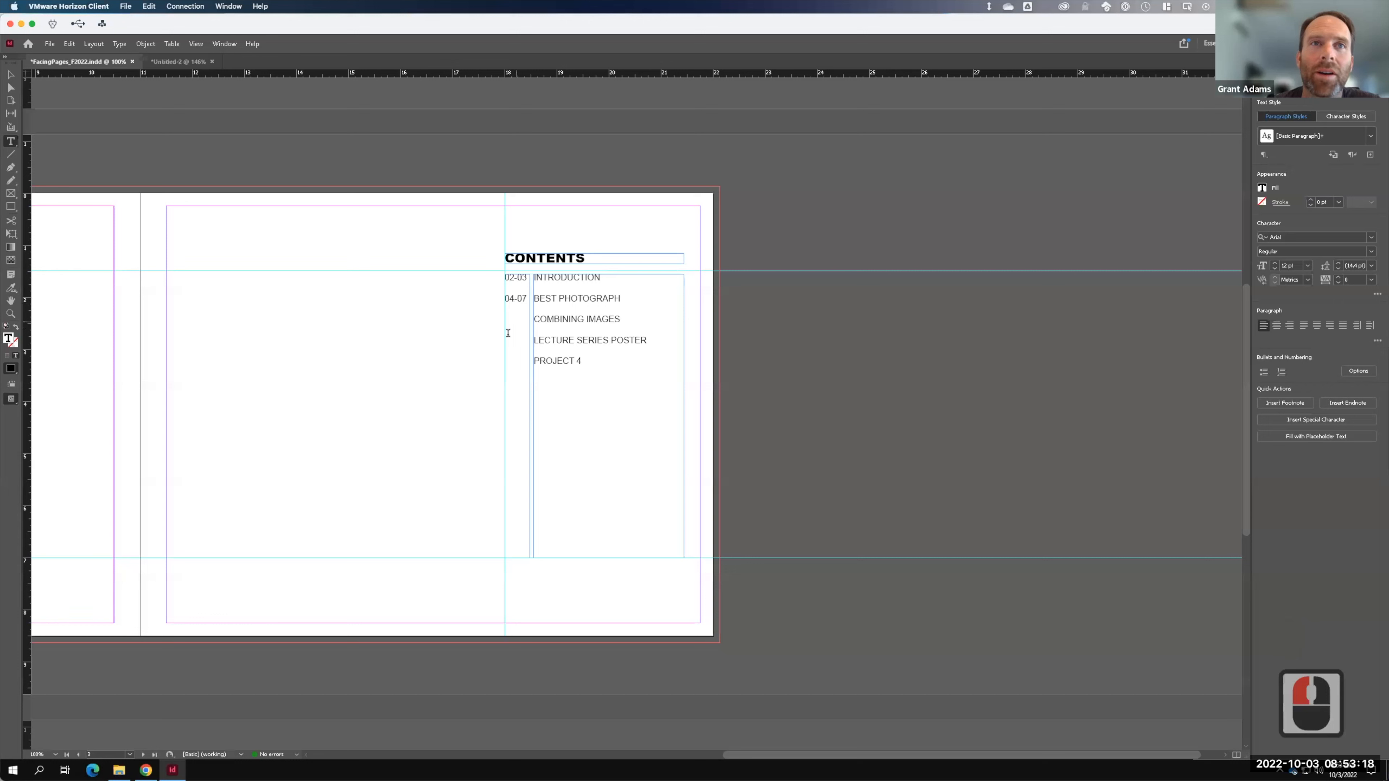
- Enter 05 and 06 beside the third and fourth titles and trim 04-07 to 04
{"action": "left_click", "coordinate": [507, 322]}
{"action": "type", "text": "05"}
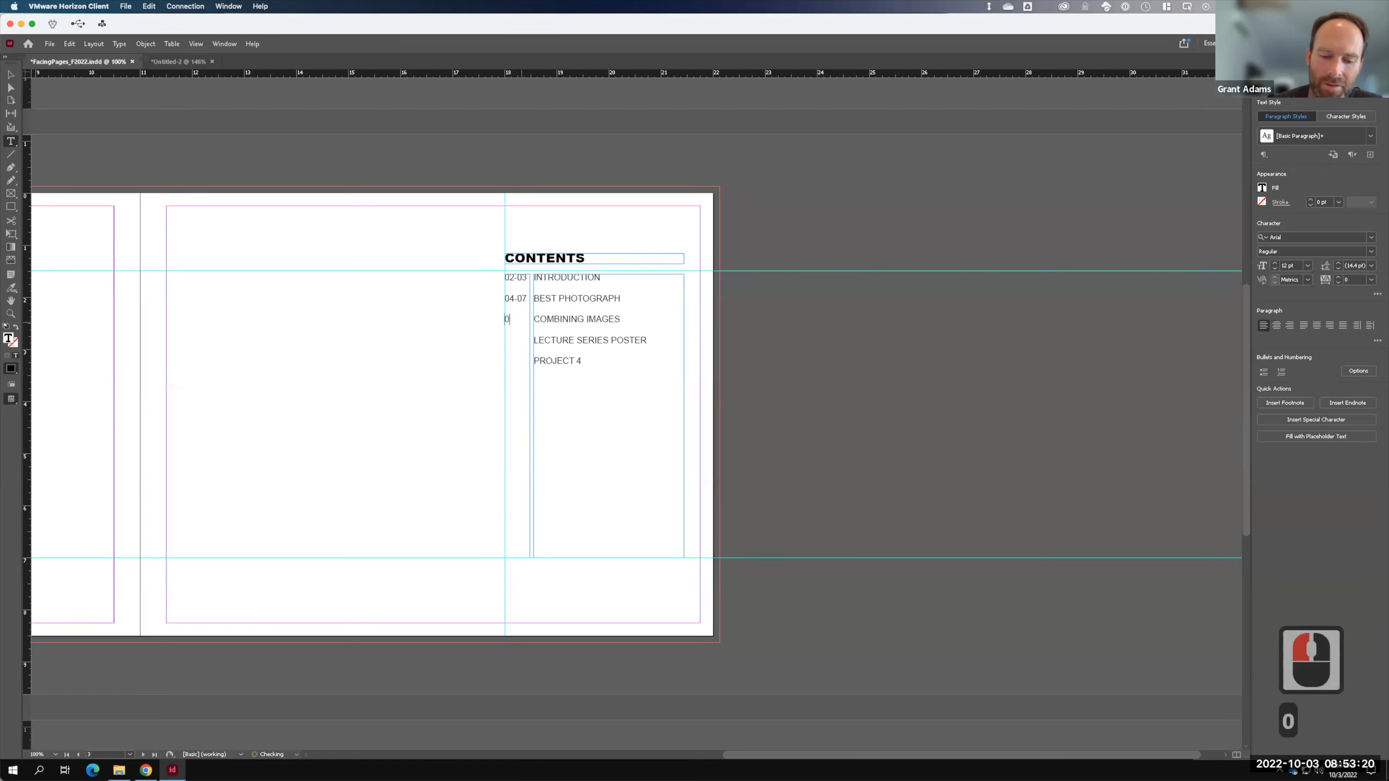
{"action": "key", "text": "Return"}
{"action": "key", "text": "Return"}
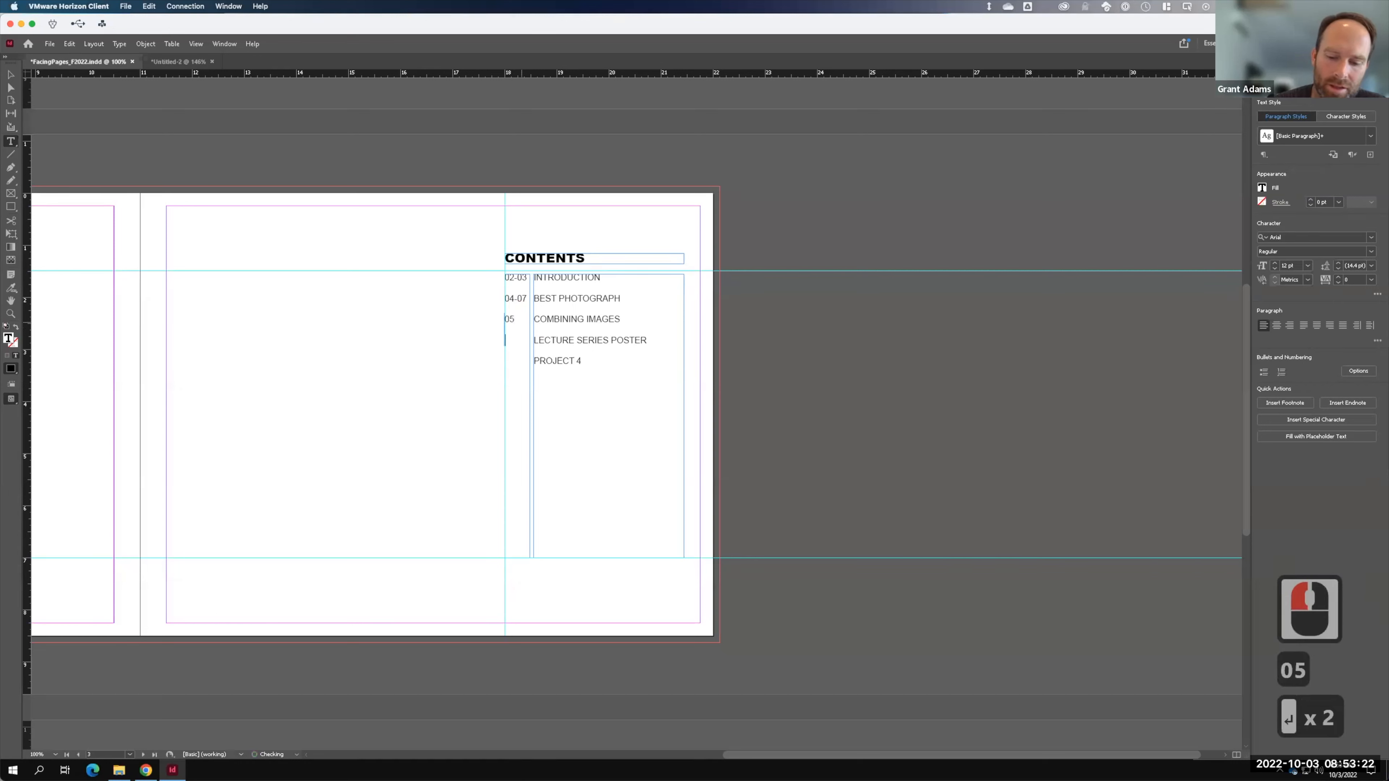
{"action": "type", "text": "06"}
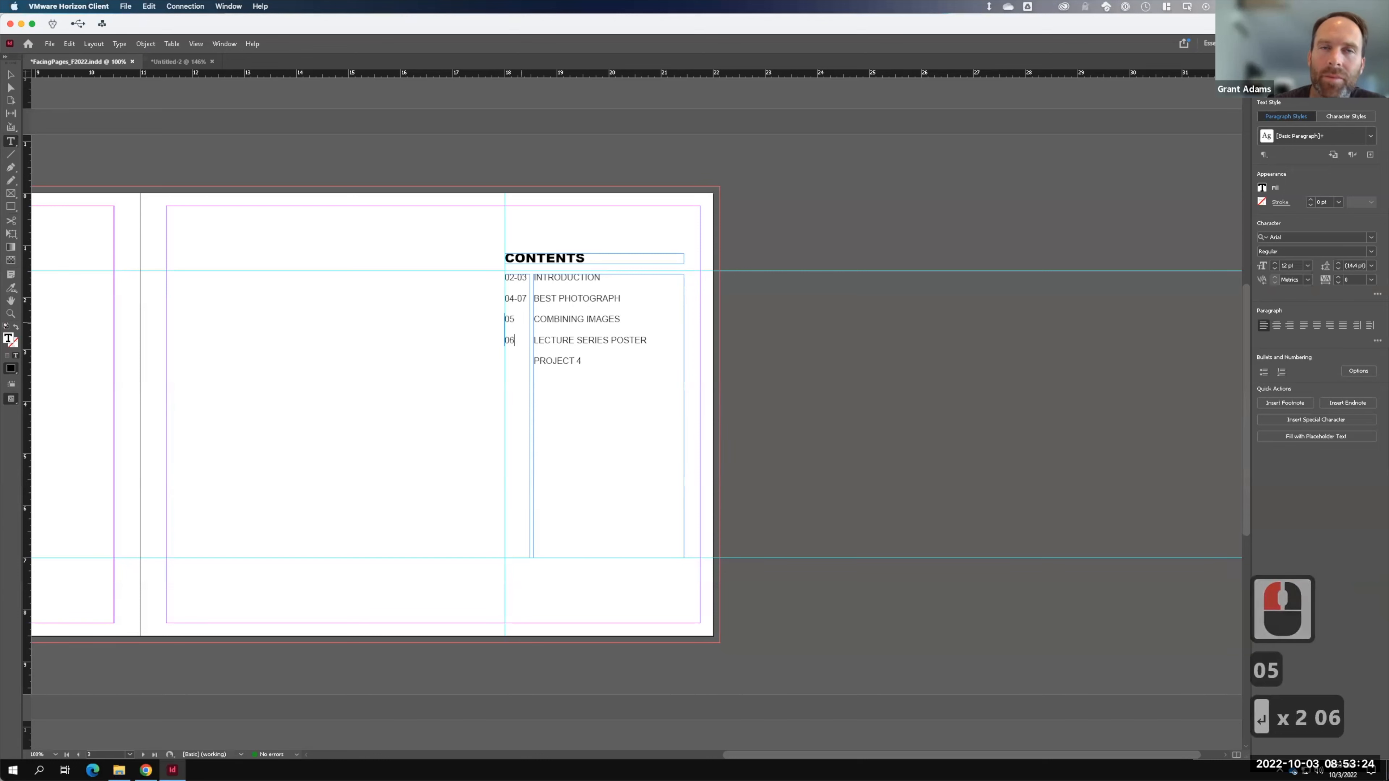
{"action": "left_click_drag", "start_coordinate": [516, 298], "coordinate": [525, 298]}
{"action": "key", "text": "BackSpace"}
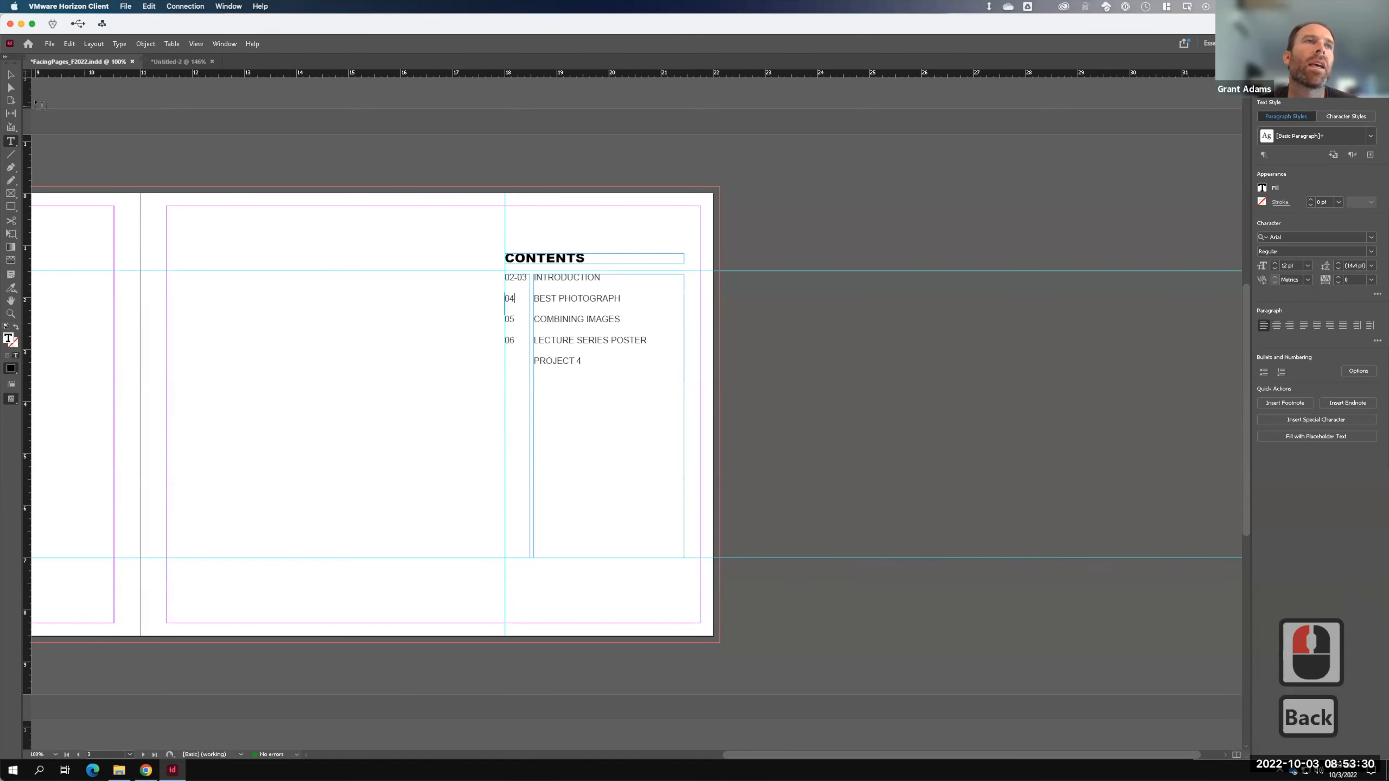
- Exit text editing and pan the spread to bring the left page into view
{"action": "left_click", "coordinate": [18, 76]}
{"action": "left_click", "coordinate": [402, 293]}
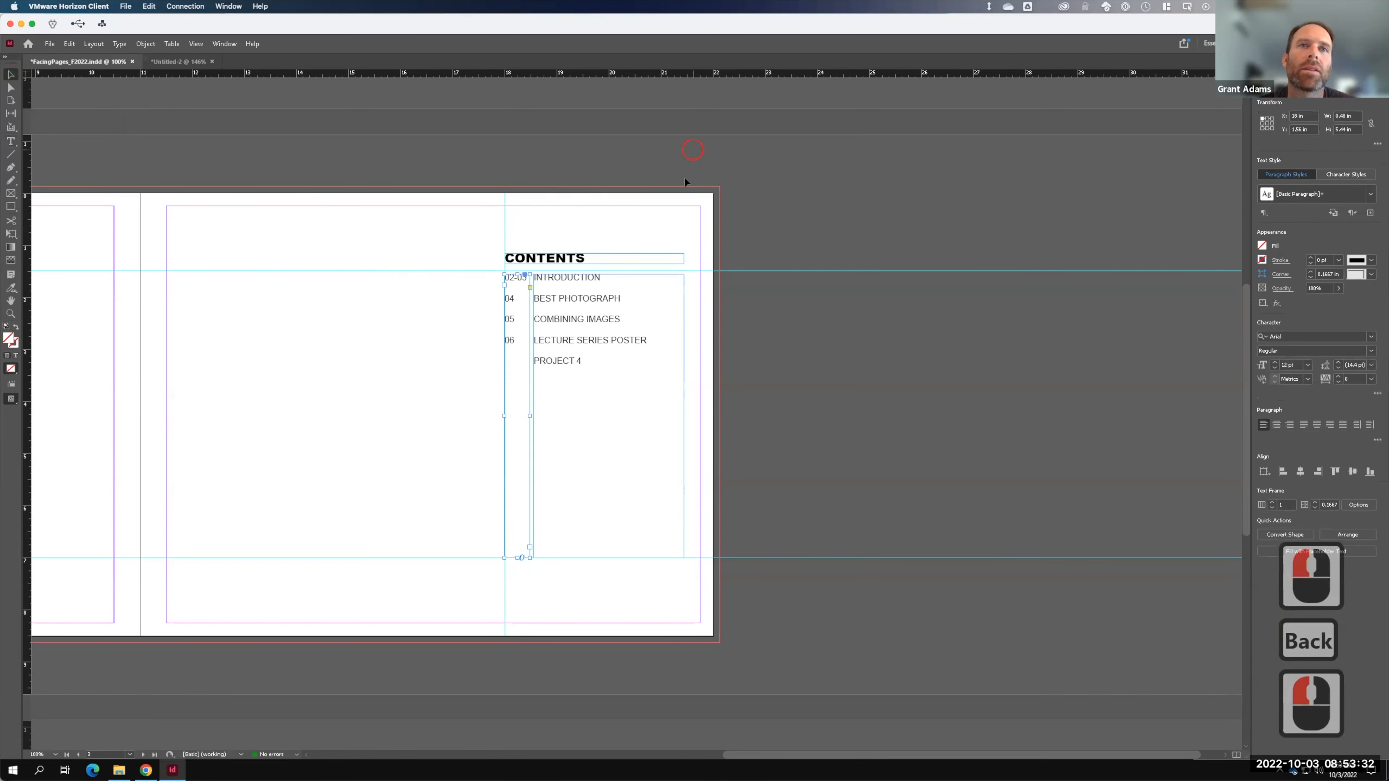
{"action": "left_click", "coordinate": [521, 301]}
{"action": "left_click", "coordinate": [412, 337]}
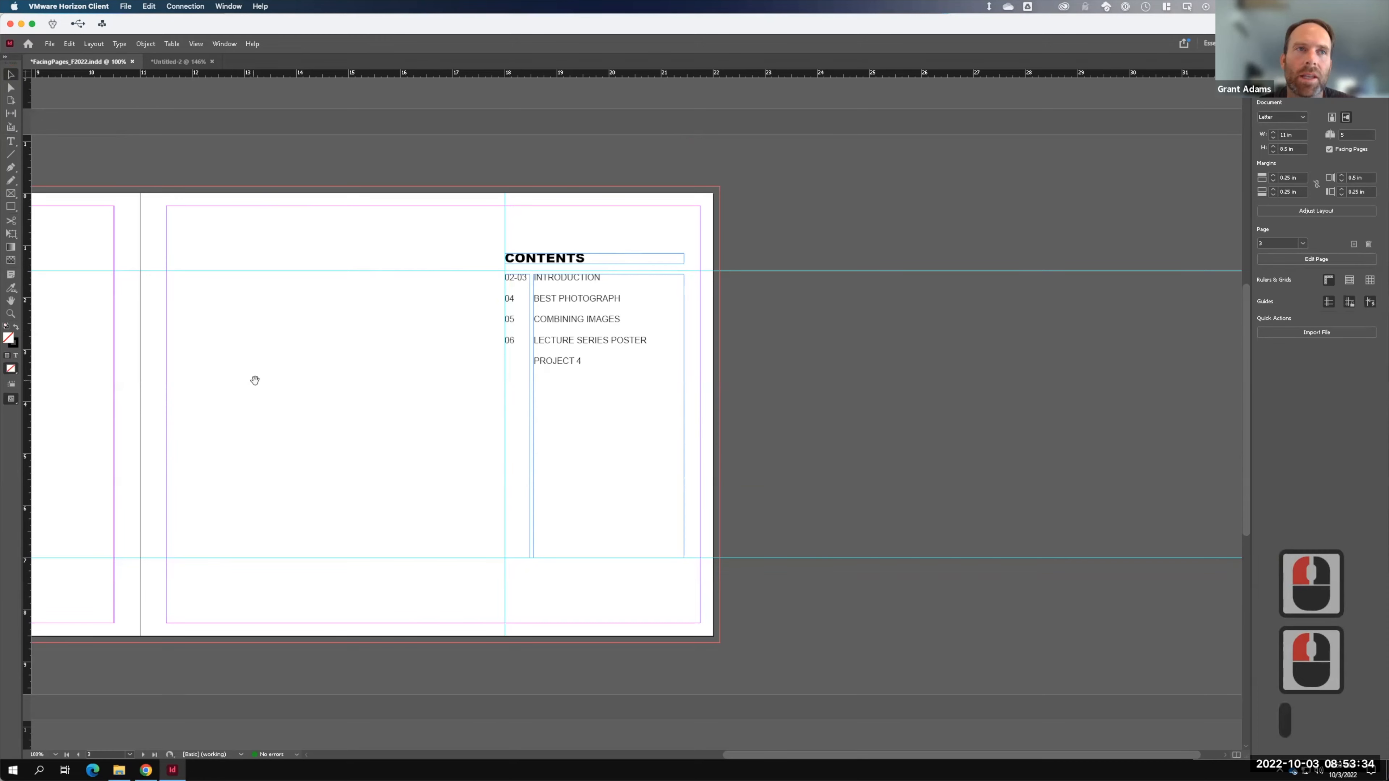
{"action": "left_click_drag", "start_coordinate": [268, 381], "coordinate": [782, 359]}
{"action": "scroll", "coordinate": [782, 359], "scroll_direction": "left", "scroll_amount": 20}
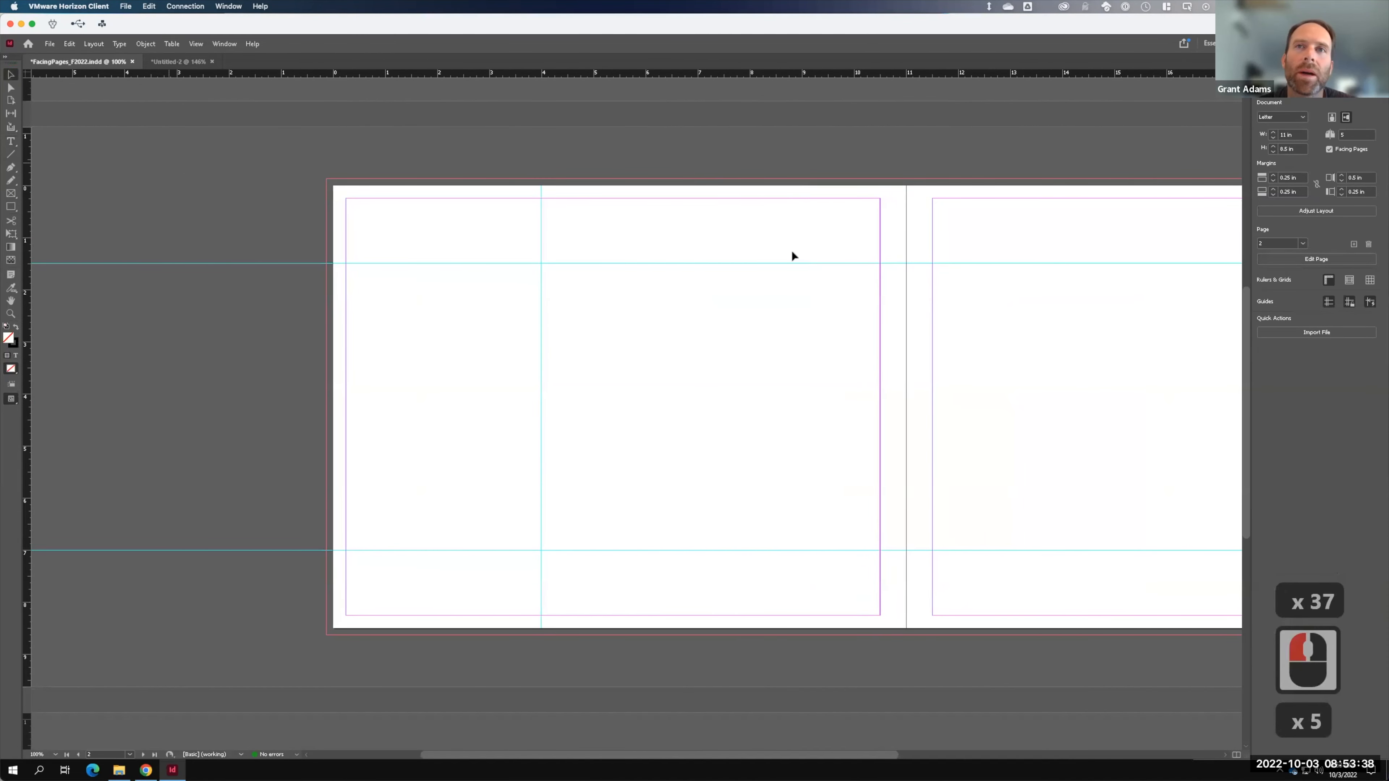
{"action": "scroll", "coordinate": [849, 276], "scroll_direction": "right", "scroll_amount": 12}
- Duplicate the CONTENTS heading frame and move the copy to the lower left of page 2
{"action": "left_click", "coordinate": [1136, 280]}
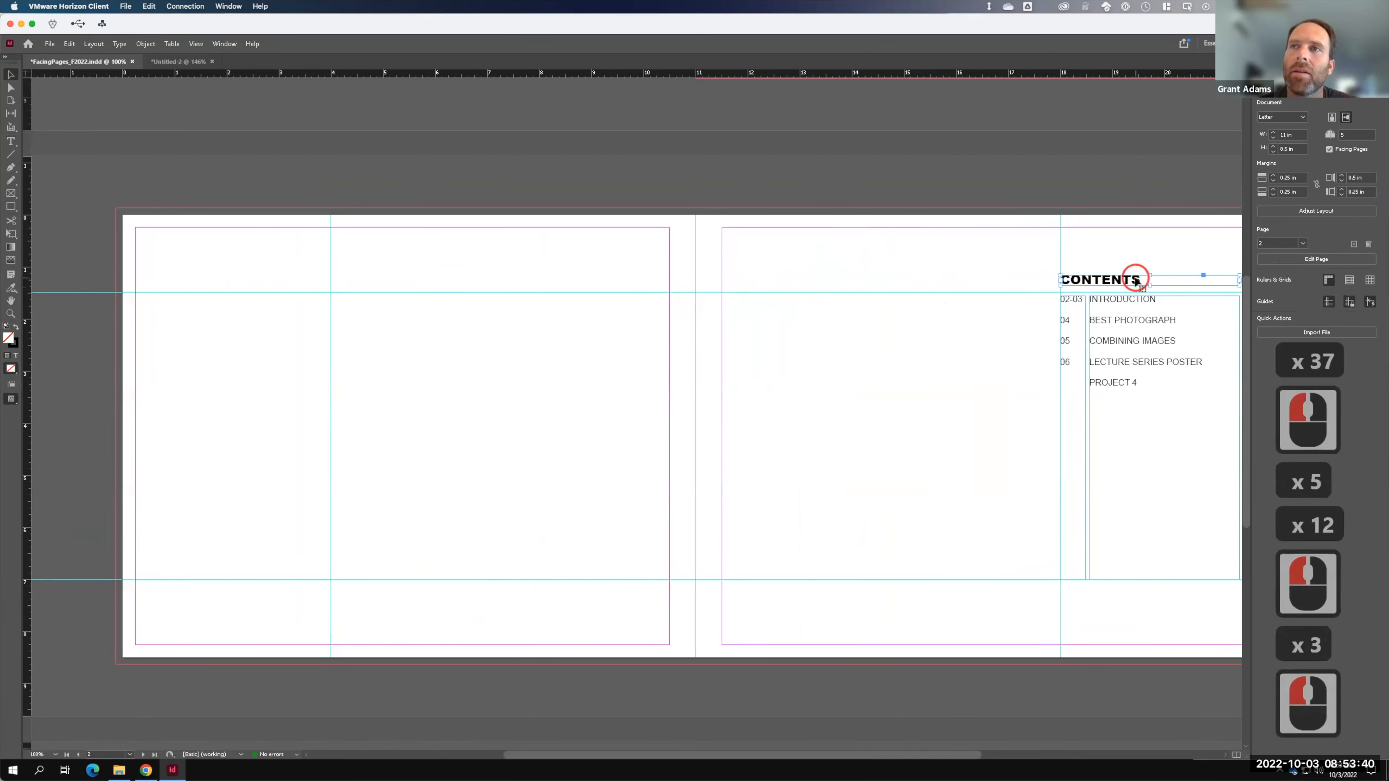
{"action": "key", "text": "ctrl+c"}
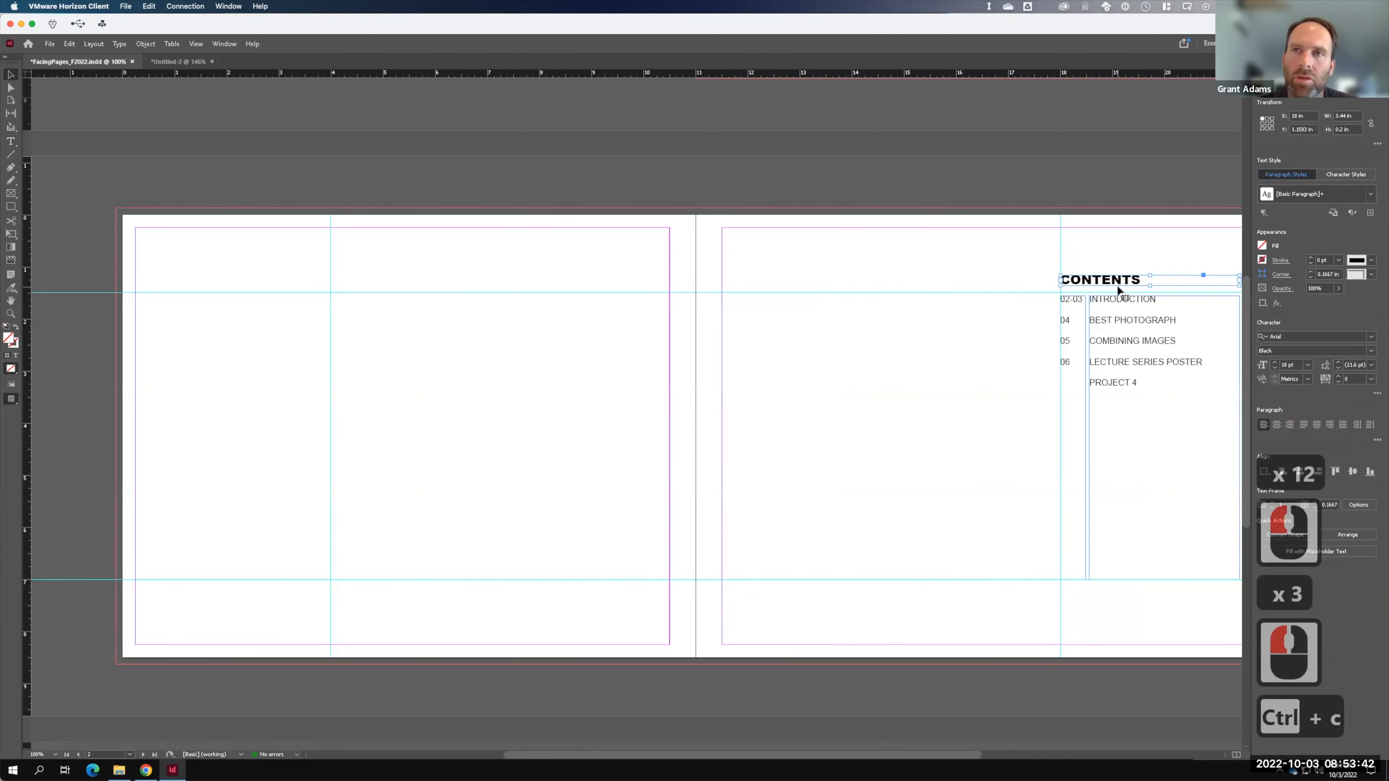
{"action": "key", "text": "ctrl+v"}
{"action": "left_click", "coordinate": [609, 435]}
{"action": "left_click_drag", "start_coordinate": [609, 435], "coordinate": [214, 570]}
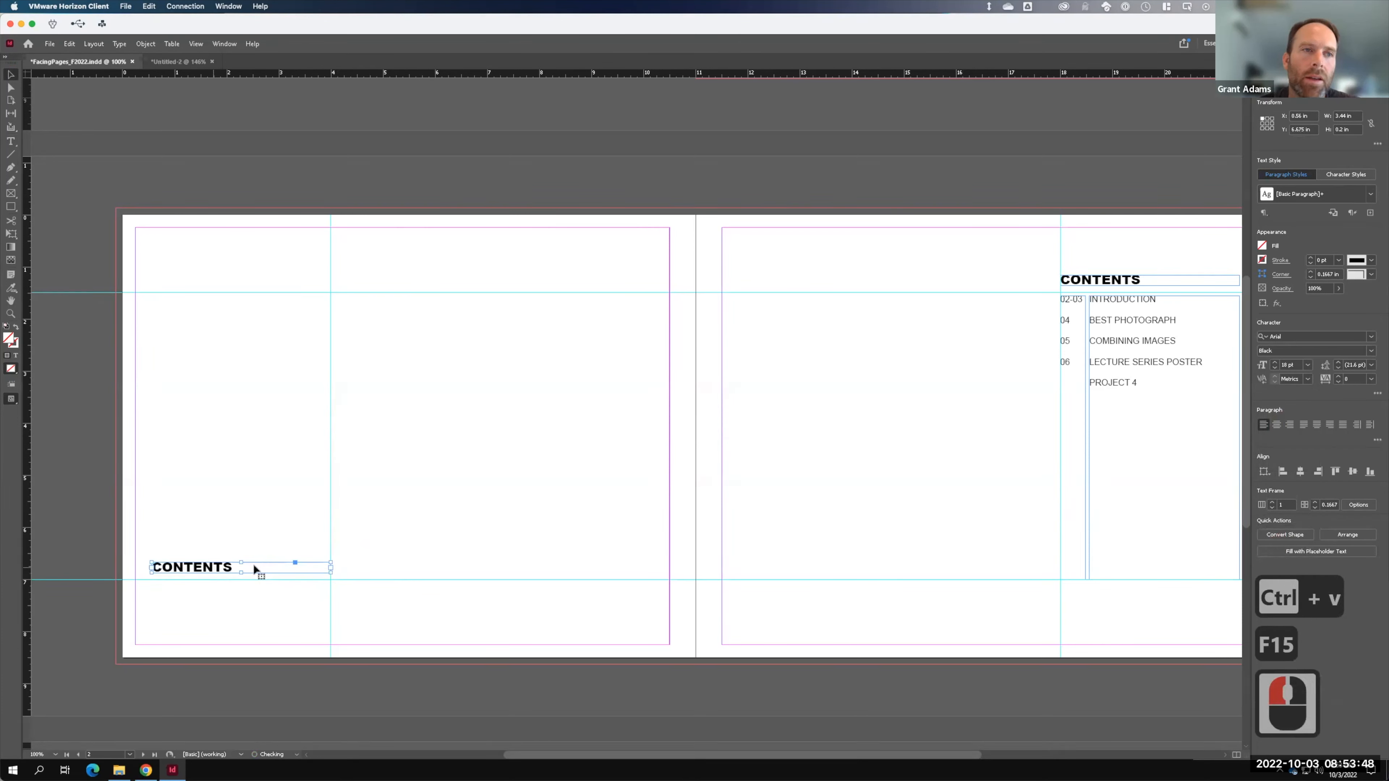
- Right-align the copied heading and replace CONTENTS with the designer's full name in capitals
{"action": "left_click", "coordinate": [1290, 425]}
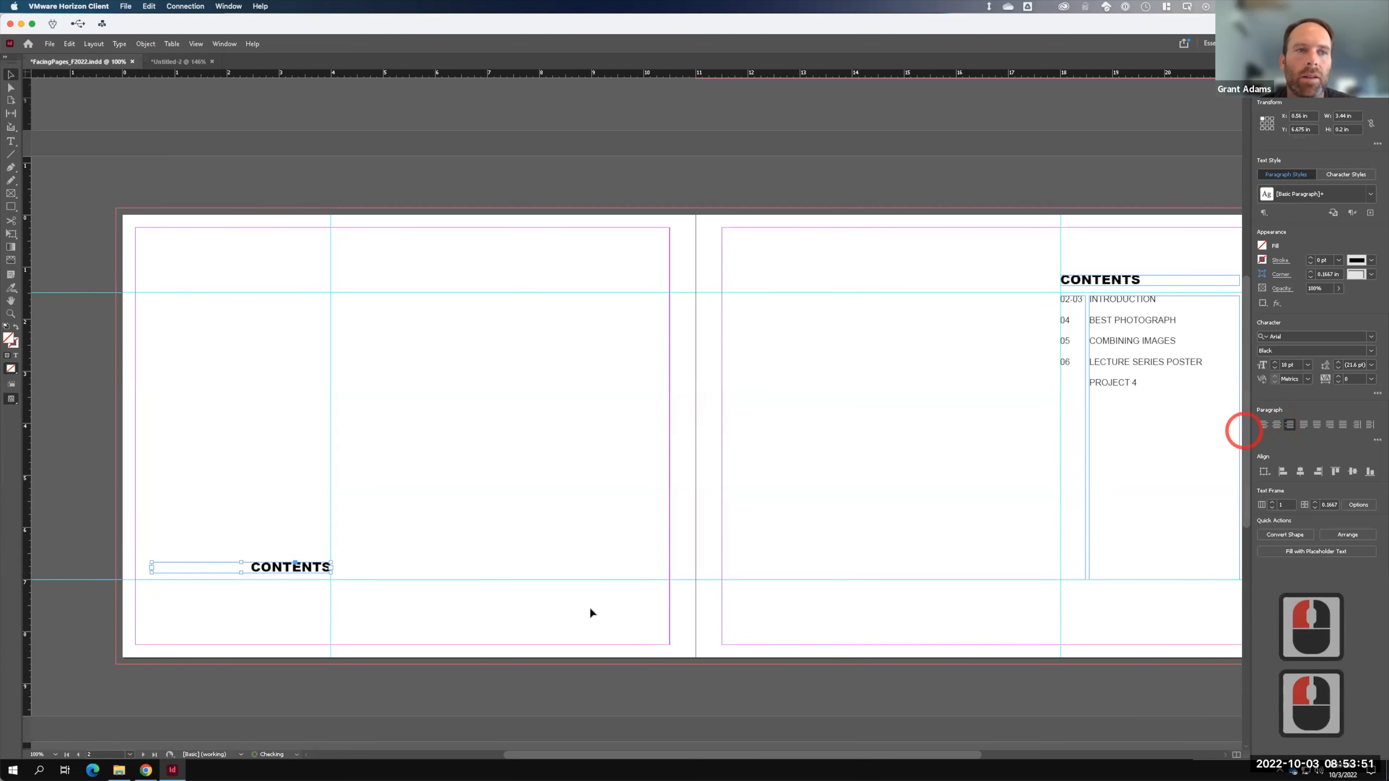
{"action": "double_click", "coordinate": [308, 569]}
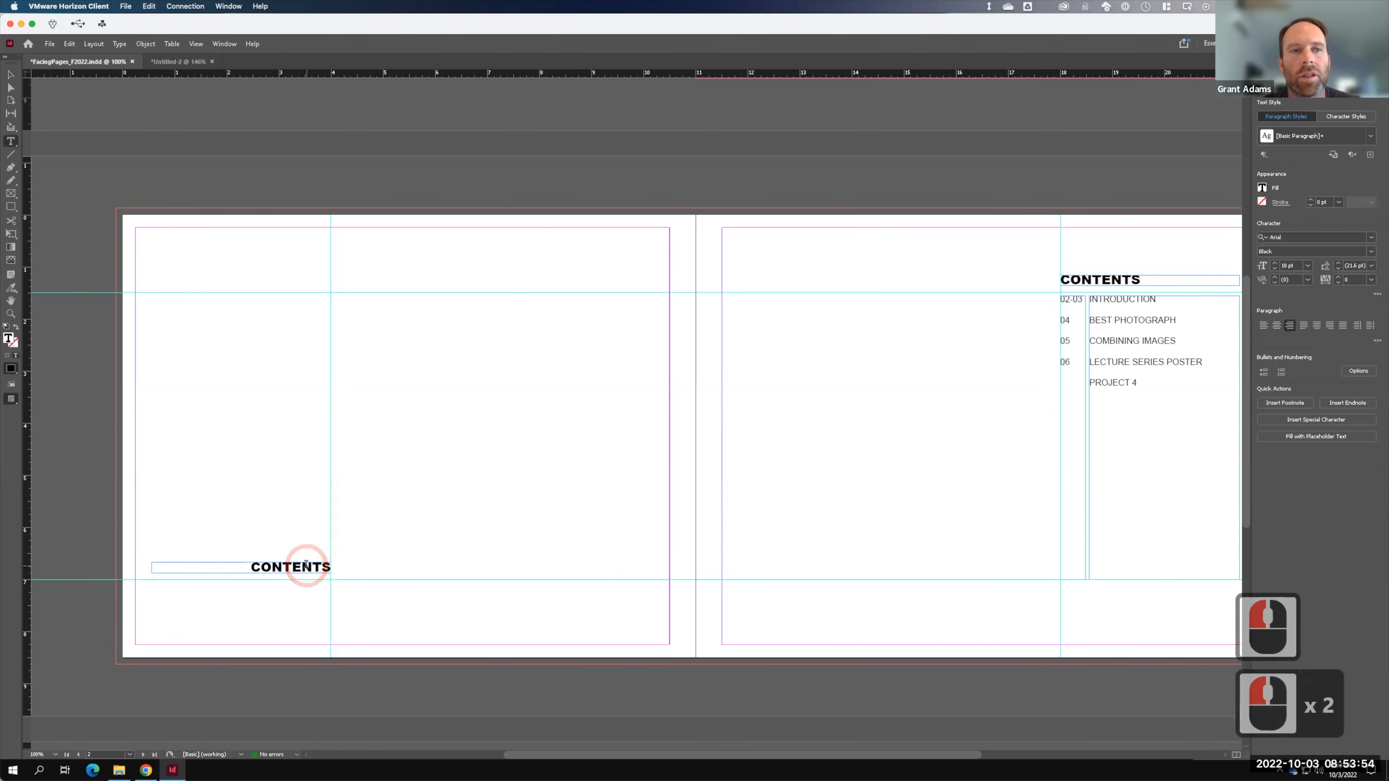
{"action": "key", "text": "ctrl+a"}
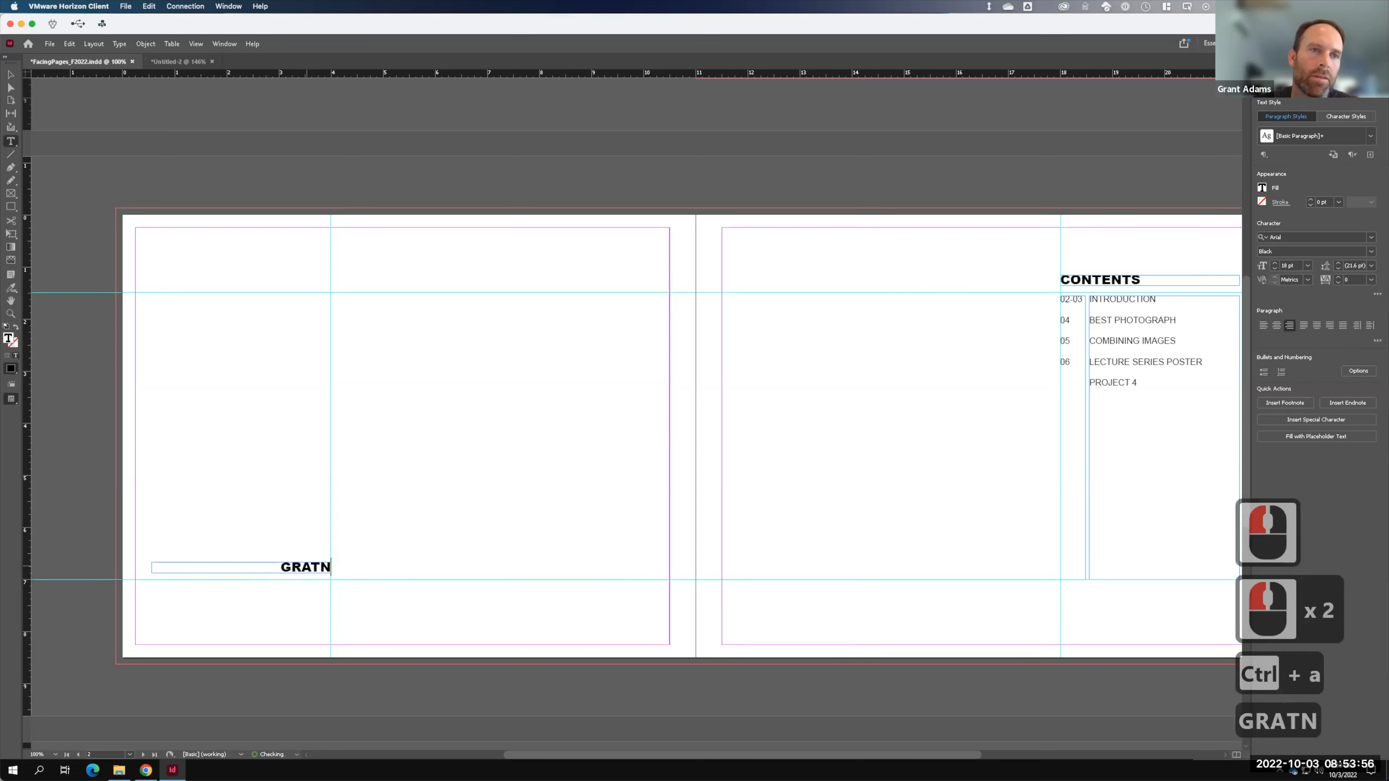
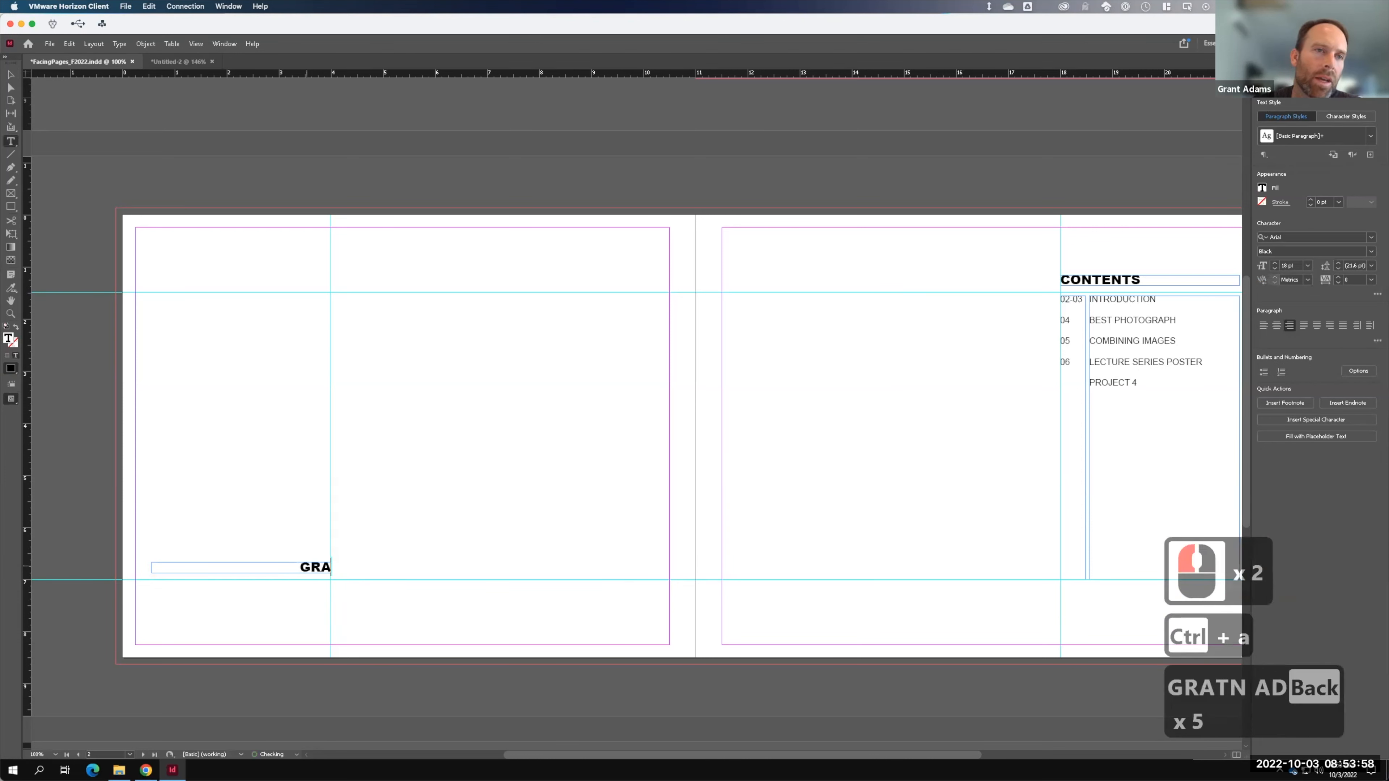
{"action": "key", "text": "Caps_Lock"}
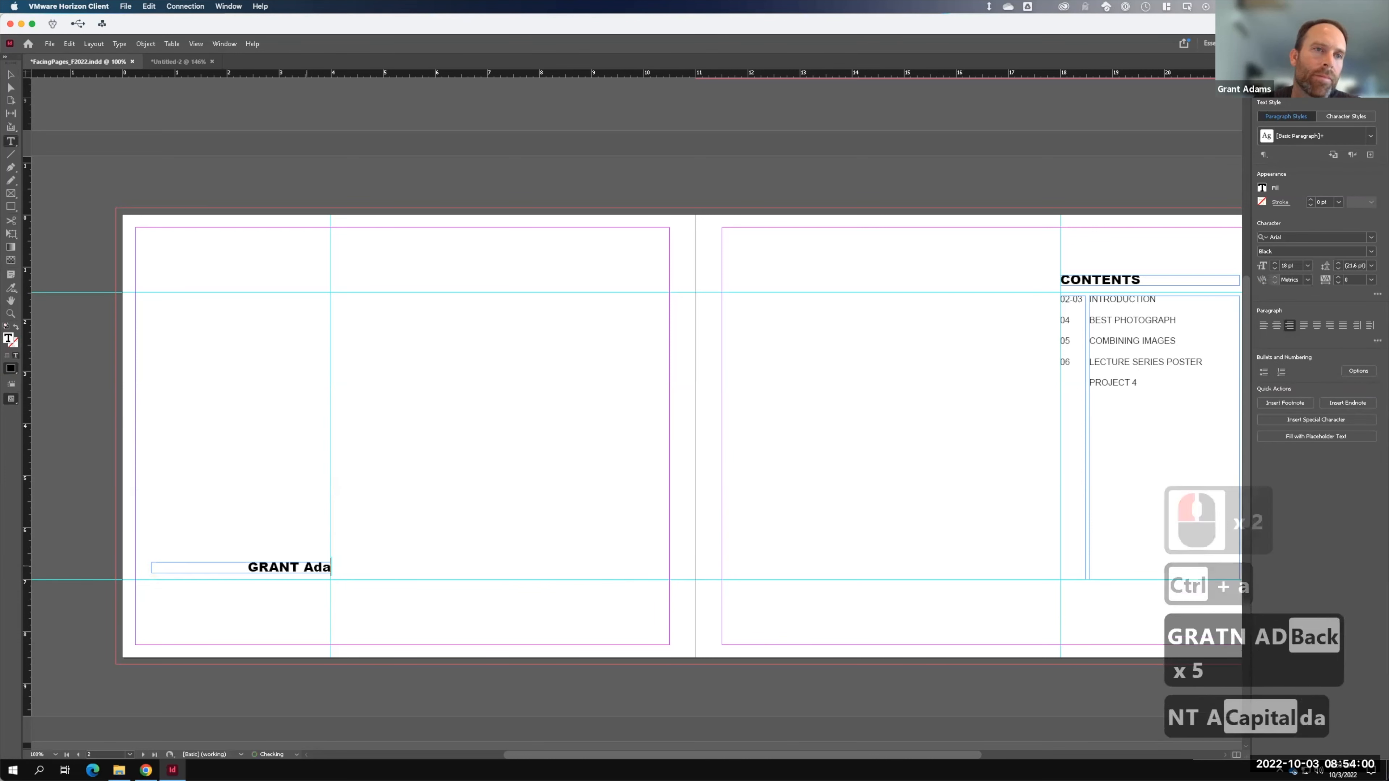
{"action": "key", "text": "Caps_Lock"}
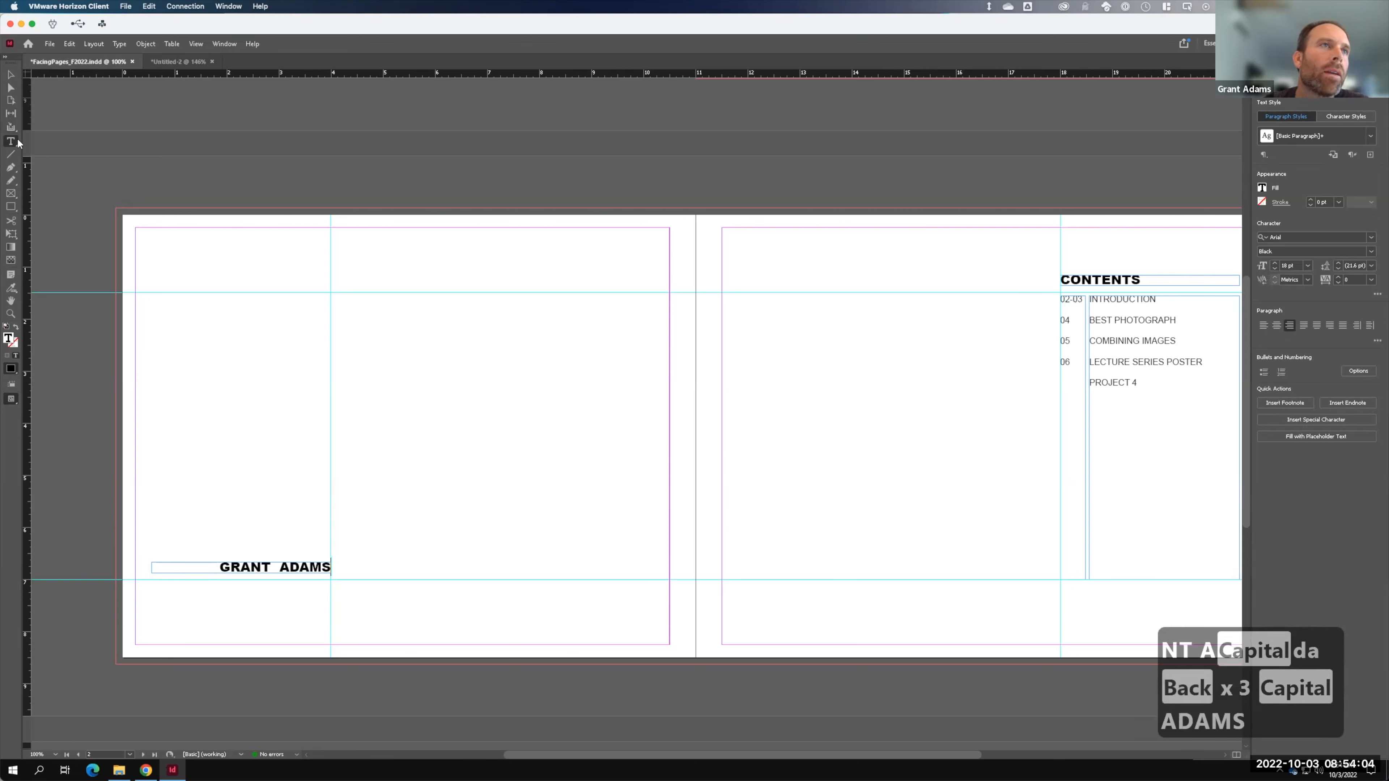
{"action": "left_click", "coordinate": [11, 75]}
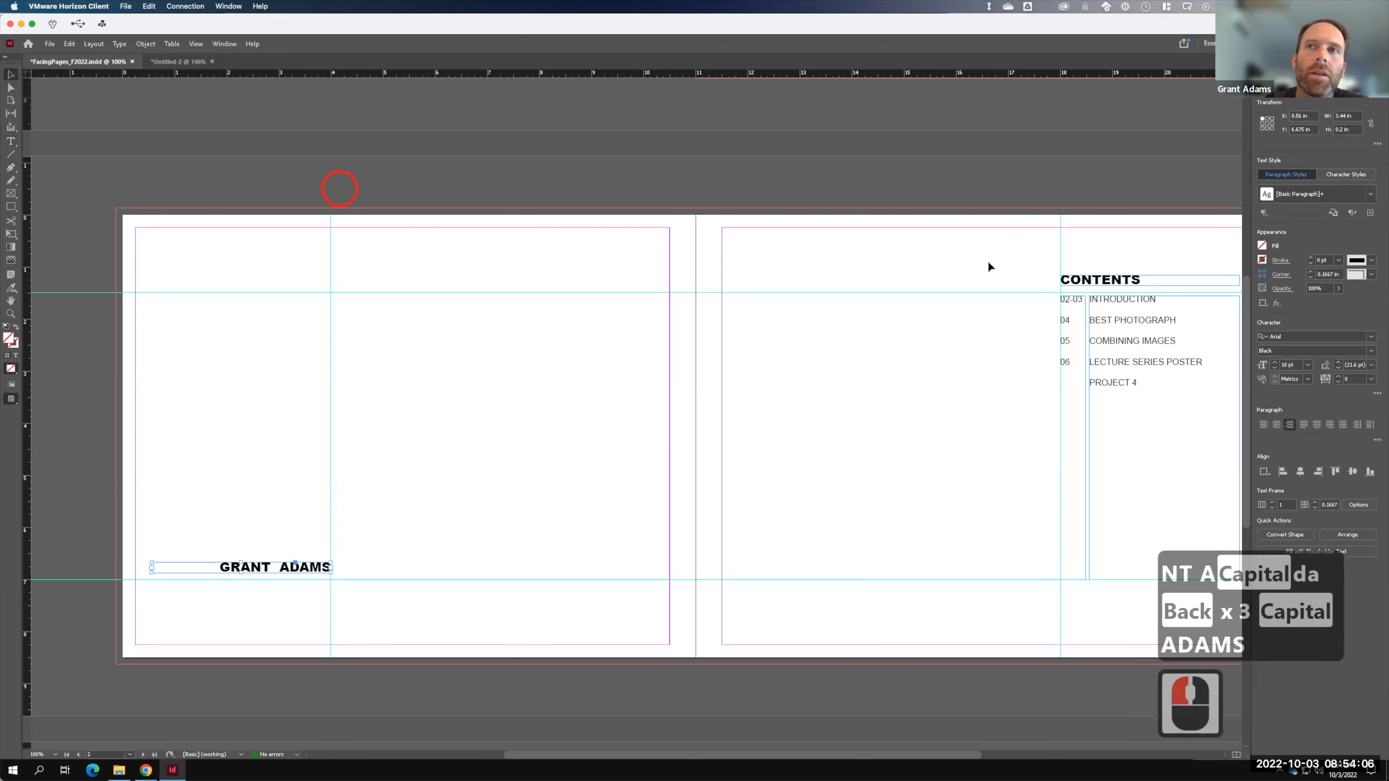
{"action": "left_click", "coordinate": [1137, 325]}
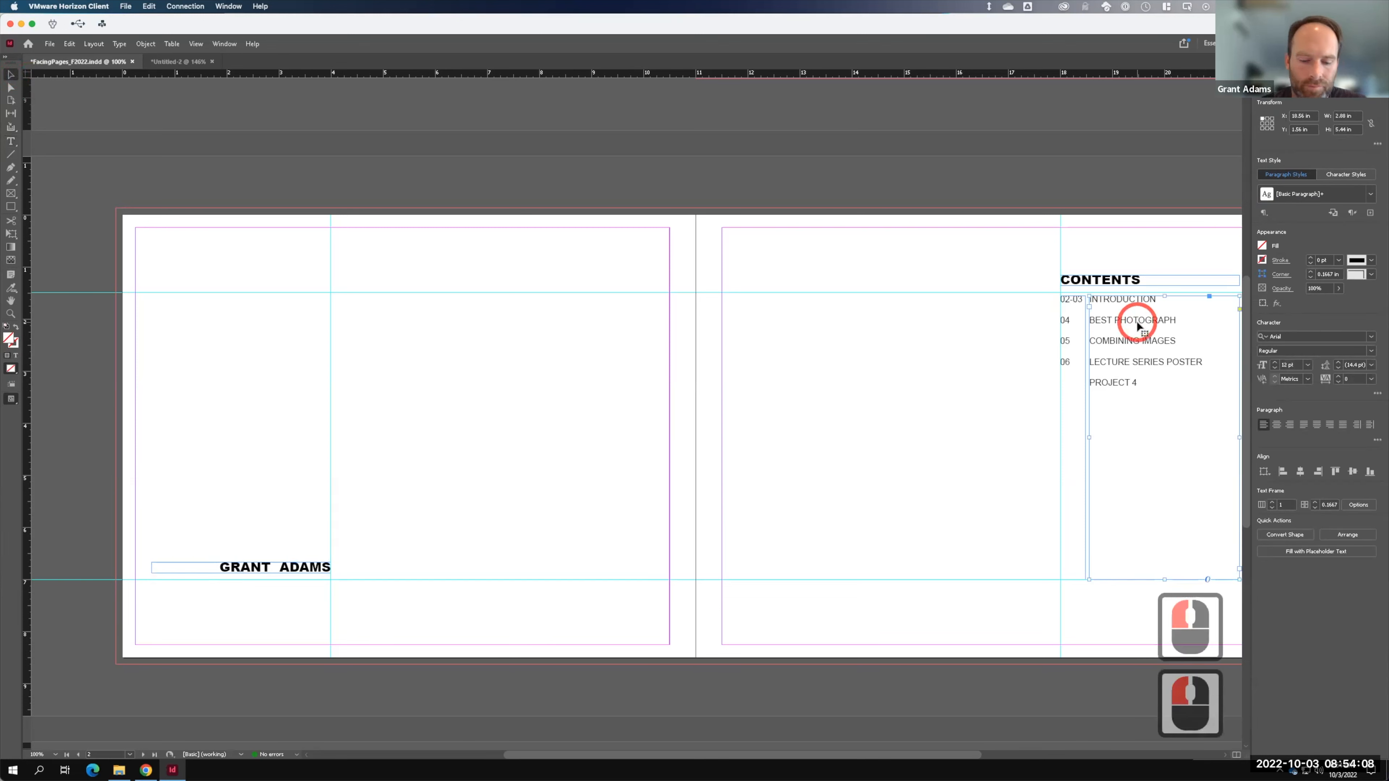
- Place a right-aligned copy of the list frame under the name, holding the designer's e-mail address
{"action": "key", "text": "ctrl+c"}
{"action": "key", "text": "ctrl+v"}
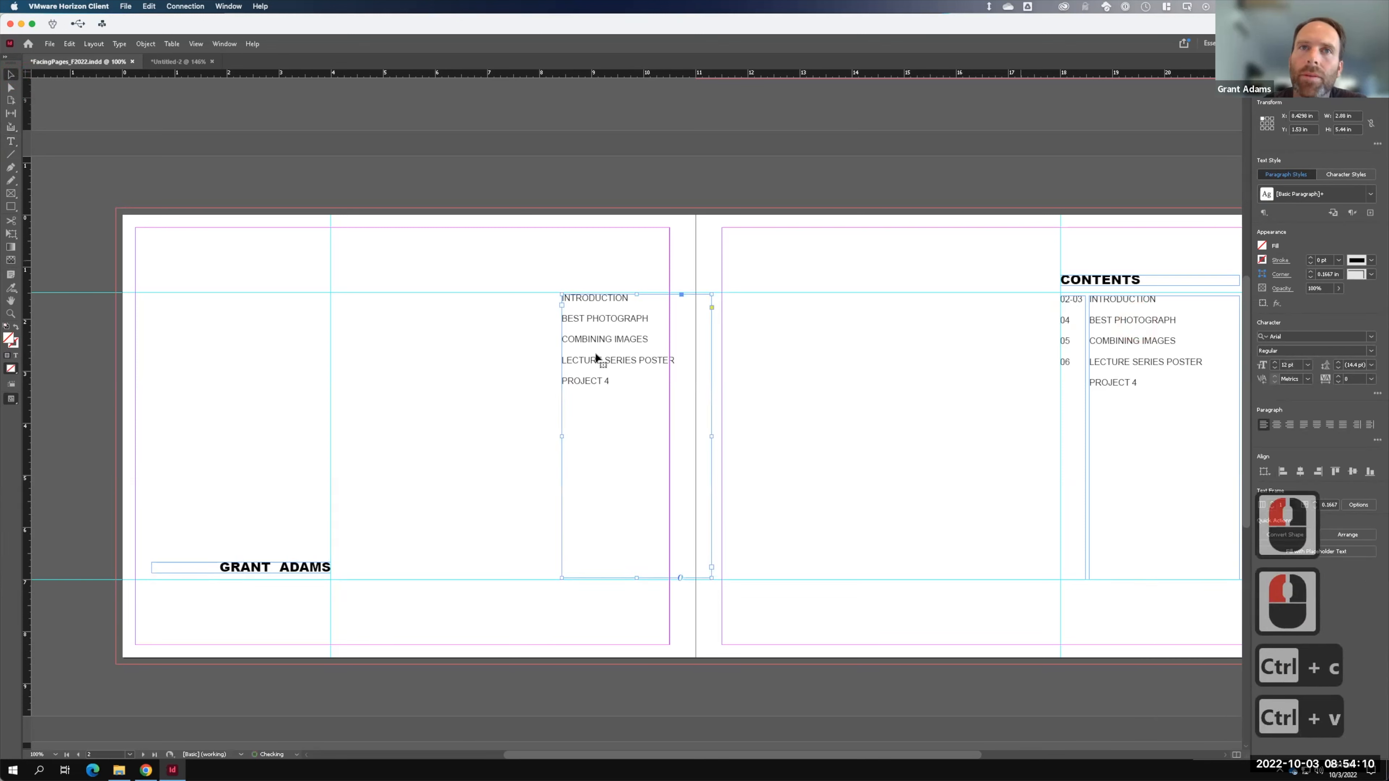
{"action": "left_click_drag", "start_coordinate": [607, 318], "coordinate": [228, 608]}
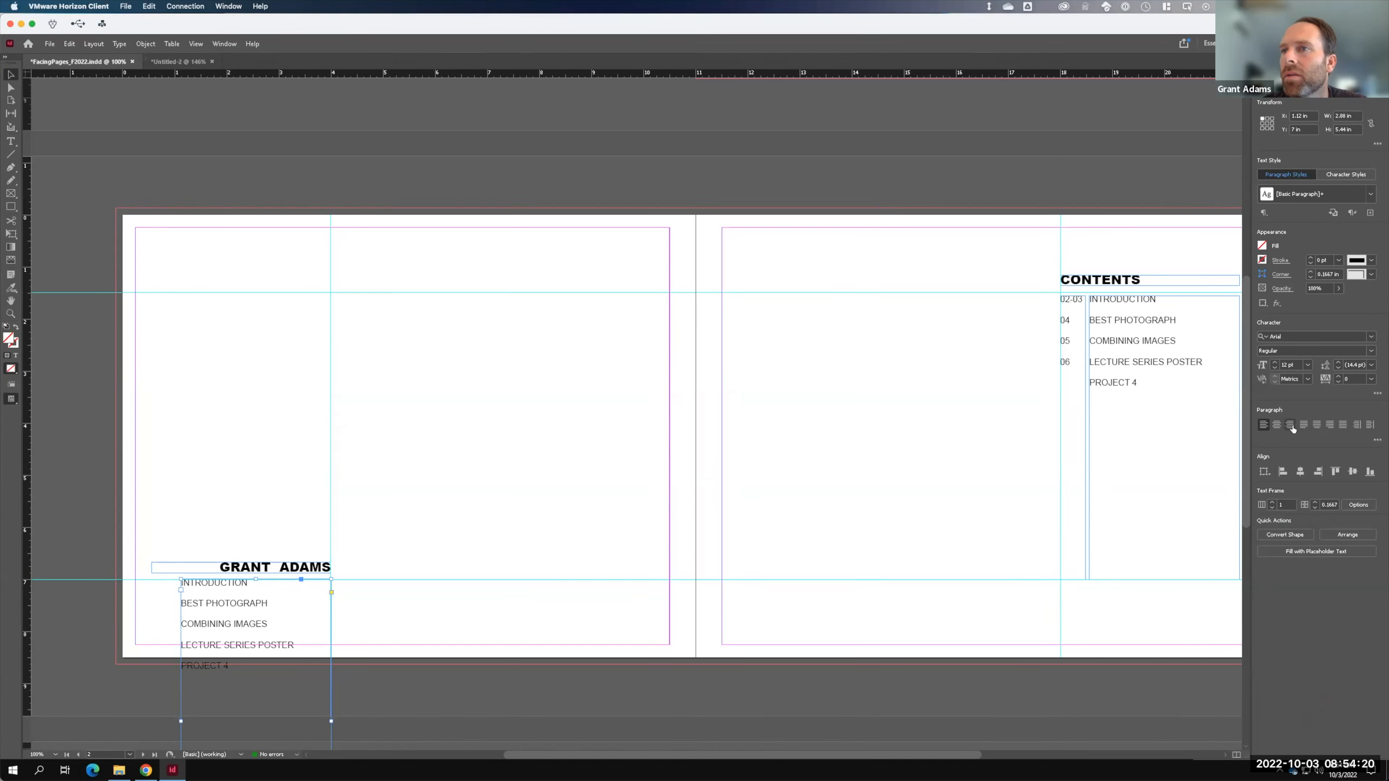
{"action": "left_click", "coordinate": [1290, 425]}
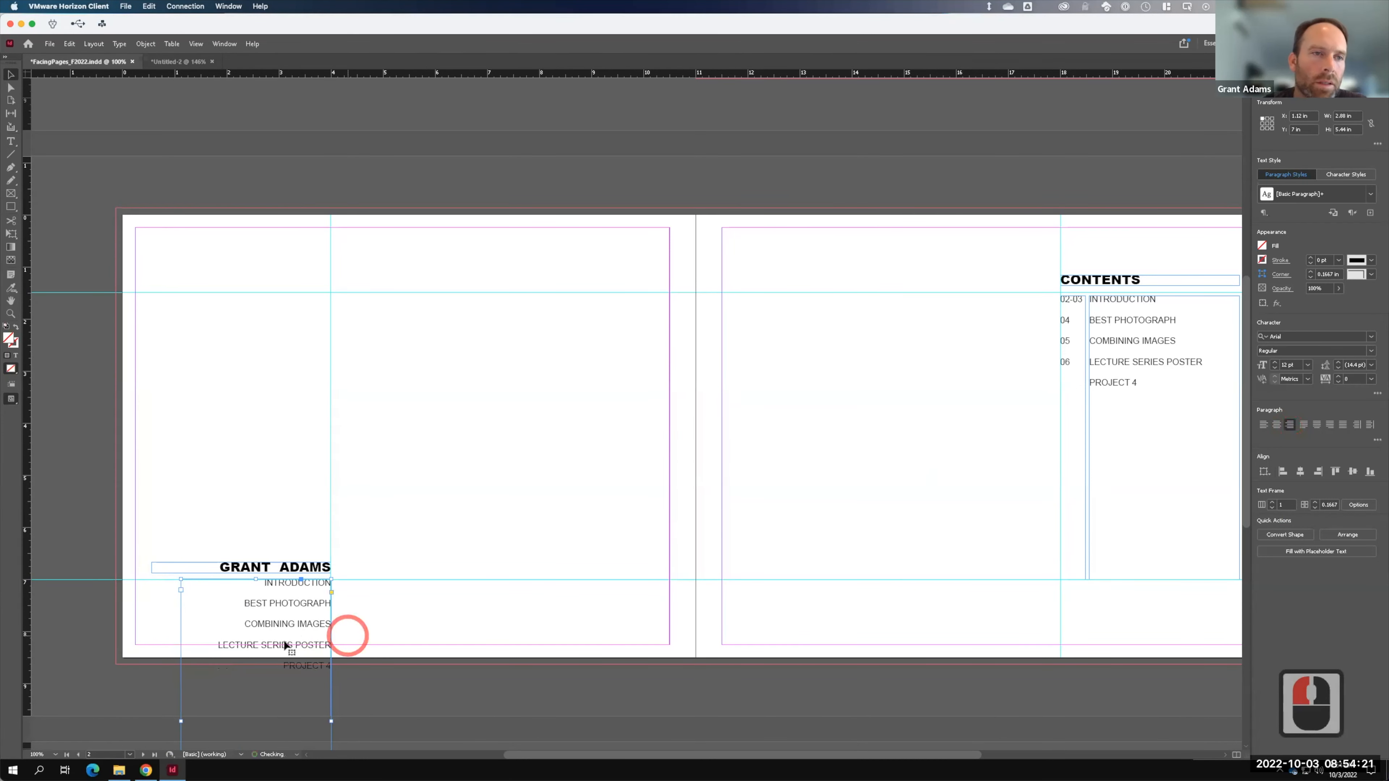
{"action": "double_click", "coordinate": [294, 664]}
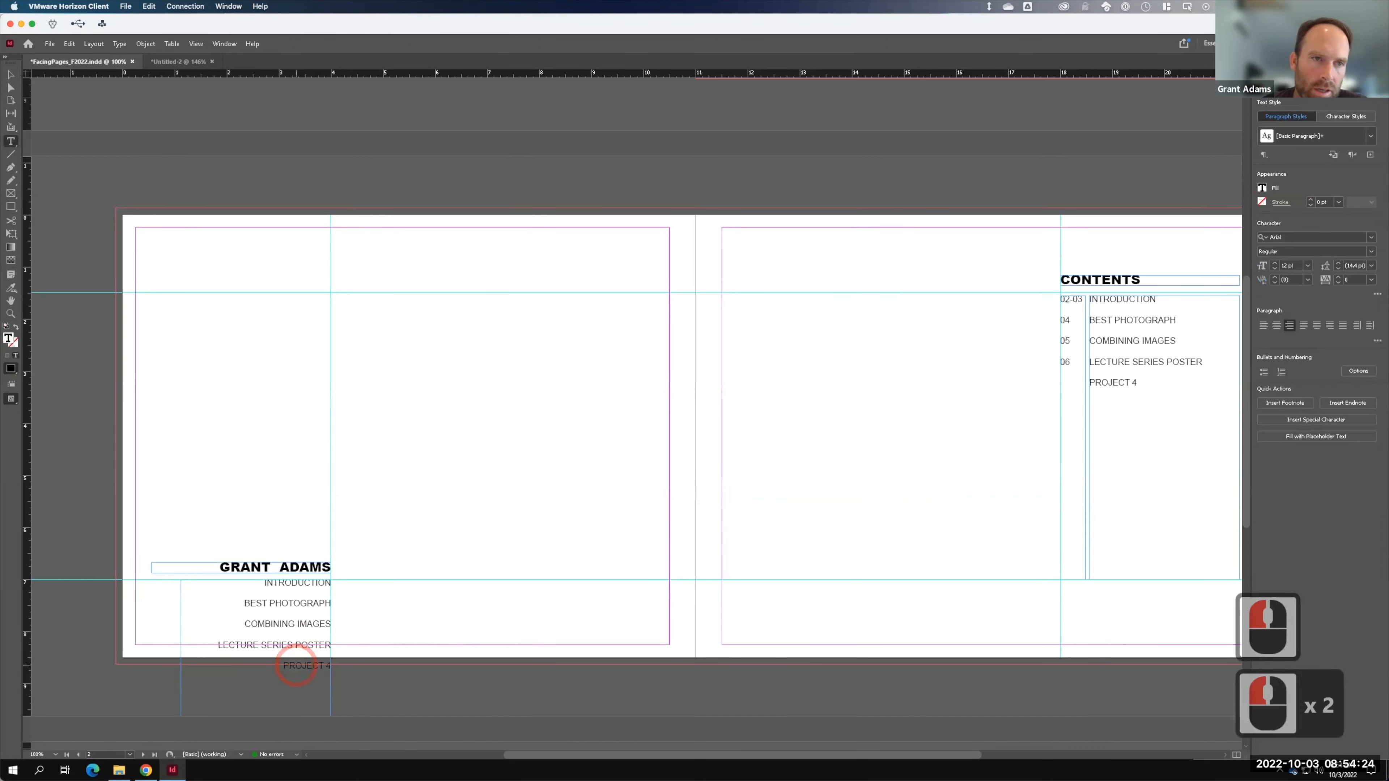
{"action": "key", "text": "ctrl+a"}
{"action": "key", "text": "Caps_Lock"}
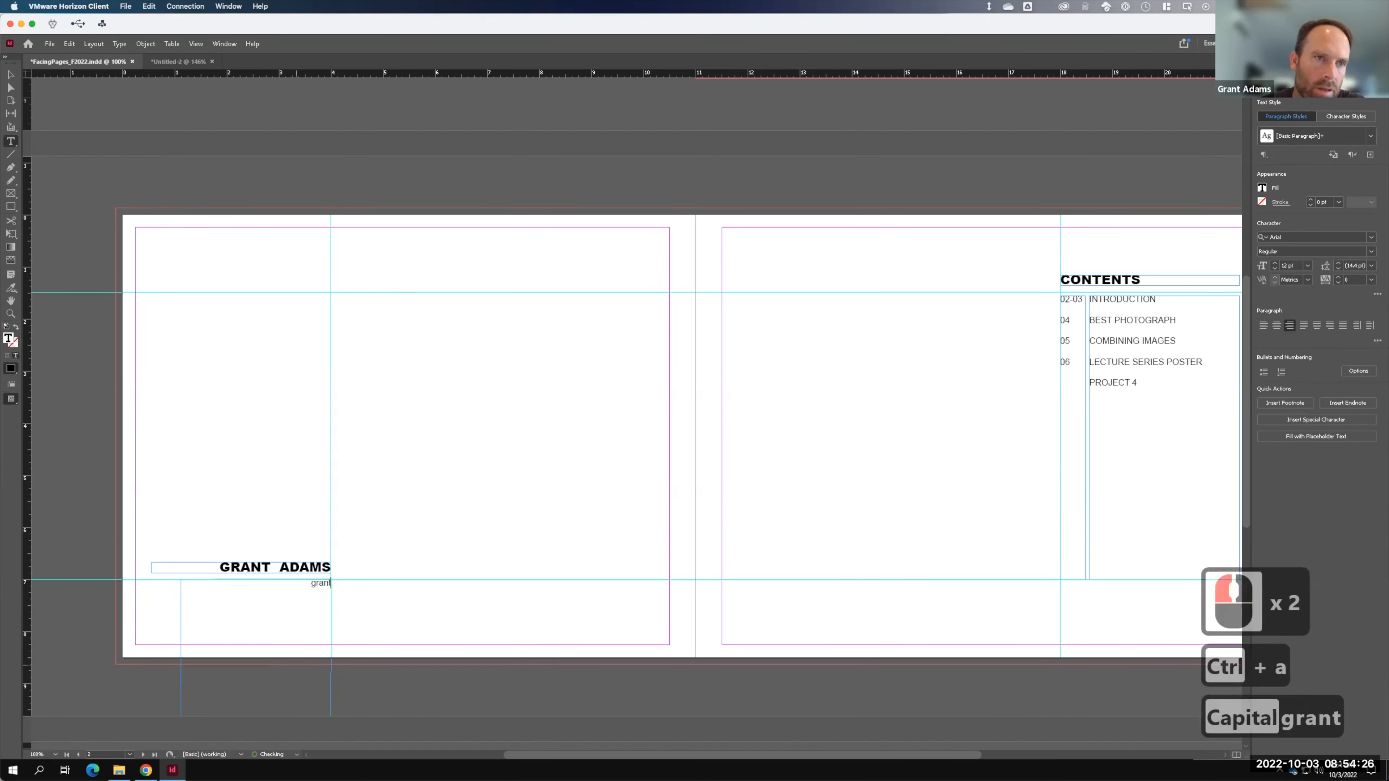
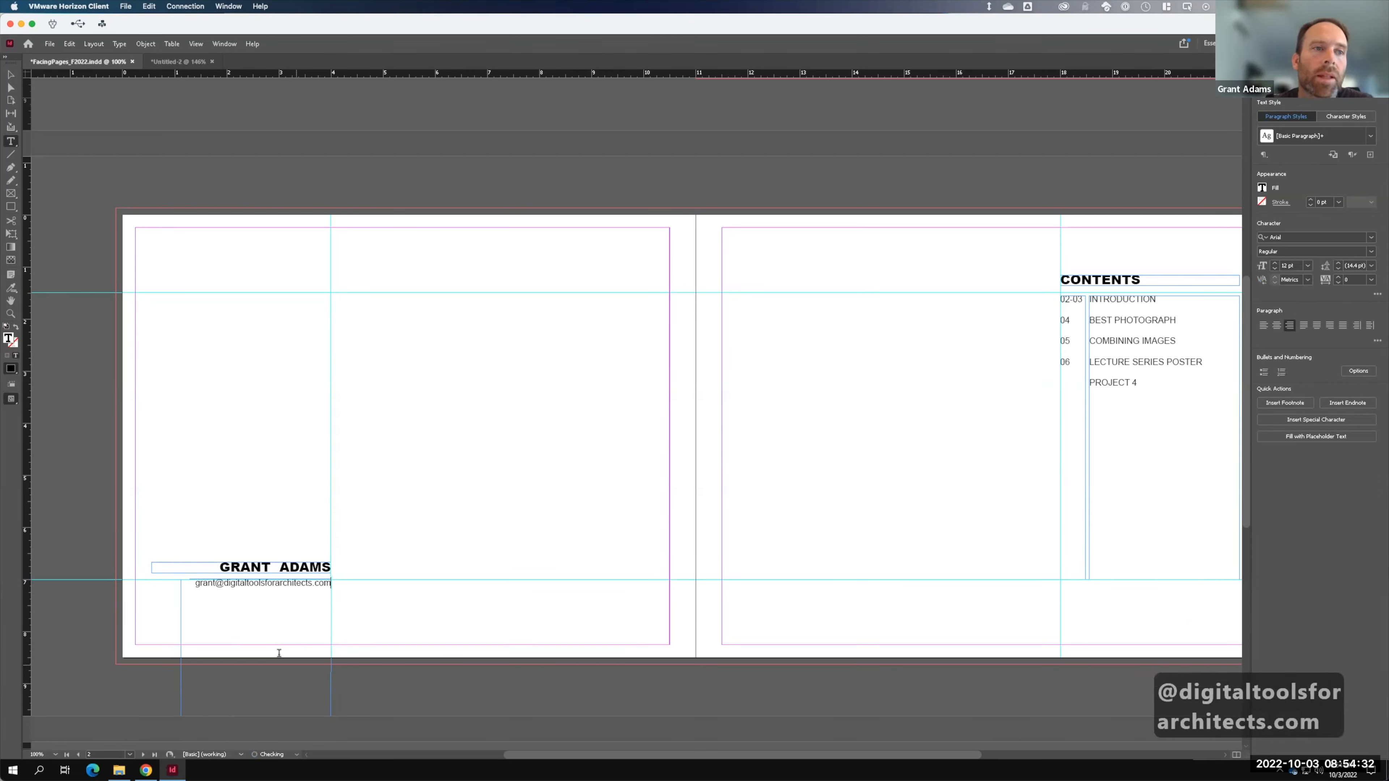
- Drag the e-mail frame's bottom edge up to fit a single line, then deselect it
{"action": "left_click", "coordinate": [12, 74]}
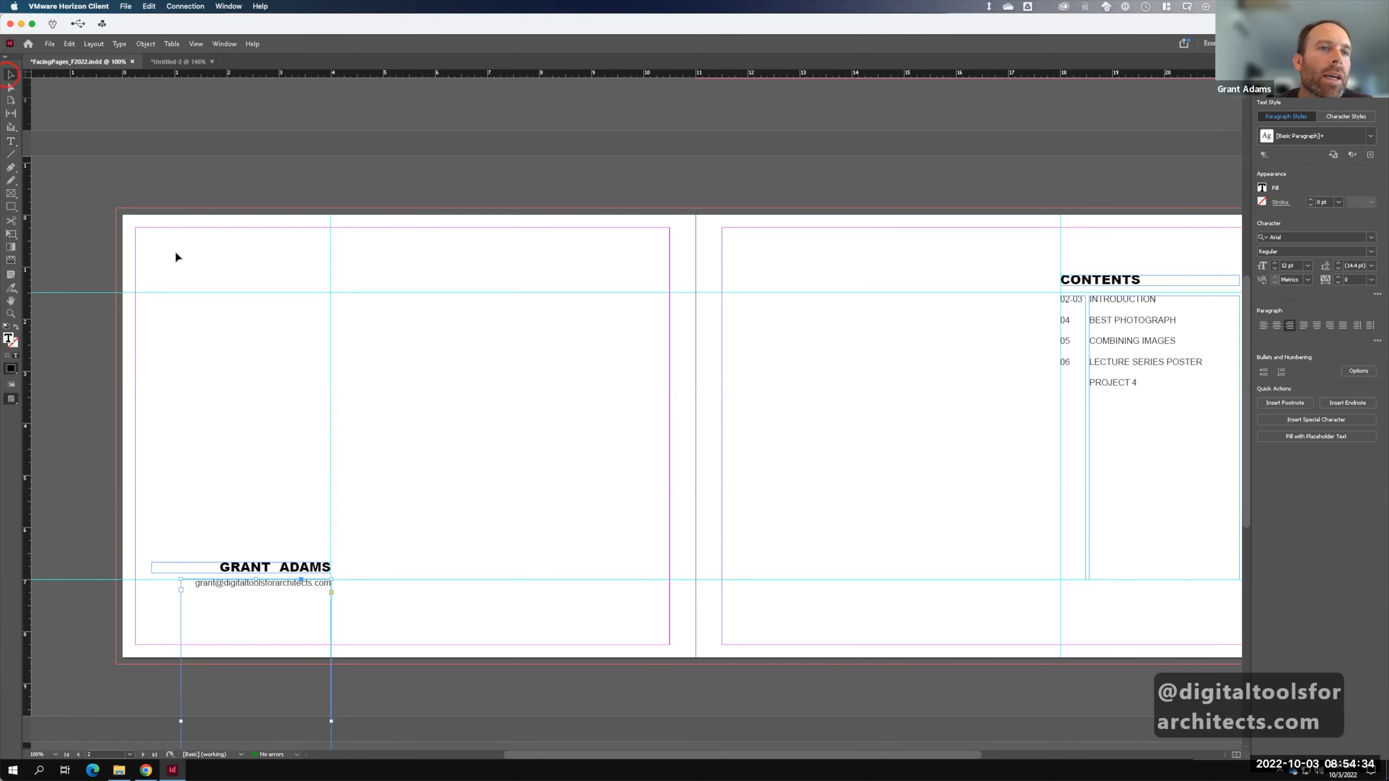
{"action": "scroll", "coordinate": [297, 398], "scroll_direction": "down", "scroll_amount": 4}
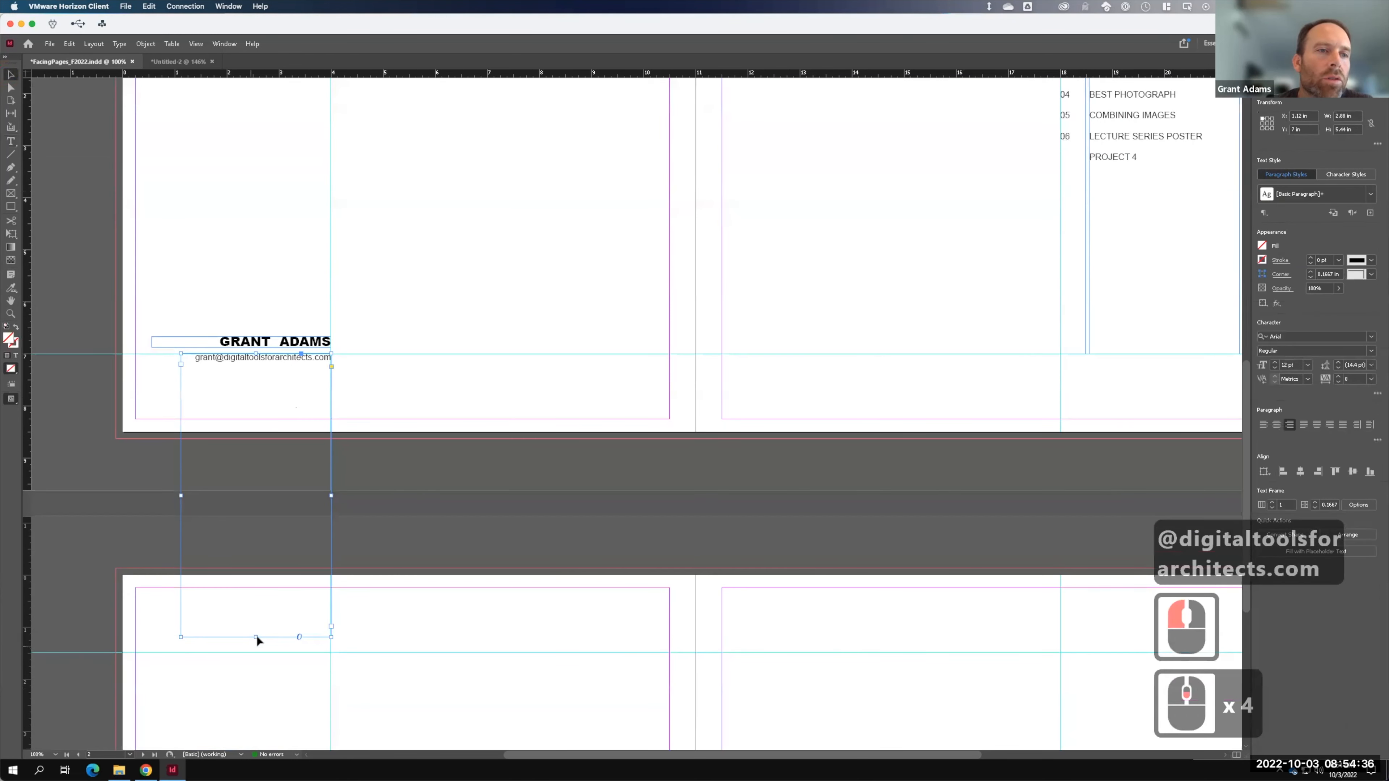
{"action": "left_click_drag", "start_coordinate": [257, 638], "coordinate": [269, 371]}
{"action": "left_click", "coordinate": [542, 245]}
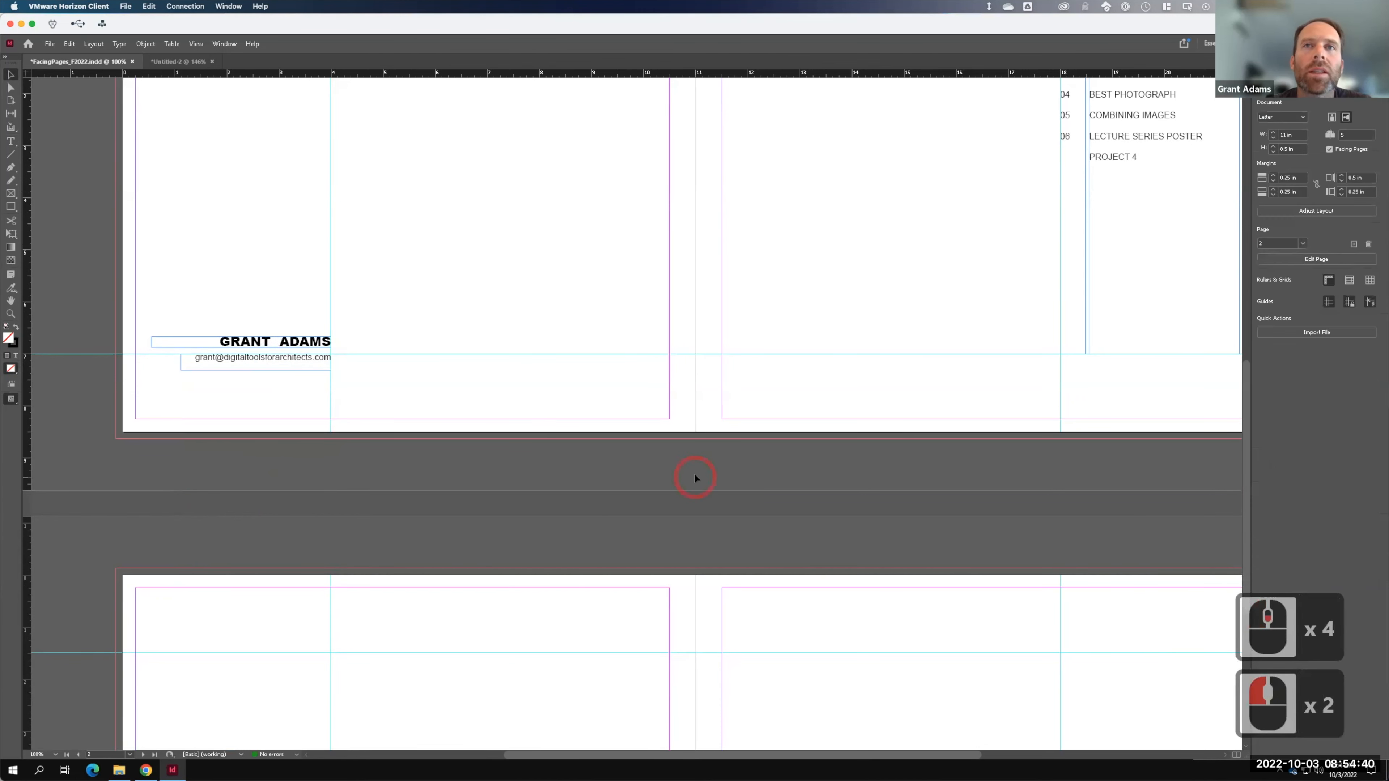
{"action": "scroll", "coordinate": [690, 471], "scroll_direction": "up", "scroll_amount": 1}
{"action": "scroll", "coordinate": [690, 471], "scroll_direction": "up", "scroll_amount": 2}
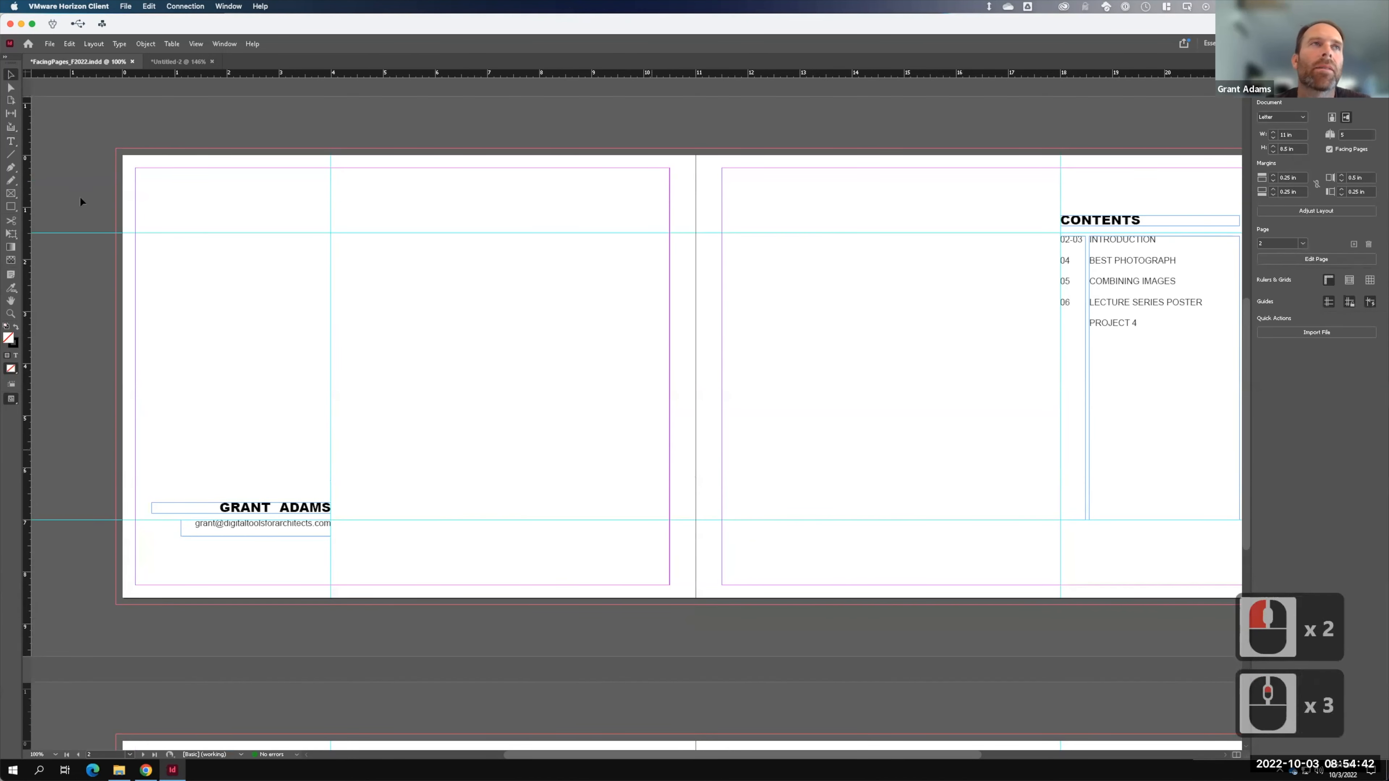
{"action": "key", "text": "F15"}
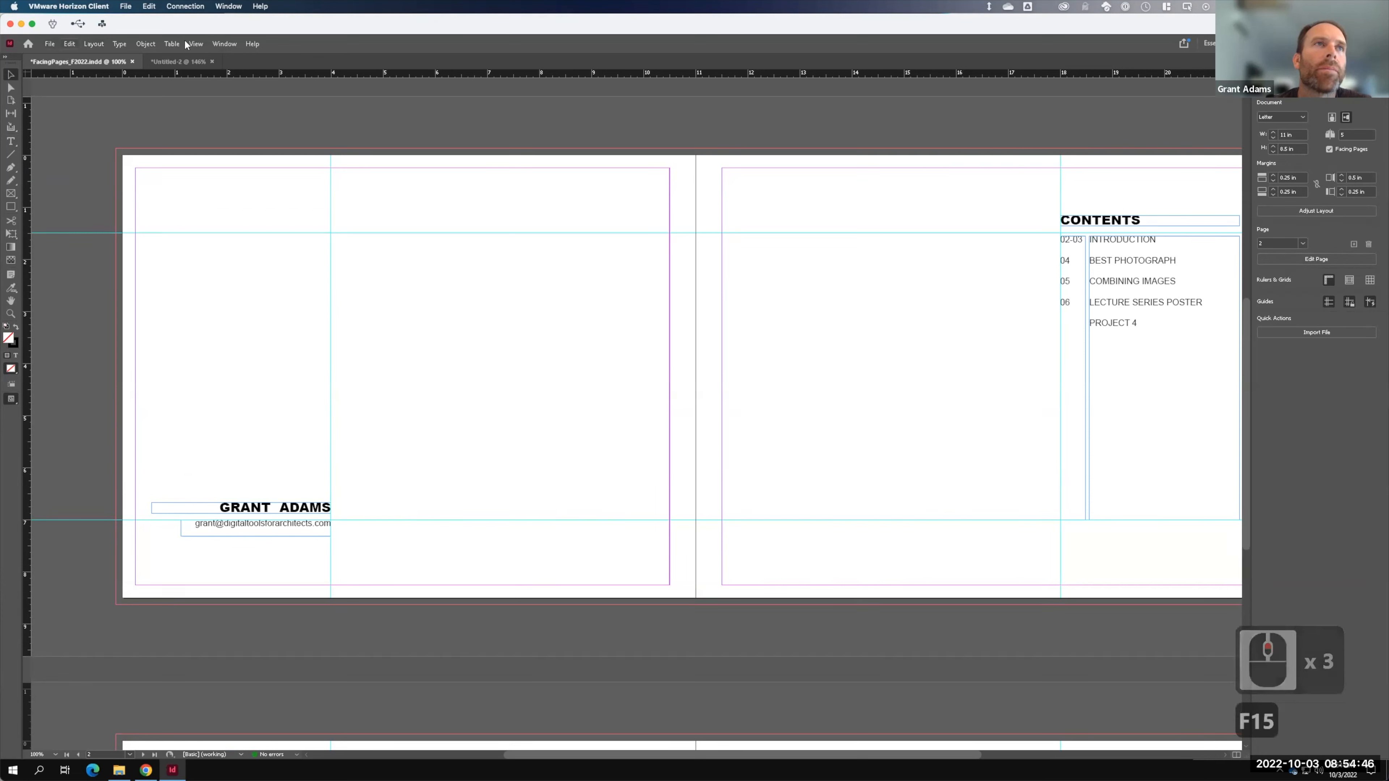
- Switch the View screen mode to Preview to hide guides and frame edges
{"action": "left_click", "coordinate": [196, 43]}
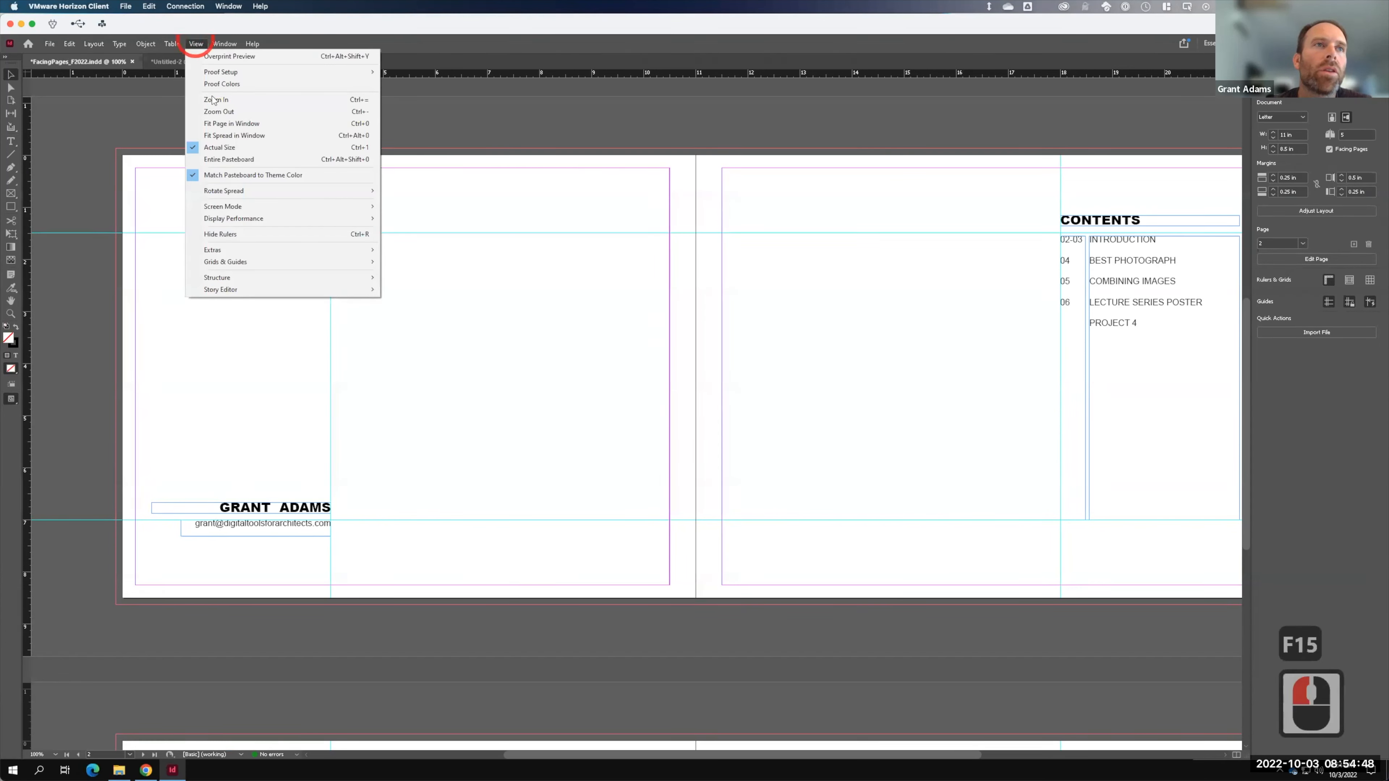
{"action": "left_click", "coordinate": [236, 208]}
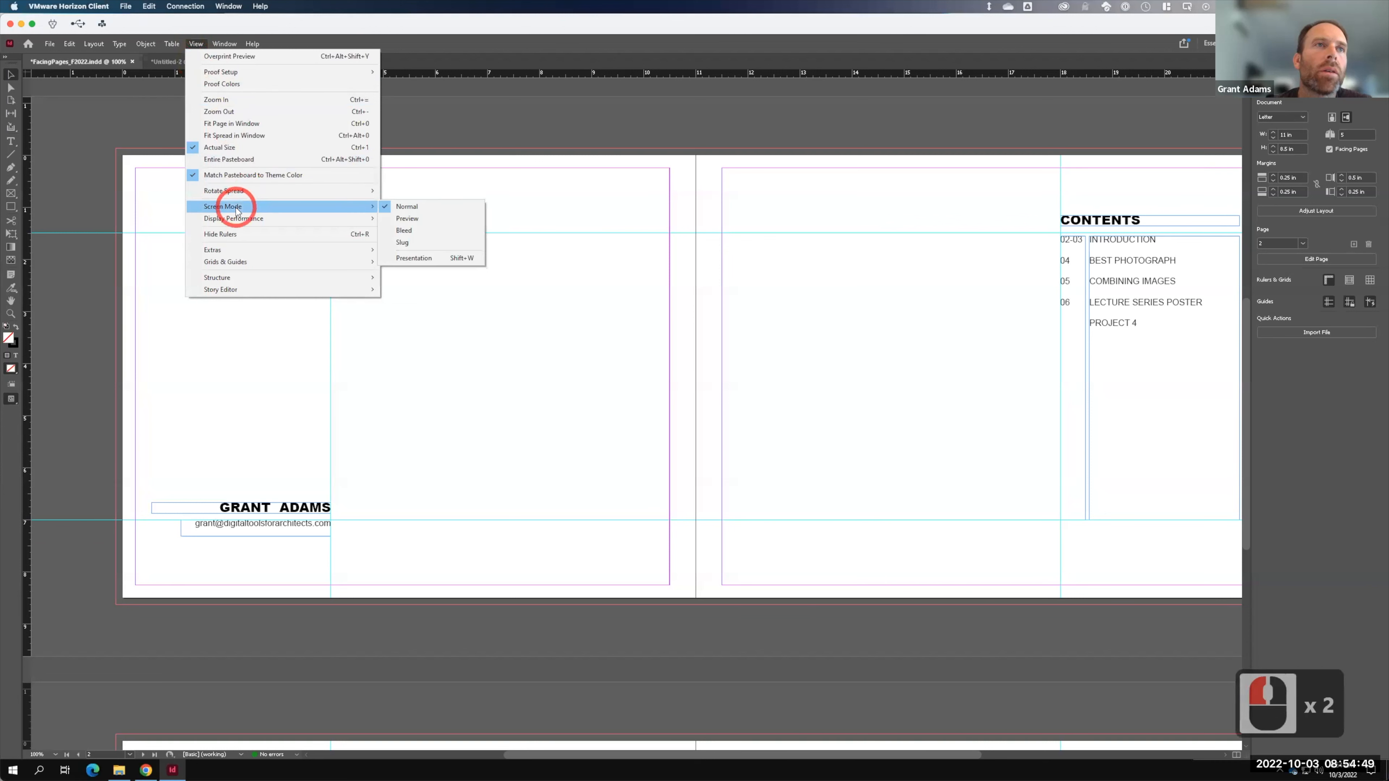
{"action": "left_click", "coordinate": [432, 219]}
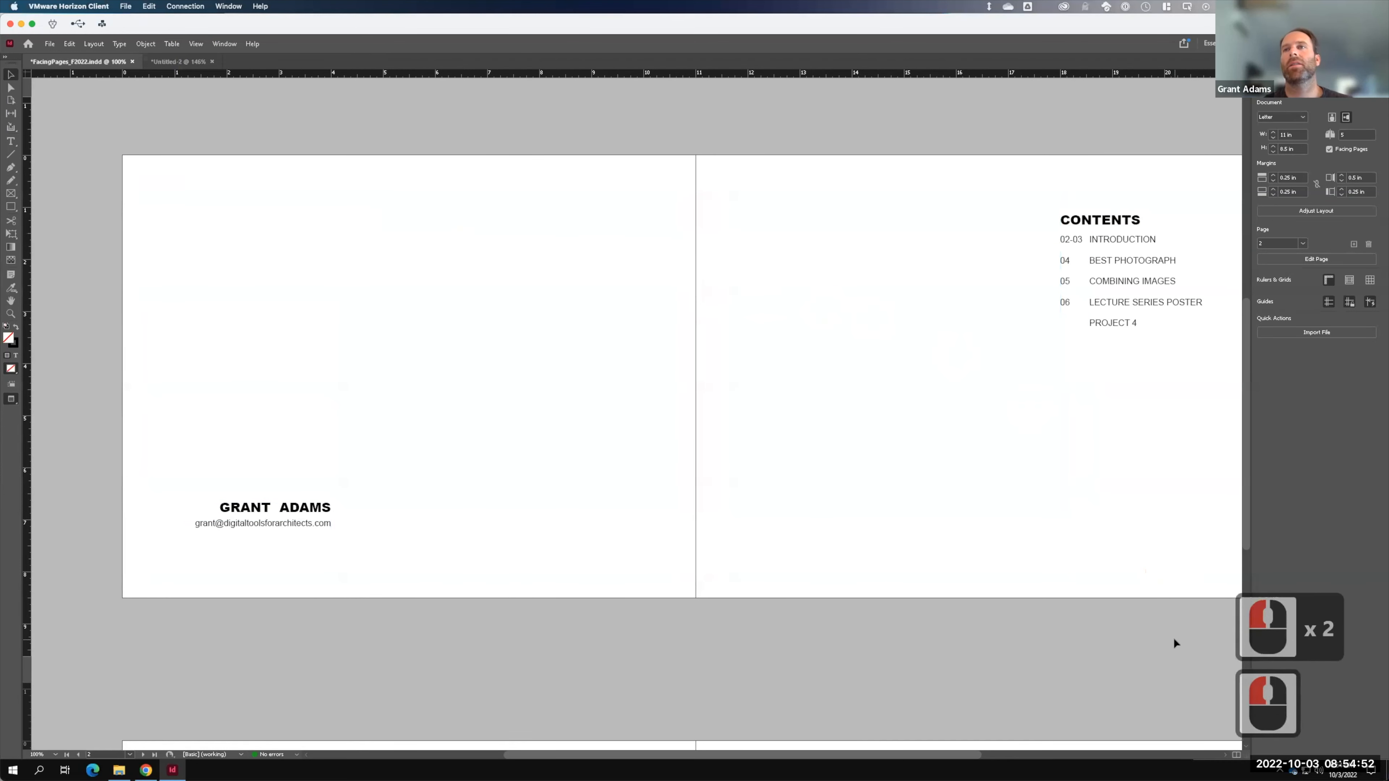
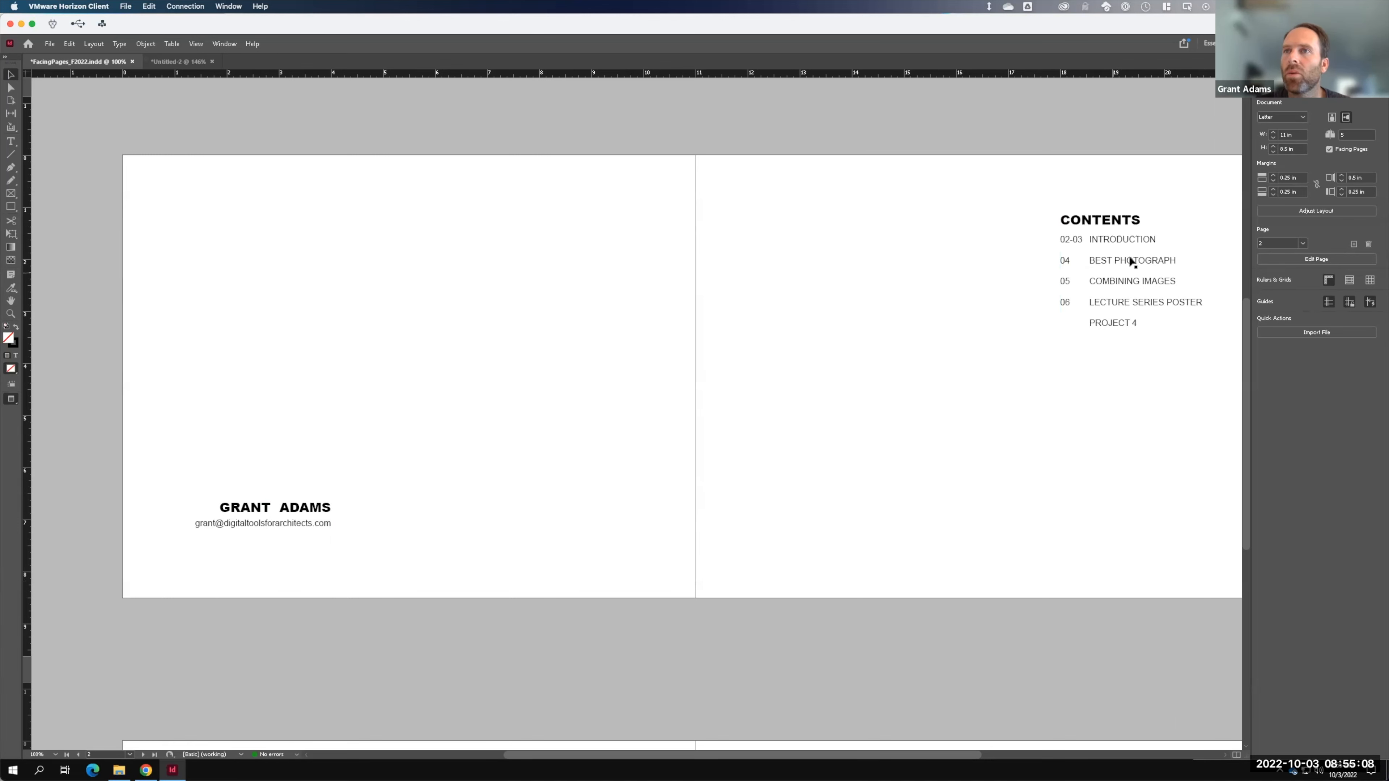
- Scroll to the blank pages 4–5 spread and switch the screen mode to Normal
{"action": "scroll", "coordinate": [932, 223], "scroll_direction": "down", "scroll_amount": 9}
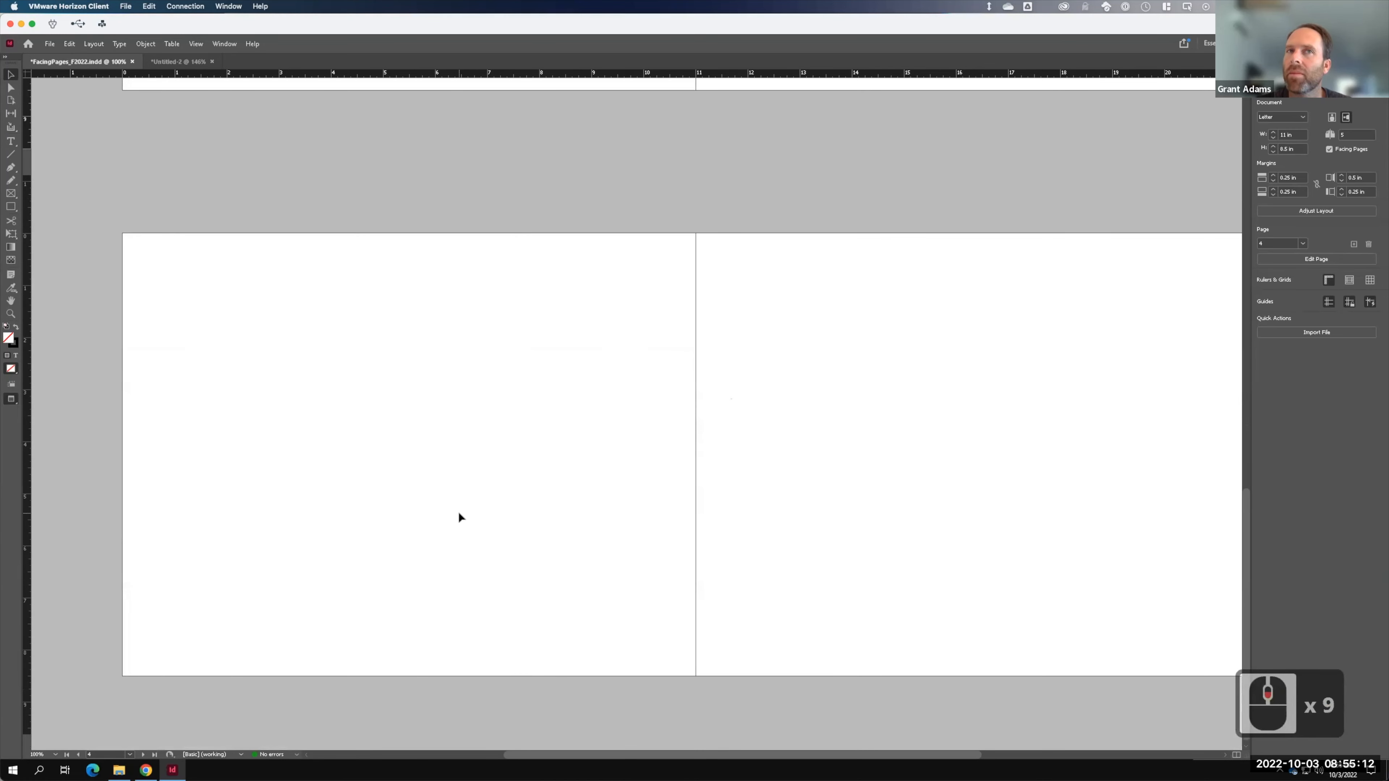
{"action": "left_click", "coordinate": [197, 43]}
{"action": "left_click", "coordinate": [213, 207]}
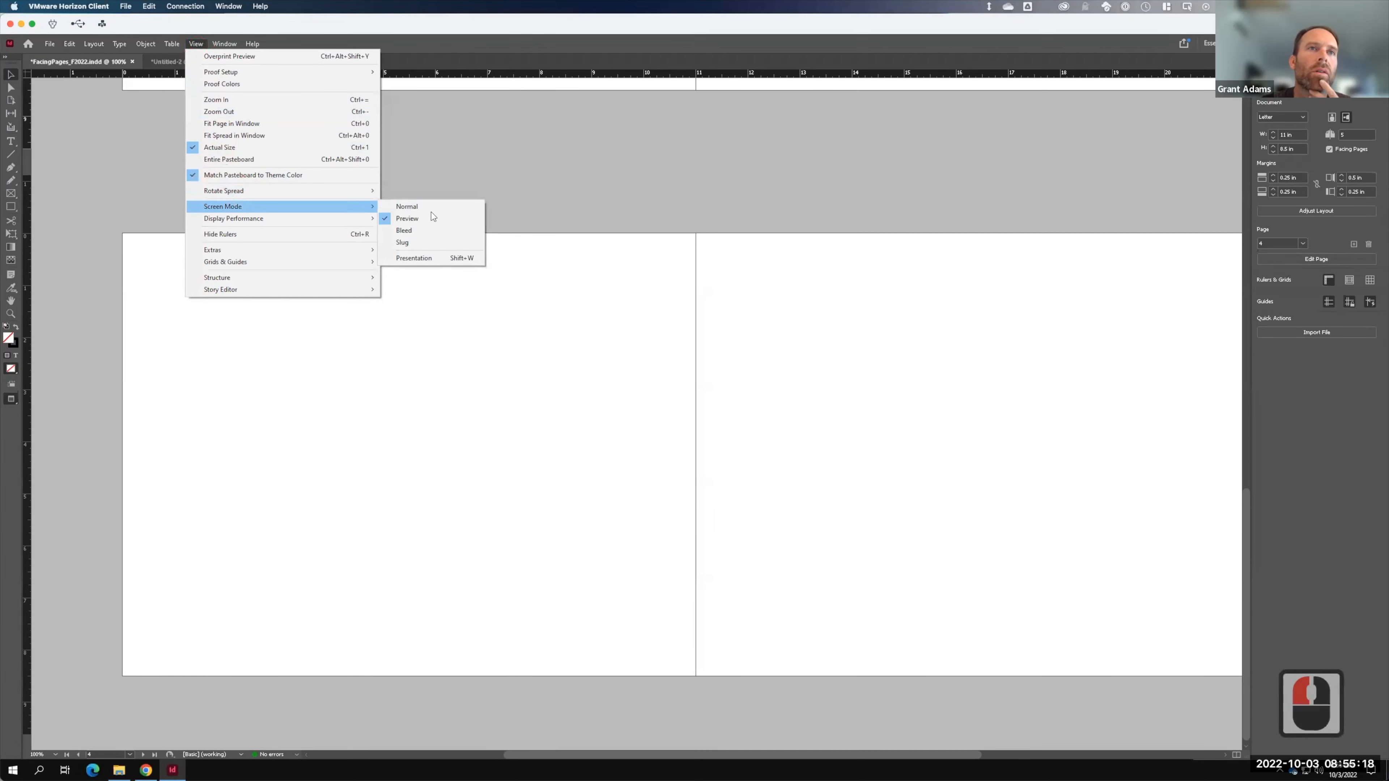
{"action": "left_click", "coordinate": [431, 208]}
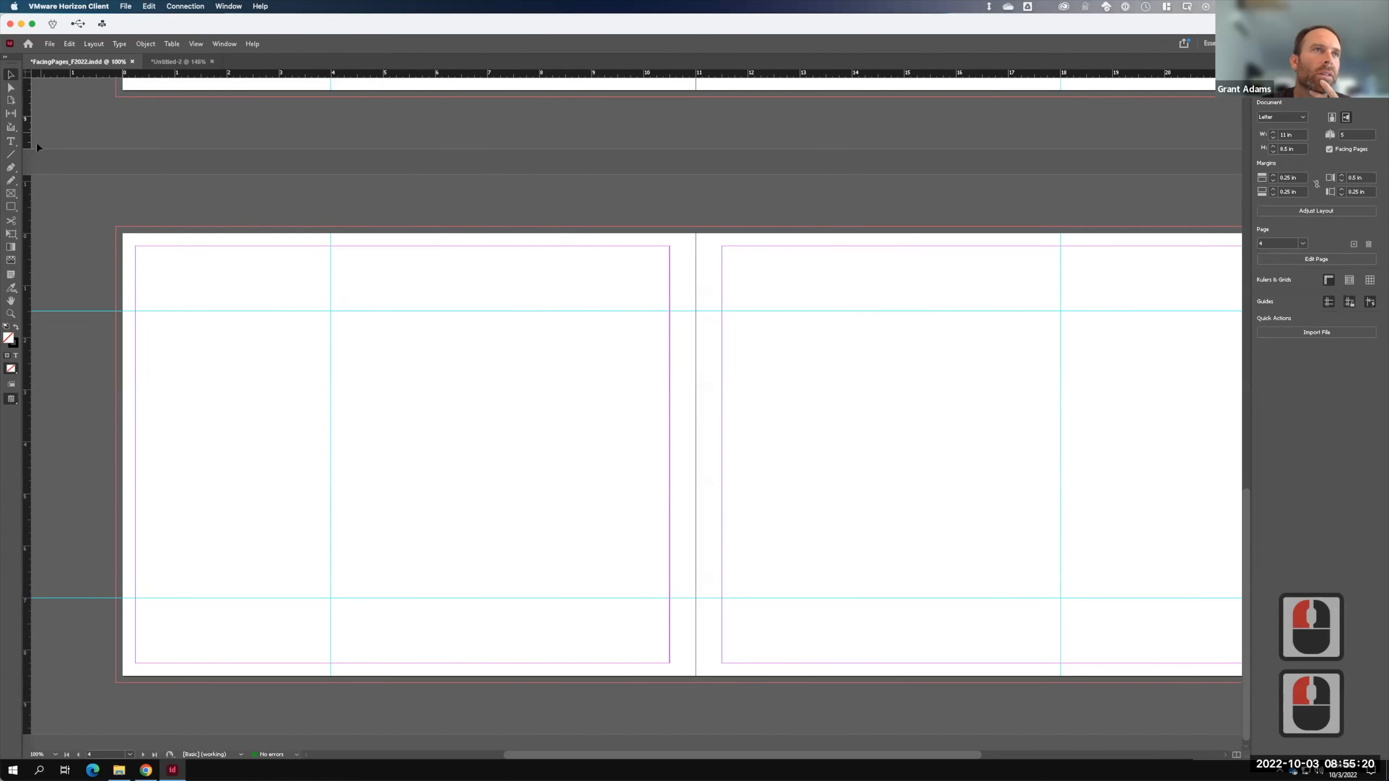
- Copy the name and e-mail frames and paste them at the lower spread's upper left
{"action": "scroll", "coordinate": [343, 168], "scroll_direction": "up", "scroll_amount": 3}
{"action": "left_click", "coordinate": [328, 167]}
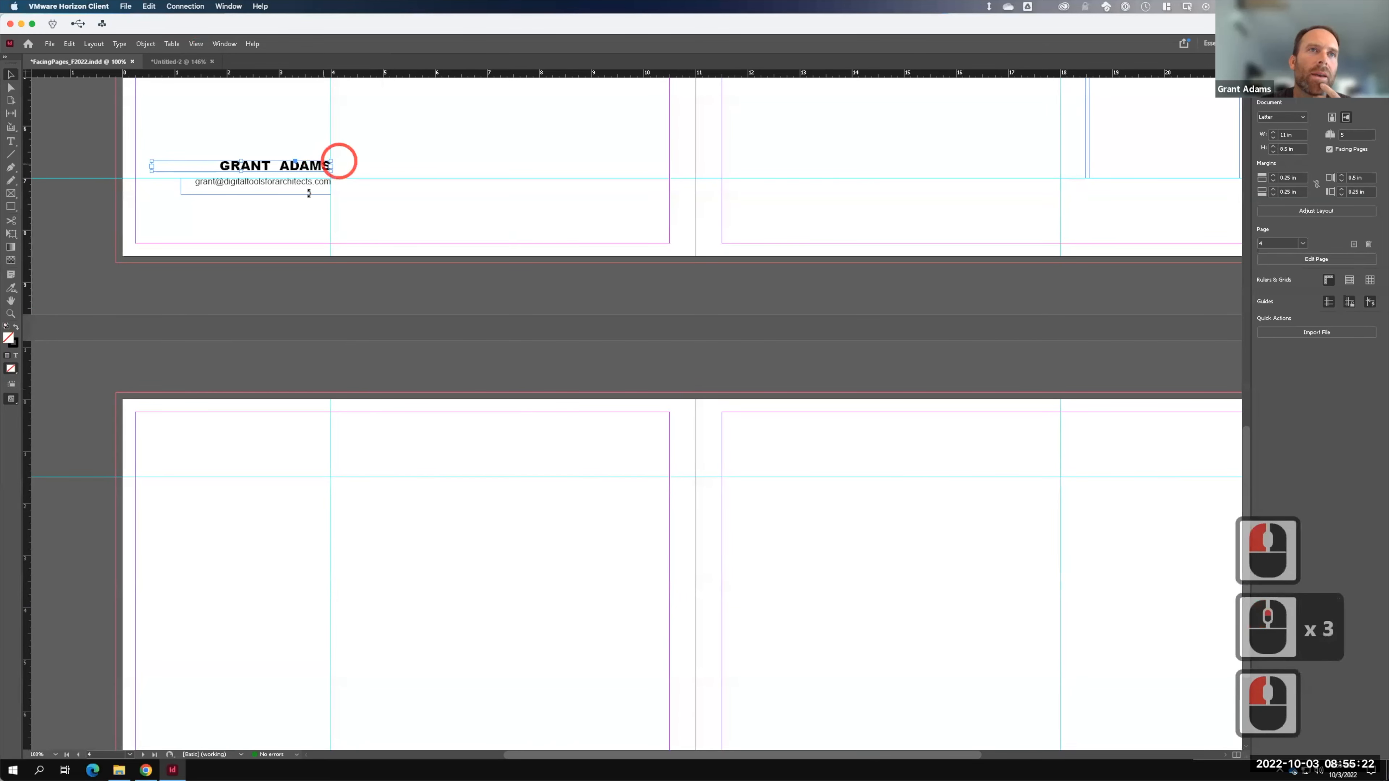
{"action": "left_click", "coordinate": [326, 186], "text": "shift"}
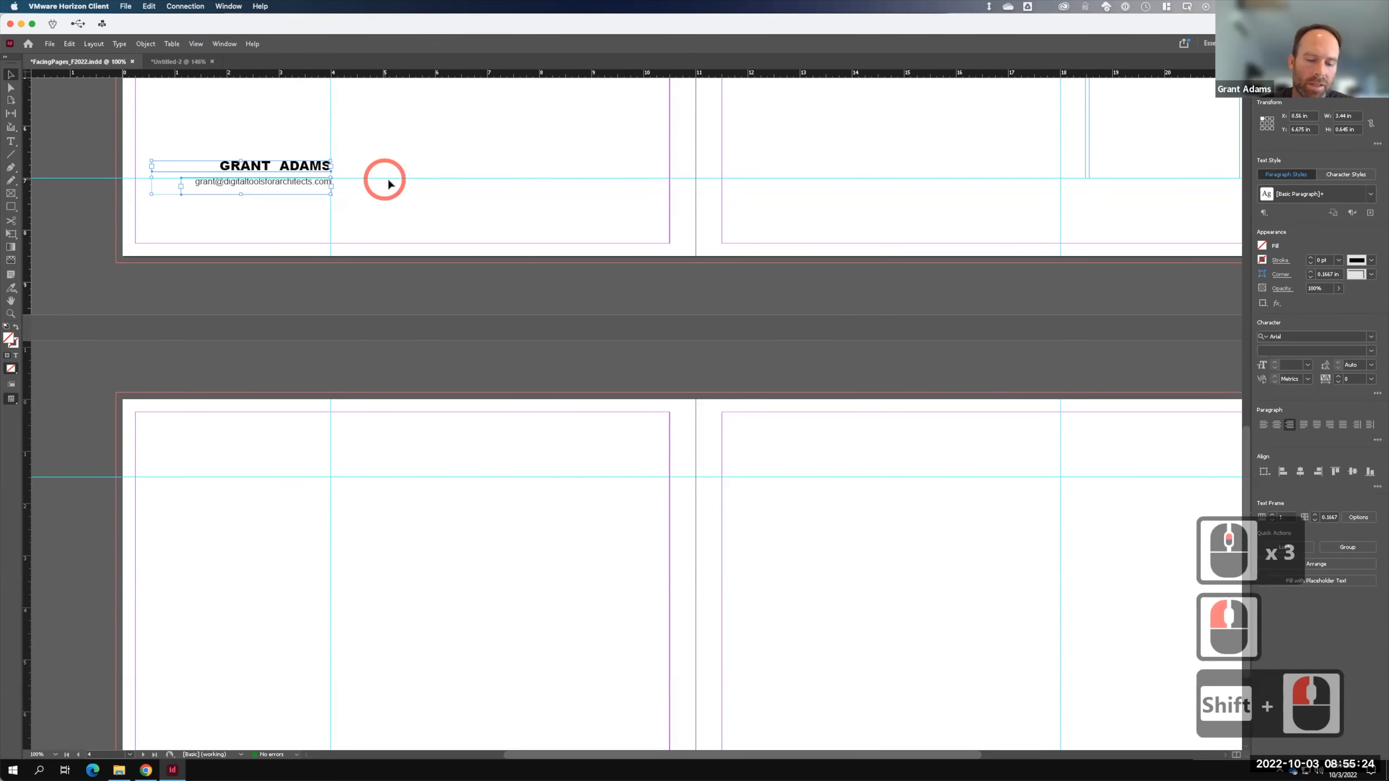
{"action": "key", "text": "ctrl+c"}
{"action": "left_click", "coordinate": [401, 536]}
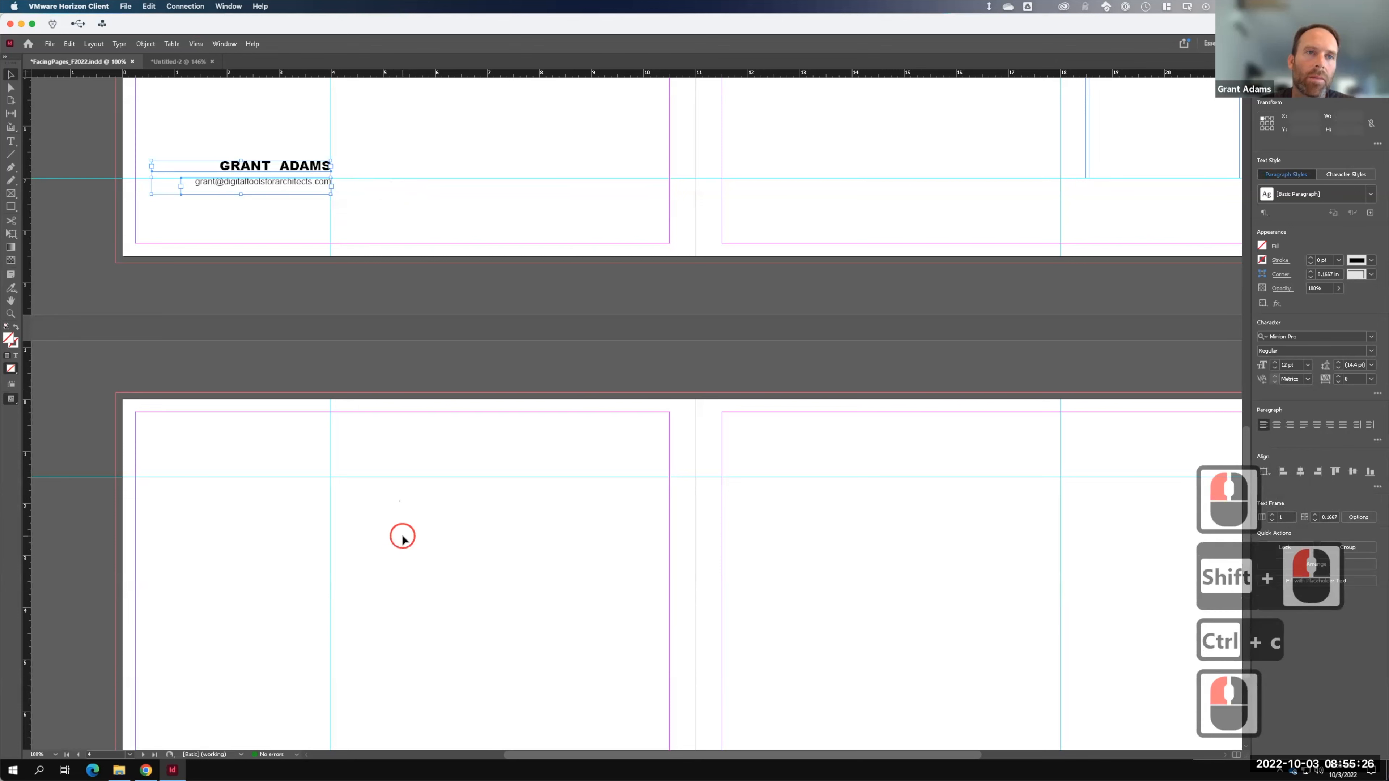
{"action": "key", "text": "ctrl+v"}
{"action": "left_click_drag", "start_coordinate": [641, 535], "coordinate": [283, 469]}
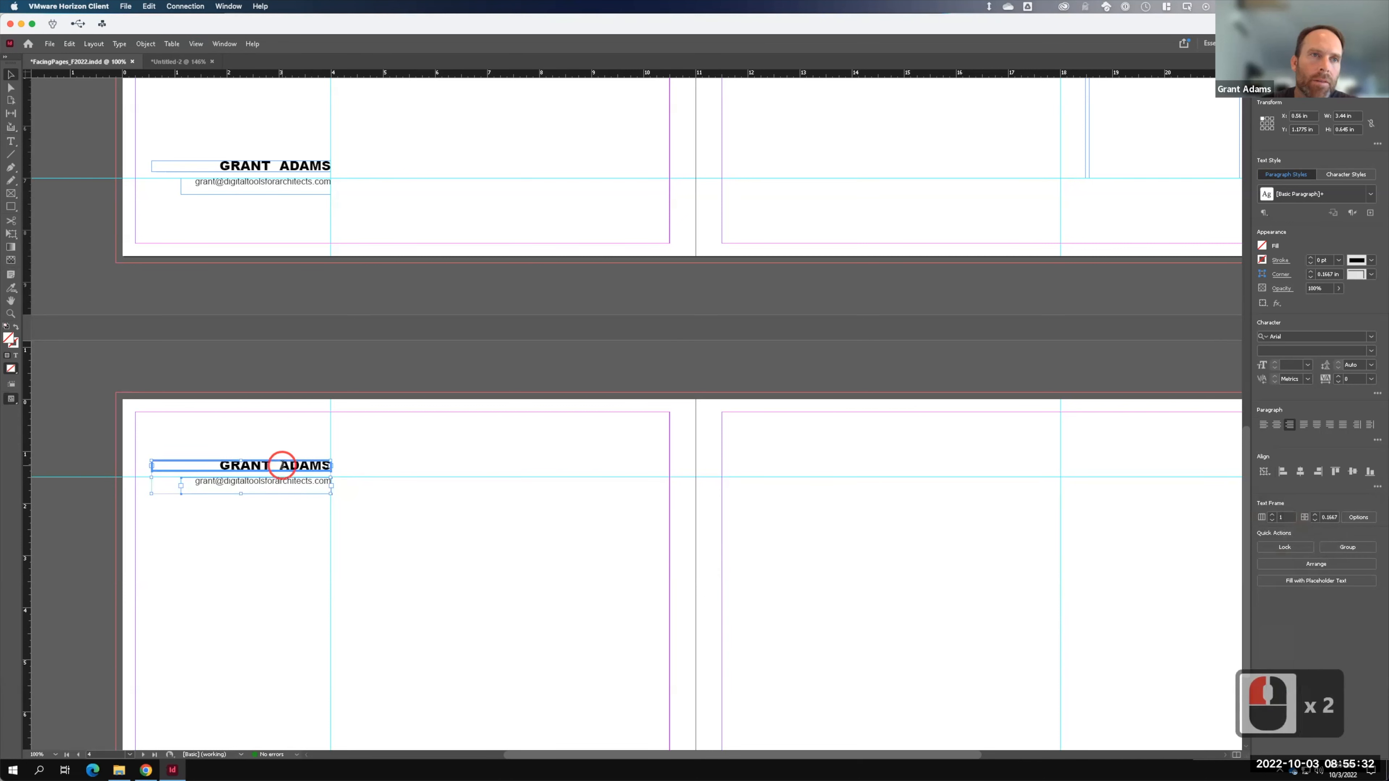
- Retype the pasted heading as 'BEST PHOTOGRAPH' and delete the e-mail text beneath it
{"action": "triple_click", "coordinate": [283, 469]}
{"action": "key", "text": "ctrl+a"}
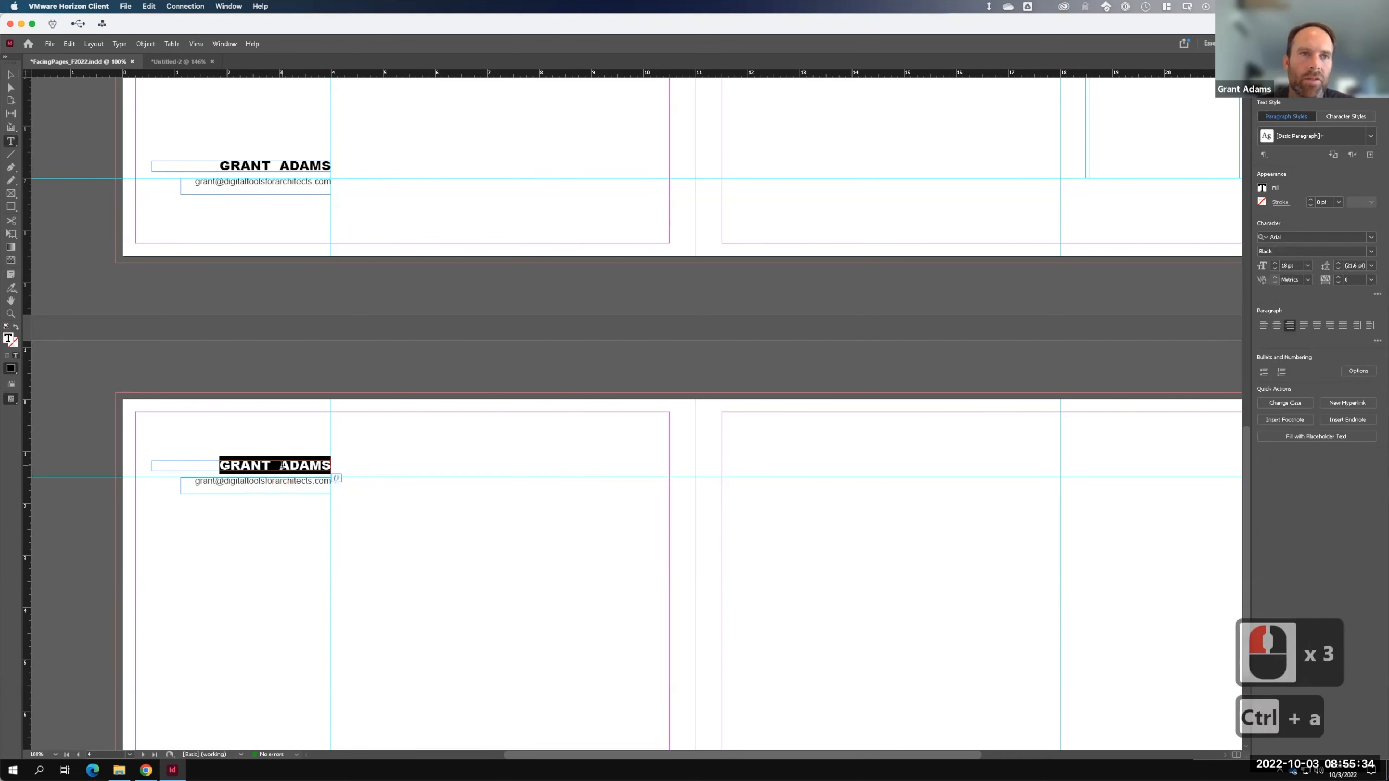
{"action": "type", "text": "best"}
{"action": "key", "text": "BackSpace"}
{"action": "key", "text": "BackSpace"}
{"action": "key", "text": "BackSpace"}
{"action": "key", "text": "BackSpace"}
{"action": "key", "text": "Caps_Lock"}
{"action": "type", "text": "BEST PHOTOGR"}
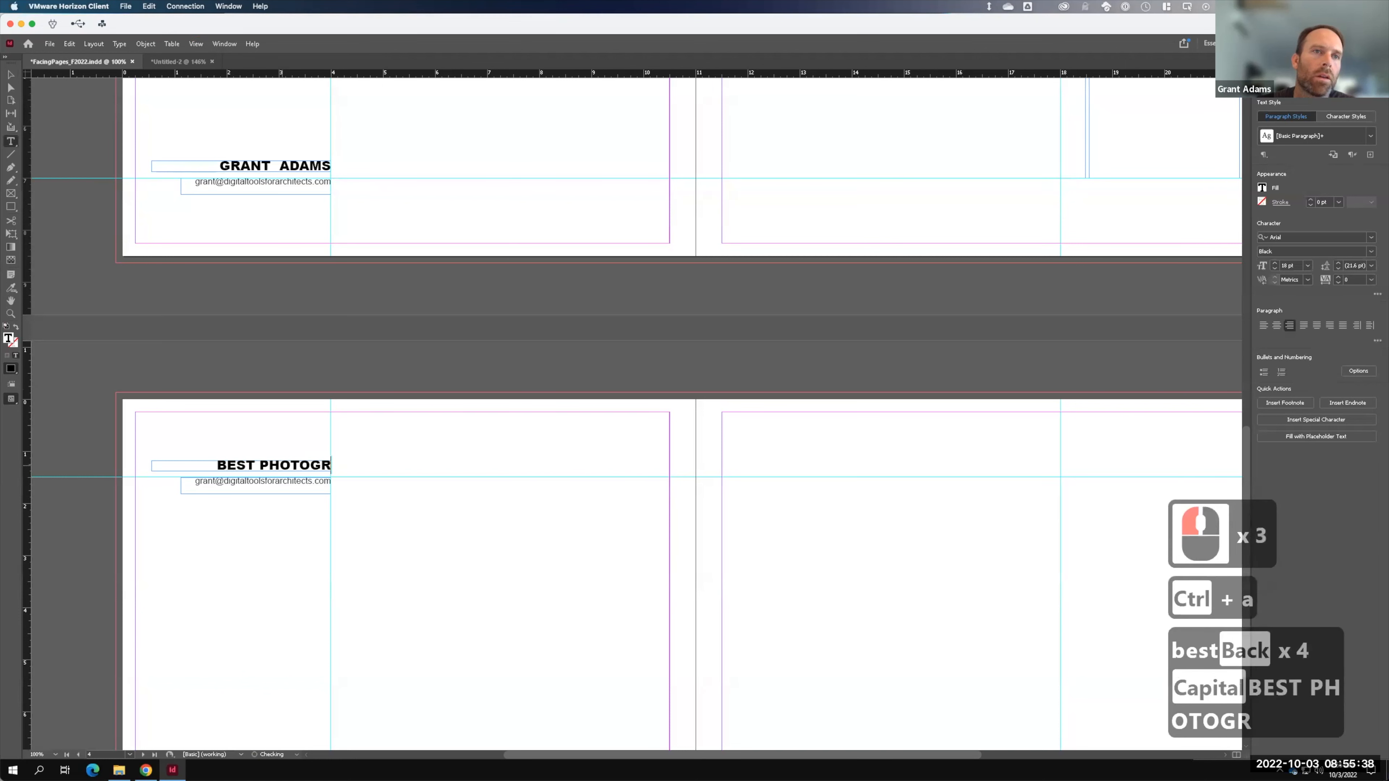
{"action": "type", "text": "APH"}
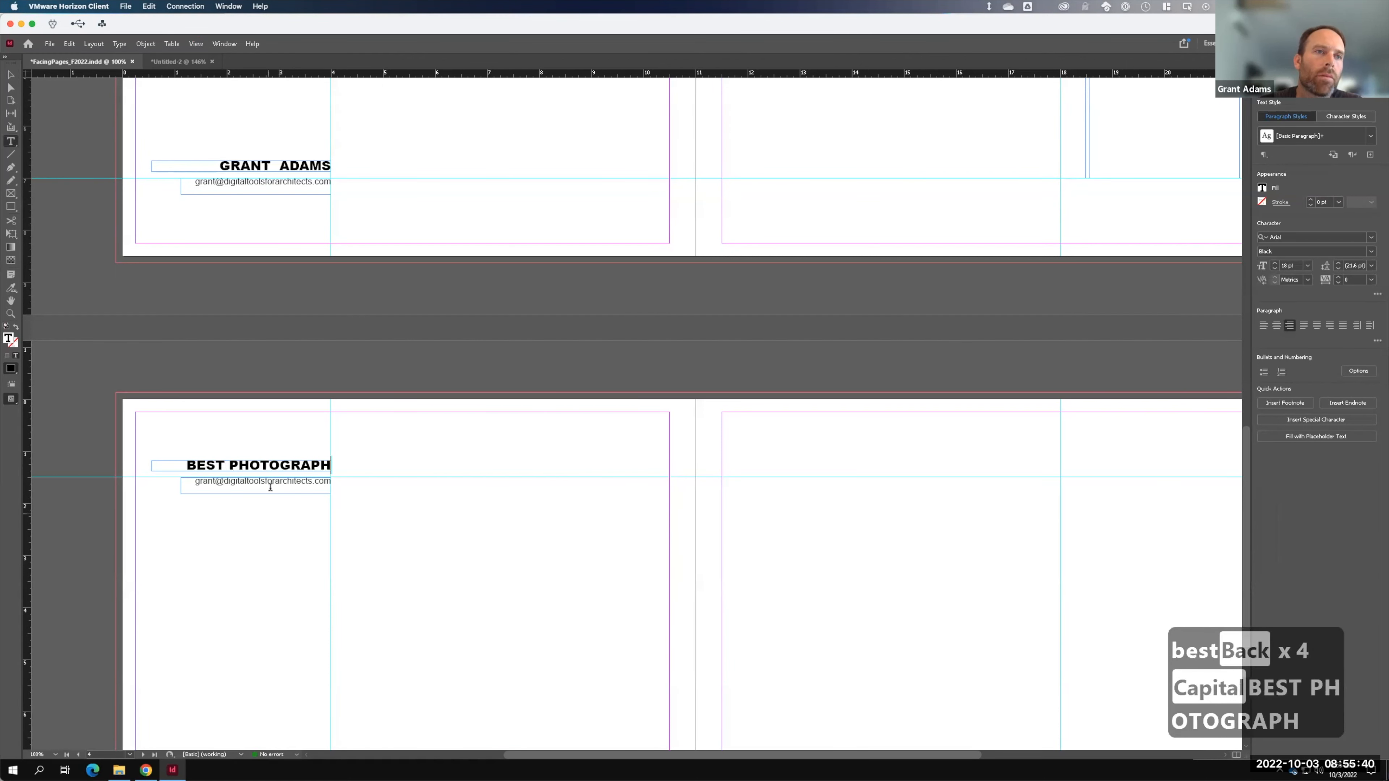
{"action": "left_click", "coordinate": [268, 485]}
{"action": "key", "text": "ctrl+a"}
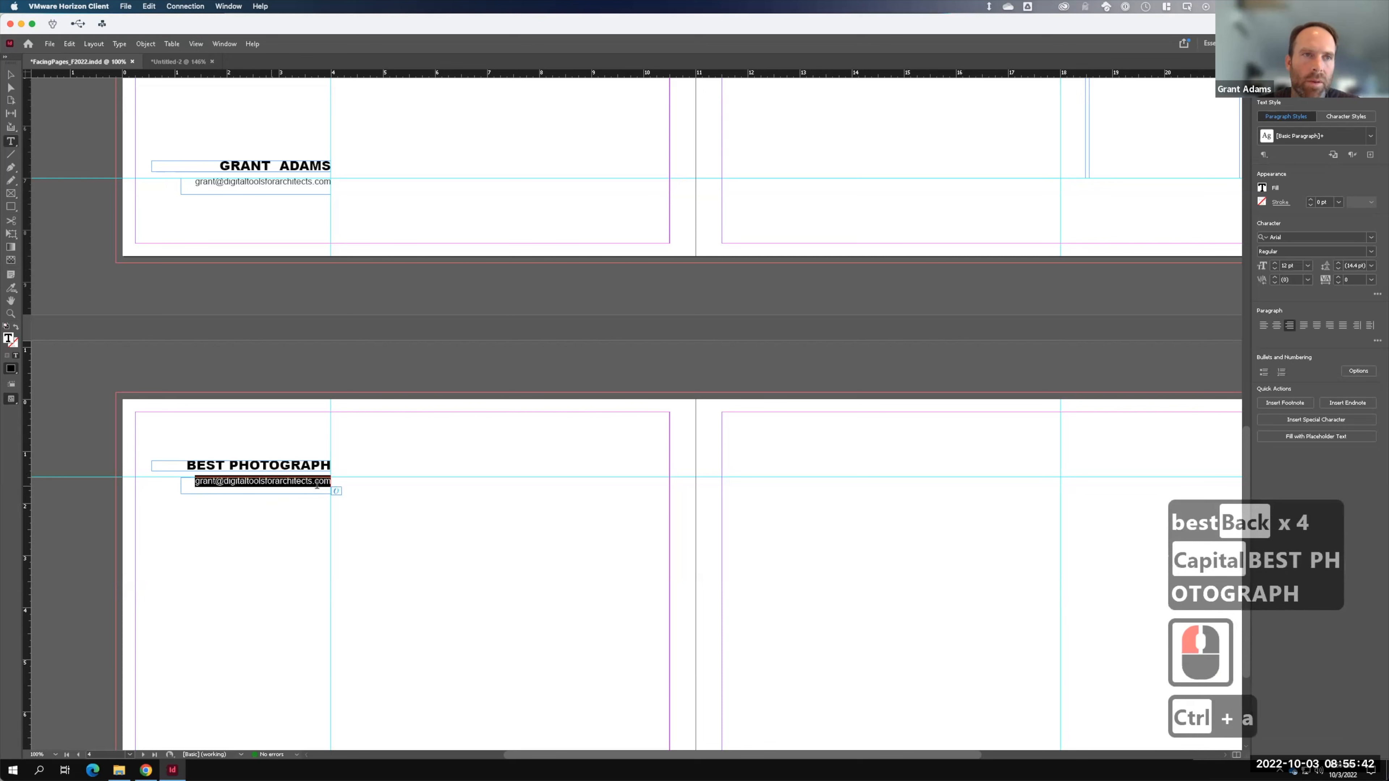
{"action": "key", "text": "BackSpace"}
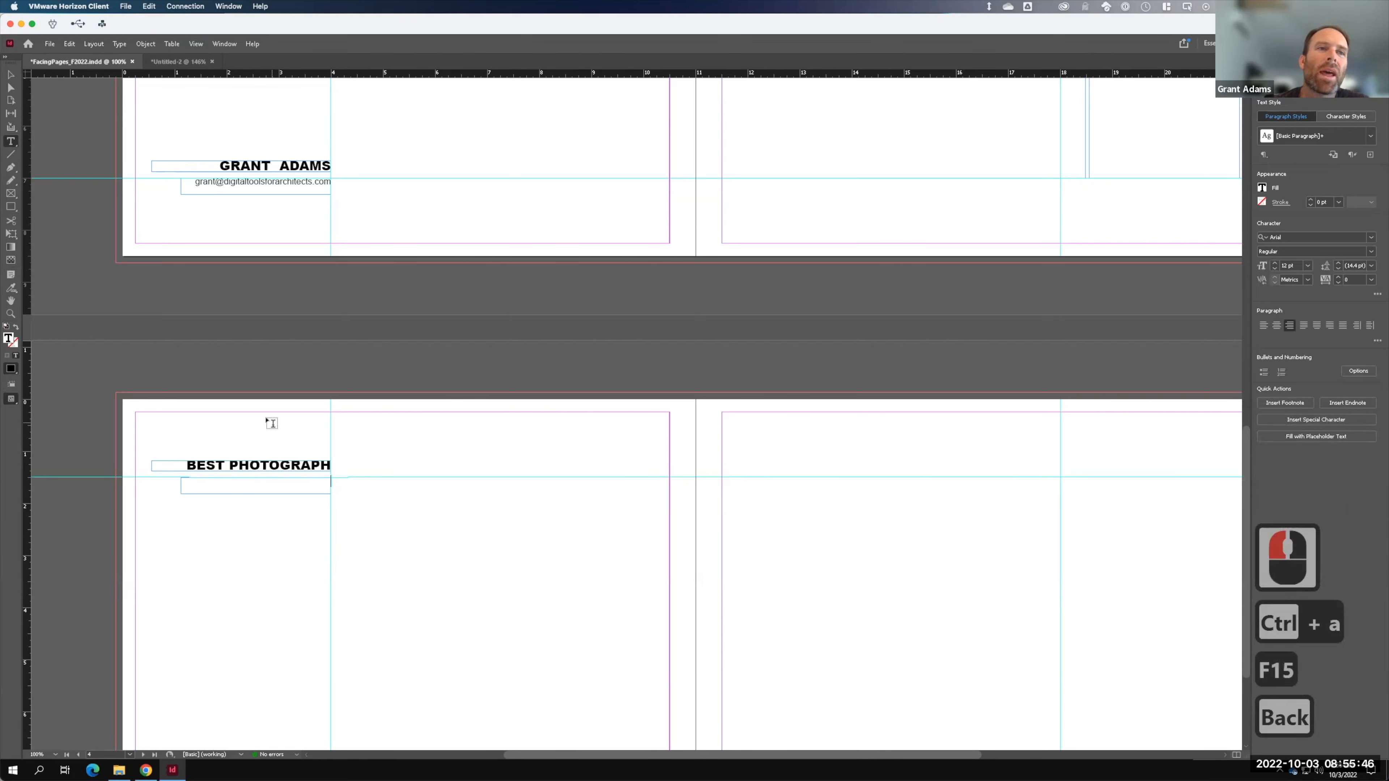
- Stretch the empty frame much taller and fill it with placeholder text
{"action": "left_click", "coordinate": [10, 74]}
{"action": "left_click_drag", "start_coordinate": [255, 494], "coordinate": [256, 627]}
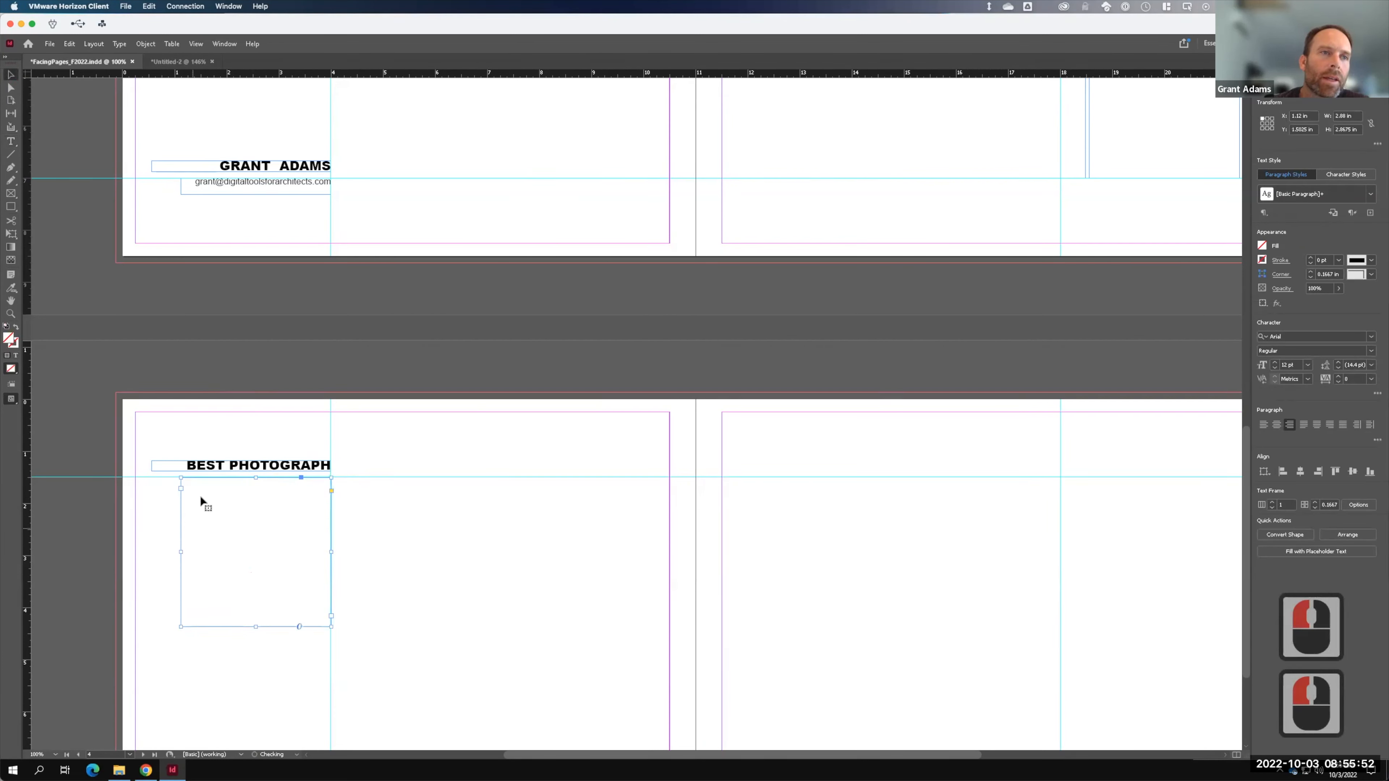
{"action": "left_click", "coordinate": [121, 45]}
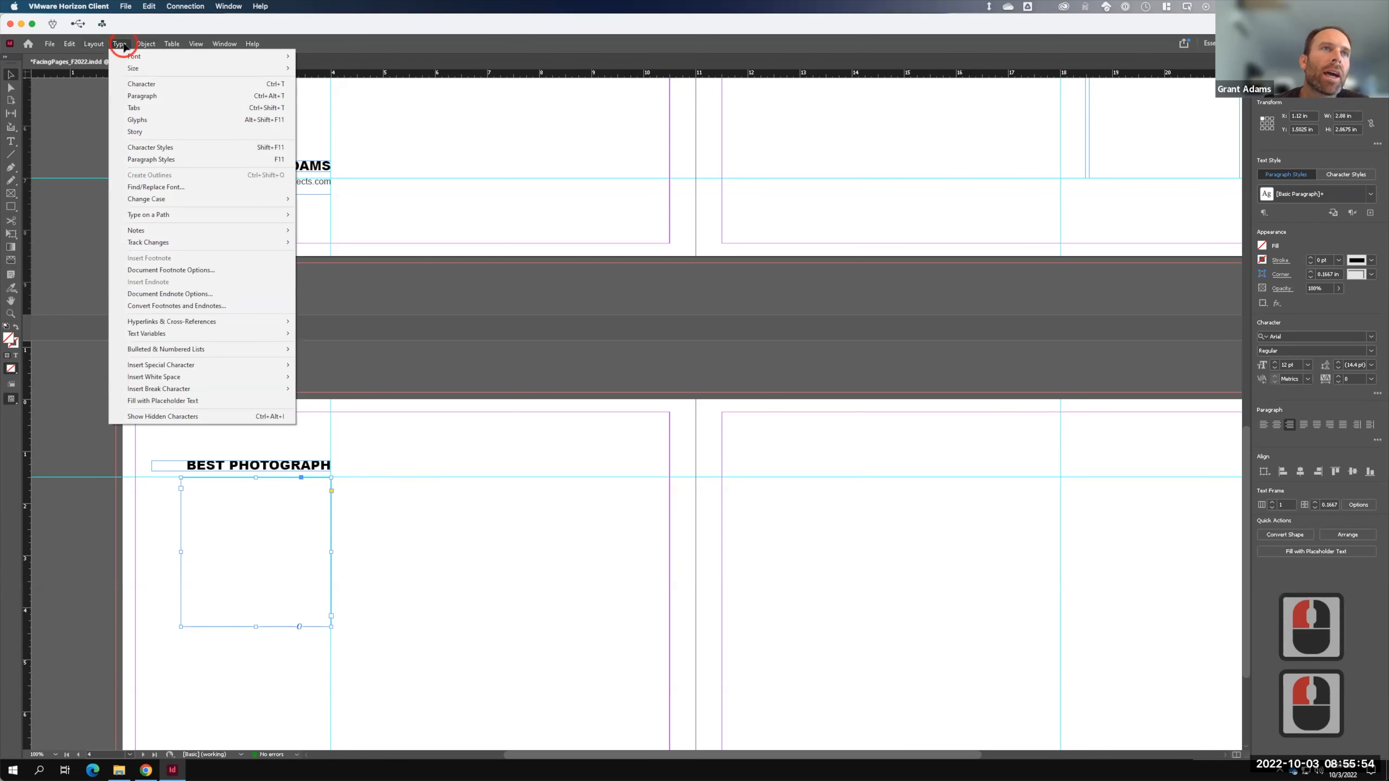
{"action": "left_click", "coordinate": [169, 402]}
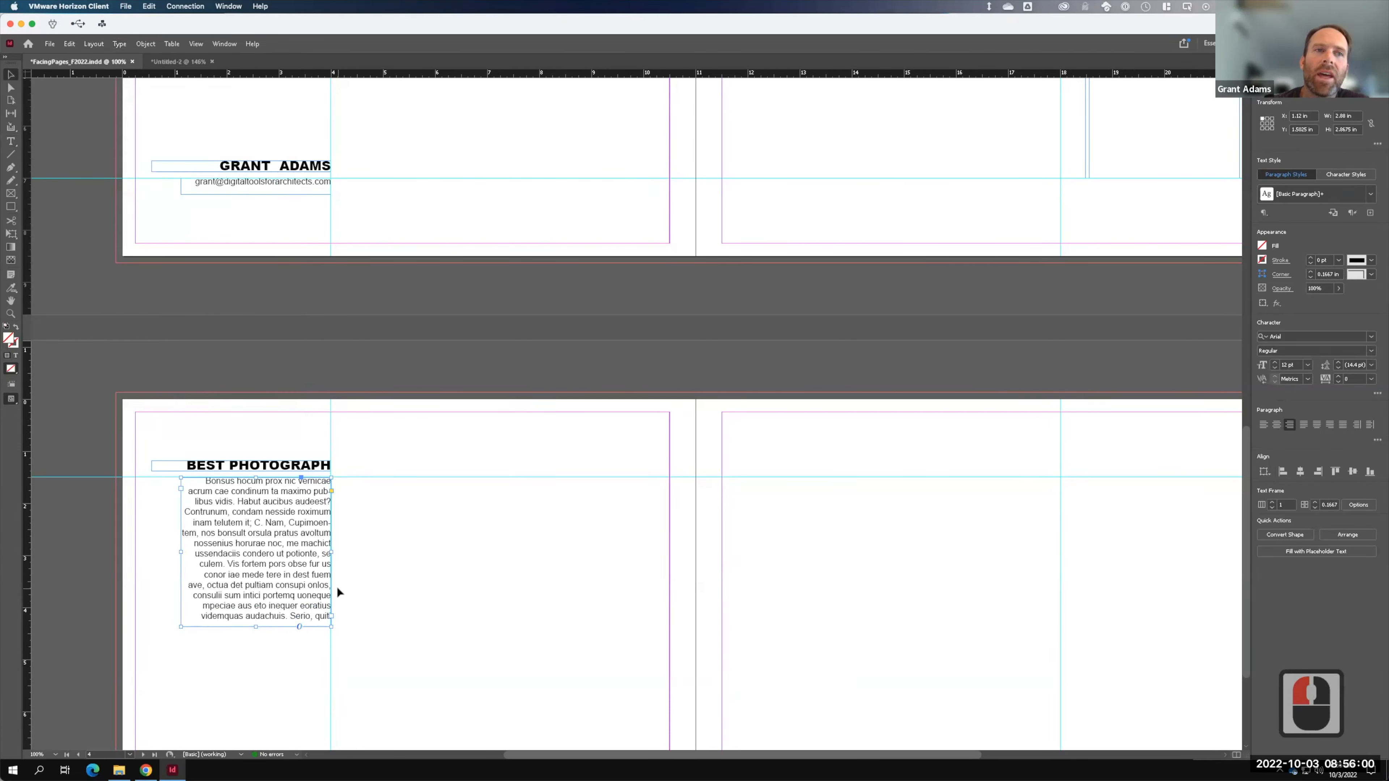
{"action": "left_click", "coordinate": [549, 518]}
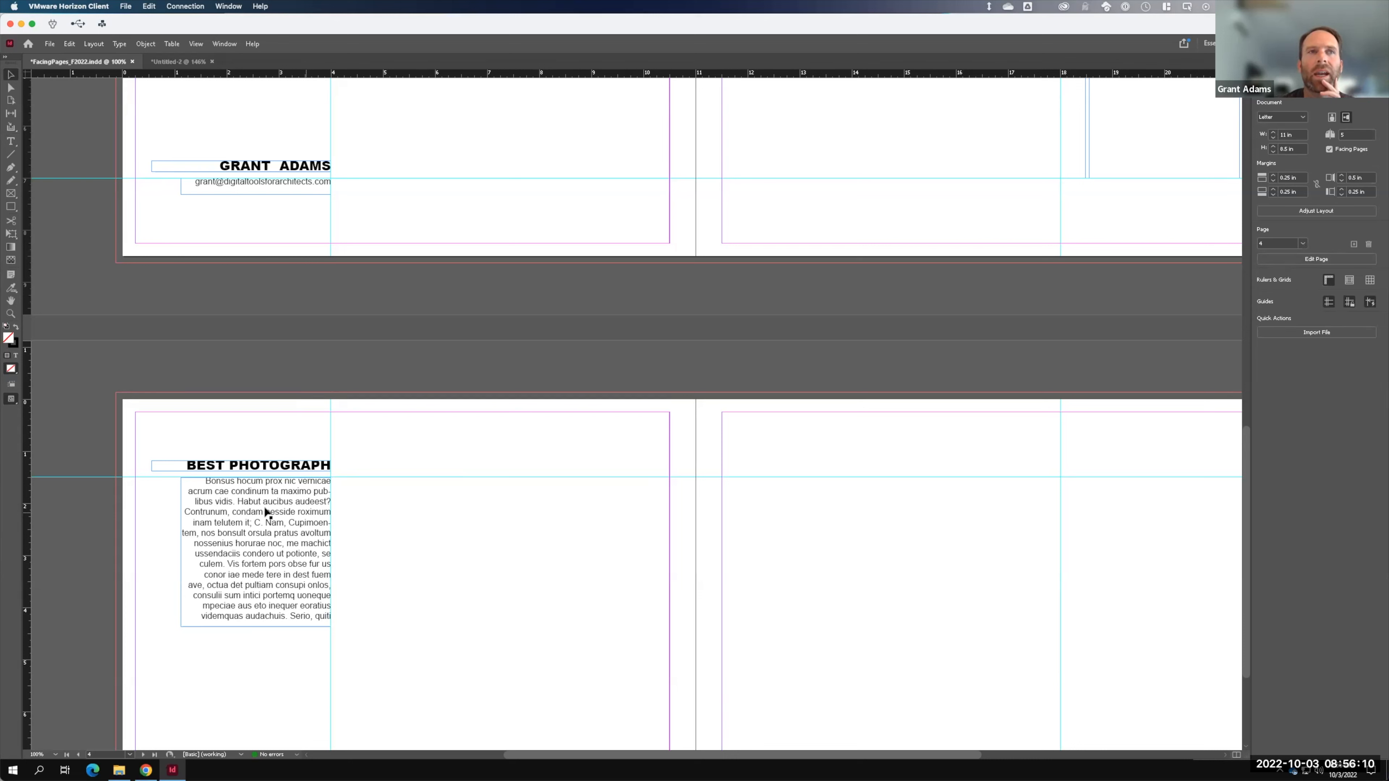
- Set all the placeholder body text to 10 pt
{"action": "double_click", "coordinate": [270, 541]}
{"action": "key", "text": "ctrl+a"}
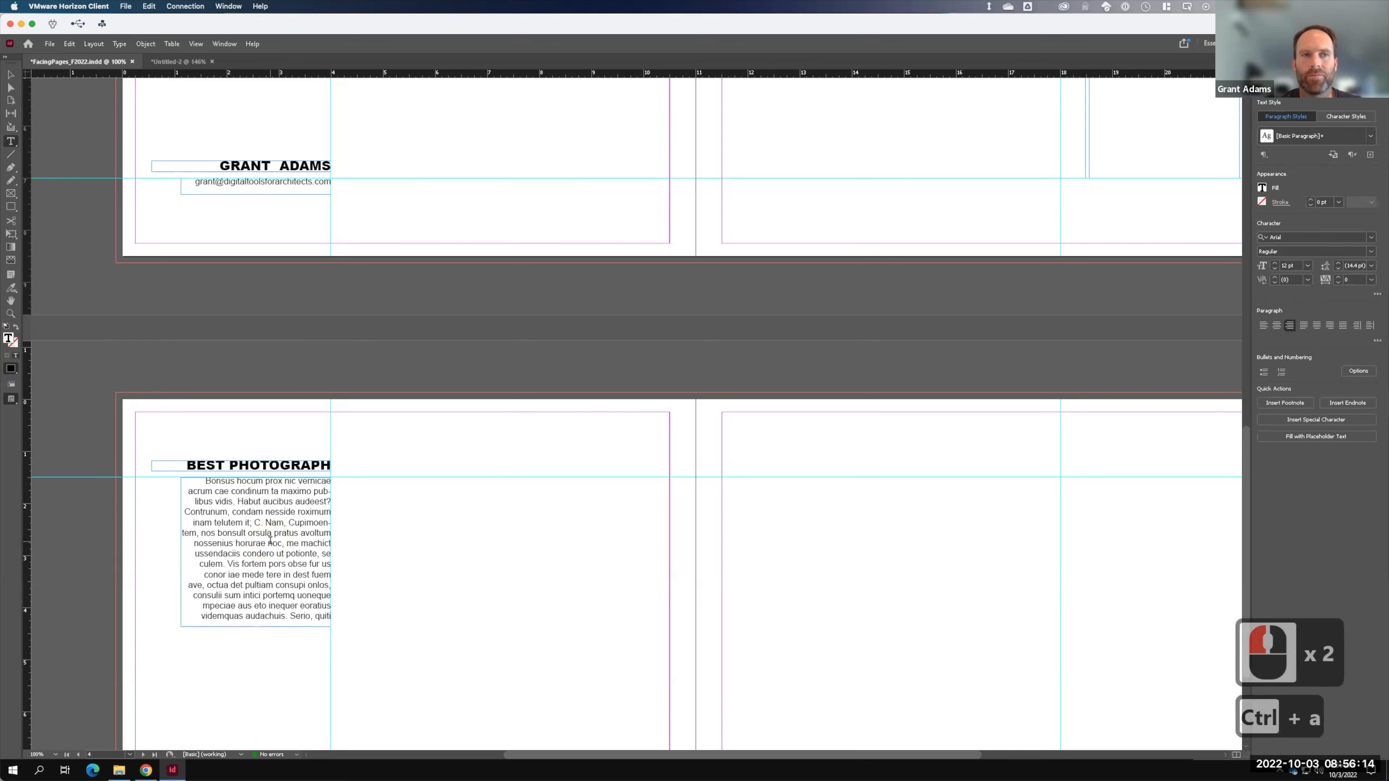
{"action": "left_click", "coordinate": [1307, 266]}
{"action": "left_click", "coordinate": [1302, 328]}
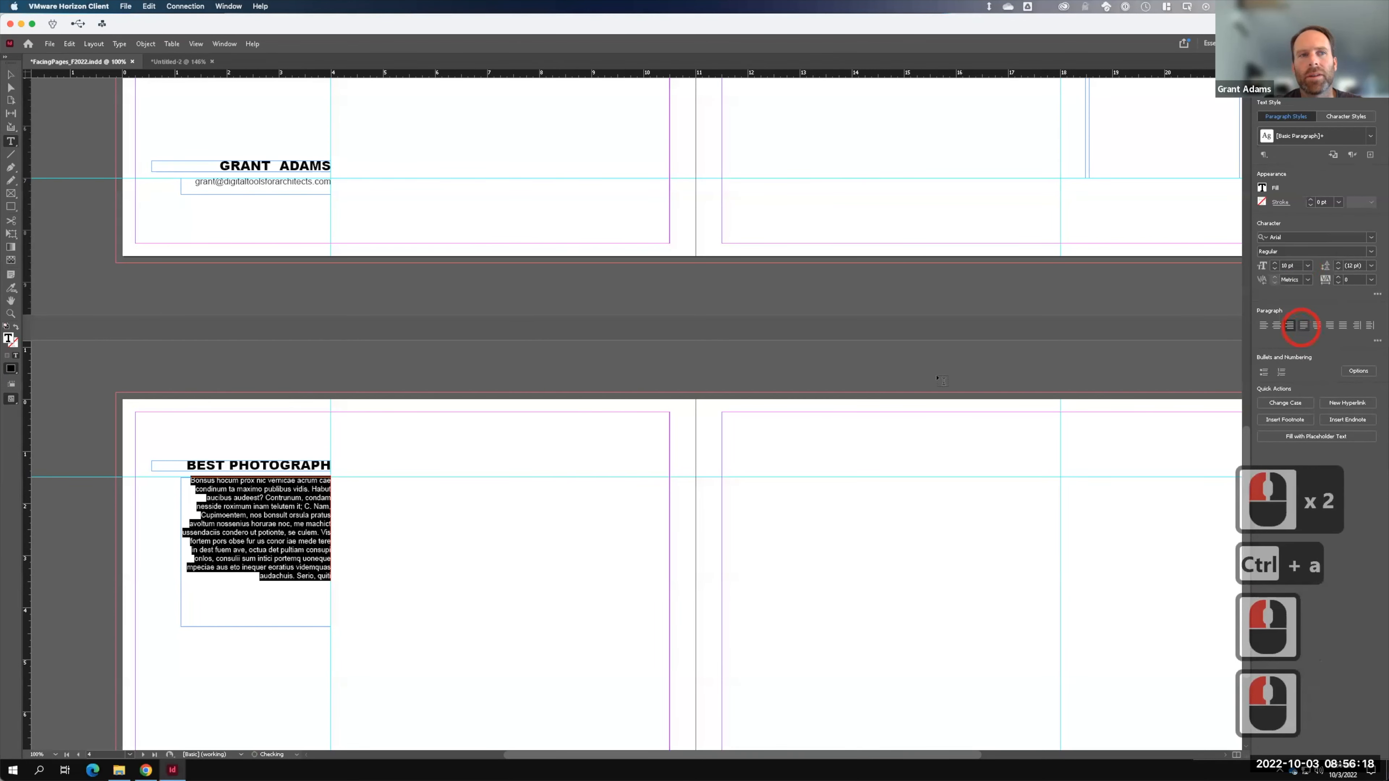
{"action": "key", "text": "Escape"}
{"action": "left_click", "coordinate": [335, 370]}
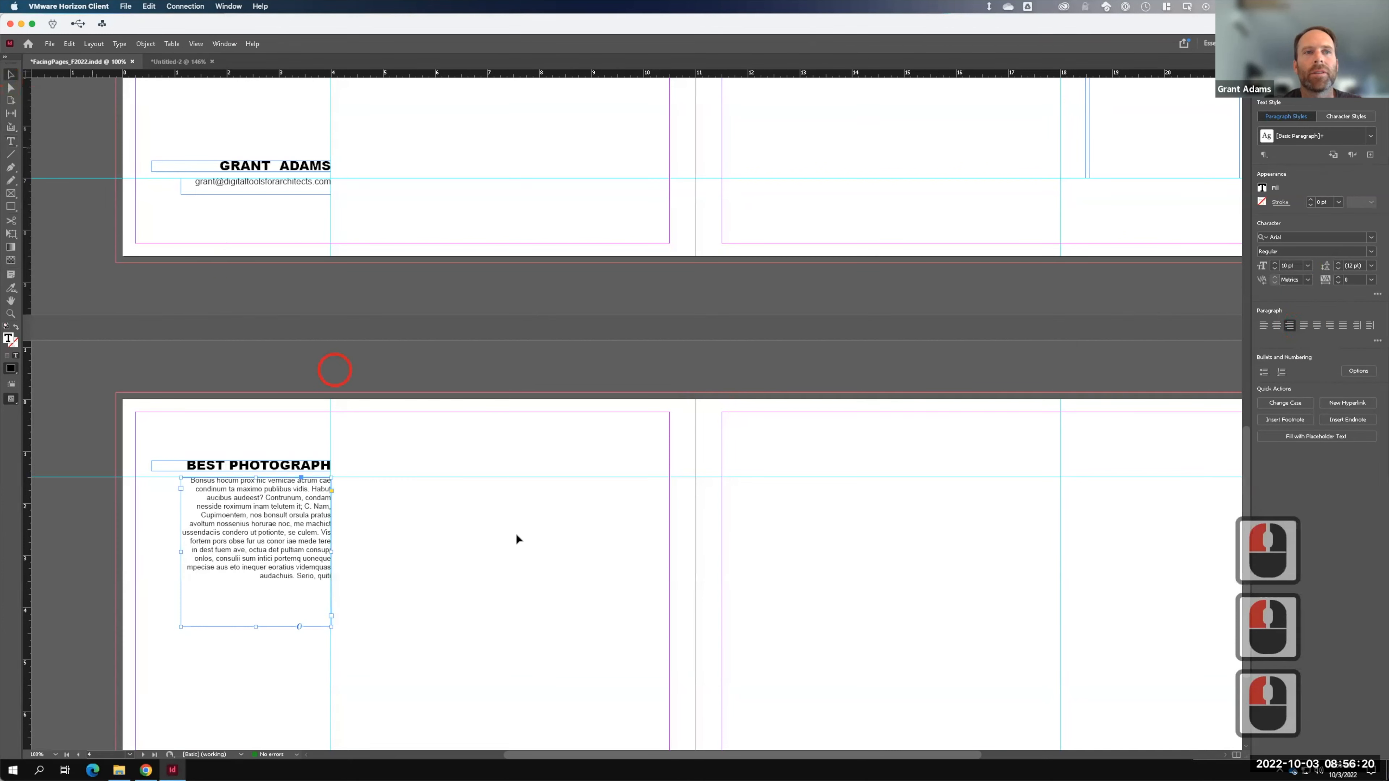
{"action": "double_click", "coordinate": [527, 545]}
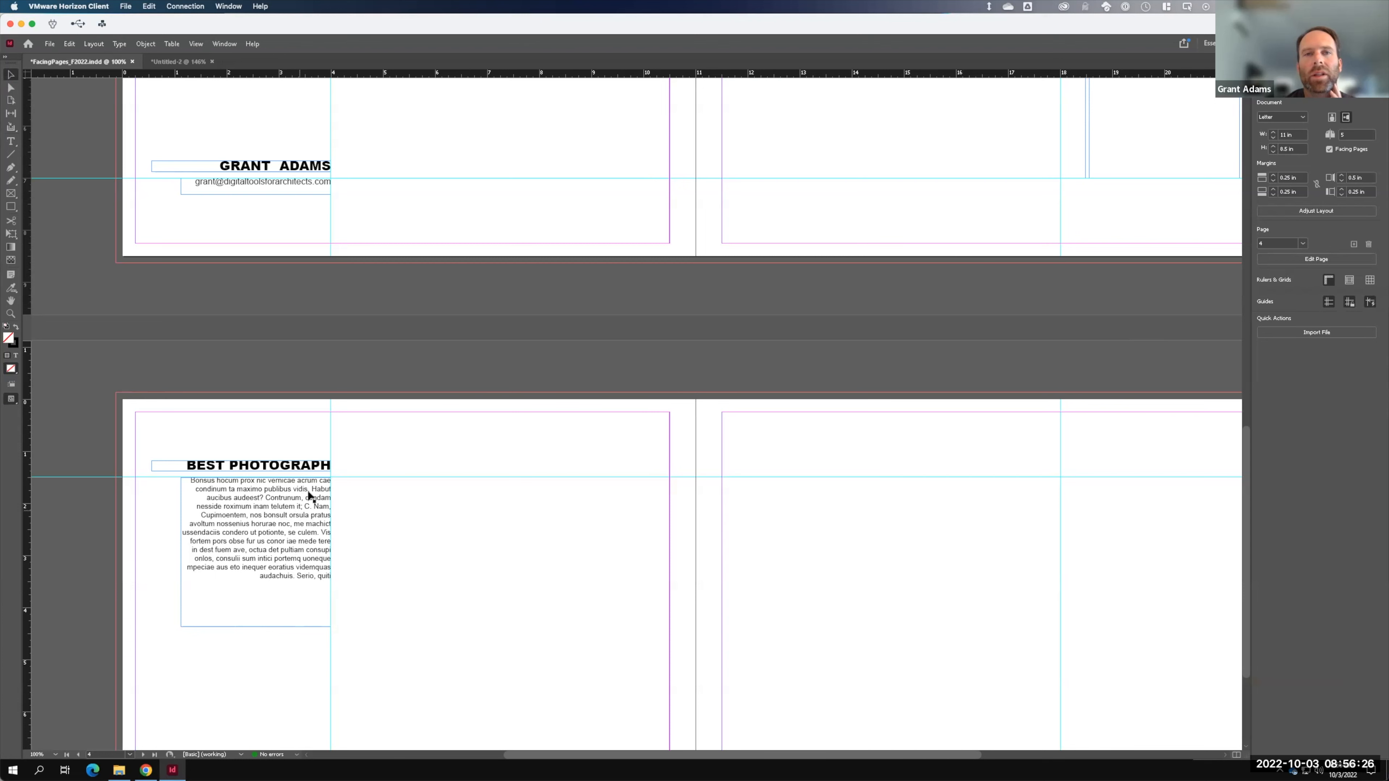
{"action": "scroll", "coordinate": [311, 498], "scroll_direction": "down", "scroll_amount": 2}
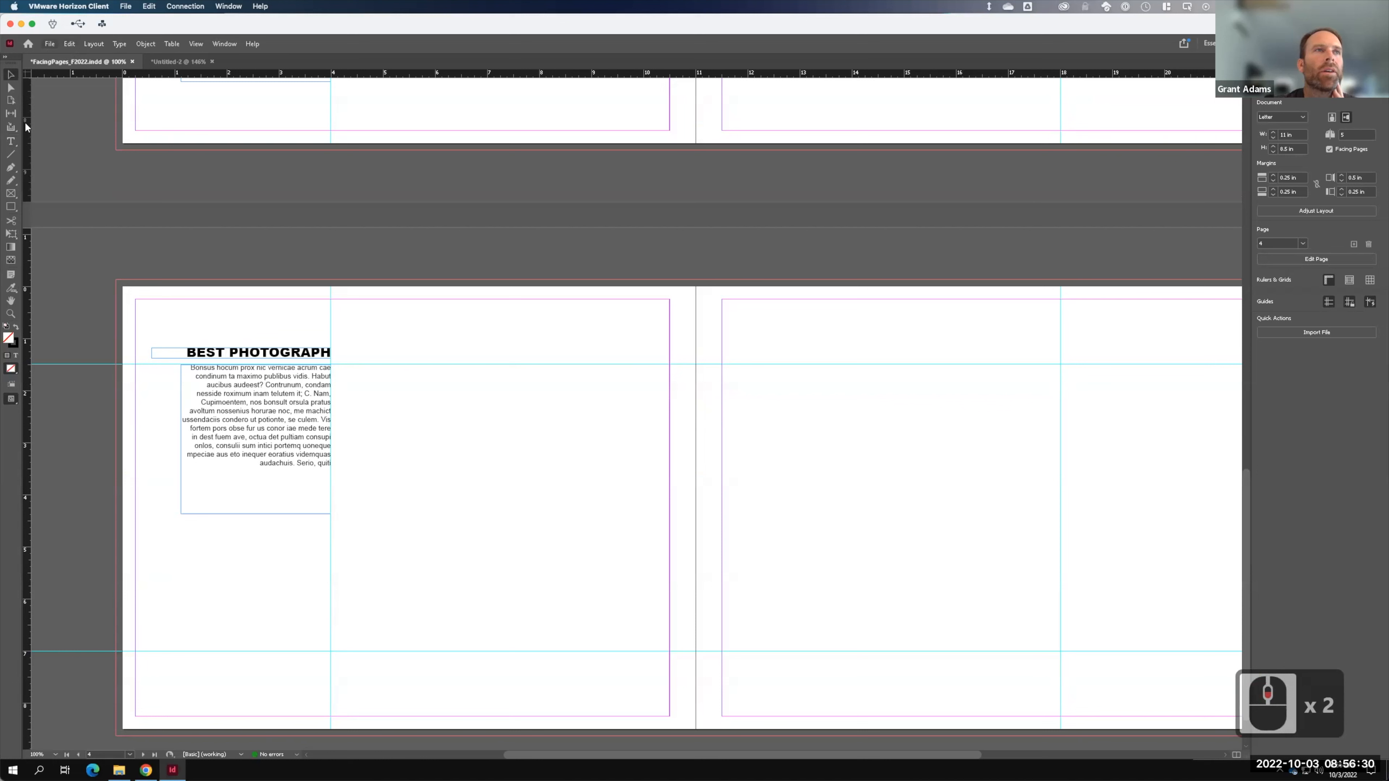
- Draw a tall image frame from the page's top guide to the spine
{"action": "left_click", "coordinate": [332, 285]}
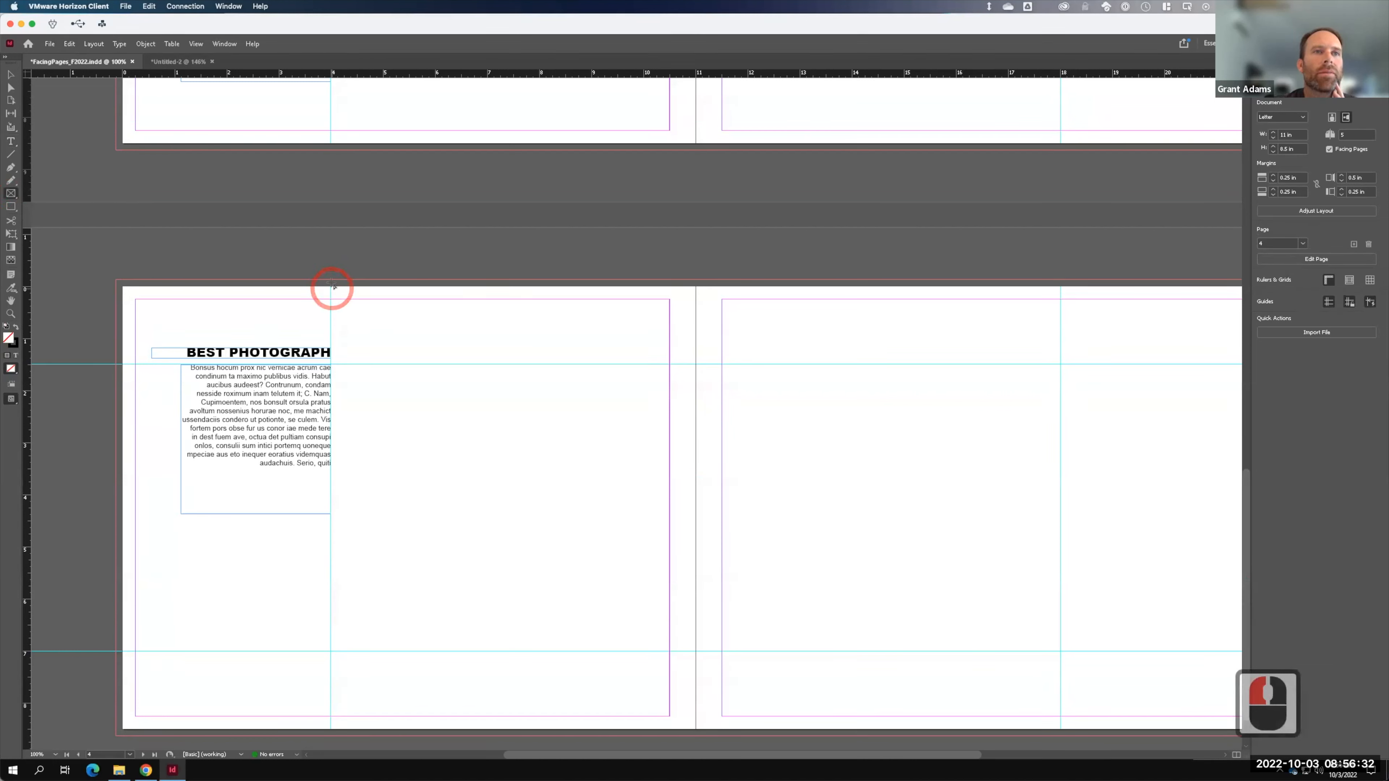
{"action": "left_click_drag", "start_coordinate": [332, 282], "coordinate": [695, 736]}
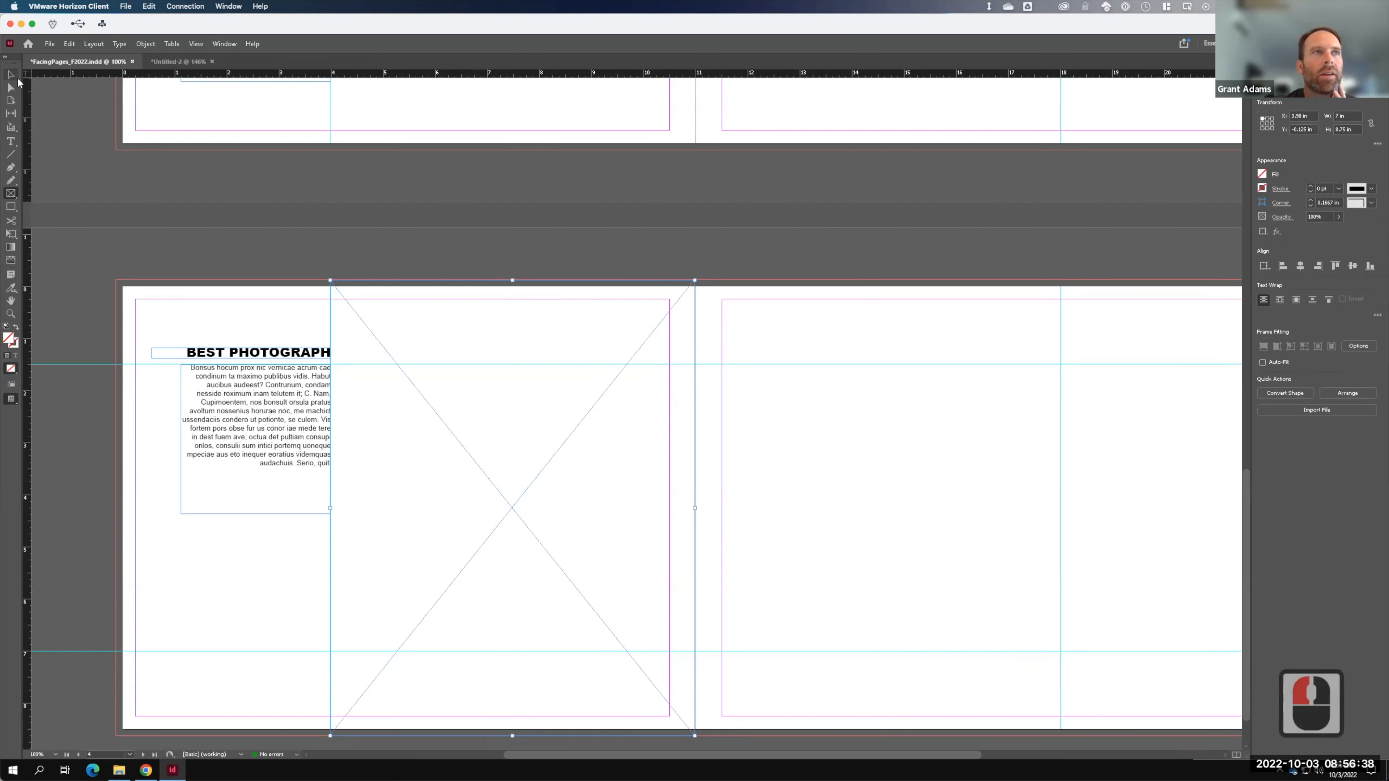
{"action": "left_click", "coordinate": [11, 74]}
{"action": "left_click", "coordinate": [354, 511]}
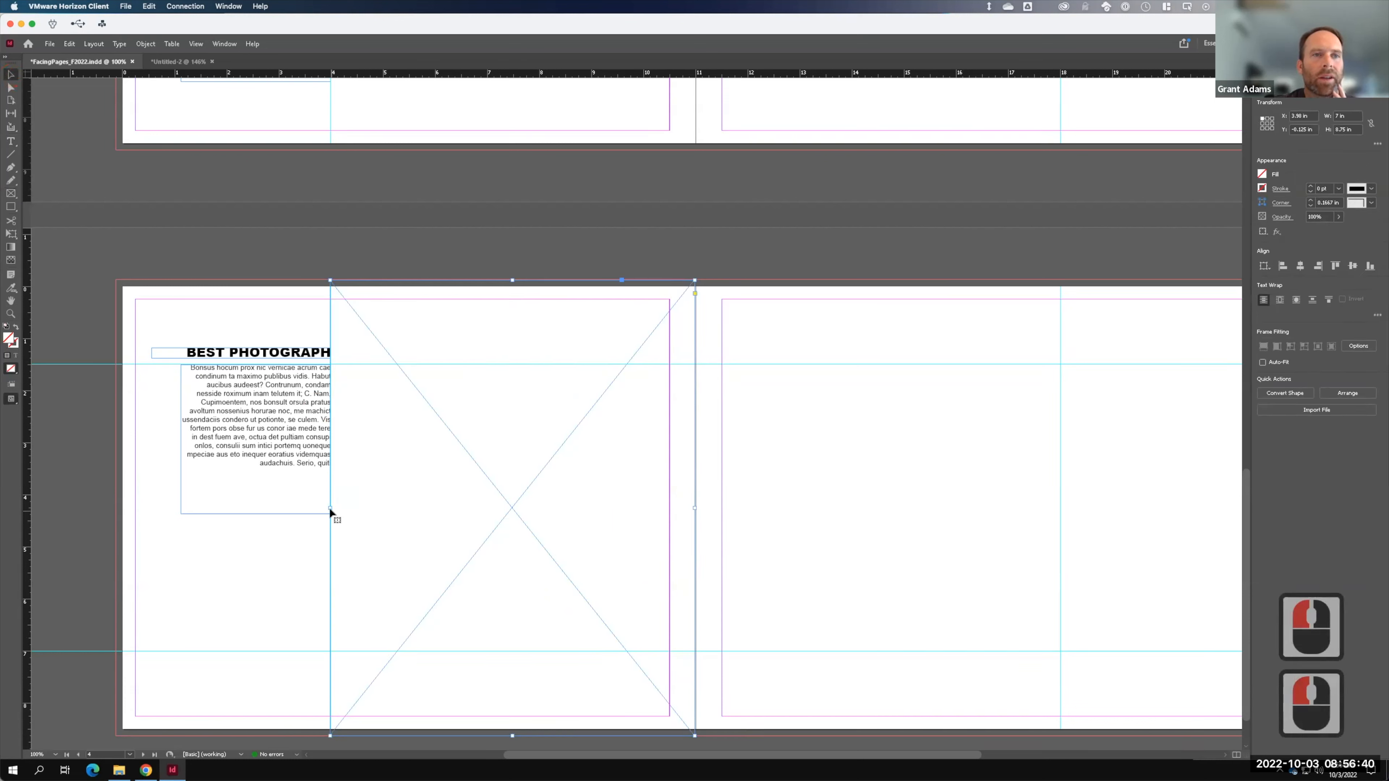
{"action": "key", "text": "F15"}
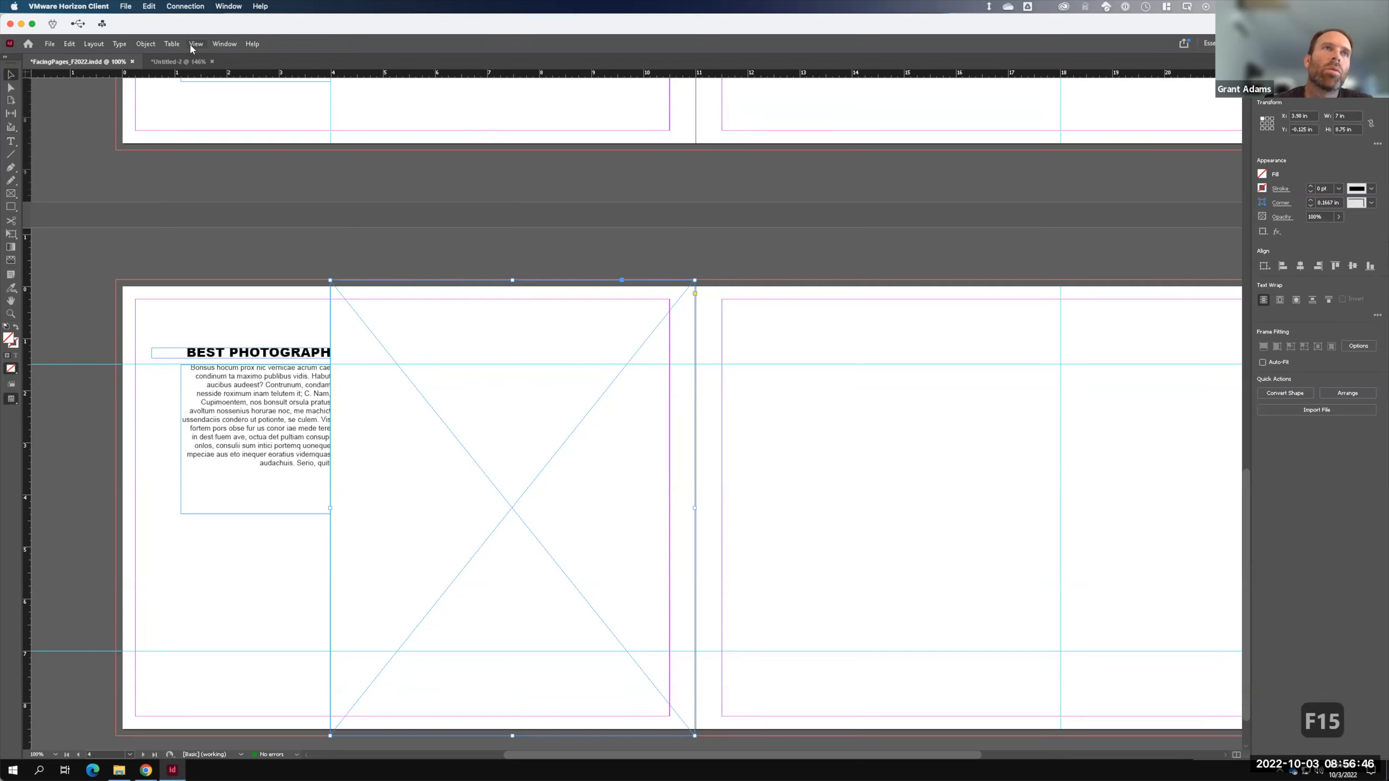
- Distribute the image frame 0.0625 in from the body text frame using Align spacing
{"action": "left_click", "coordinate": [225, 43]}
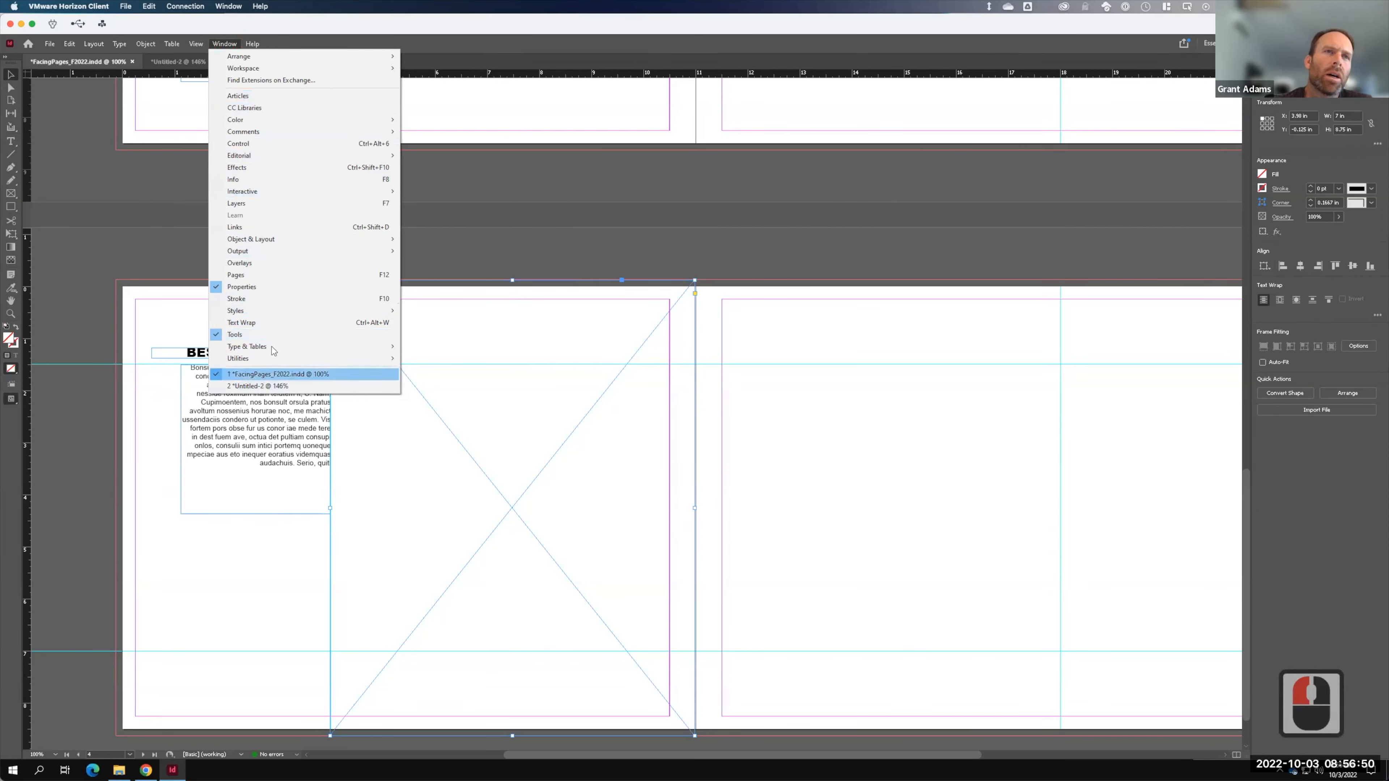
{"action": "mouse_move", "coordinate": [328, 239]}
{"action": "left_click", "coordinate": [431, 242]}
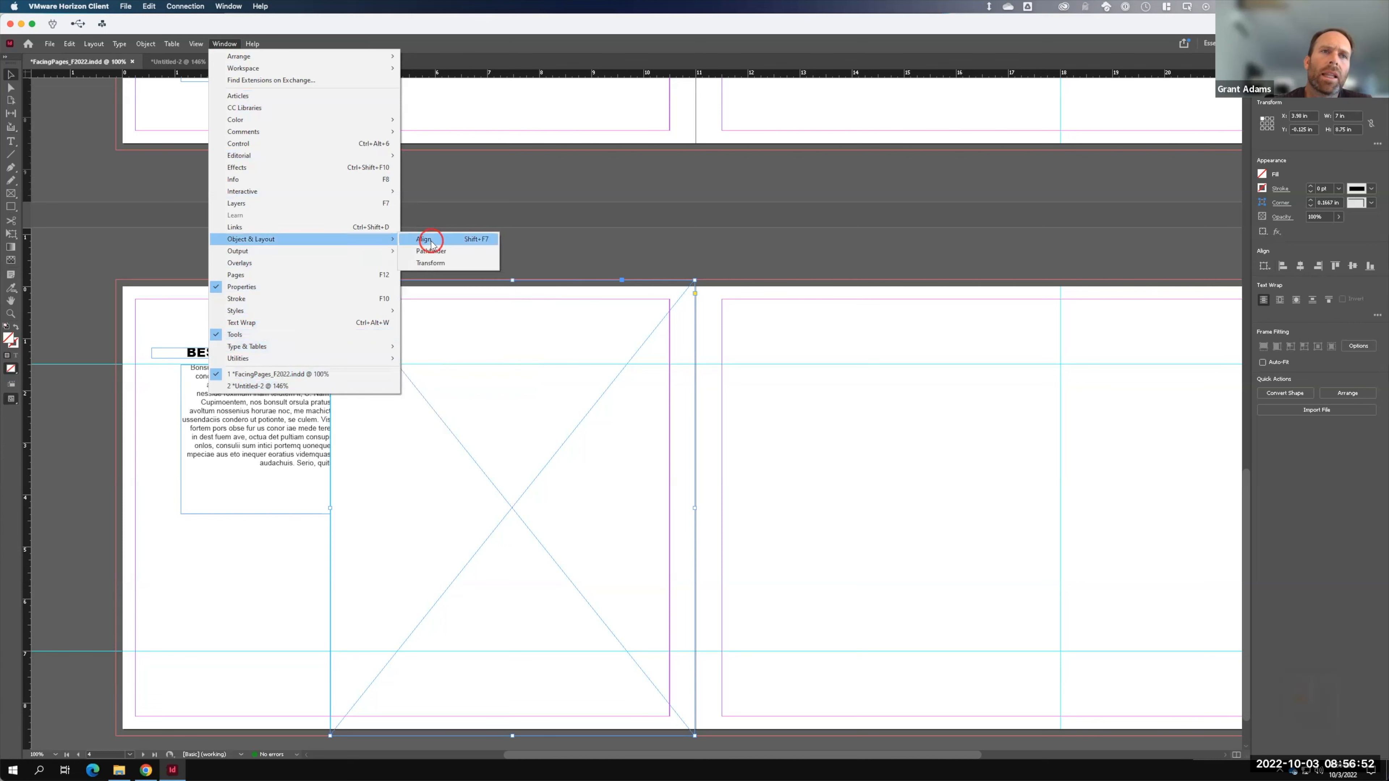
{"action": "left_click_drag", "start_coordinate": [419, 223], "coordinate": [969, 232]}
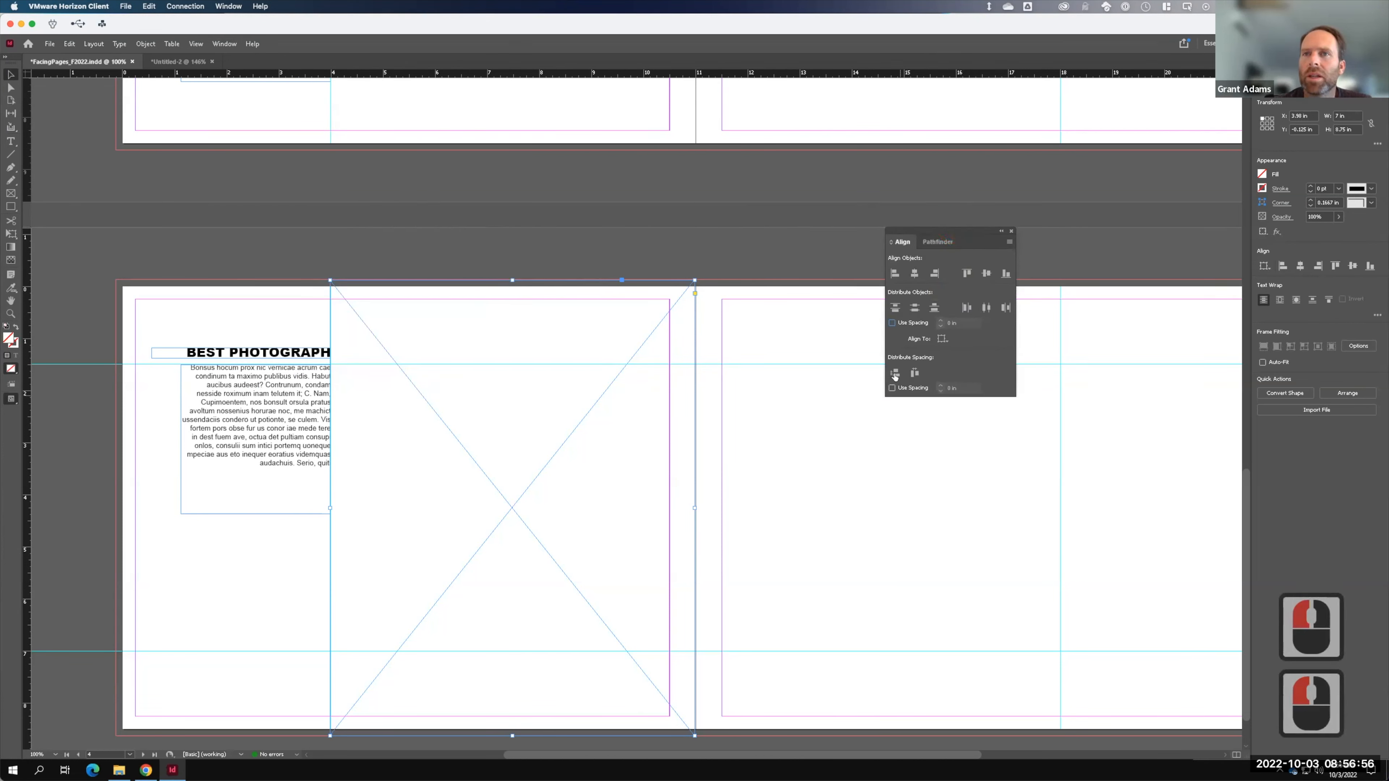
{"action": "left_click", "coordinate": [892, 387]}
{"action": "left_click", "coordinate": [954, 392]}
{"action": "left_click_drag", "start_coordinate": [952, 388], "coordinate": [937, 389]}
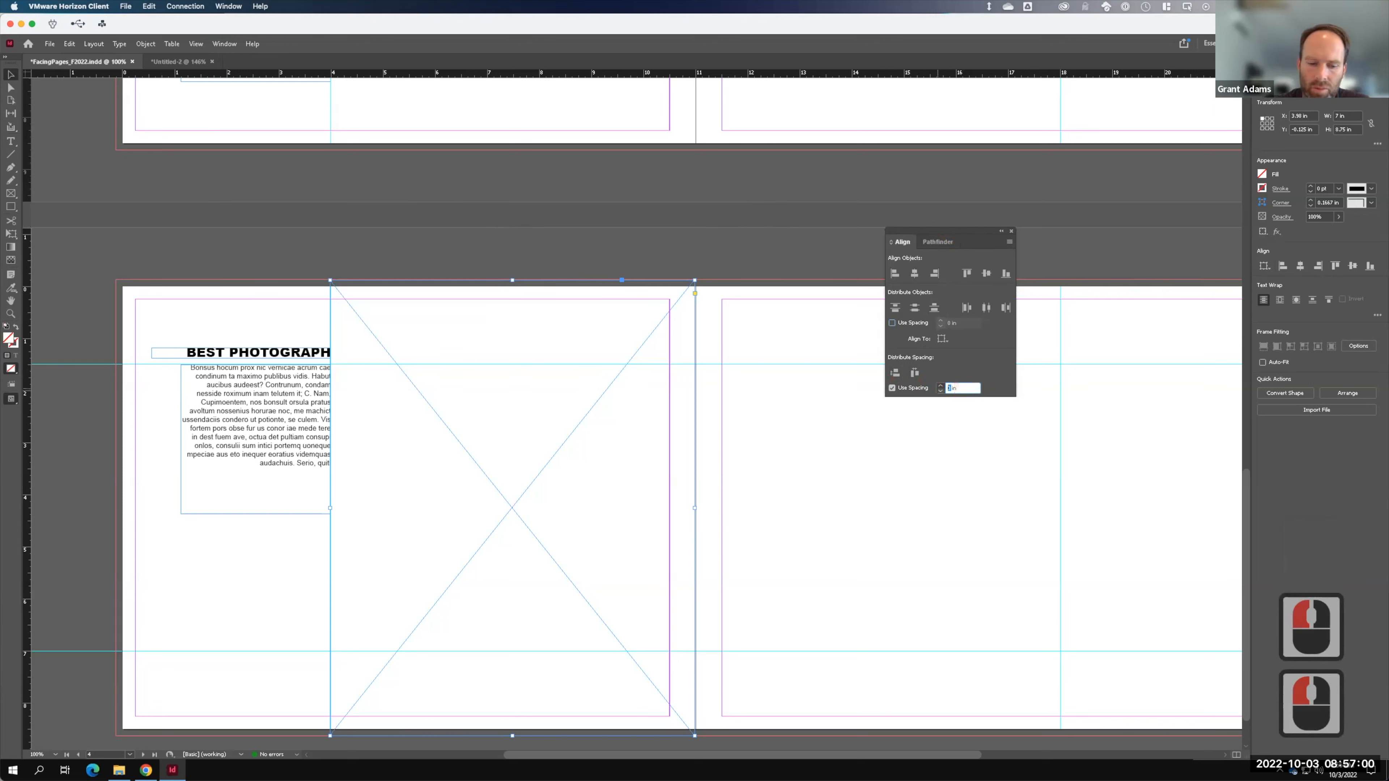
{"action": "type", "text": ".0625"}
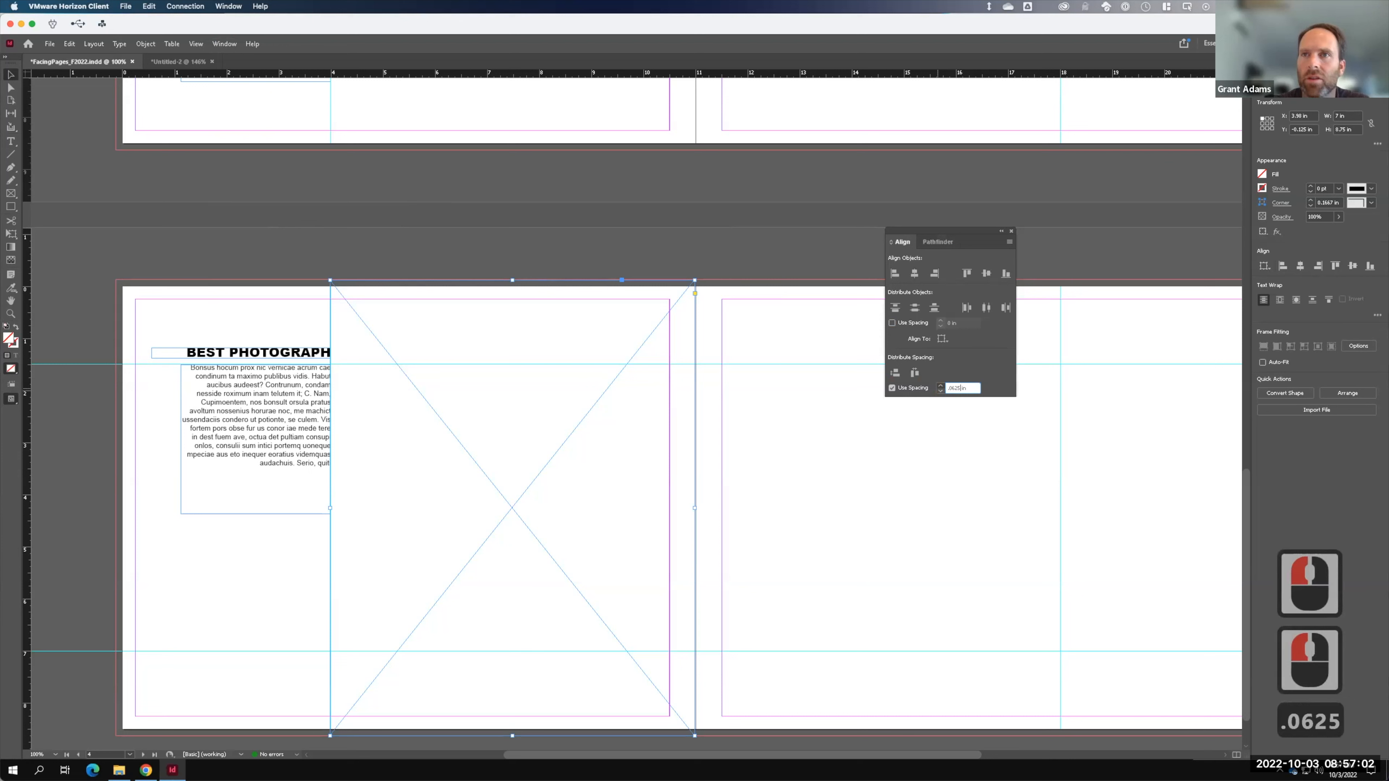
{"action": "key", "text": "Tab"}
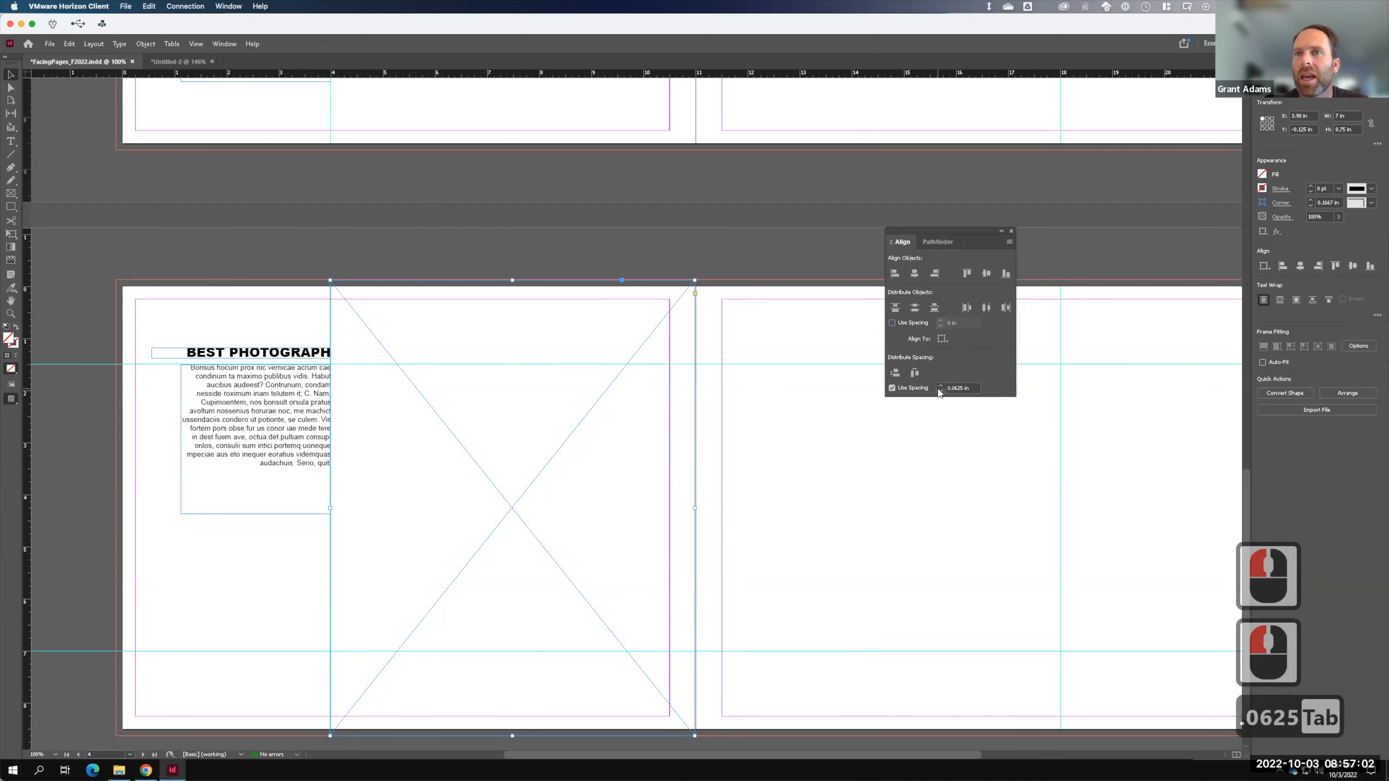
{"action": "left_click", "coordinate": [298, 424], "text": "shift"}
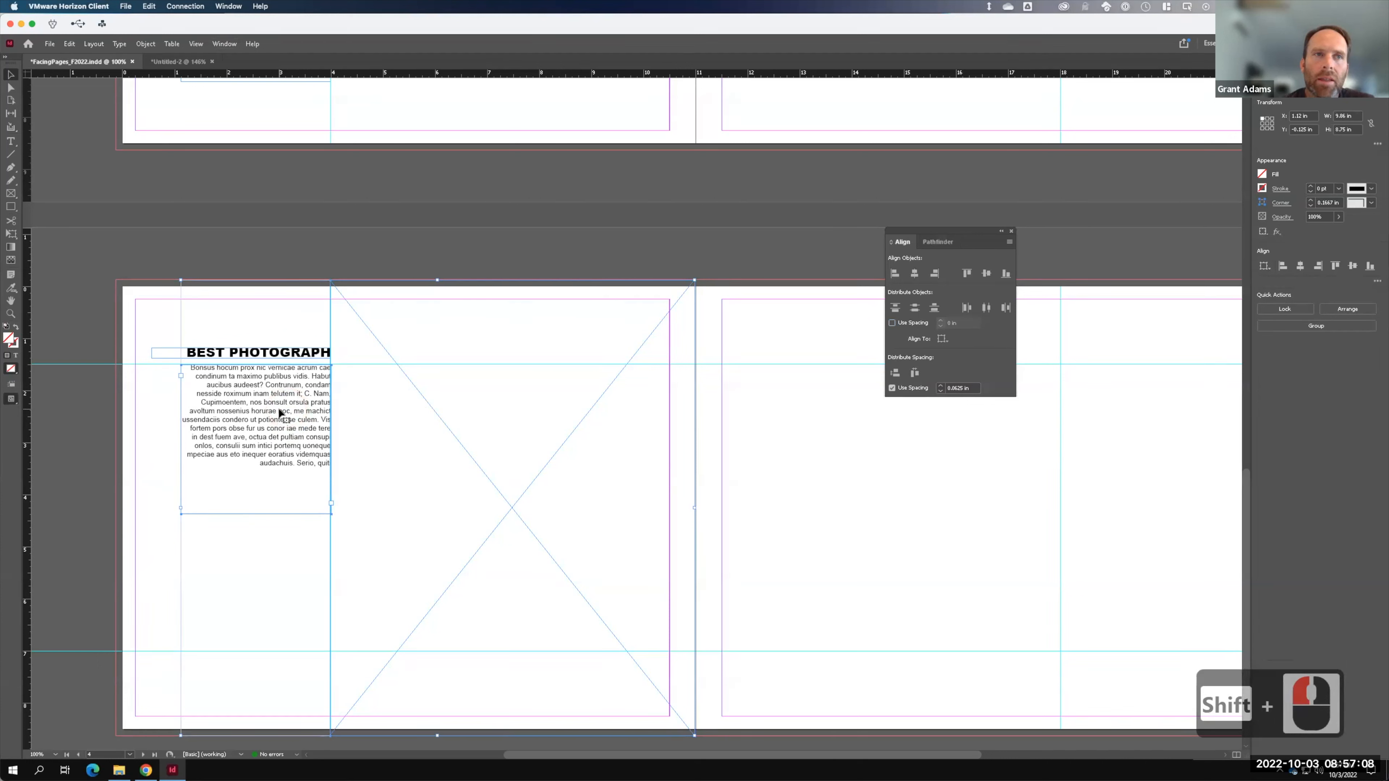
{"action": "left_click", "coordinate": [280, 413]}
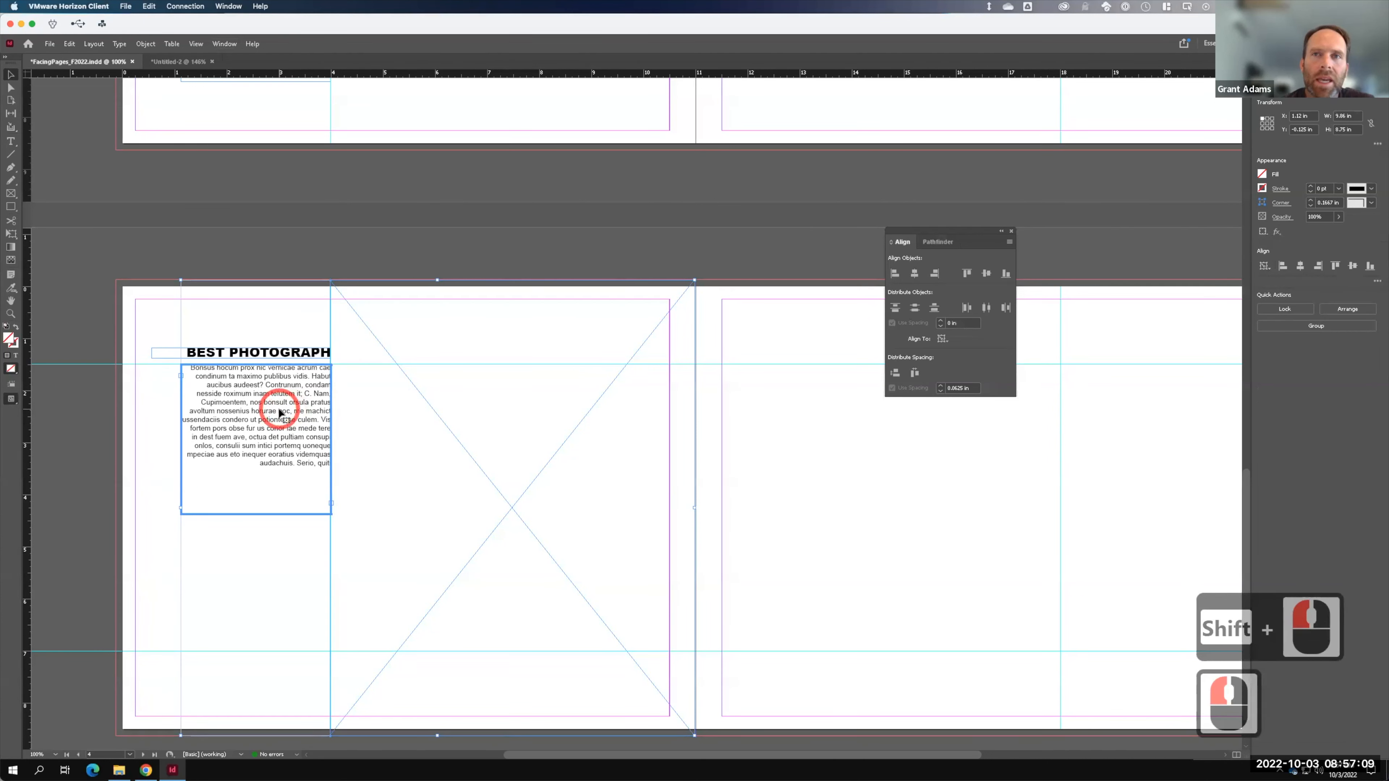
{"action": "left_click", "coordinate": [915, 374]}
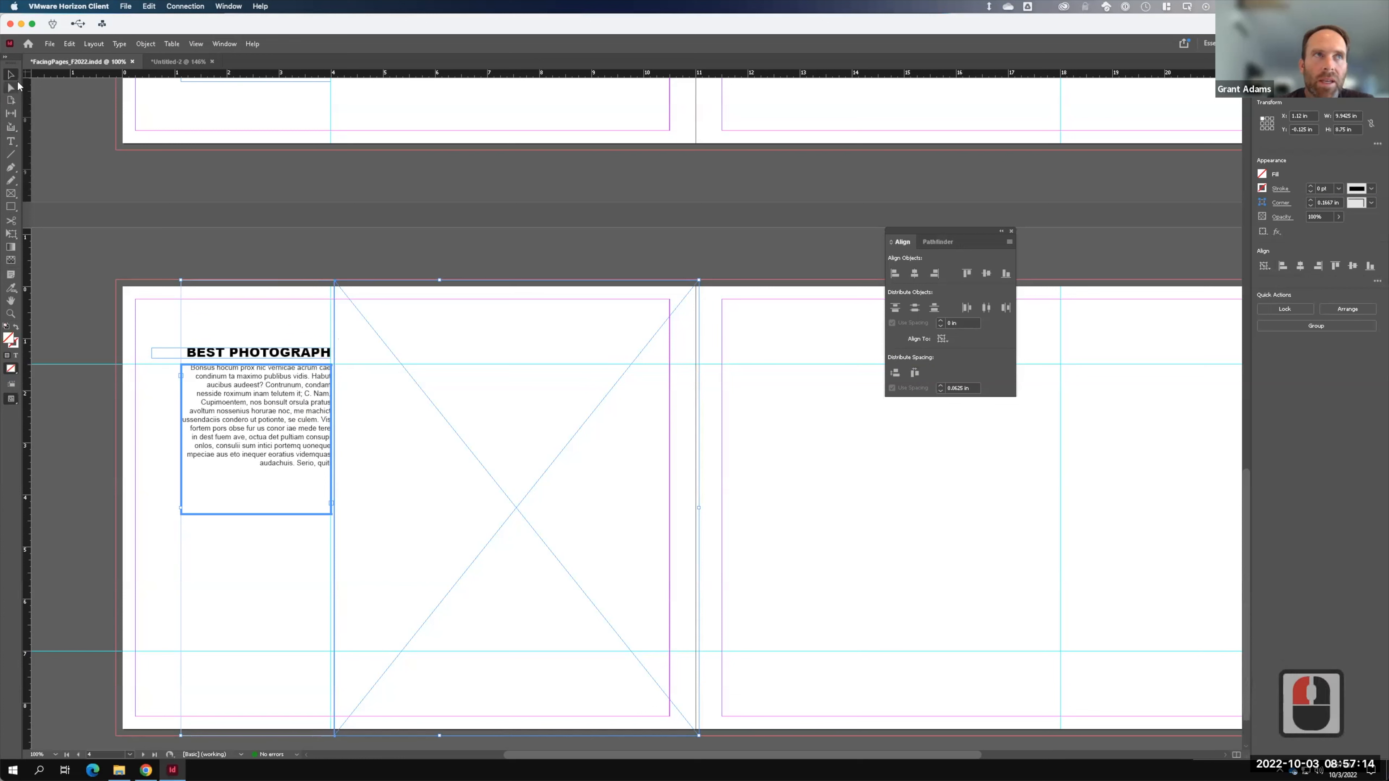
- Pull the image frame's right edge in to 6.9375 in wide
{"action": "left_click", "coordinate": [114, 177]}
{"action": "left_click", "coordinate": [440, 395]}
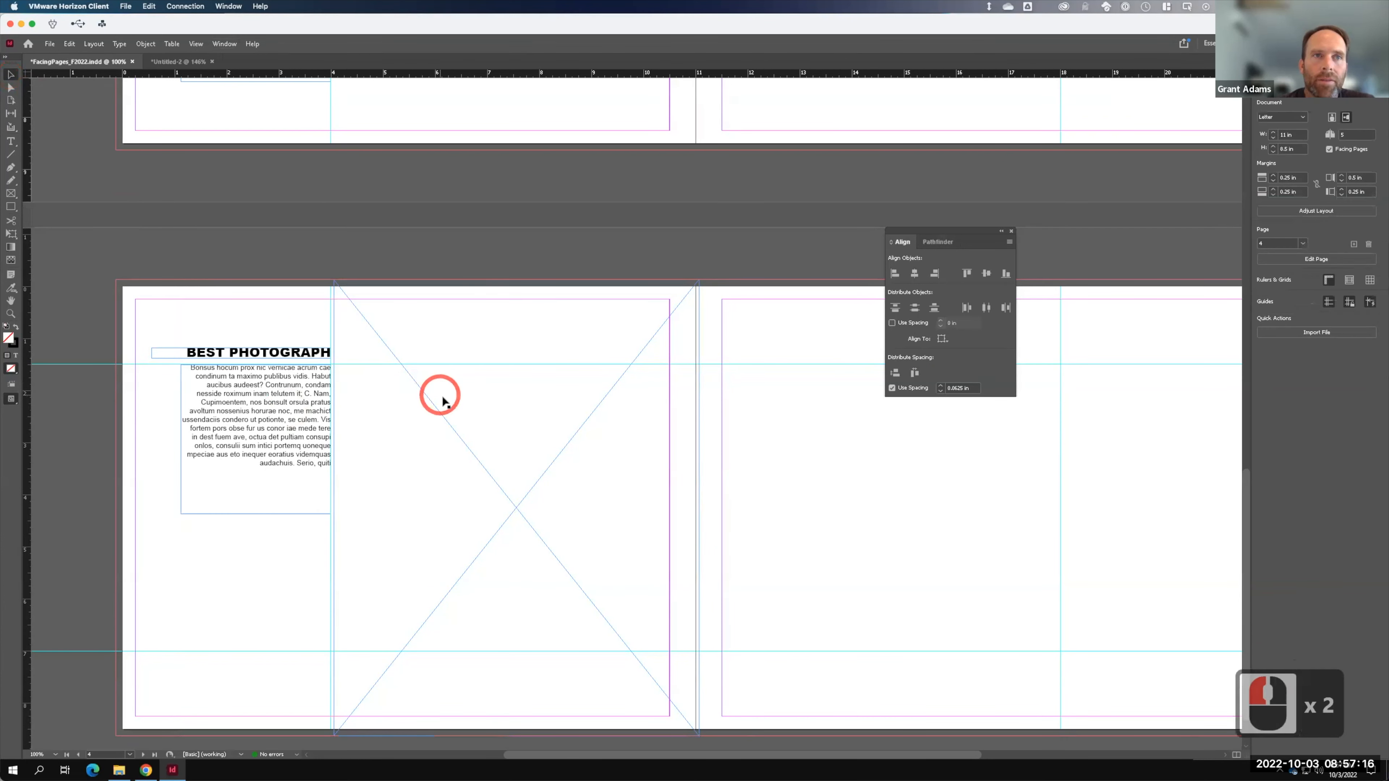
{"action": "left_click", "coordinate": [699, 309]}
{"action": "left_click_drag", "start_coordinate": [697, 507], "coordinate": [695, 506]}
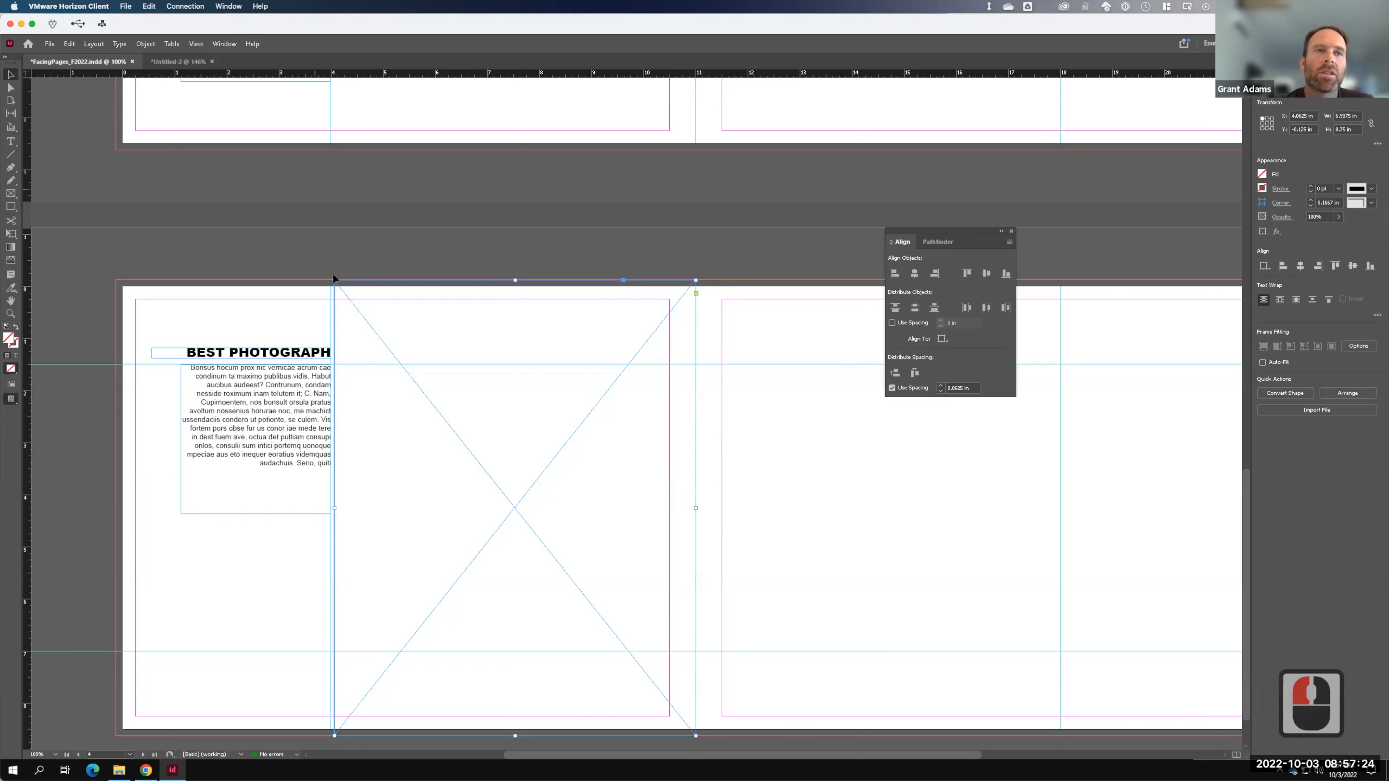
{"action": "left_click", "coordinate": [49, 43]}
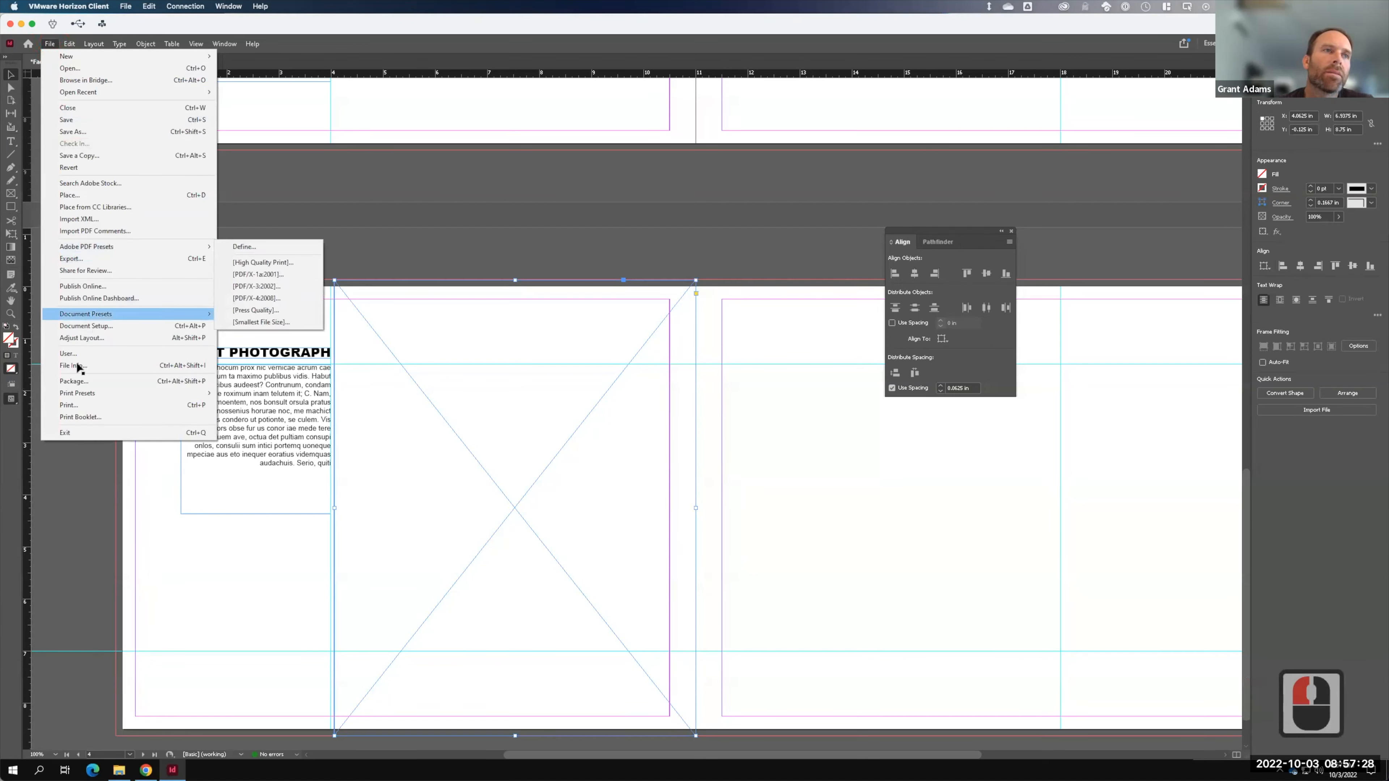
- Place the black-and-white staircase photo in the frame and fit it to fill proportionally
{"action": "left_click", "coordinate": [76, 195]}
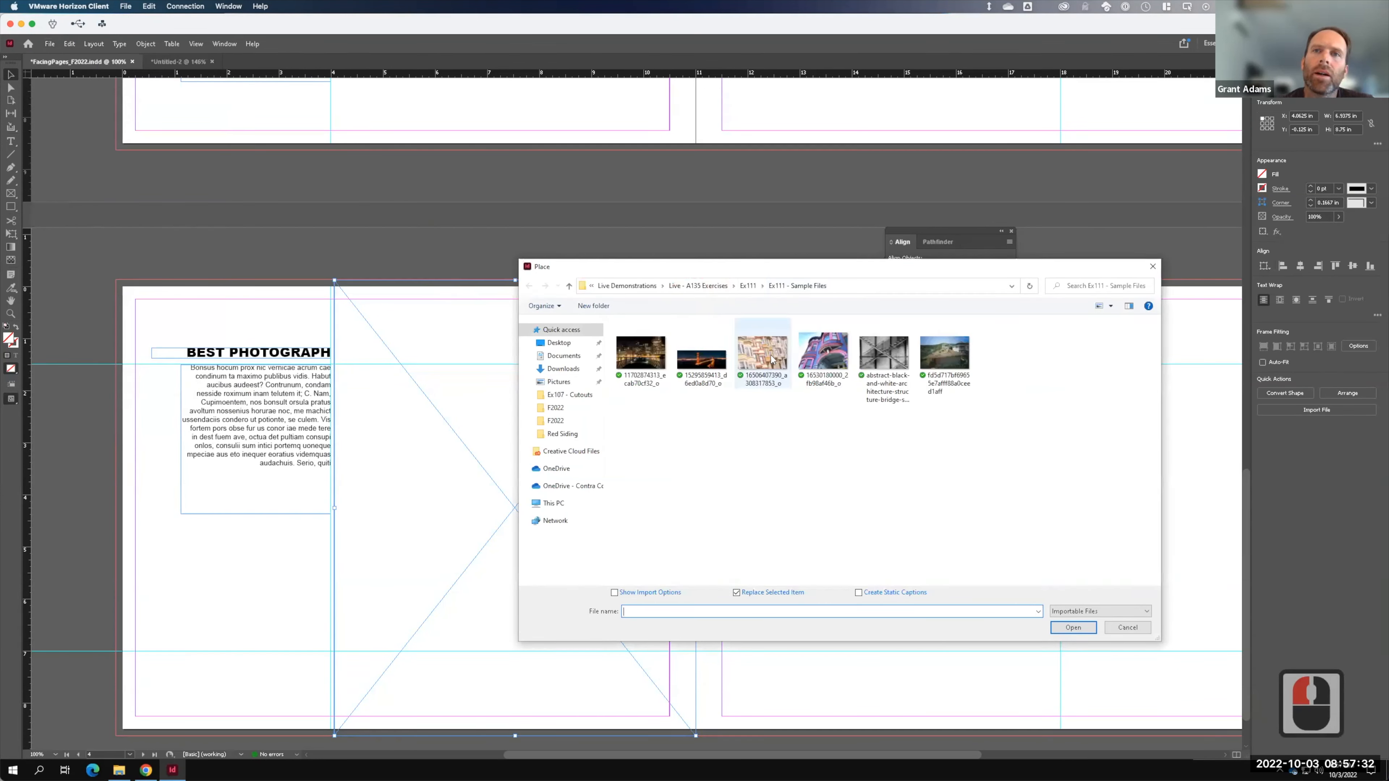
{"action": "left_click", "coordinate": [887, 354]}
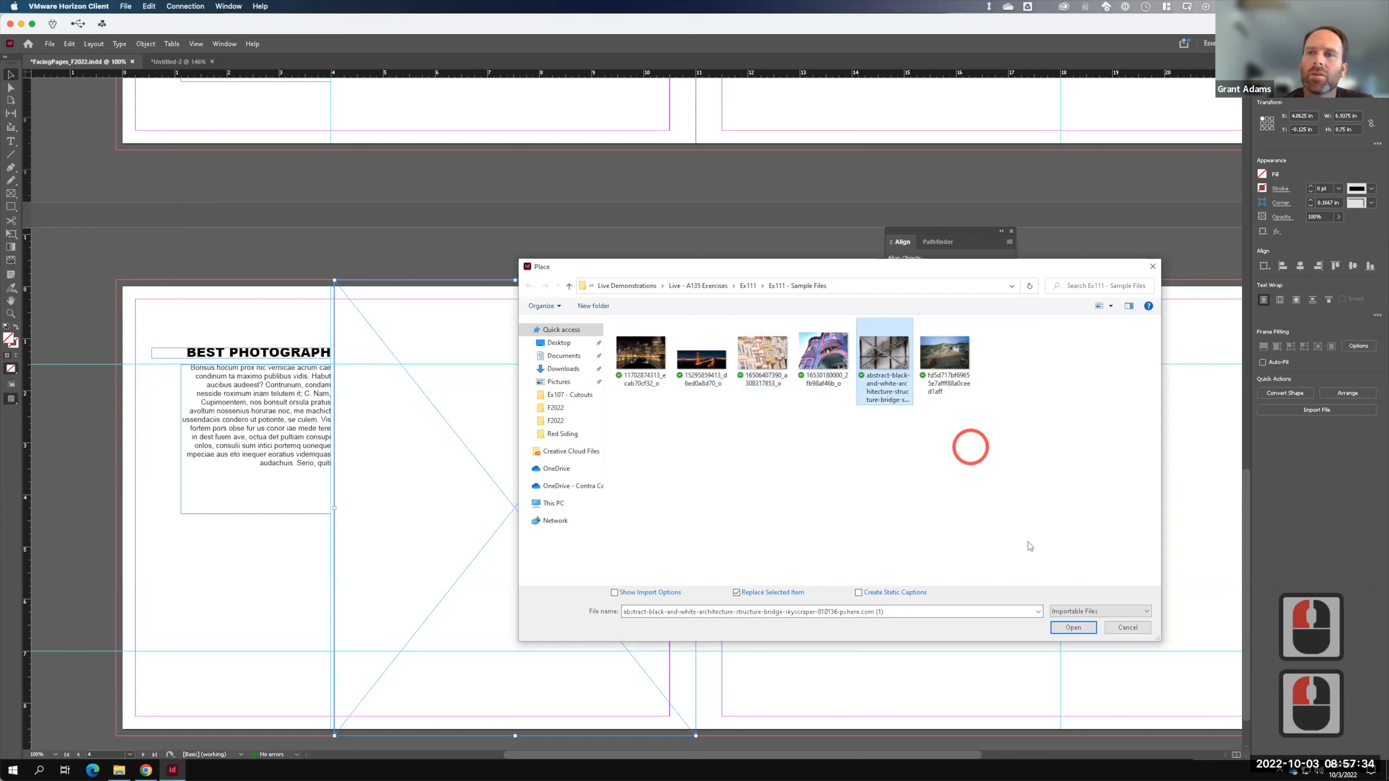
{"action": "left_click", "coordinate": [1073, 627]}
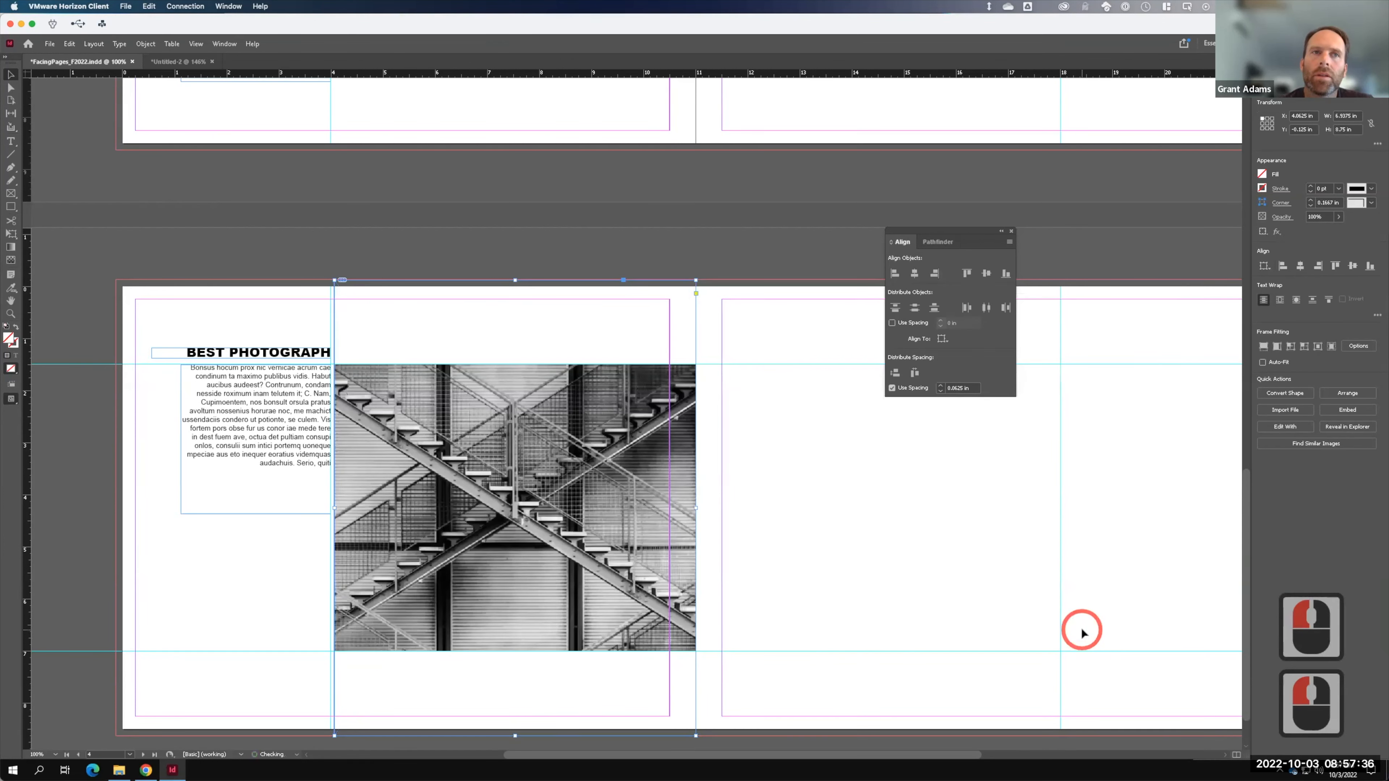
{"action": "right_click", "coordinate": [507, 462]}
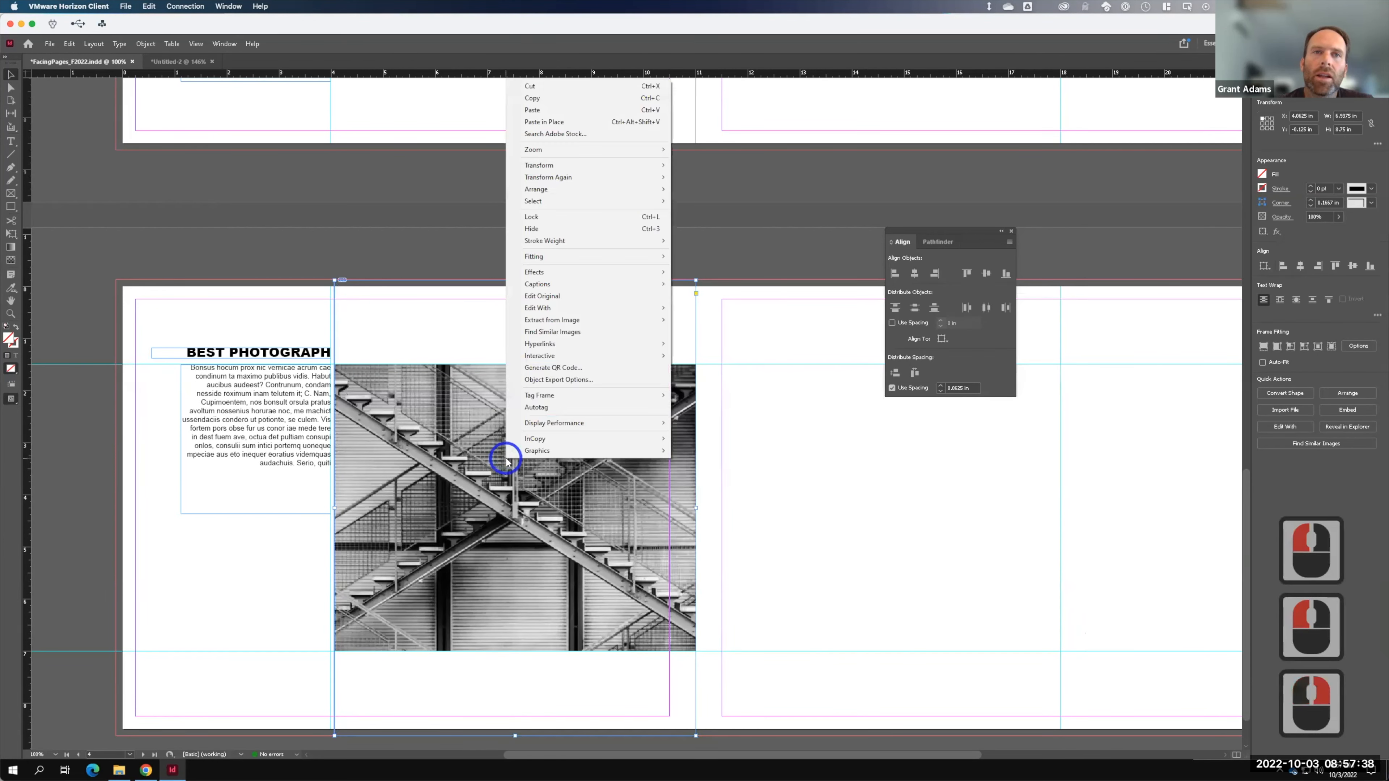
{"action": "mouse_move", "coordinate": [552, 257]}
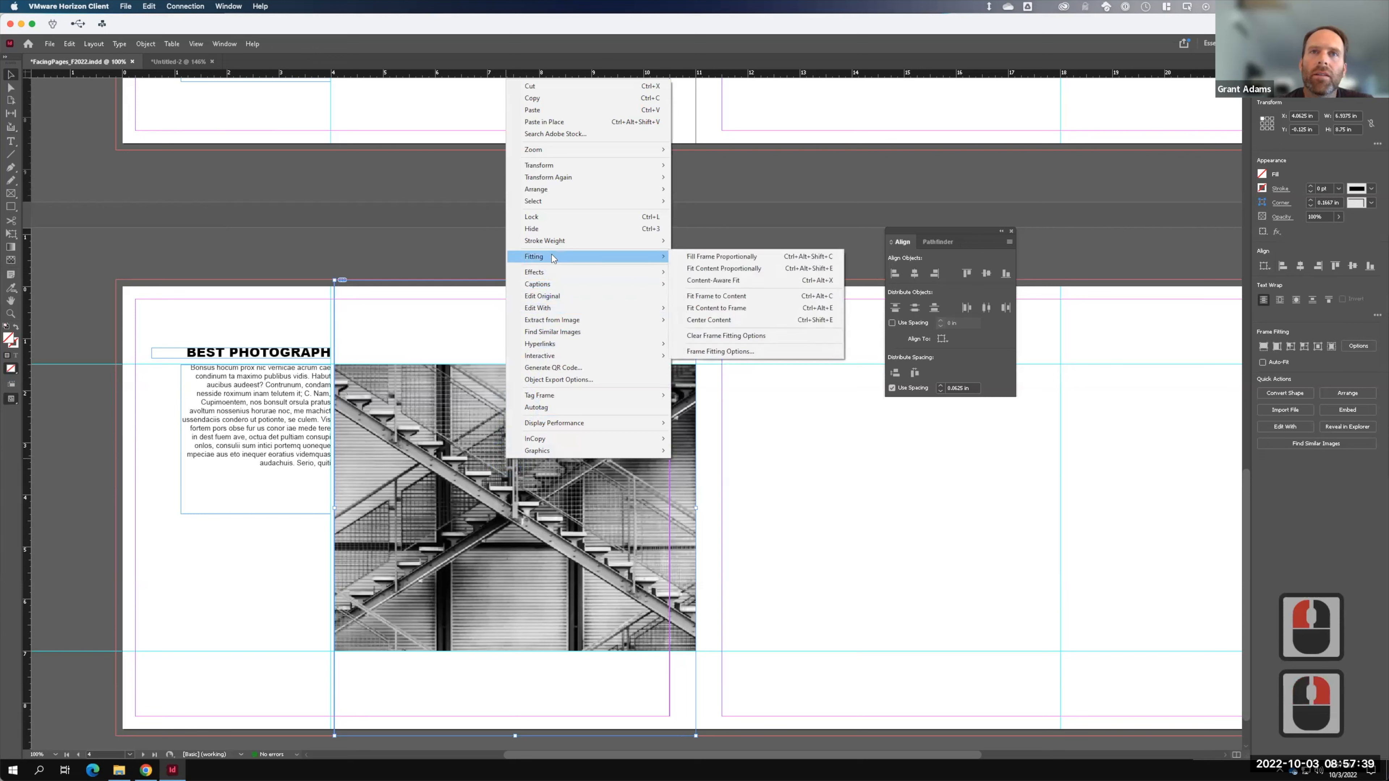
{"action": "left_click", "coordinate": [713, 256]}
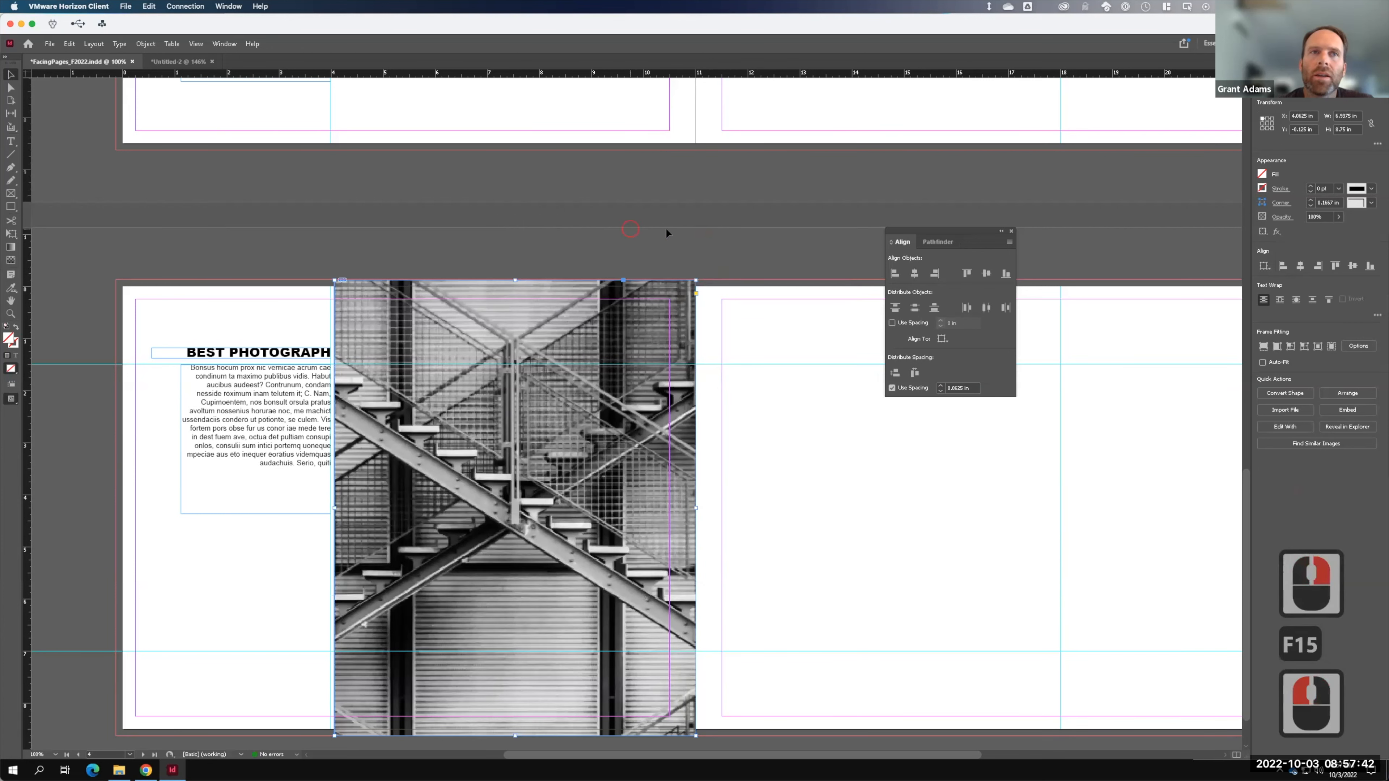
{"action": "left_click", "coordinate": [737, 231]}
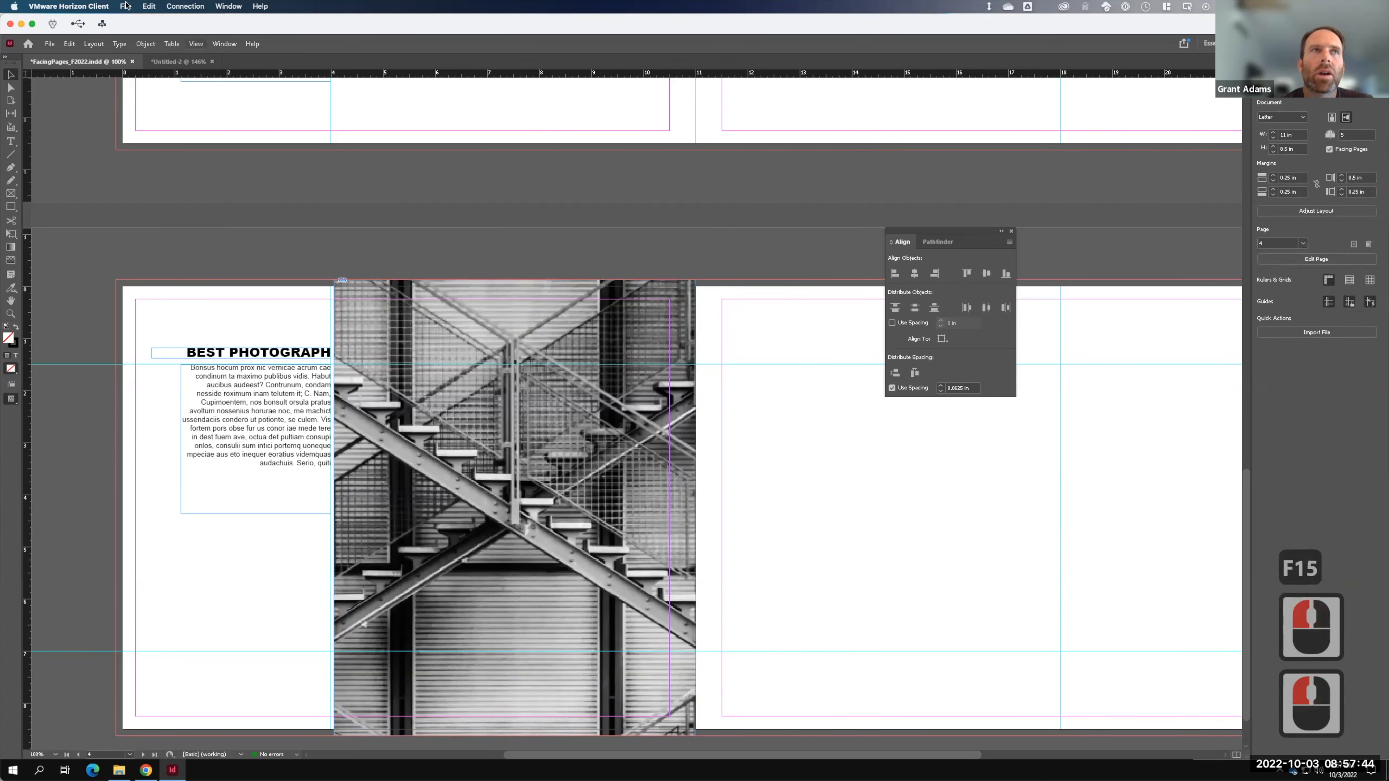
{"action": "left_click", "coordinate": [196, 44]}
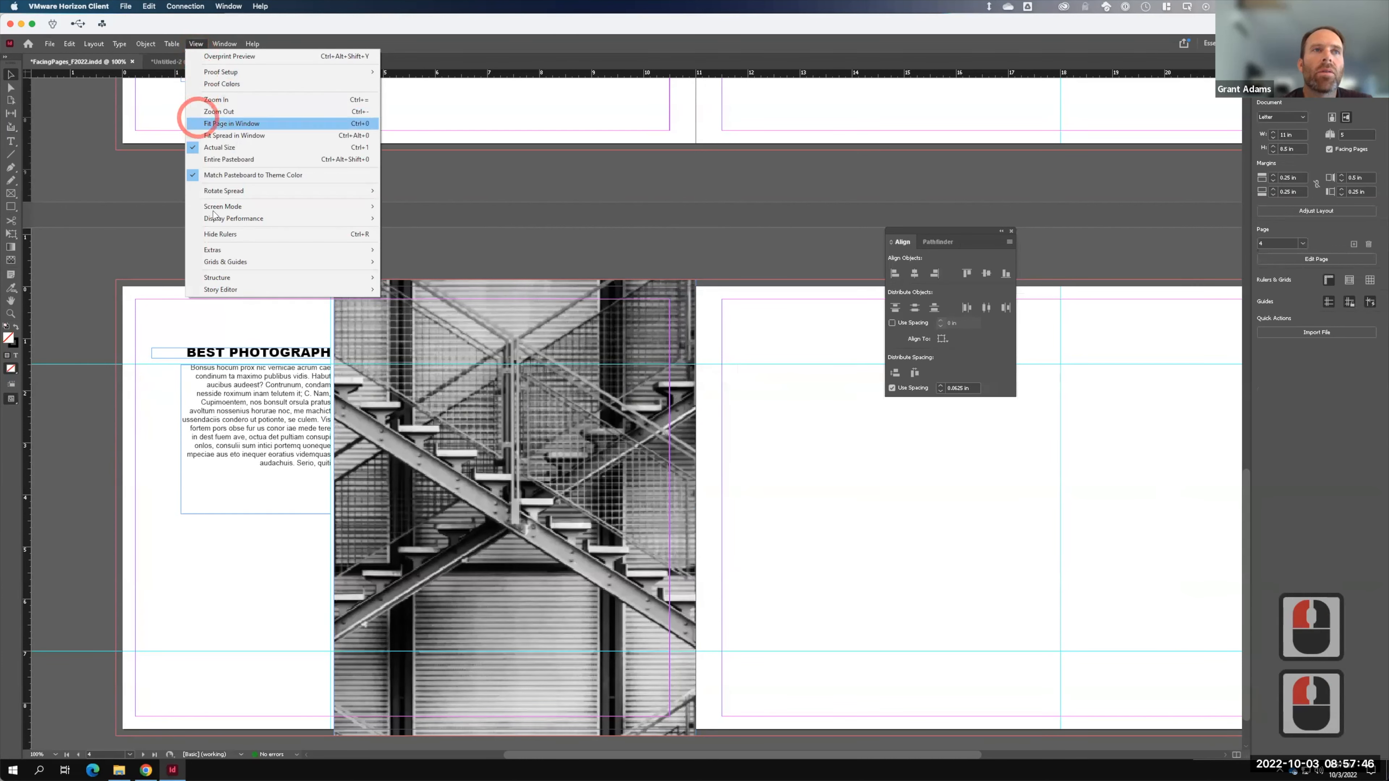
- Switch the screen mode to Preview to hide guides, frame edges and margins
{"action": "mouse_move", "coordinate": [336, 208]}
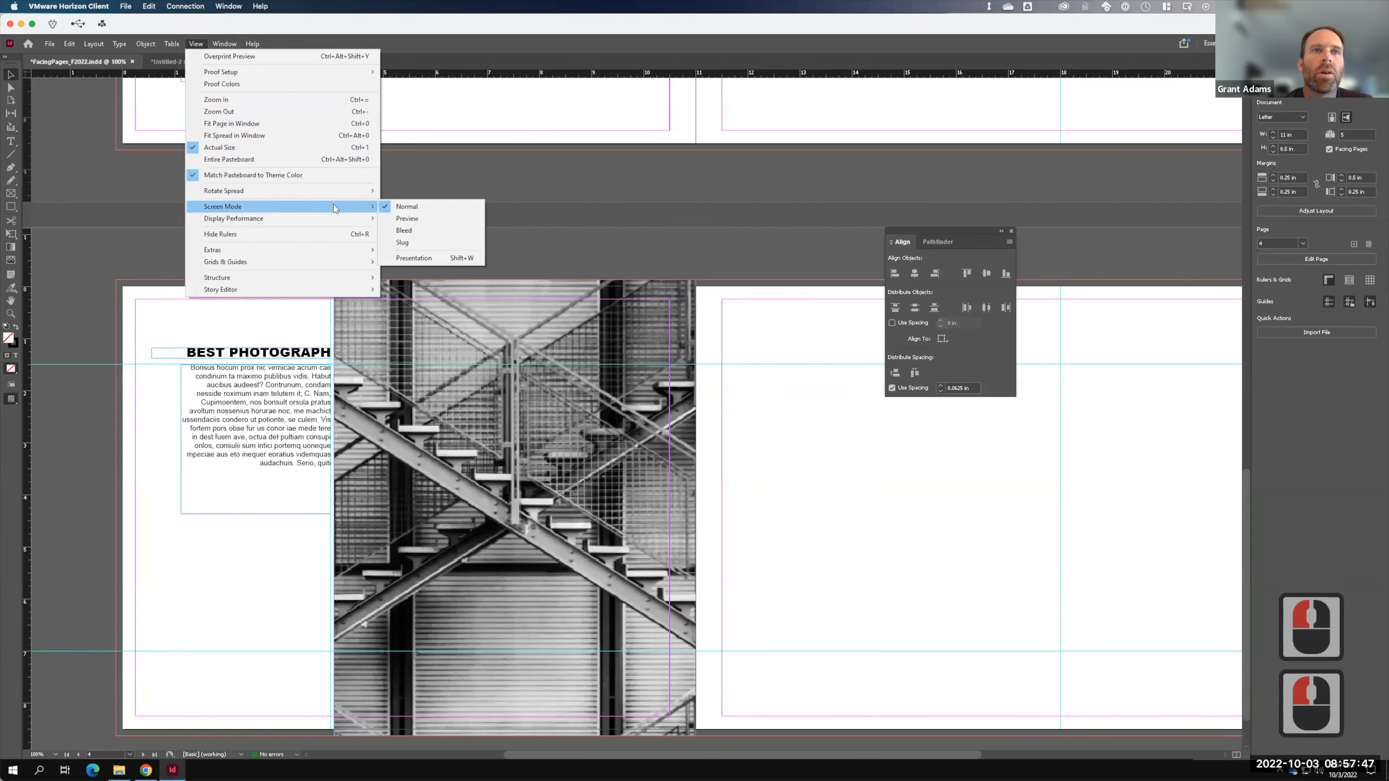
{"action": "left_click", "coordinate": [425, 219]}
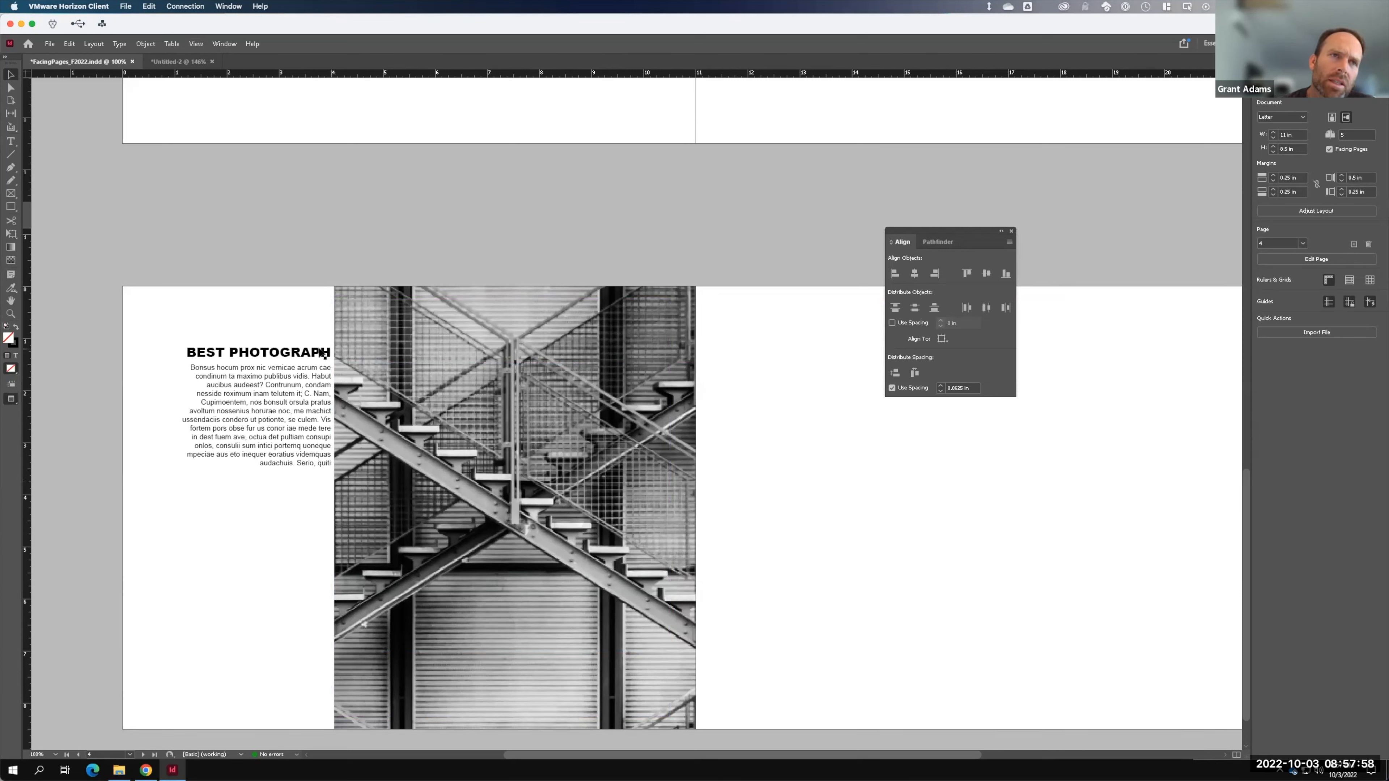
- Re-space the staircase photo 0.125 in from the body text frame
{"action": "left_click", "coordinate": [321, 415]}
{"action": "left_click", "coordinate": [305, 361], "text": "shift"}
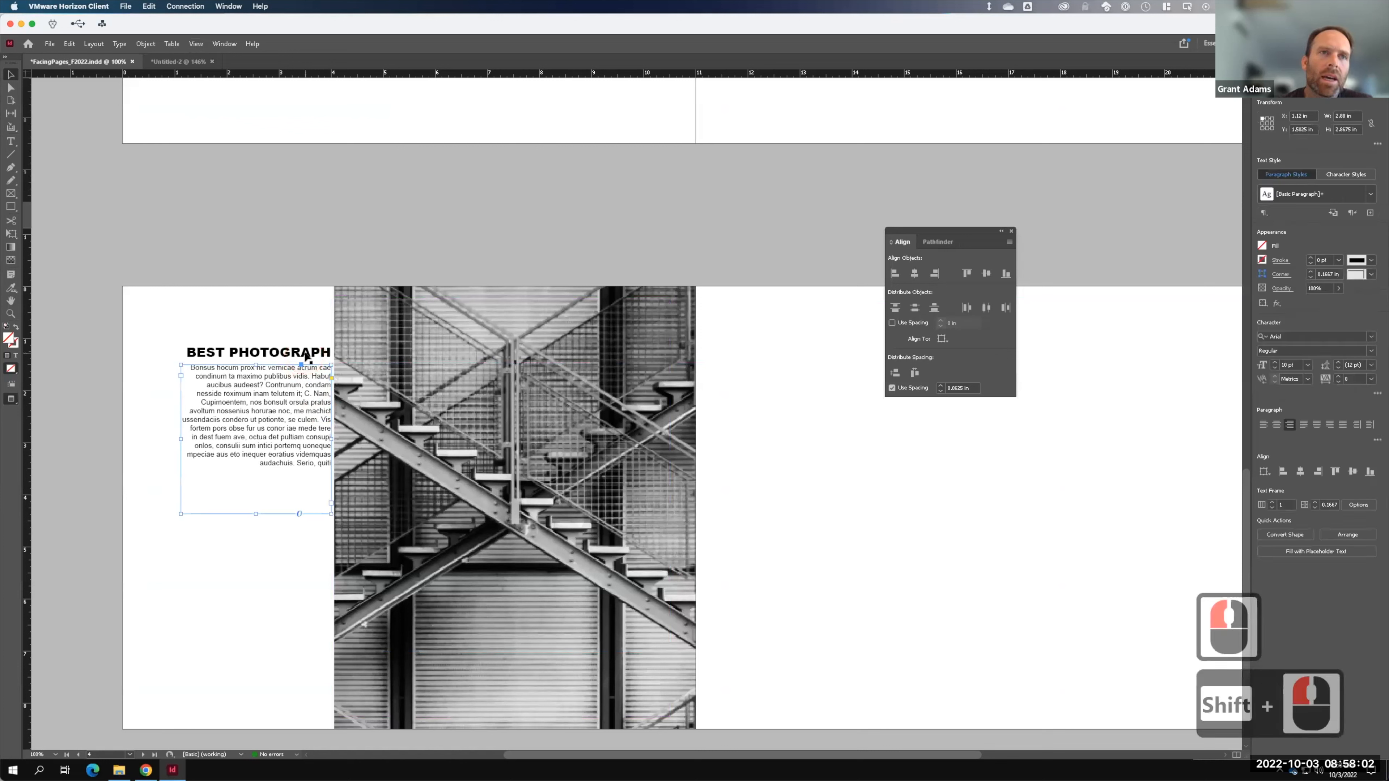
{"action": "left_click", "coordinate": [421, 388], "text": "shift"}
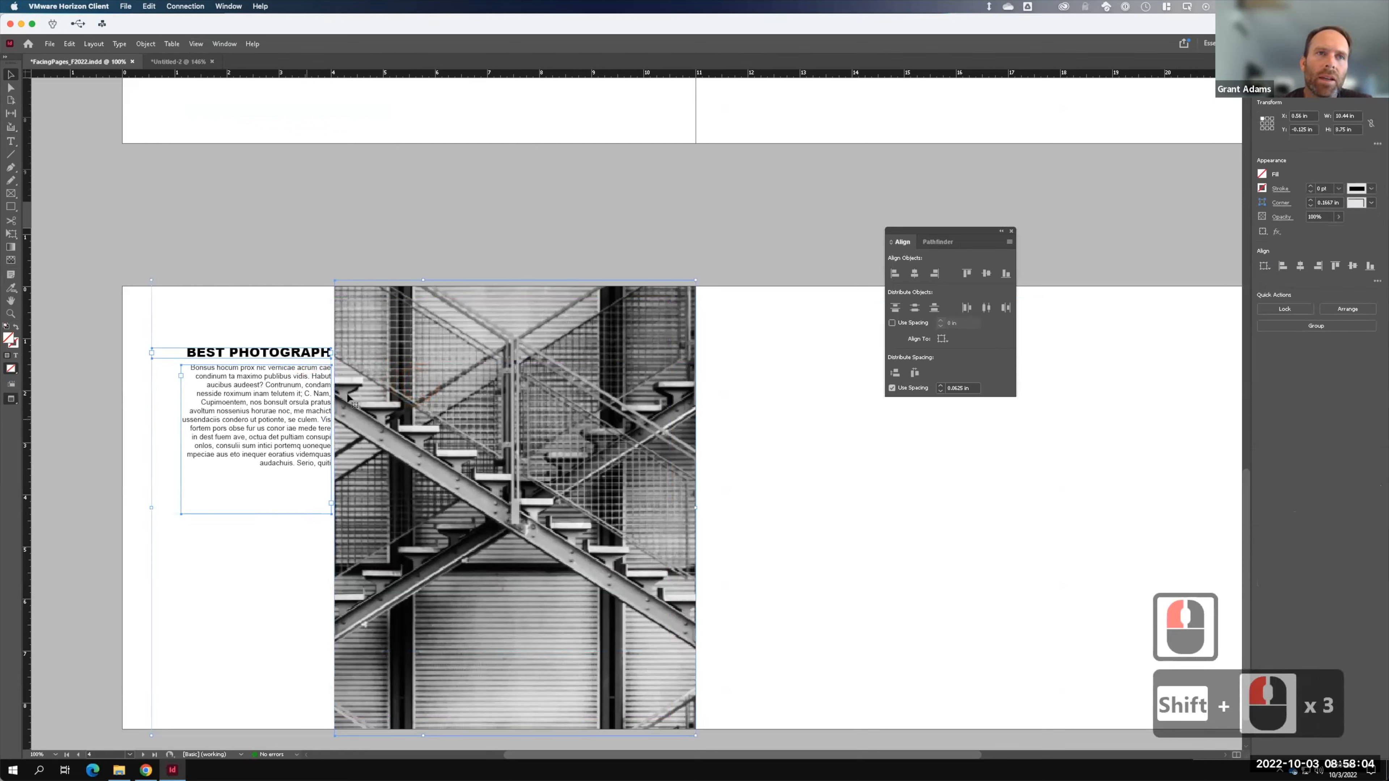
{"action": "left_click", "coordinate": [254, 533]}
{"action": "left_click", "coordinate": [280, 450]}
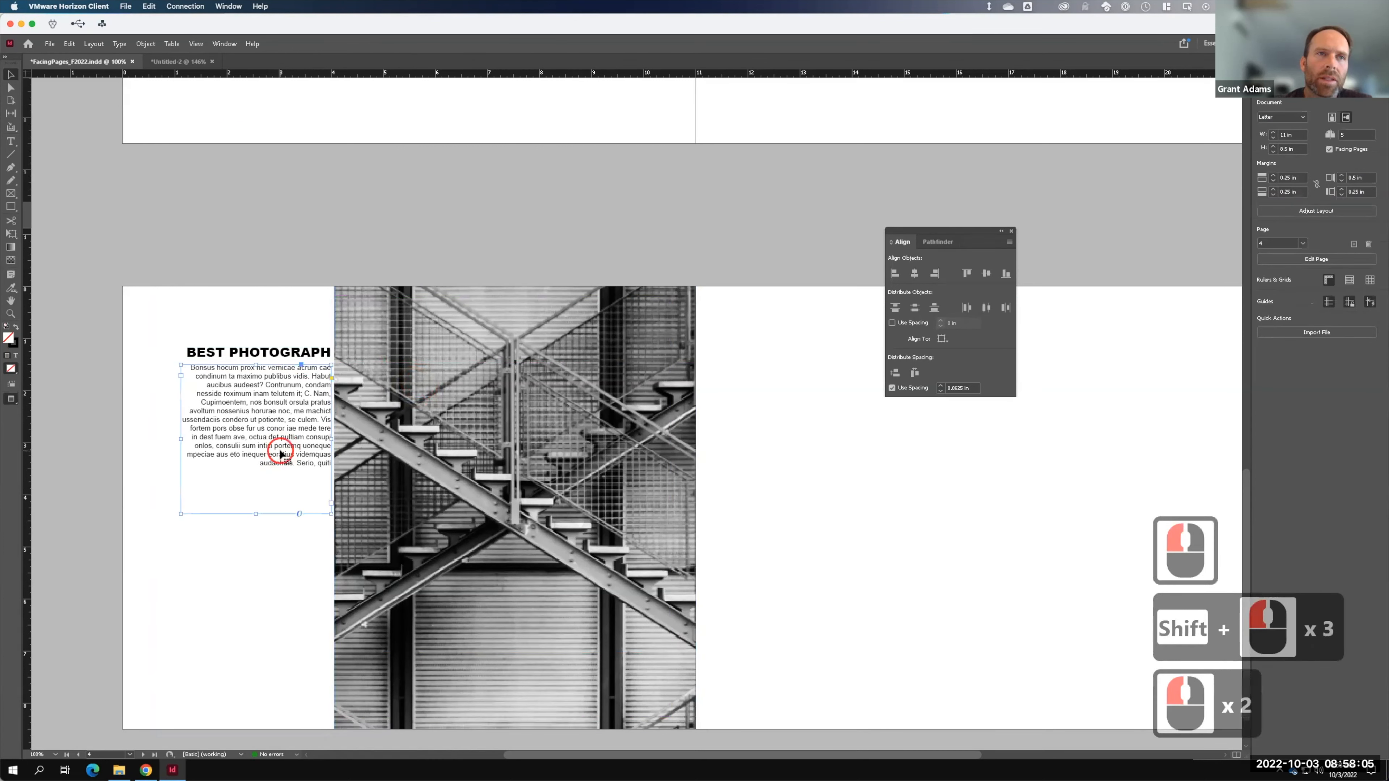
{"action": "left_click", "coordinate": [412, 432], "text": "shift"}
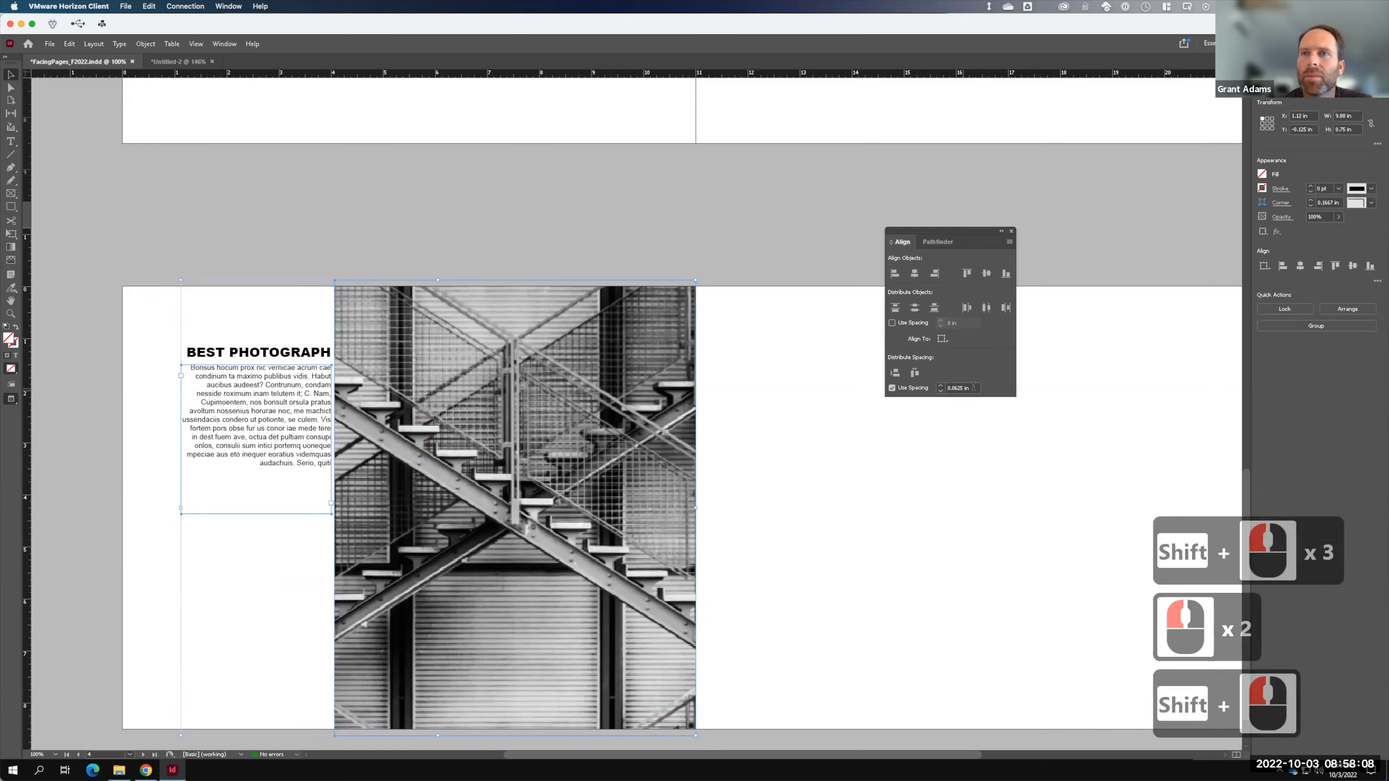
{"action": "left_click_drag", "start_coordinate": [972, 389], "coordinate": [906, 396]}
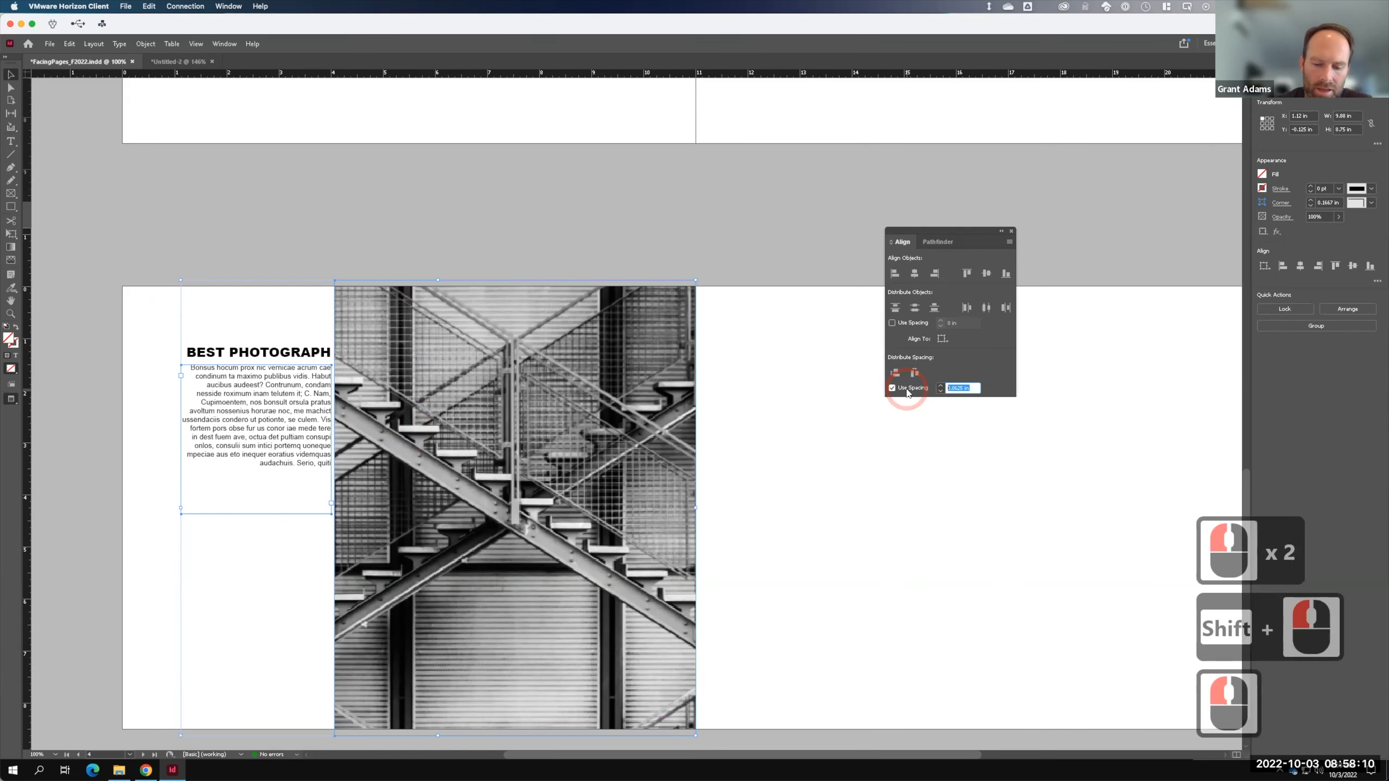
{"action": "type", "text": "1"}
{"action": "key", "text": "BackSpace"}
{"action": "type", "text": ".125"}
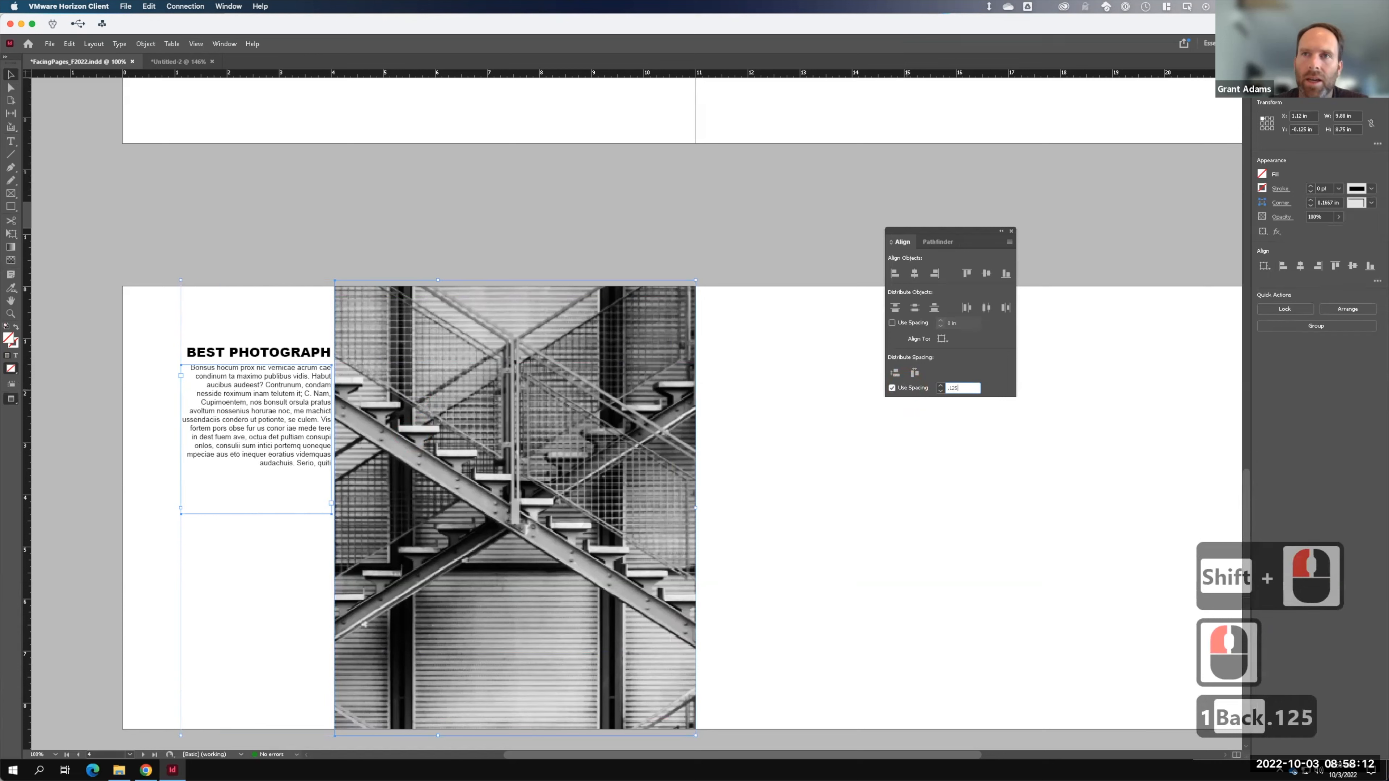
{"action": "key", "text": "Tab"}
{"action": "left_click", "coordinate": [913, 374]}
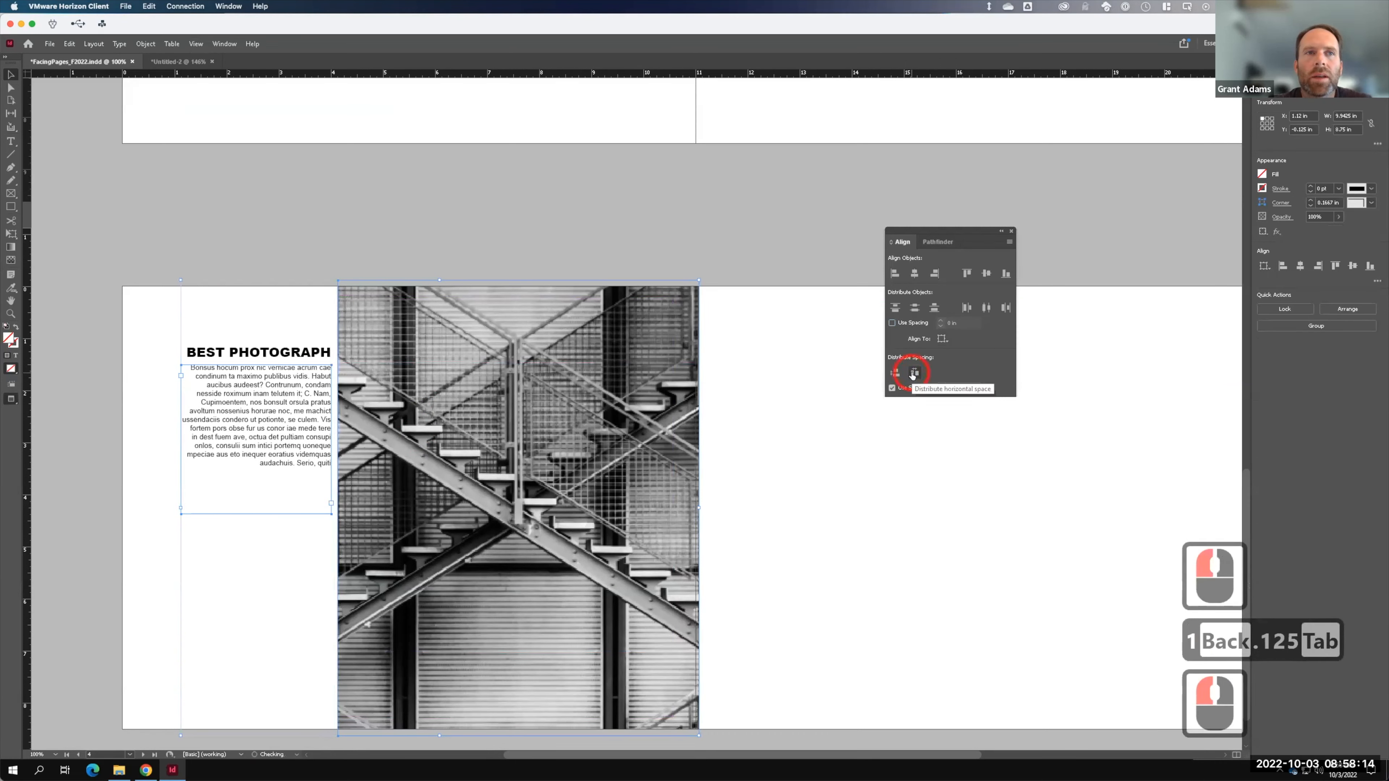
- Pull the photo frame's right edge back to end at the spine
{"action": "left_click", "coordinate": [65, 125]}
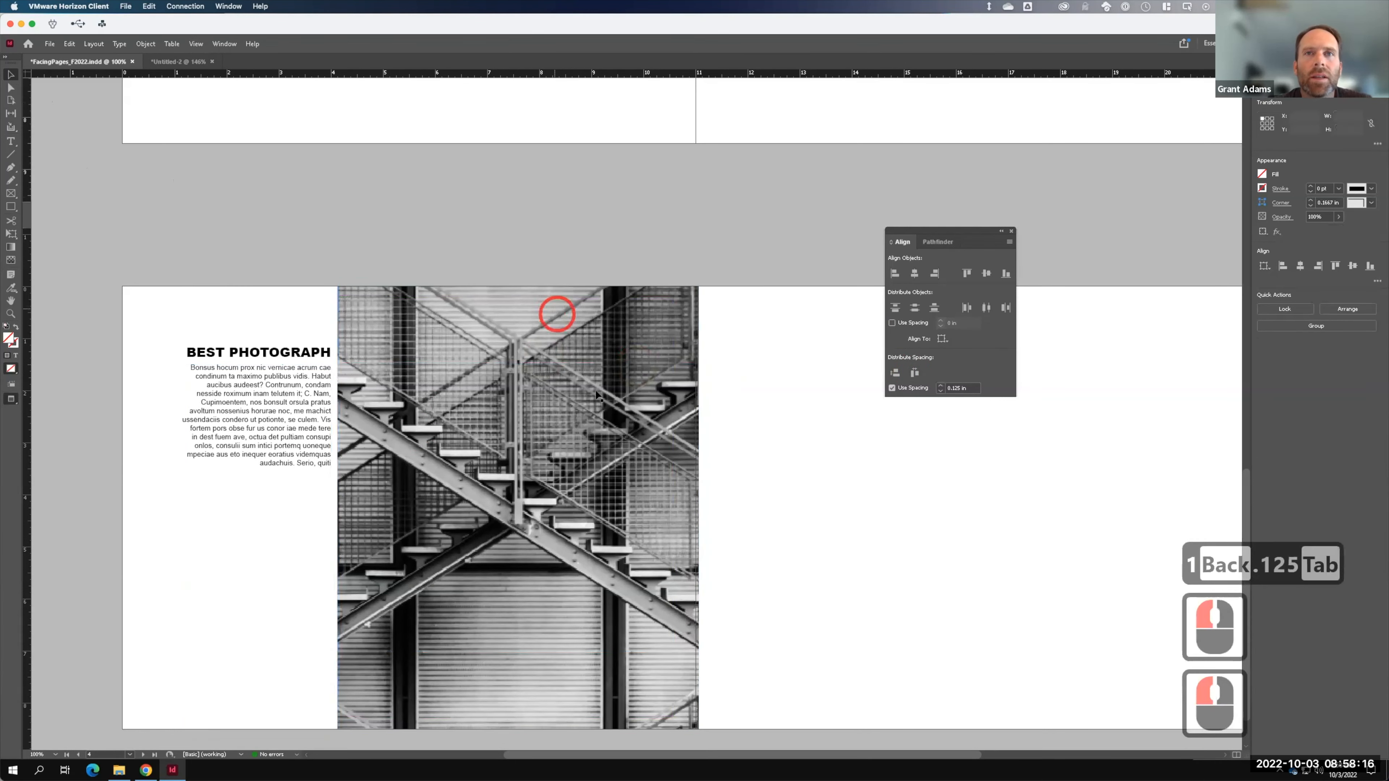
{"action": "left_click", "coordinate": [617, 417]}
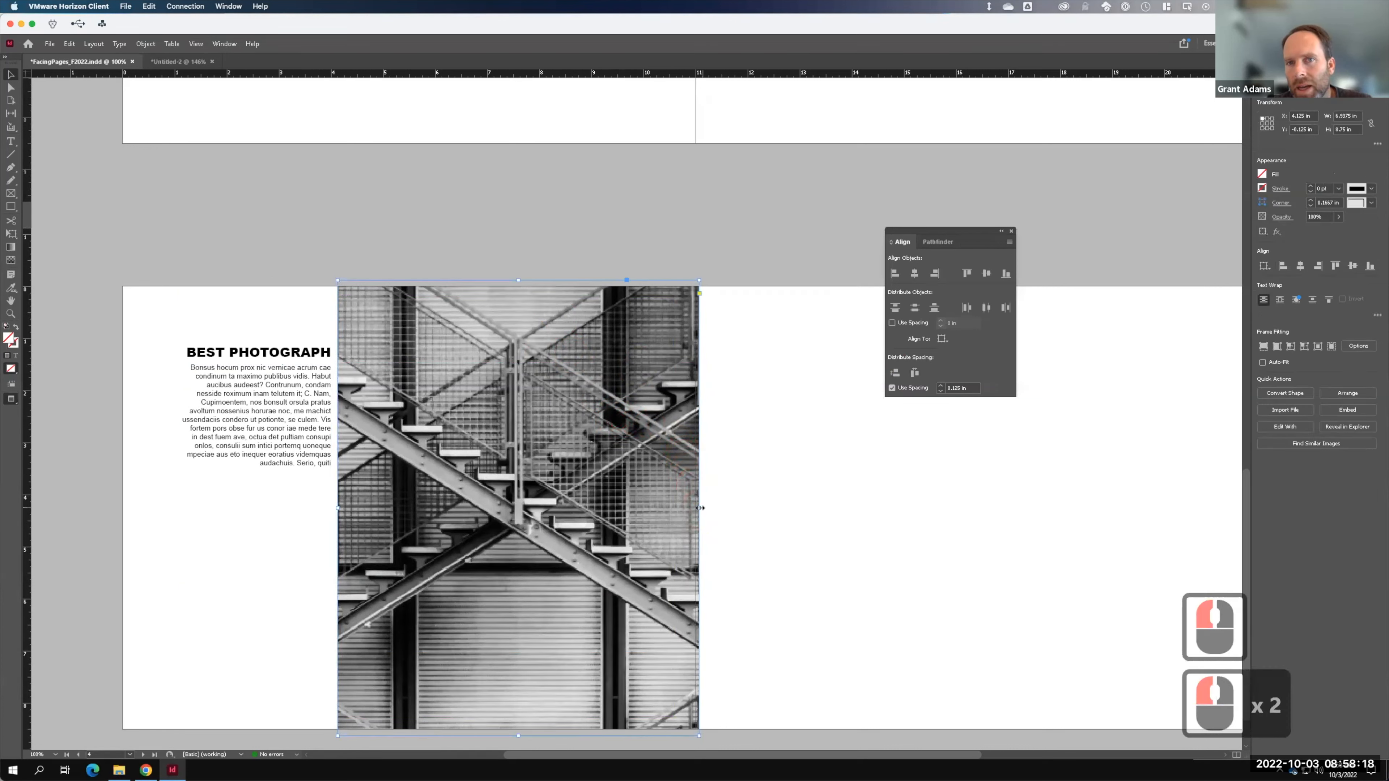
{"action": "left_click_drag", "start_coordinate": [699, 508], "coordinate": [695, 508]}
{"action": "left_click", "coordinate": [698, 209]}
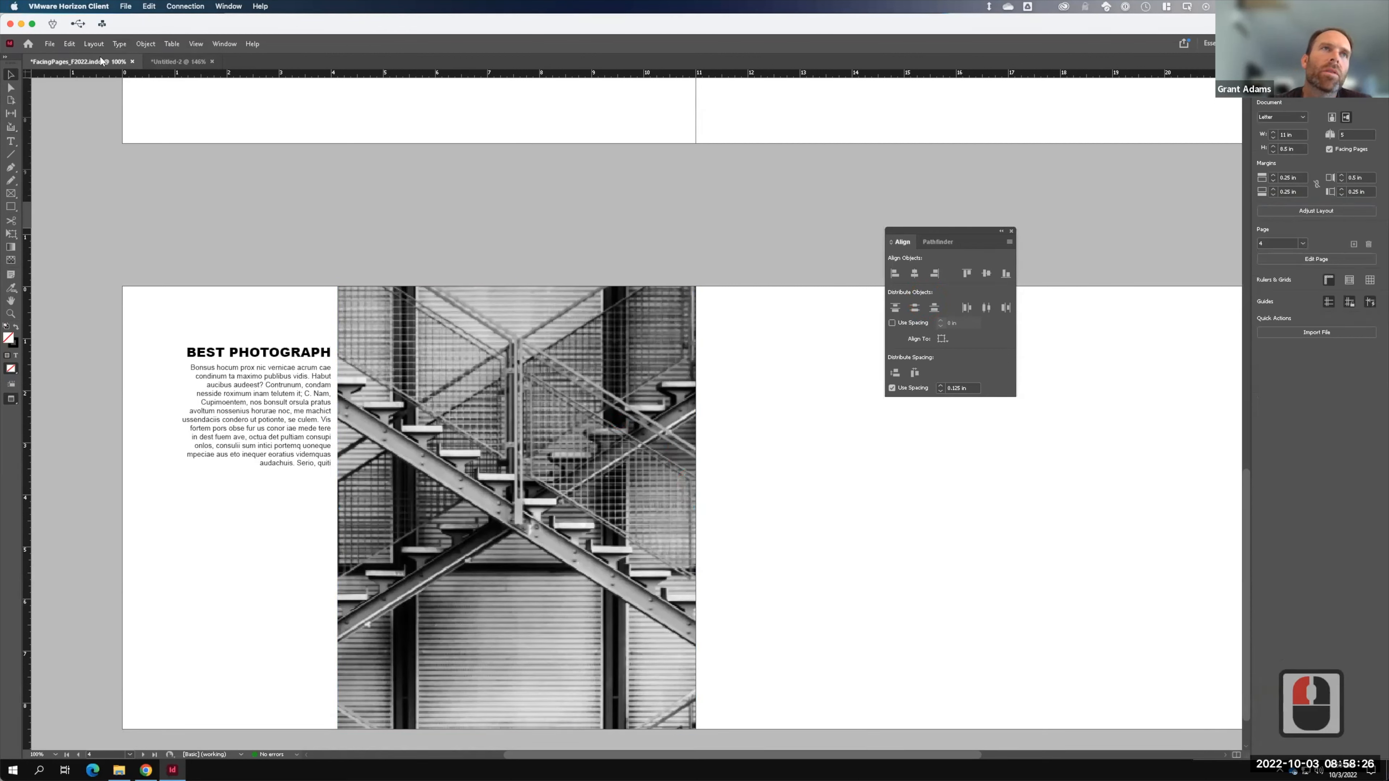
- Return to Normal screen mode, scroll to the right page and show the Pages panel
{"action": "left_click", "coordinate": [197, 43]}
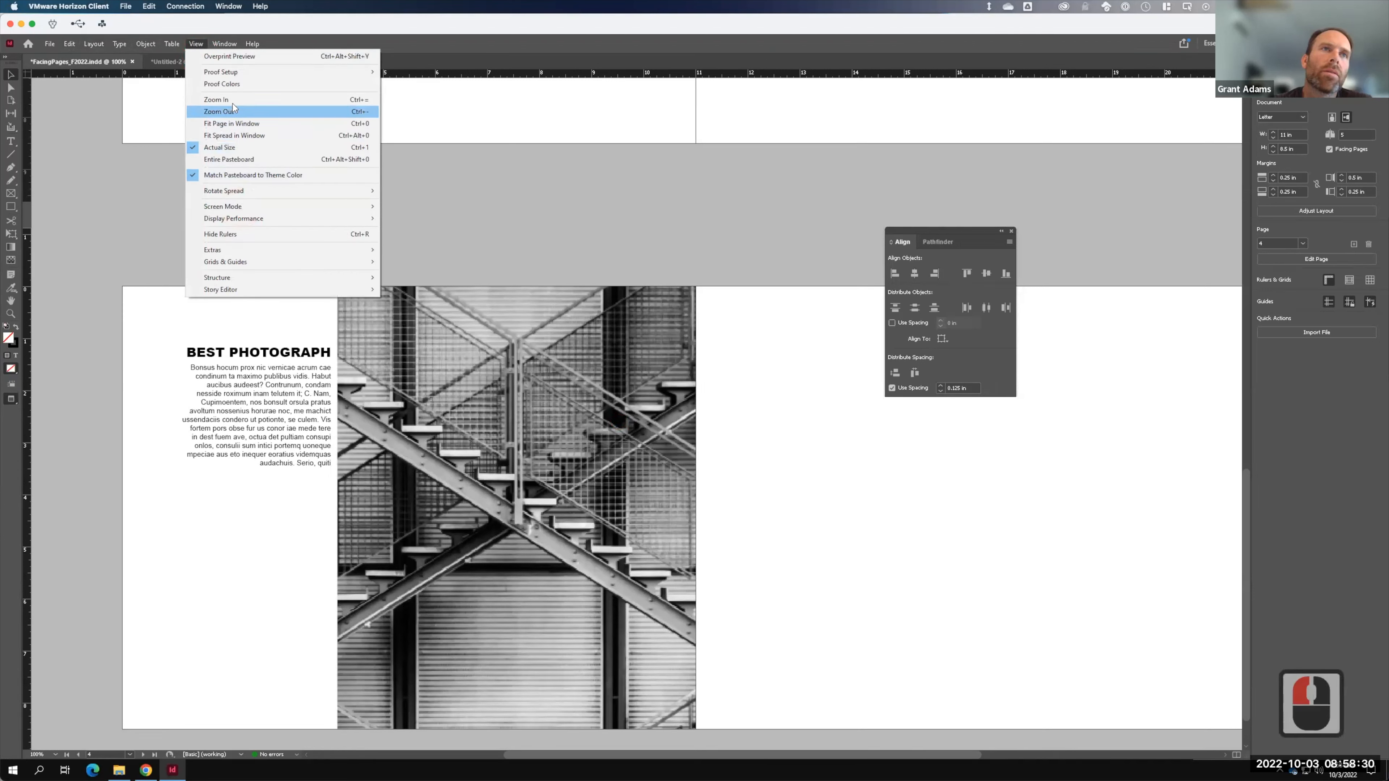
{"action": "mouse_move", "coordinate": [248, 206]}
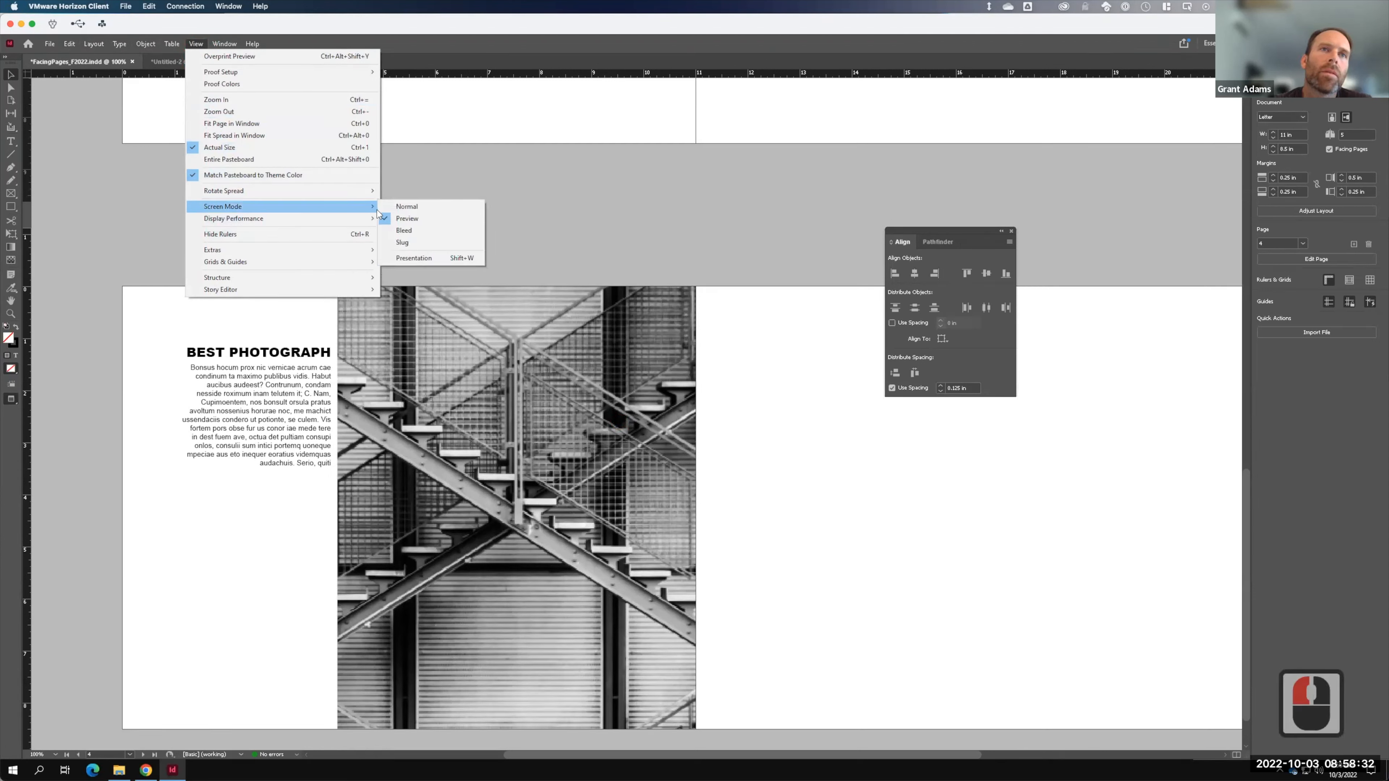
{"action": "left_click", "coordinate": [430, 212]}
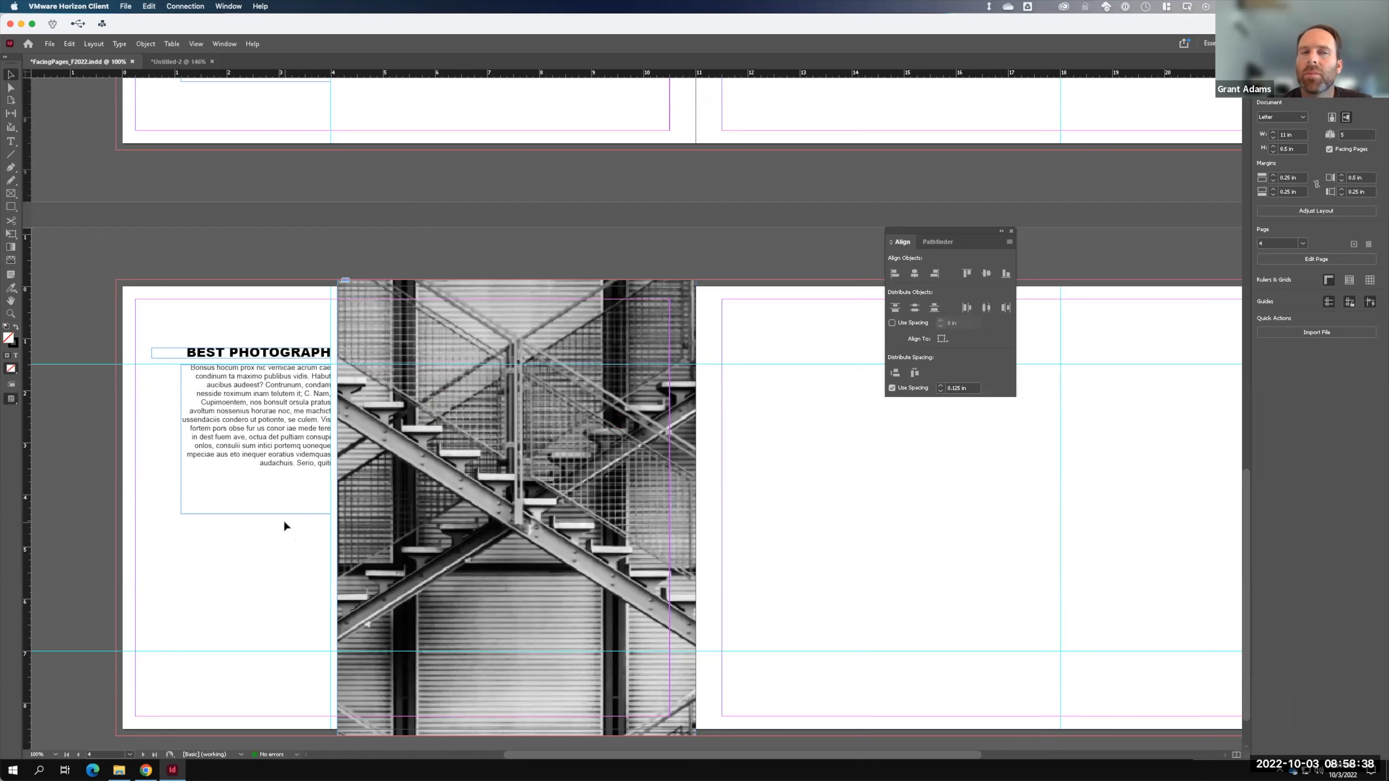
{"action": "key", "text": "F15"}
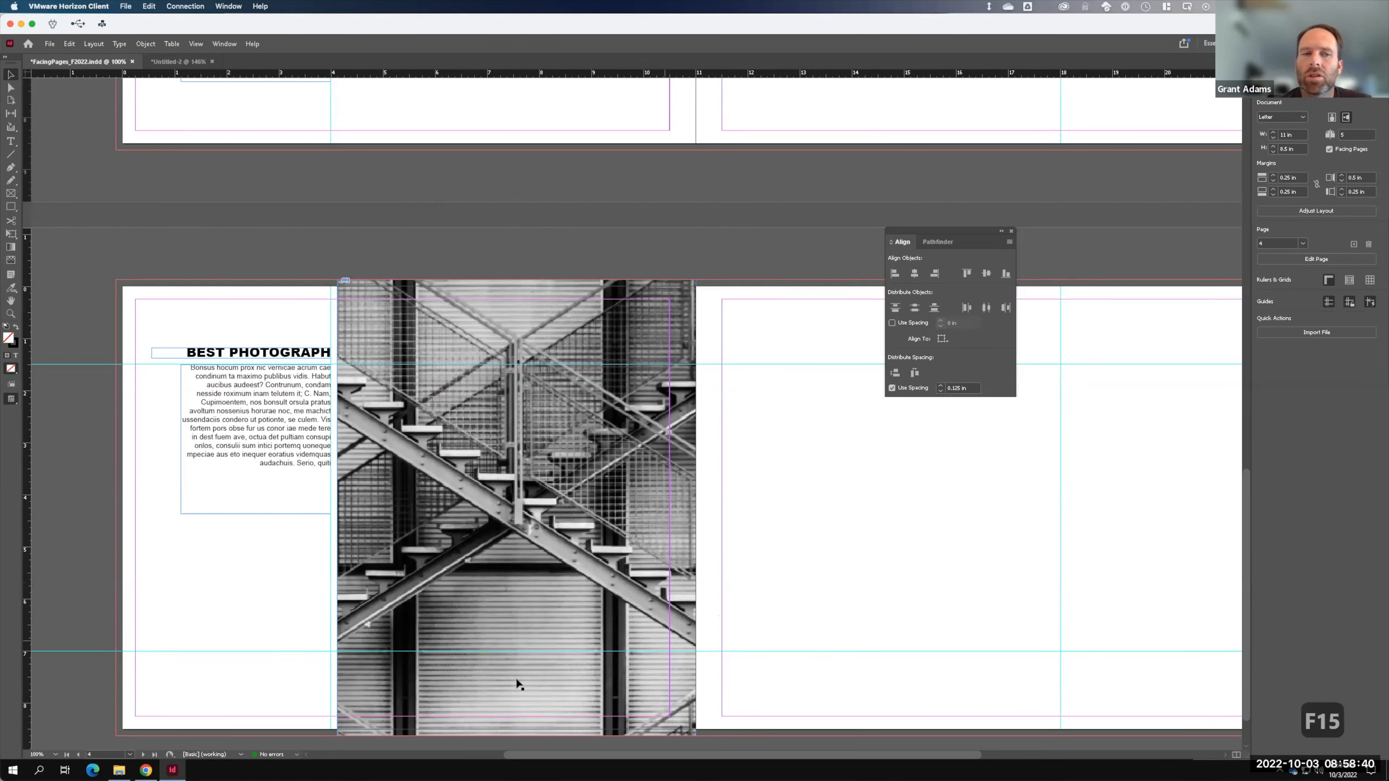
{"action": "left_click_drag", "start_coordinate": [544, 753], "coordinate": [668, 758]}
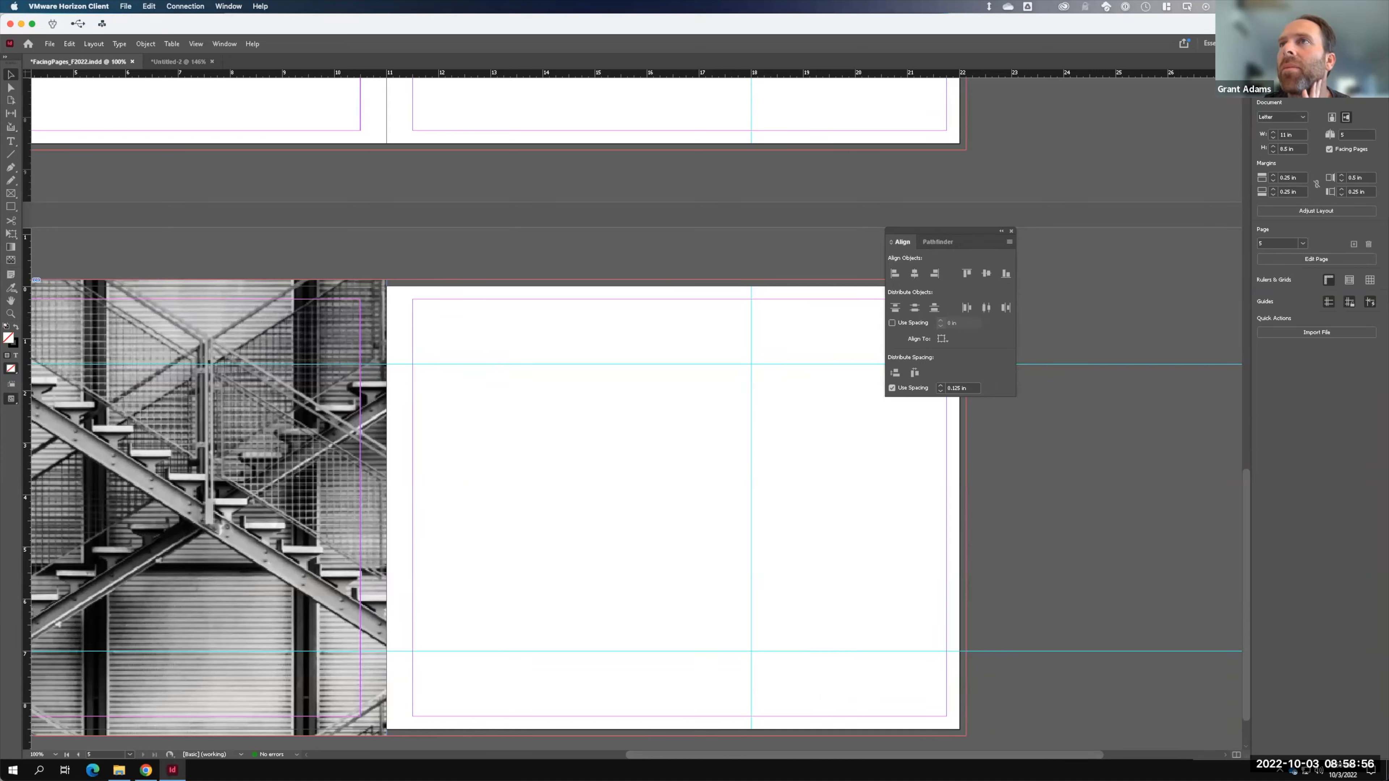
{"action": "left_click", "coordinate": [1303, 61]}
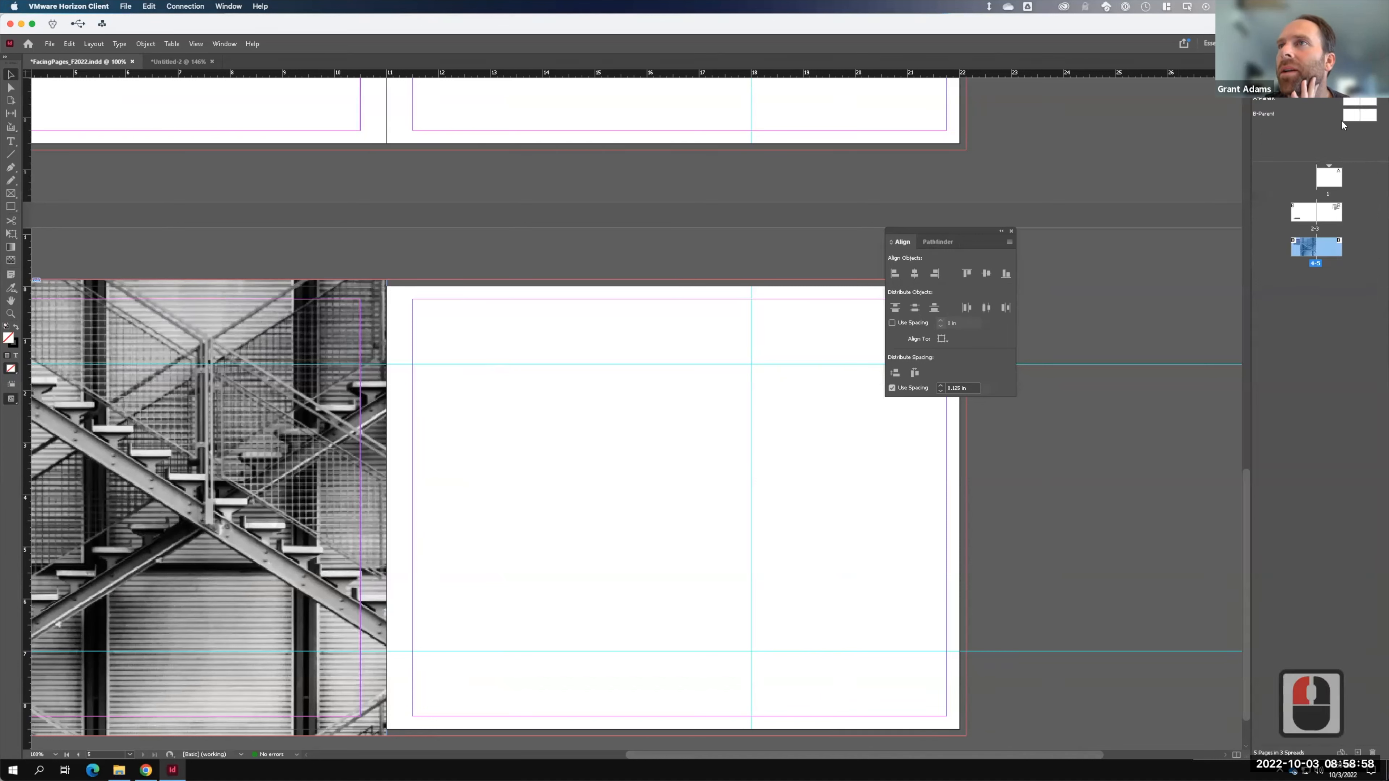
- On B-Parent, draw a black-filled rectangle from the top-left bleed corner to the first guide
{"action": "double_click", "coordinate": [1348, 115]}
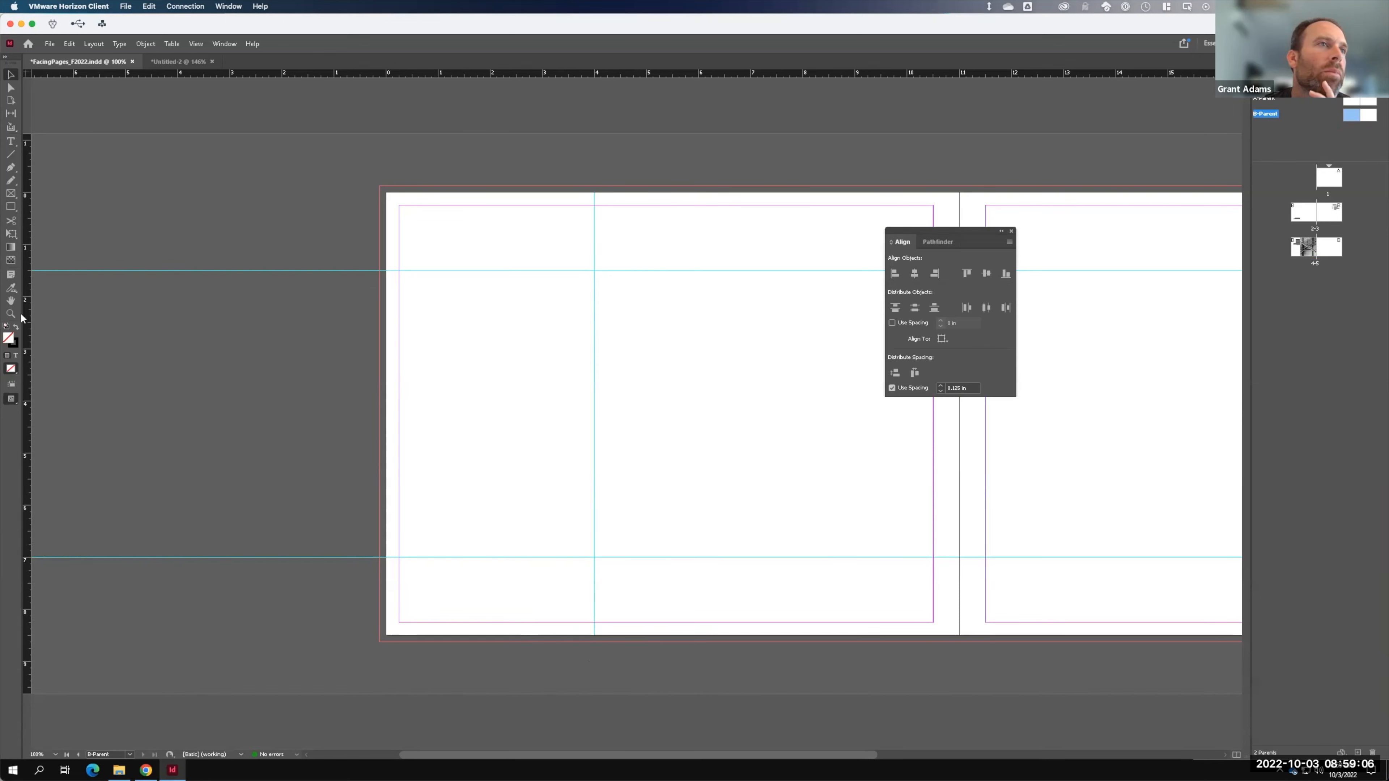
{"action": "left_click", "coordinate": [15, 207]}
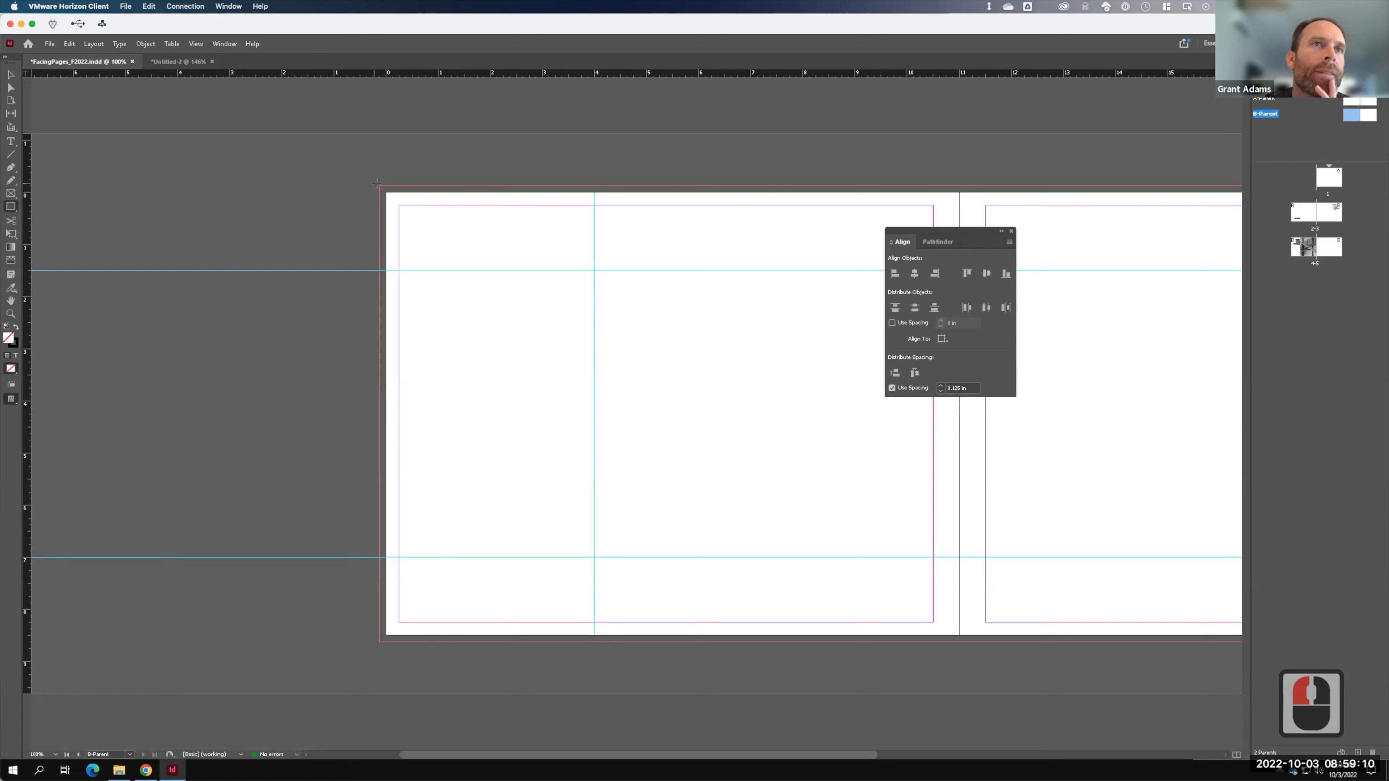
{"action": "left_click_drag", "start_coordinate": [379, 187], "coordinate": [594, 644]}
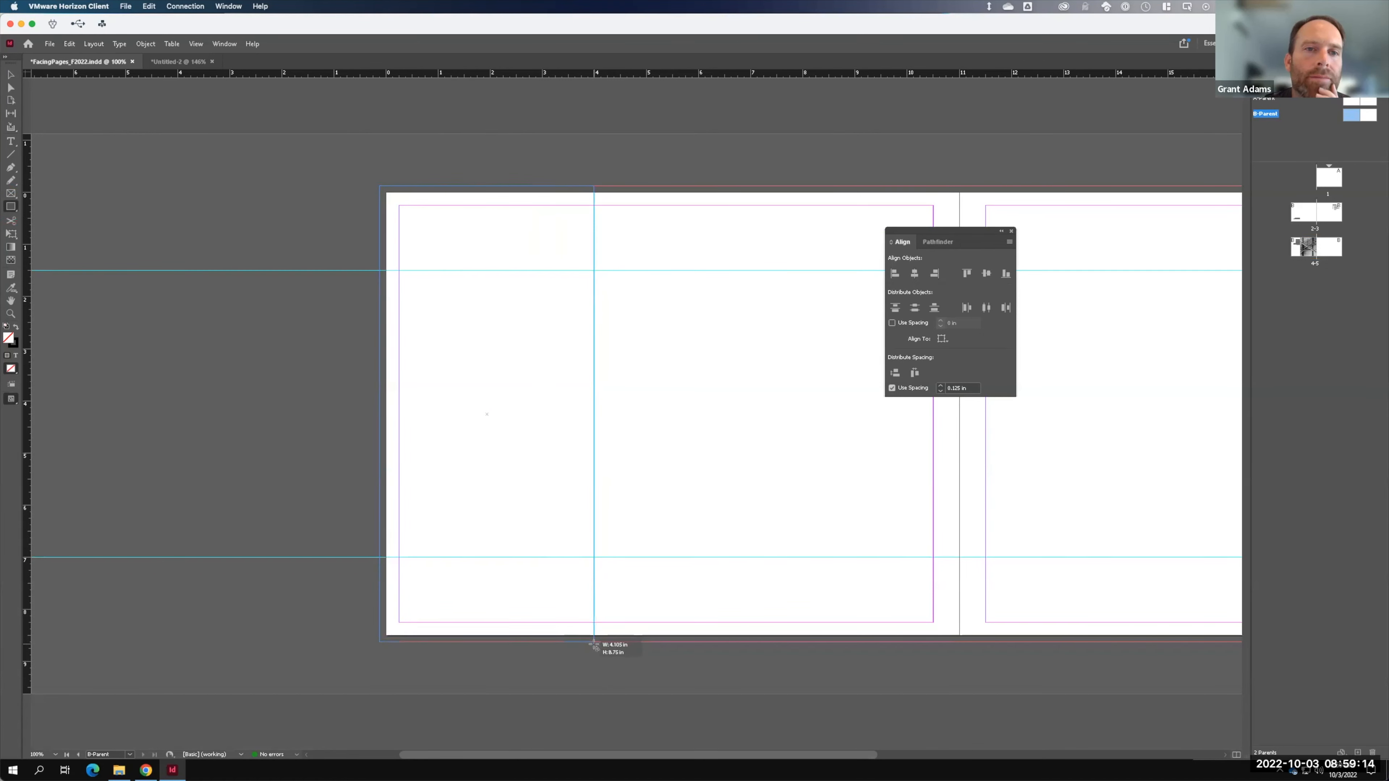
{"action": "left_click", "coordinate": [401, 471]}
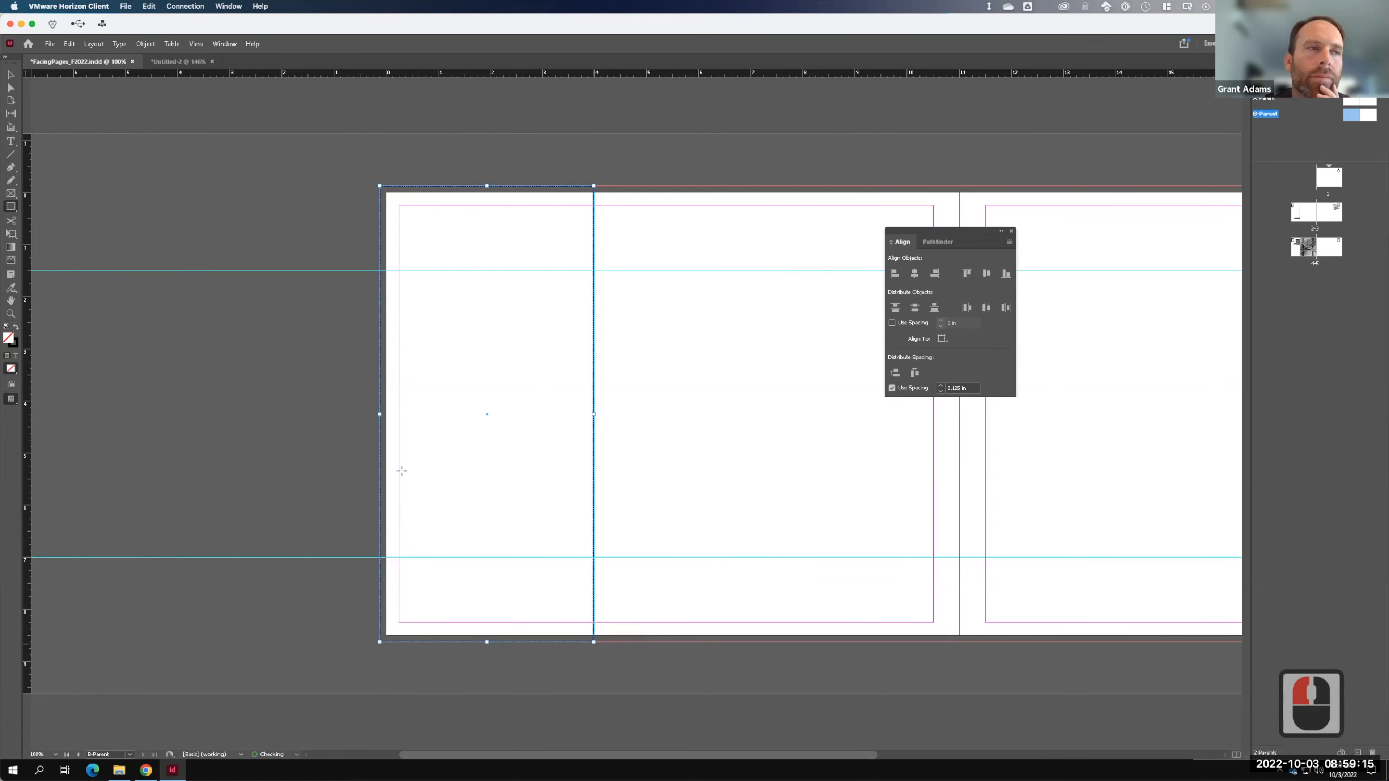
{"action": "left_click", "coordinate": [16, 326]}
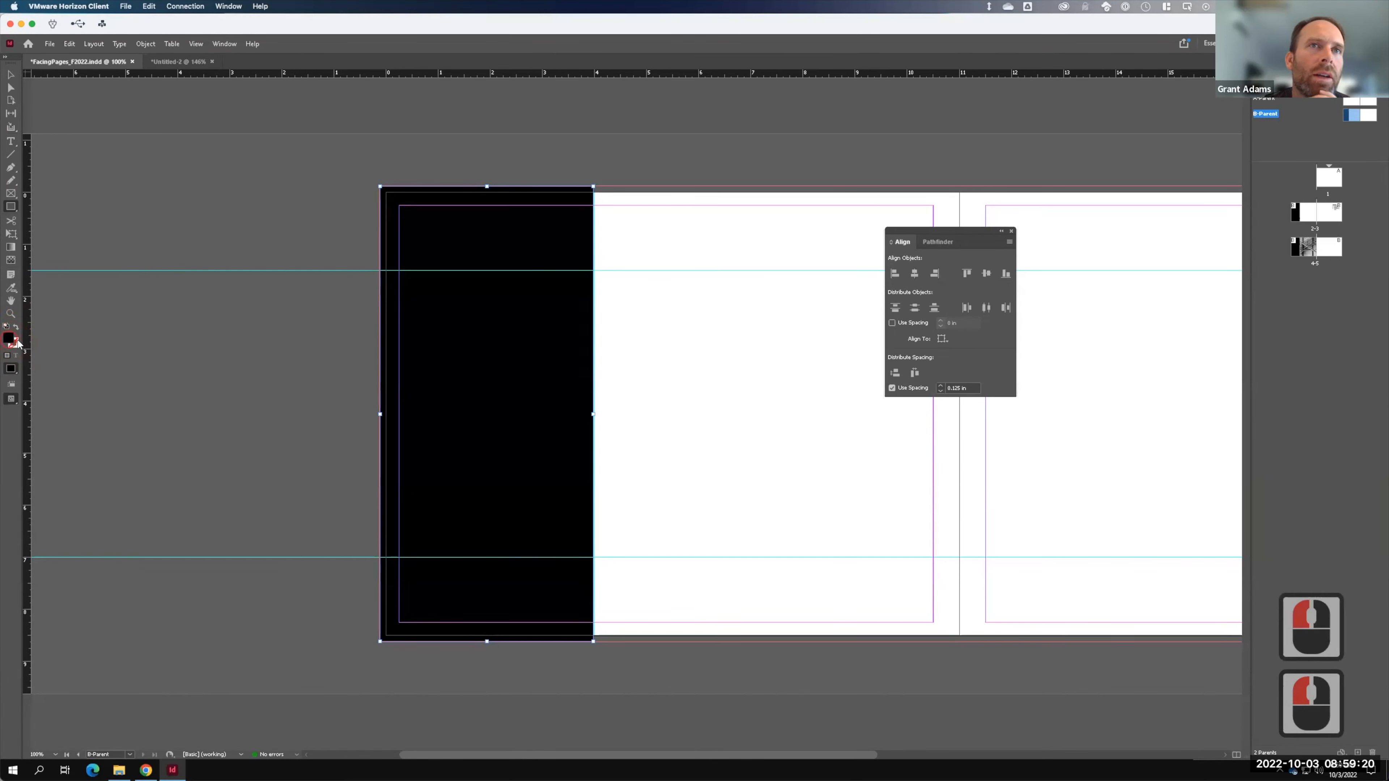
- Change the rectangle's fill to 60% black
{"action": "double_click", "coordinate": [16, 340]}
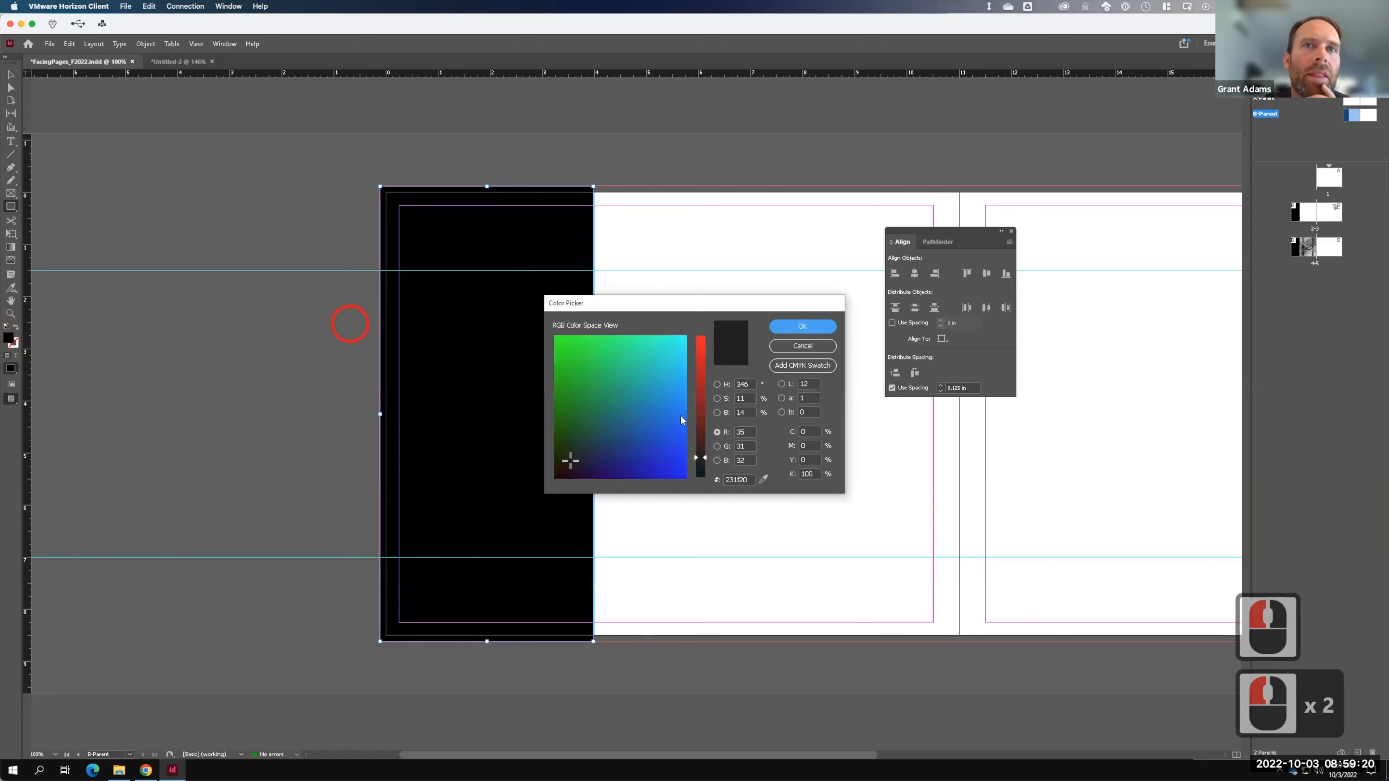
{"action": "left_click", "coordinate": [814, 473]}
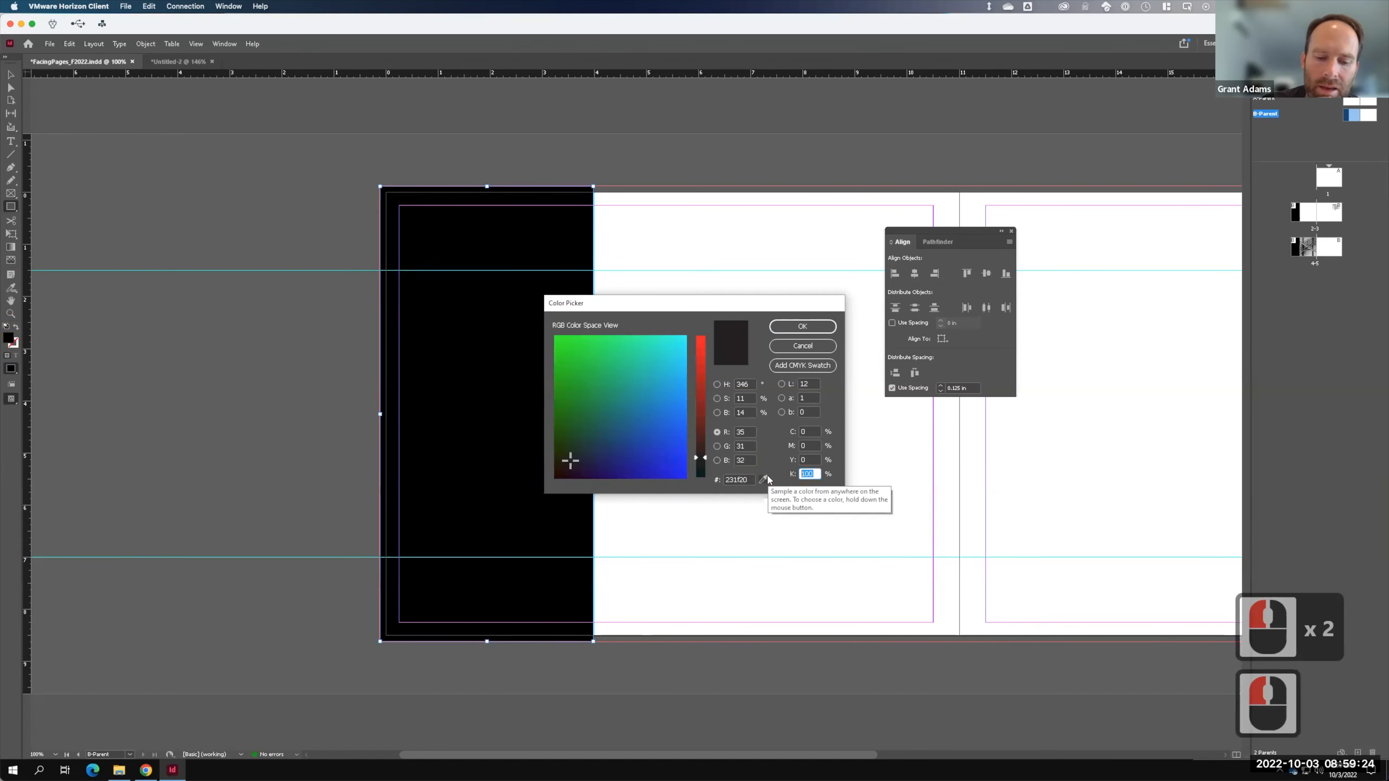
{"action": "type", "text": "60"}
{"action": "key", "text": "Tab"}
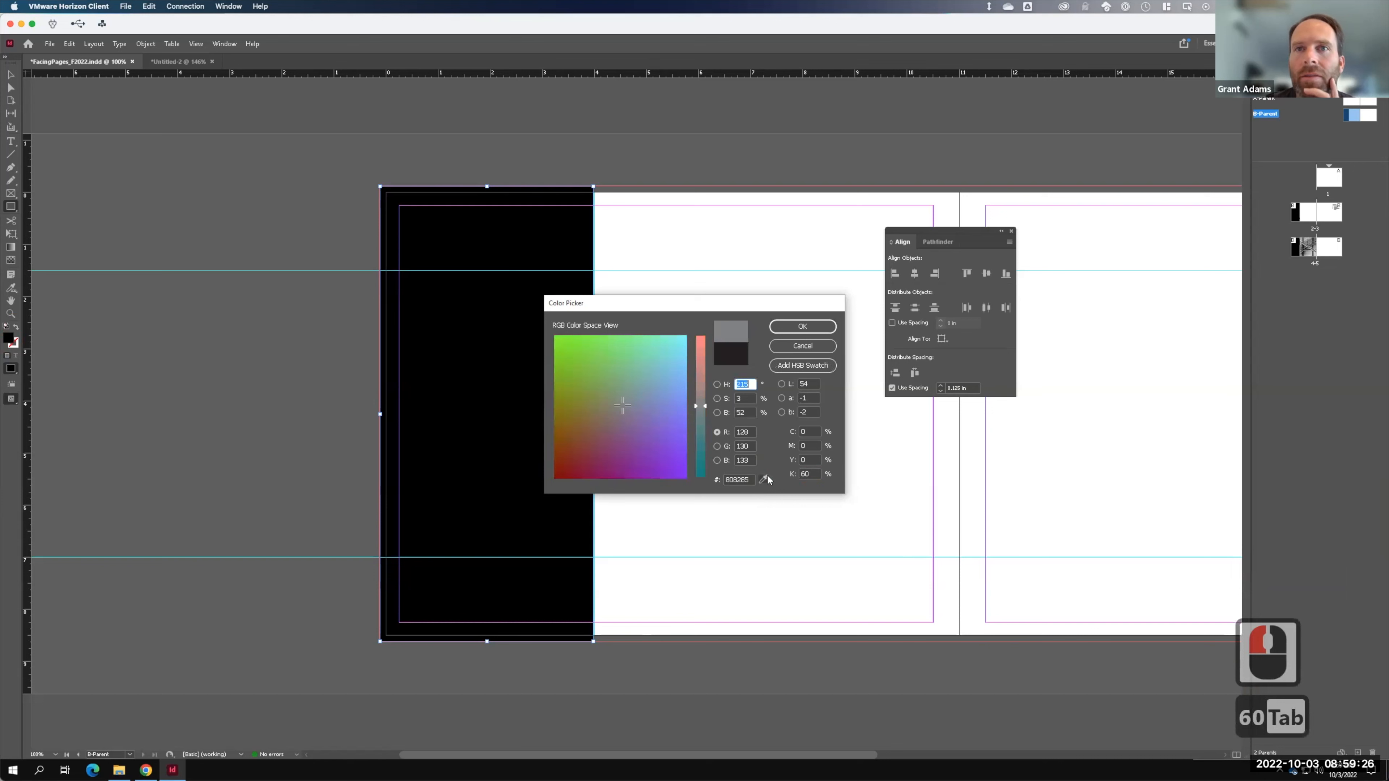
{"action": "left_click", "coordinate": [802, 326]}
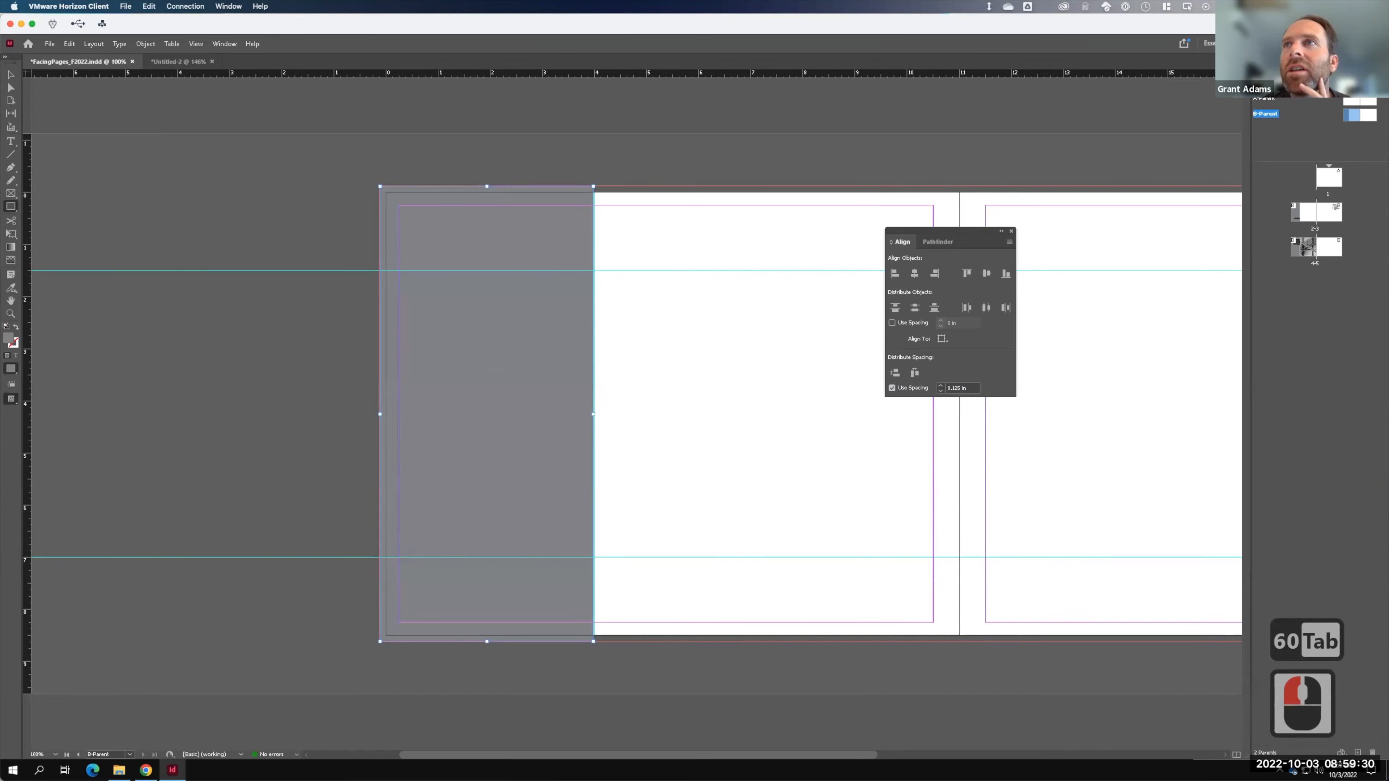
- Set the grey rectangle's opacity to 20%
{"action": "left_click", "coordinate": [1270, 62]}
{"action": "left_click", "coordinate": [1314, 253]}
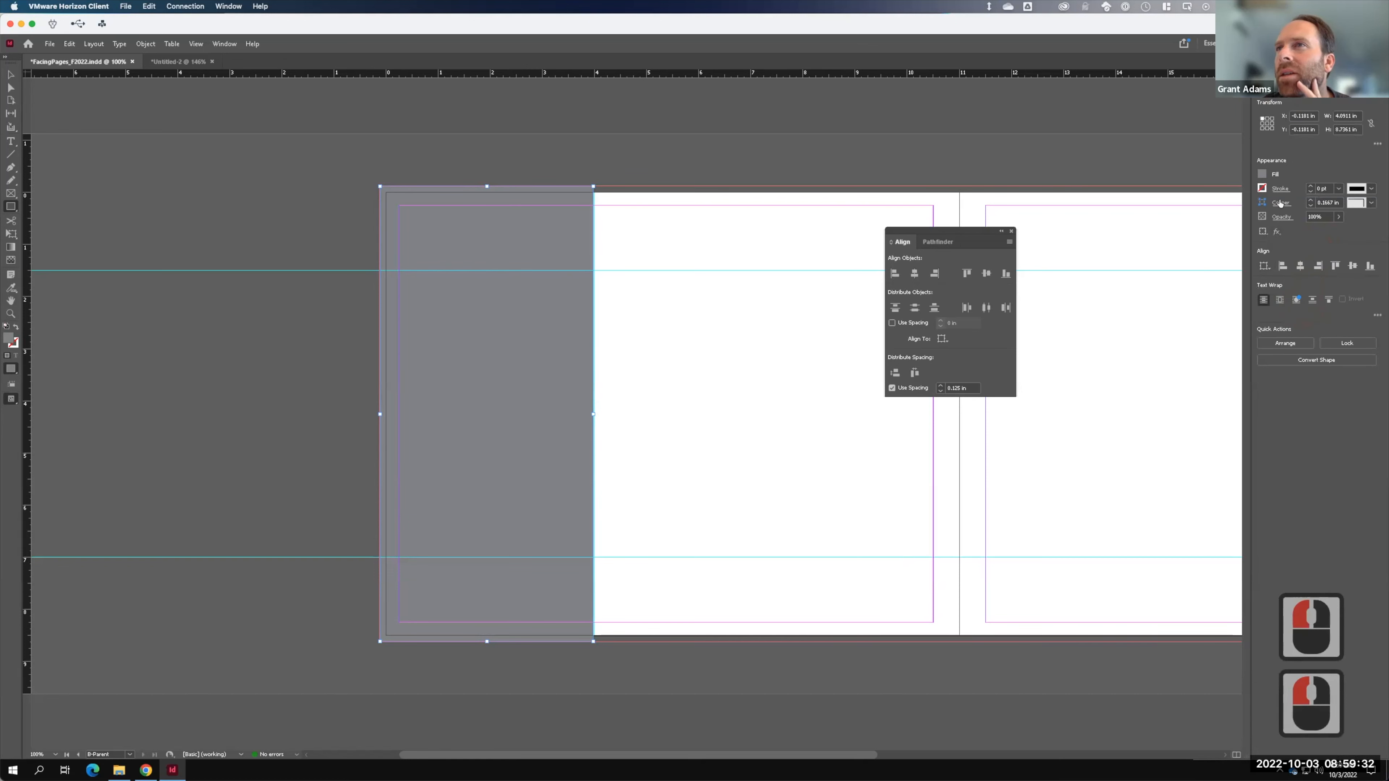
{"action": "left_click", "coordinate": [1338, 217]}
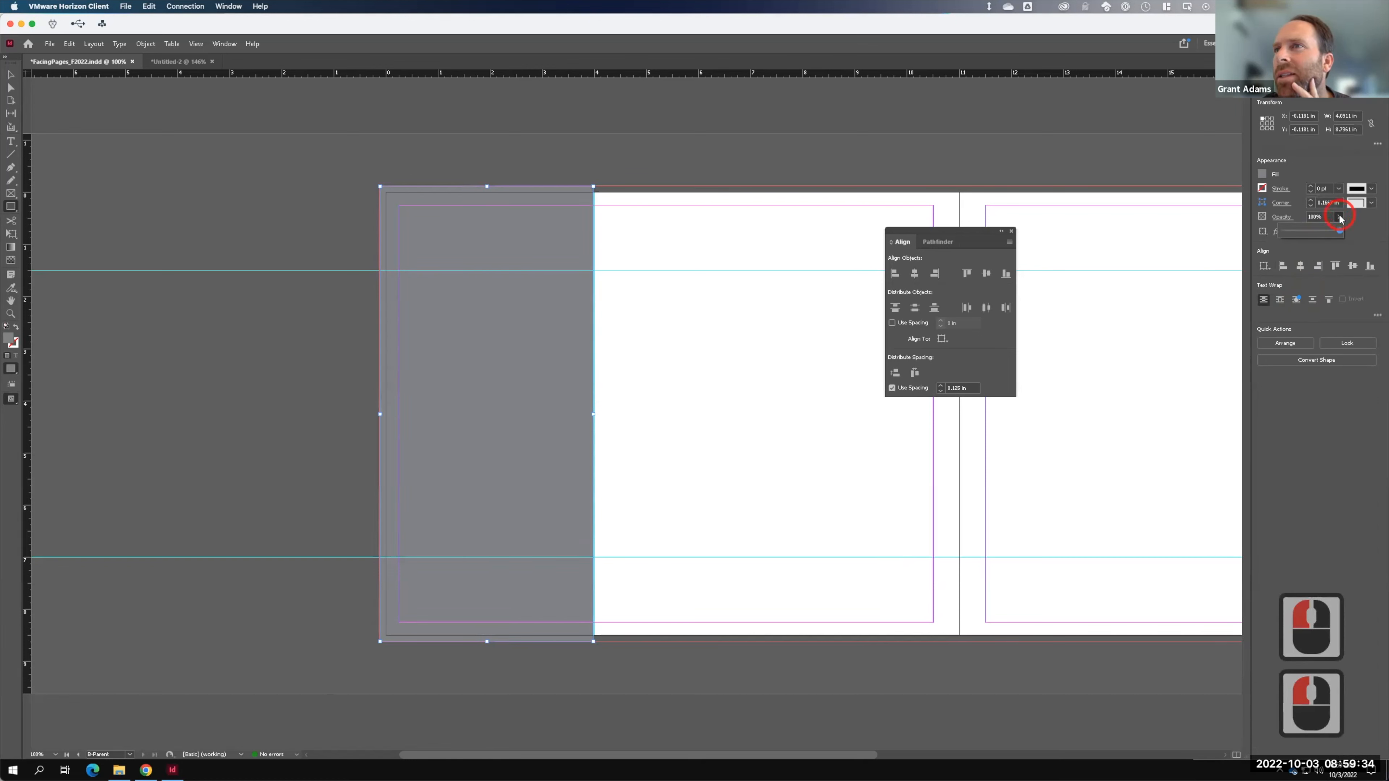
{"action": "left_click", "coordinate": [1296, 235]}
{"action": "left_click", "coordinate": [1316, 218]}
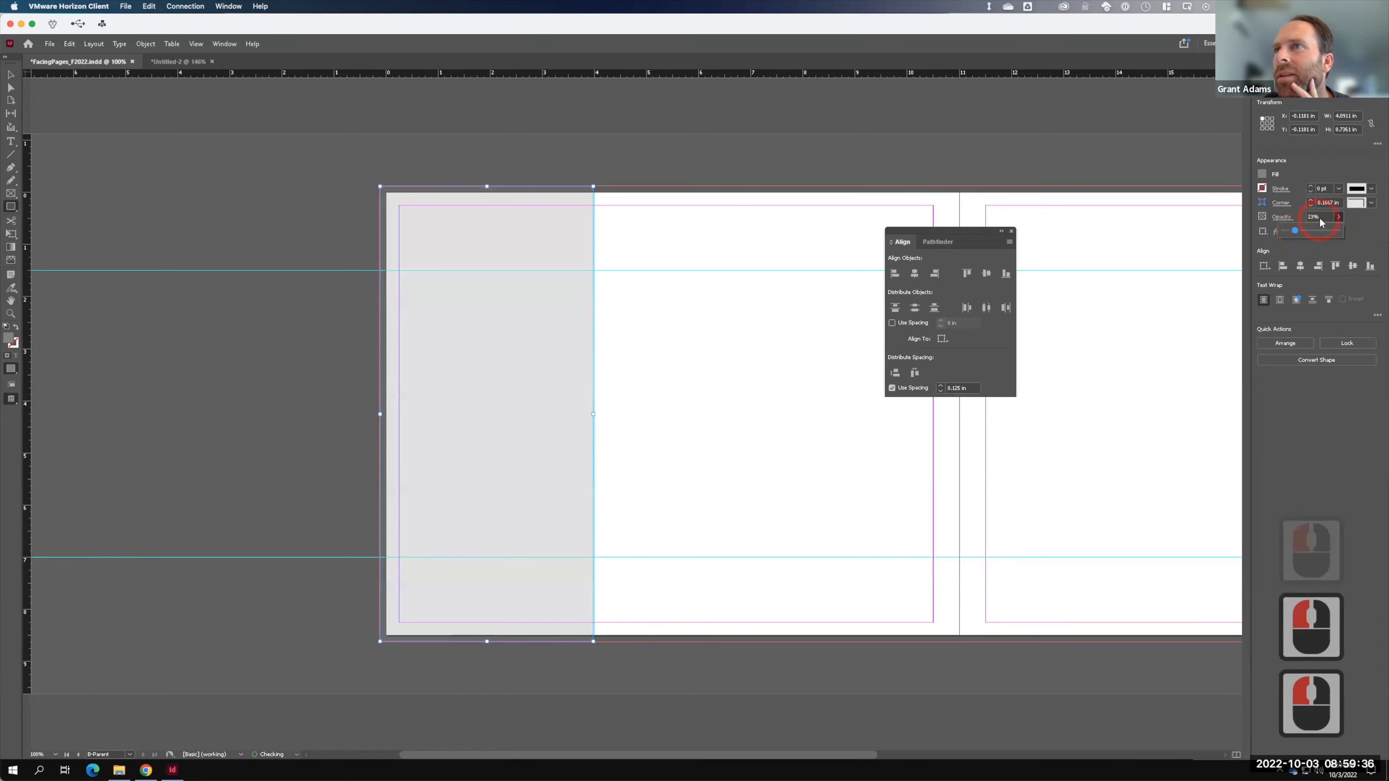
{"action": "double_click", "coordinate": [1314, 217]}
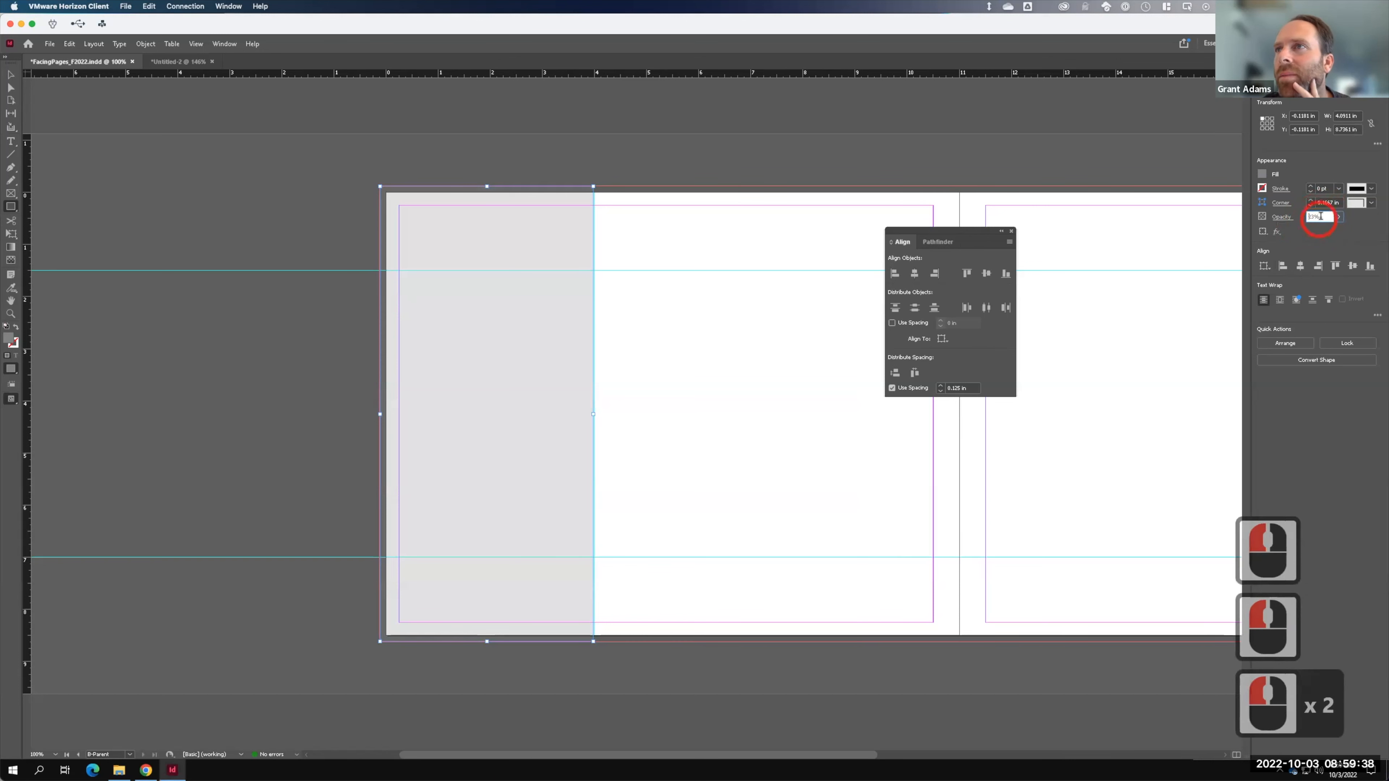
{"action": "key", "text": "F15"}
{"action": "left_click", "coordinate": [1291, 217]}
{"action": "type", "text": "20"}
{"action": "key", "text": "Tab"}
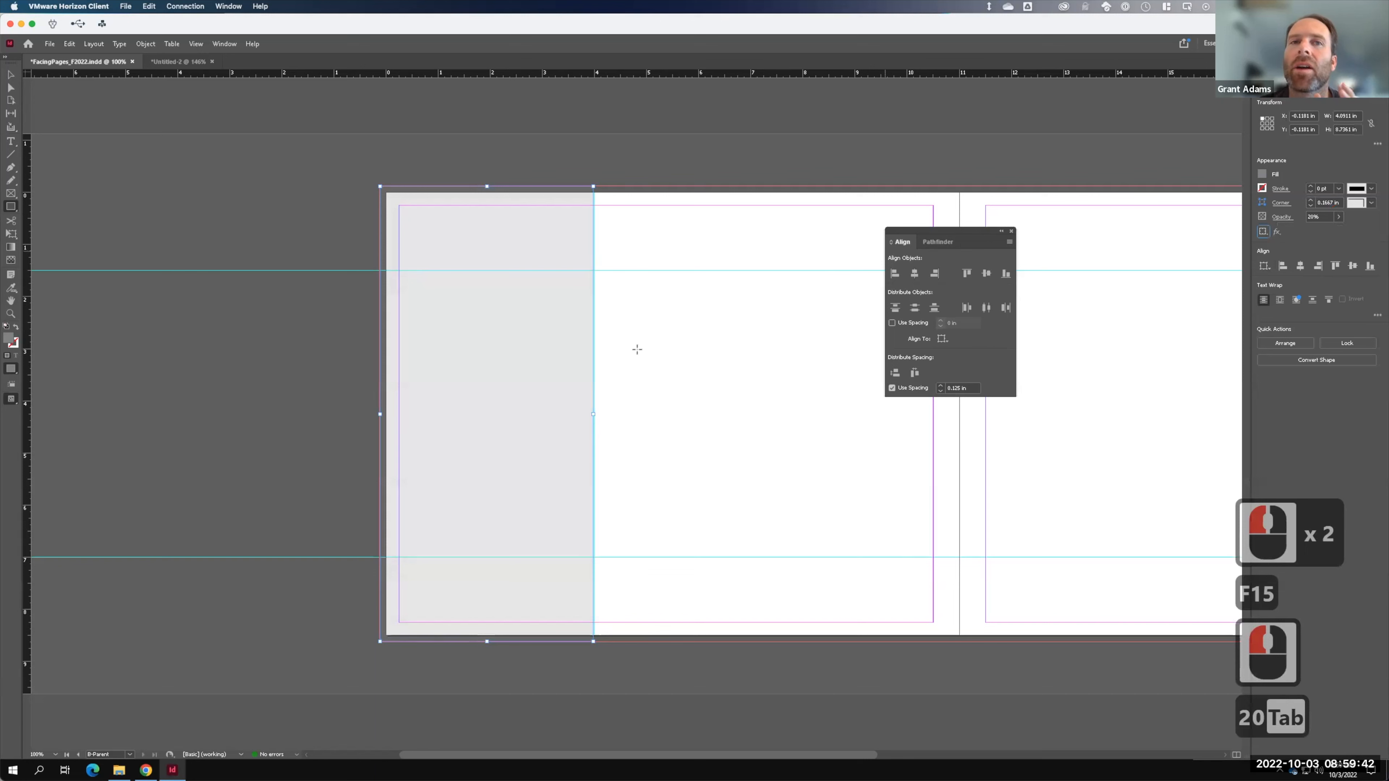
- Nudge the strip's edge to meet the guide and go to the pages 2–3 spread
{"action": "left_click", "coordinate": [11, 74]}
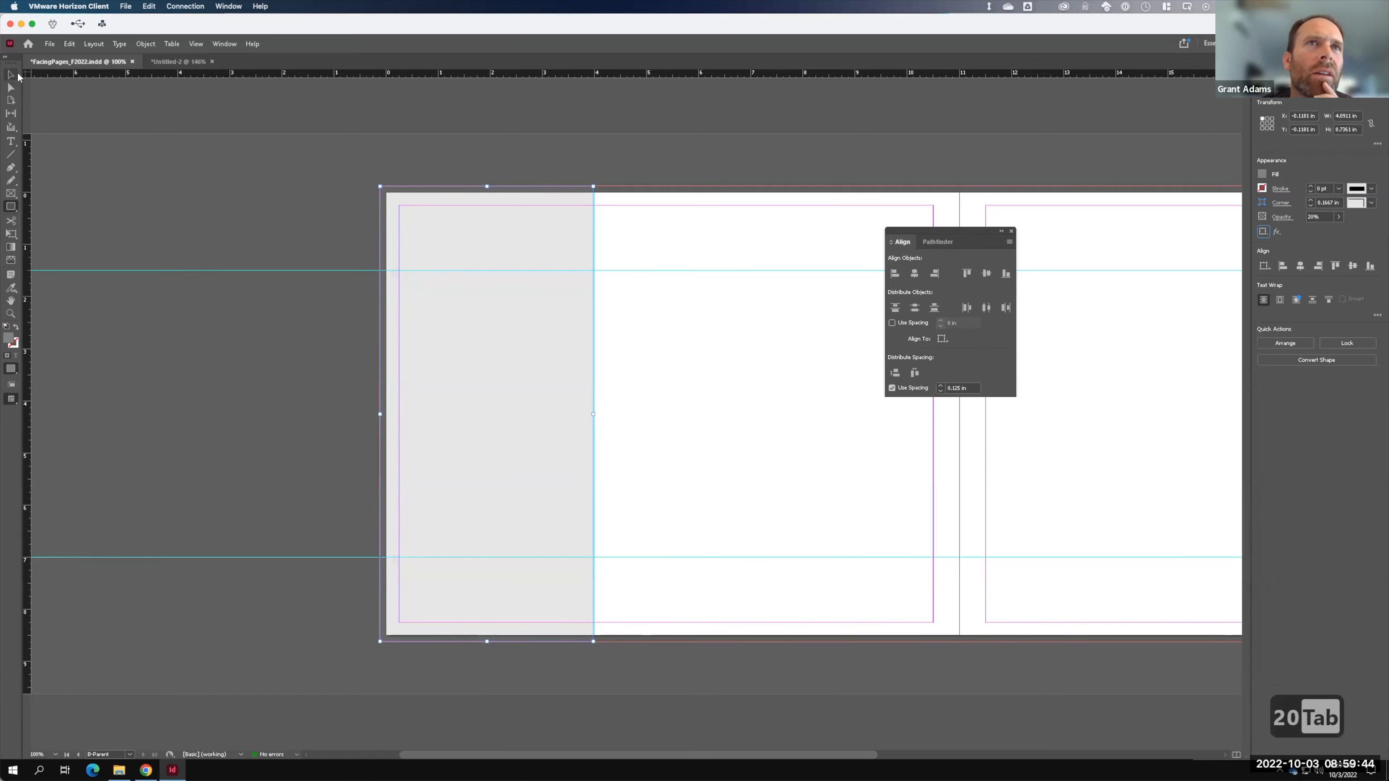
{"action": "left_click", "coordinate": [593, 398]}
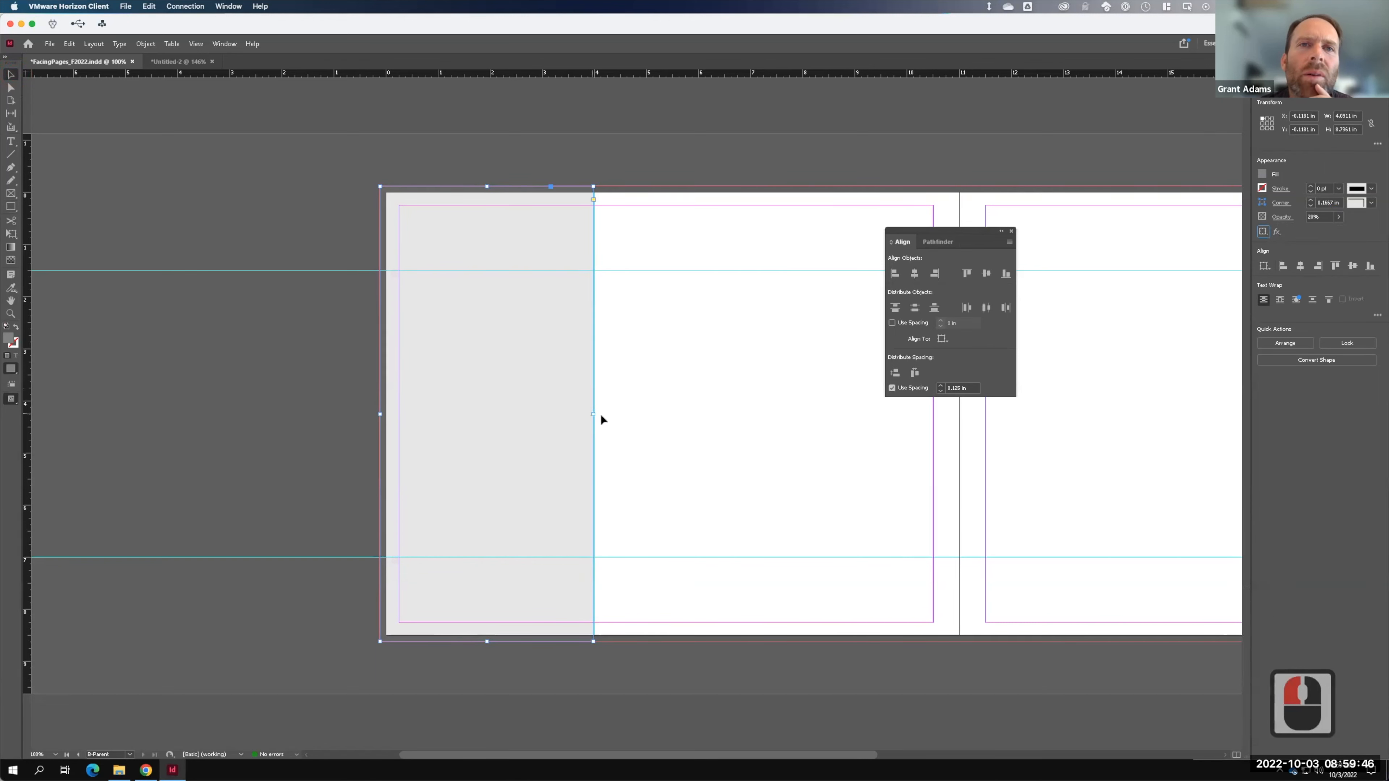
{"action": "left_click_drag", "start_coordinate": [597, 415], "coordinate": [592, 416]}
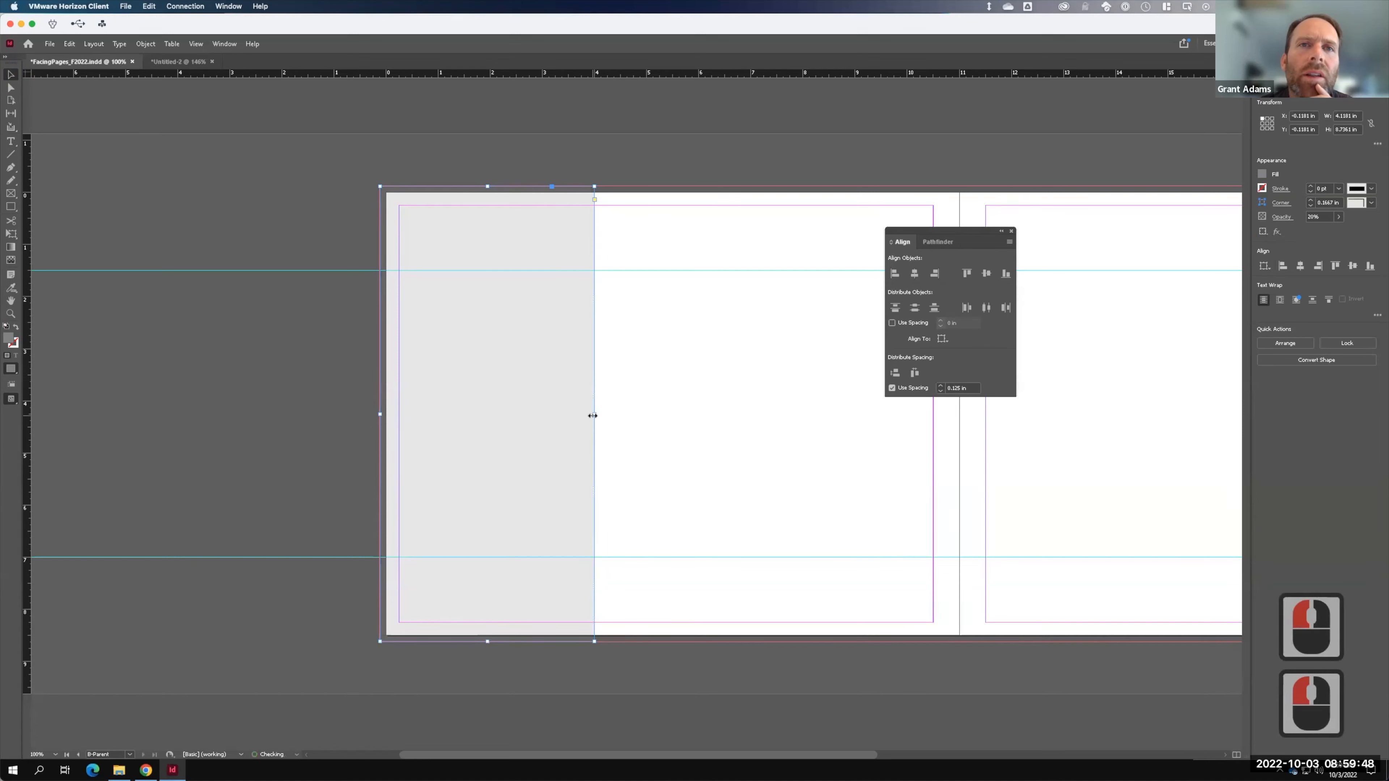
{"action": "left_click", "coordinate": [275, 384]}
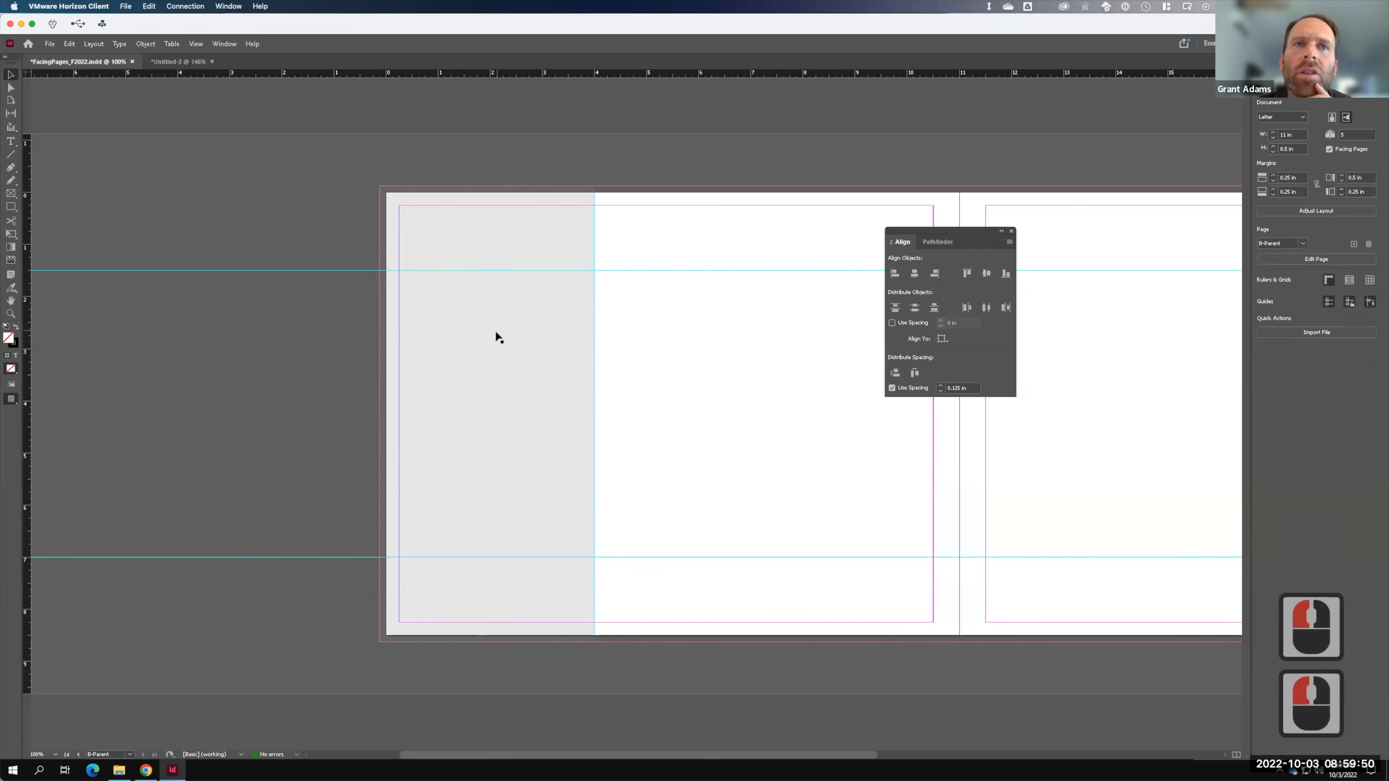
{"action": "left_click", "coordinate": [1306, 65]}
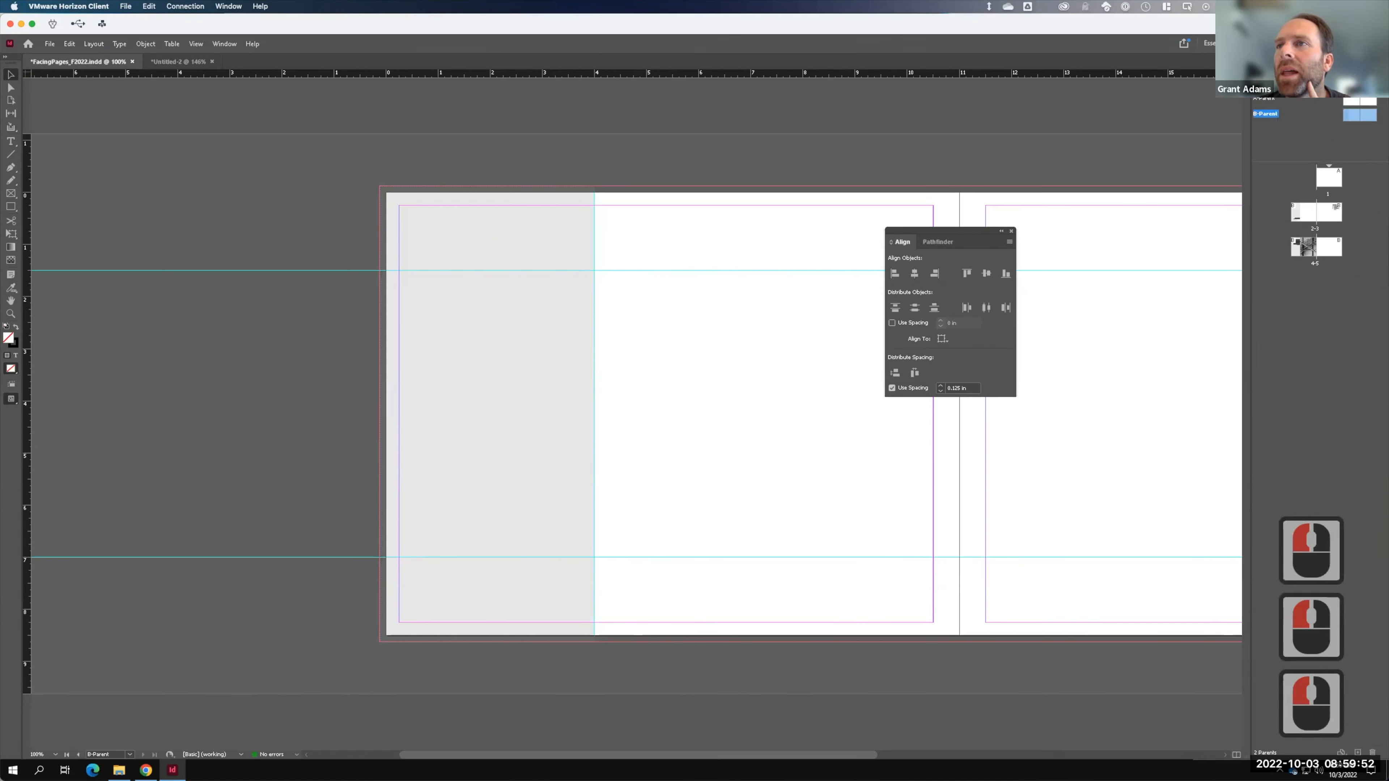
{"action": "double_click", "coordinate": [1300, 215]}
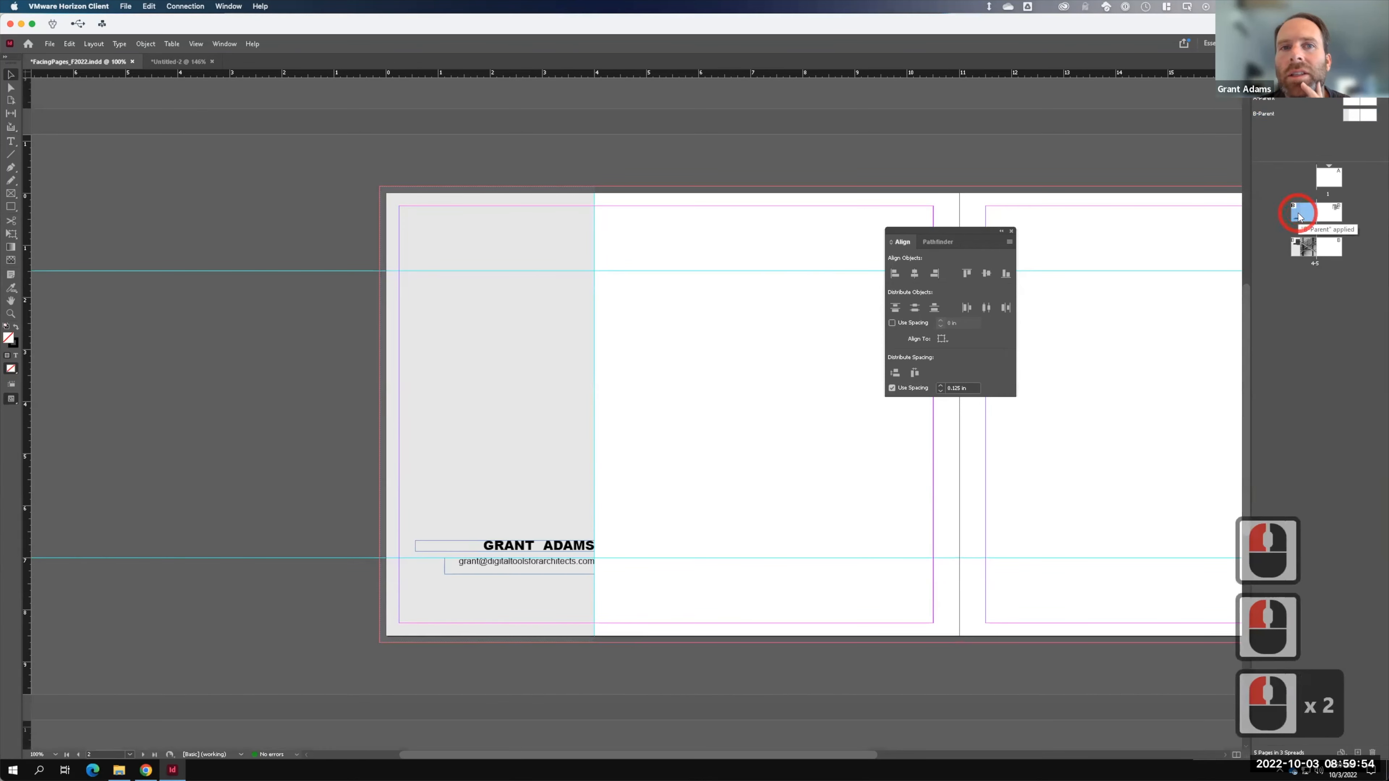
- Widen the staircase photo frame on spread 4-5 leftward over the text column, then select B-Parent's grey rectangle
{"action": "left_click", "coordinate": [1312, 245]}
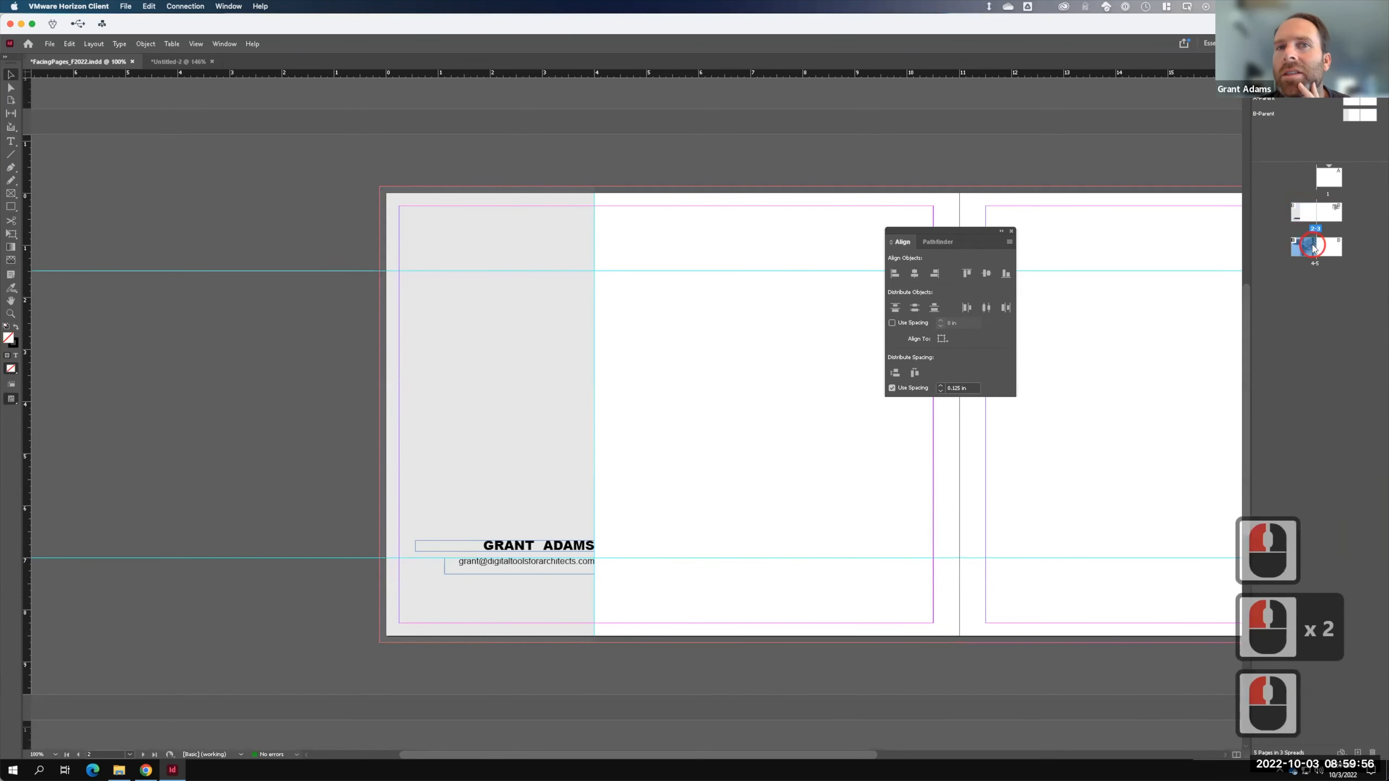
{"action": "double_click", "coordinate": [1312, 247]}
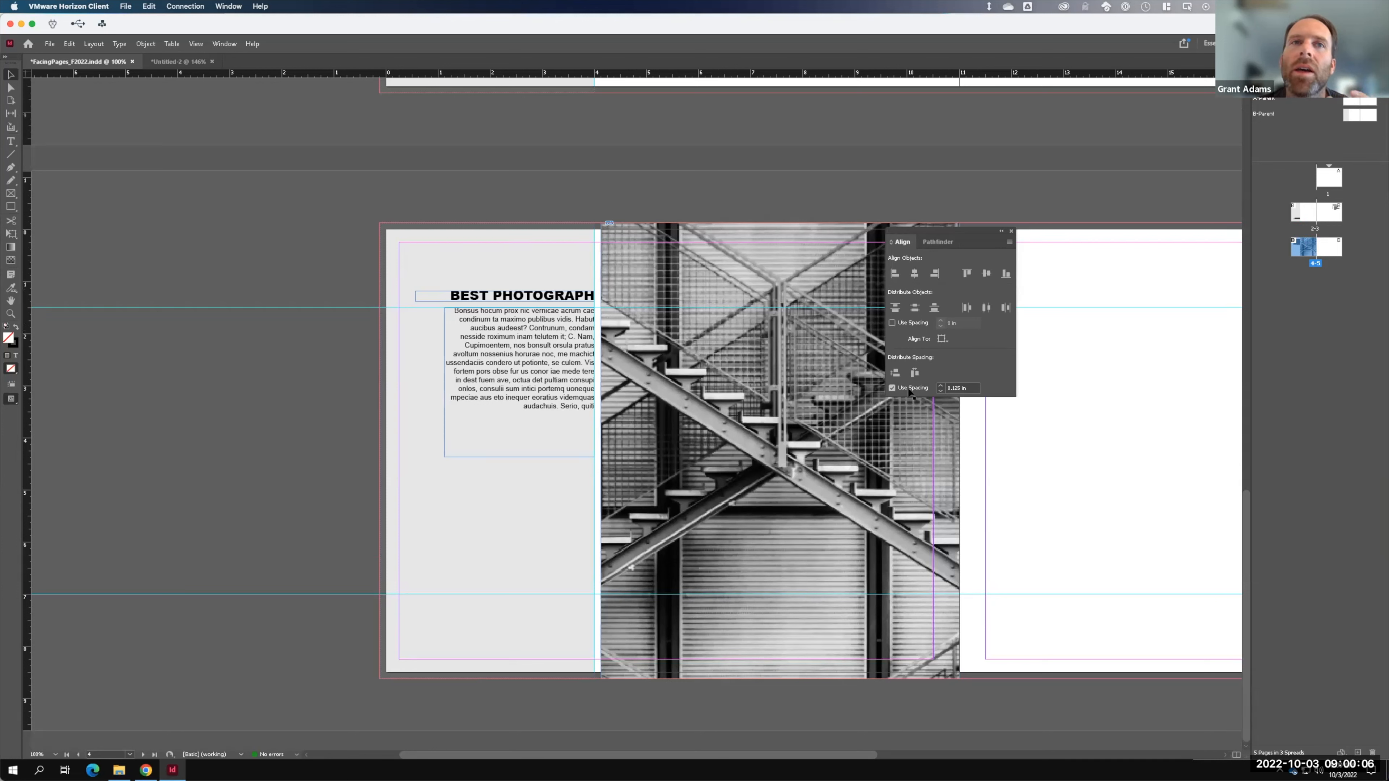
{"action": "left_click", "coordinate": [648, 455]}
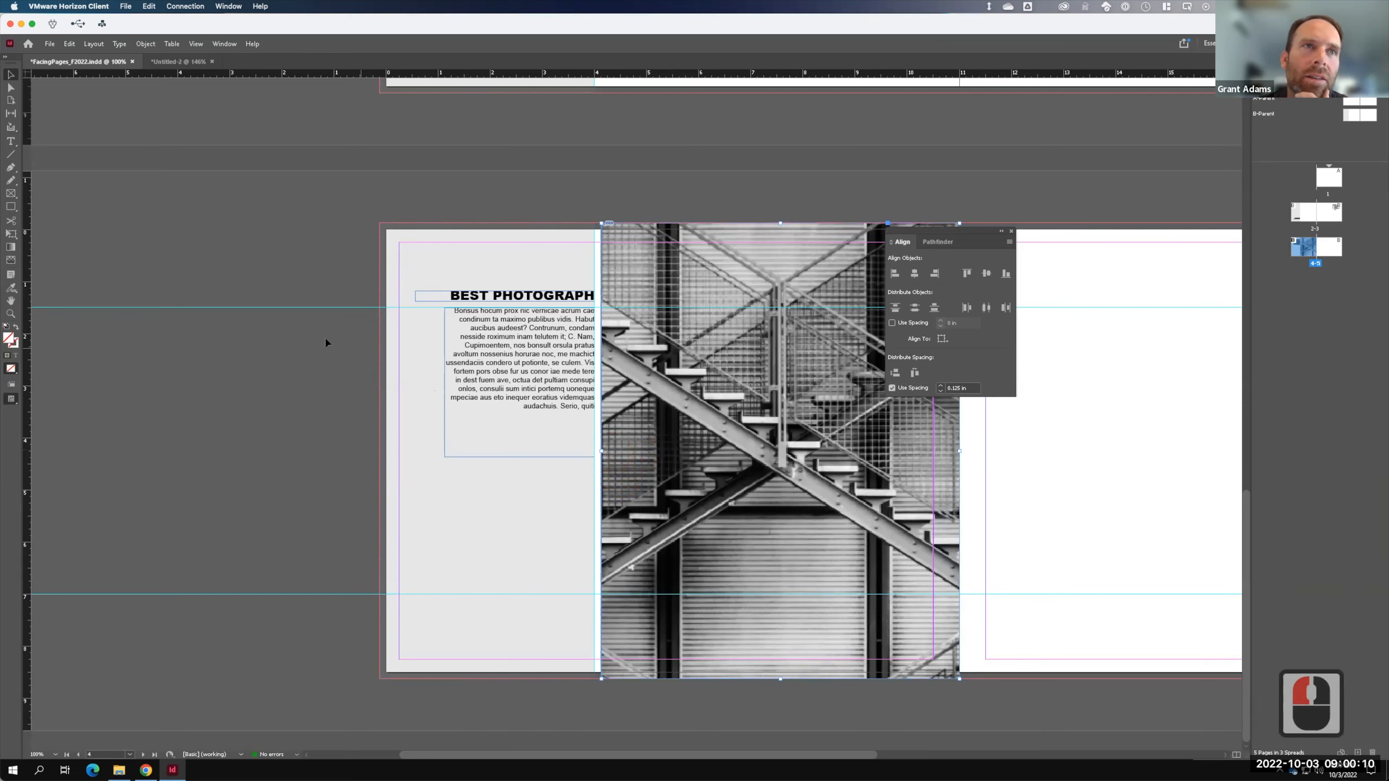
{"action": "left_click_drag", "start_coordinate": [600, 451], "coordinate": [555, 452]}
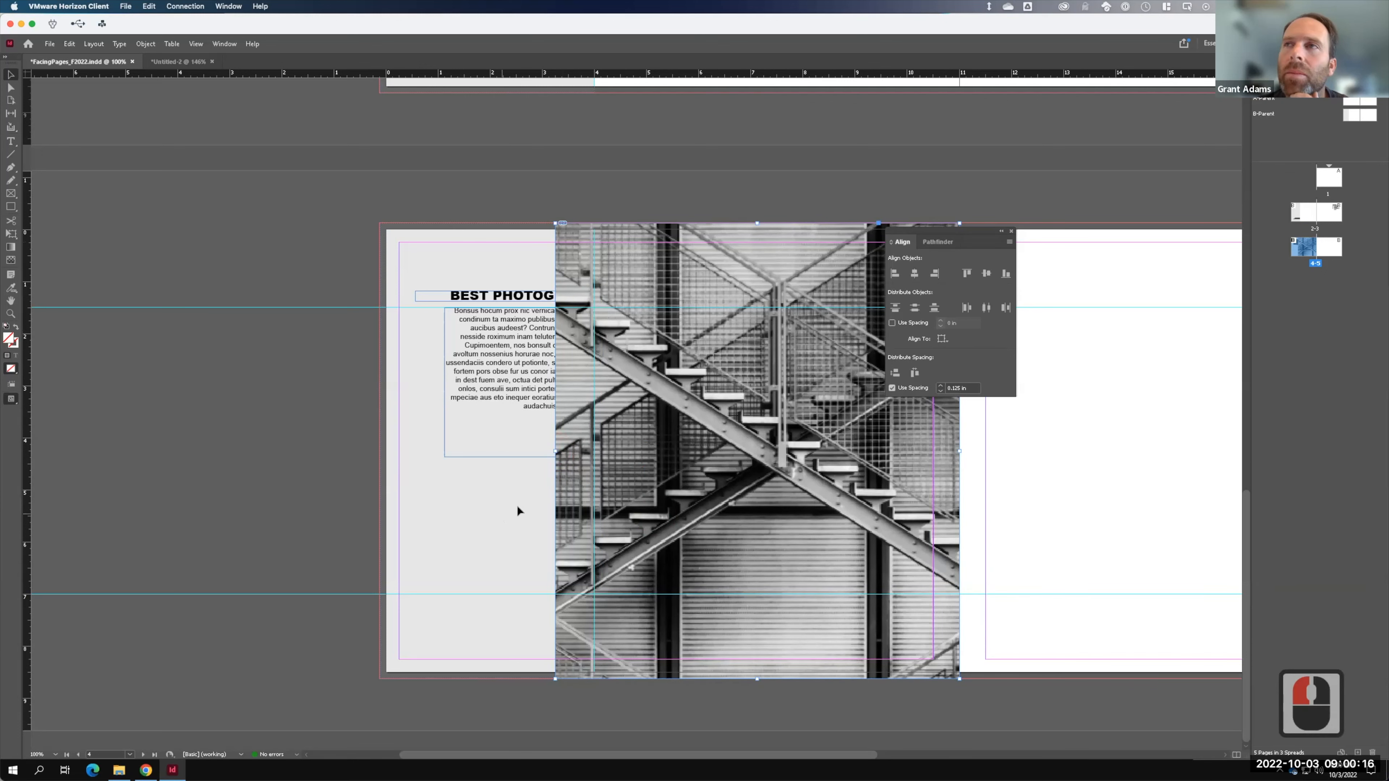
{"action": "double_click", "coordinate": [1355, 116]}
{"action": "left_click", "coordinate": [518, 353]}
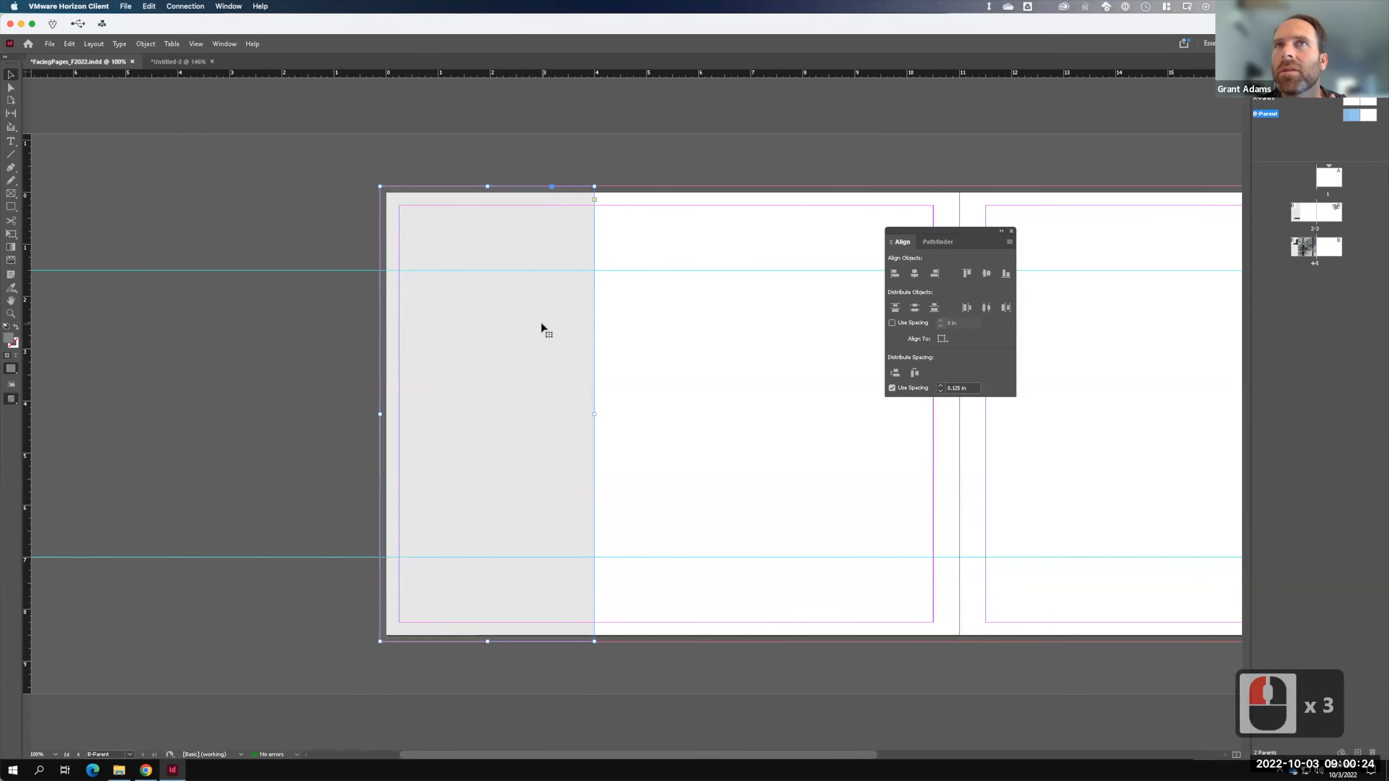
- Show the Layers panel and add a new layer, Layer 2
{"action": "left_click", "coordinate": [225, 45]}
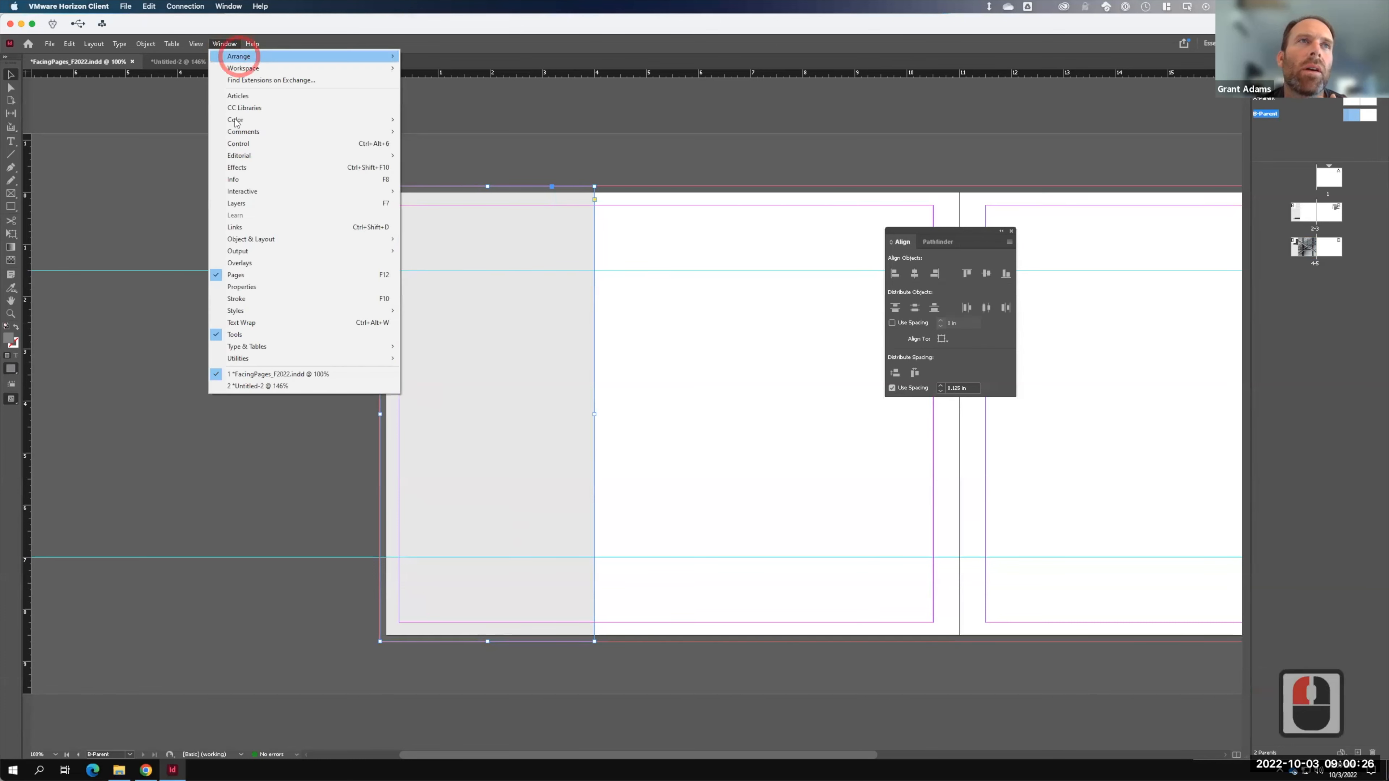
{"action": "left_click", "coordinate": [259, 201]}
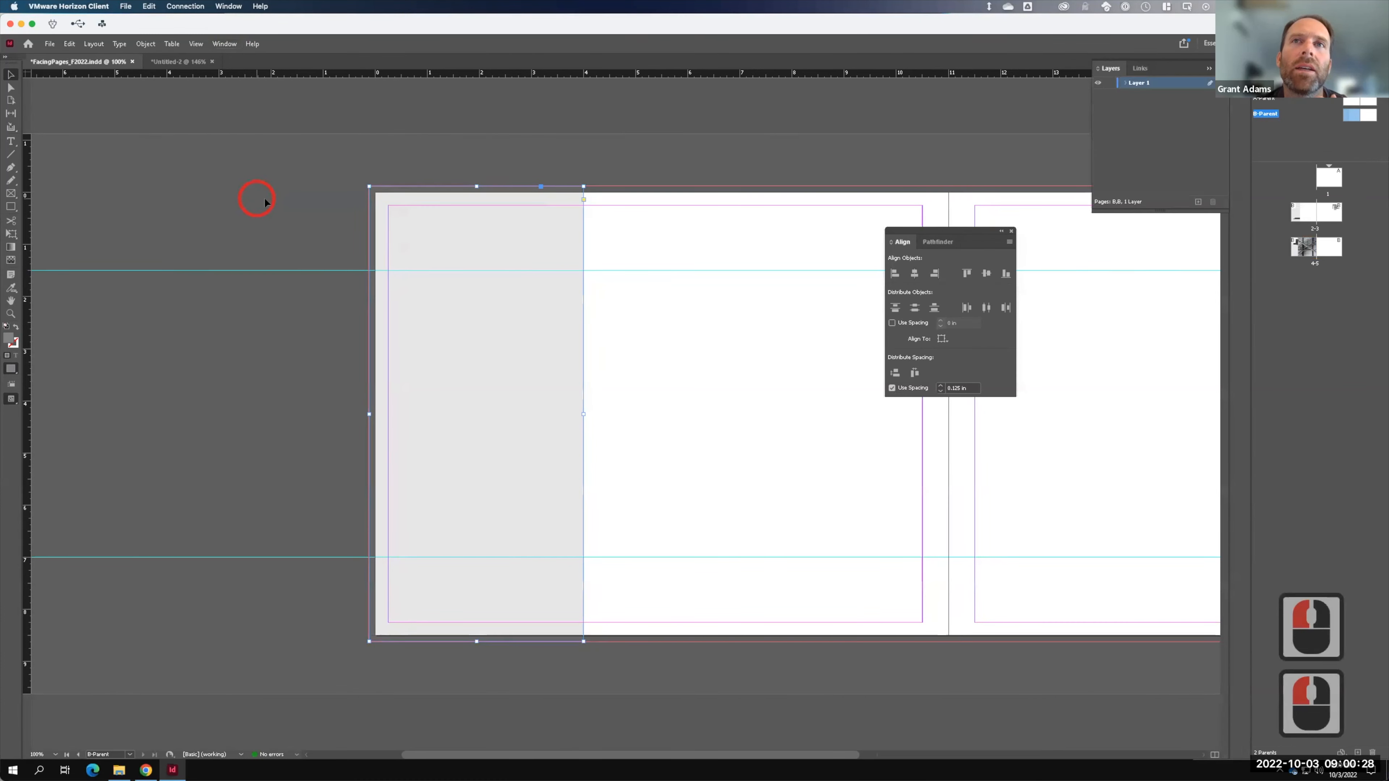
{"action": "left_click", "coordinate": [1197, 202]}
{"action": "left_click", "coordinate": [1138, 86]}
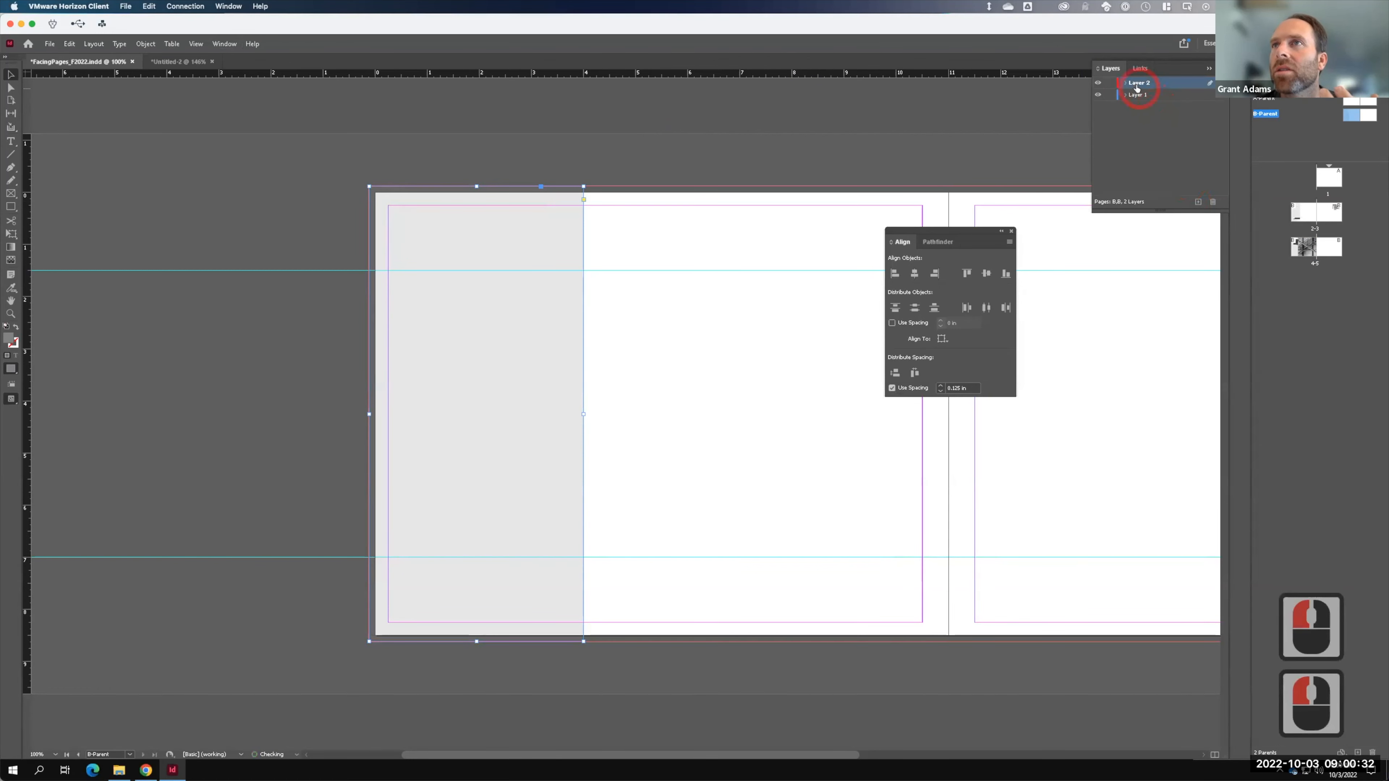
- Rename Layer 2 to 'Parent Layer' and move the grey rectangle onto it
{"action": "double_click", "coordinate": [1137, 87]}
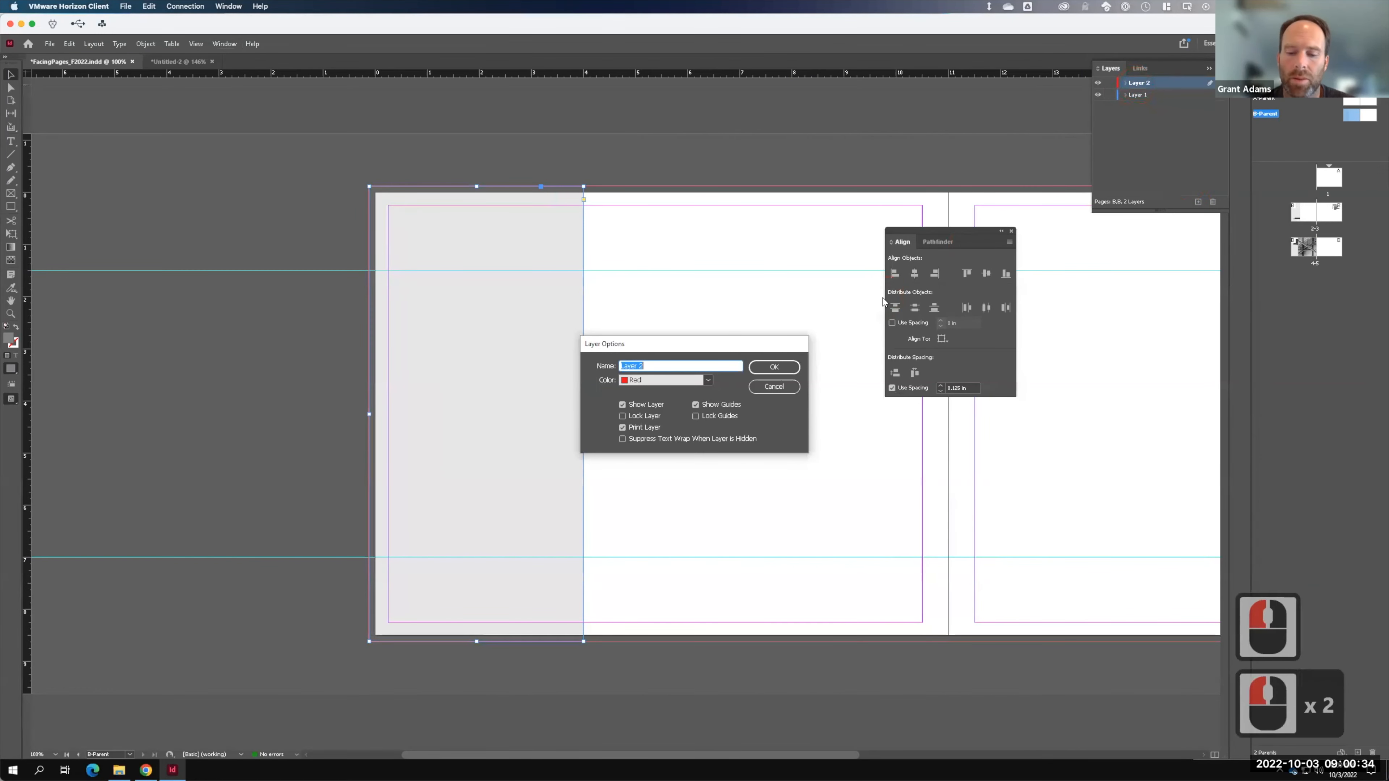
{"action": "type", "text": "pA"}
{"action": "key", "text": "BackSpace"}
{"action": "key", "text": "BackSpace"}
{"action": "key", "text": "BackSpace"}
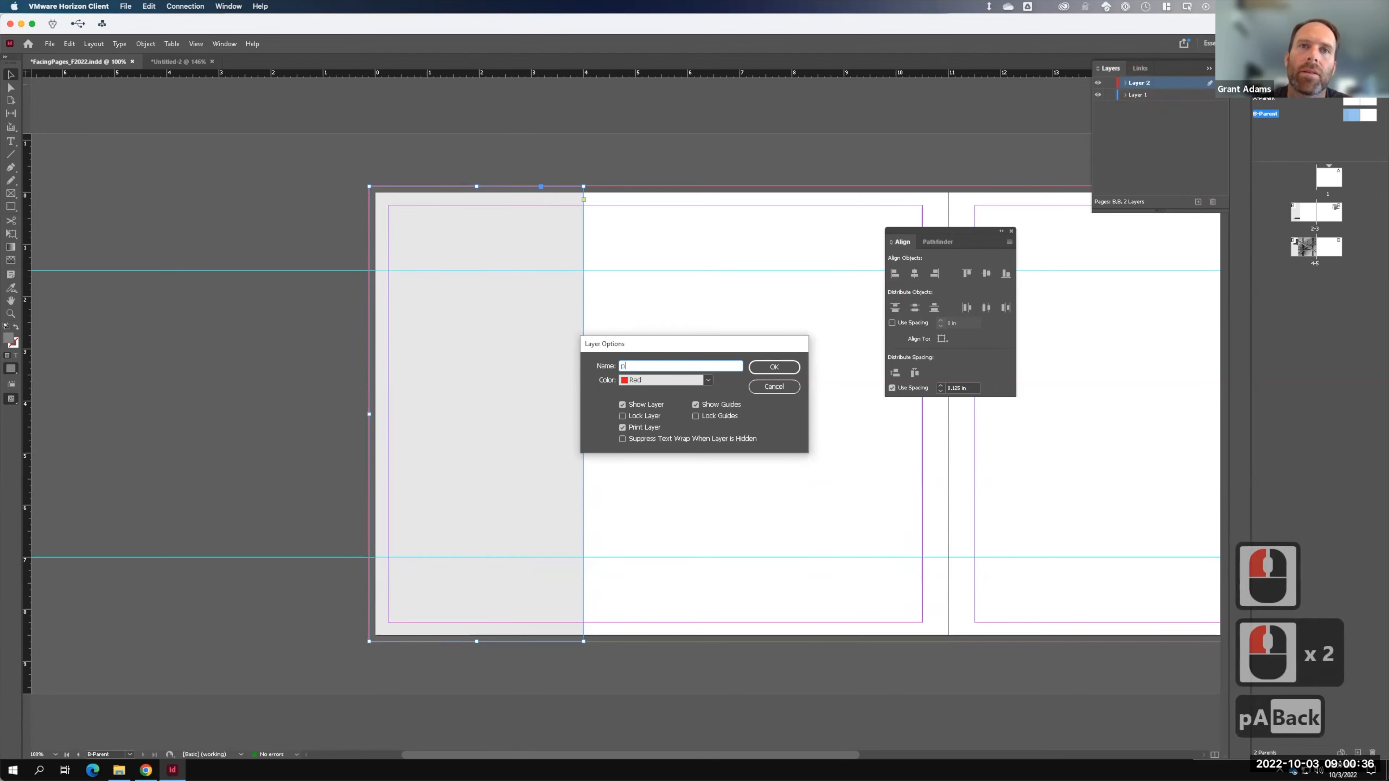
{"action": "key", "text": "Caps_Lock"}
{"action": "type", "text": "P"}
{"action": "key", "text": "BackSpace"}
{"action": "type", "text": "Parent Layetr"}
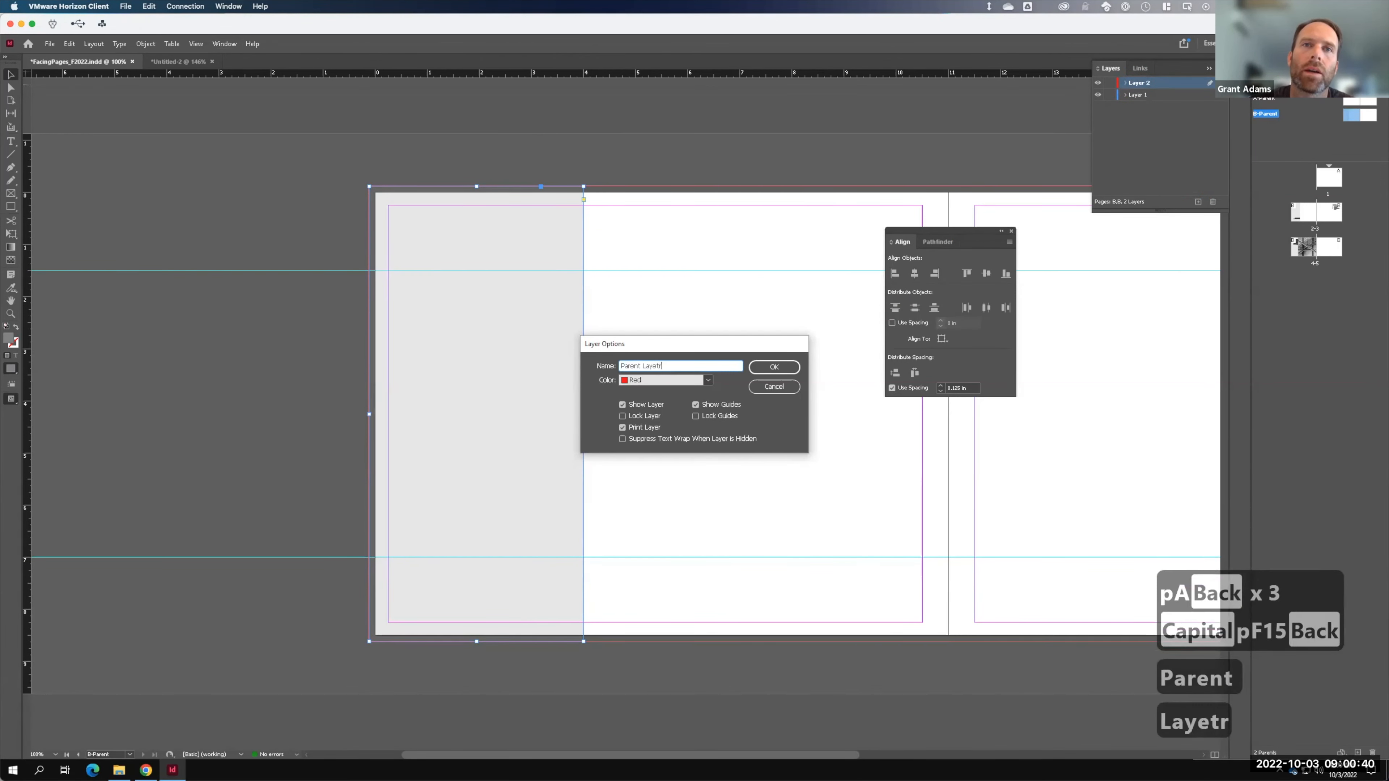
{"action": "key", "text": "BackSpace"}
{"action": "key", "text": "BackSpace"}
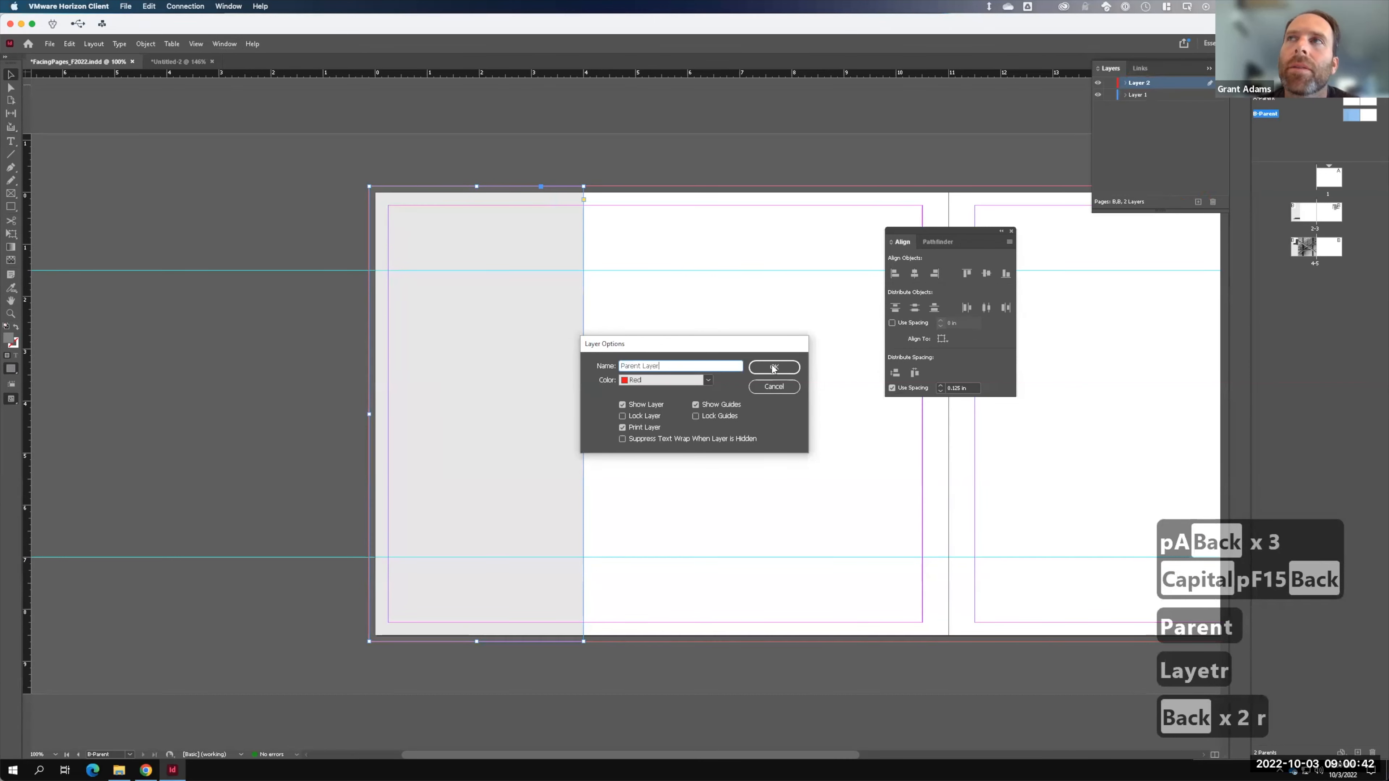
{"action": "left_click", "coordinate": [779, 365]}
{"action": "left_click", "coordinate": [1180, 89]}
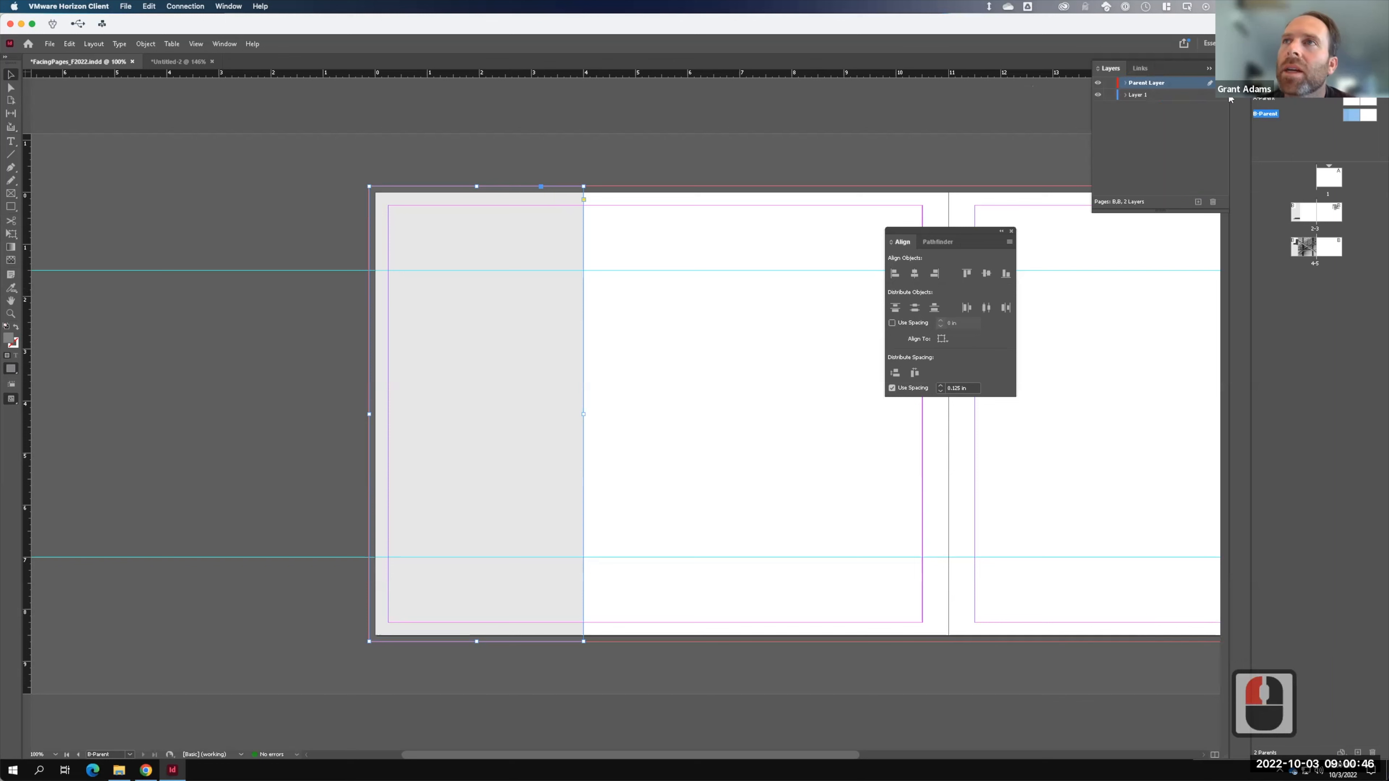
{"action": "left_click_drag", "start_coordinate": [1222, 95], "coordinate": [1222, 83]}
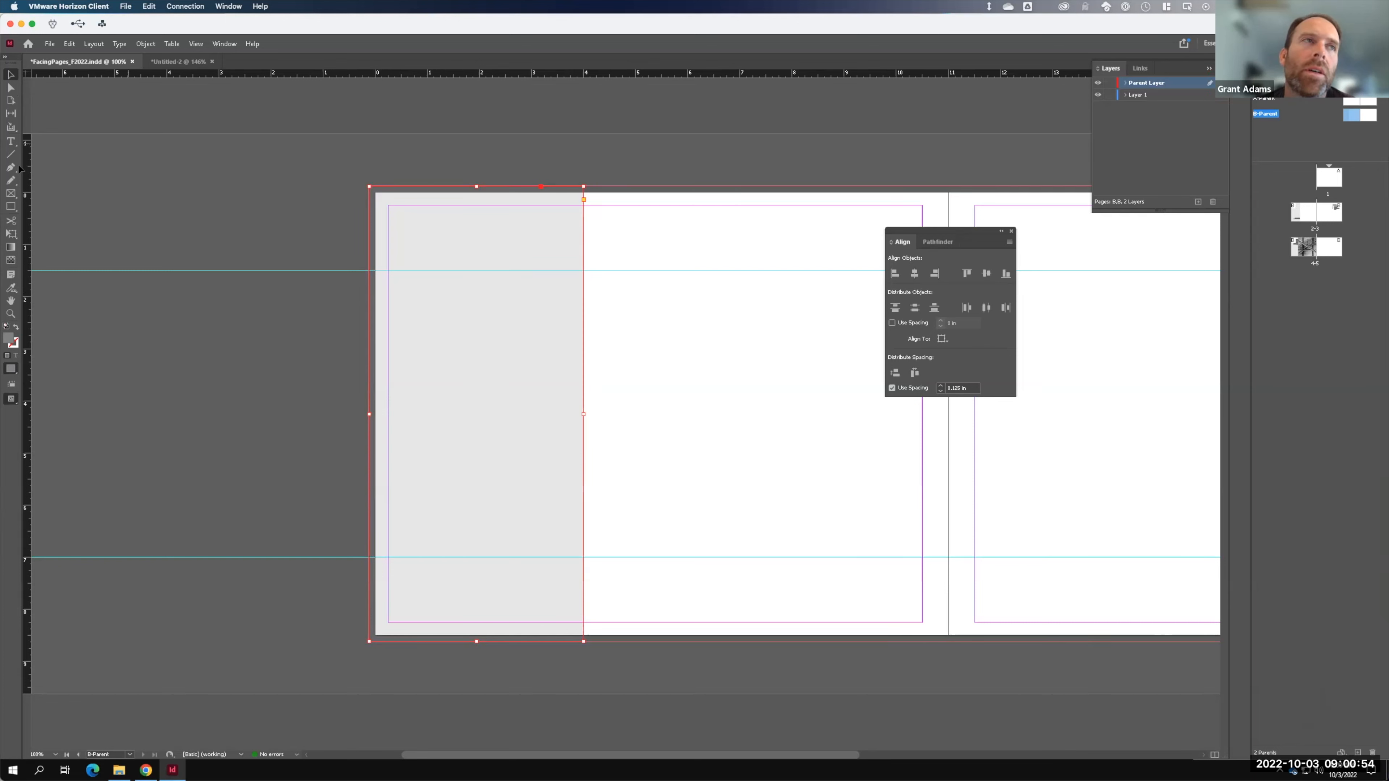
- Create a layer named 'Text' and move page 2's name and e-mail text frames onto it
{"action": "double_click", "coordinate": [1312, 218]}
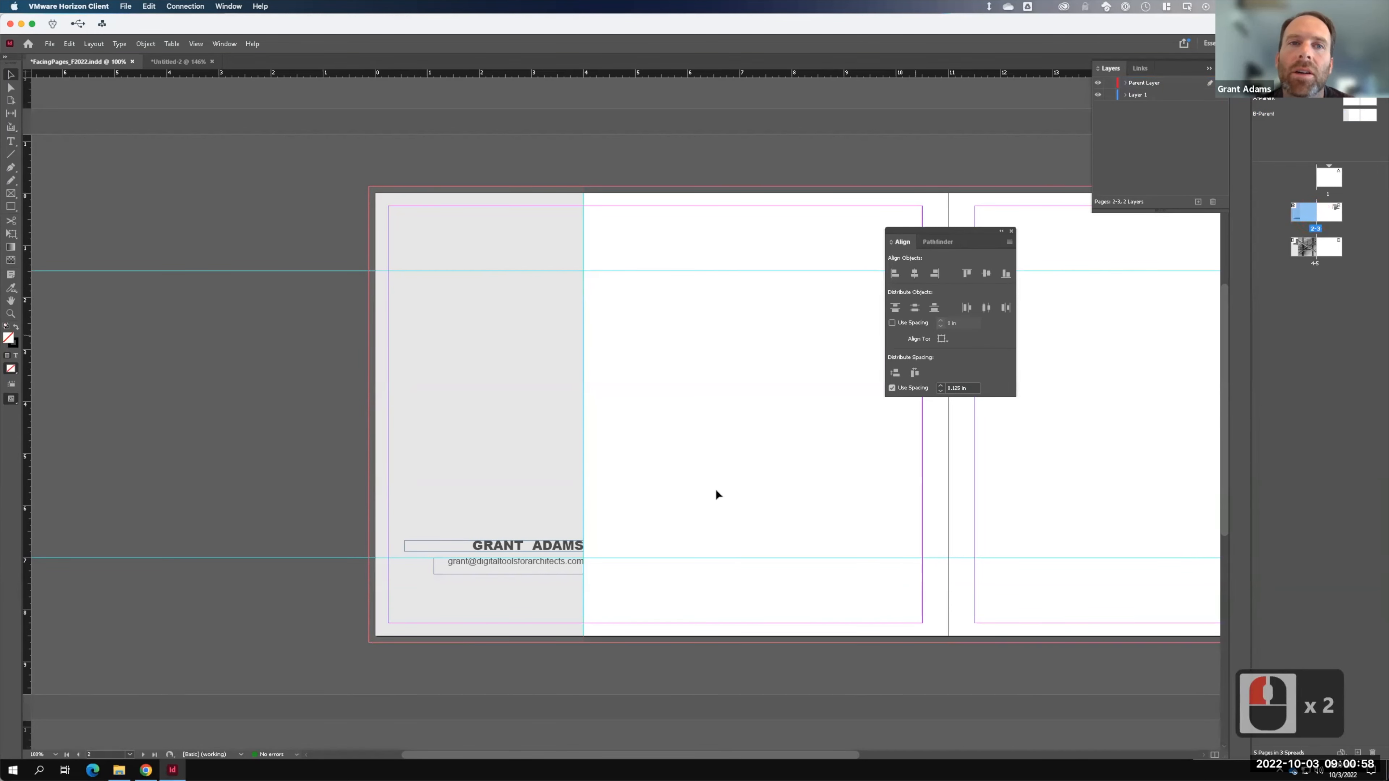
{"action": "left_click", "coordinate": [554, 548]}
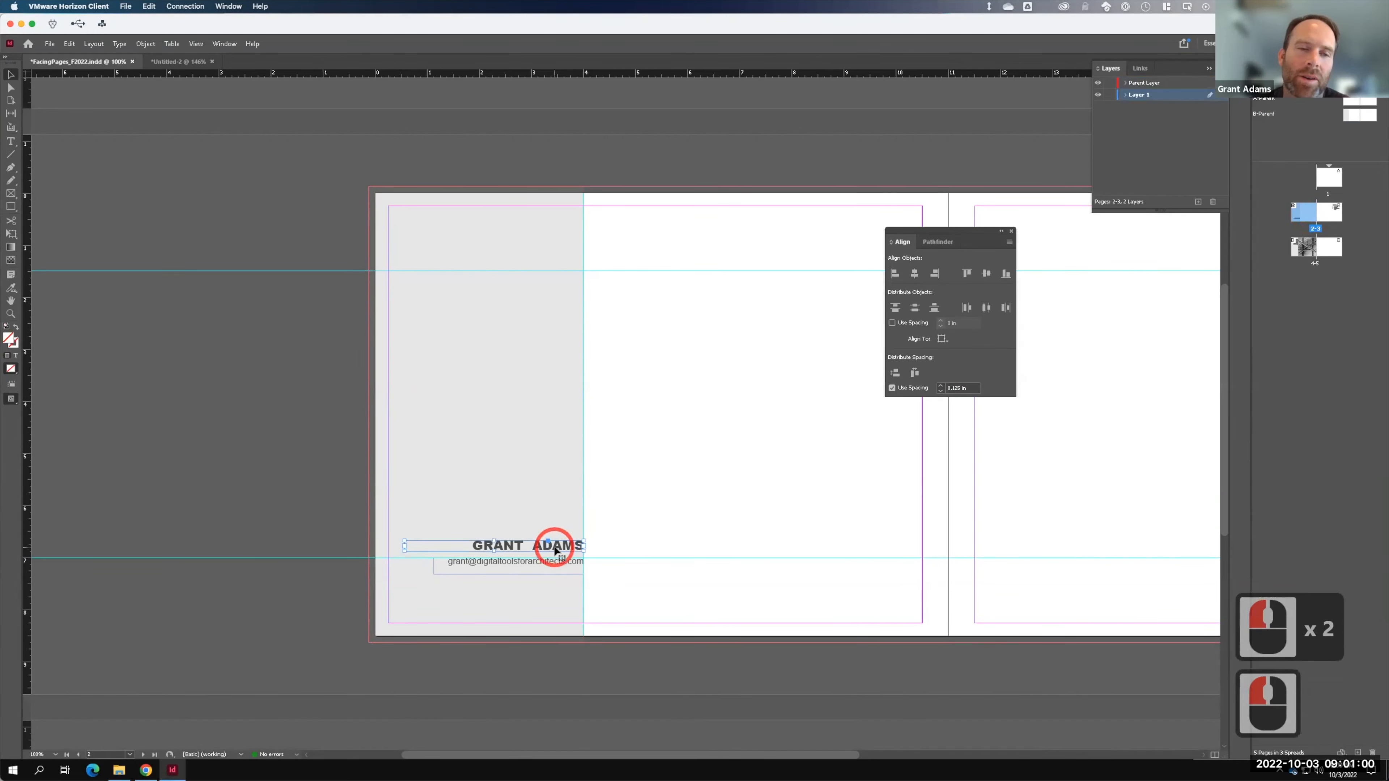
{"action": "left_click", "coordinate": [558, 569], "text": "shift"}
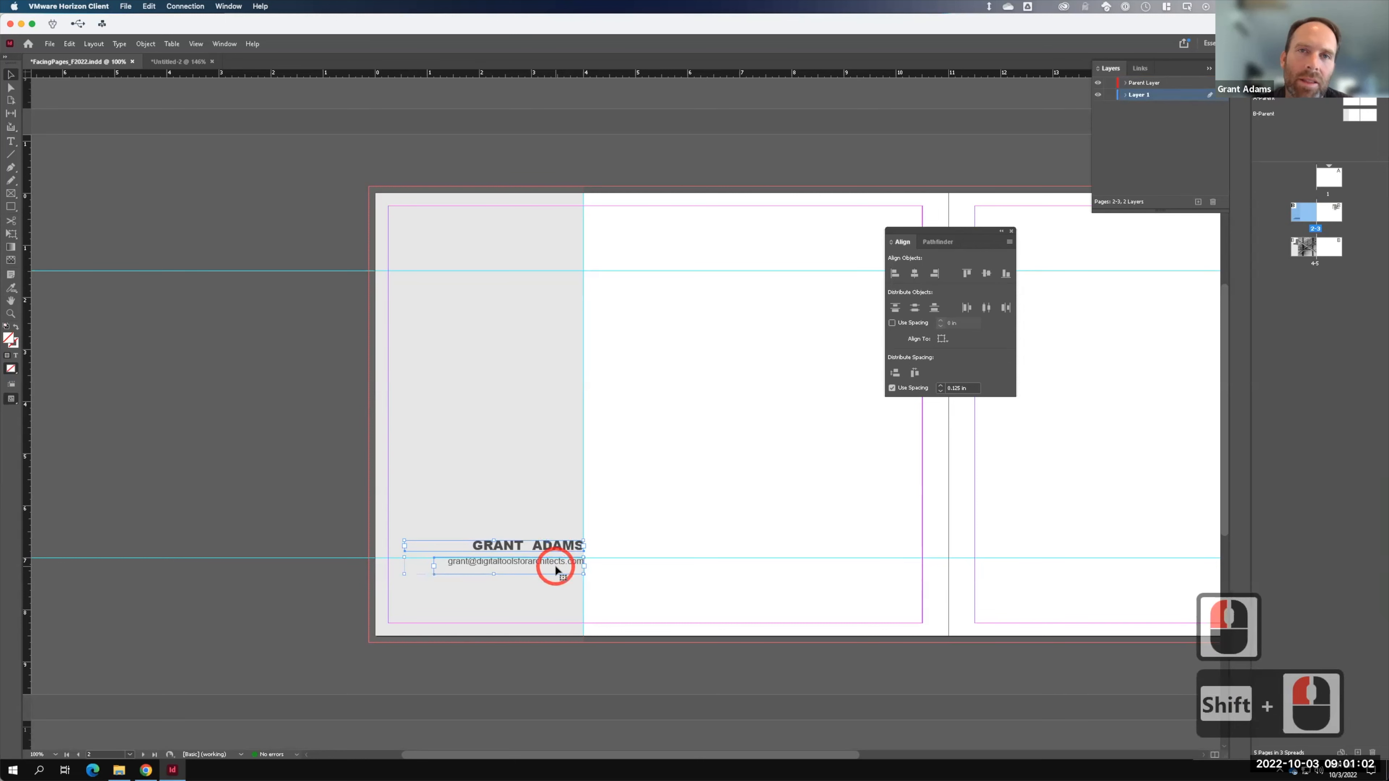
{"action": "left_click", "coordinate": [1195, 203]}
{"action": "double_click", "coordinate": [1142, 96]}
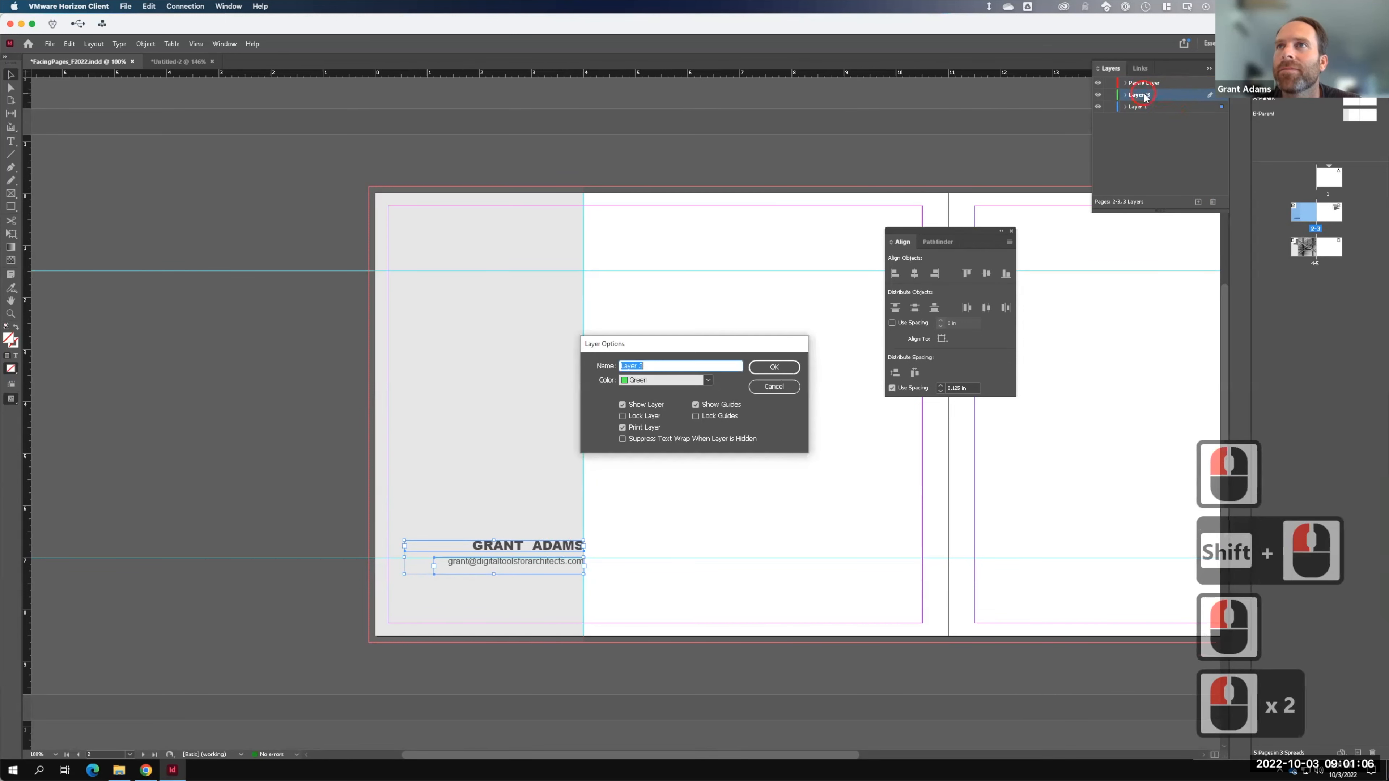
{"action": "type", "text": "Text"}
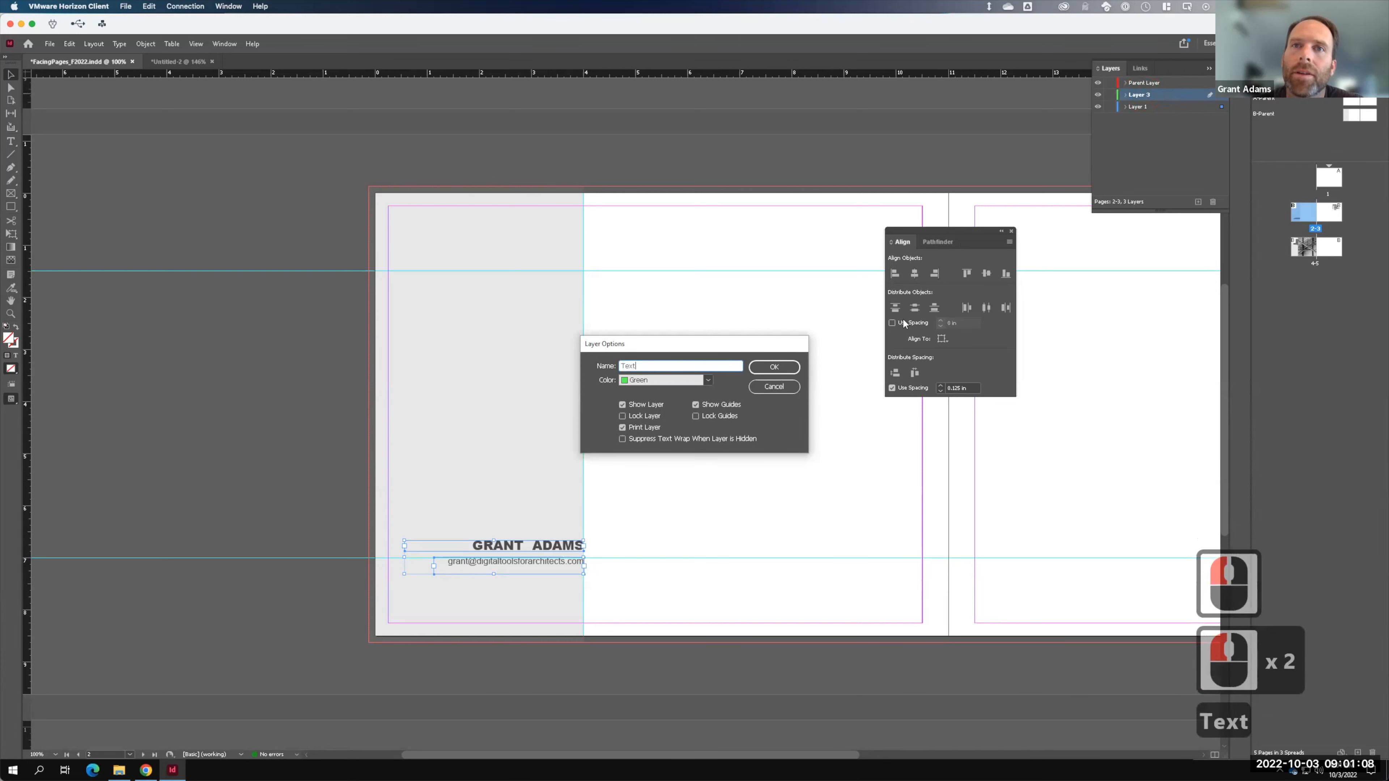
{"action": "left_click", "coordinate": [775, 369]}
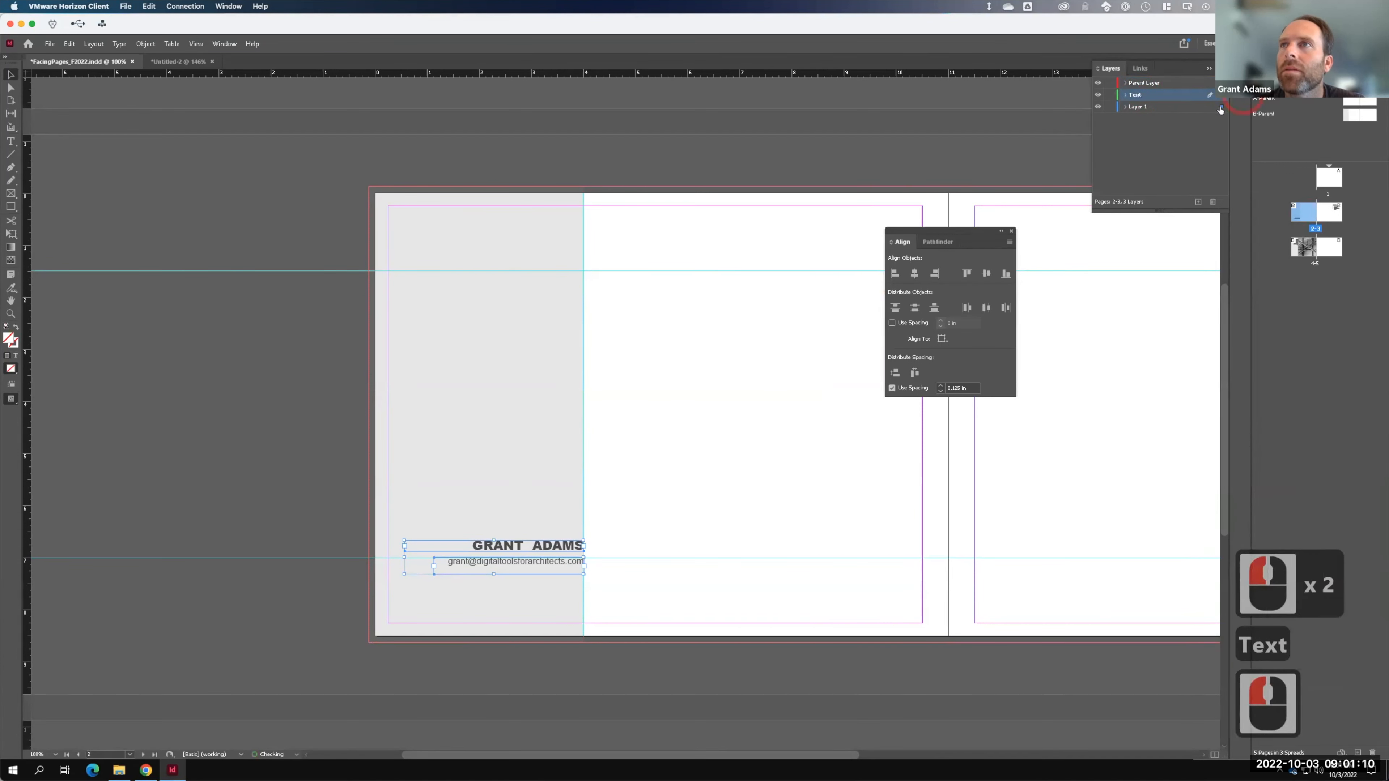
{"action": "mouse_move", "coordinate": [1219, 109]}
{"action": "left_mouse_down"}
{"action": "mouse_move", "coordinate": [1222, 96]}
{"action": "mouse_move", "coordinate": [1174, 95]}
{"action": "mouse_move", "coordinate": [1173, 76]}
{"action": "left_mouse_up"}
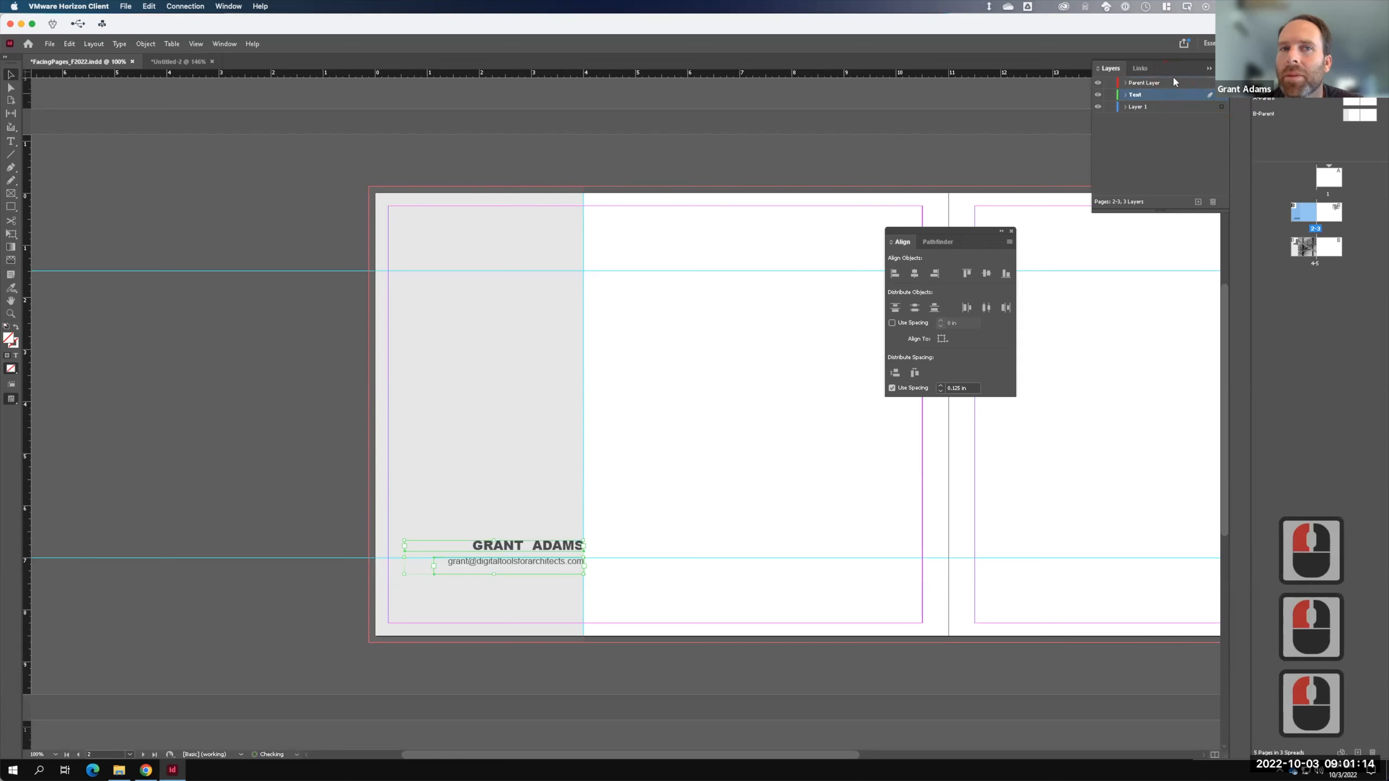
{"action": "left_click", "coordinate": [620, 167]}
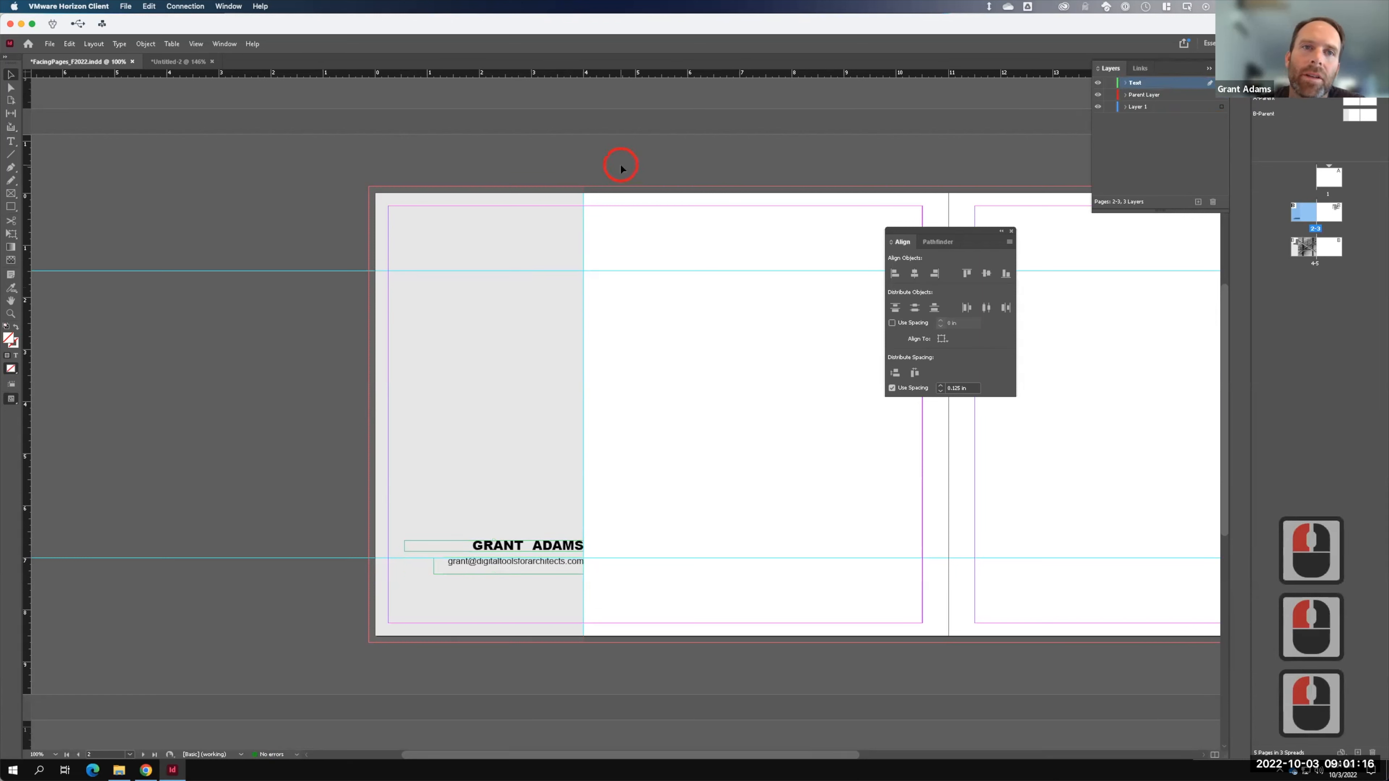
- Move the headline and body text frames on spread 4-5 onto the Text layer
{"action": "double_click", "coordinate": [1310, 246]}
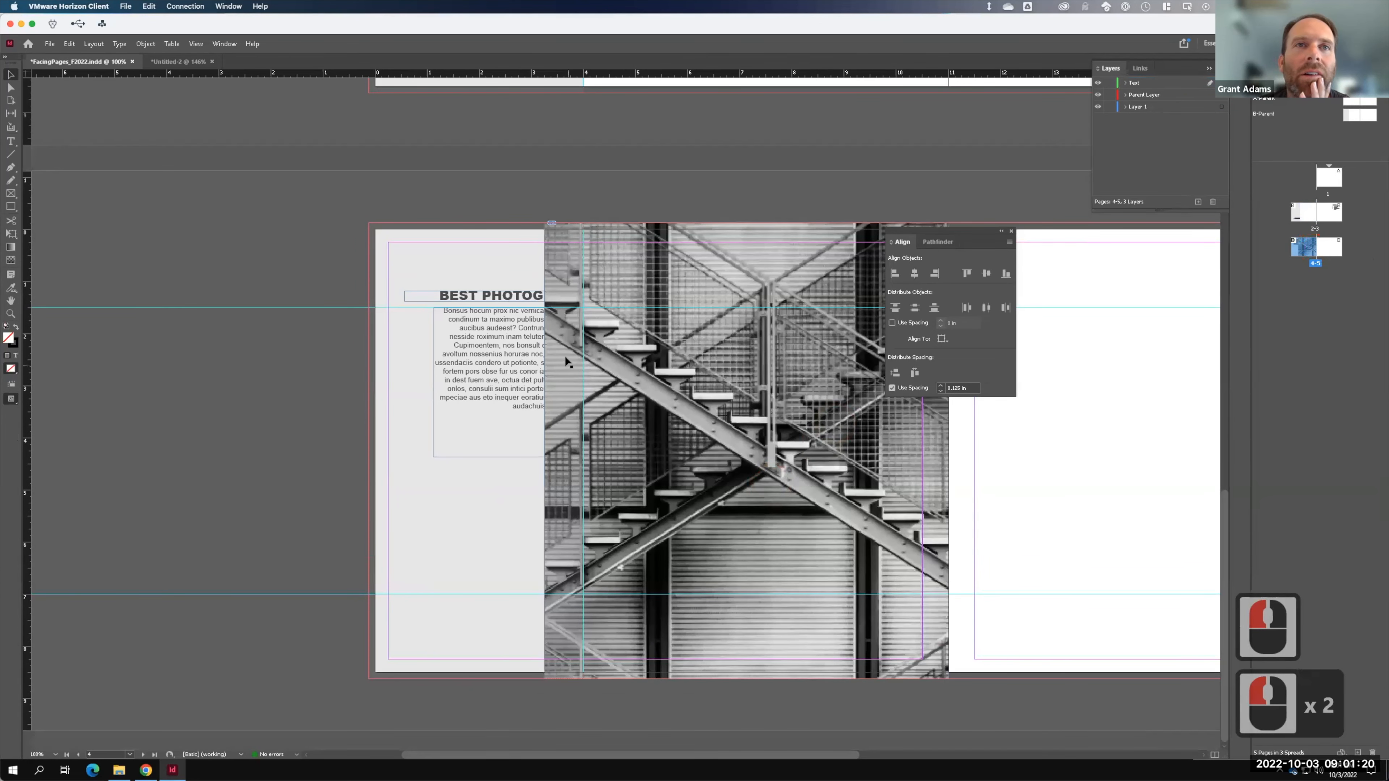
{"action": "left_click", "coordinate": [494, 296]}
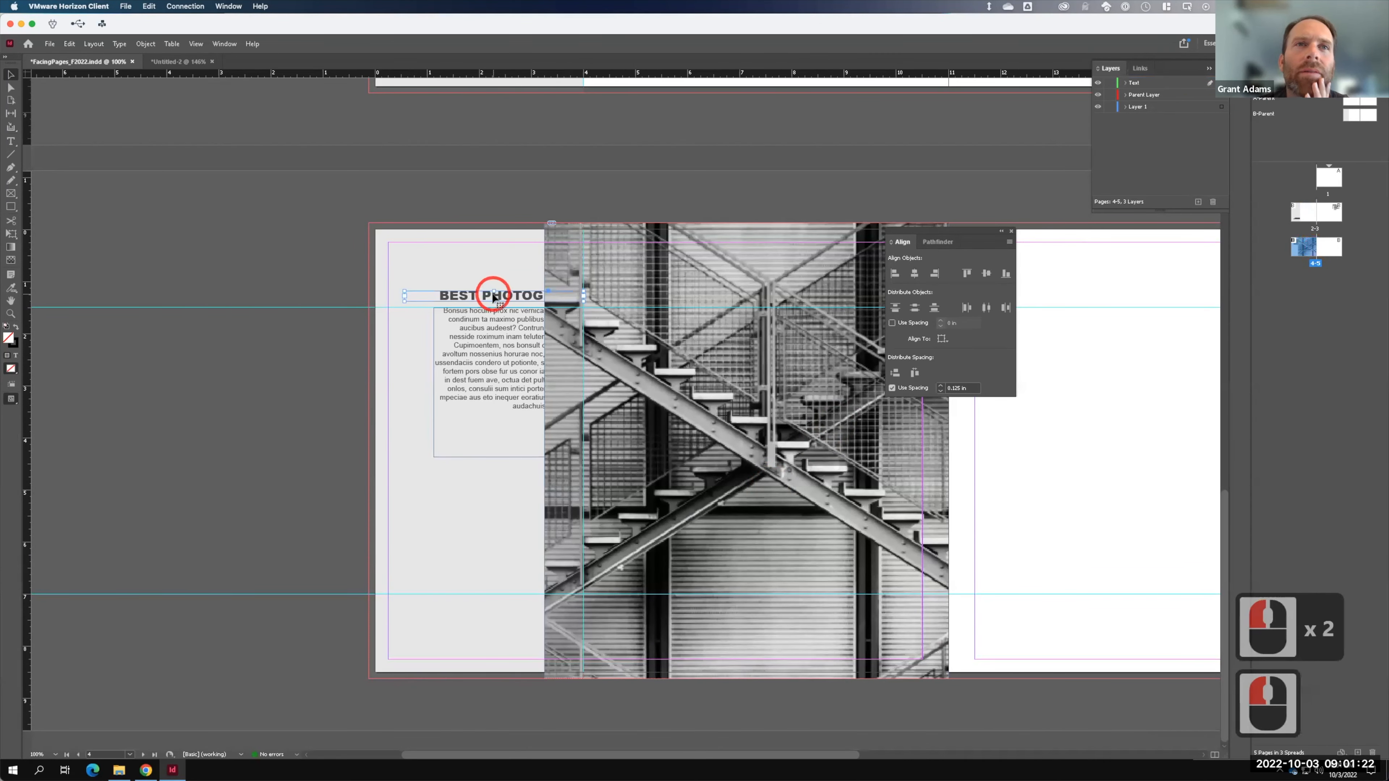
{"action": "left_click", "coordinate": [518, 400], "text": "shift"}
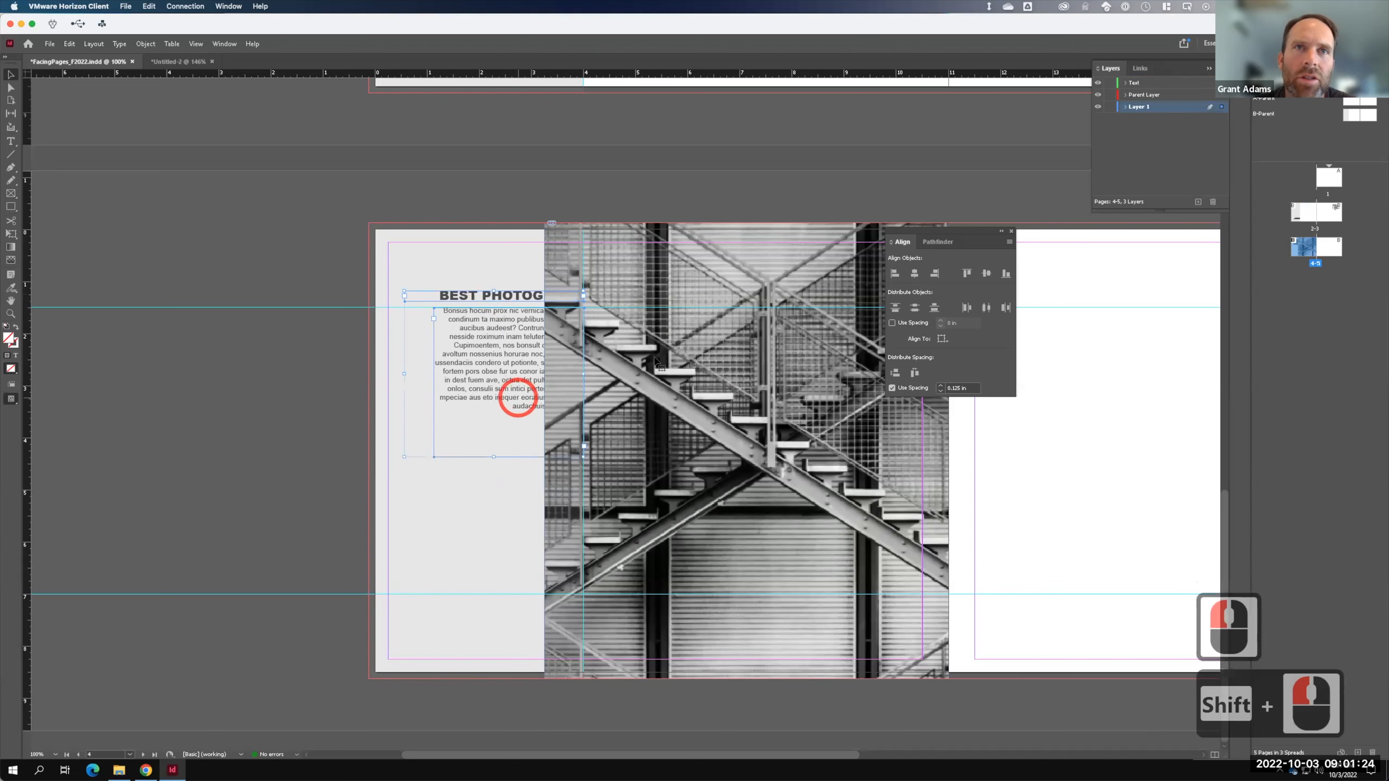
{"action": "left_click", "coordinate": [1263, 210]}
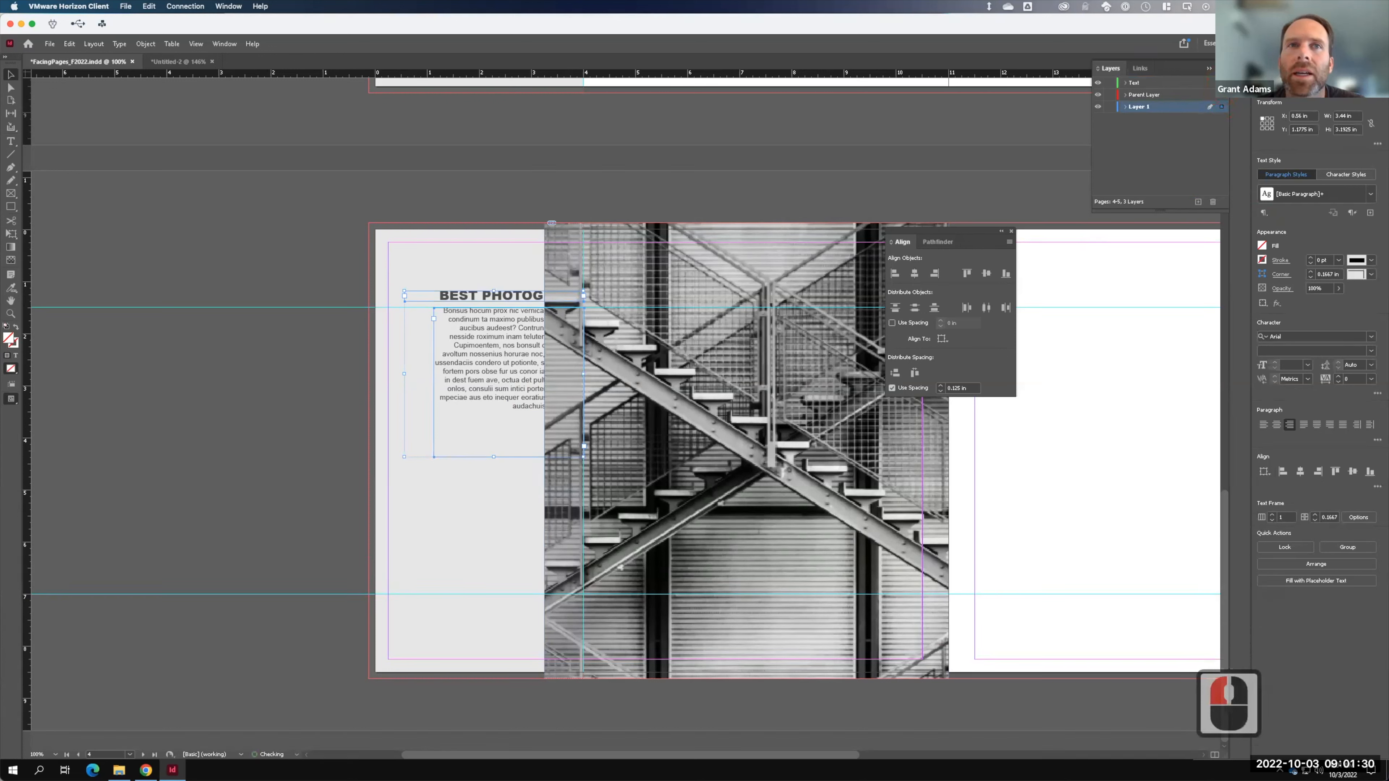
{"action": "left_click_drag", "start_coordinate": [1221, 106], "coordinate": [1221, 82]}
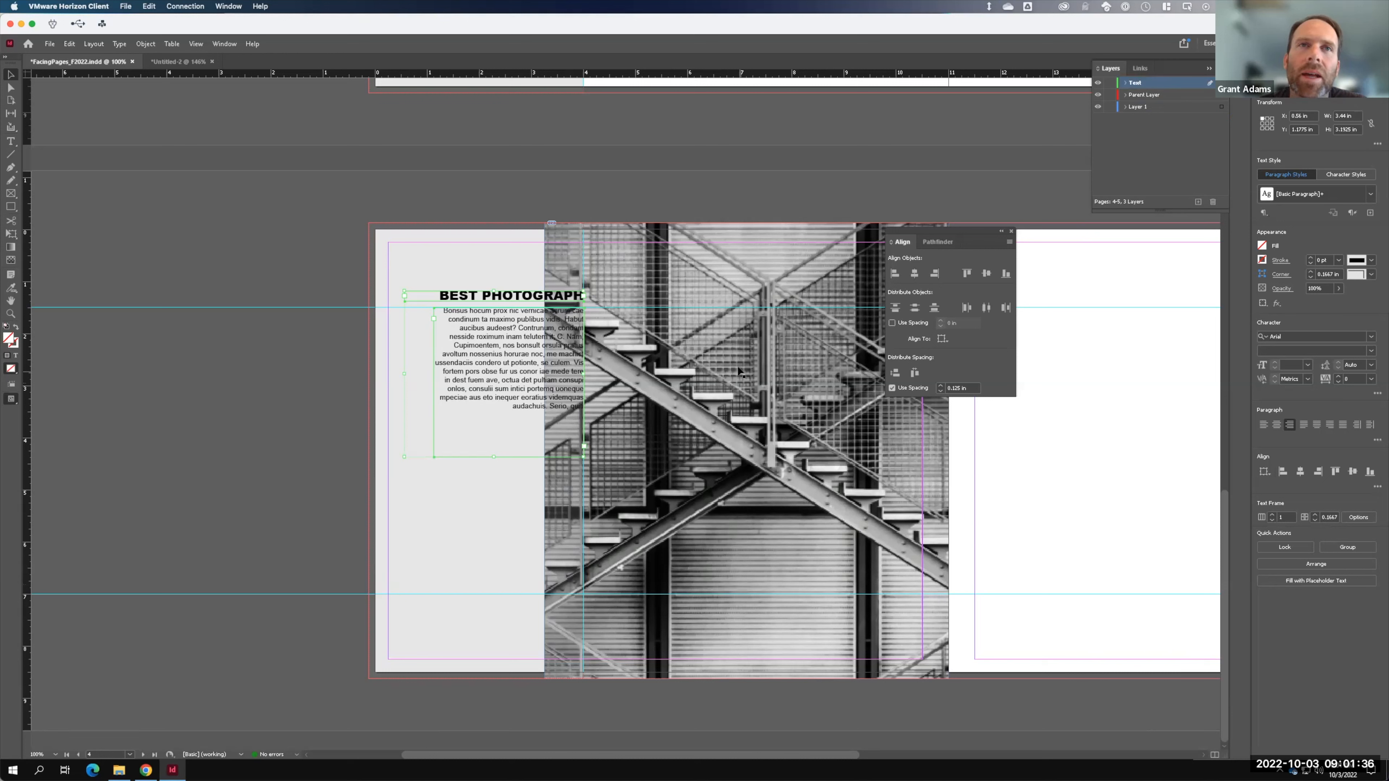
{"action": "key", "text": "F15"}
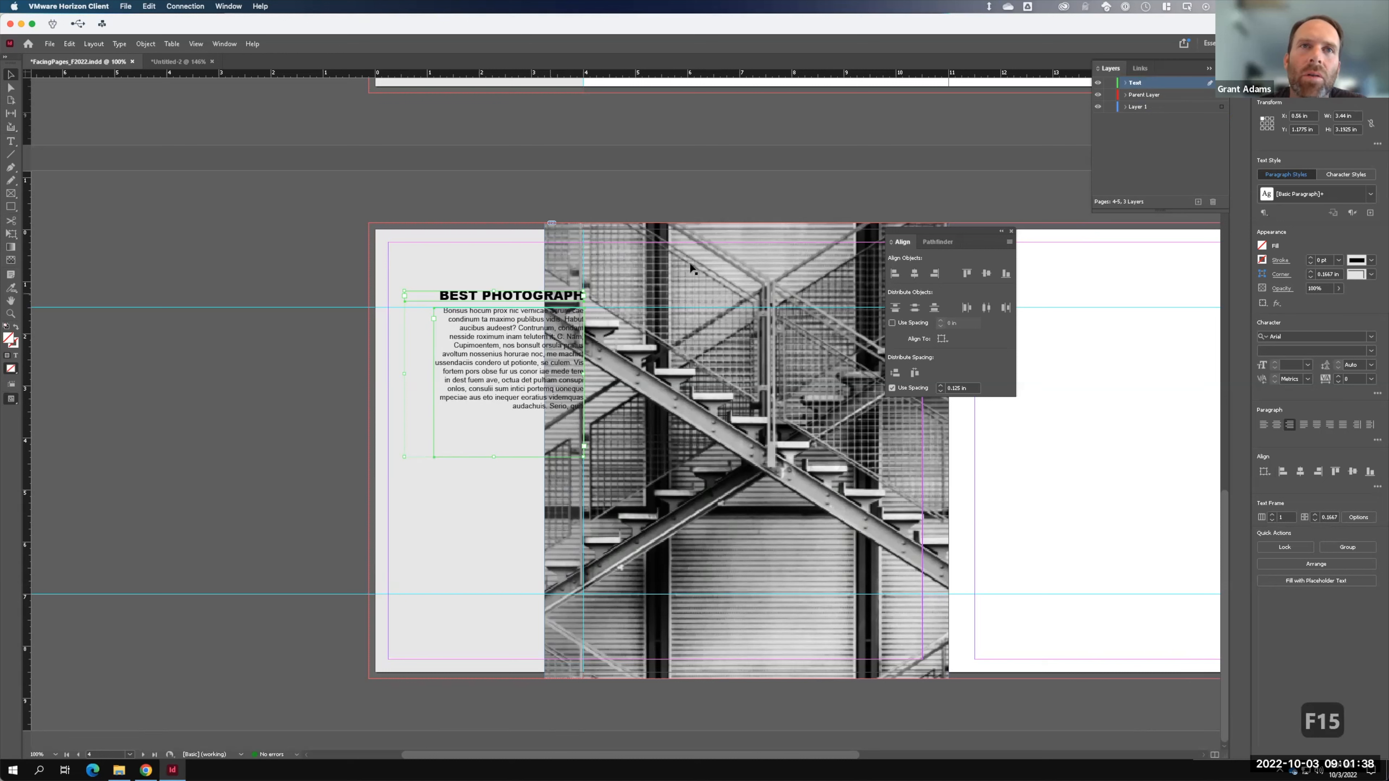
- Reshape the photo frame into an 11.875 × 3.5 in bottom strip, filled proportionally
{"action": "left_click", "coordinate": [546, 221]}
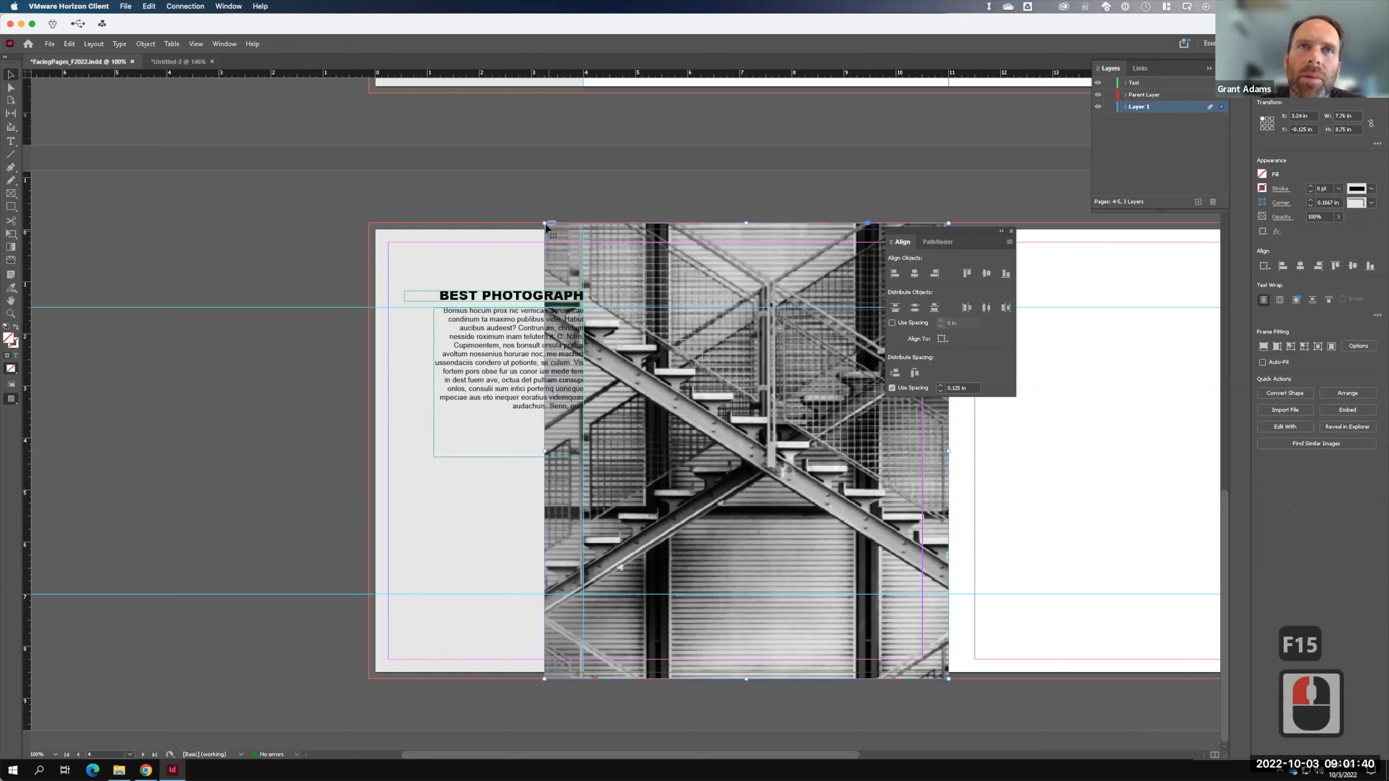
{"action": "left_click_drag", "start_coordinate": [544, 223], "coordinate": [330, 496]}
{"action": "right_click", "coordinate": [513, 538]}
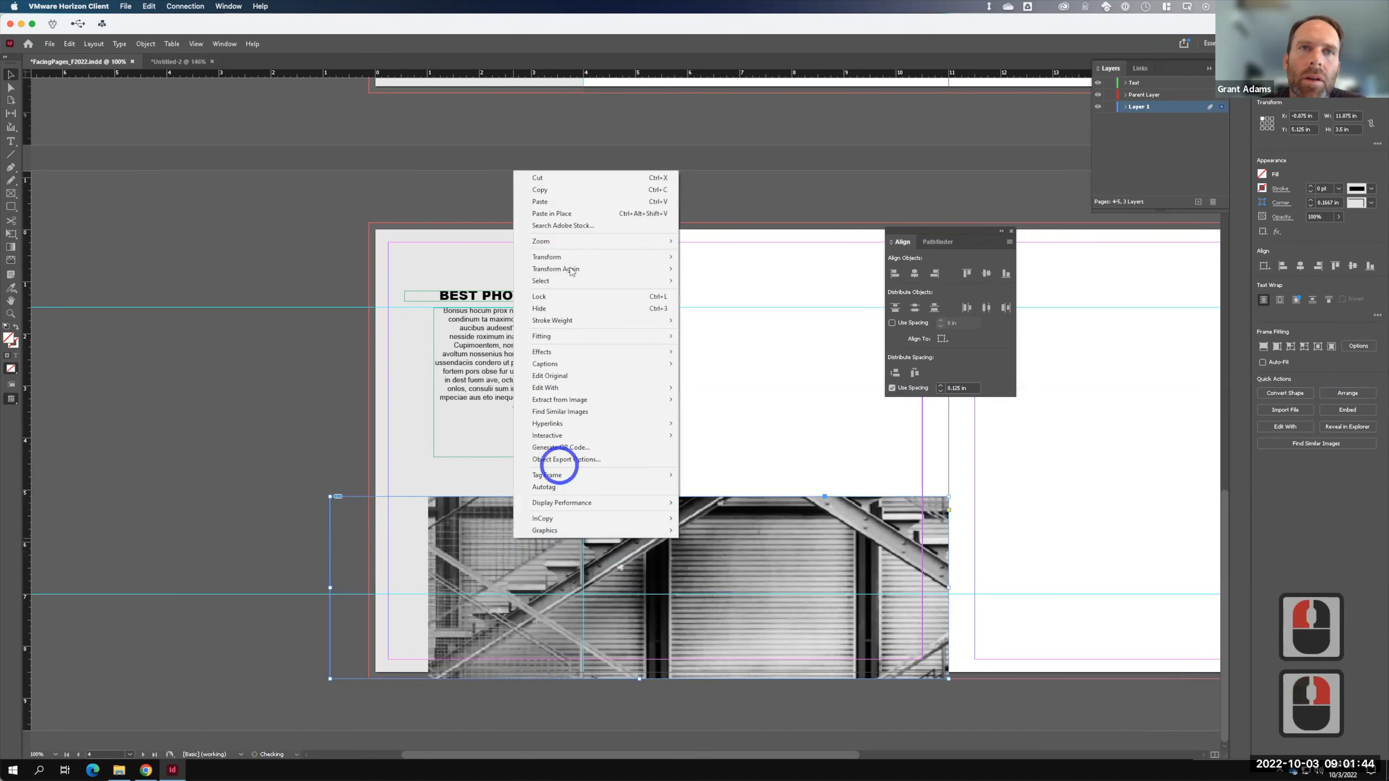
{"action": "mouse_move", "coordinate": [656, 336]}
{"action": "left_click", "coordinate": [705, 336]}
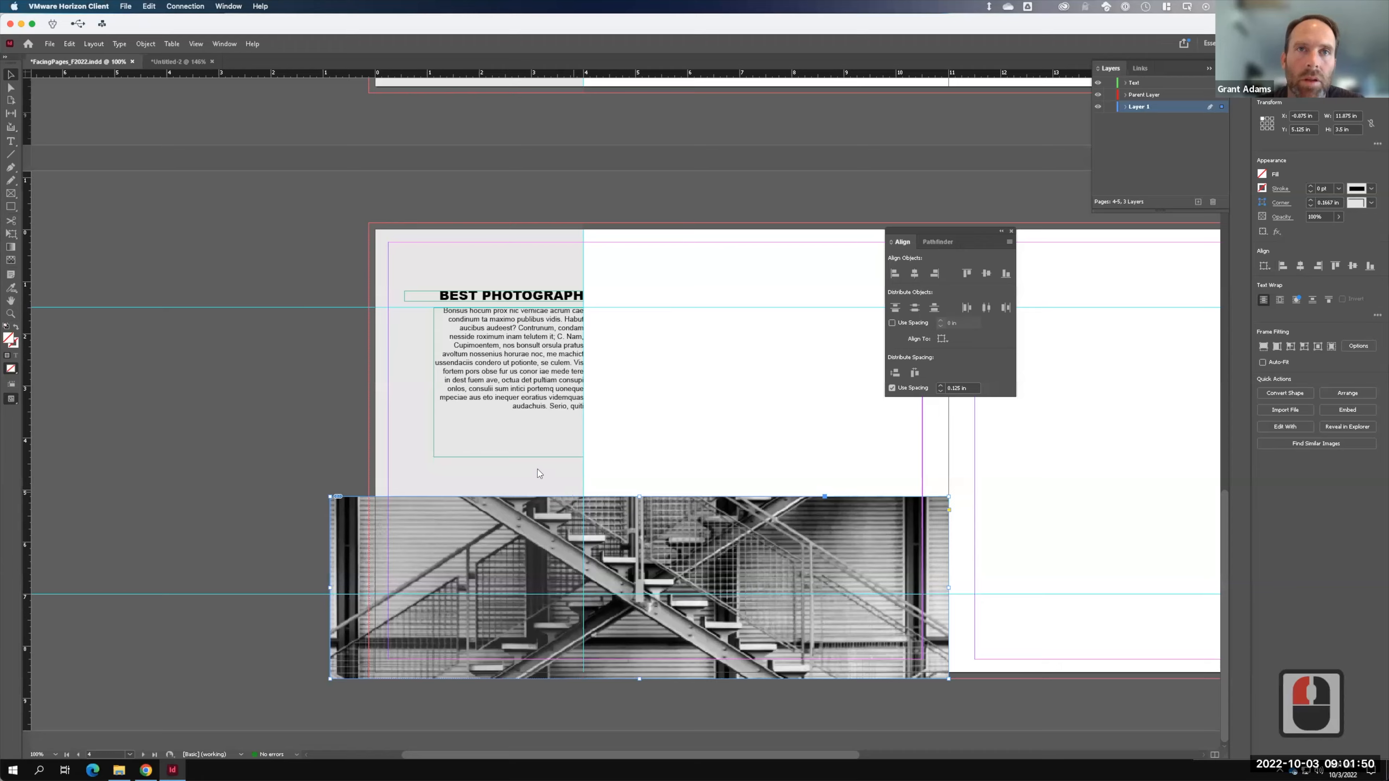
- Place the rooftop photo into the frame in place of the staircase image
{"action": "key", "text": "super+d"}
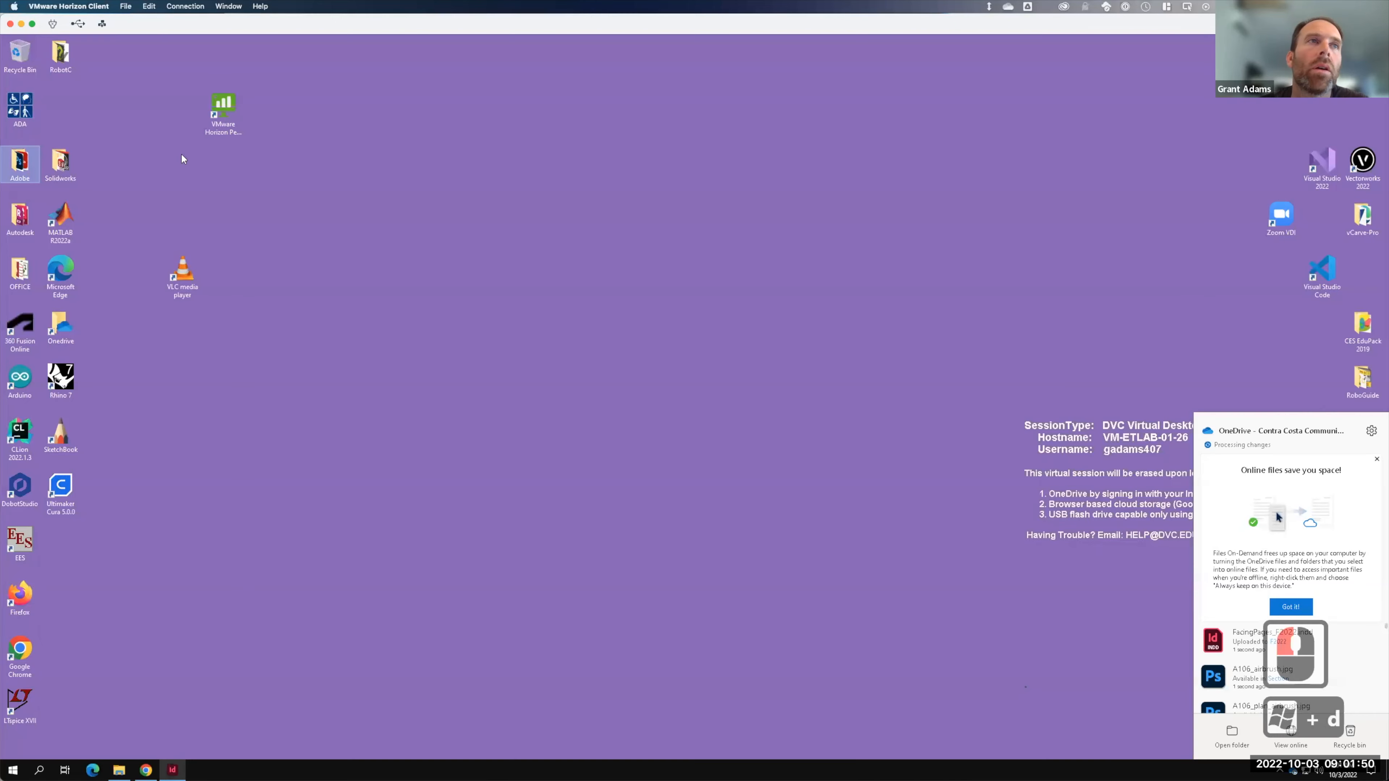
{"action": "left_click", "coordinate": [172, 770]}
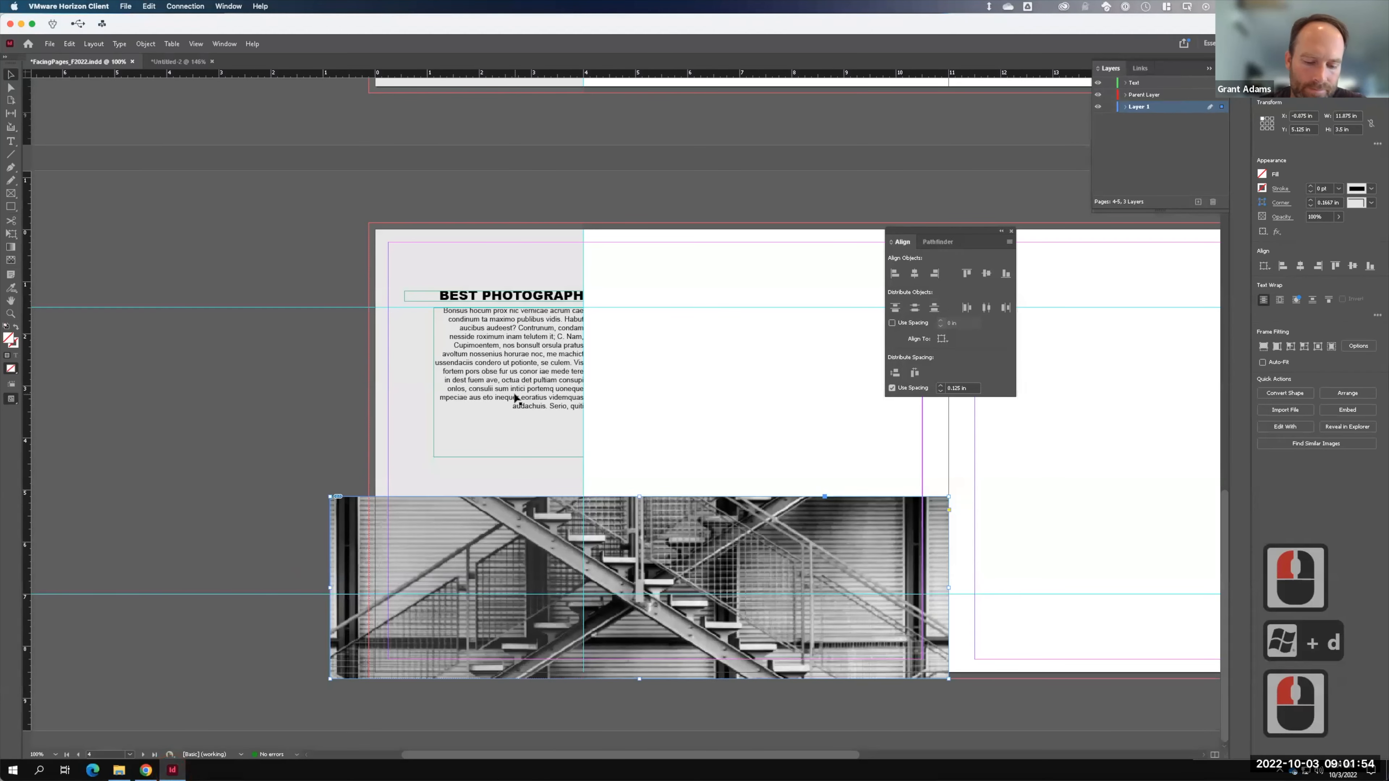
{"action": "key", "text": "ctrl+d"}
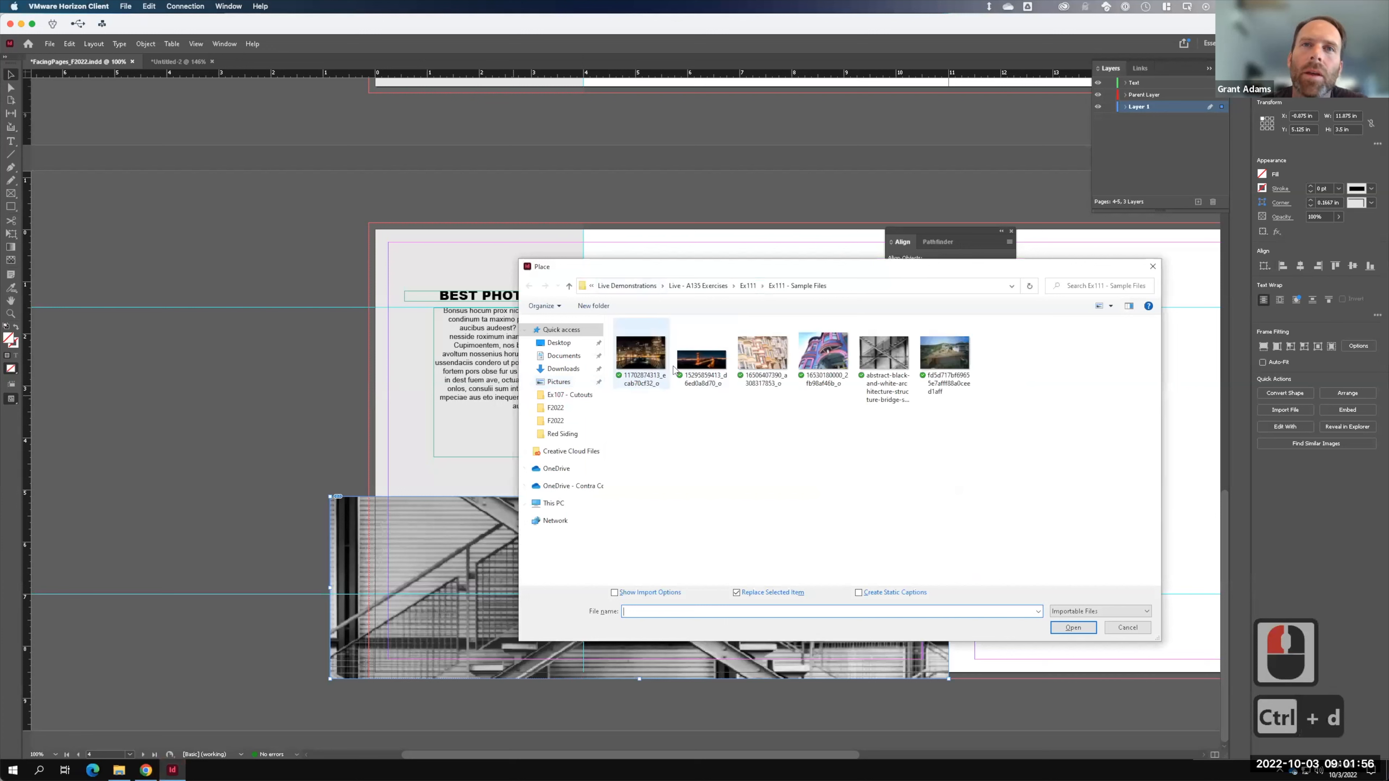
{"action": "left_click", "coordinate": [957, 364]}
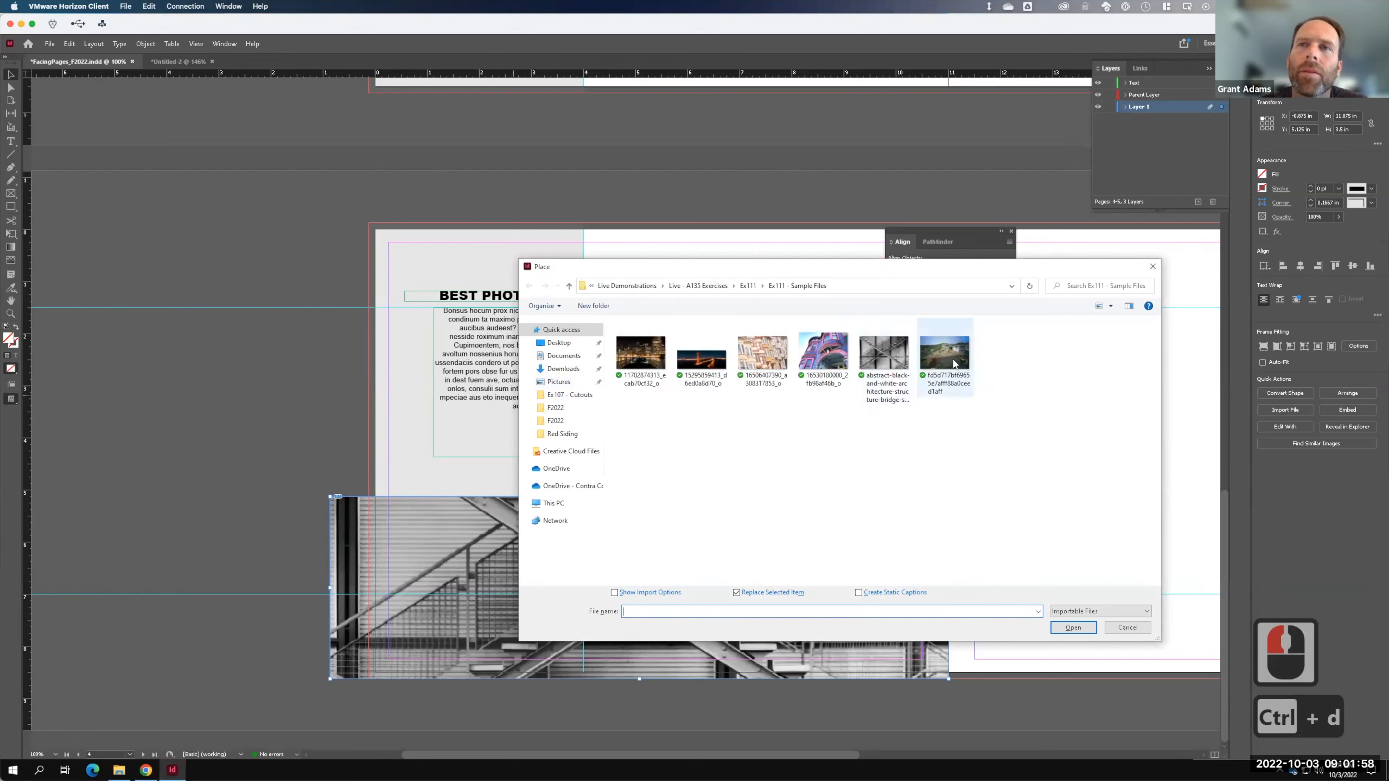
{"action": "left_click", "coordinate": [1072, 627]}
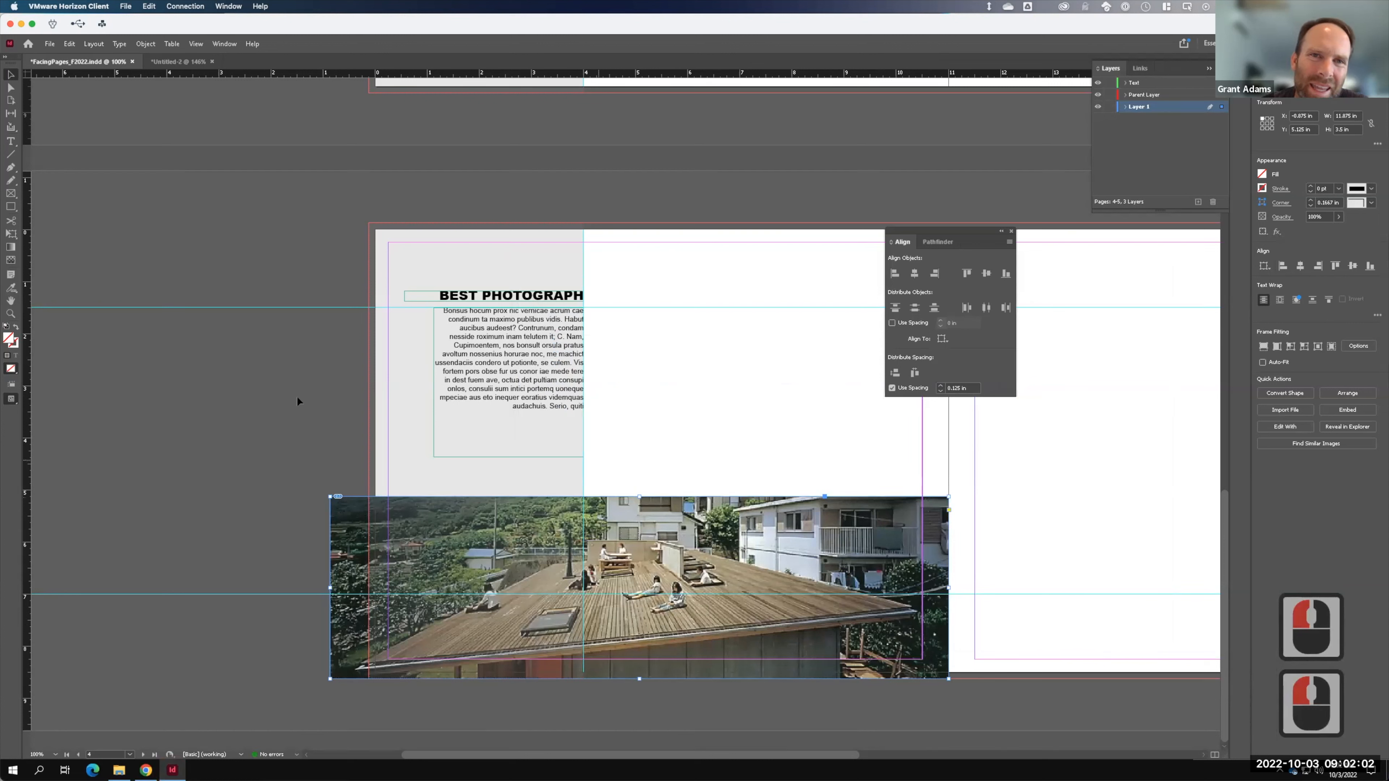
{"action": "left_click", "coordinate": [468, 486]}
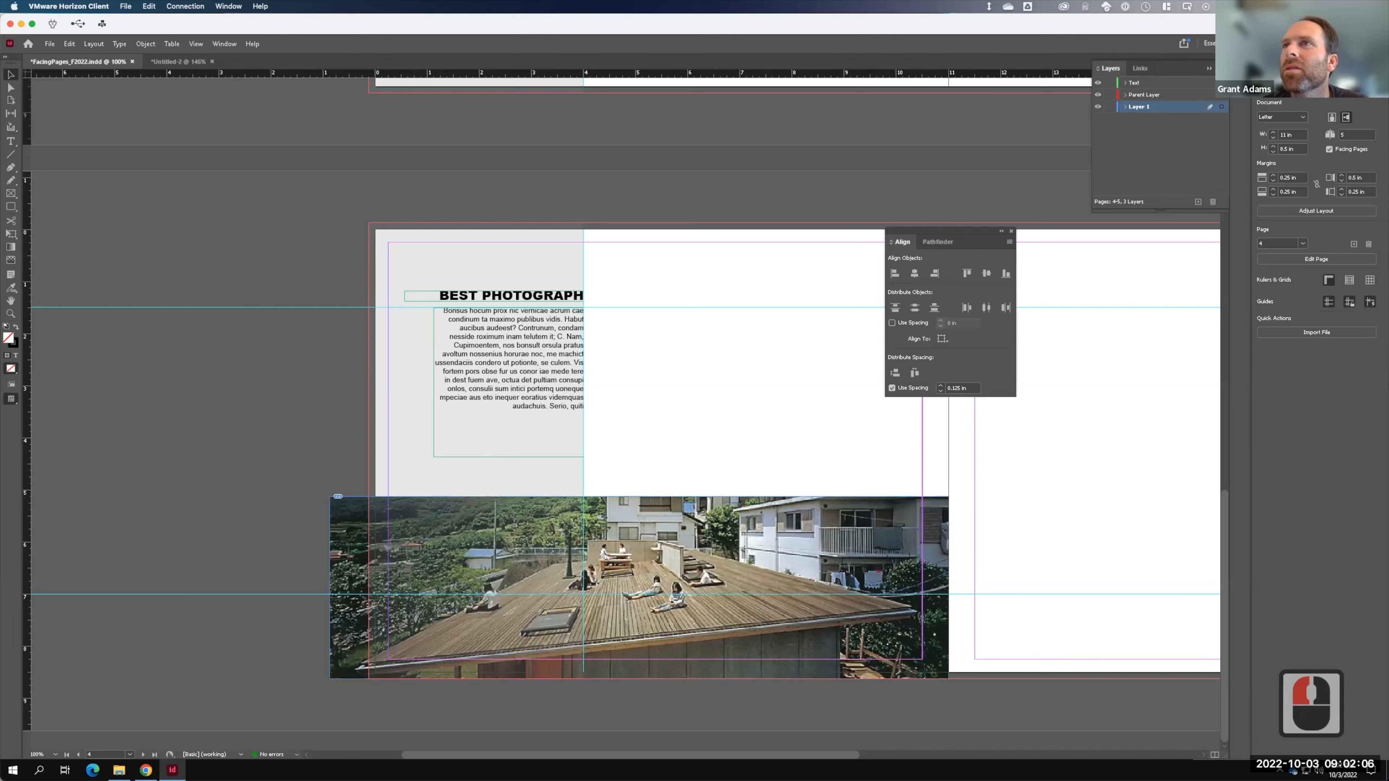
{"action": "left_click", "coordinate": [1303, 67]}
- Fill B-Parent's grey left-page panel with pale pink and view it on spread 4-5
{"action": "double_click", "coordinate": [1351, 116]}
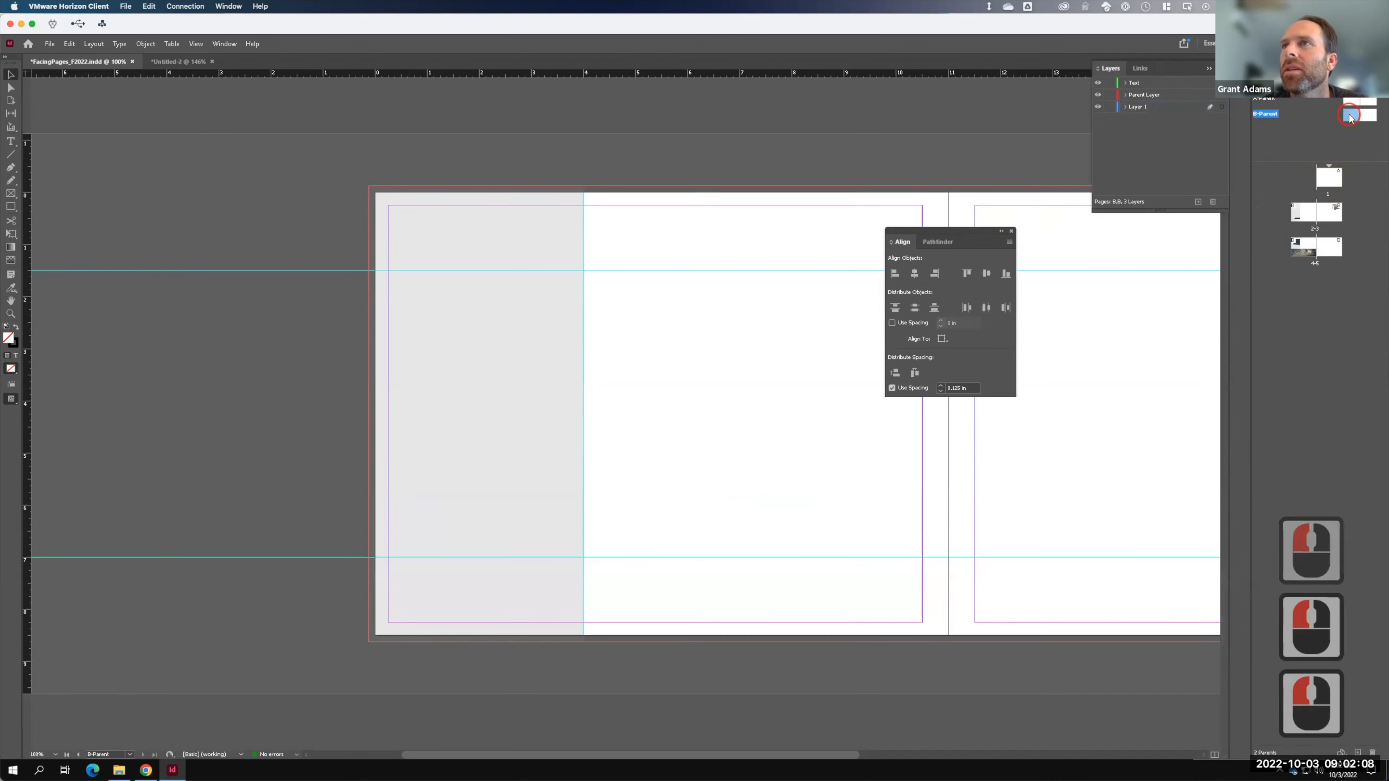
{"action": "left_click", "coordinate": [547, 363]}
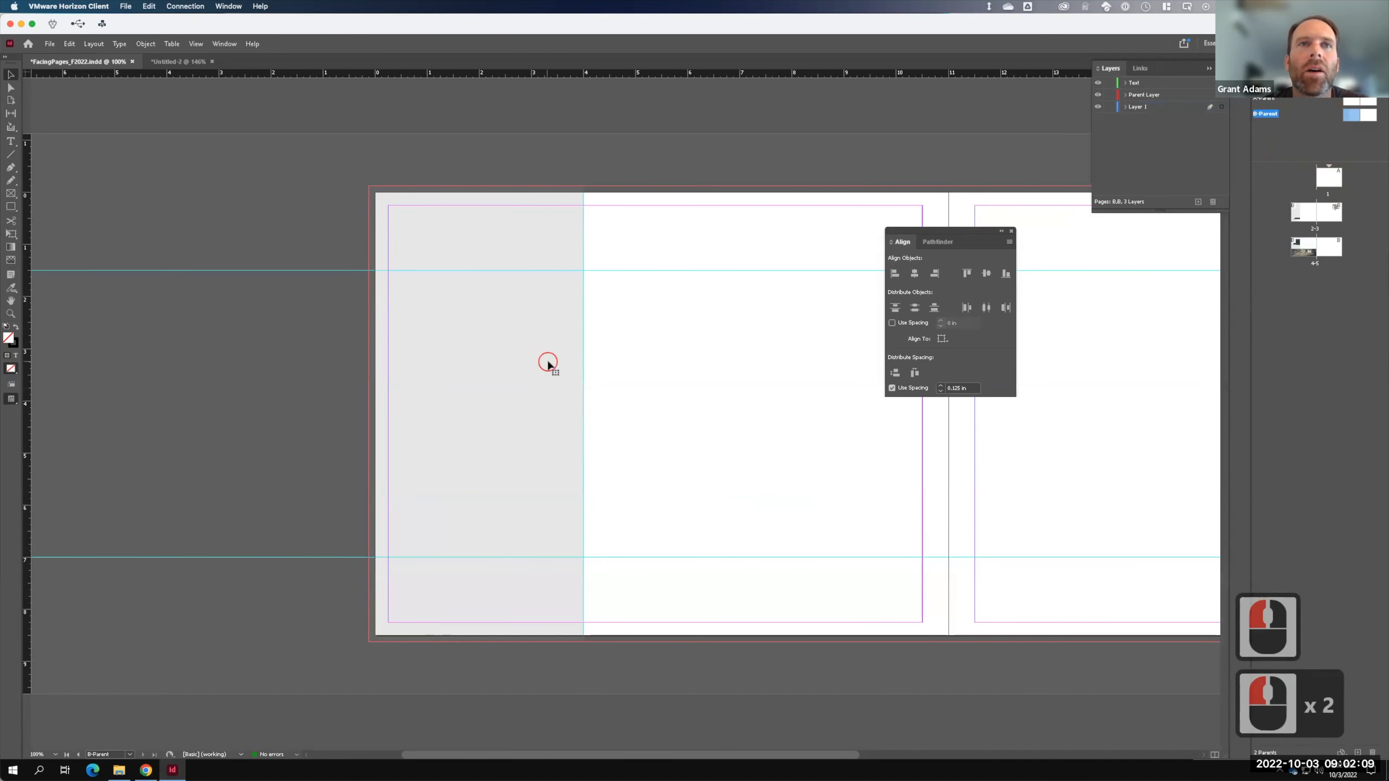
{"action": "double_click", "coordinate": [17, 341]}
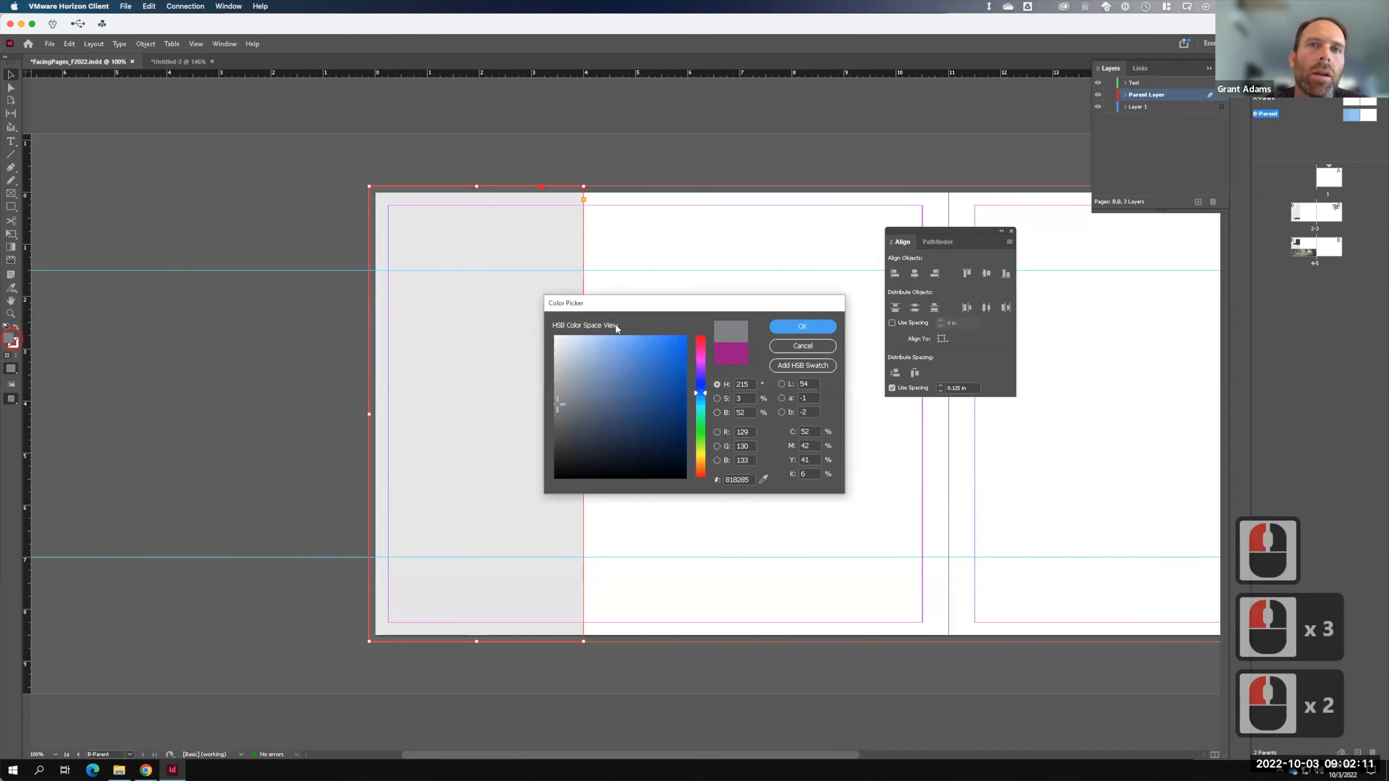
{"action": "left_click", "coordinate": [700, 344]}
{"action": "left_click", "coordinate": [802, 326]}
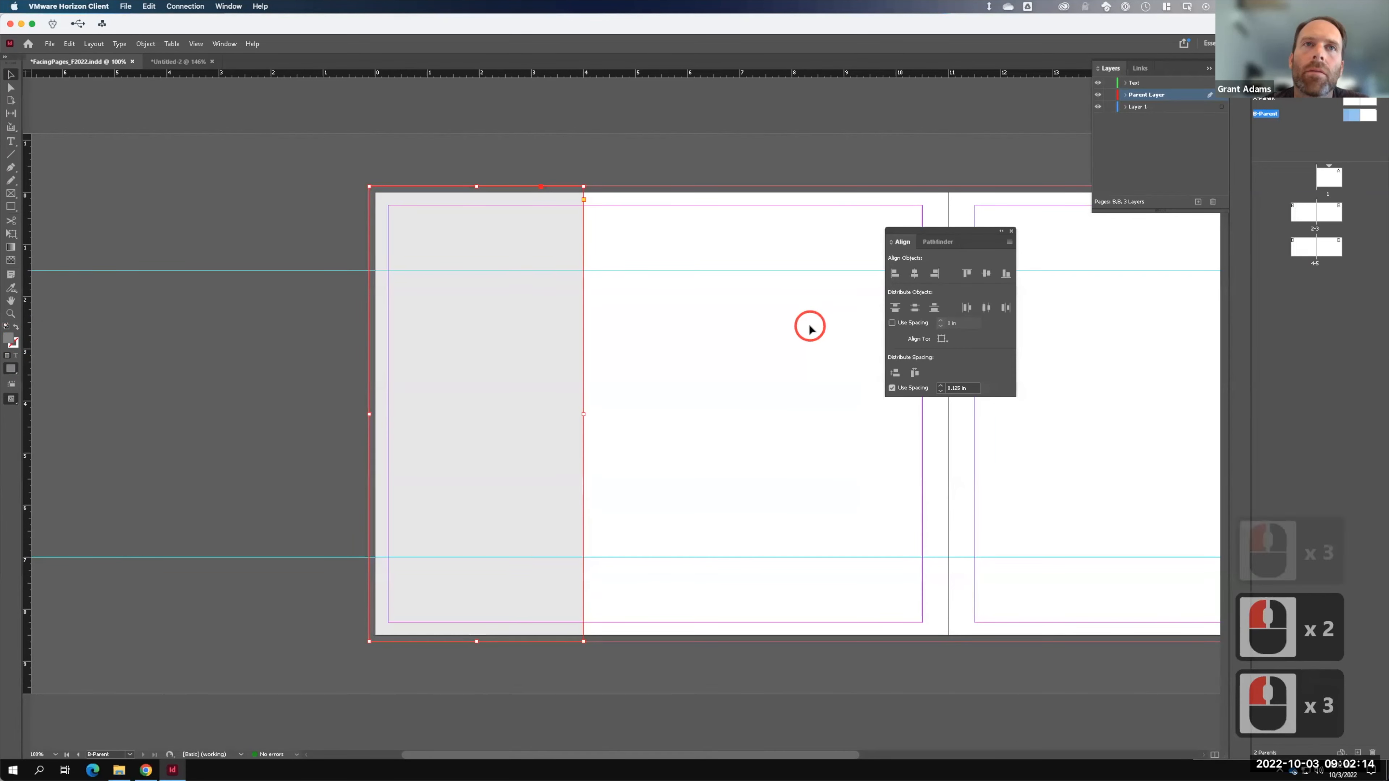
{"action": "double_click", "coordinate": [1307, 252]}
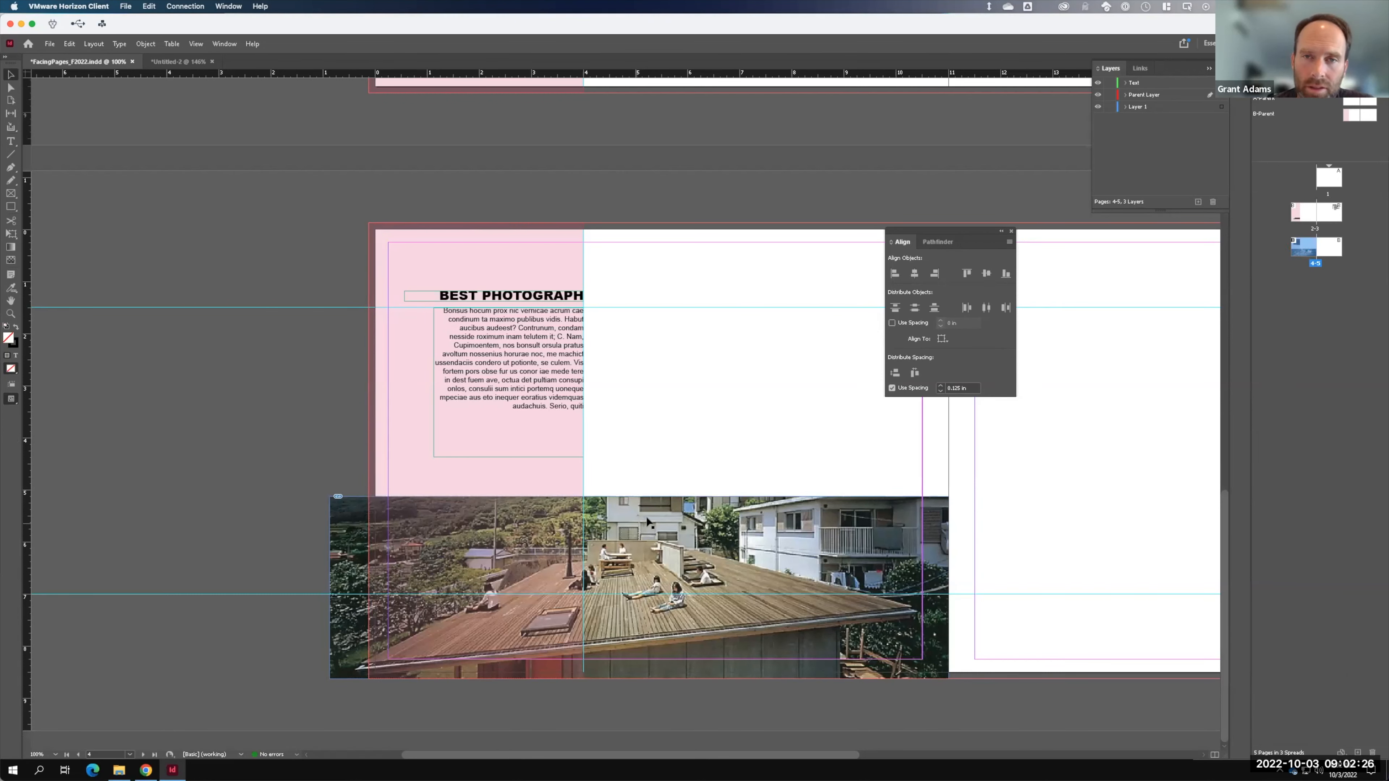
- Undo the pink fill, rooftop photo, new layers and parent panel, leaving only Layer 1
{"action": "double_click", "coordinate": [655, 460]}
{"action": "key", "text": "ctrl+z"}
{"action": "key", "text": "ctrl+z"}
{"action": "key", "text": "ctrl+z"}
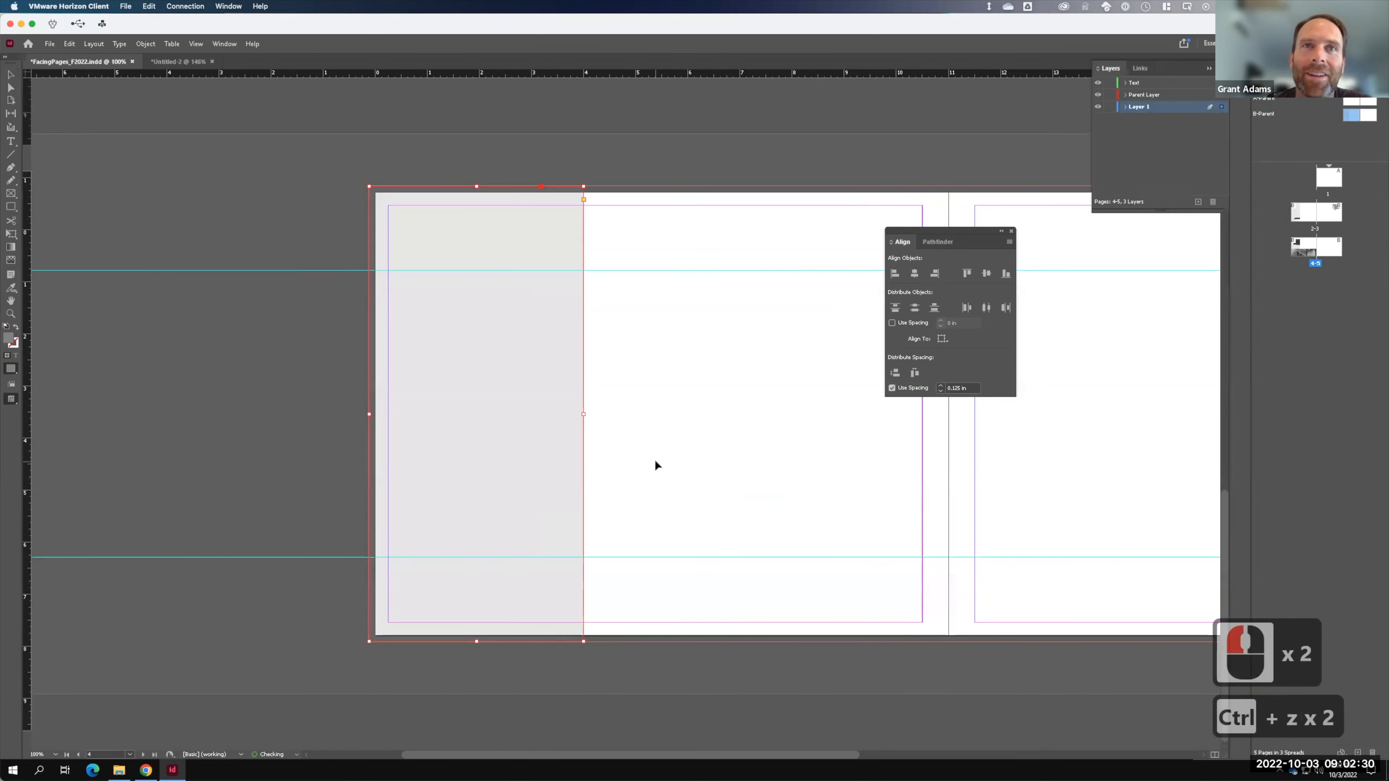
{"action": "key", "text": "ctrl+z"}
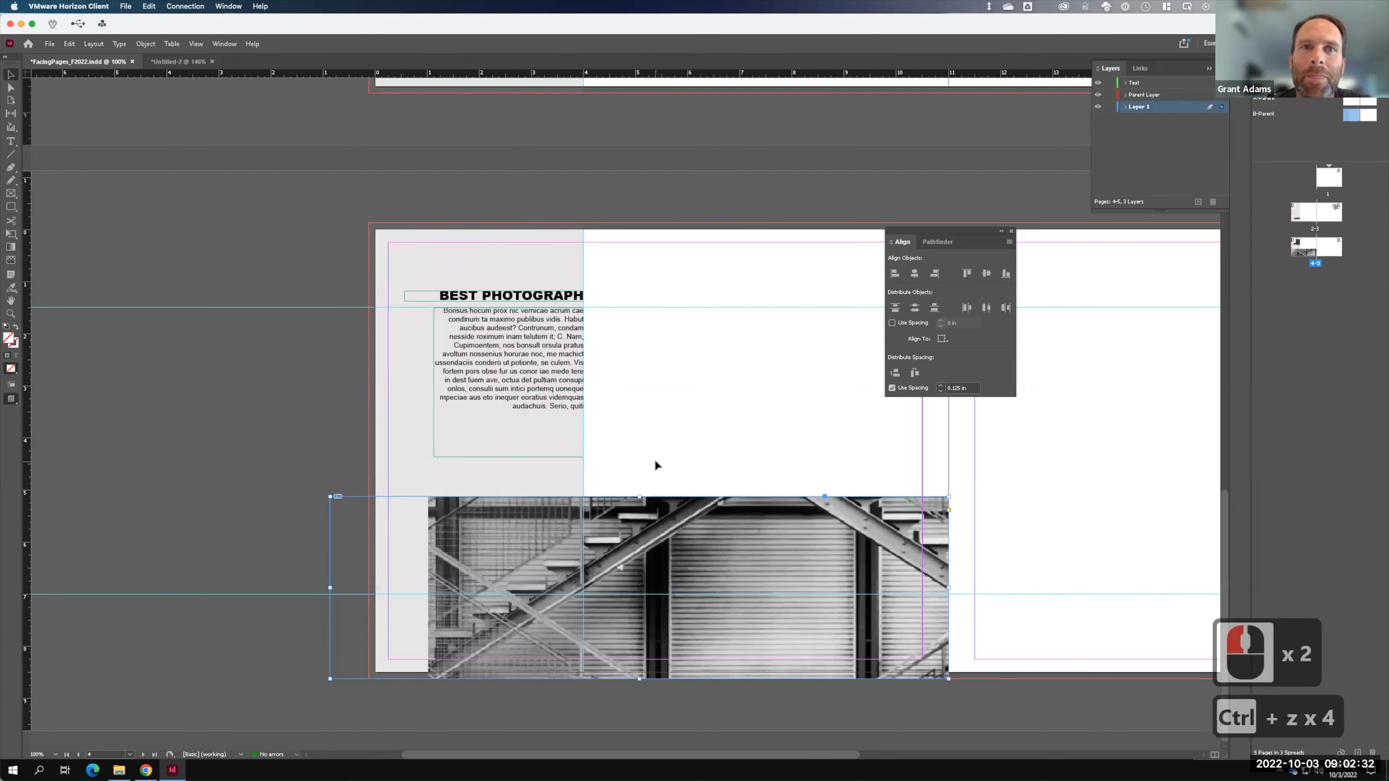
{"action": "key", "text": "ctrl+z"}
{"action": "key", "text": "ctrl+z"}
{"action": "key", "text": "ctrl+z"}
{"action": "key", "text": "ctrl+z"}
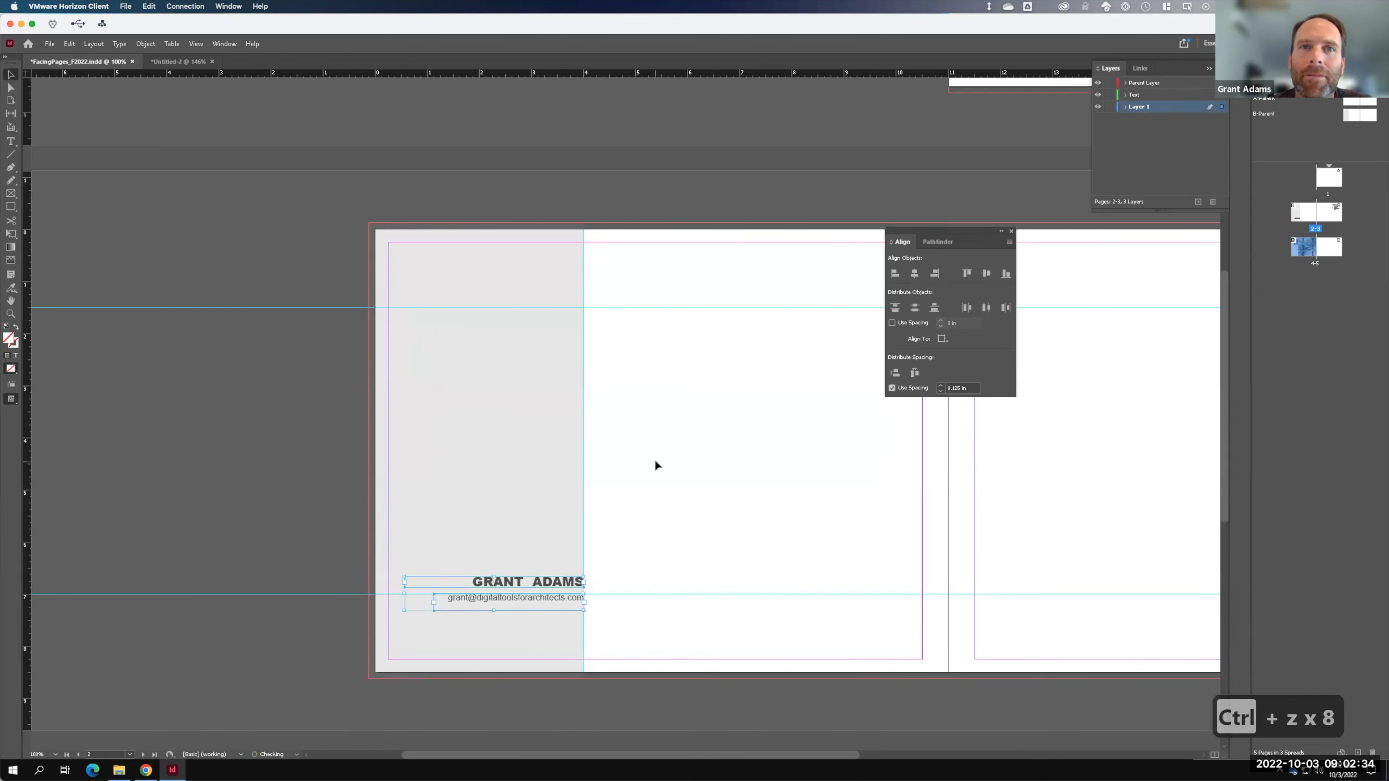
{"action": "key", "text": "ctrl+z"}
{"action": "key", "text": "ctrl+F15"}
{"action": "key", "text": "ctrl+z"}
{"action": "key", "text": "ctrl+z"}
{"action": "key", "text": "ctrl+z"}
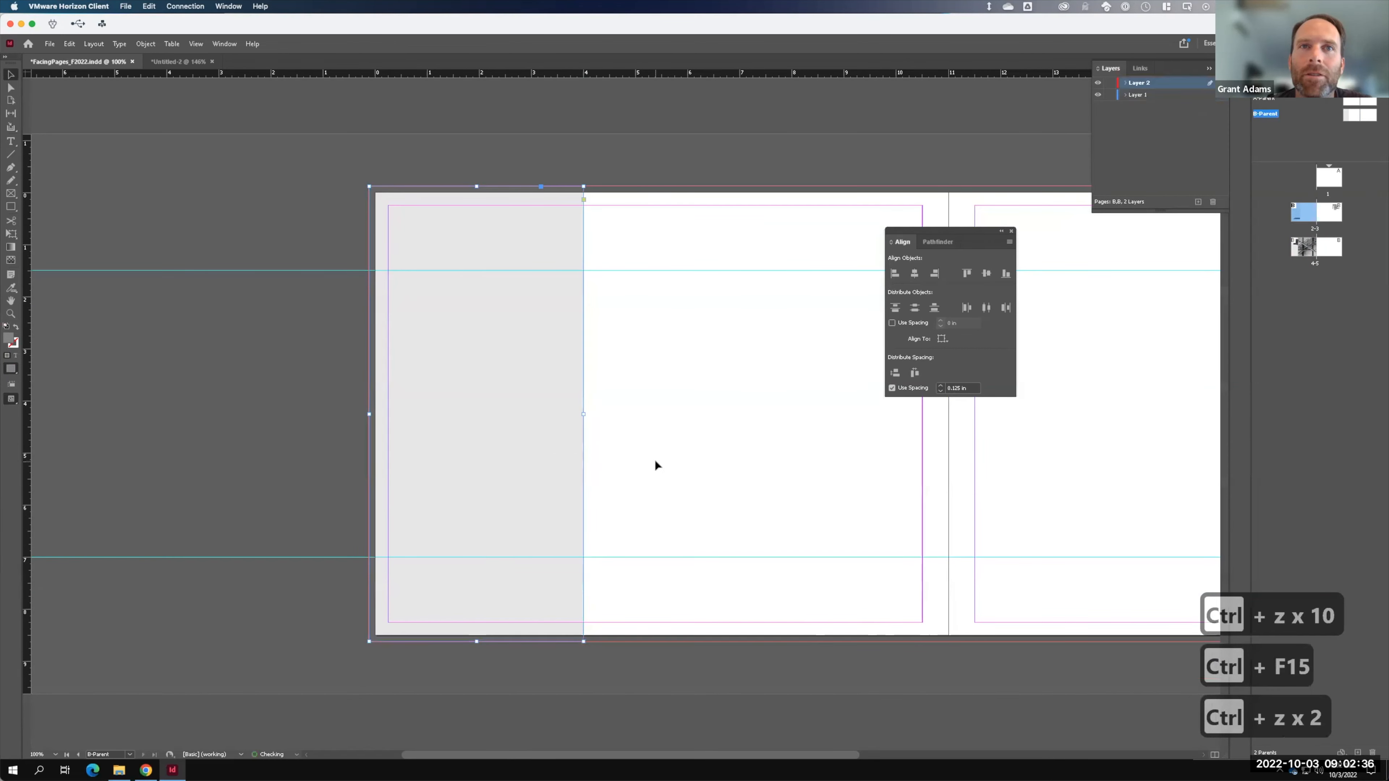
{"action": "key", "text": "ctrl+z"}
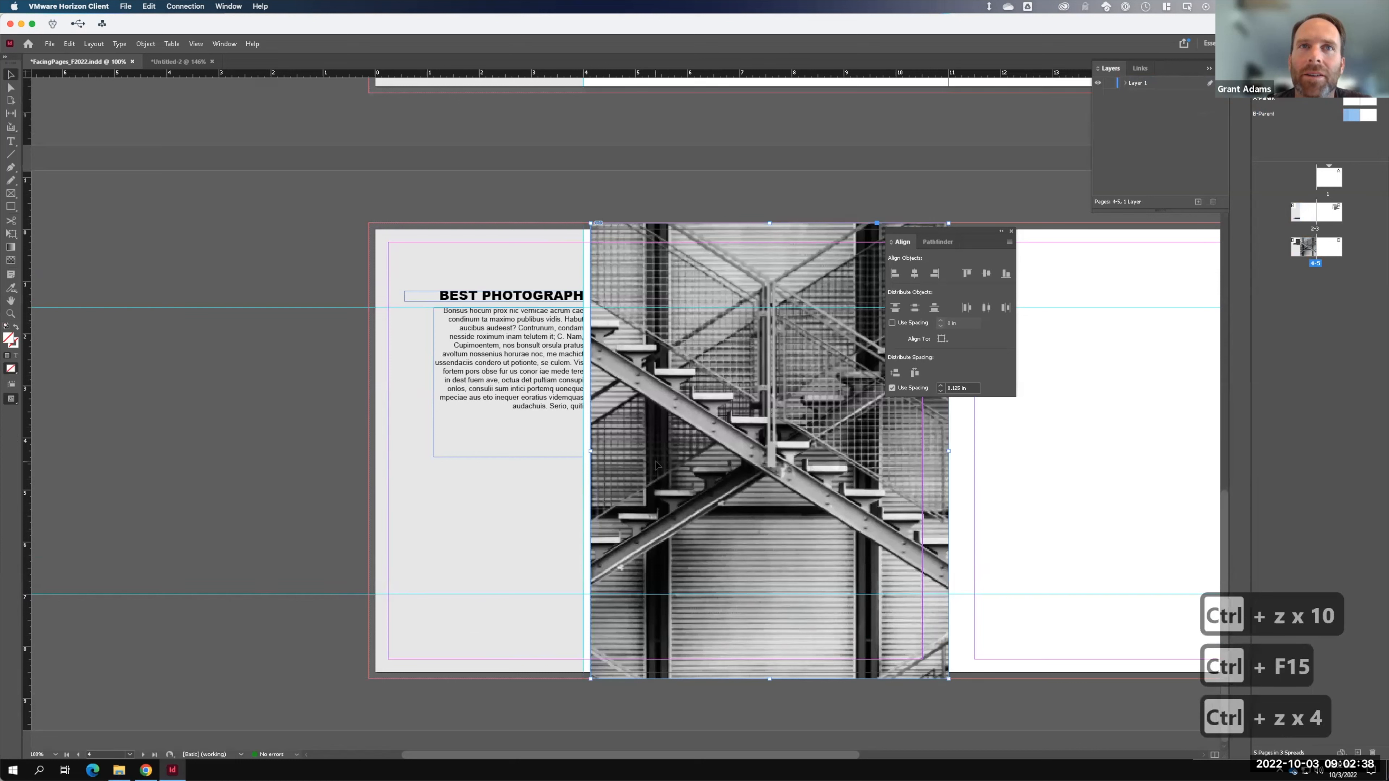
{"action": "key", "text": "ctrl+z"}
{"action": "key", "text": "ctrl+z"}
{"action": "key", "text": "ctrl+z"}
{"action": "key", "text": "ctrl+z"}
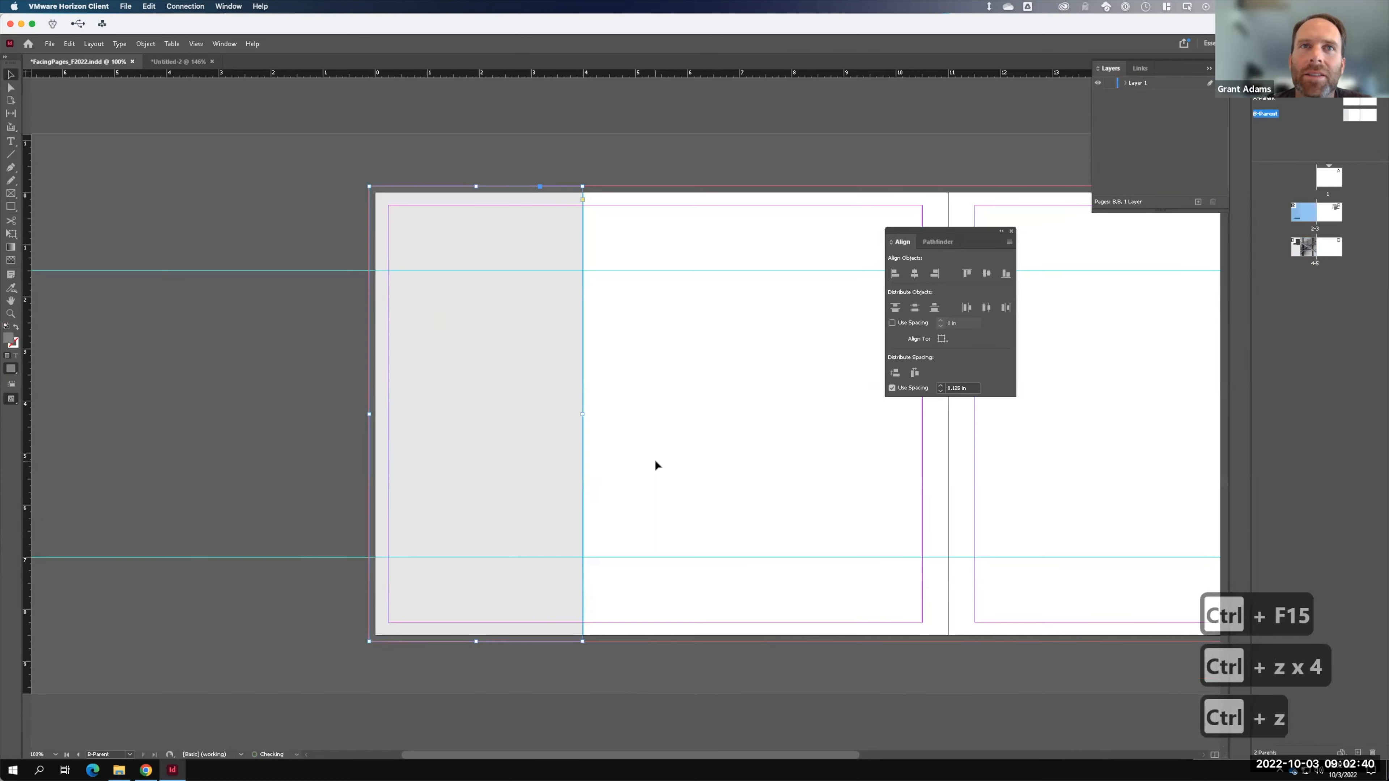
{"action": "key", "text": "ctrl+z"}
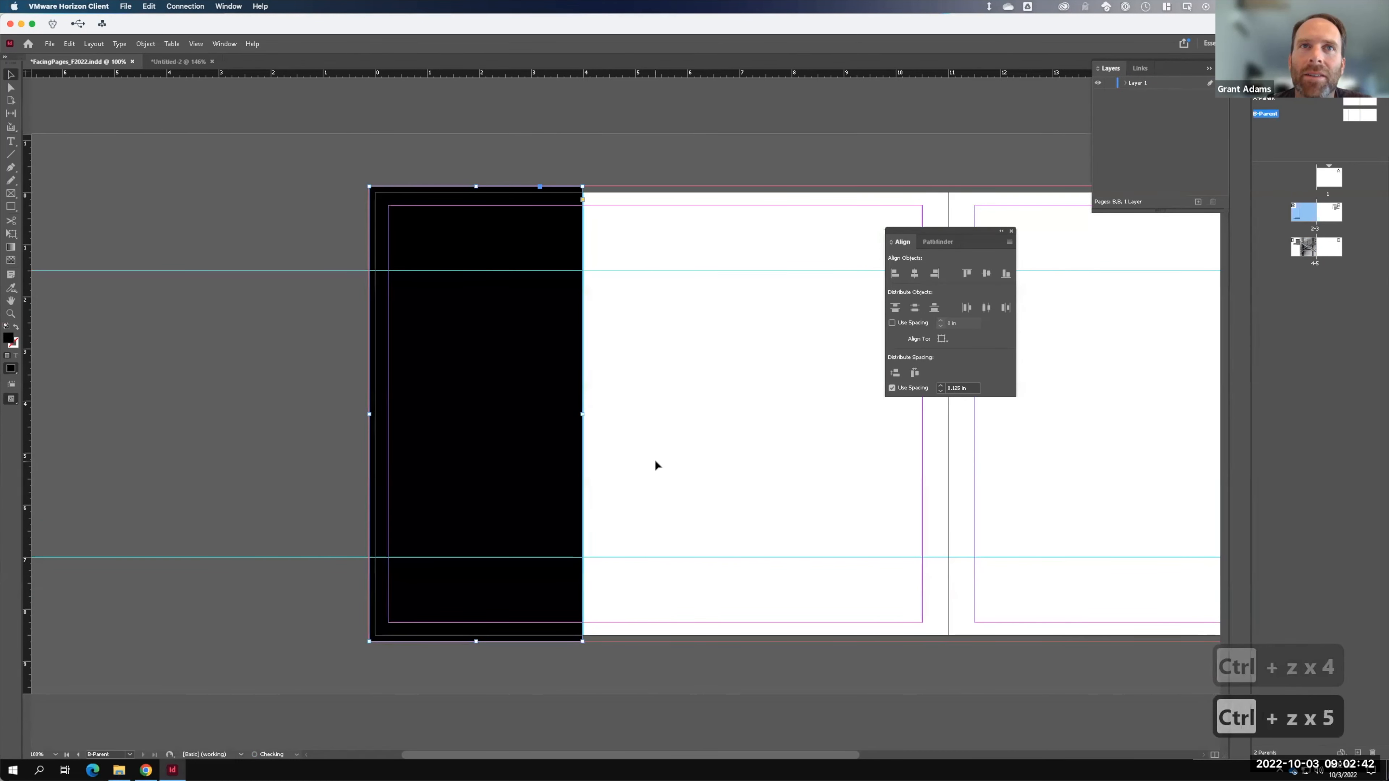
{"action": "key", "text": "ctrl+z"}
{"action": "key", "text": "ctrl+z"}
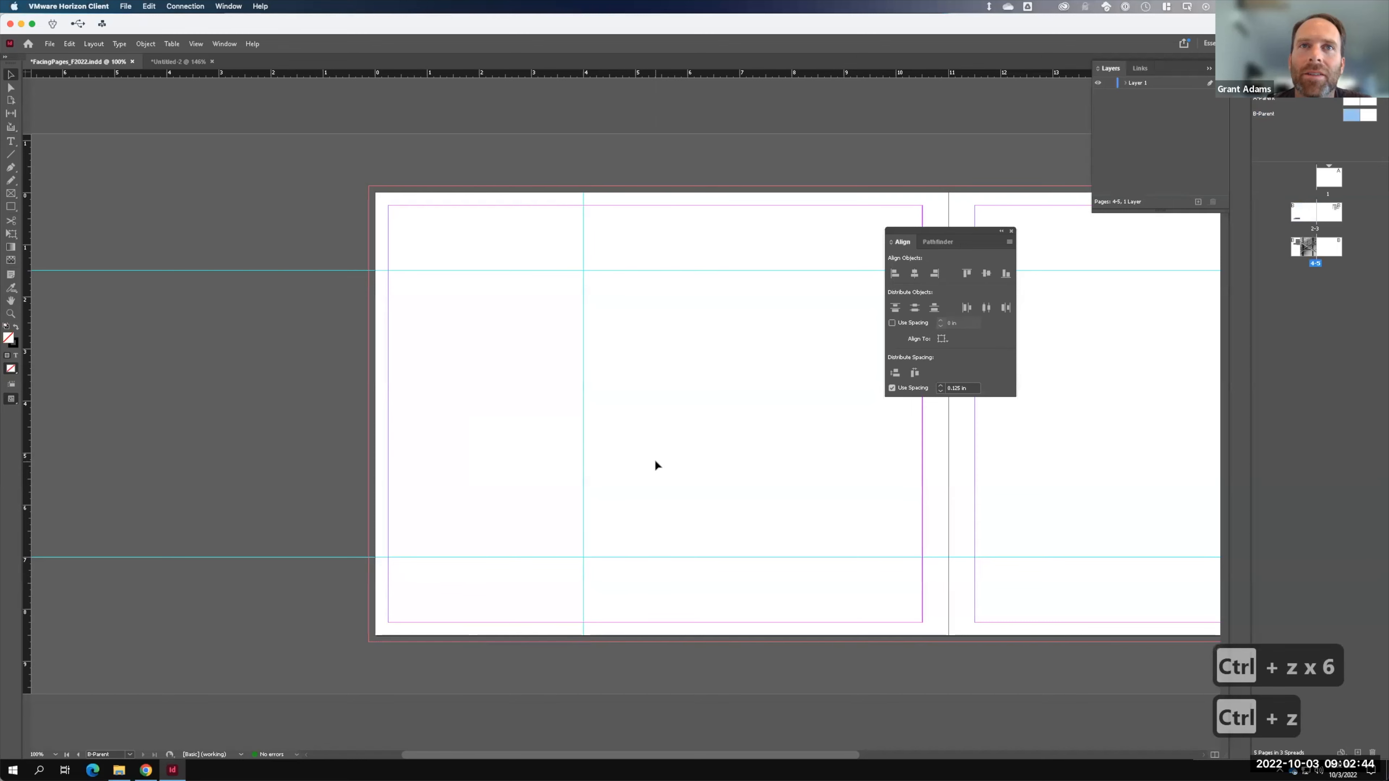
- Open B-Parent and draw a small text frame at the left page's bottom-left corner
{"action": "left_click", "coordinate": [622, 176]}
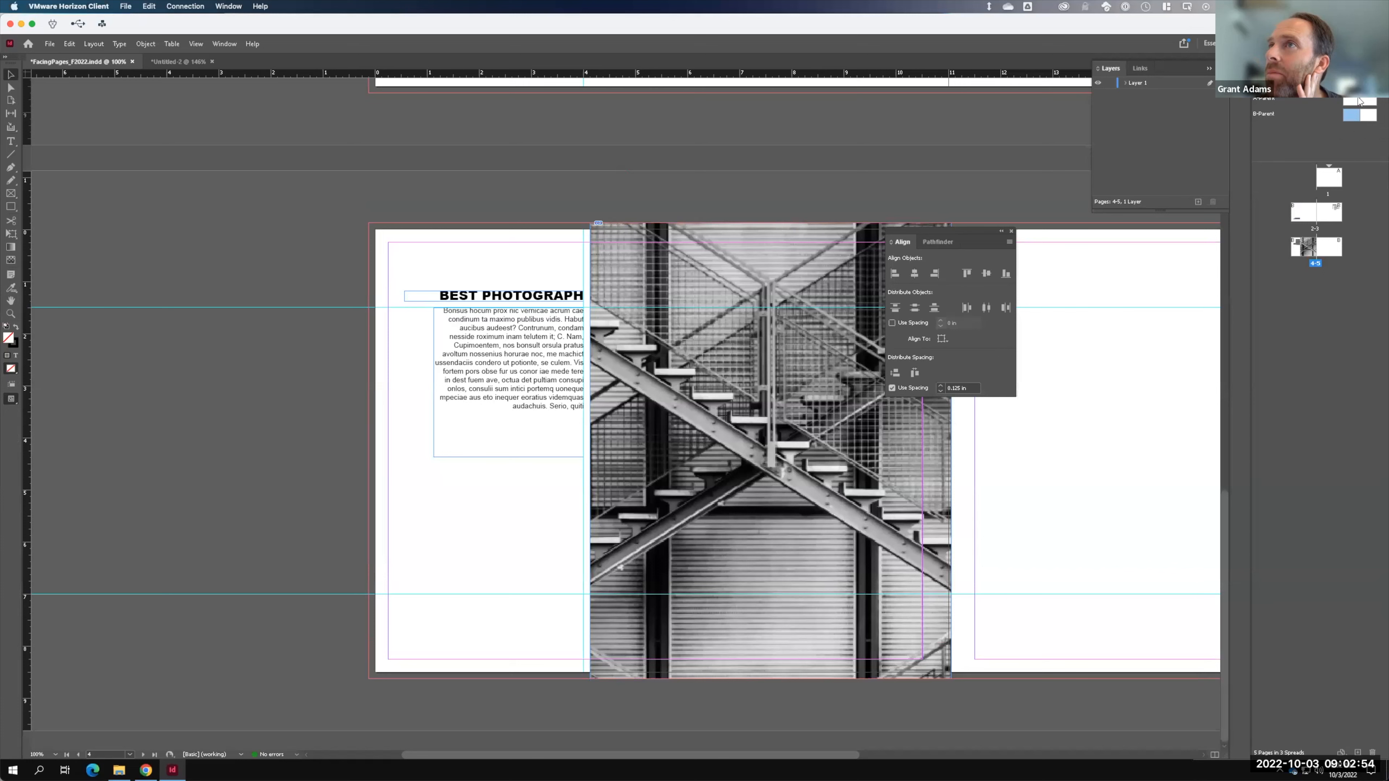
{"action": "double_click", "coordinate": [1352, 116]}
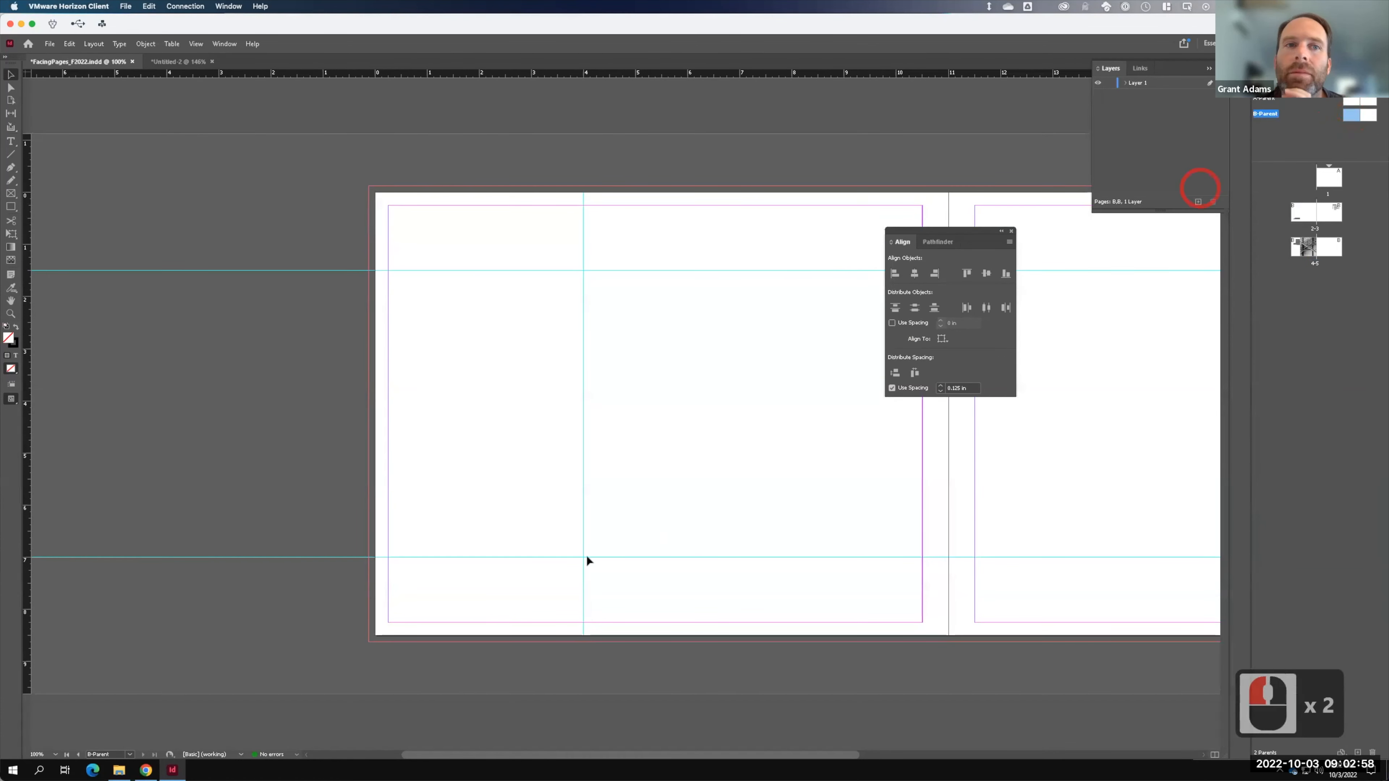
{"action": "left_click", "coordinate": [11, 141]}
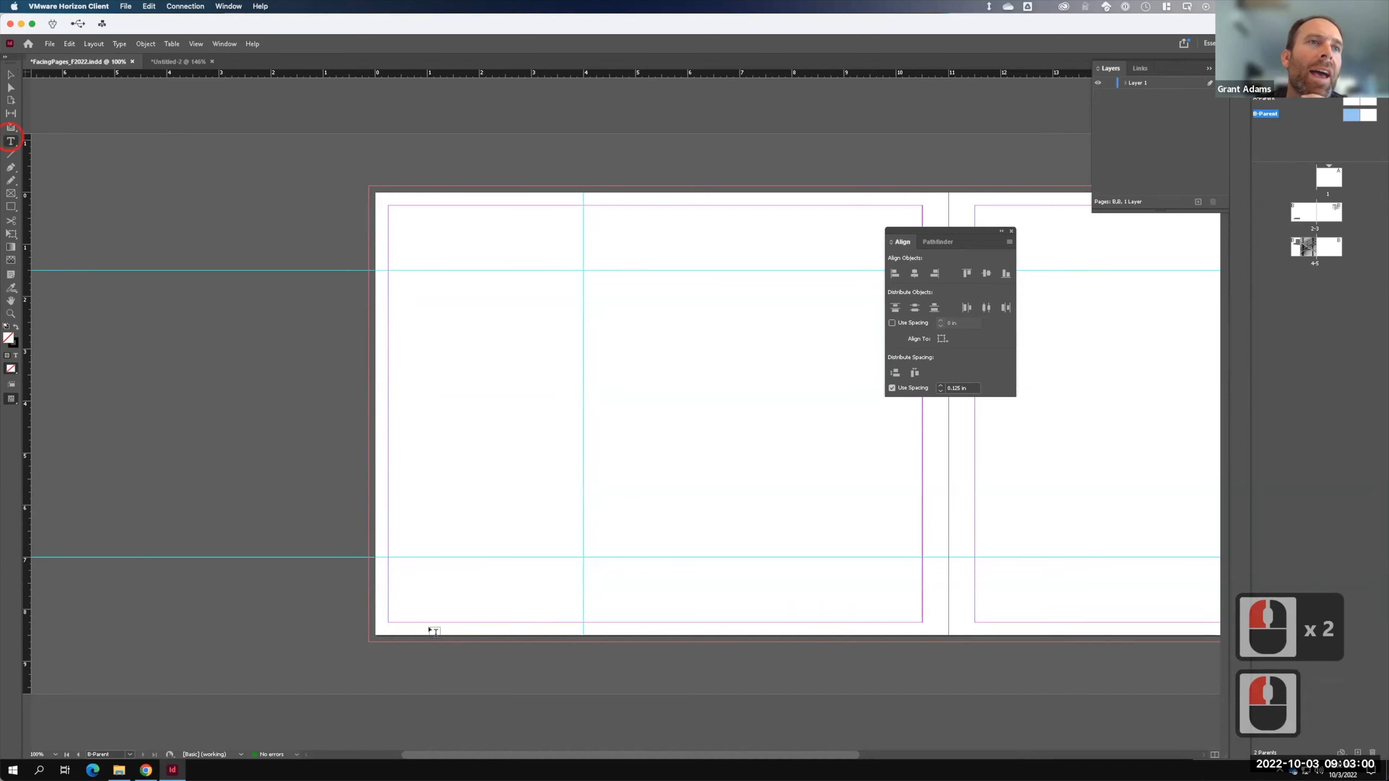
{"action": "left_click_drag", "start_coordinate": [388, 606], "coordinate": [409, 621]}
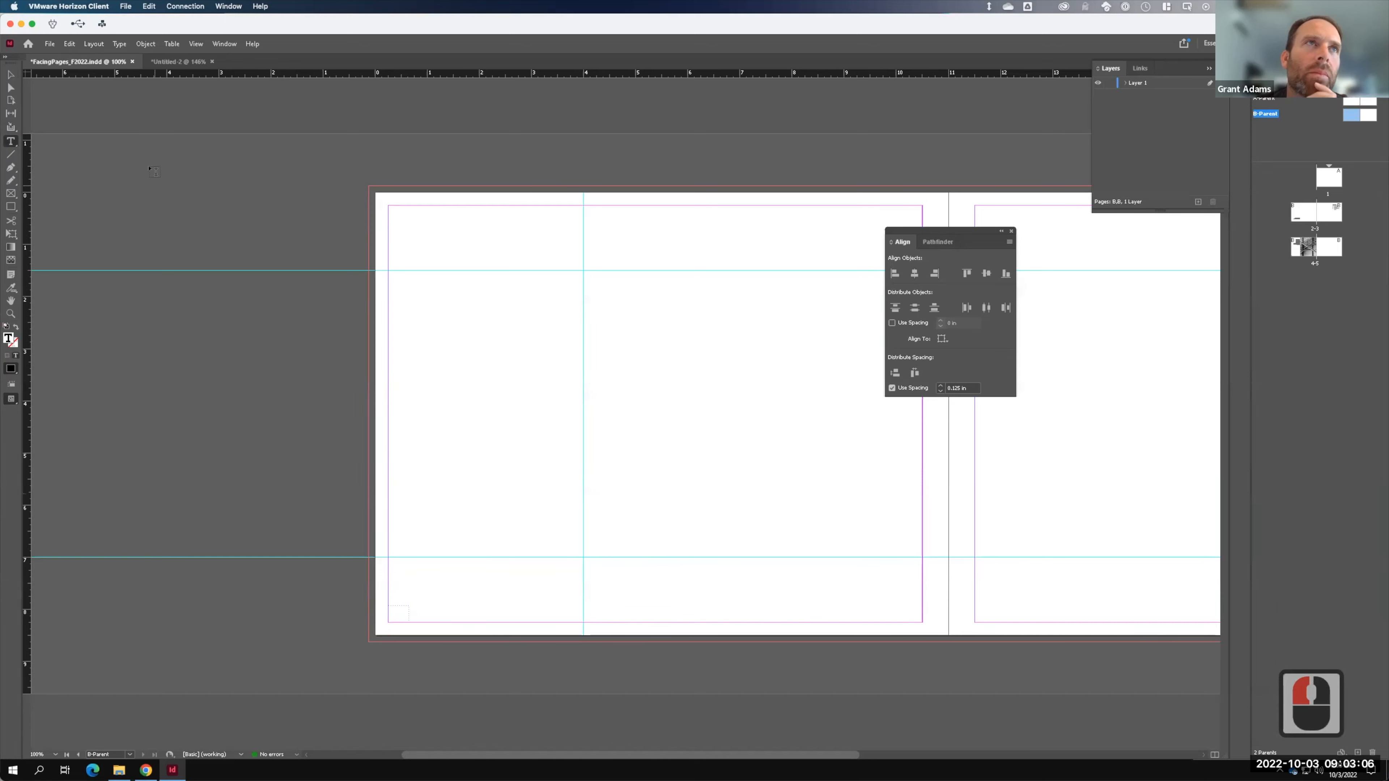
- Insert a Current Page Number marker into the bottom-left text frame
{"action": "left_click", "coordinate": [118, 44]}
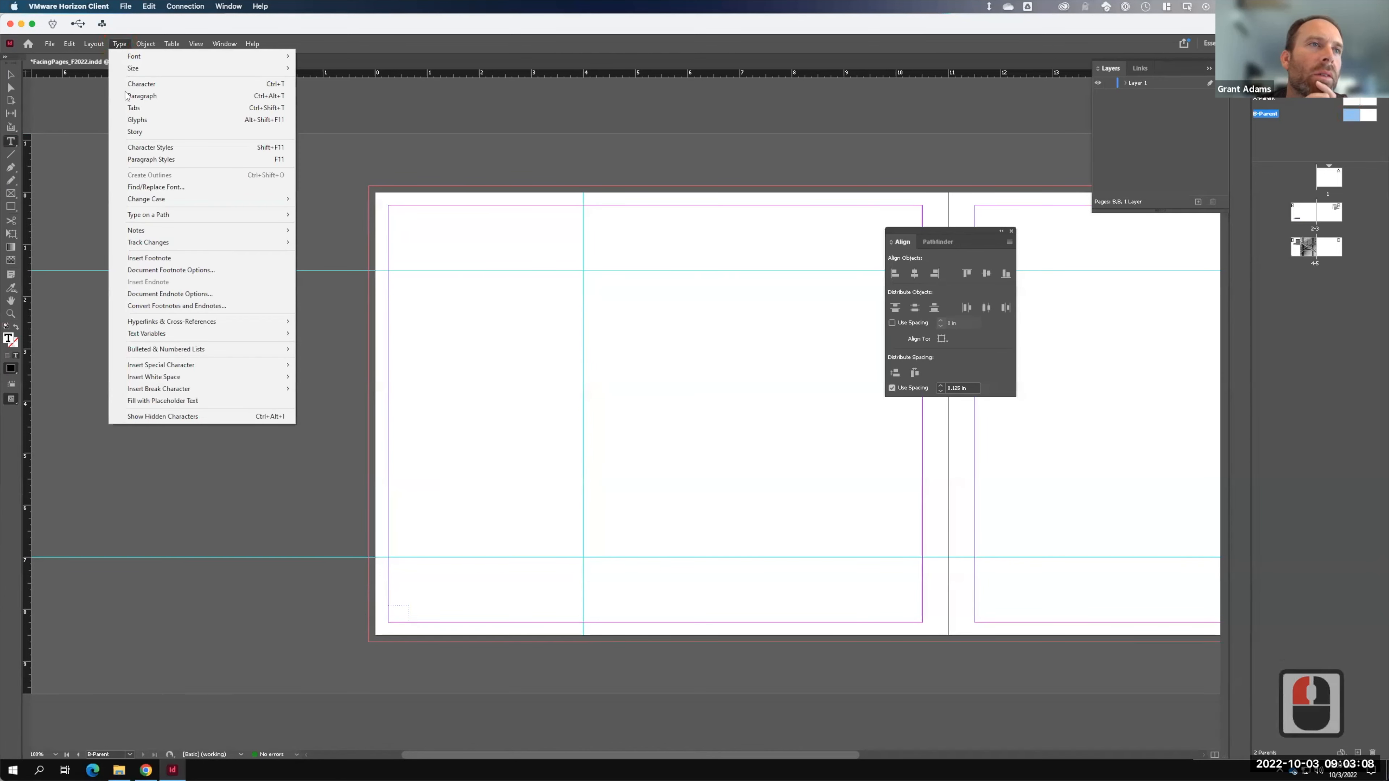
{"action": "mouse_move", "coordinate": [191, 368]}
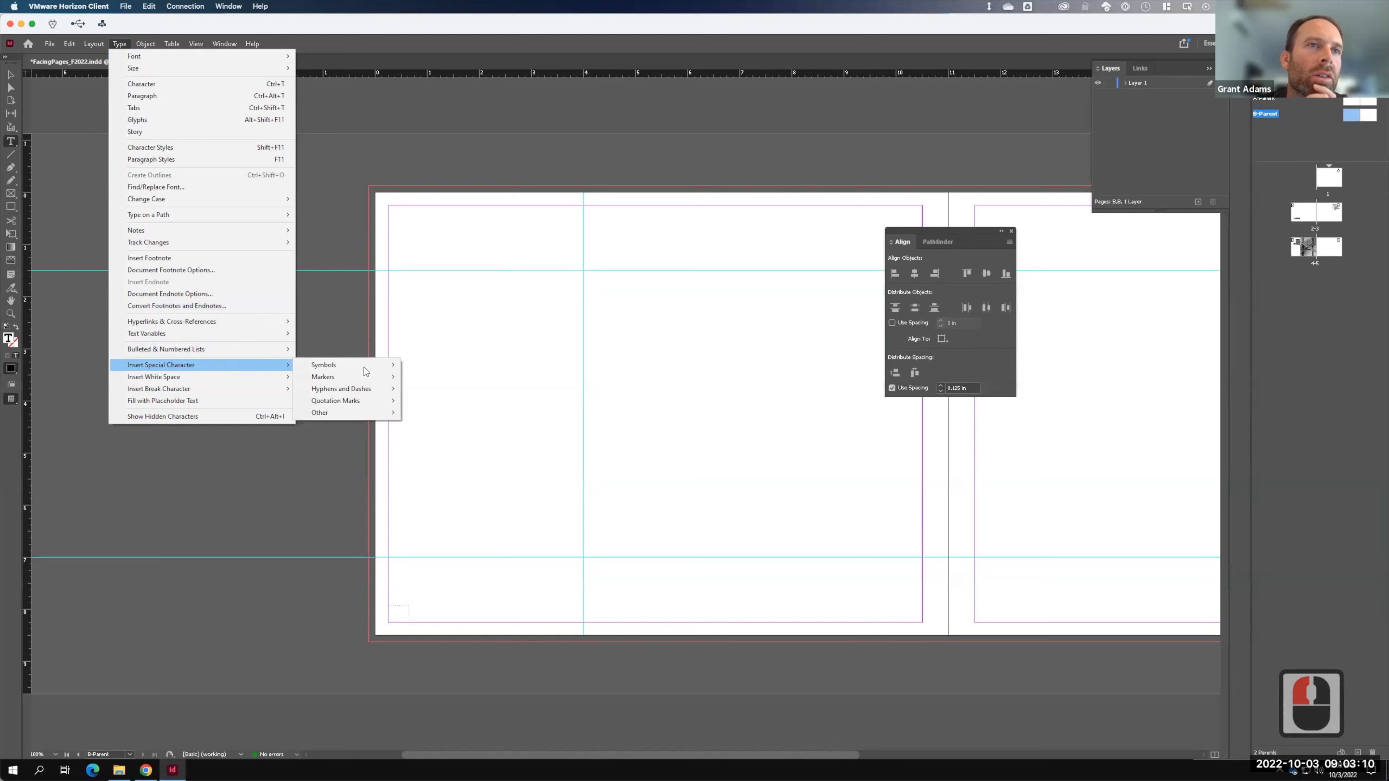
{"action": "mouse_move", "coordinate": [367, 379]}
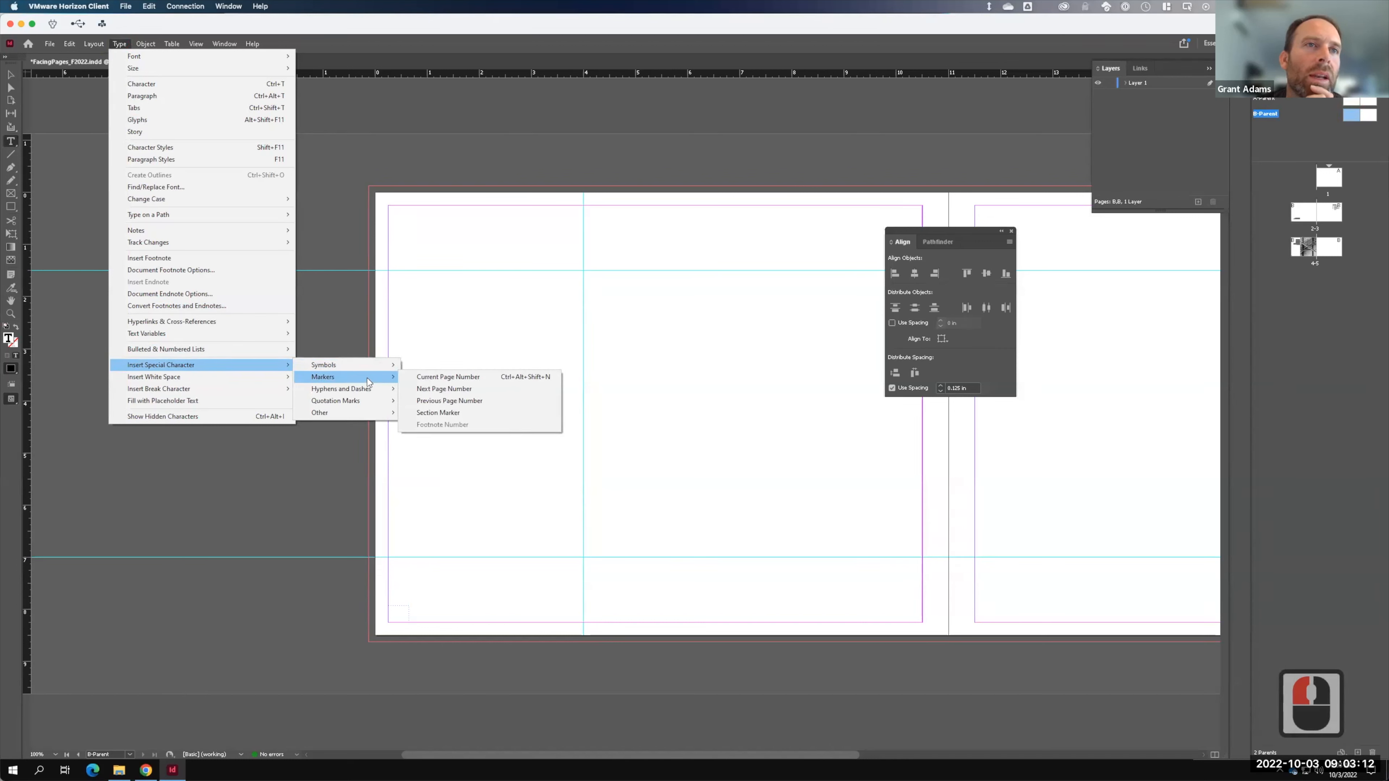
{"action": "left_click", "coordinate": [455, 378]}
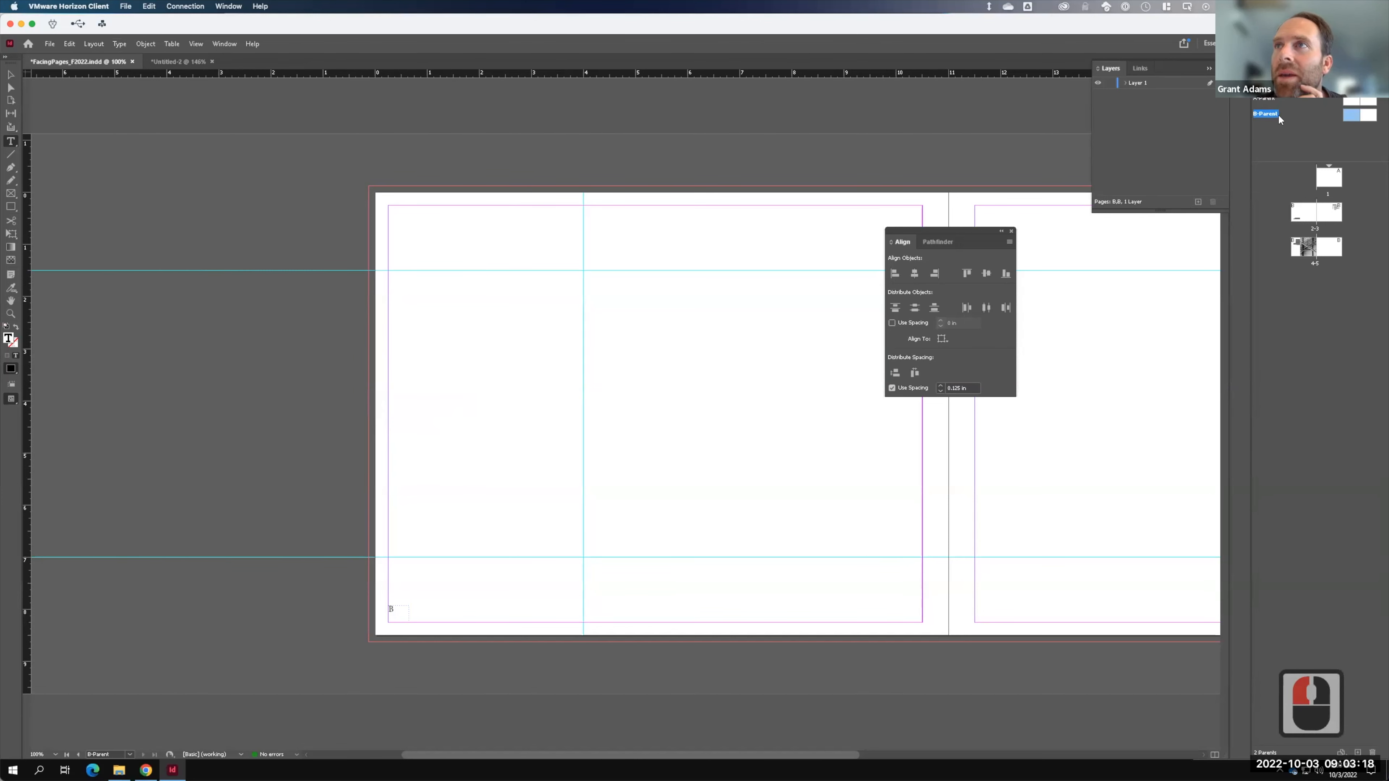
- Set the page number marker in Arial Bold
{"action": "left_click", "coordinate": [397, 610]}
{"action": "left_click_drag", "start_coordinate": [397, 611], "coordinate": [376, 605]}
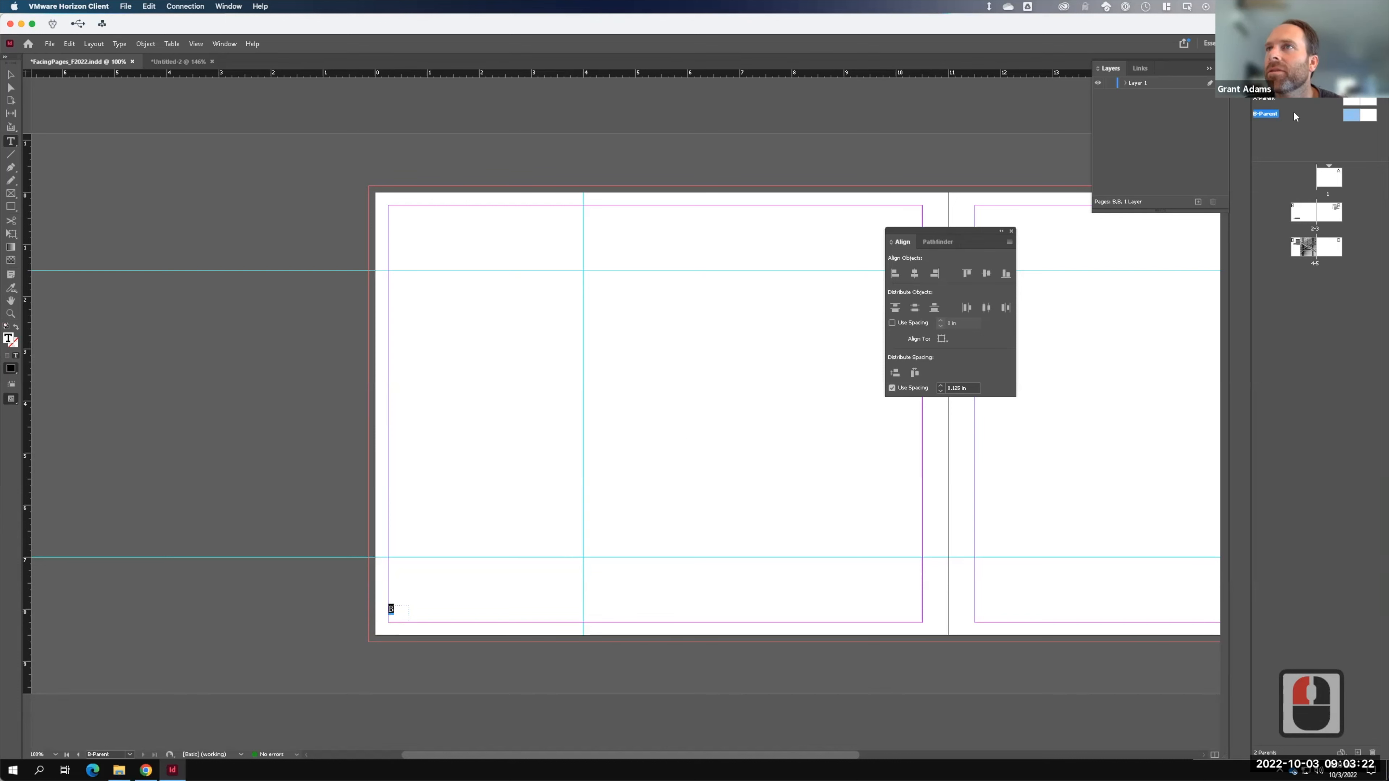
{"action": "left_click", "coordinate": [1269, 69]}
{"action": "left_click", "coordinate": [1304, 236]}
{"action": "type", "text": "Arial"}
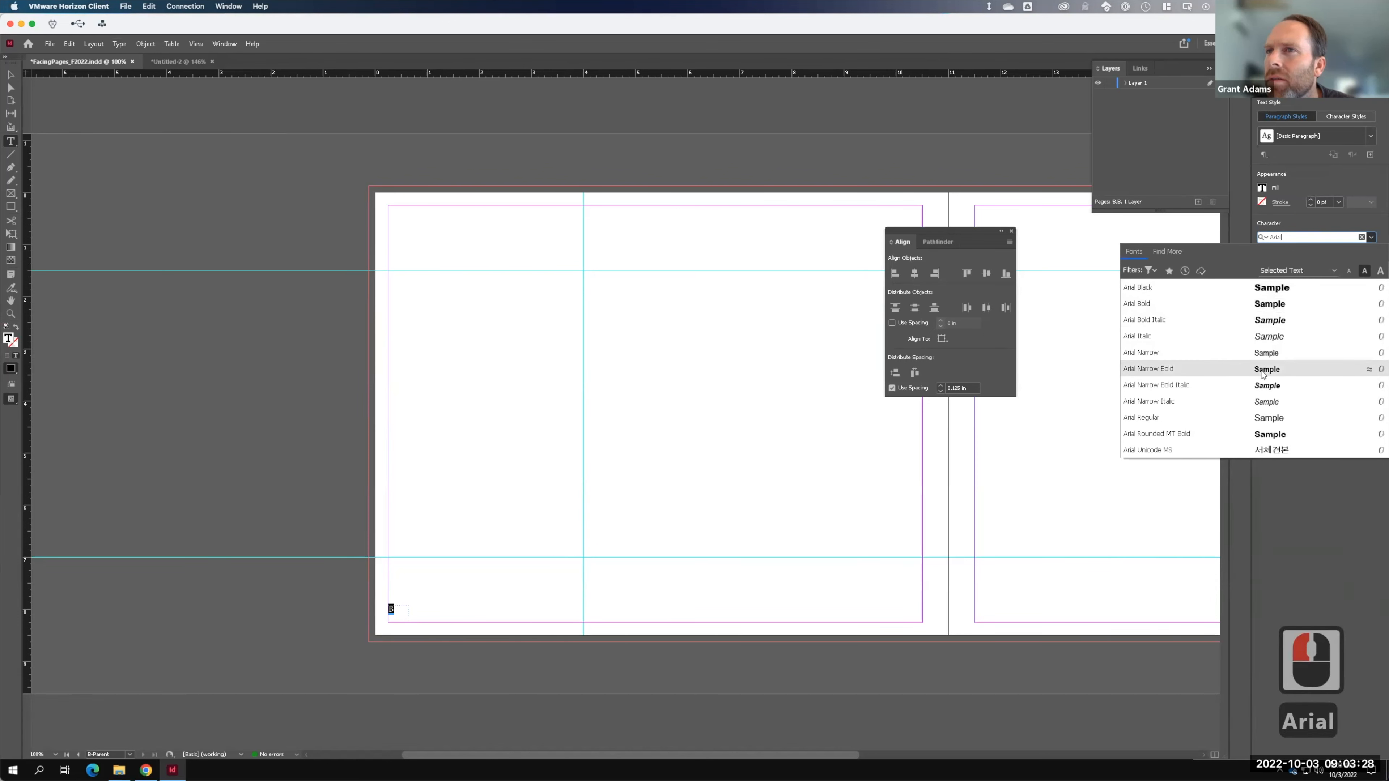
{"action": "left_click", "coordinate": [1261, 305]}
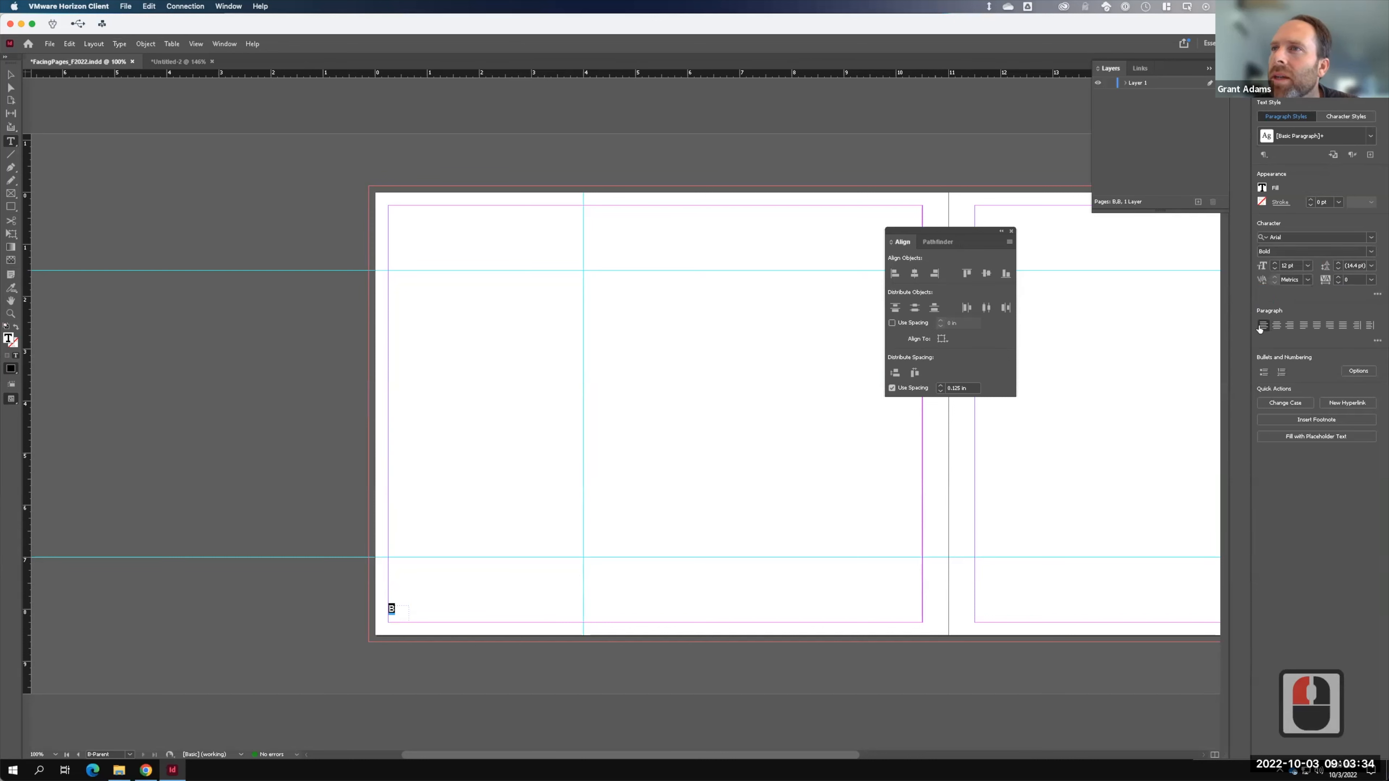
{"action": "key", "text": "F15"}
- Shorten the page number frame to 0.16 in and nudge it into place
{"action": "left_click", "coordinate": [11, 75]}
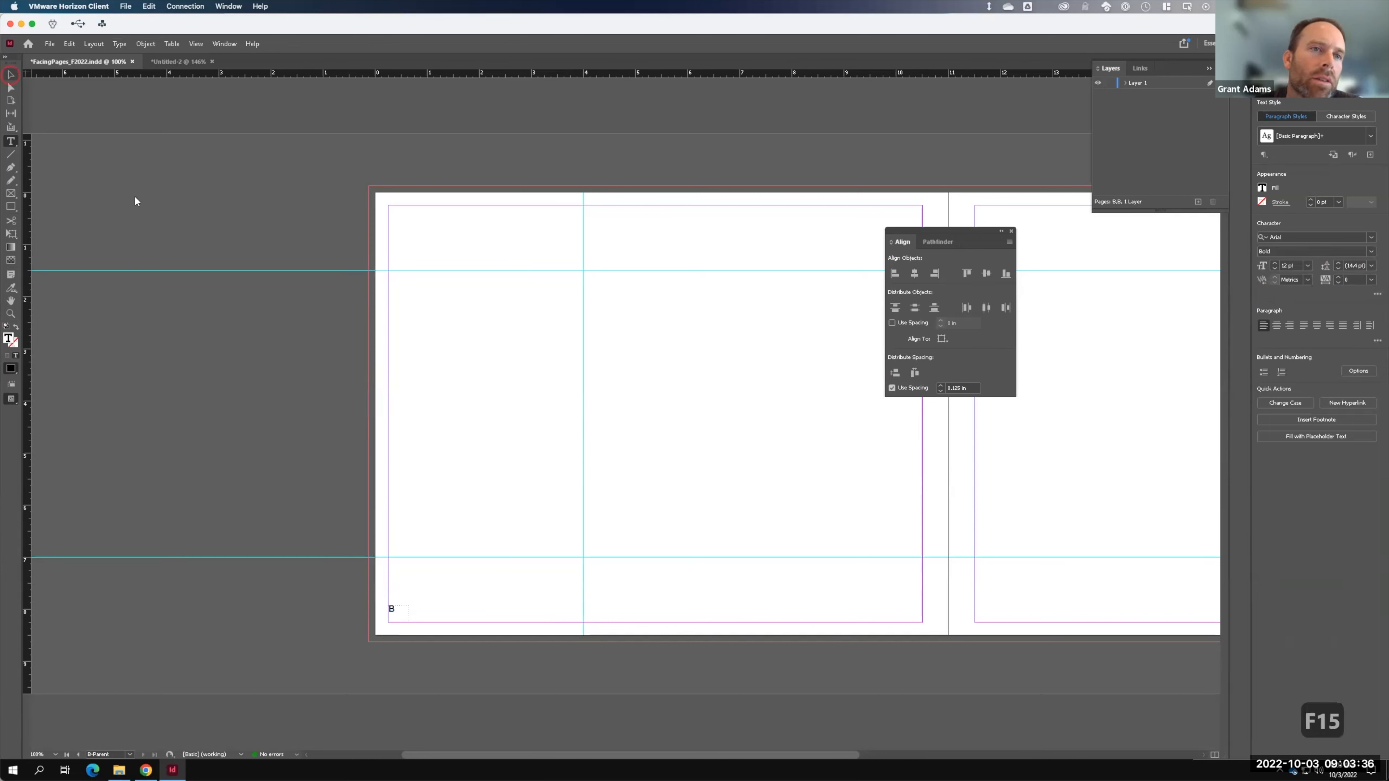
{"action": "left_click_drag", "start_coordinate": [398, 620], "coordinate": [399, 614]}
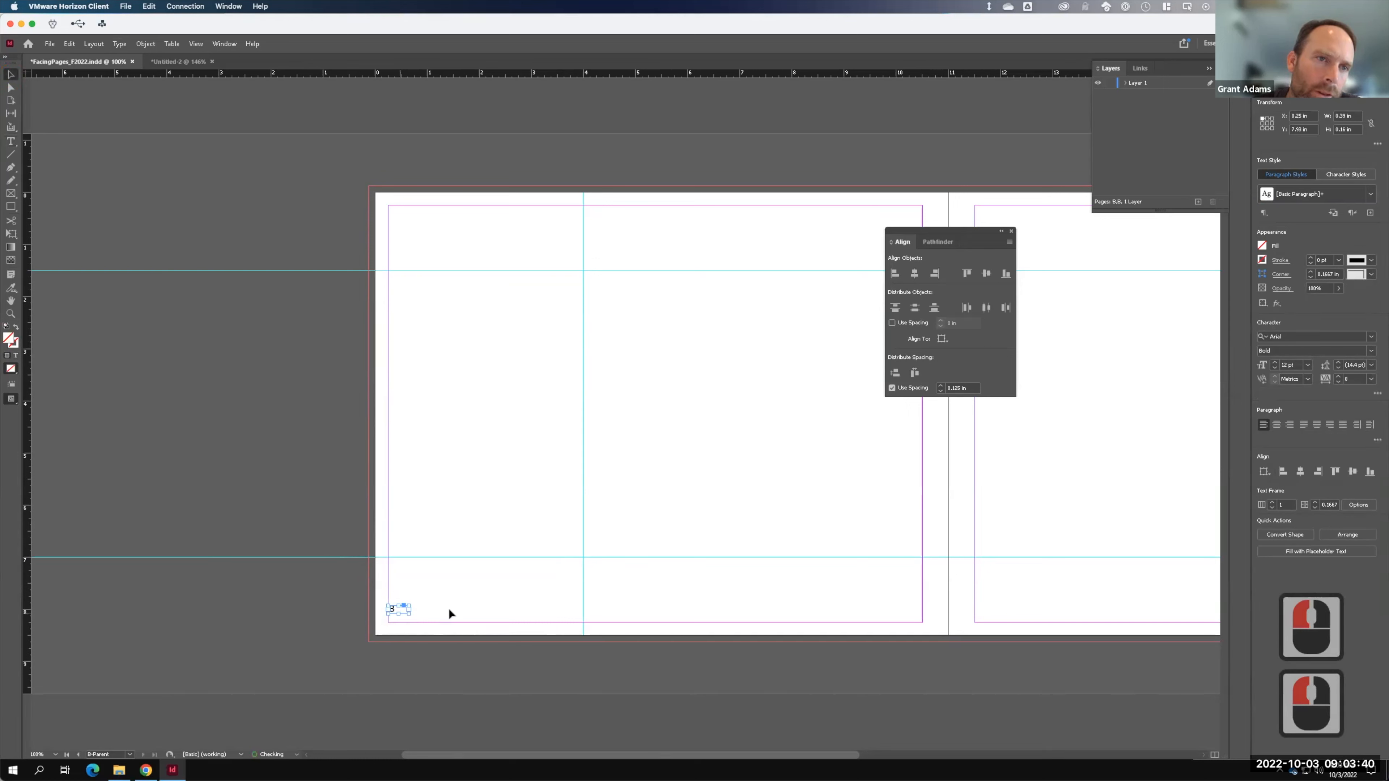
{"action": "key", "text": "Down"}
{"action": "key", "text": "Down"}
{"action": "key", "text": "Down"}
{"action": "key", "text": "Down"}
{"action": "key", "text": "Down"}
{"action": "key", "text": "Down"}
{"action": "key", "text": "Down"}
{"action": "key", "text": "Down"}
{"action": "key", "text": "Down"}
{"action": "key", "text": "Down"}
{"action": "key", "text": "Down"}
{"action": "key", "text": "Down"}
{"action": "key", "text": "Down"}
{"action": "key", "text": "Down"}
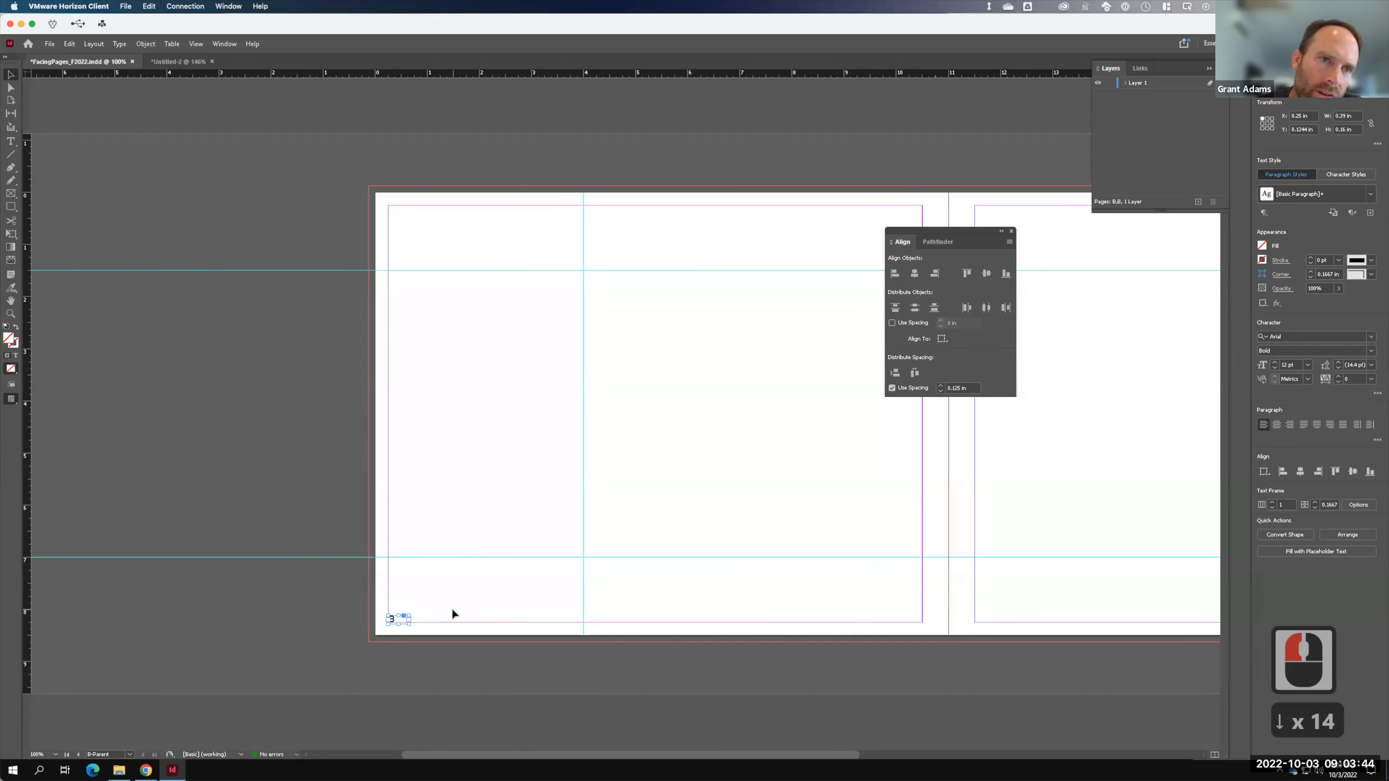
{"action": "key", "text": "Up"}
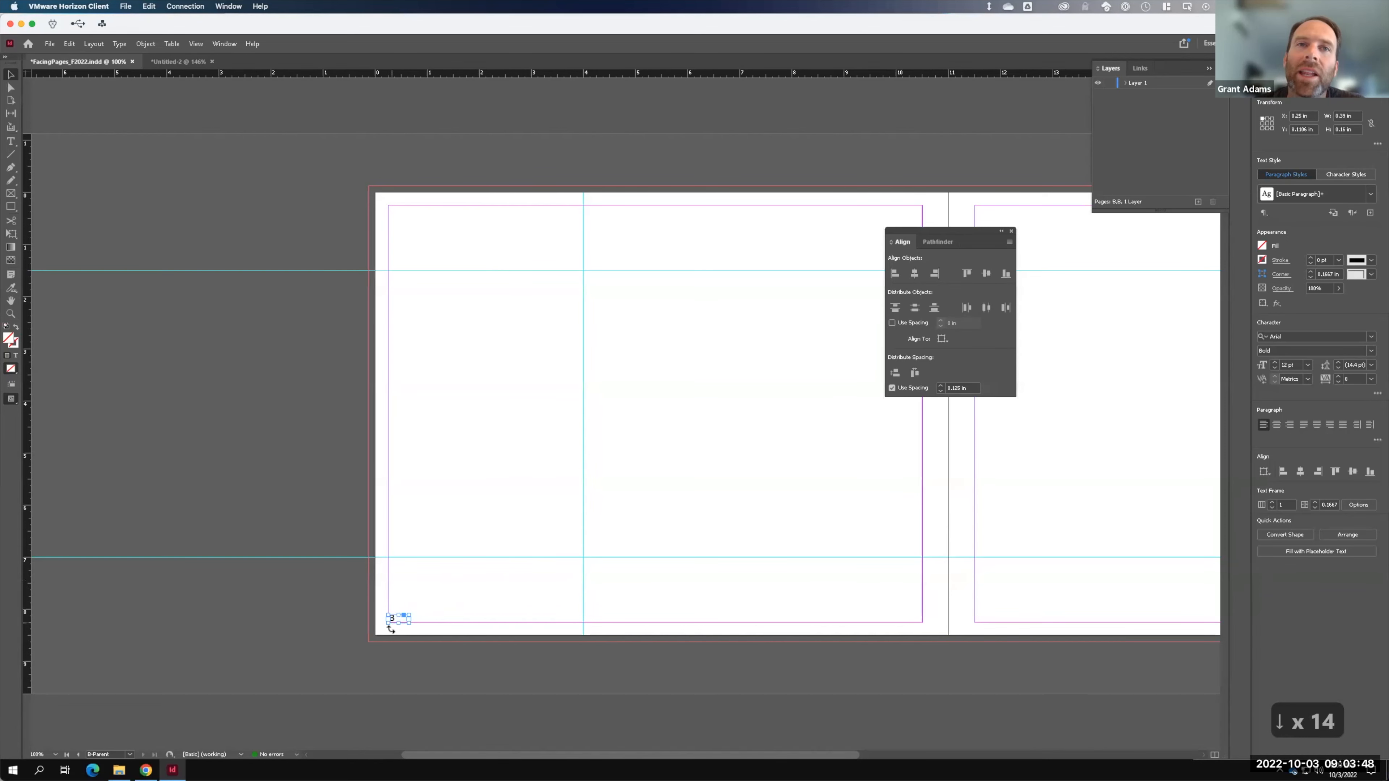
- Paste a copy of the page number frame at the right page's bottom-right corner, right-aligned
{"action": "left_click", "coordinate": [71, 44]}
{"action": "left_click", "coordinate": [85, 96]}
{"action": "left_click", "coordinate": [69, 44]}
{"action": "left_click", "coordinate": [85, 107]}
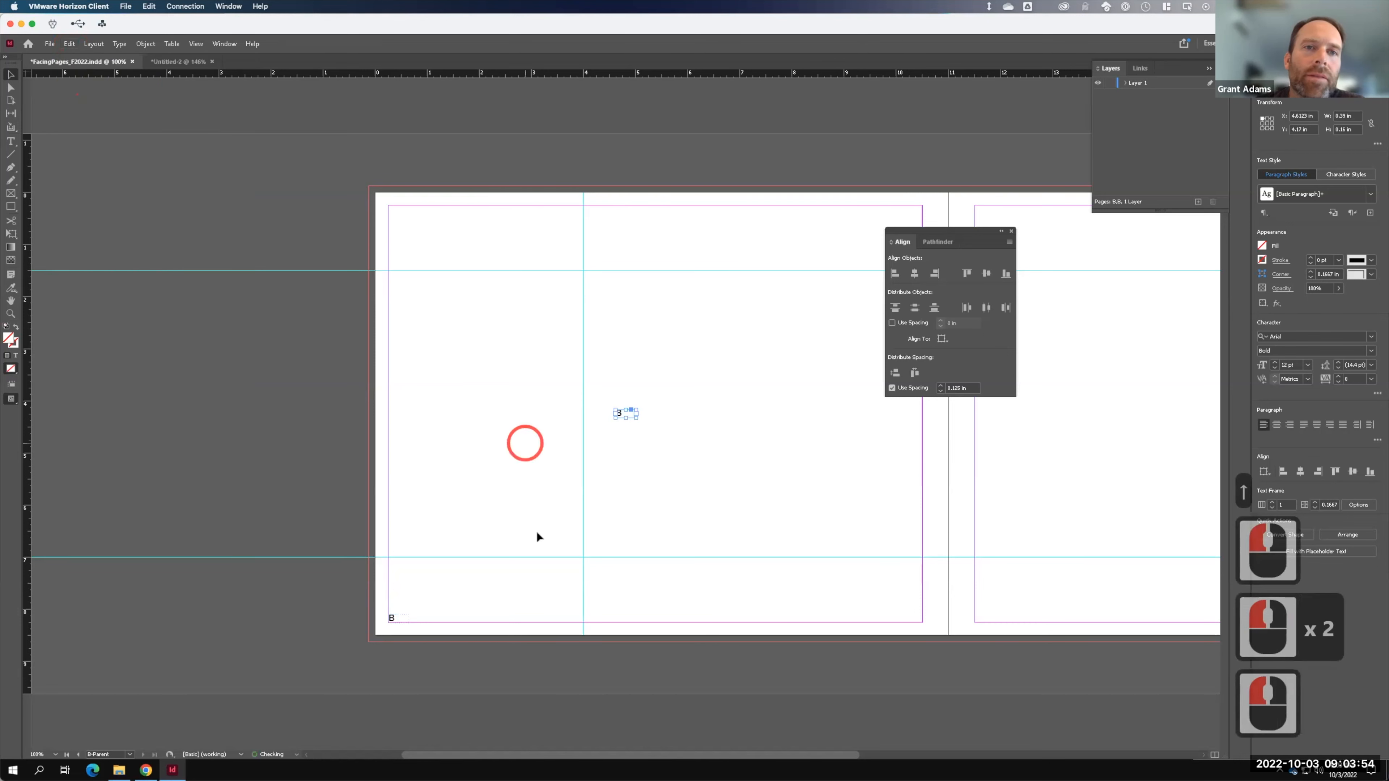
{"action": "left_click_drag", "start_coordinate": [620, 413], "coordinate": [1094, 618]}
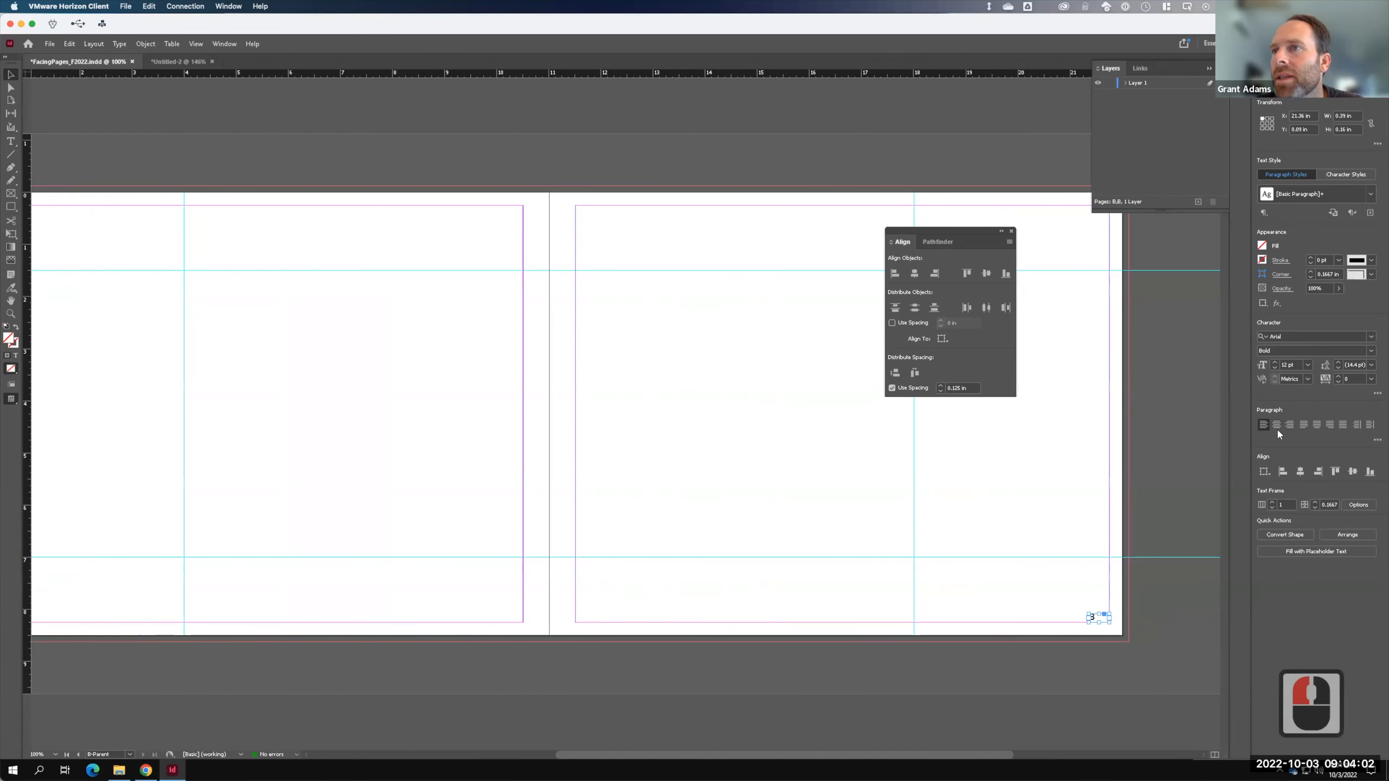
{"action": "left_click", "coordinate": [1288, 426]}
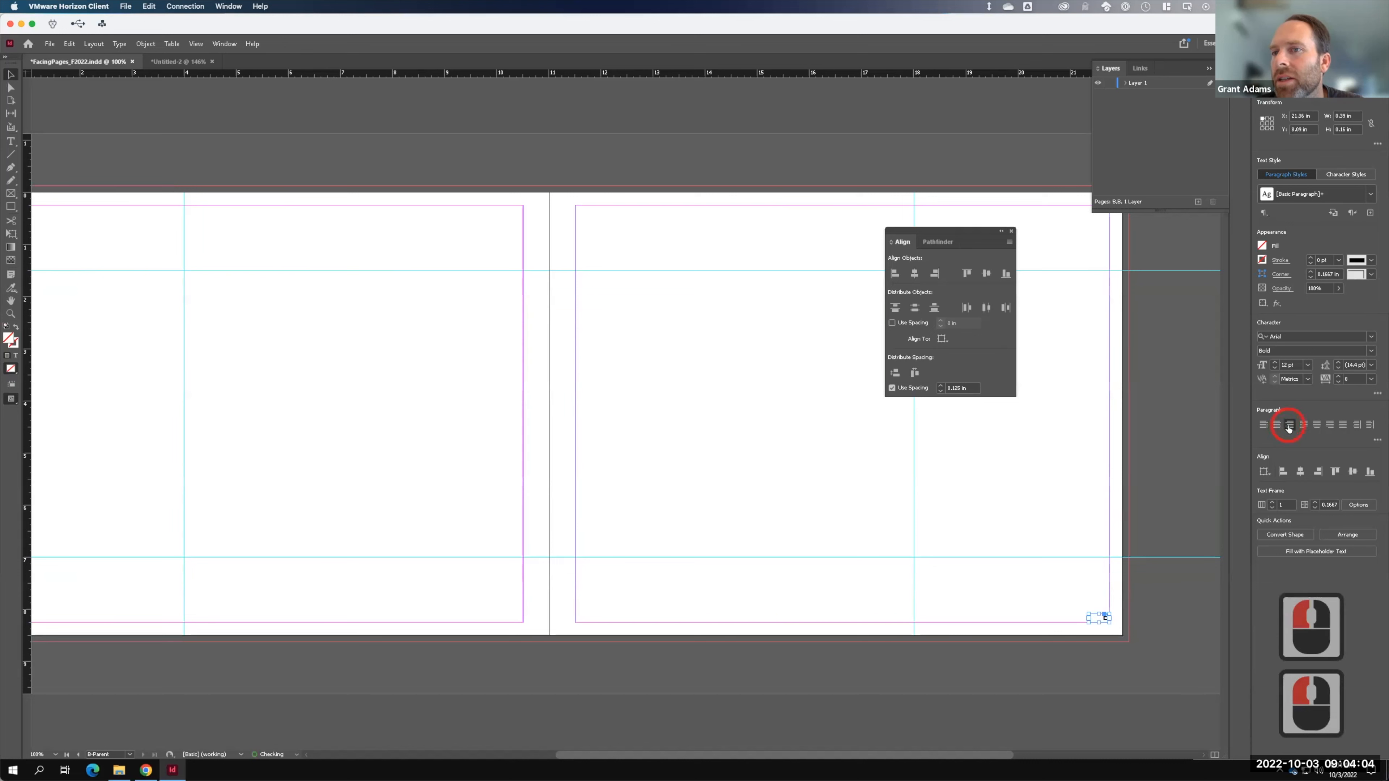
{"action": "key", "text": "Down"}
{"action": "key", "text": "Down"}
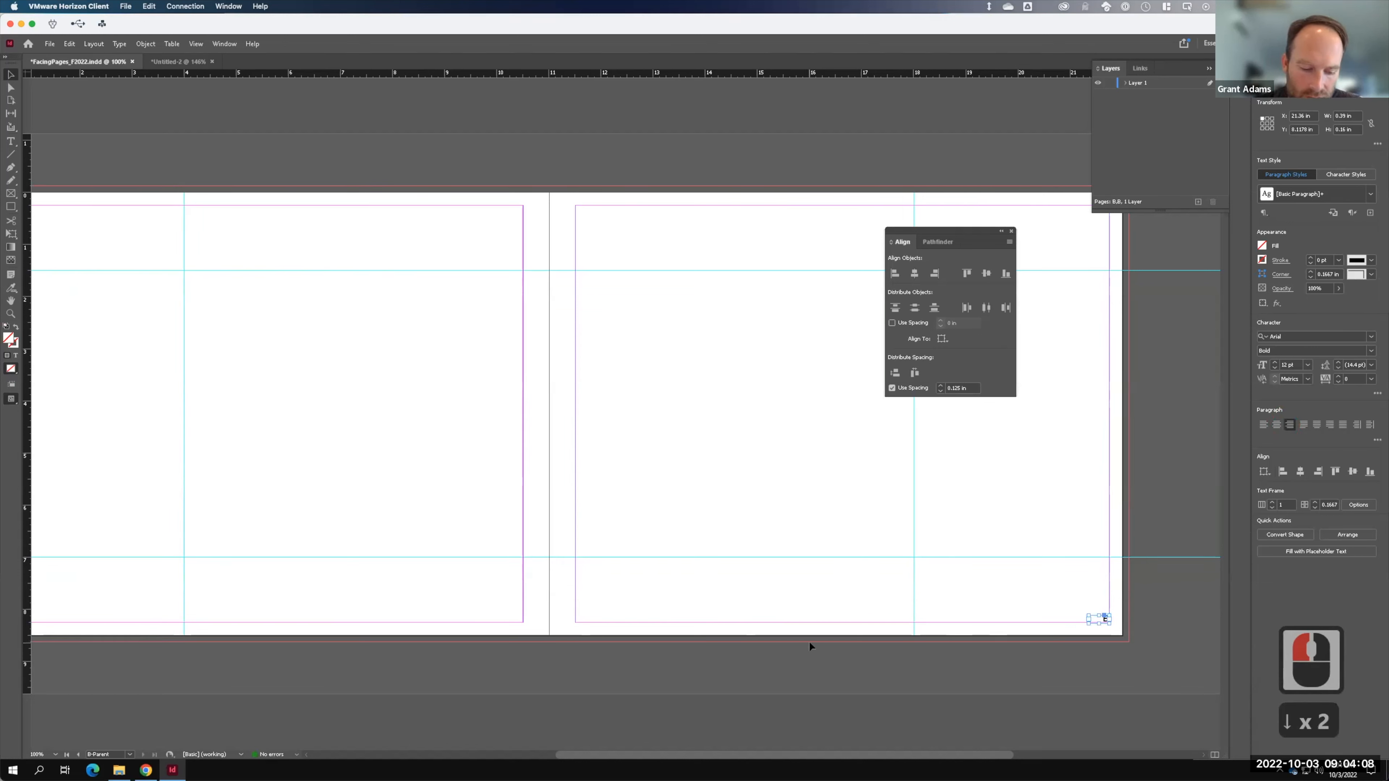
{"action": "key", "text": "ctrl+minus"}
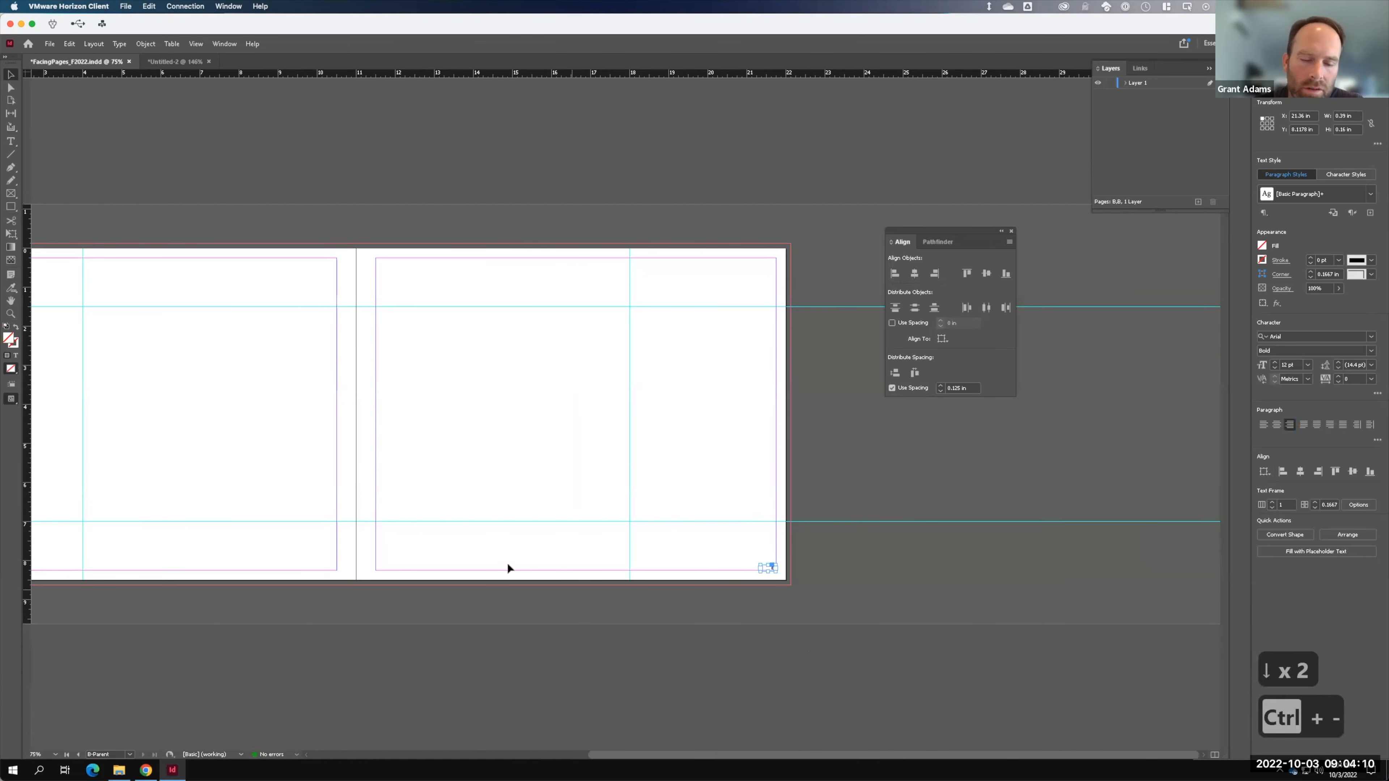
- Align both page number frames' top edges and apply B-Parent to spread 2-3
{"action": "left_click_drag", "start_coordinate": [543, 513], "coordinate": [695, 511]}
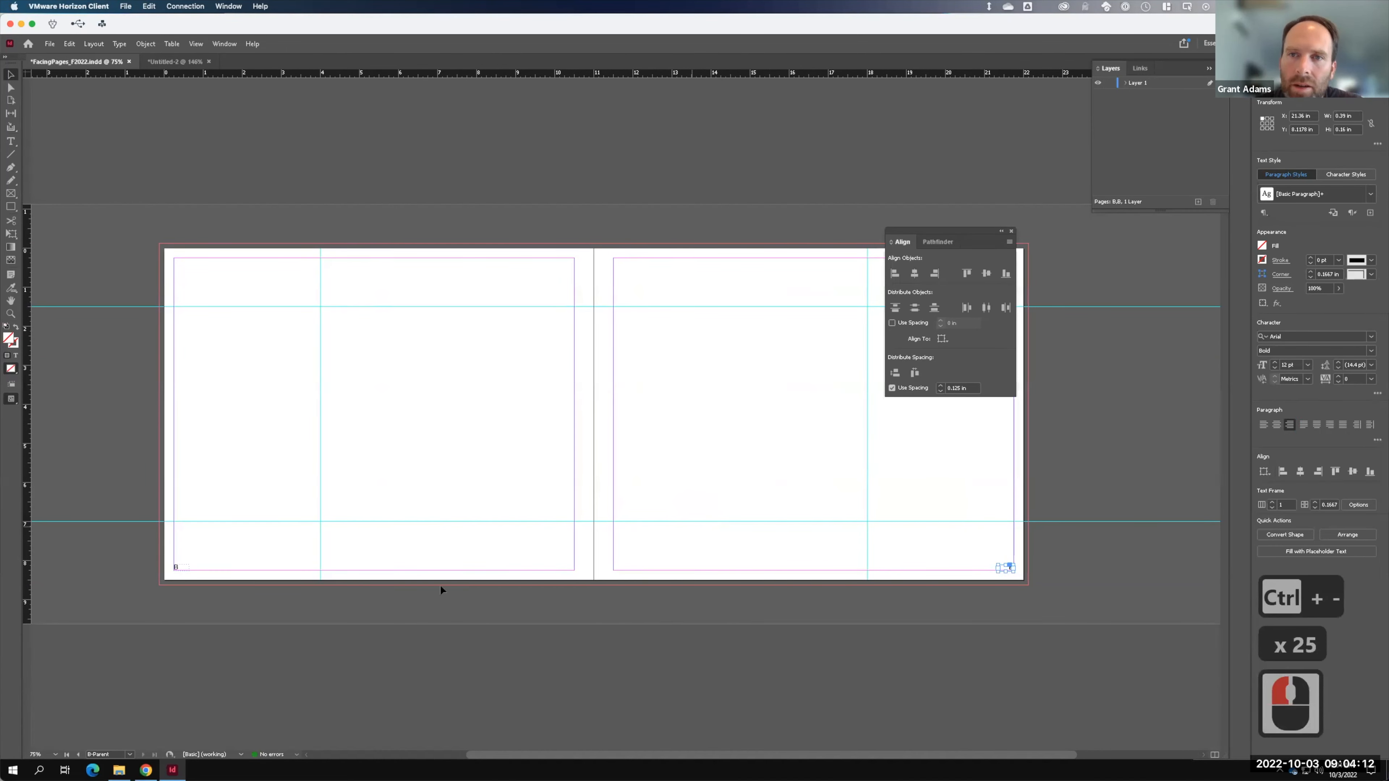
{"action": "left_click", "coordinate": [178, 569], "text": "shift"}
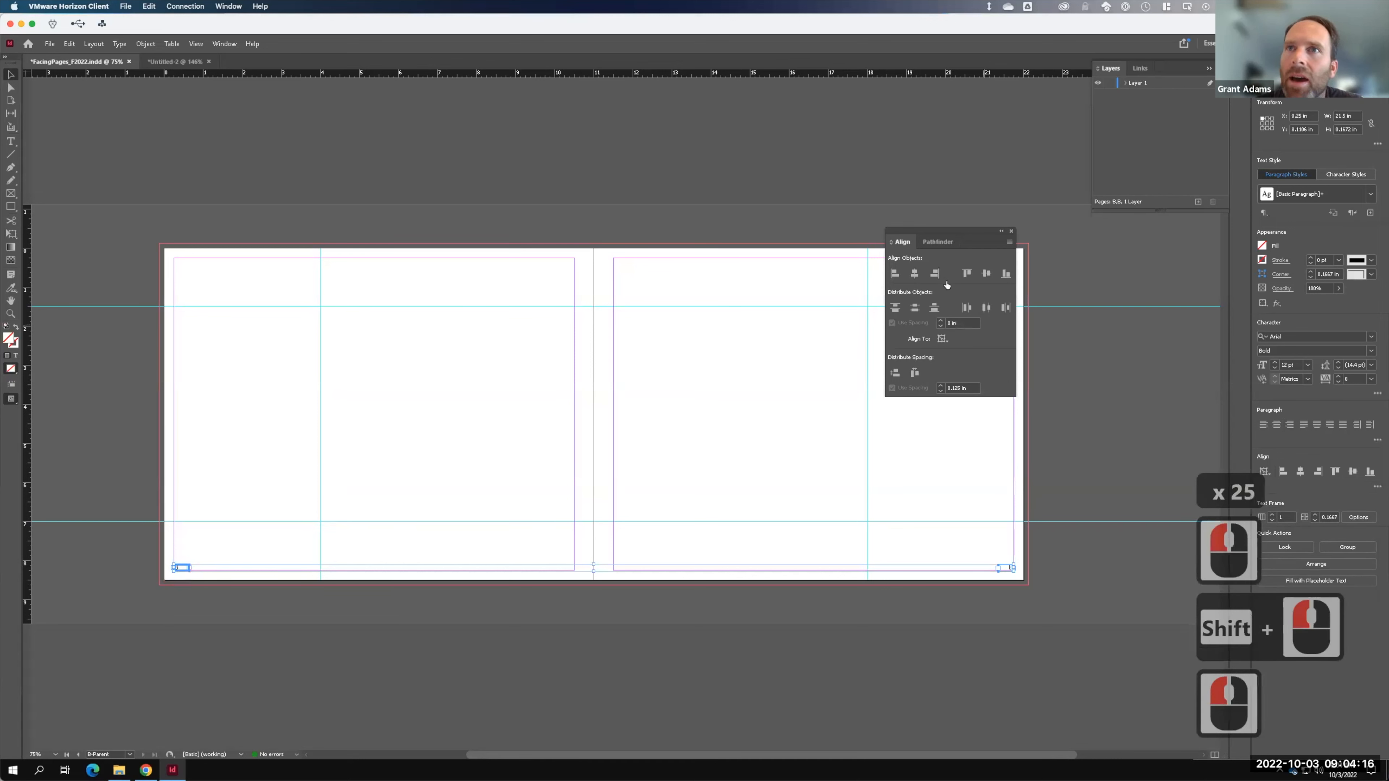
{"action": "left_click", "coordinate": [965, 273]}
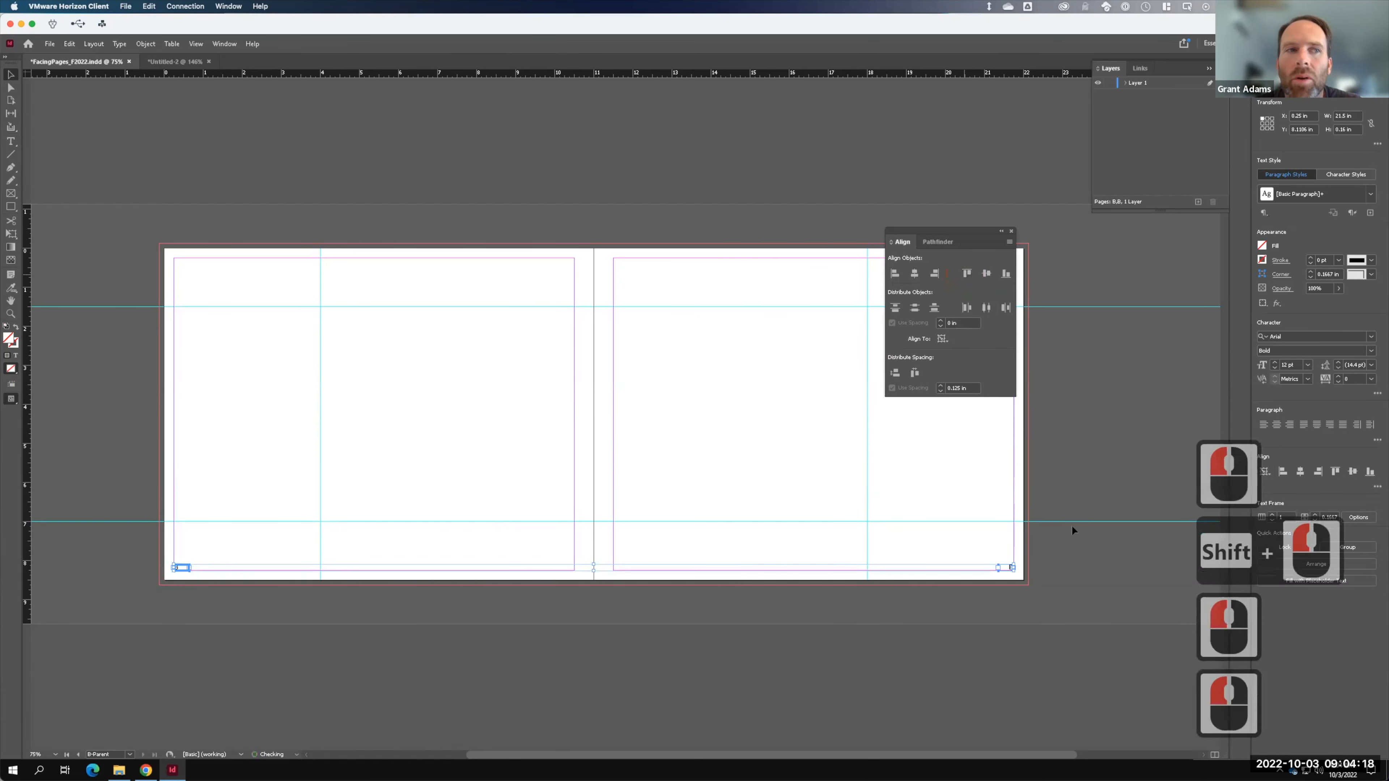
{"action": "left_click", "coordinate": [1147, 442]}
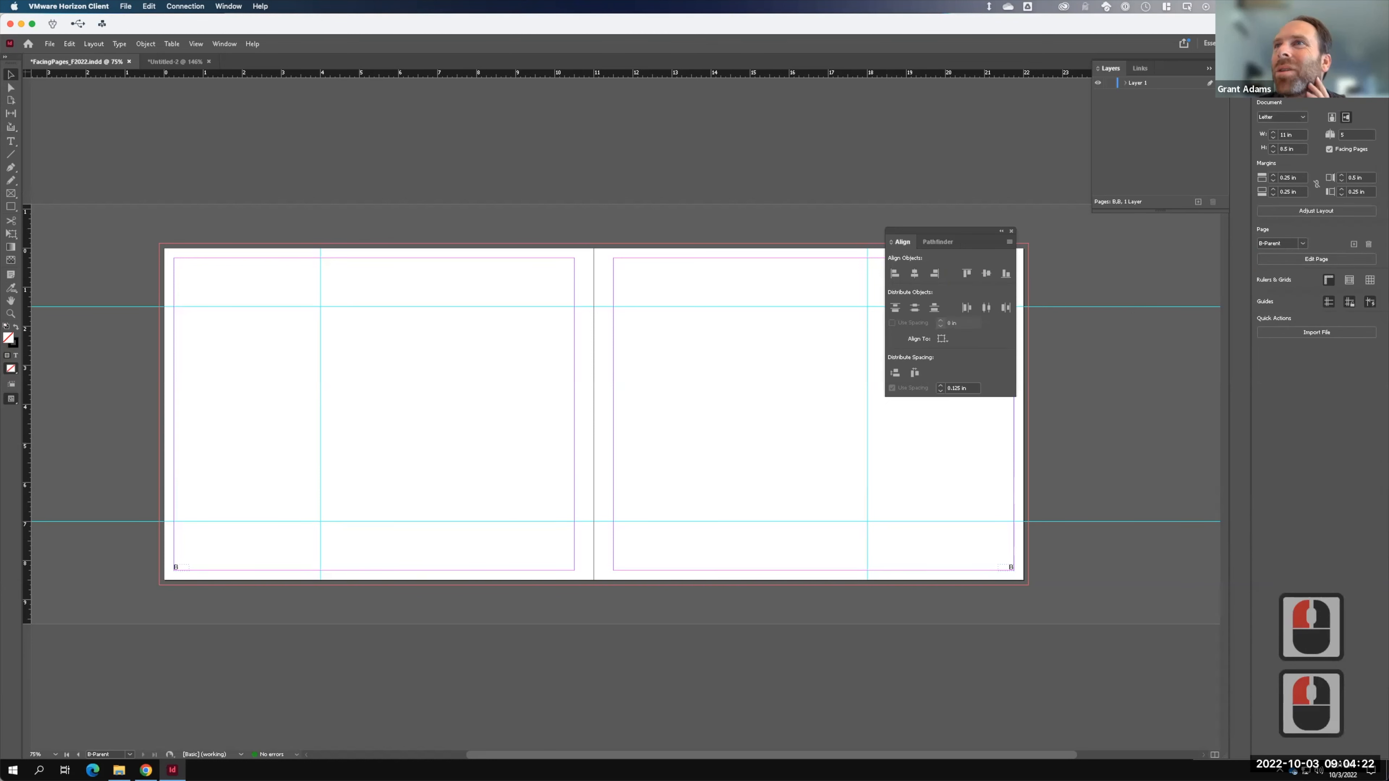
{"action": "left_click", "coordinate": [1306, 66]}
{"action": "left_click_drag", "start_coordinate": [1308, 240], "coordinate": [1307, 220]}
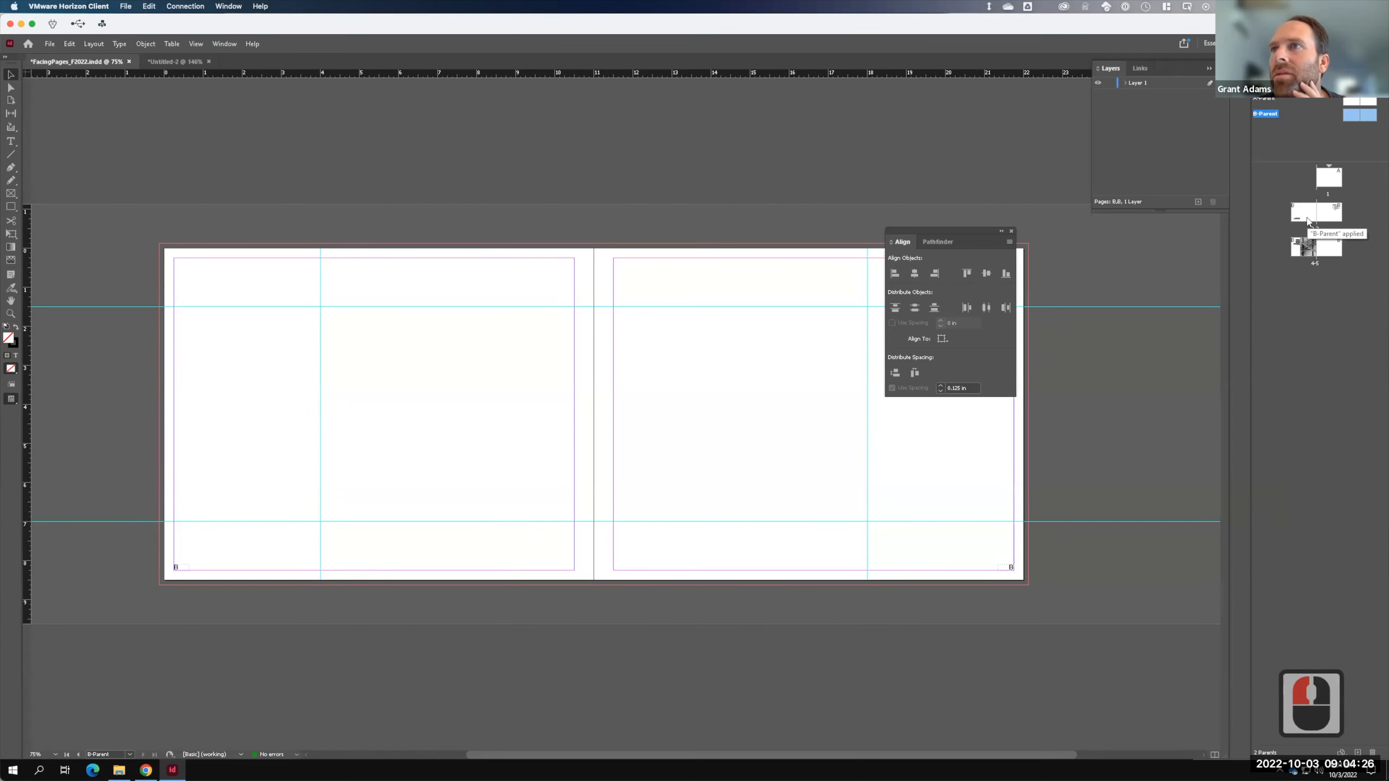
- Check the automatic page numbers on spreads 2-3 and 4-5, including pages 3 and 5
{"action": "double_click", "coordinate": [1308, 221]}
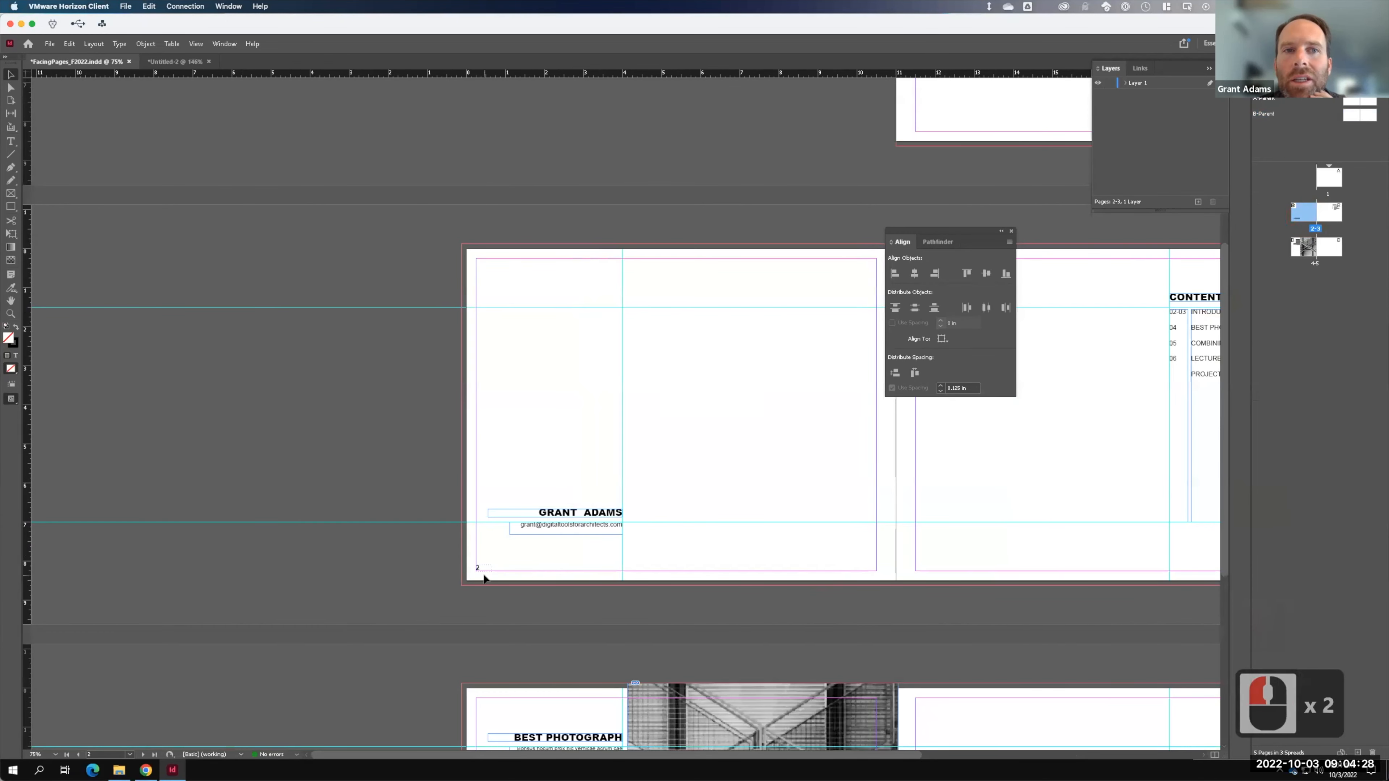
{"action": "double_click", "coordinate": [1329, 218]}
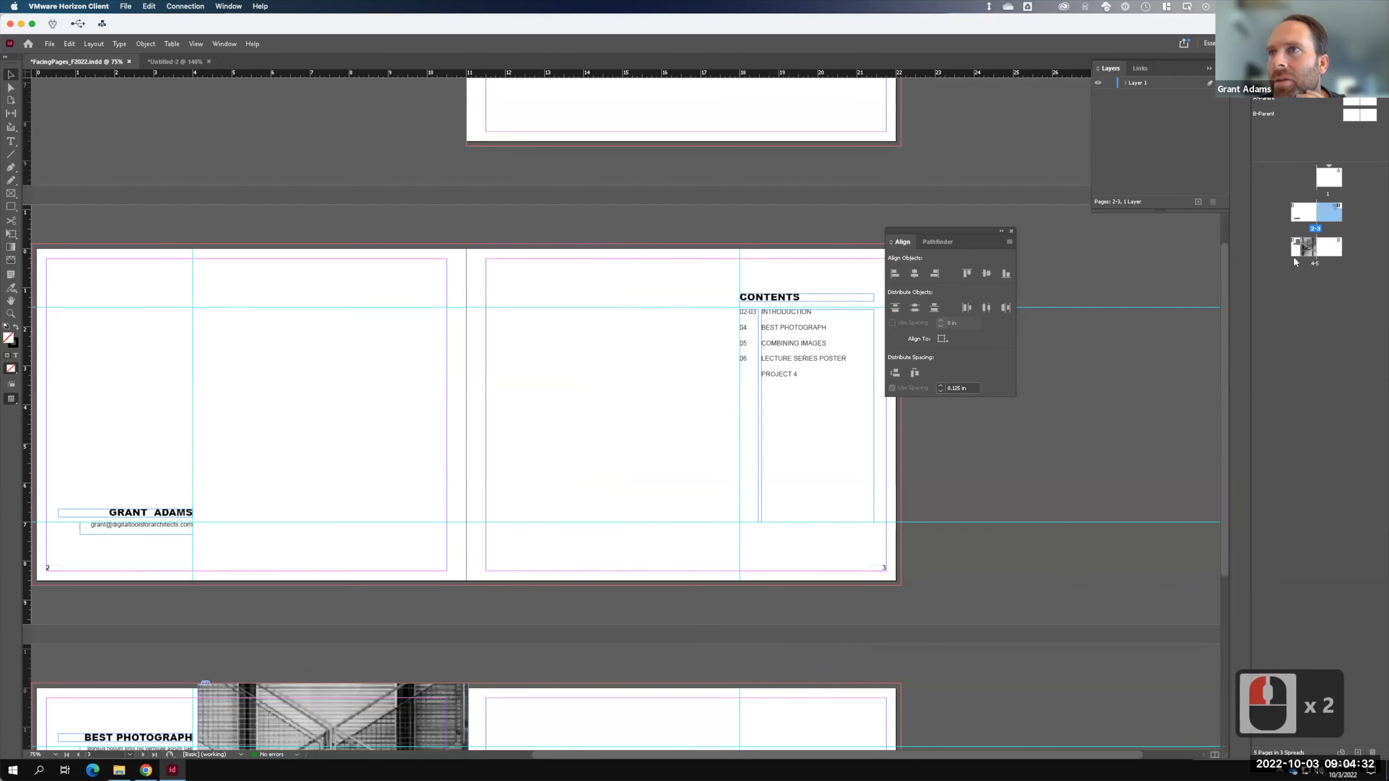
{"action": "double_click", "coordinate": [1302, 248]}
{"action": "key", "text": "F15"}
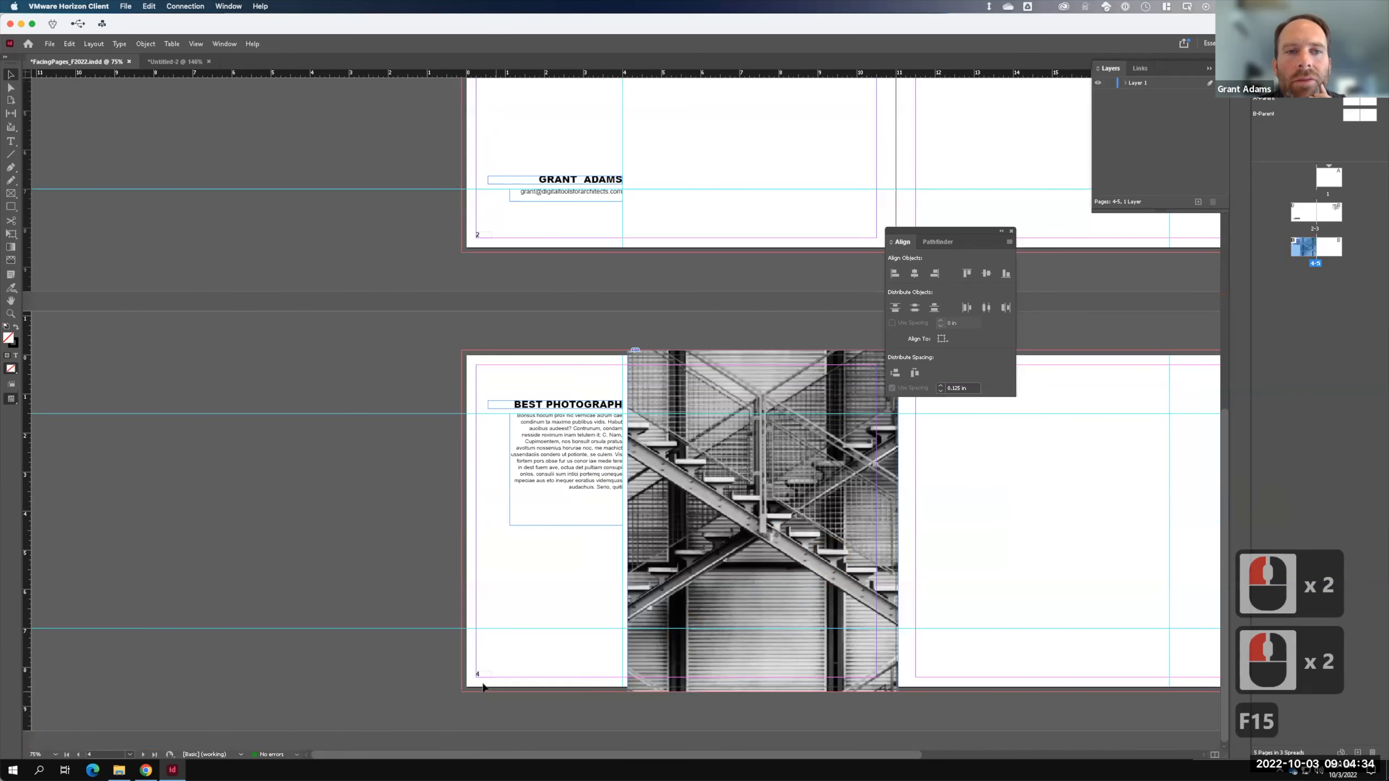
{"action": "left_click", "coordinate": [1334, 253]}
{"action": "double_click", "coordinate": [1335, 253]}
- Add a new blank spread 6-7 at the end of the document
{"action": "left_click", "coordinate": [870, 675]}
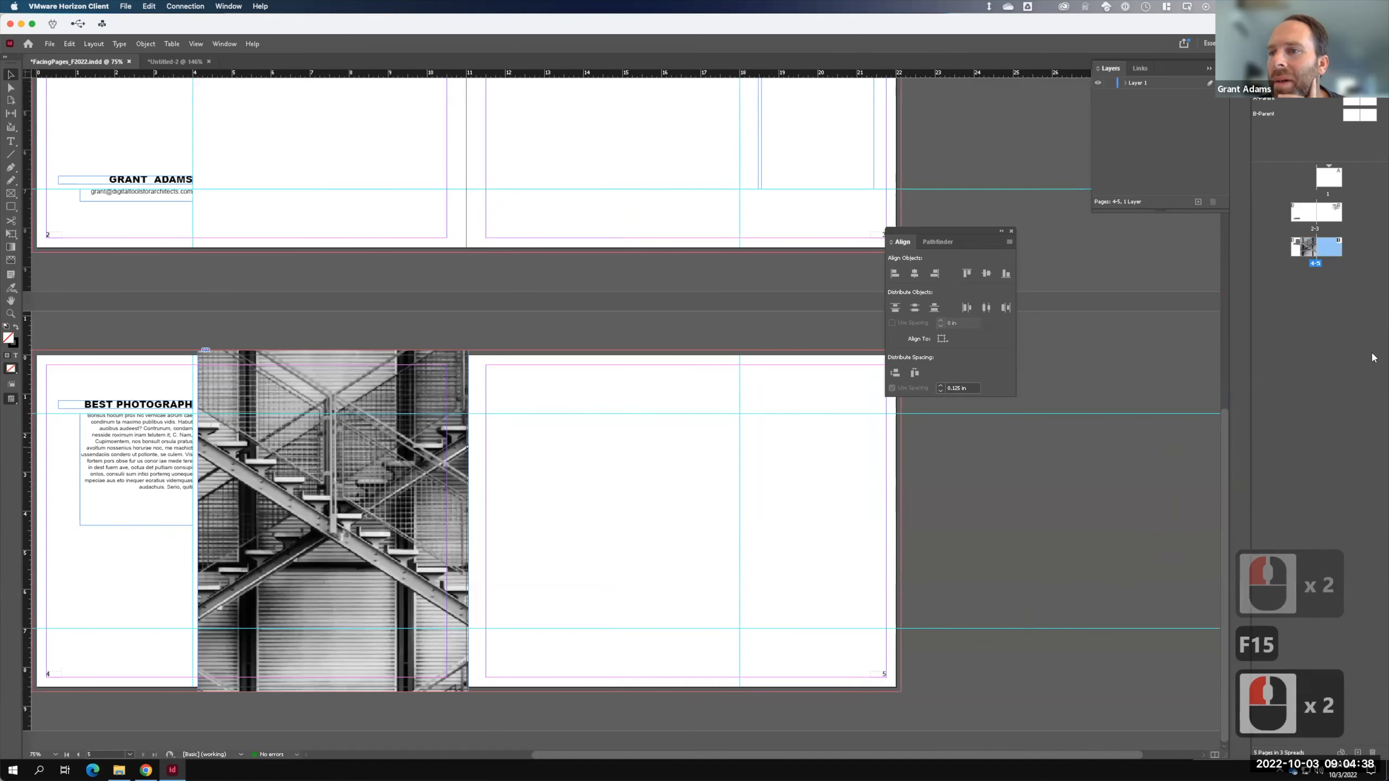
{"action": "left_click", "coordinate": [1358, 753]}
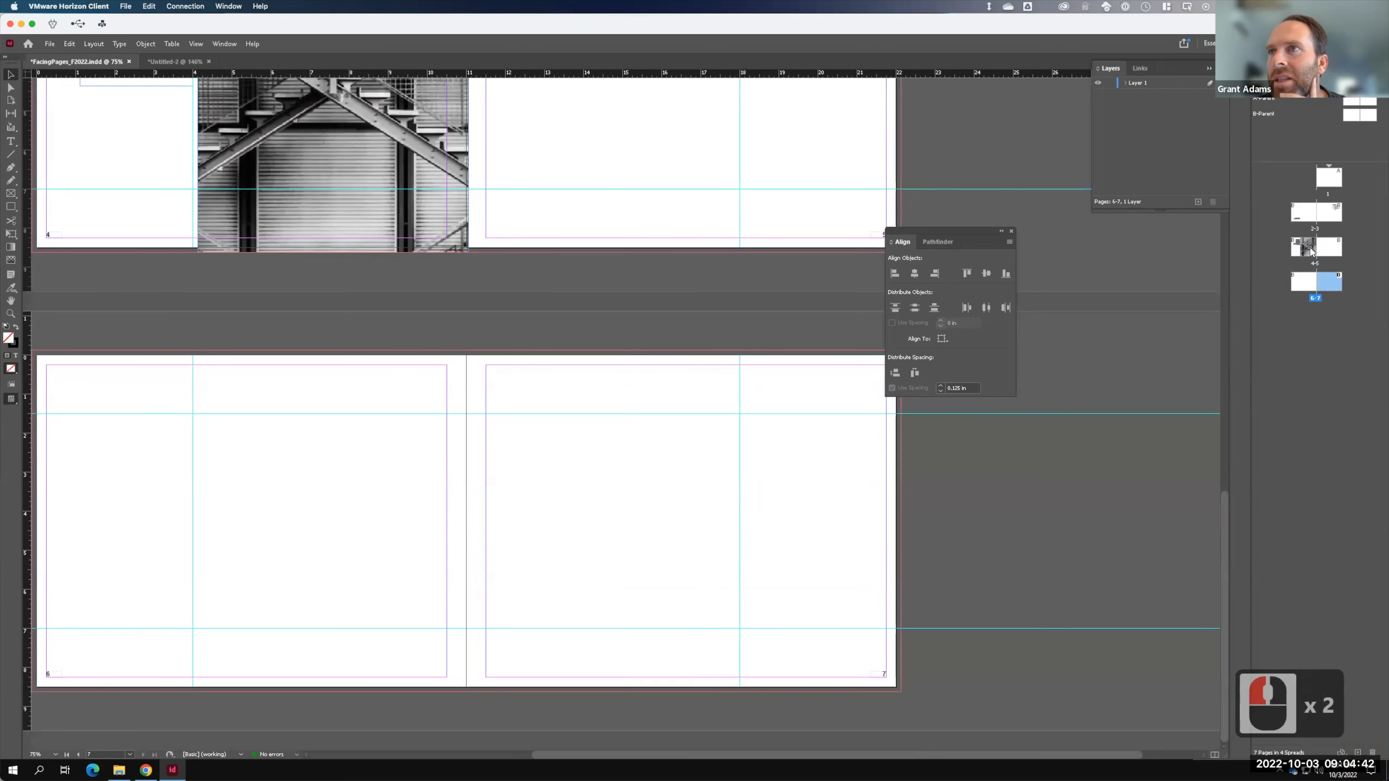
{"action": "left_click", "coordinate": [1315, 267]}
- Move the BEST PHOTOGRAPH spread below the blank spread and scroll through to verify page numbering
{"action": "left_click_drag", "start_coordinate": [1315, 269], "coordinate": [1323, 297]}
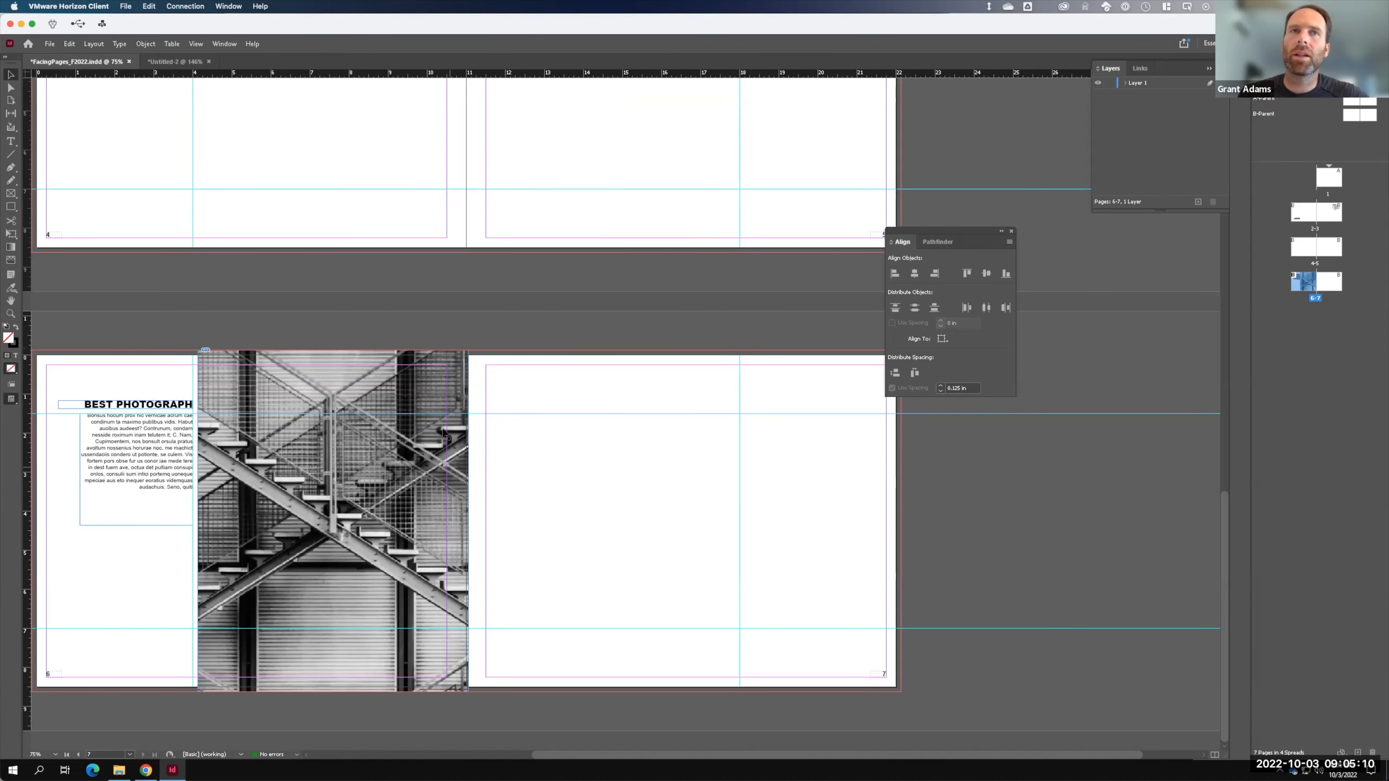
{"action": "scroll", "coordinate": [508, 412], "scroll_direction": "up", "scroll_amount": 9}
{"action": "scroll", "coordinate": [507, 411], "scroll_direction": "up", "scroll_amount": 3}
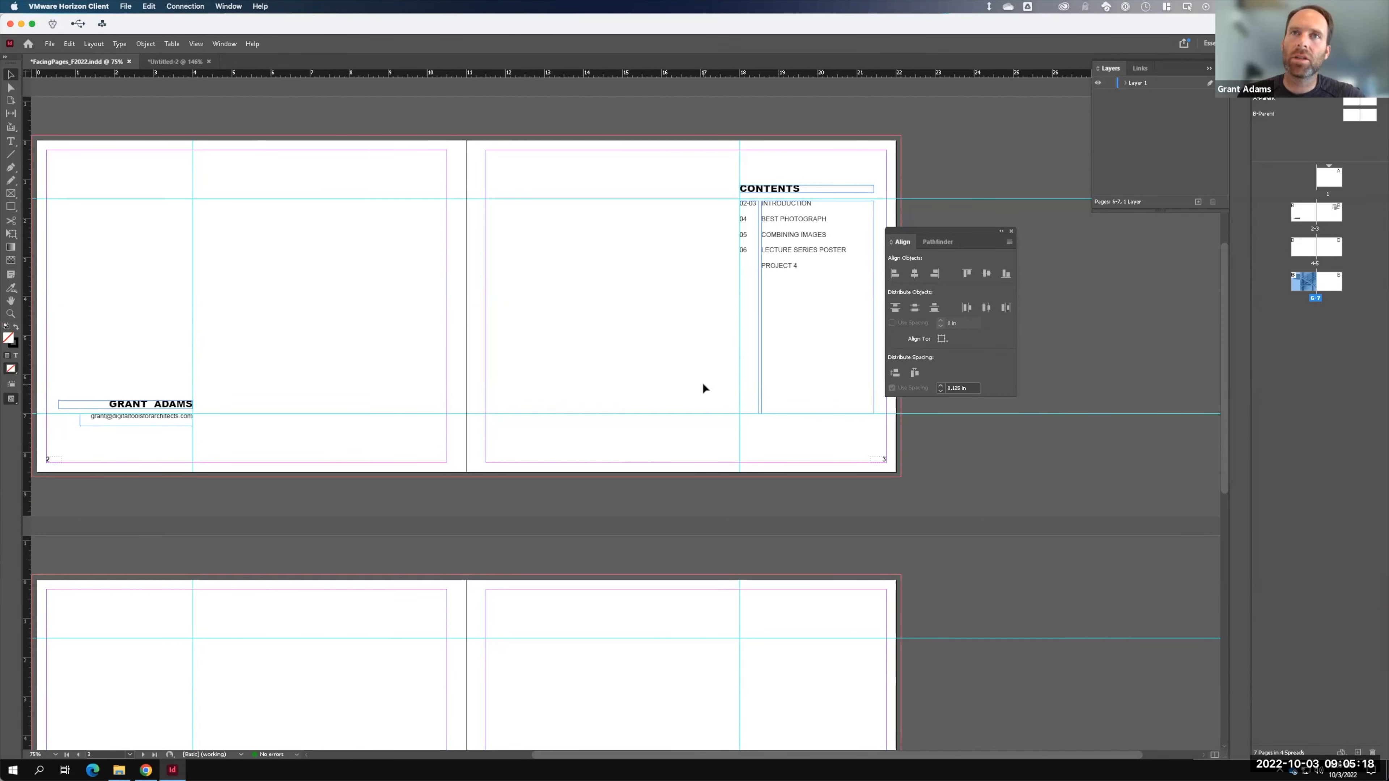
{"action": "scroll", "coordinate": [702, 388], "scroll_direction": "down", "scroll_amount": 9}
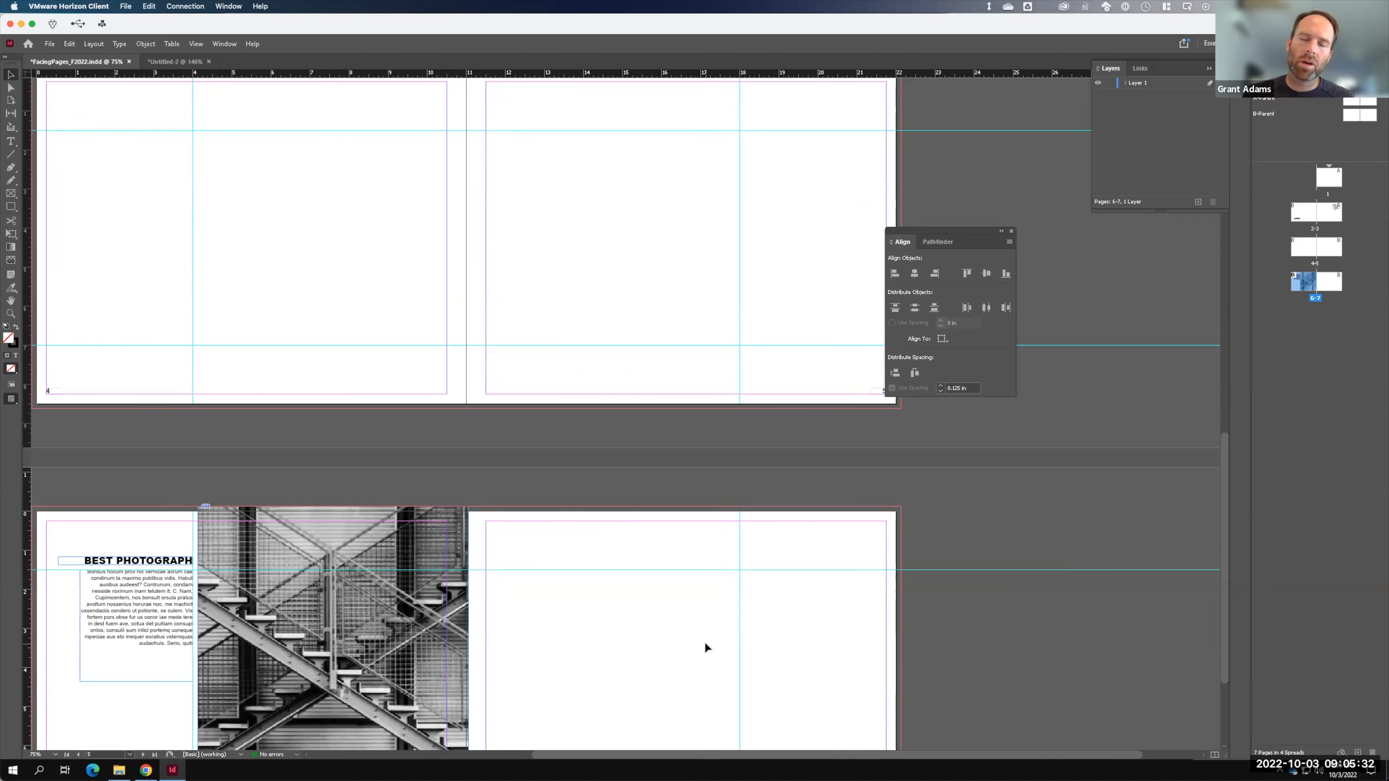
{"action": "key", "text": "F15"}
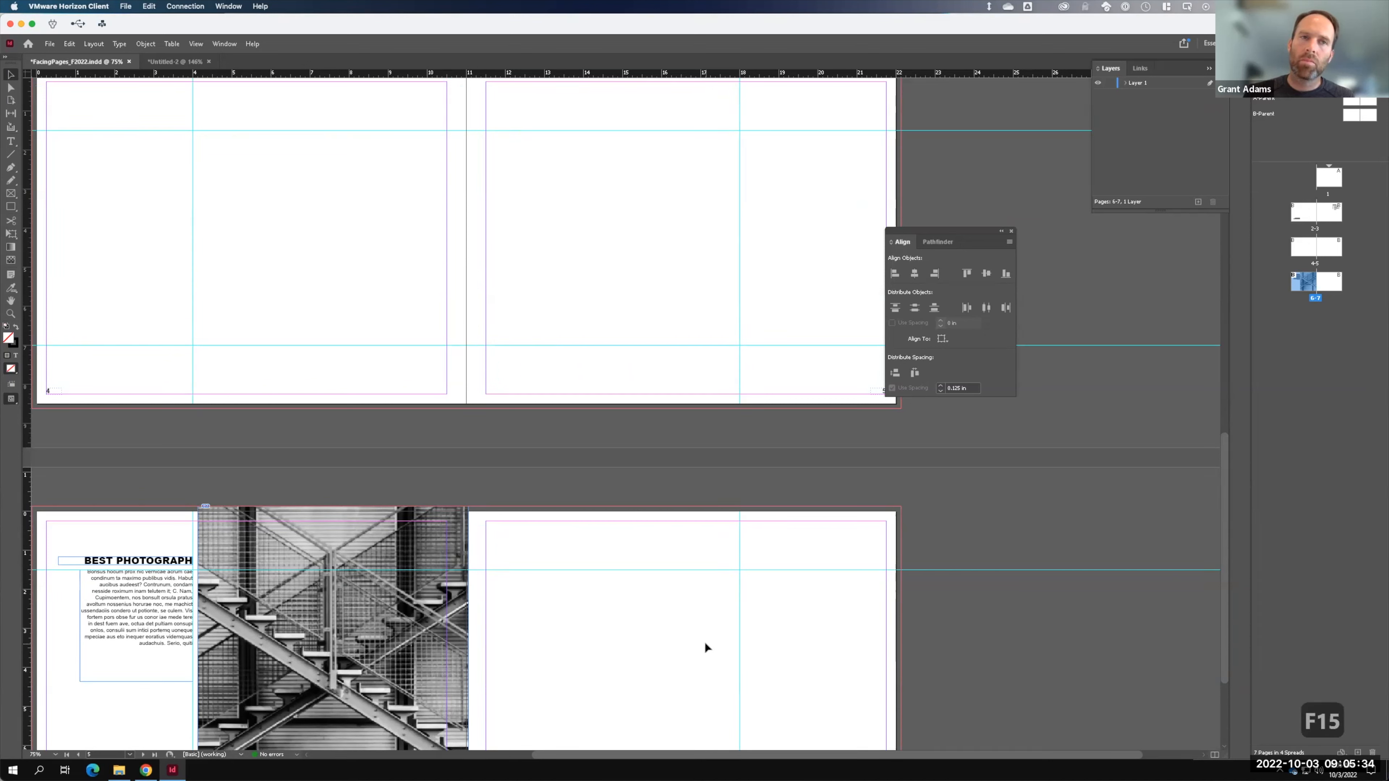